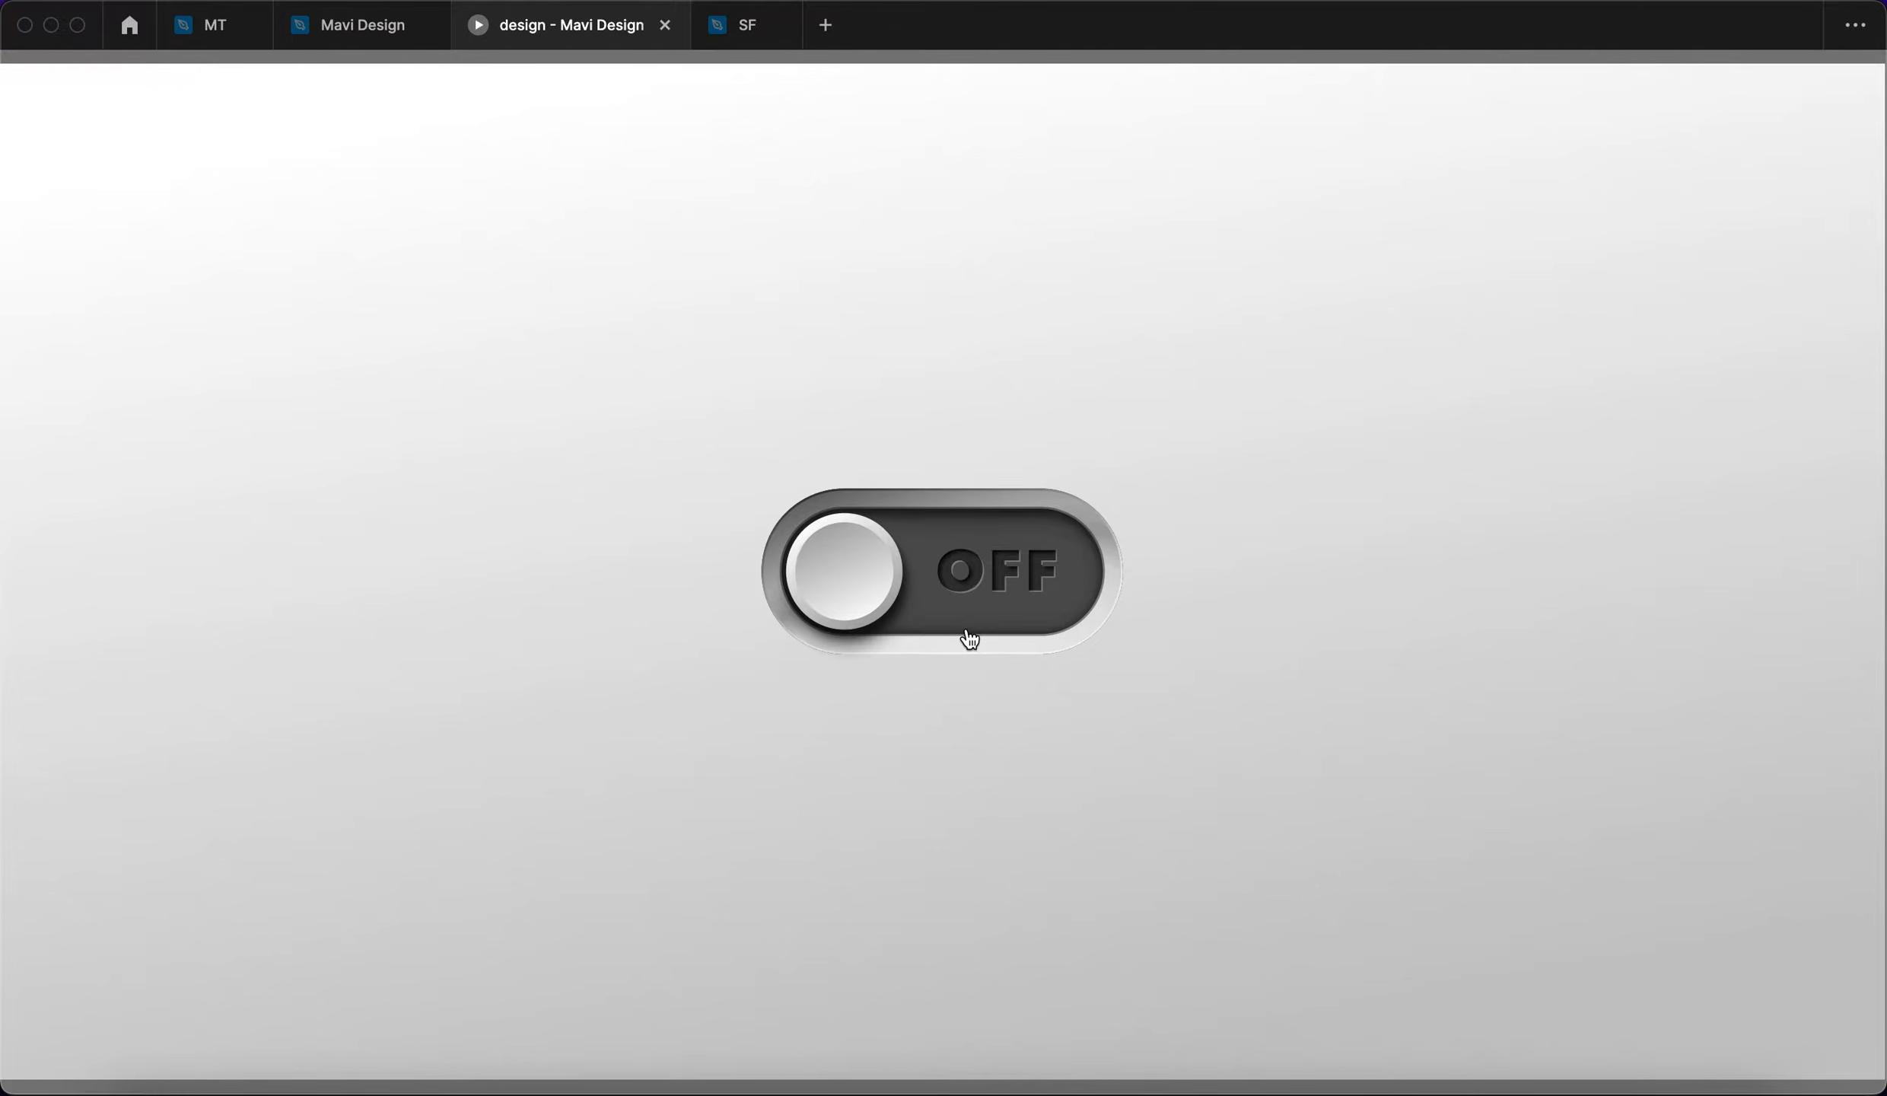
# Try out the ON/OFF toggle switch in the prototype preview, switching it repeatedly, and close the preview.
pyautogui.click(959, 608)
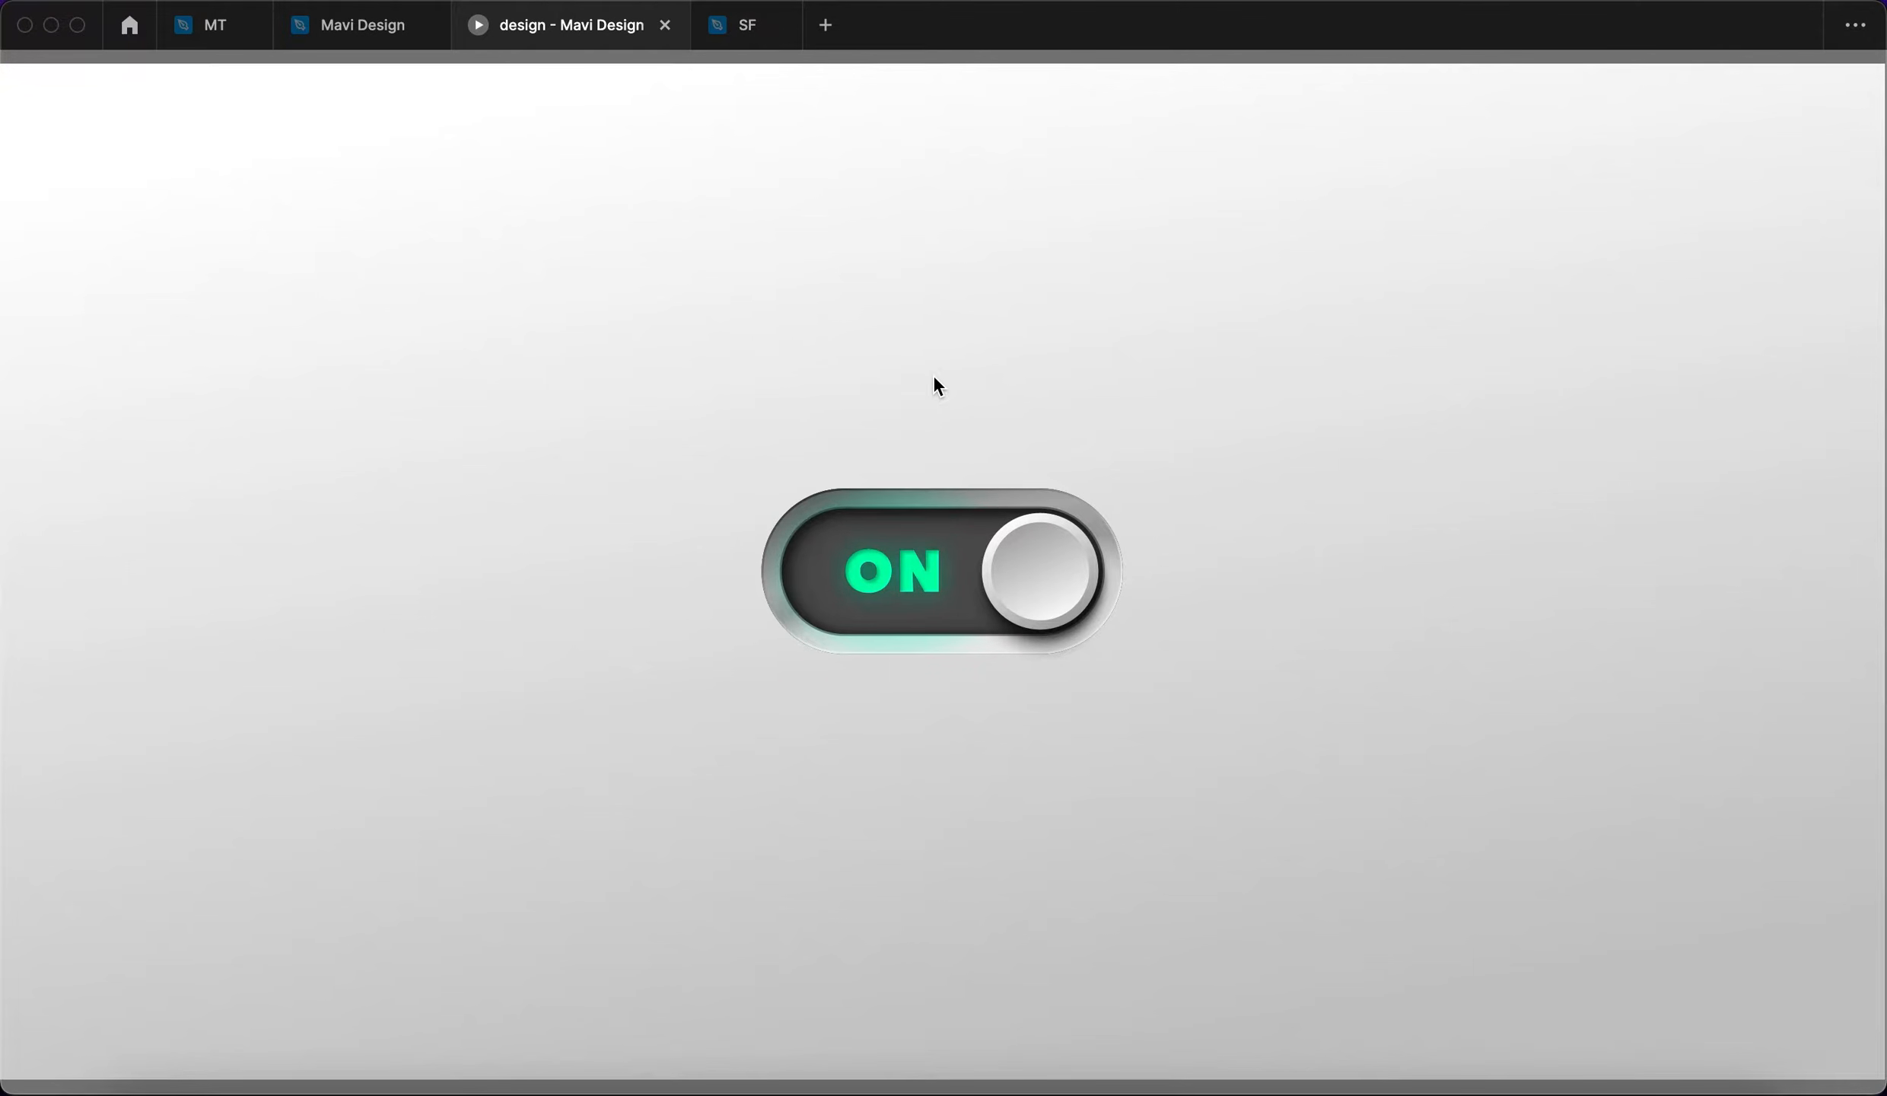
pyautogui.click(1295, 544)
pyautogui.click(1032, 576)
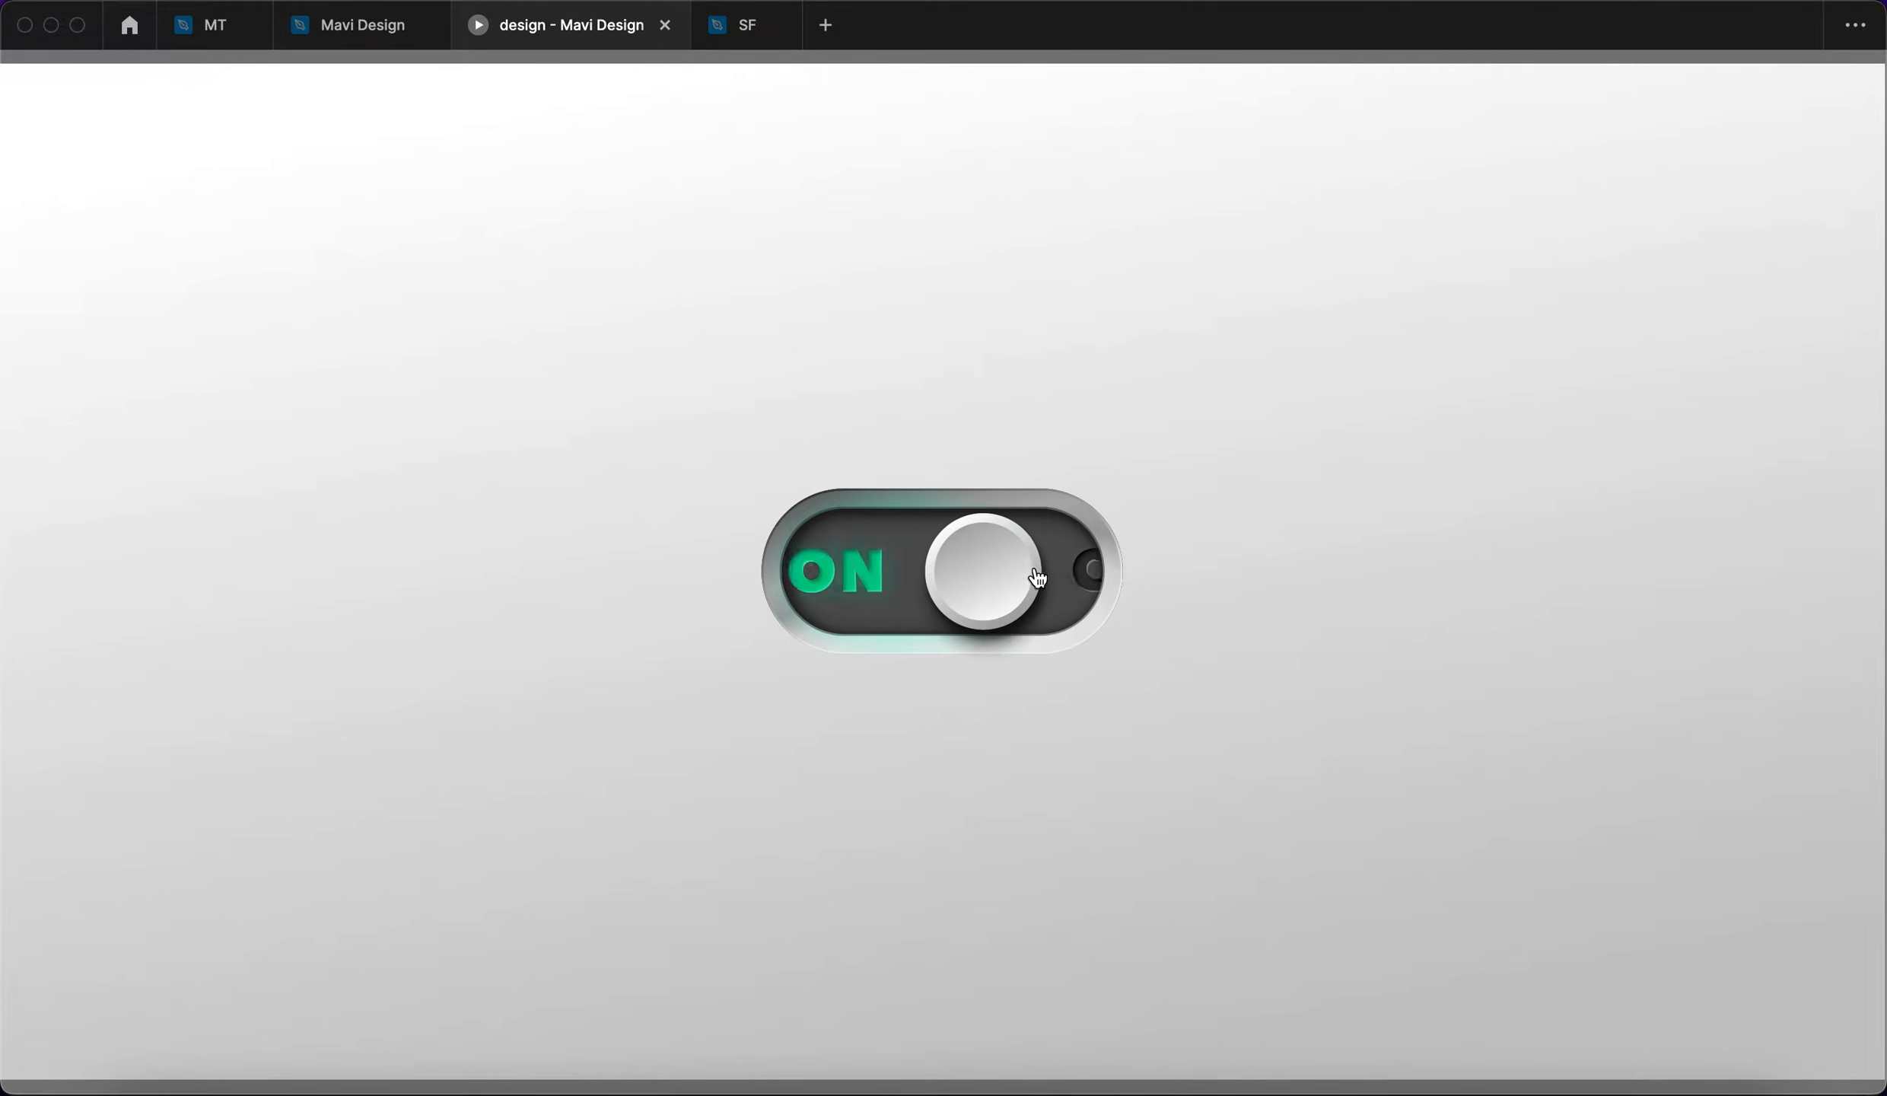
pyautogui.click(1023, 582)
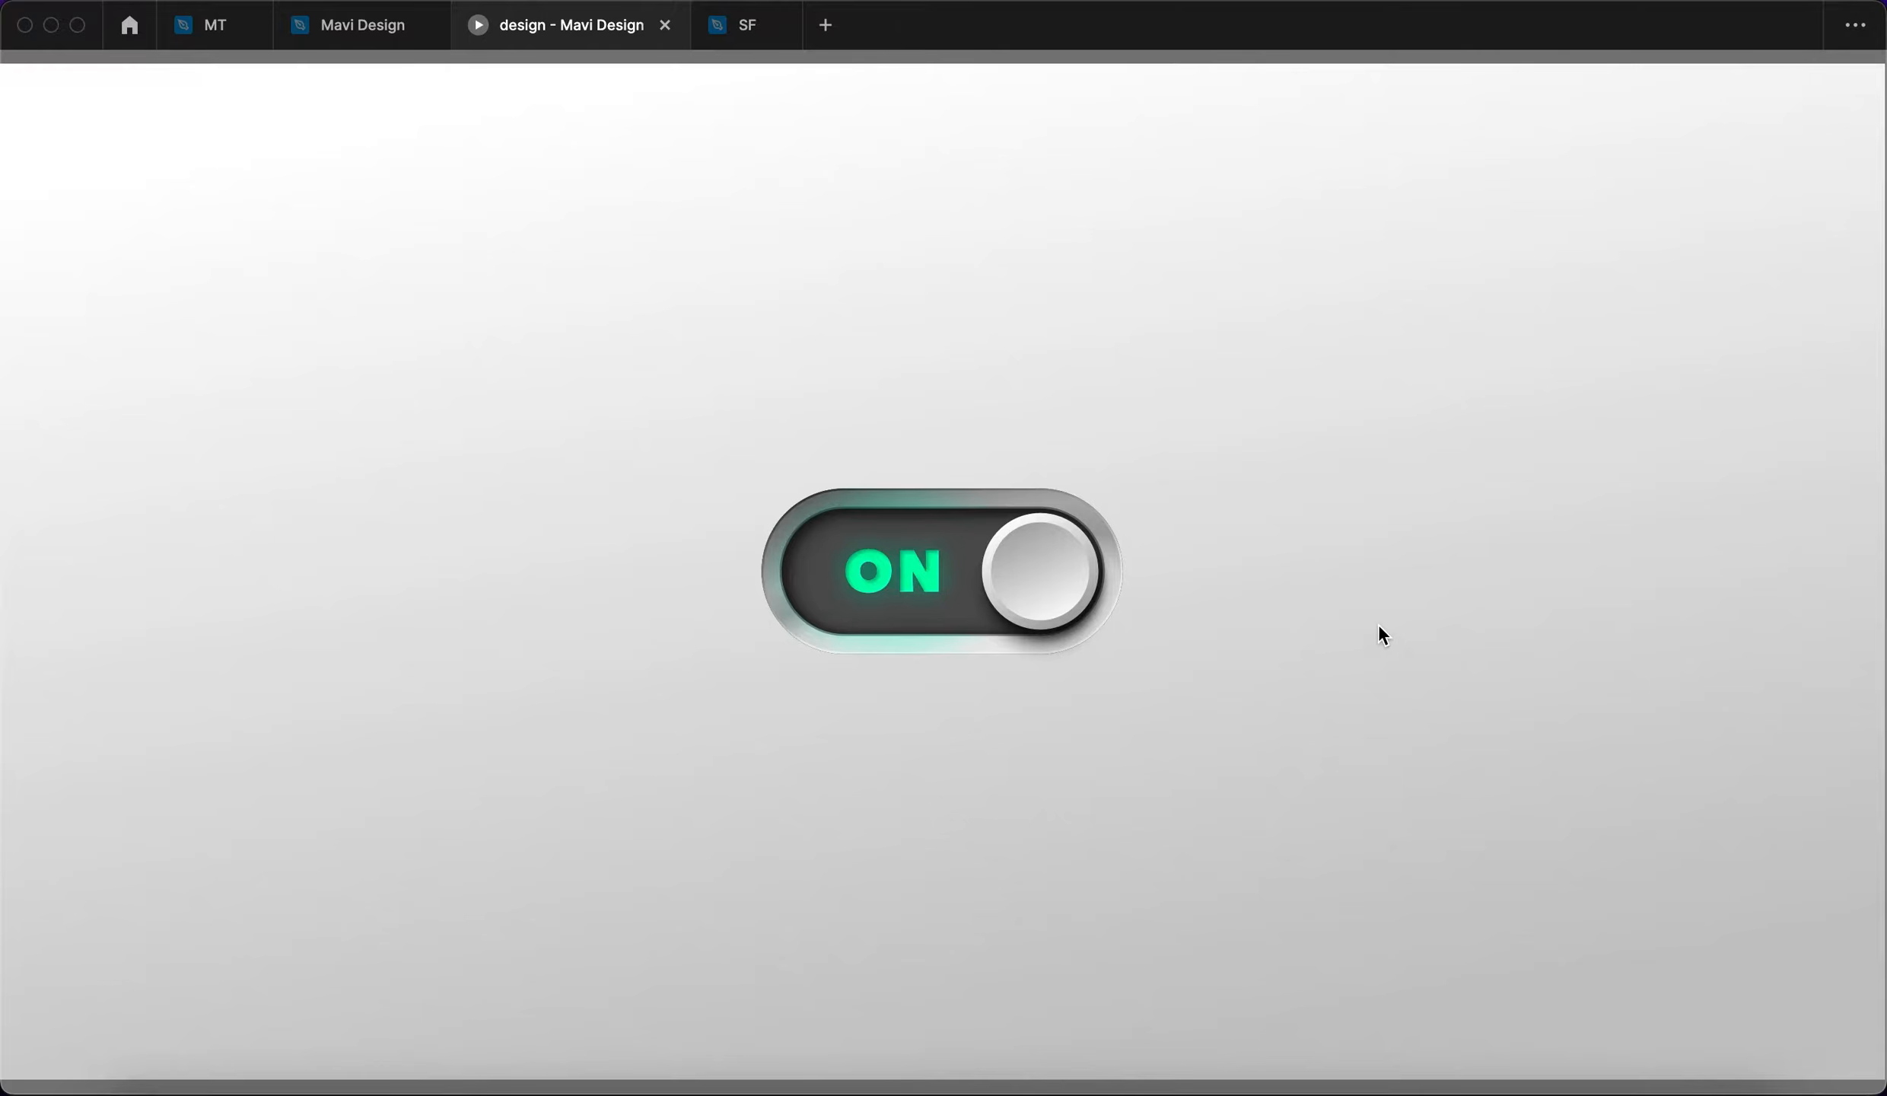
pyautogui.click(988, 571)
pyautogui.click(994, 584)
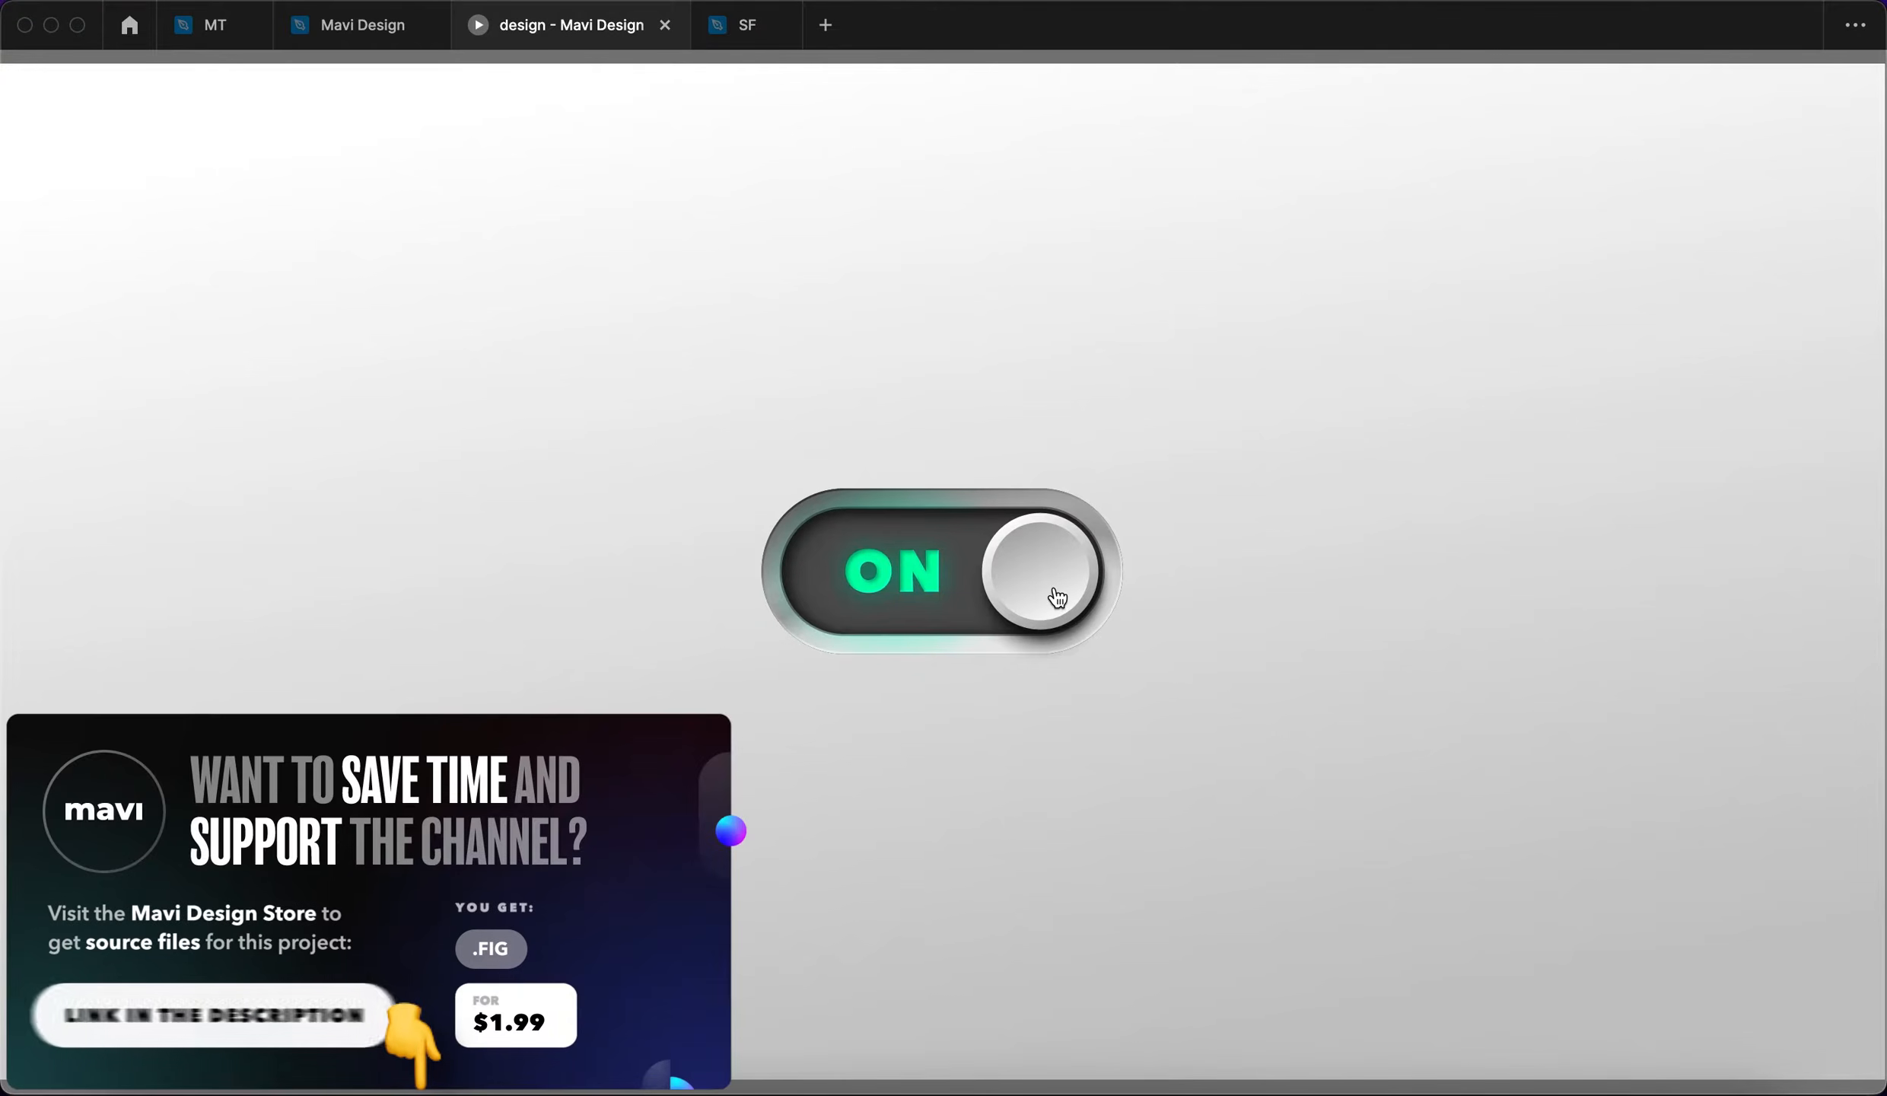
pyautogui.click(1058, 597)
pyautogui.click(1031, 594)
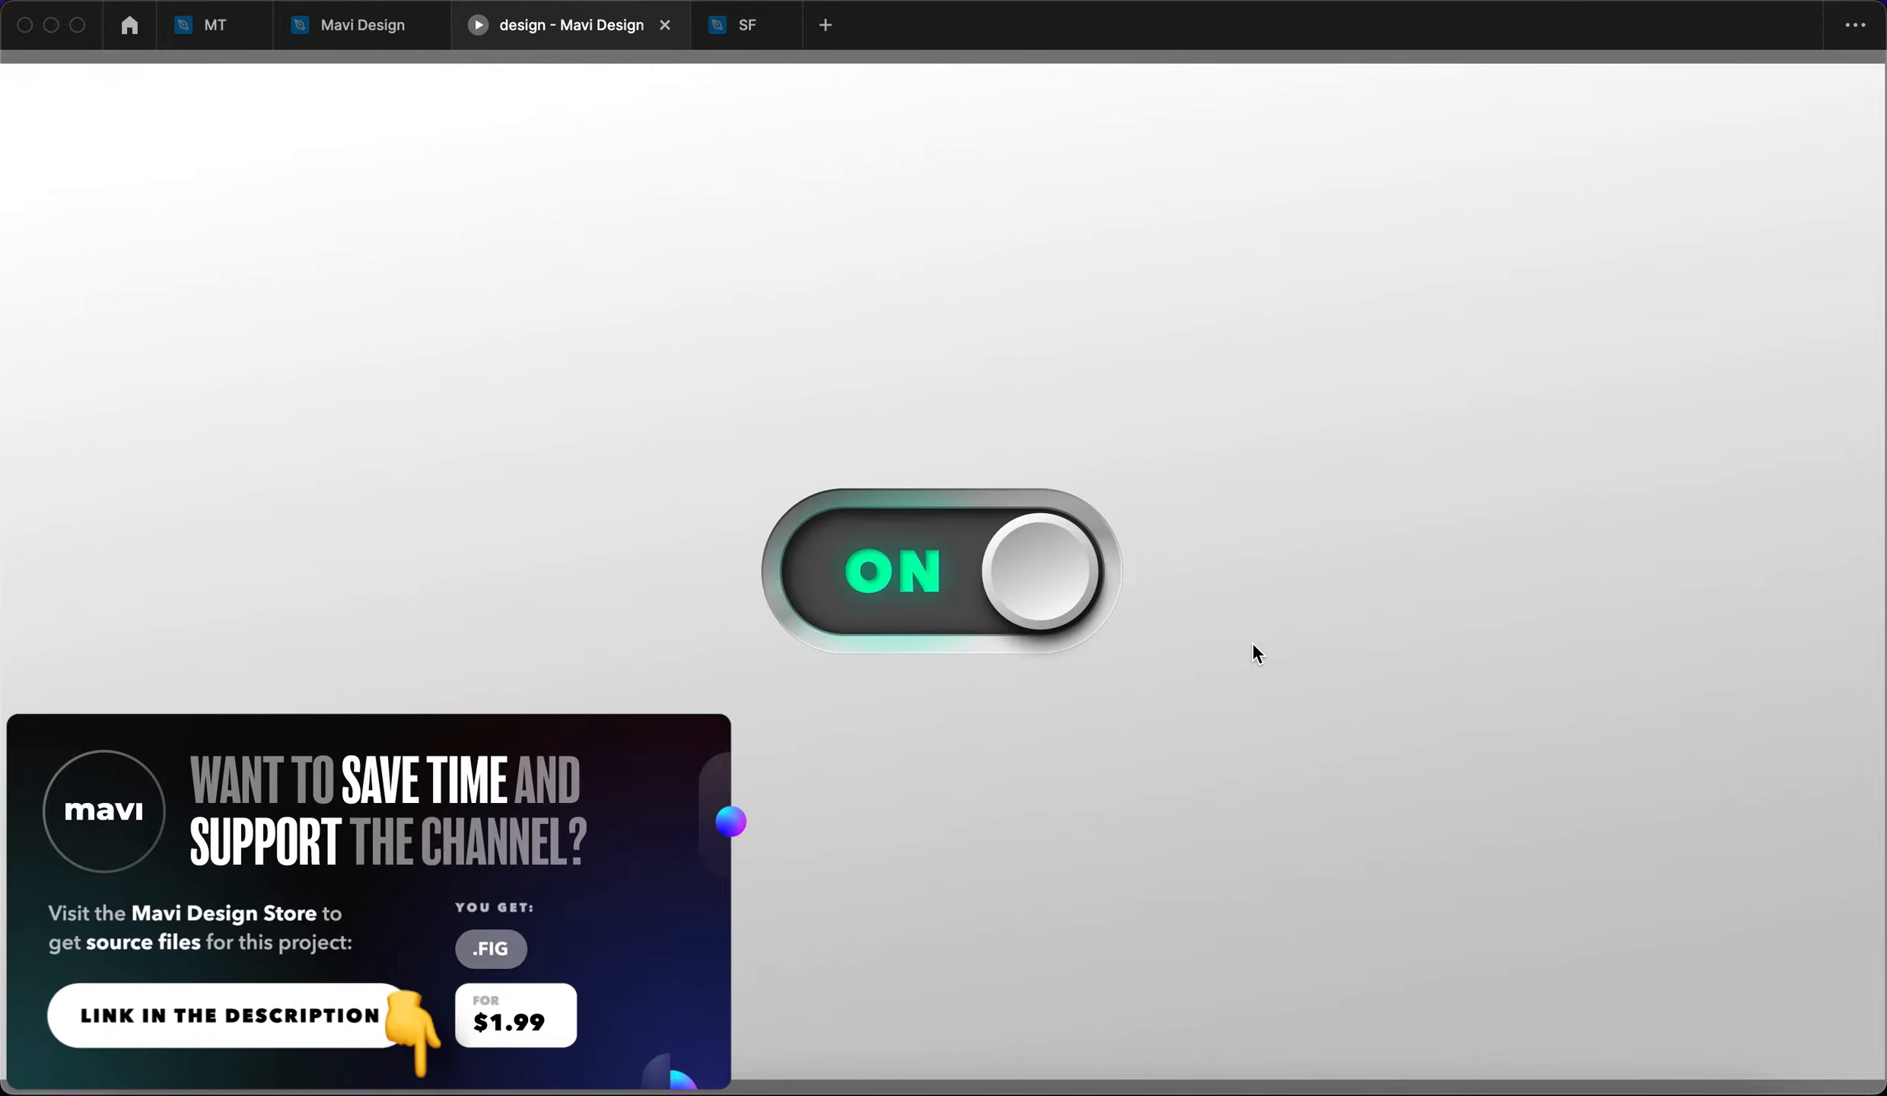
pyautogui.click(1068, 597)
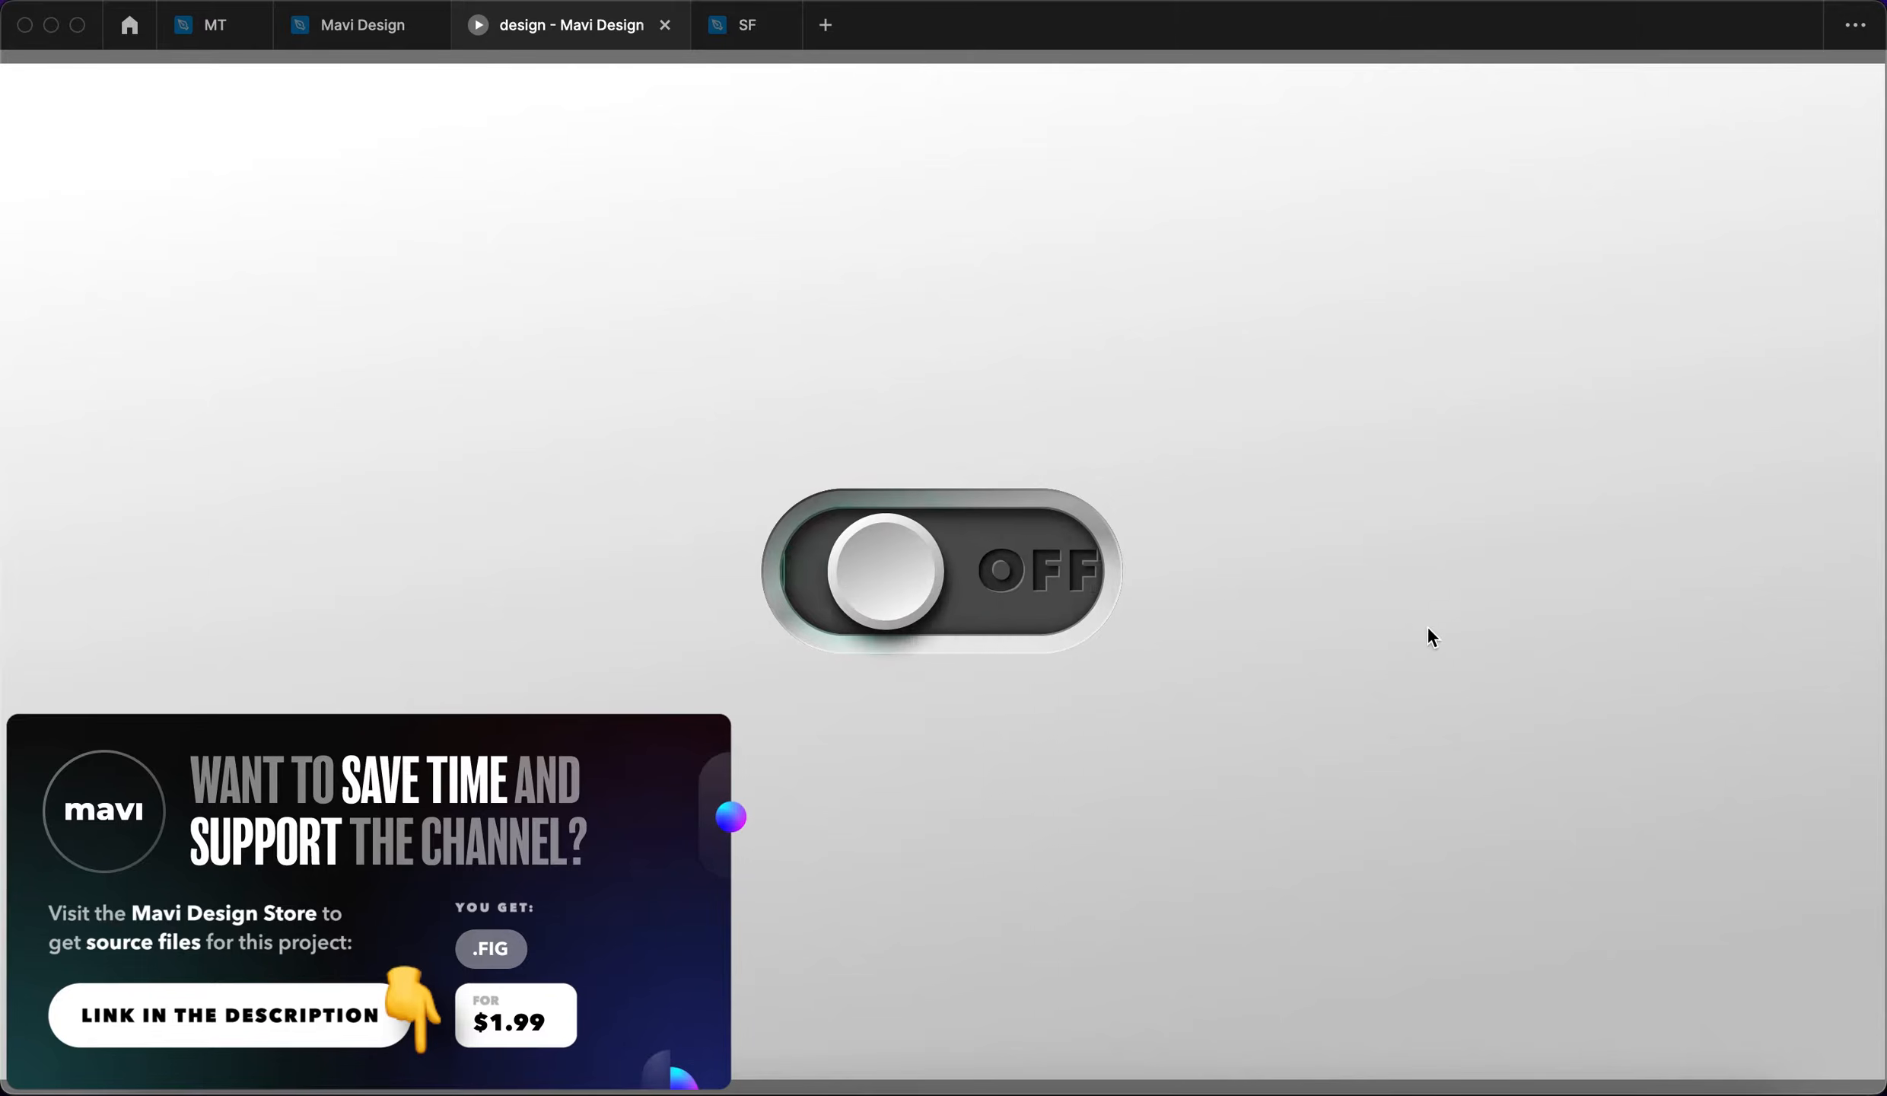
pyautogui.click(905, 559)
pyautogui.click(970, 595)
pyautogui.click(974, 600)
pyautogui.click(1012, 597)
pyautogui.click(1058, 595)
pyautogui.click(1064, 600)
pyautogui.click(1064, 600)
pyautogui.press('super+w')
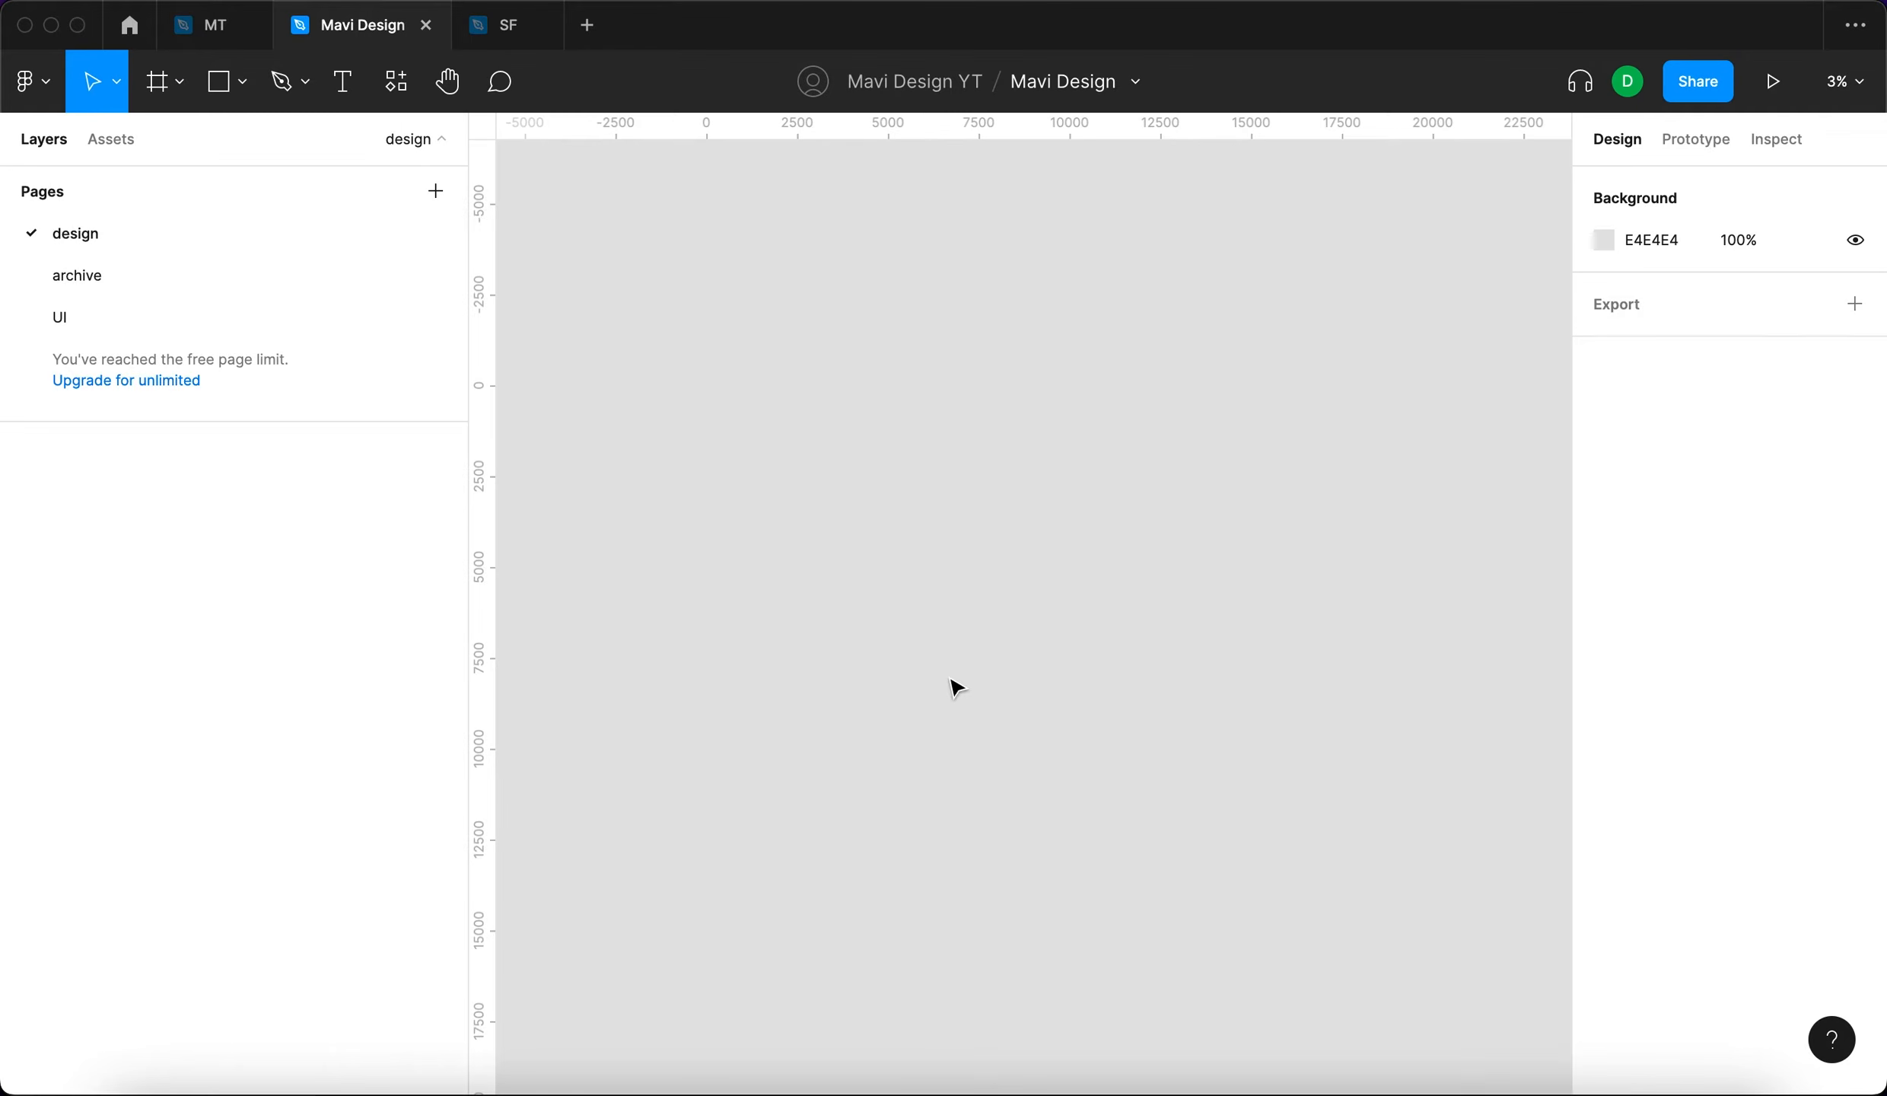
# Set the canvas background to white (FFFFFF) and draw a rectangle about 9597 by 4366 on it.
pyautogui.click(1603, 240)
pyautogui.moveTo(1352, 312); pyautogui.dragTo(1247, 265)
pyautogui.click(1550, 244)
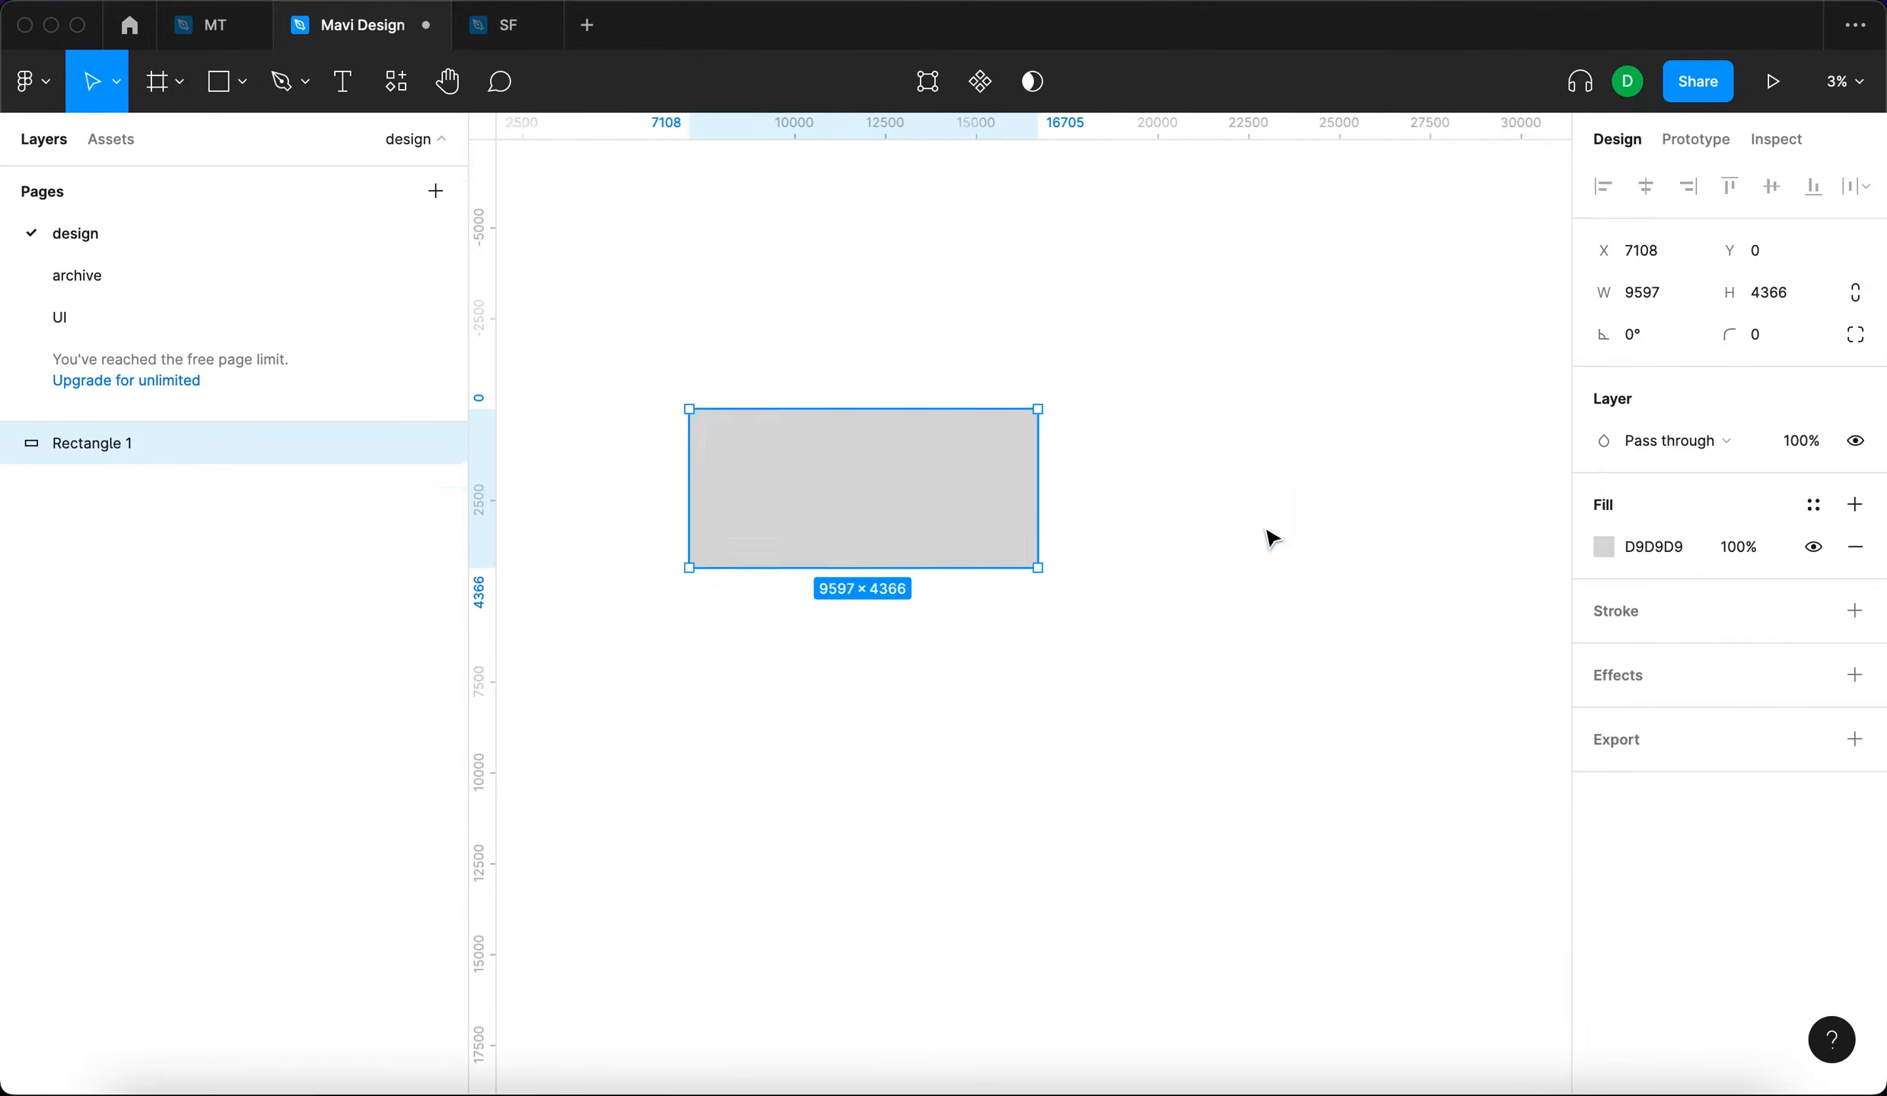
pyautogui.click(1294, 623)
pyautogui.scroll(-3, 1267, 615)
pyautogui.scroll(4, 1268, 615)
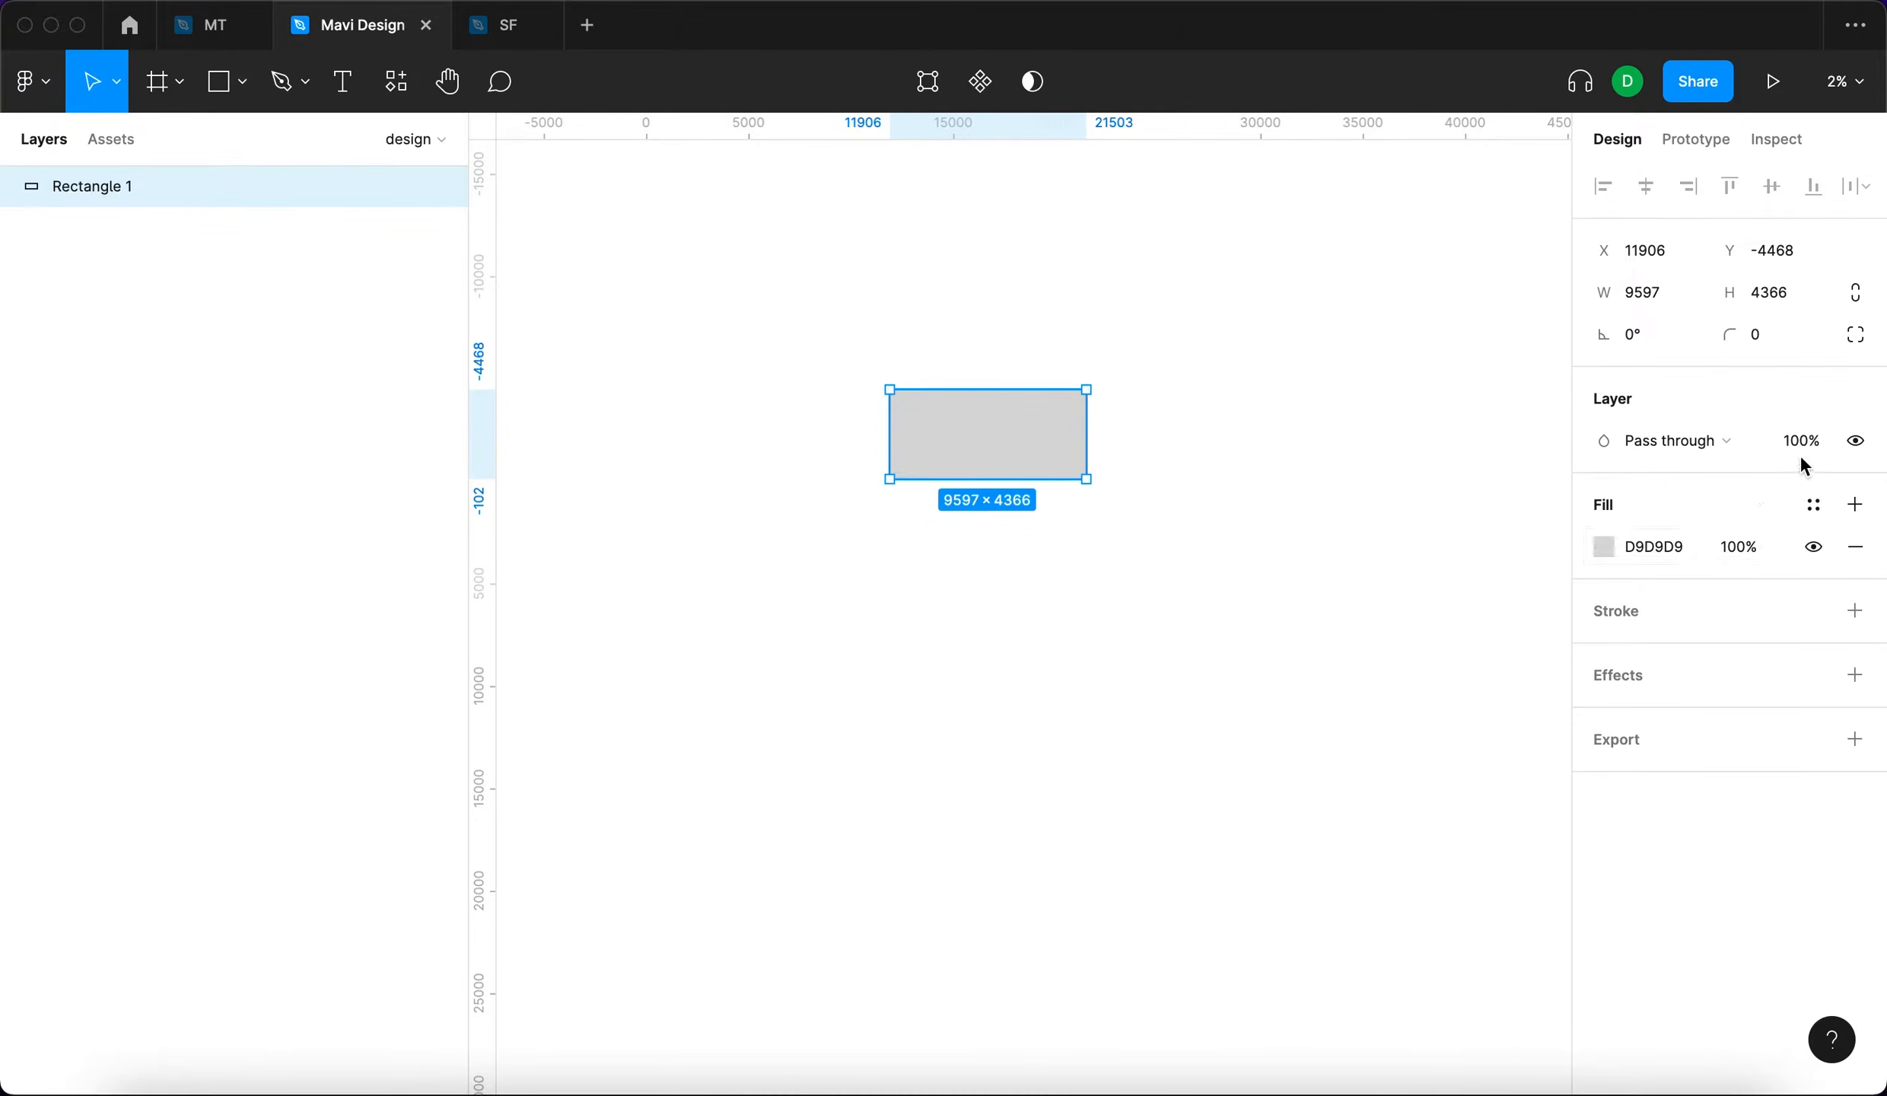
# Give the rectangle a corner radius of 70 and resize it to 1000 by 600.
pyautogui.write('70')
pyautogui.click(1180, 425)
pyautogui.click(1037, 463)
pyautogui.press('BackSpace')
pyautogui.write('1000')
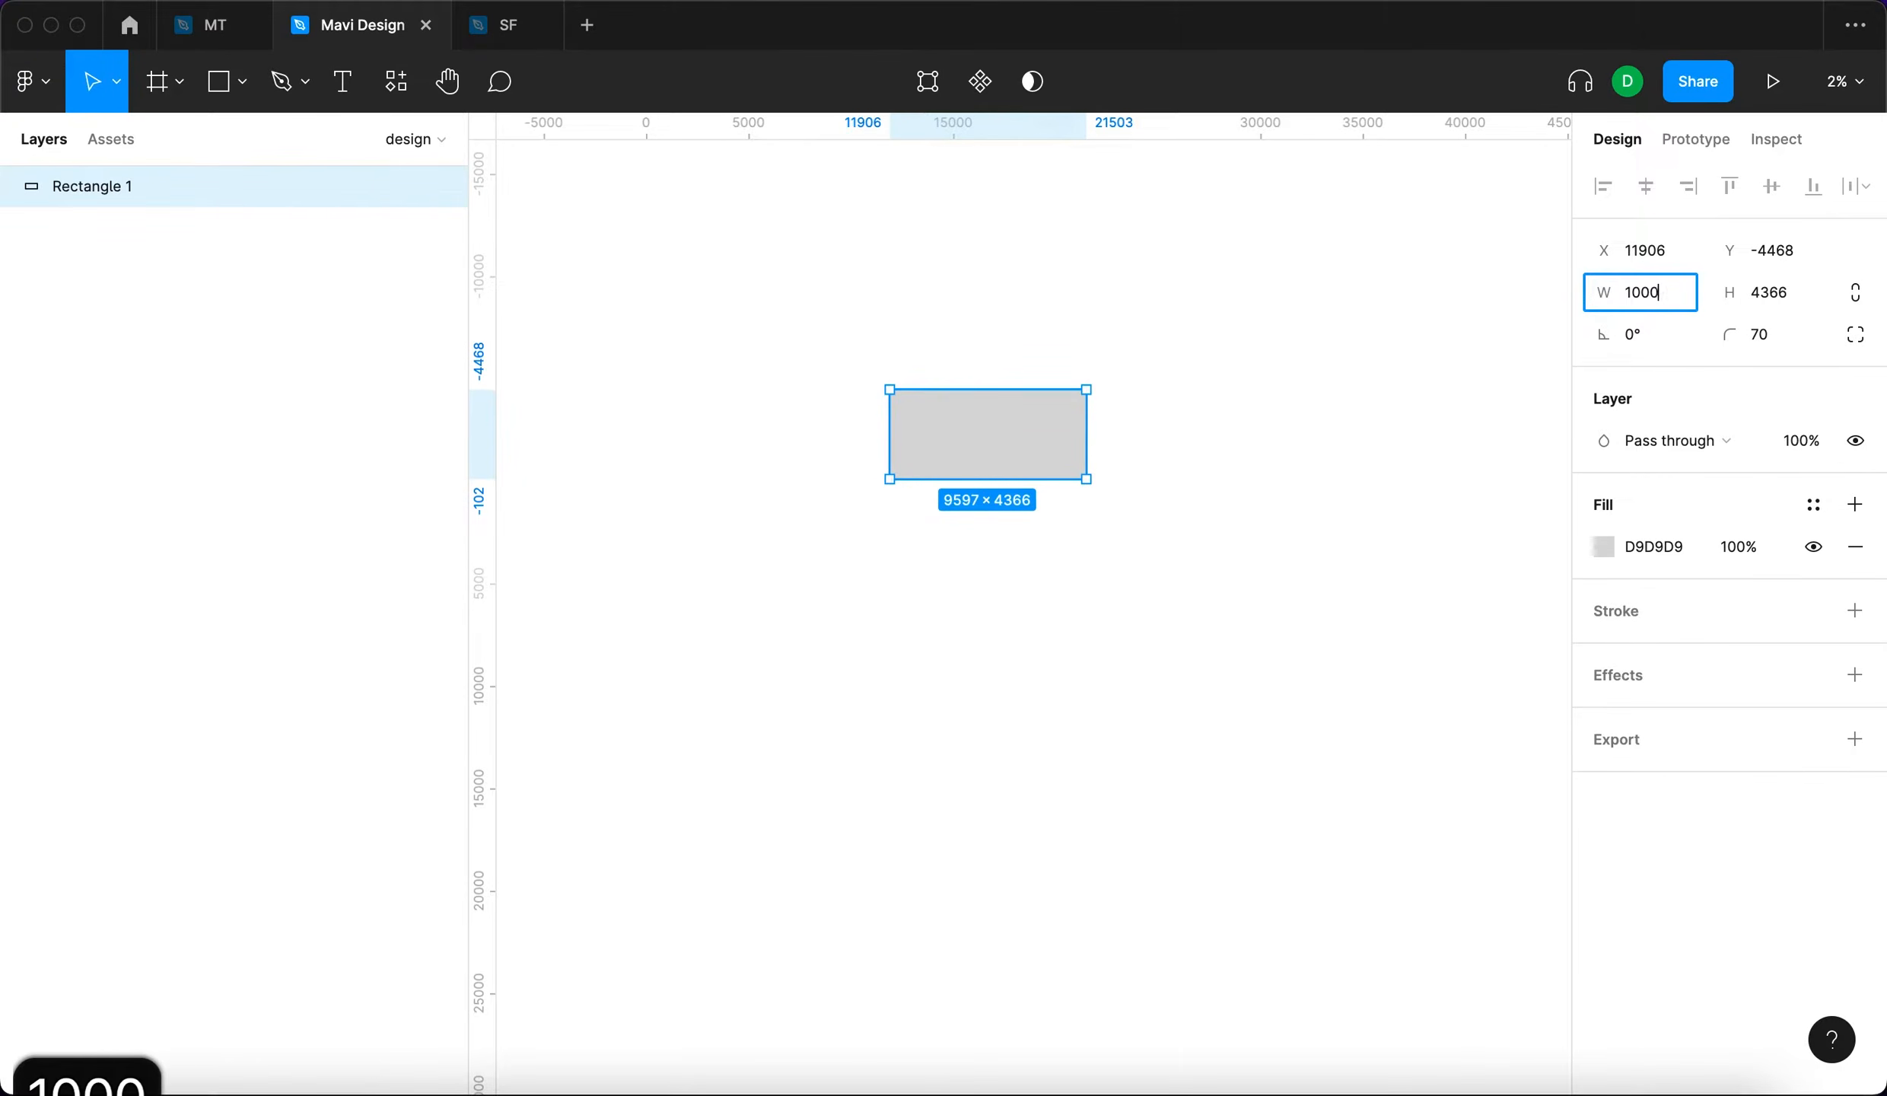
pyautogui.press('Return')
pyautogui.press('Tab')
pyautogui.write('600')
pyautogui.press('Return')
pyautogui.hotkey('shift', '2')
# Round the rectangle into a pill shape with a corner radius of 300.
pyautogui.click(1759, 334)
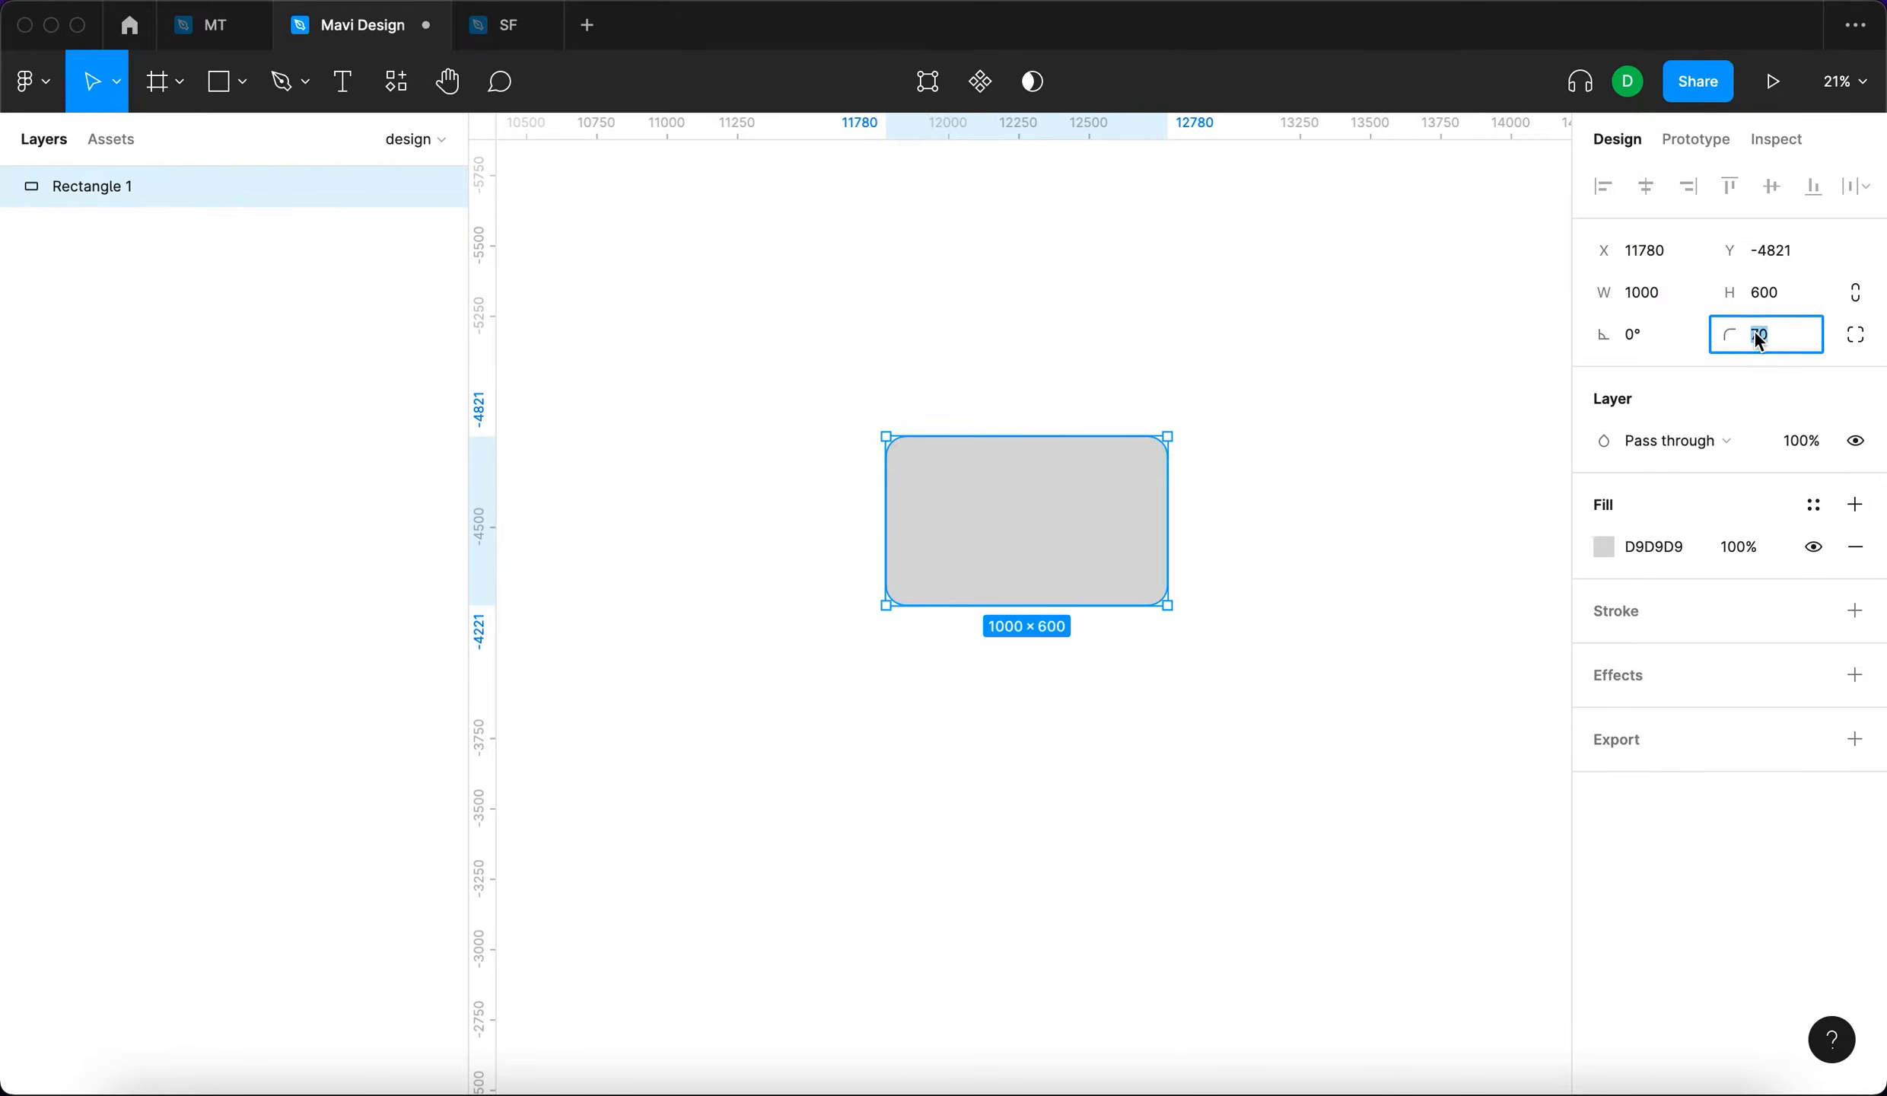
pyautogui.write('300')
pyautogui.press('Return')
pyautogui.click(1247, 373)
# Replace the pill's fill with a black inside stroke 90 thick and move the shape slightly down on the canvas.
pyautogui.click(1101, 525)
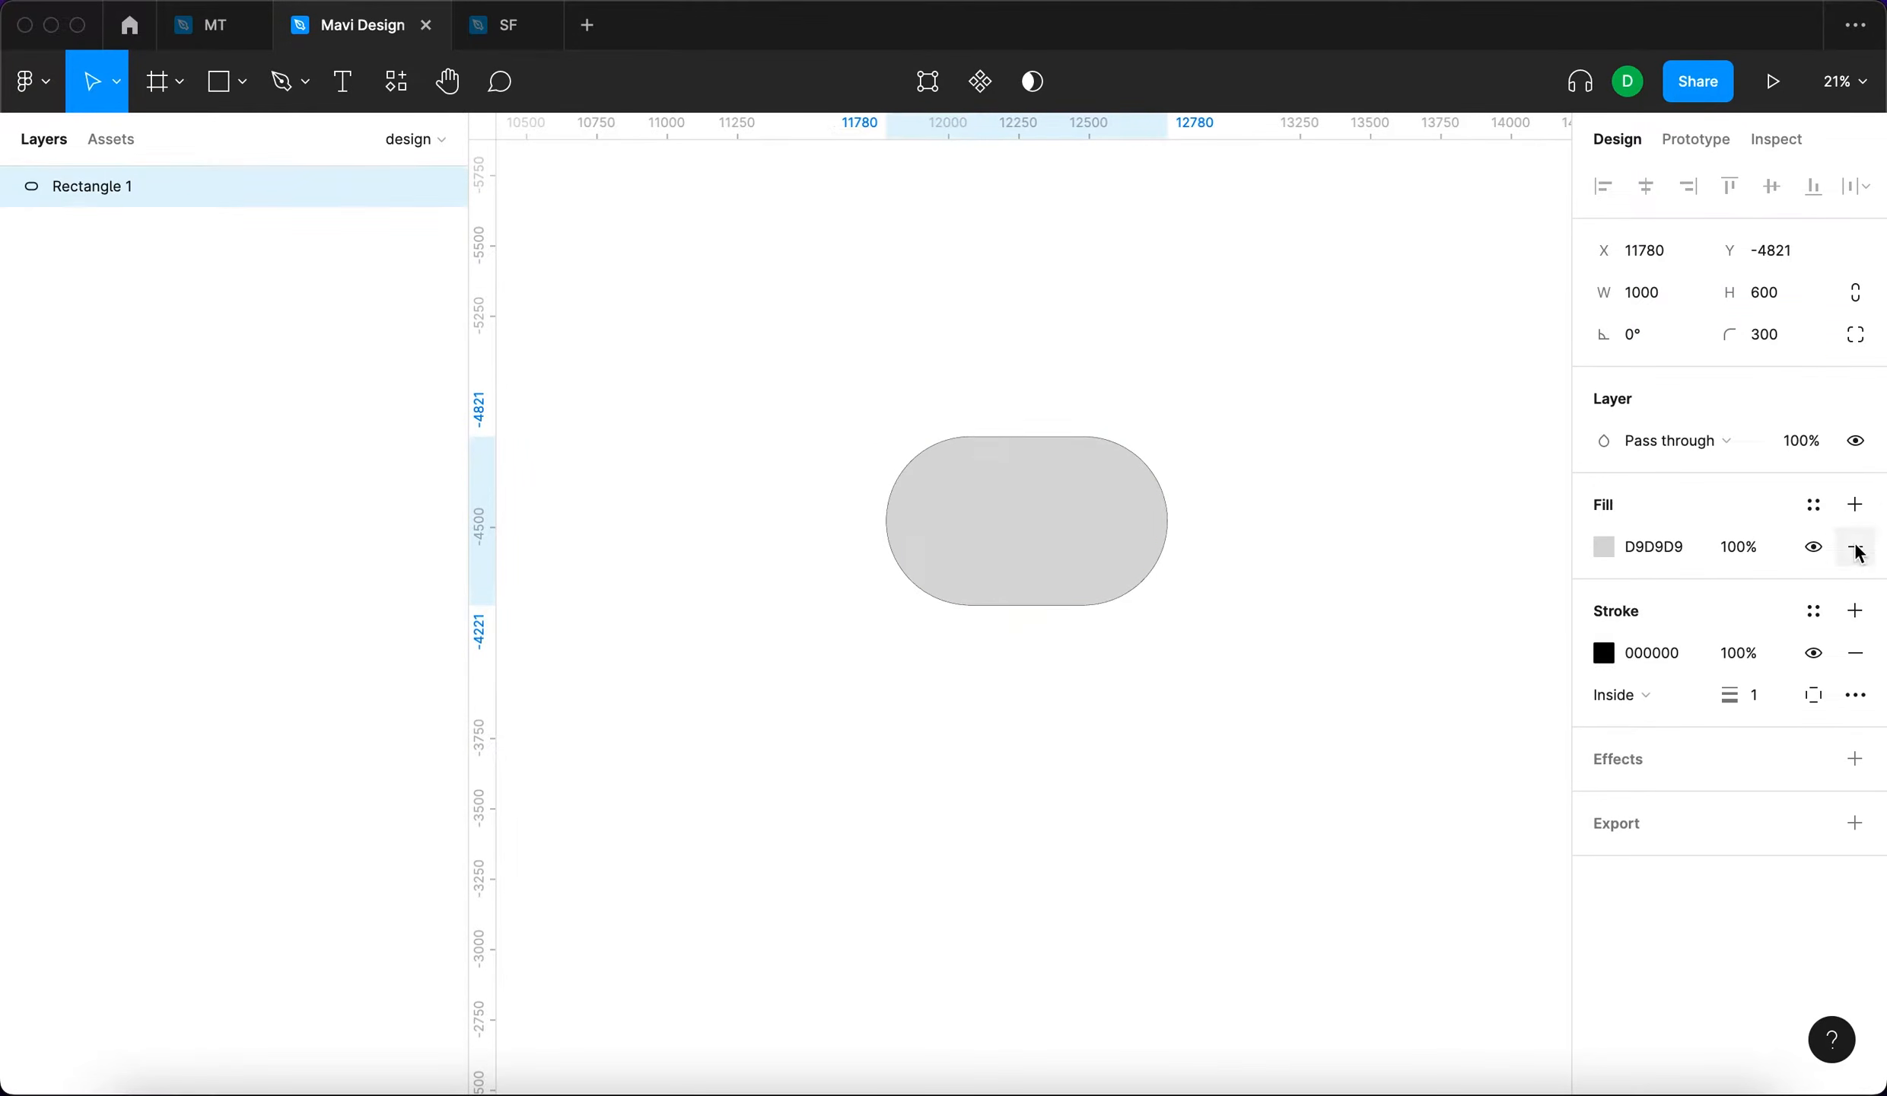
pyautogui.click(1855, 548)
pyautogui.write('91')
pyautogui.press('Return')
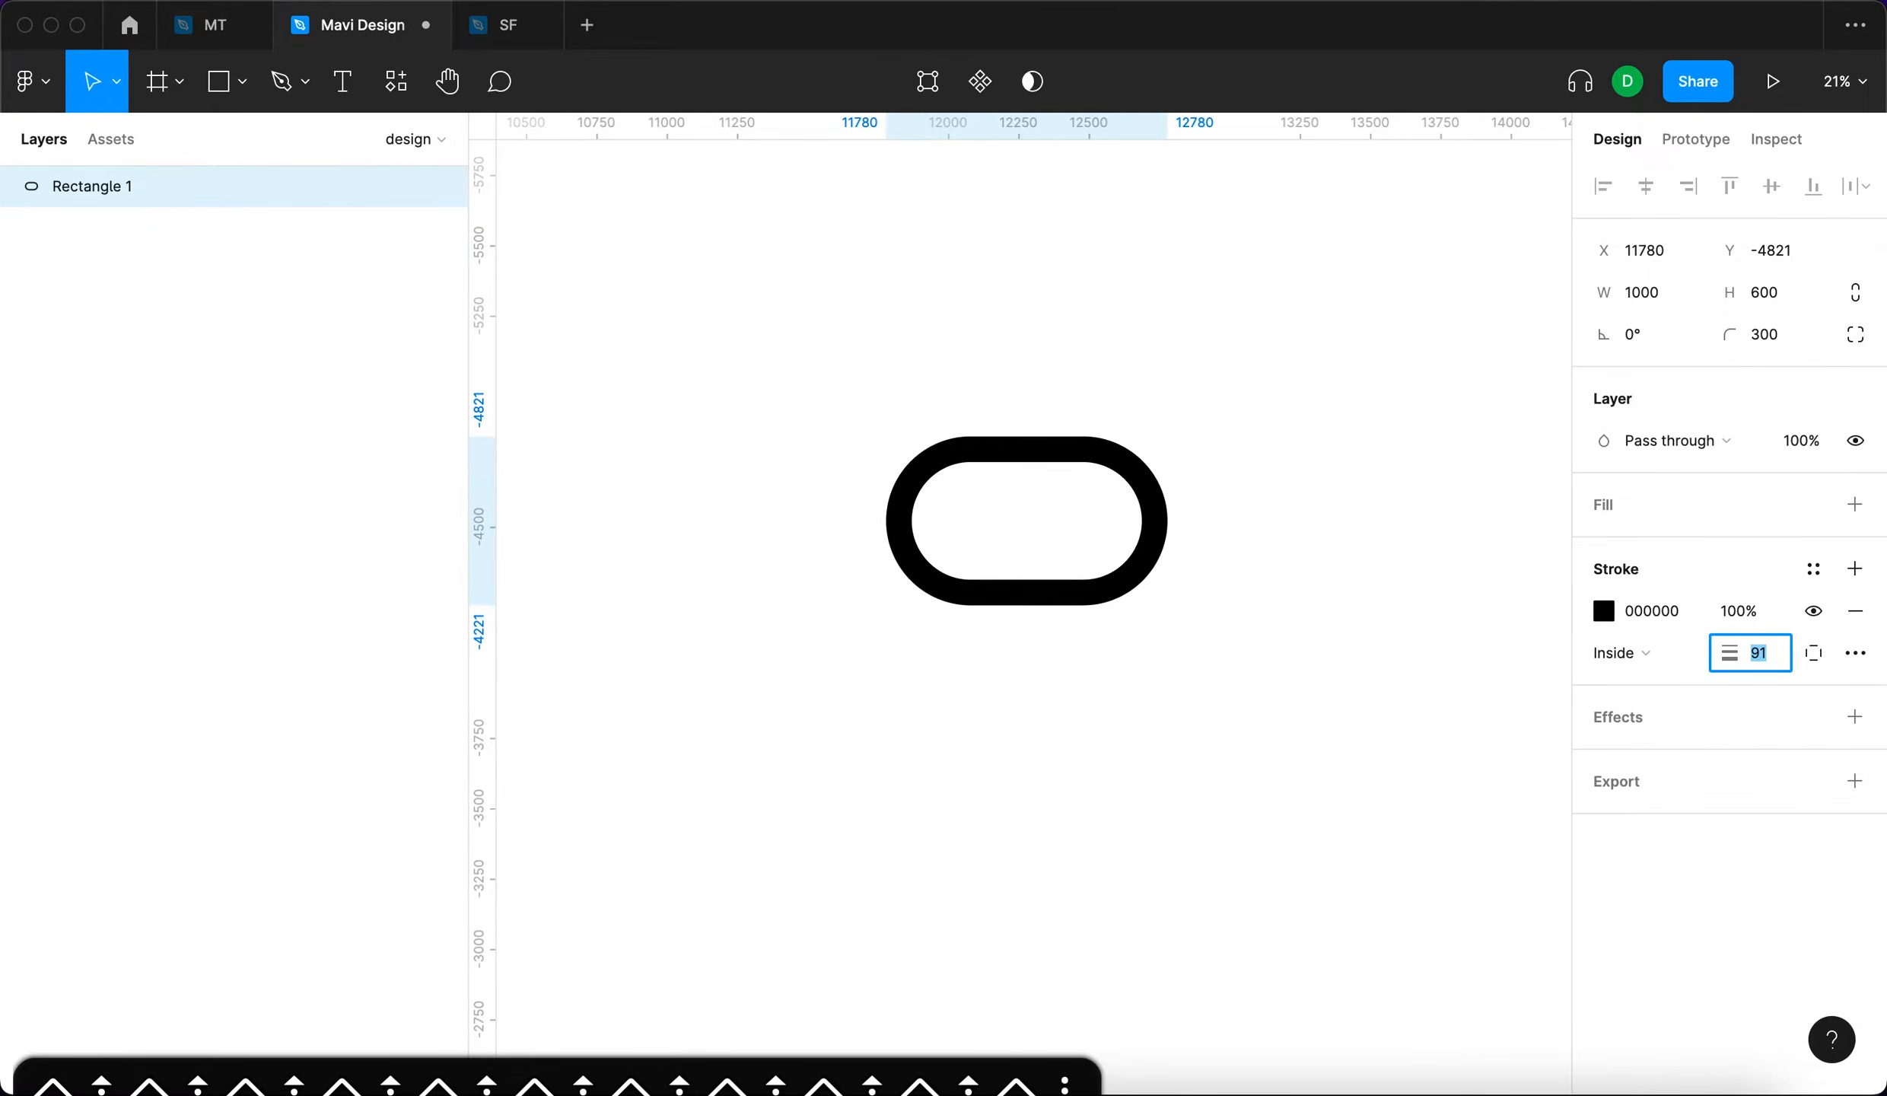
pyautogui.click(1032, 564)
pyautogui.moveTo(1035, 575); pyautogui.dragTo(1028, 620)
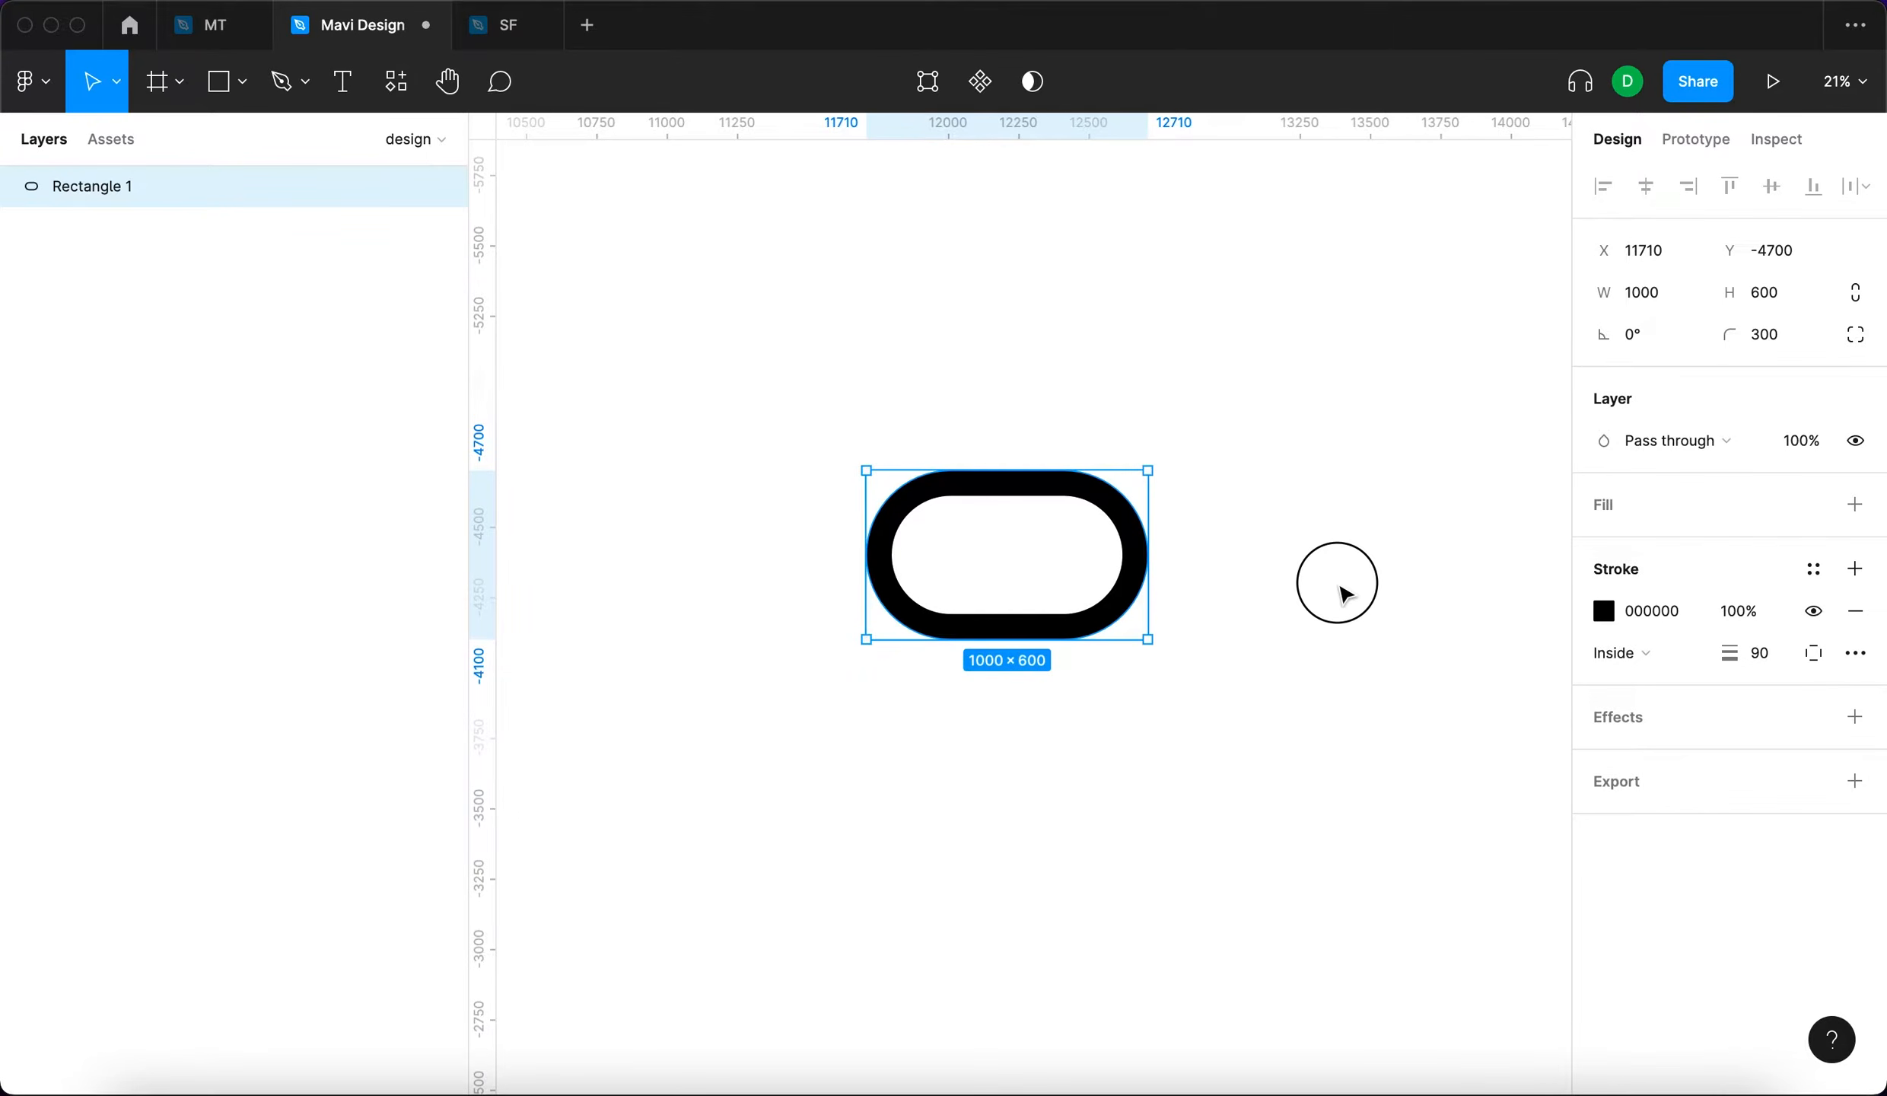
pyautogui.click(1340, 587)
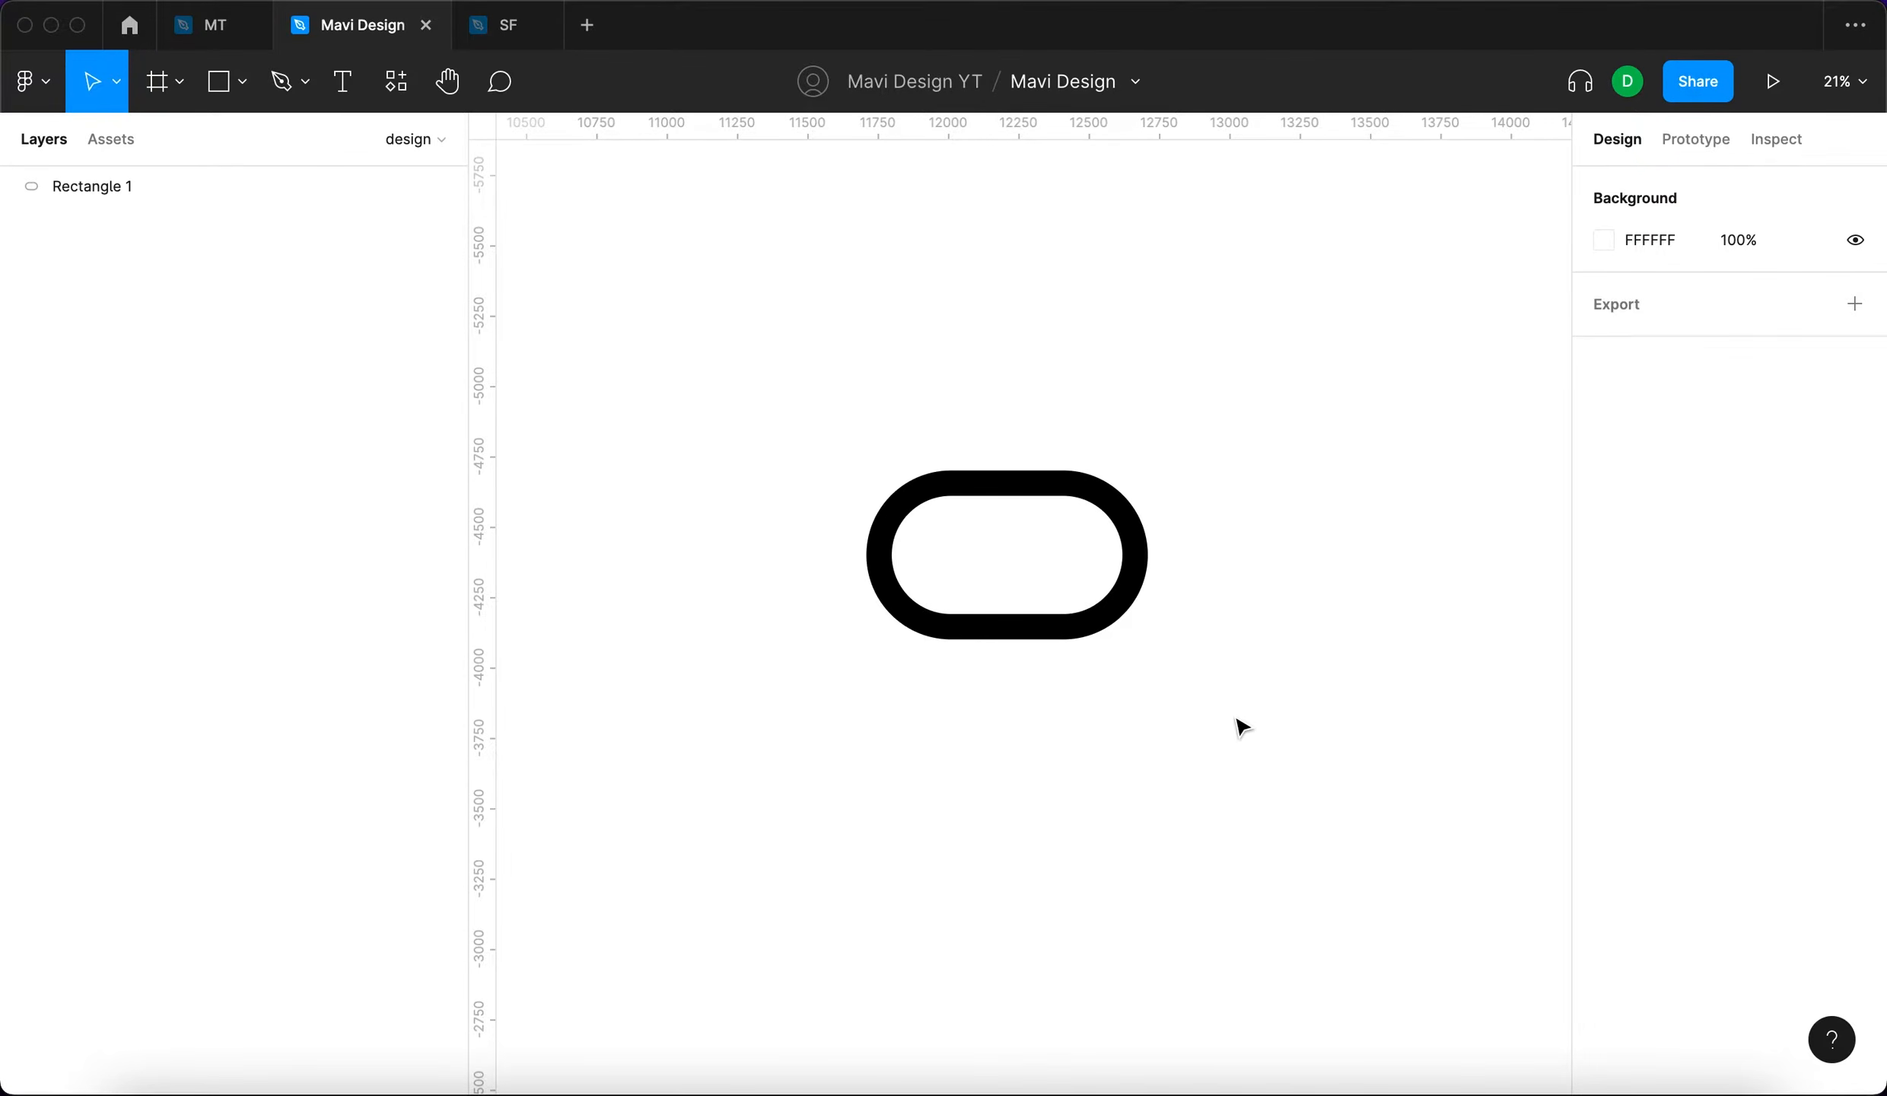
pyautogui.press('super+a')
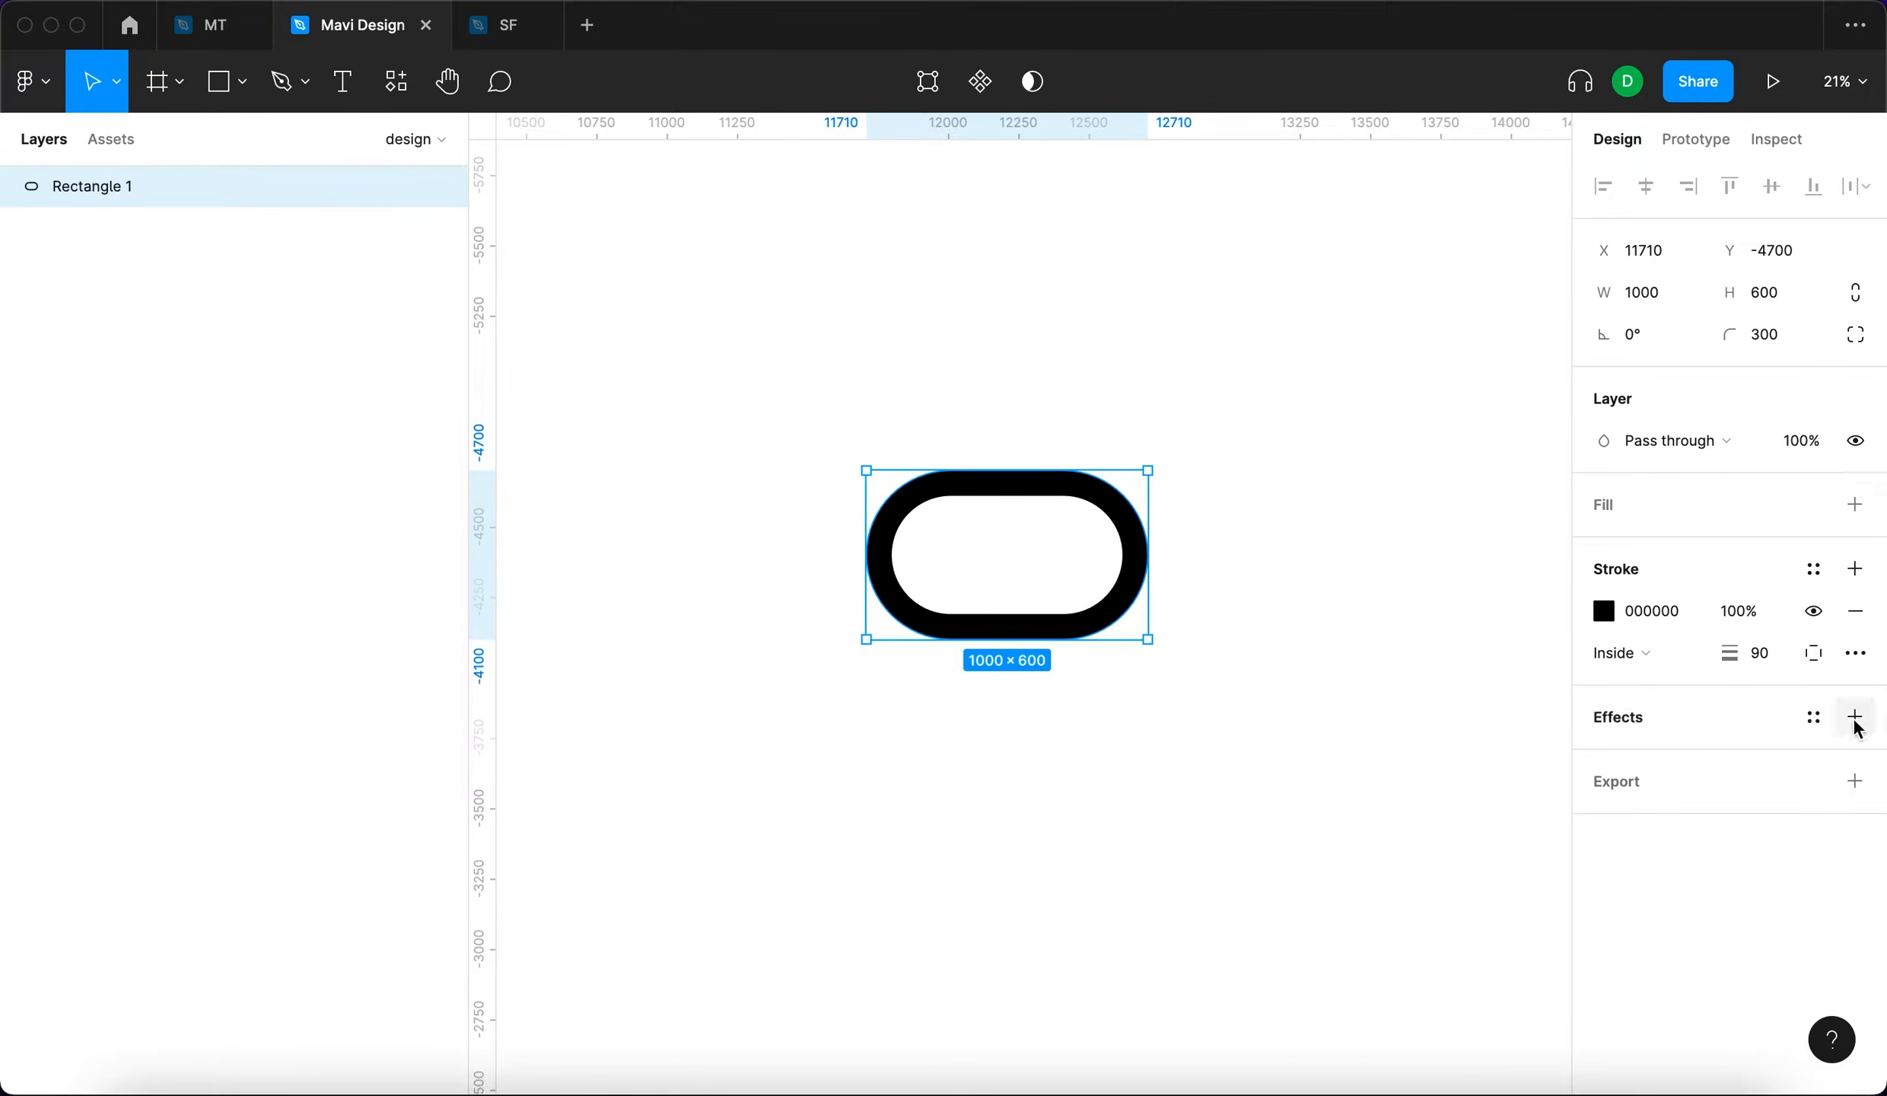
pyautogui.click(1603, 610)
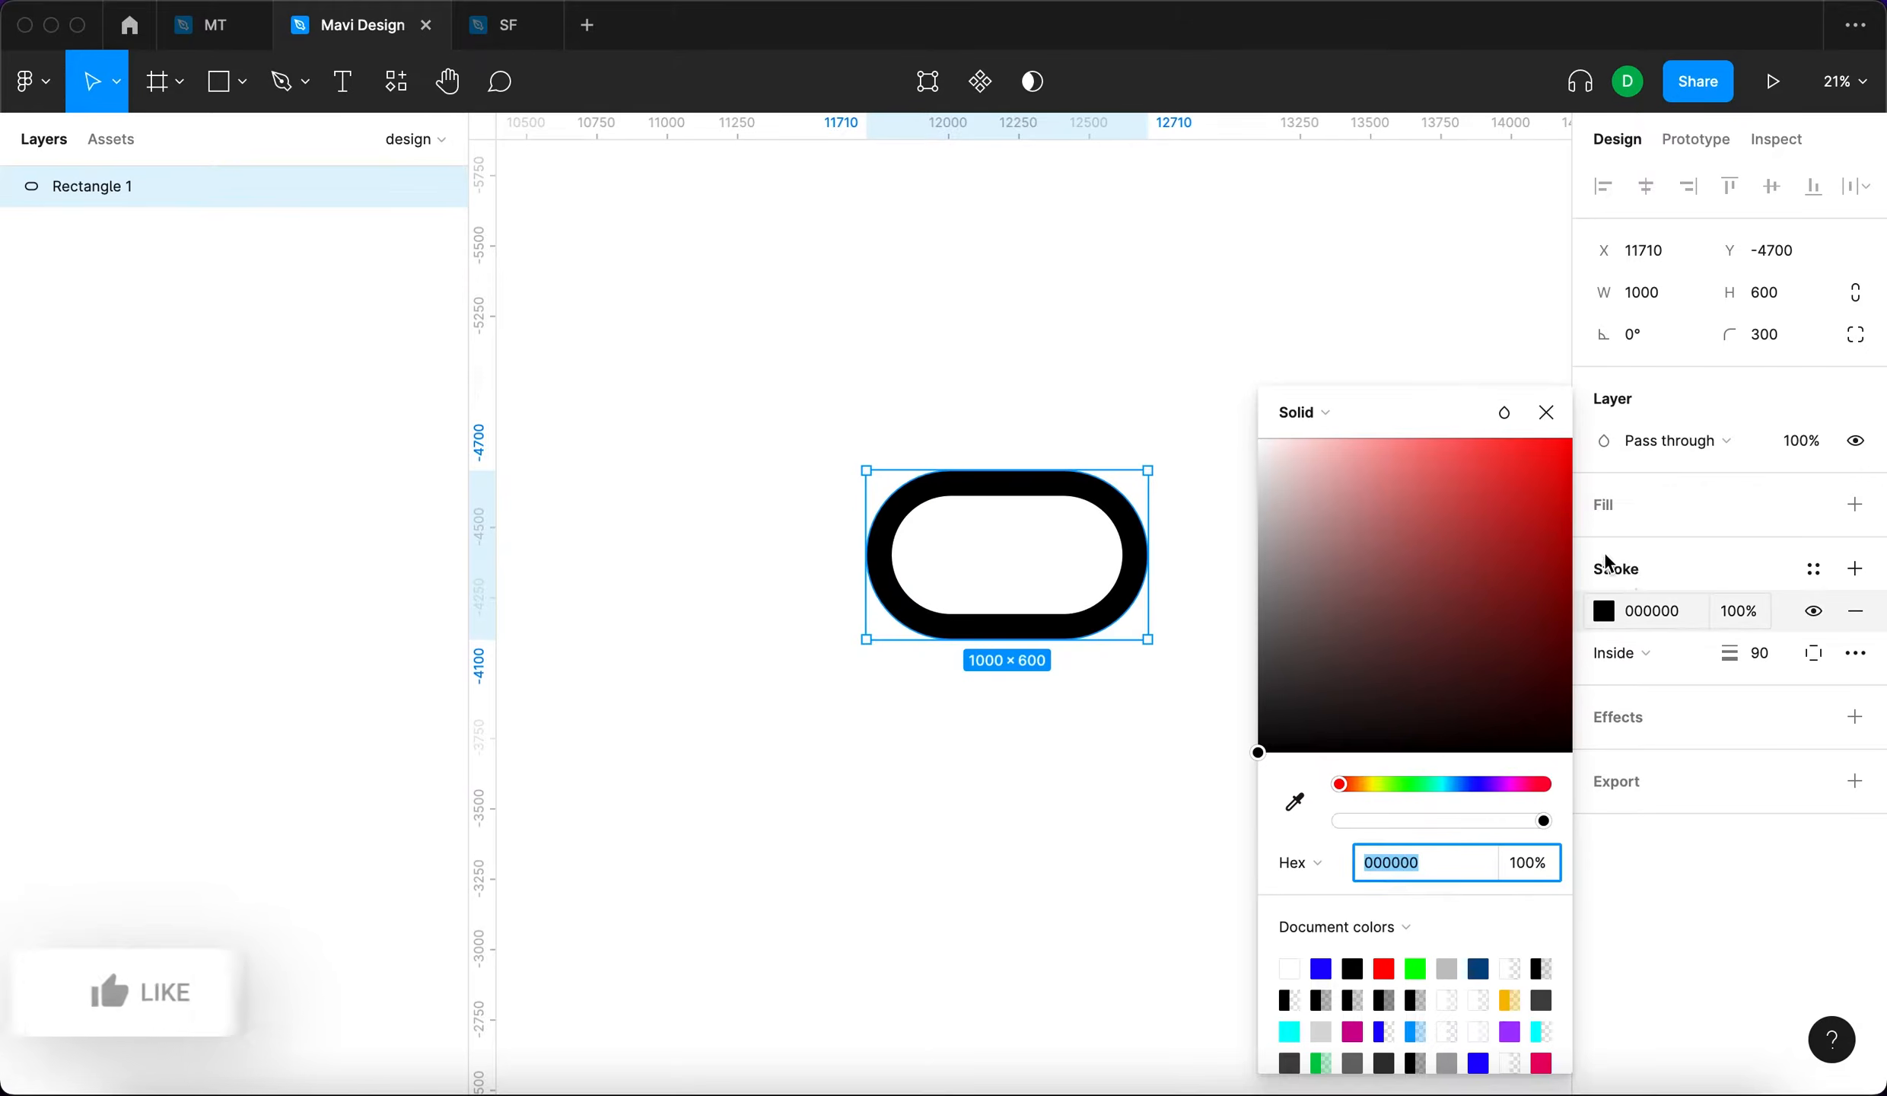
pyautogui.click(1210, 350)
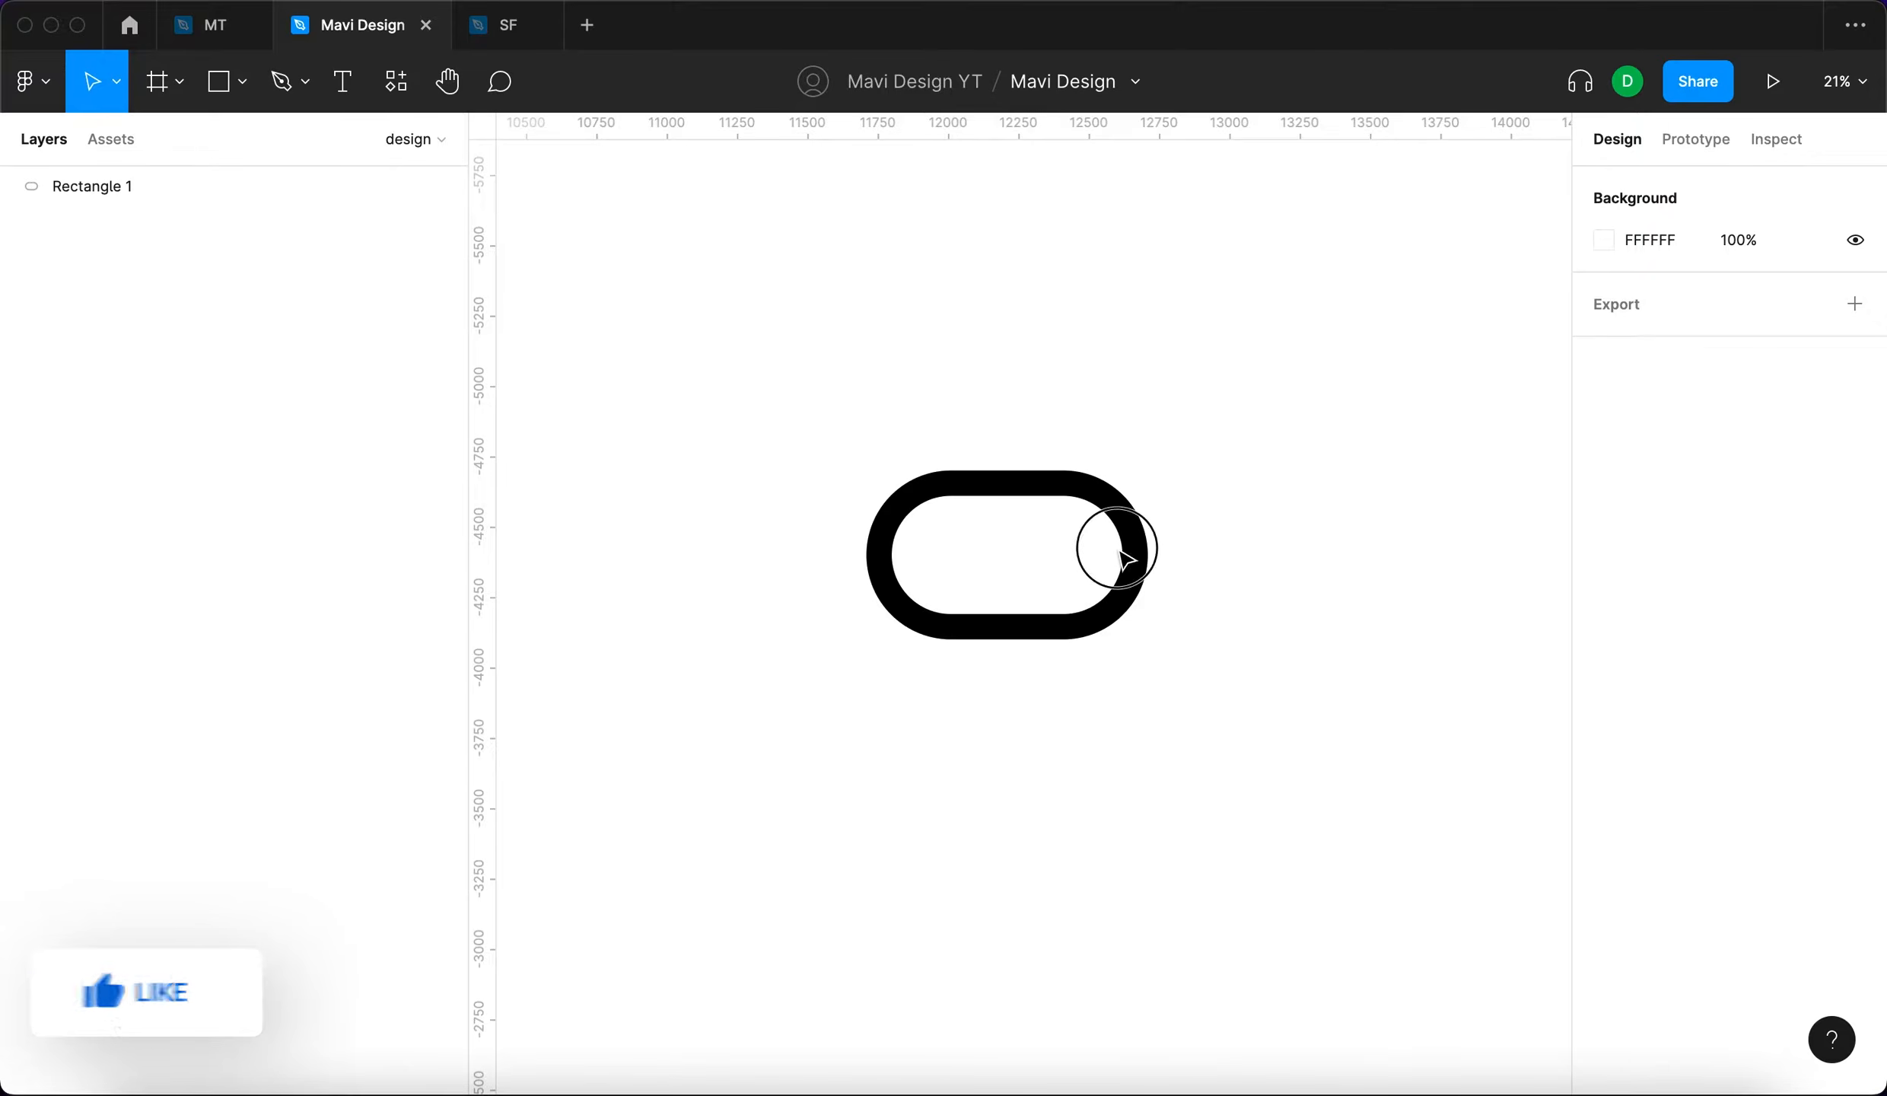
# Change the canvas background to light gray D8D8D8.
pyautogui.click(1602, 237)
pyautogui.moveTo(1494, 280); pyautogui.dragTo(1201, 332)
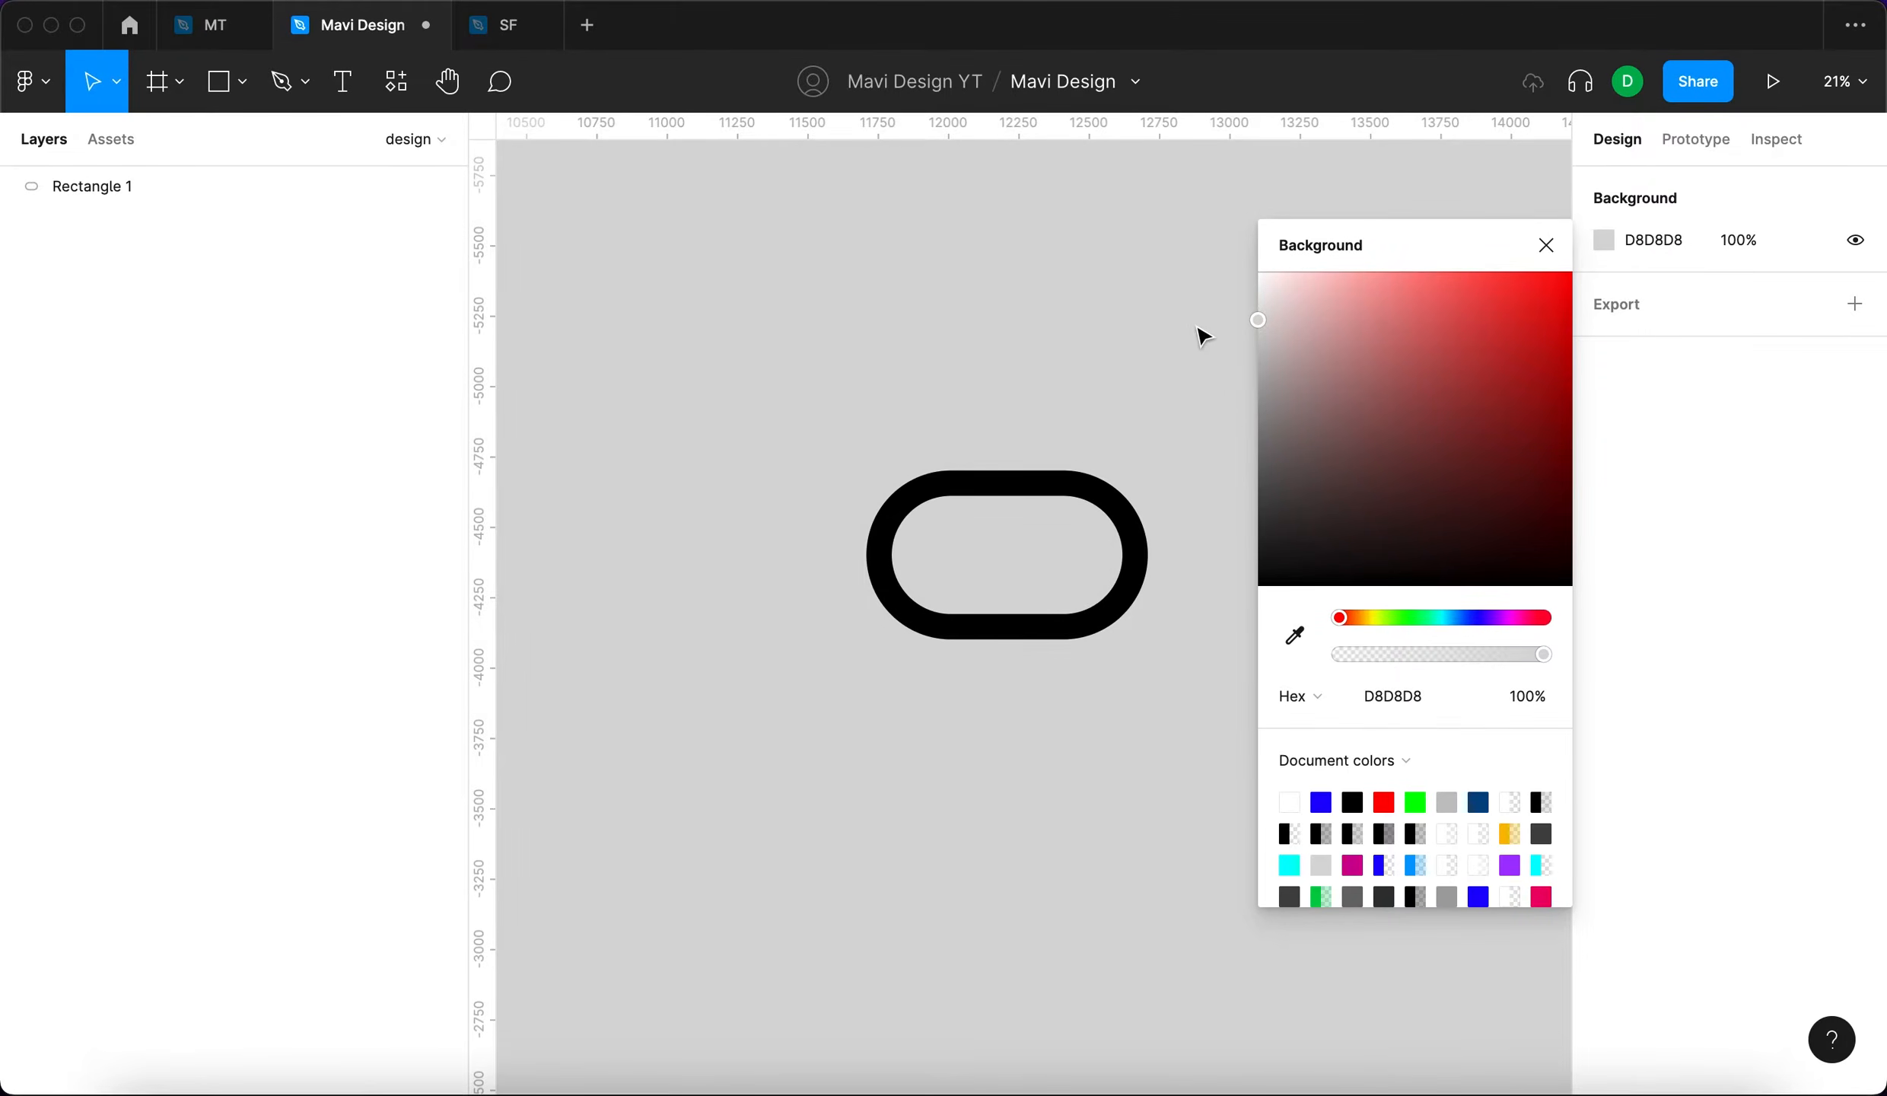
pyautogui.click(1546, 244)
# Make the pill's stroke white (FFFFFF) and align it to the center of the path.
pyautogui.click(1053, 484)
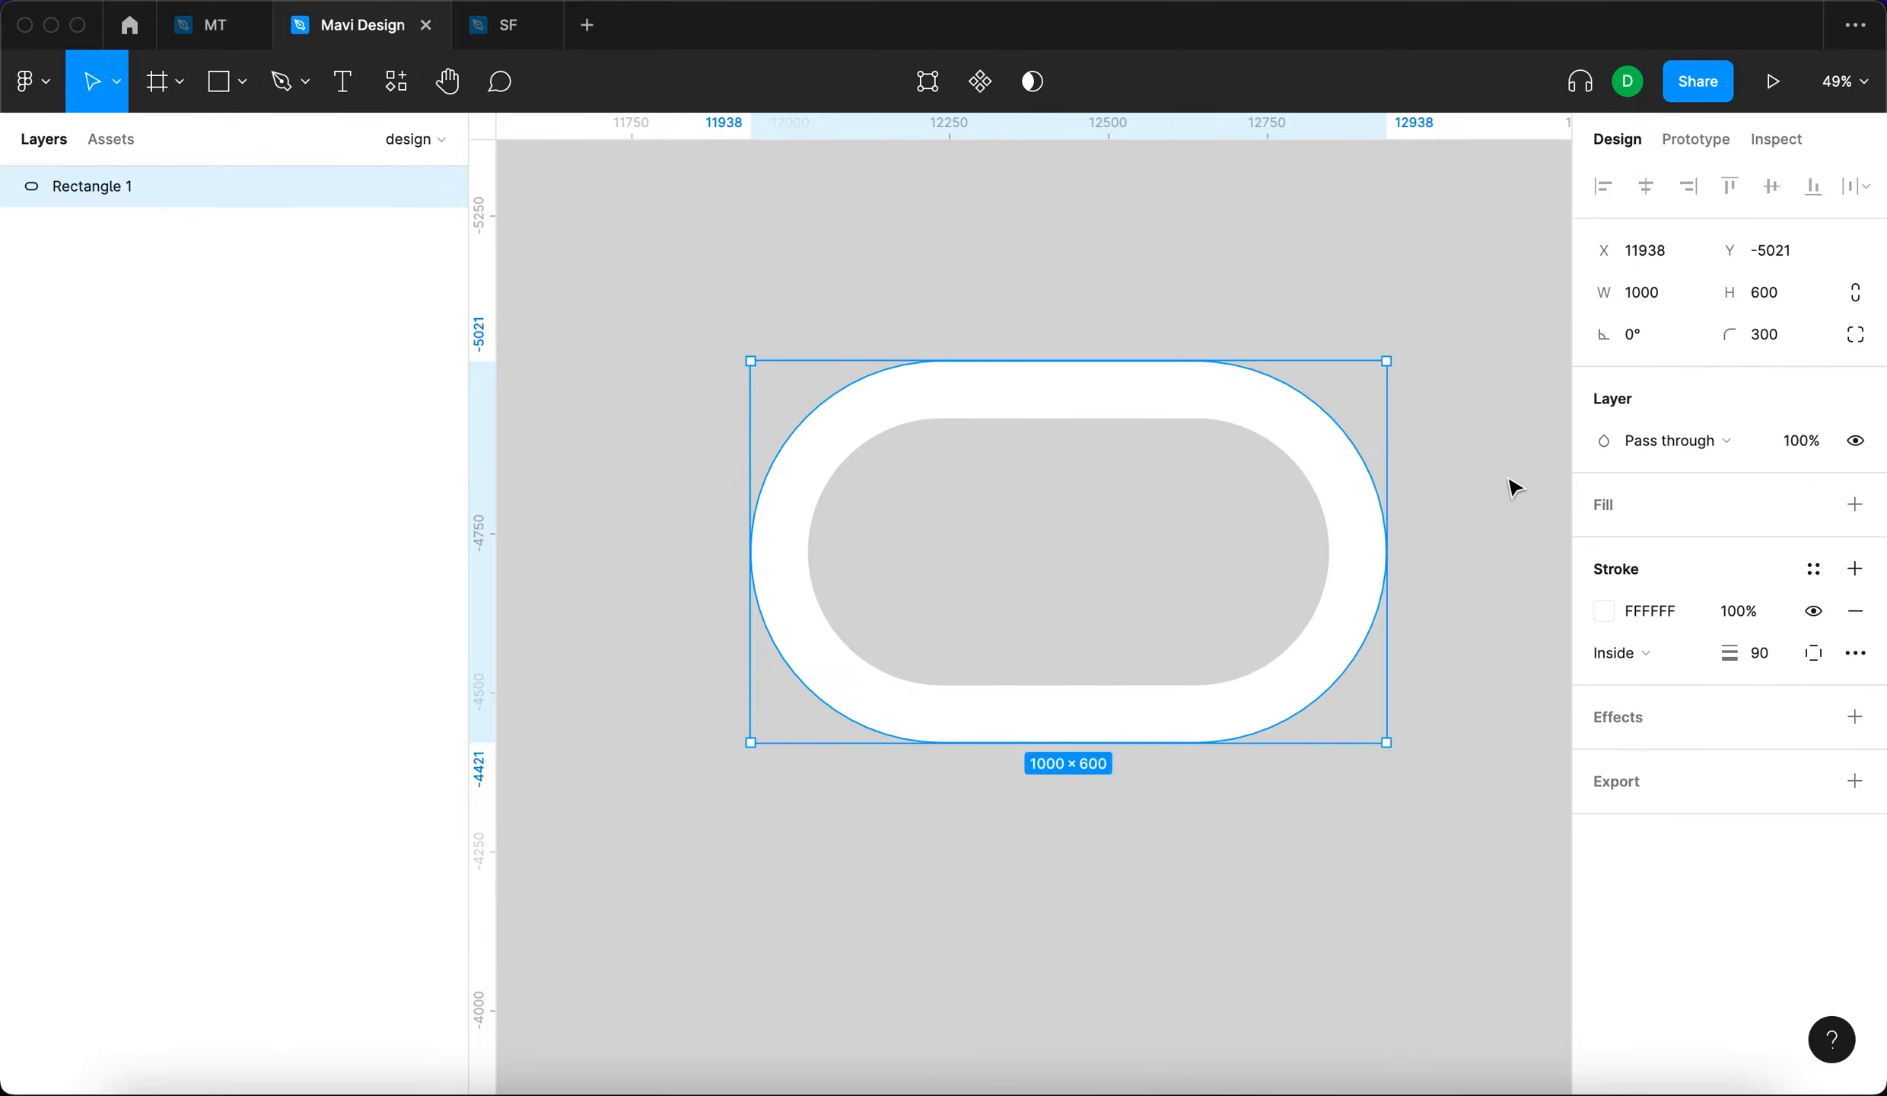
pyautogui.click(1614, 652)
pyautogui.click(1641, 620)
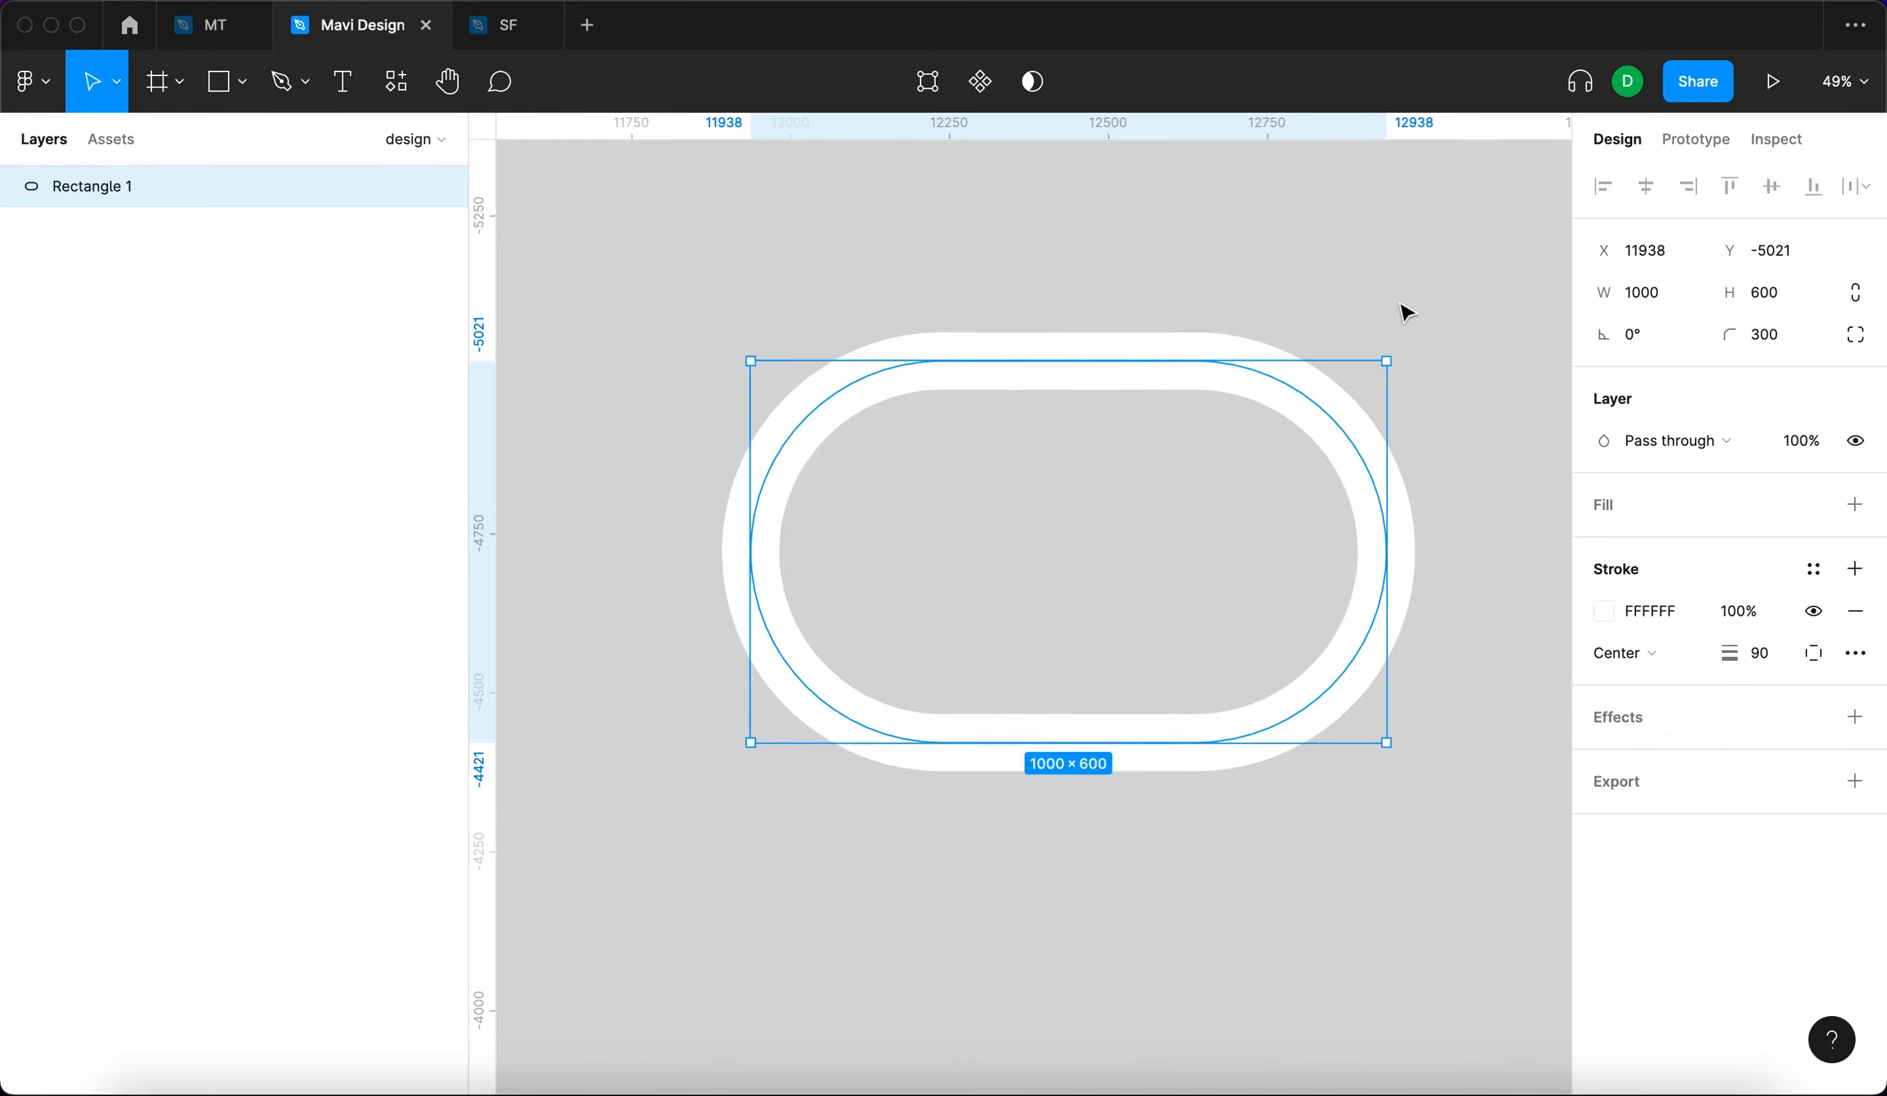
# Widen the pill outline to about 1192, keeping its height of 600.
pyautogui.click(1225, 258)
pyautogui.click(1201, 370)
pyautogui.moveTo(1386, 533); pyautogui.dragTo(1529, 548)
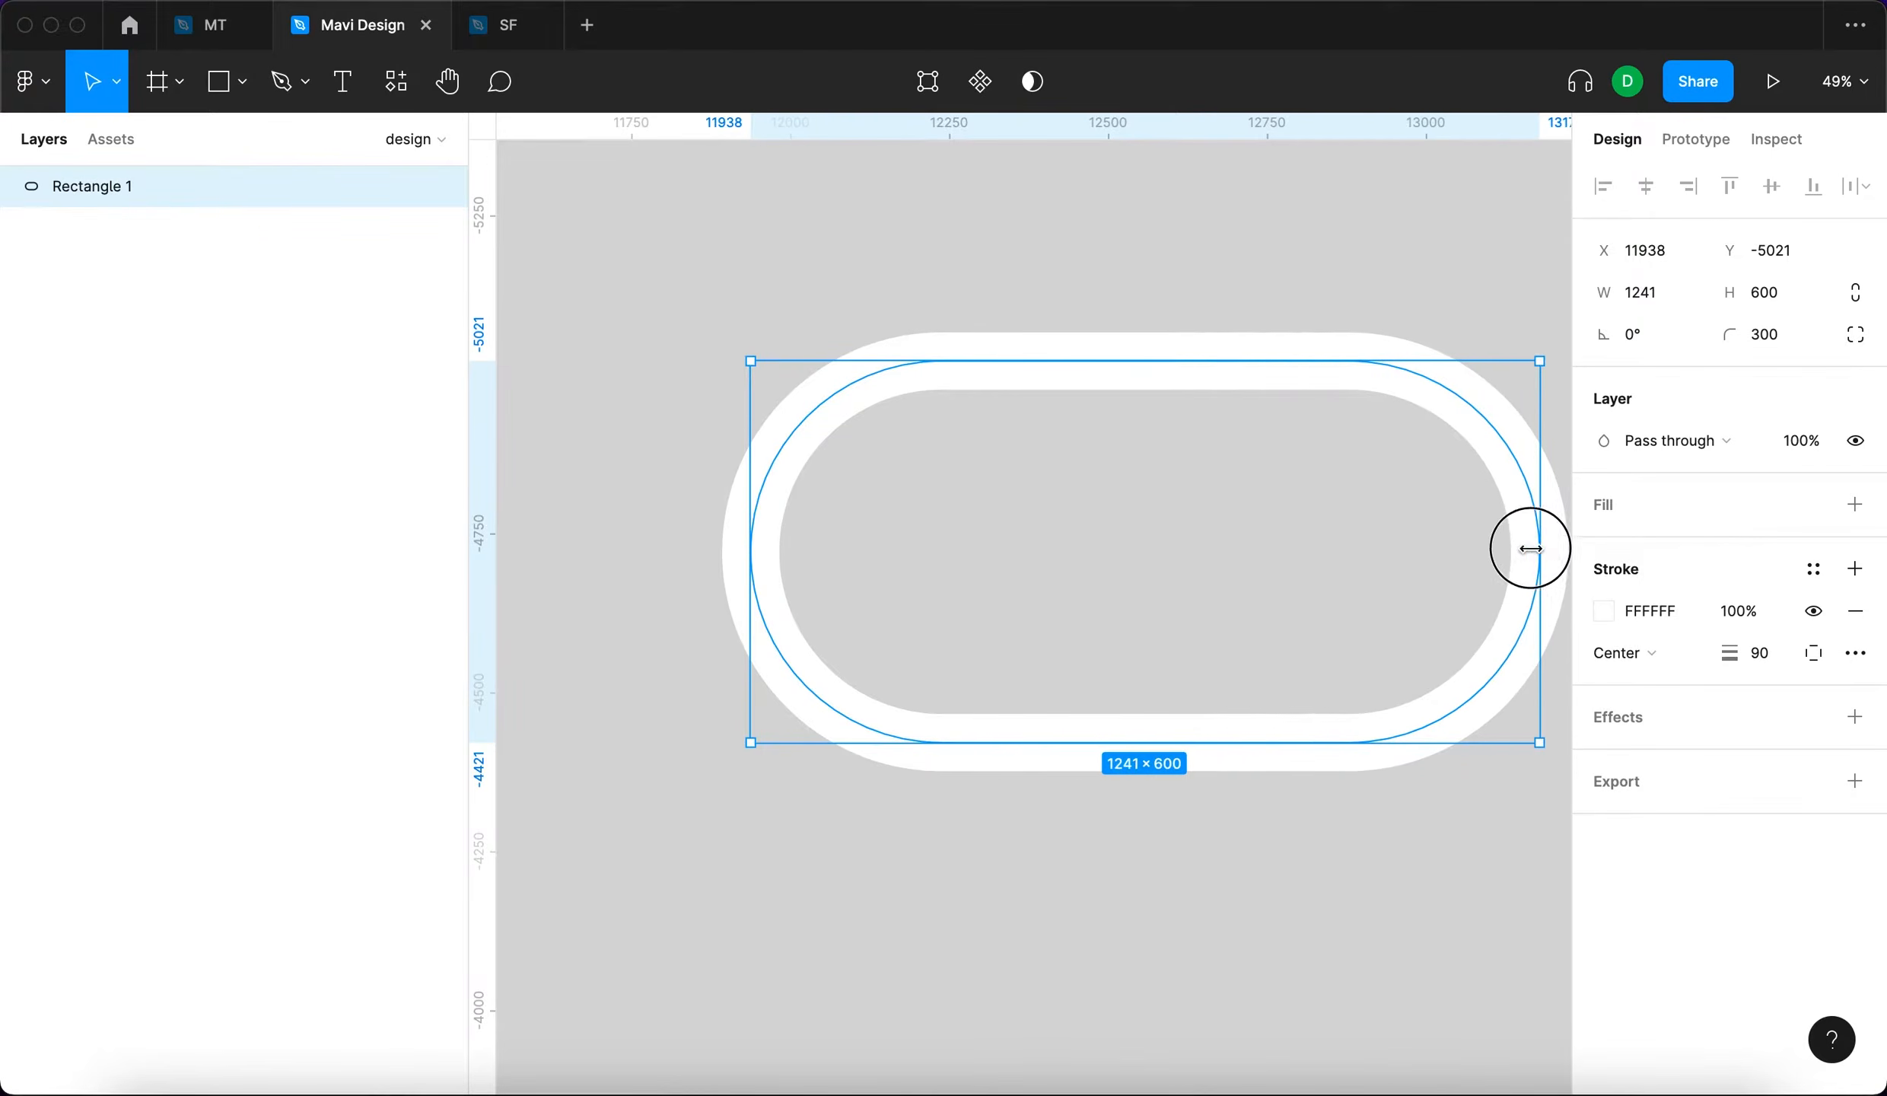
# Change the pill's stroke to a radial gradient from black (000000) at the center to fully opaque white at the outer stop.
pyautogui.click(1607, 613)
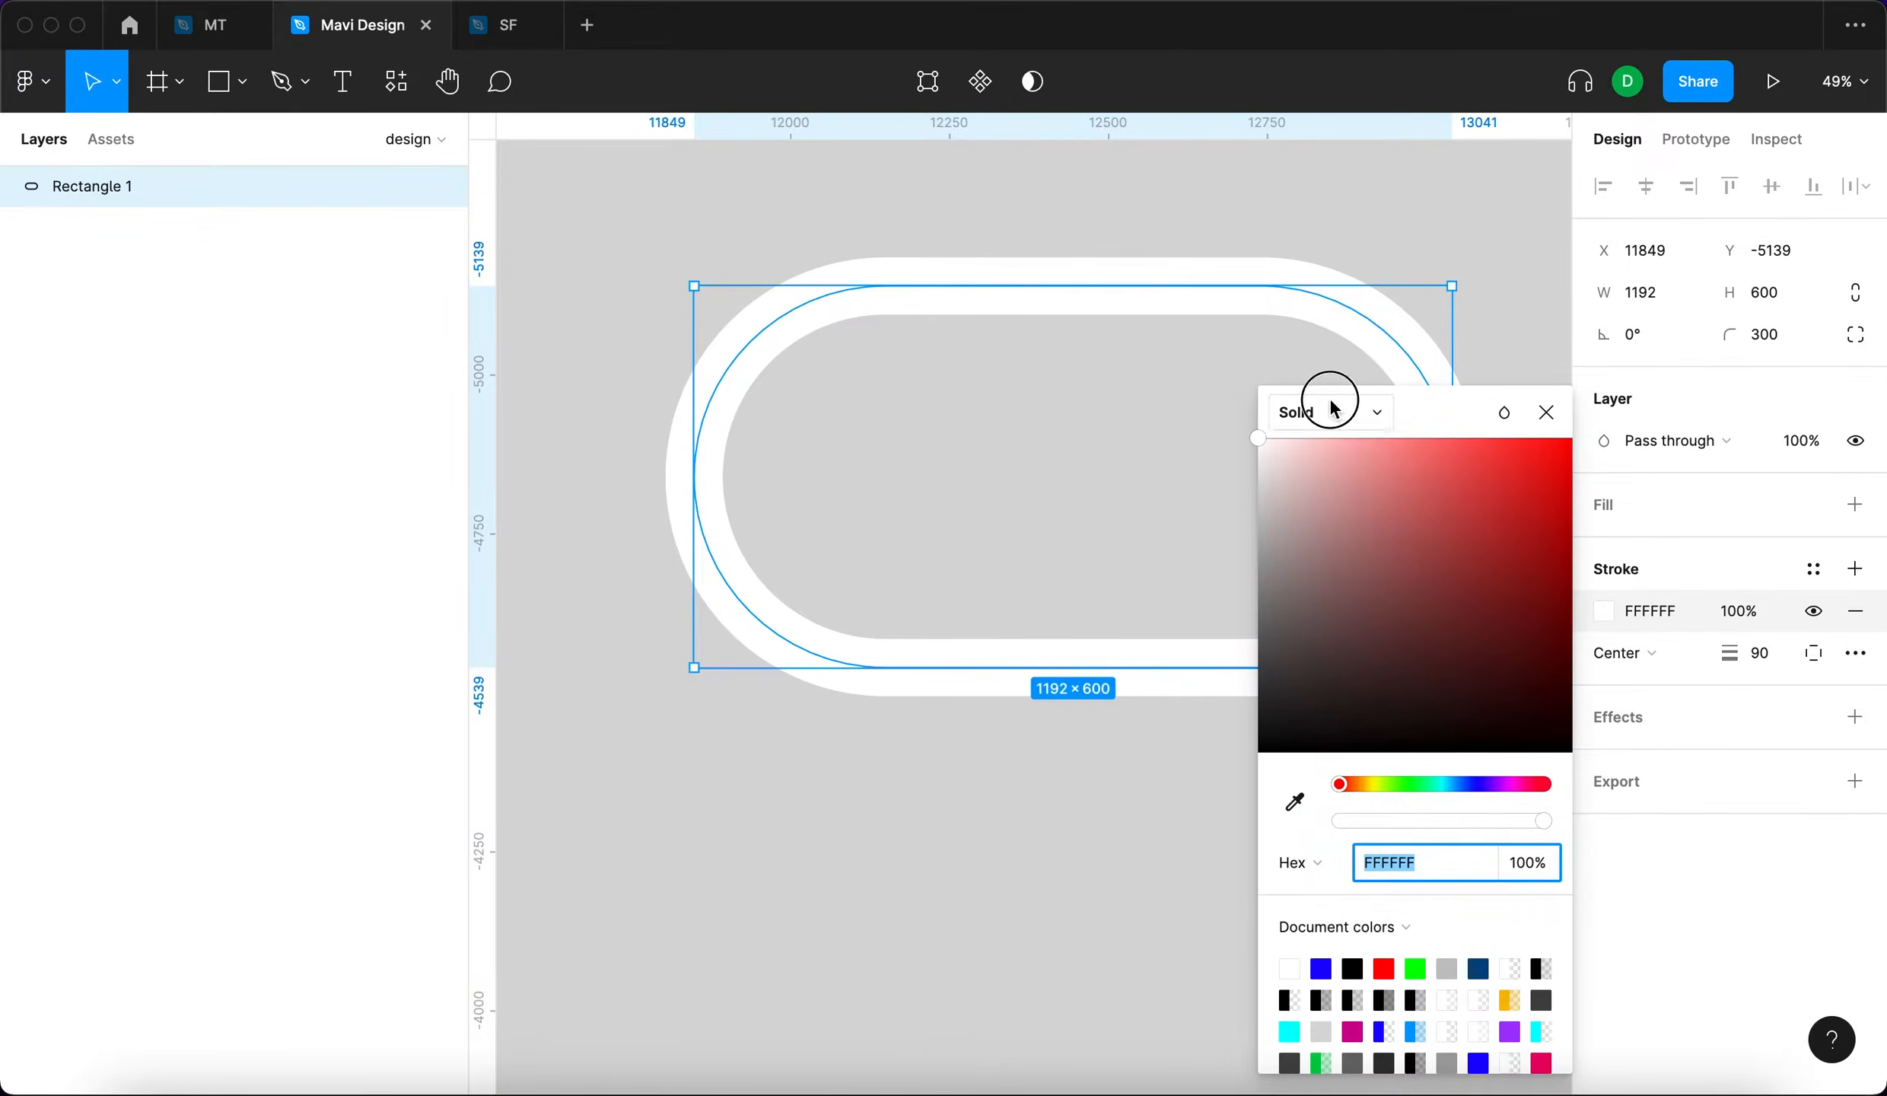
pyautogui.click(1330, 408)
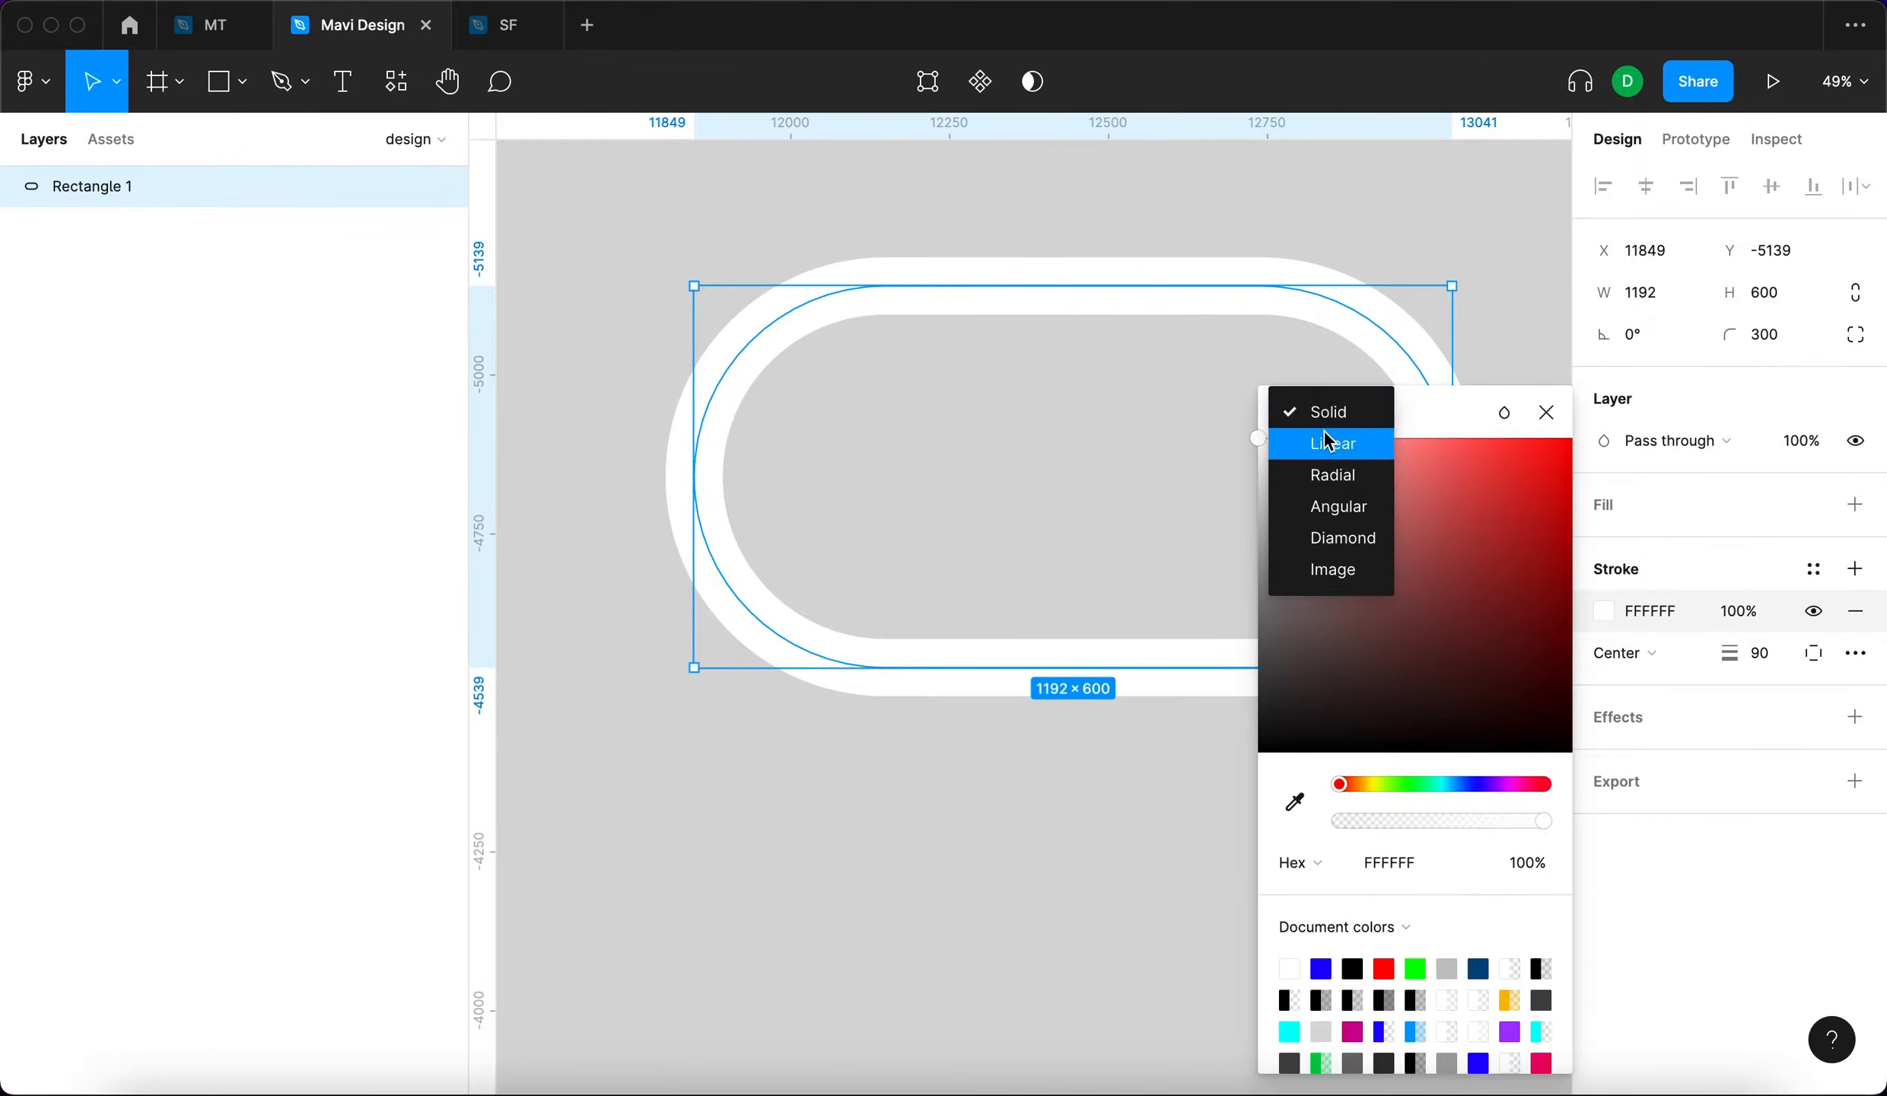
pyautogui.click(1328, 476)
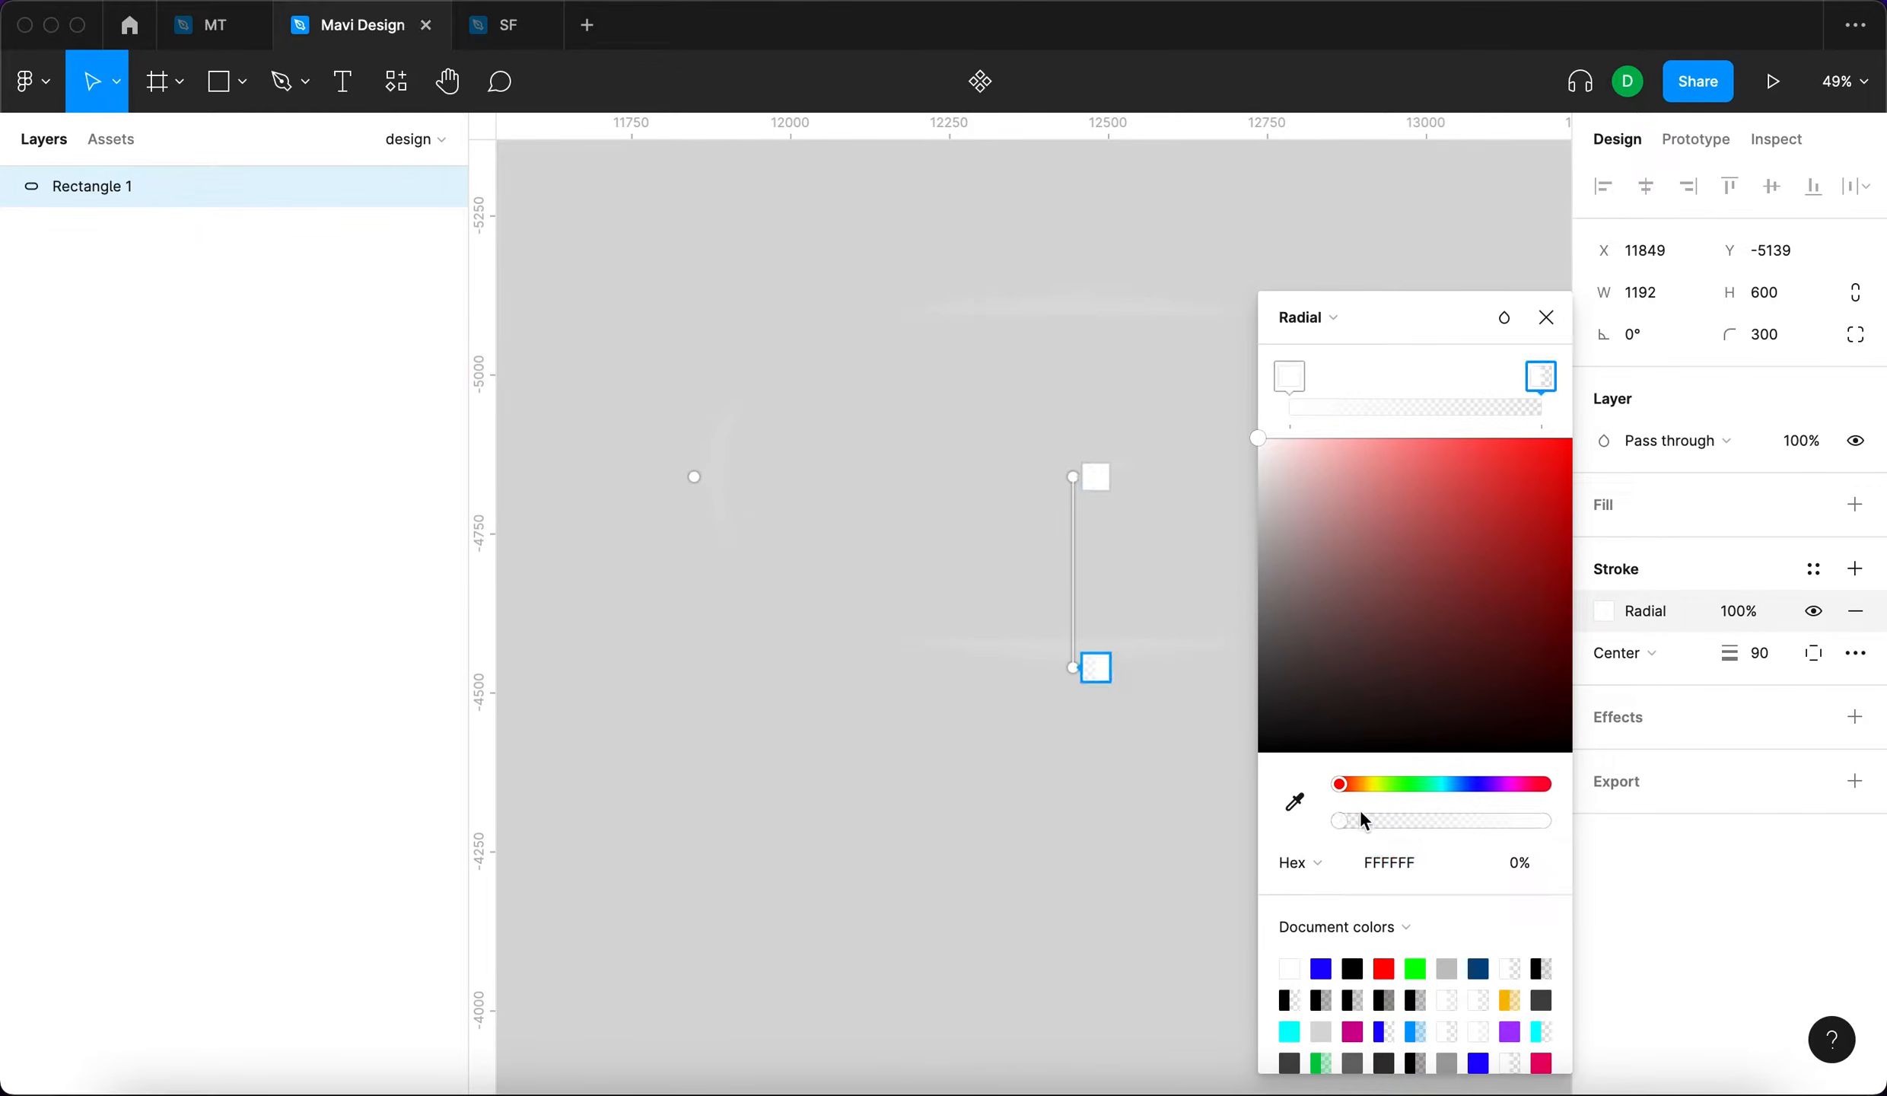
pyautogui.moveTo(1362, 820); pyautogui.dragTo(1548, 819)
pyautogui.click(1287, 374)
pyautogui.moveTo(1368, 632)
pyautogui.mouseDown()
pyautogui.moveTo(1217, 674)
pyautogui.moveTo(1162, 770)
pyautogui.mouseUp()
# Reposition the stroke gradient so its black center sits just above the pill's upper edge and the white end at its lower edge.
pyautogui.moveTo(1073, 476); pyautogui.dragTo(848, 303)
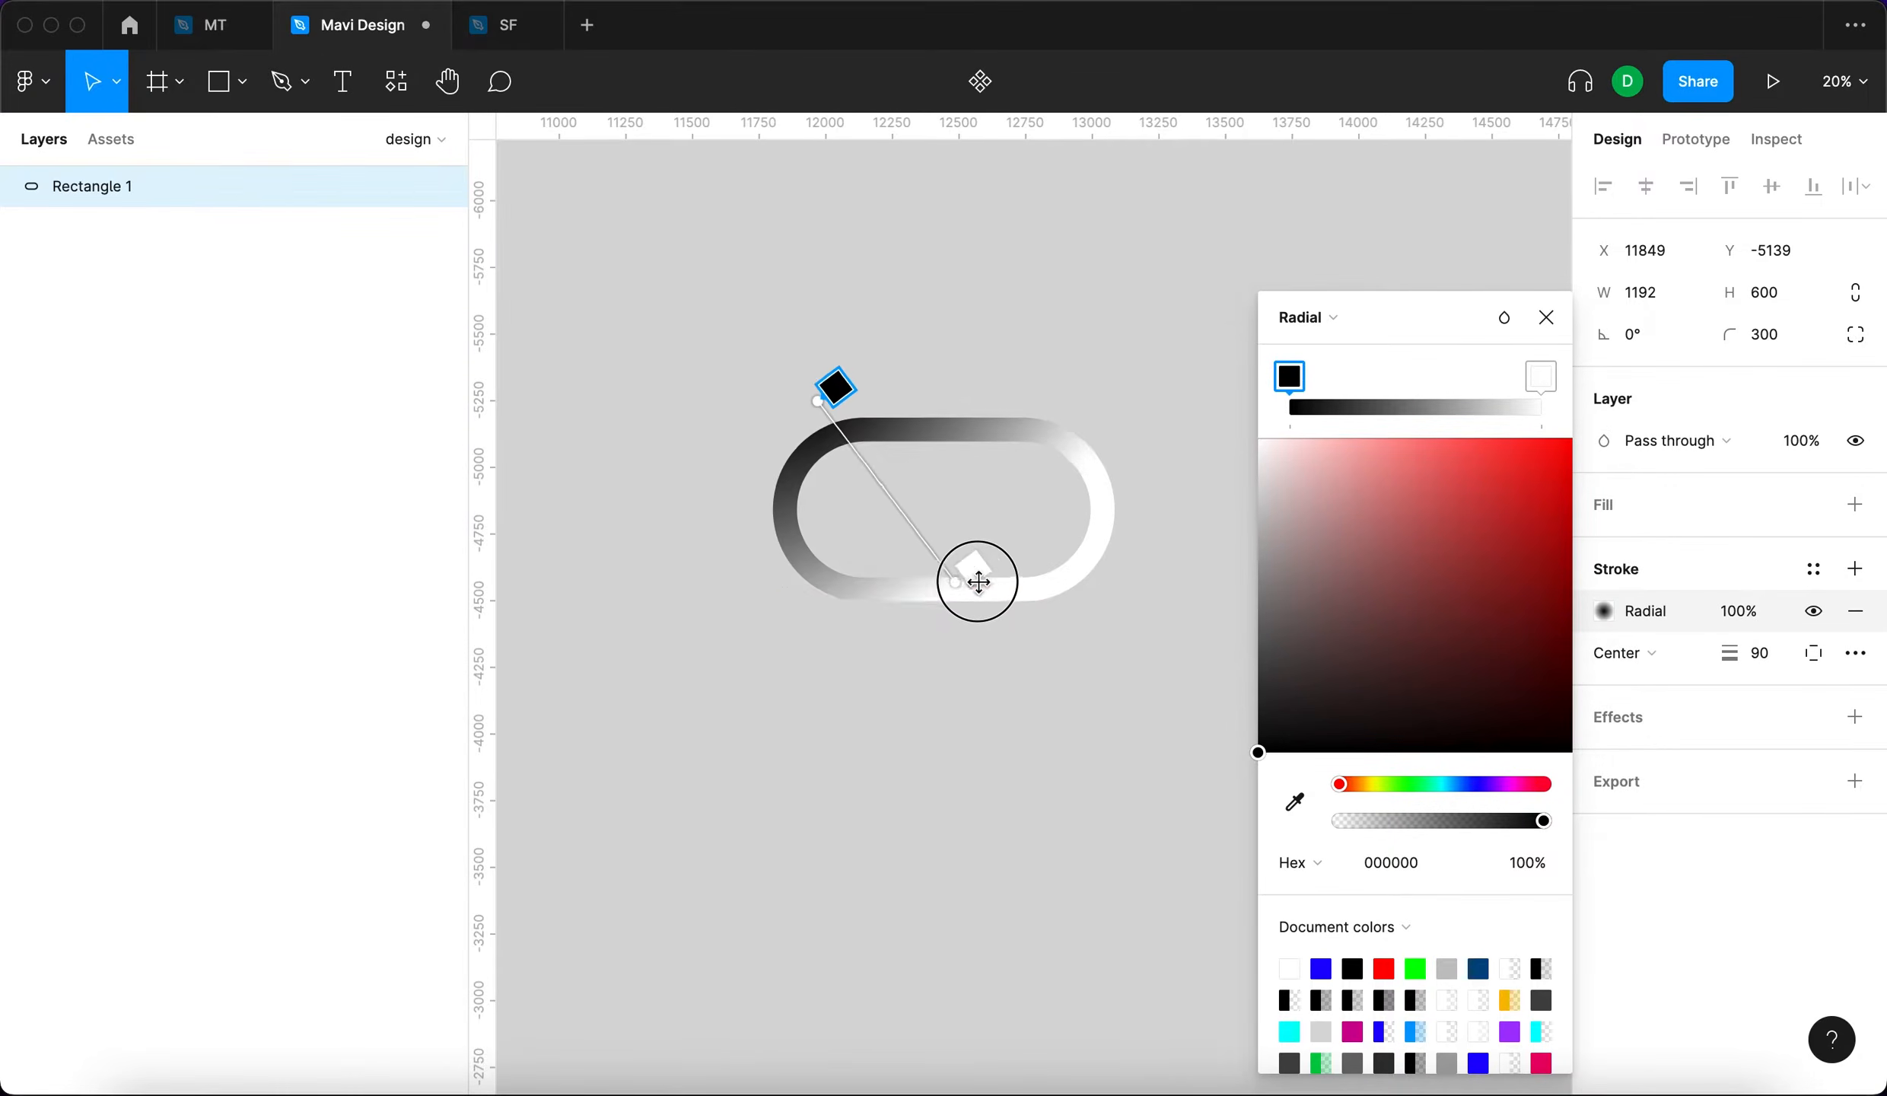
pyautogui.moveTo(977, 581); pyautogui.dragTo(980, 584)
pyautogui.moveTo(835, 388); pyautogui.dragTo(897, 385)
pyautogui.scroll(2, 723, 246)
pyautogui.hscroll(-2, 723, 246)
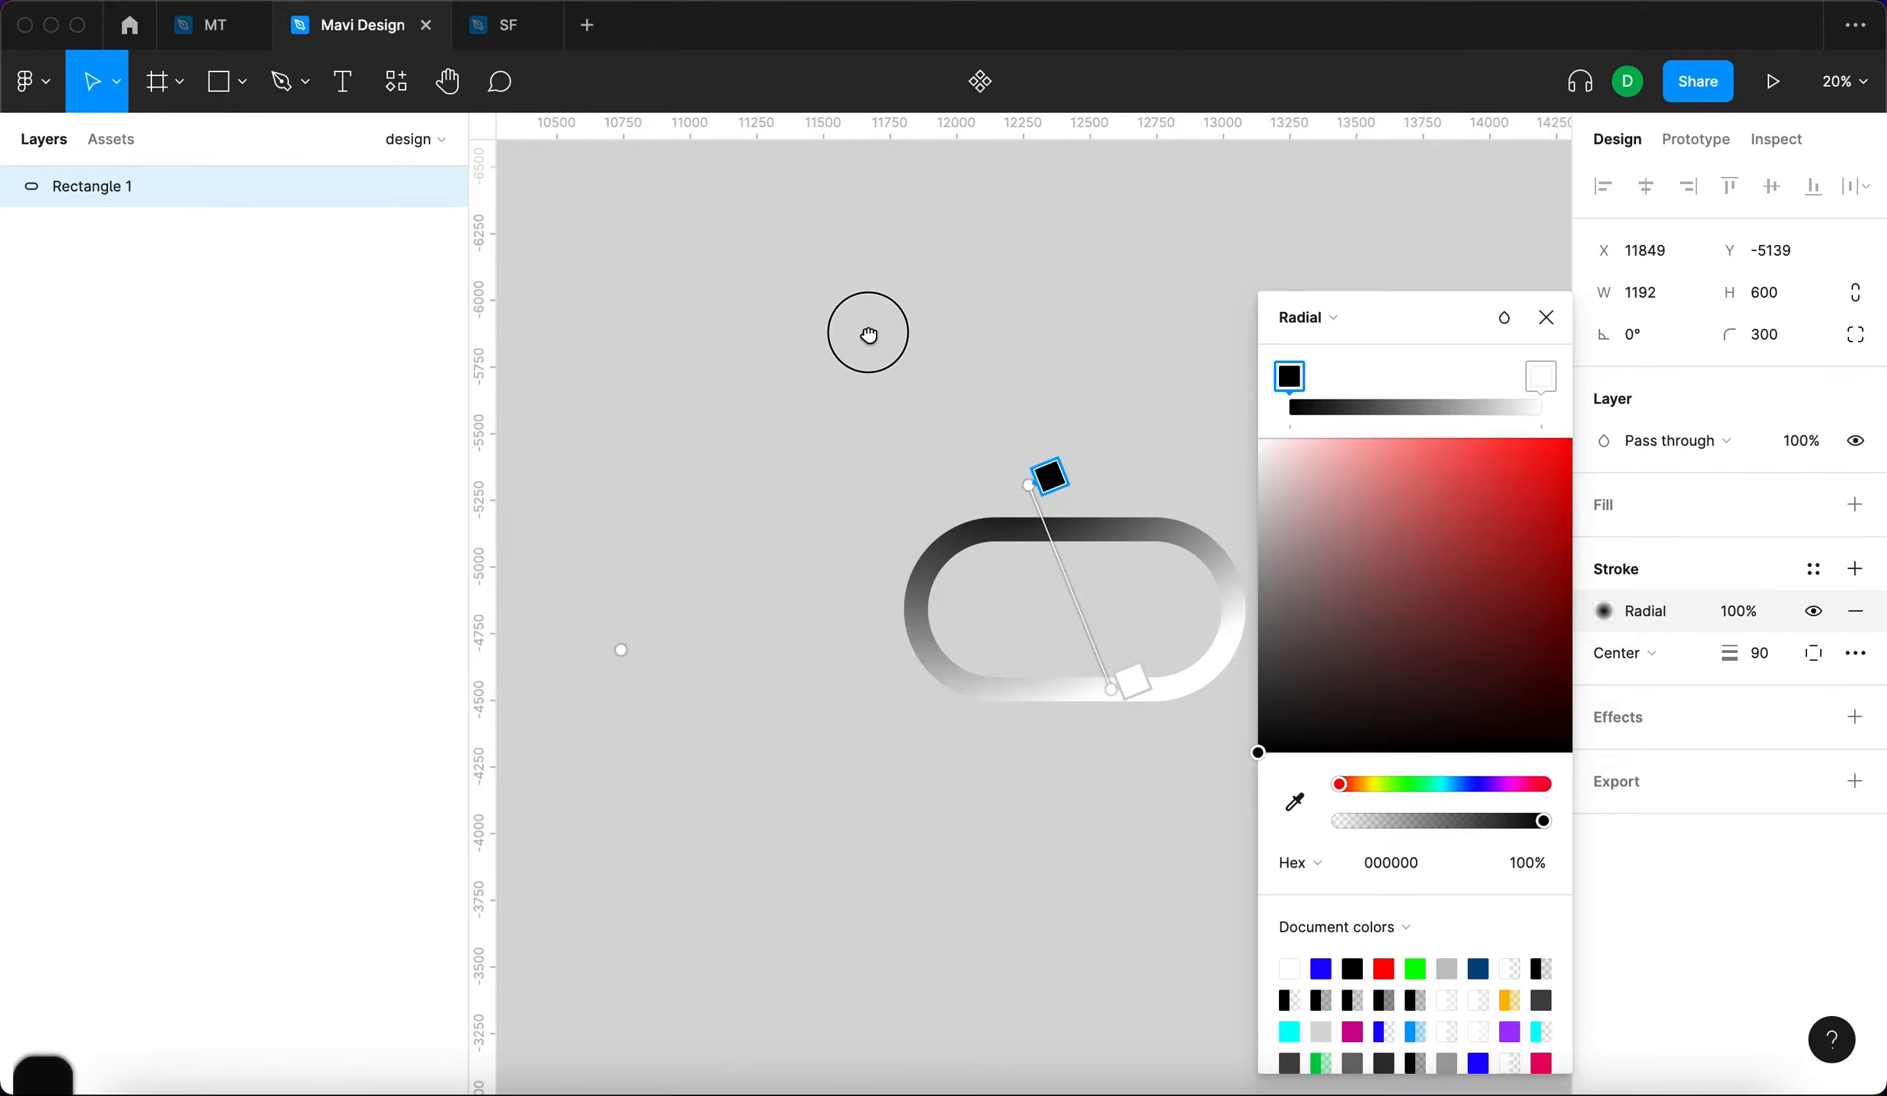
pyautogui.click(1546, 316)
pyautogui.click(1315, 301)
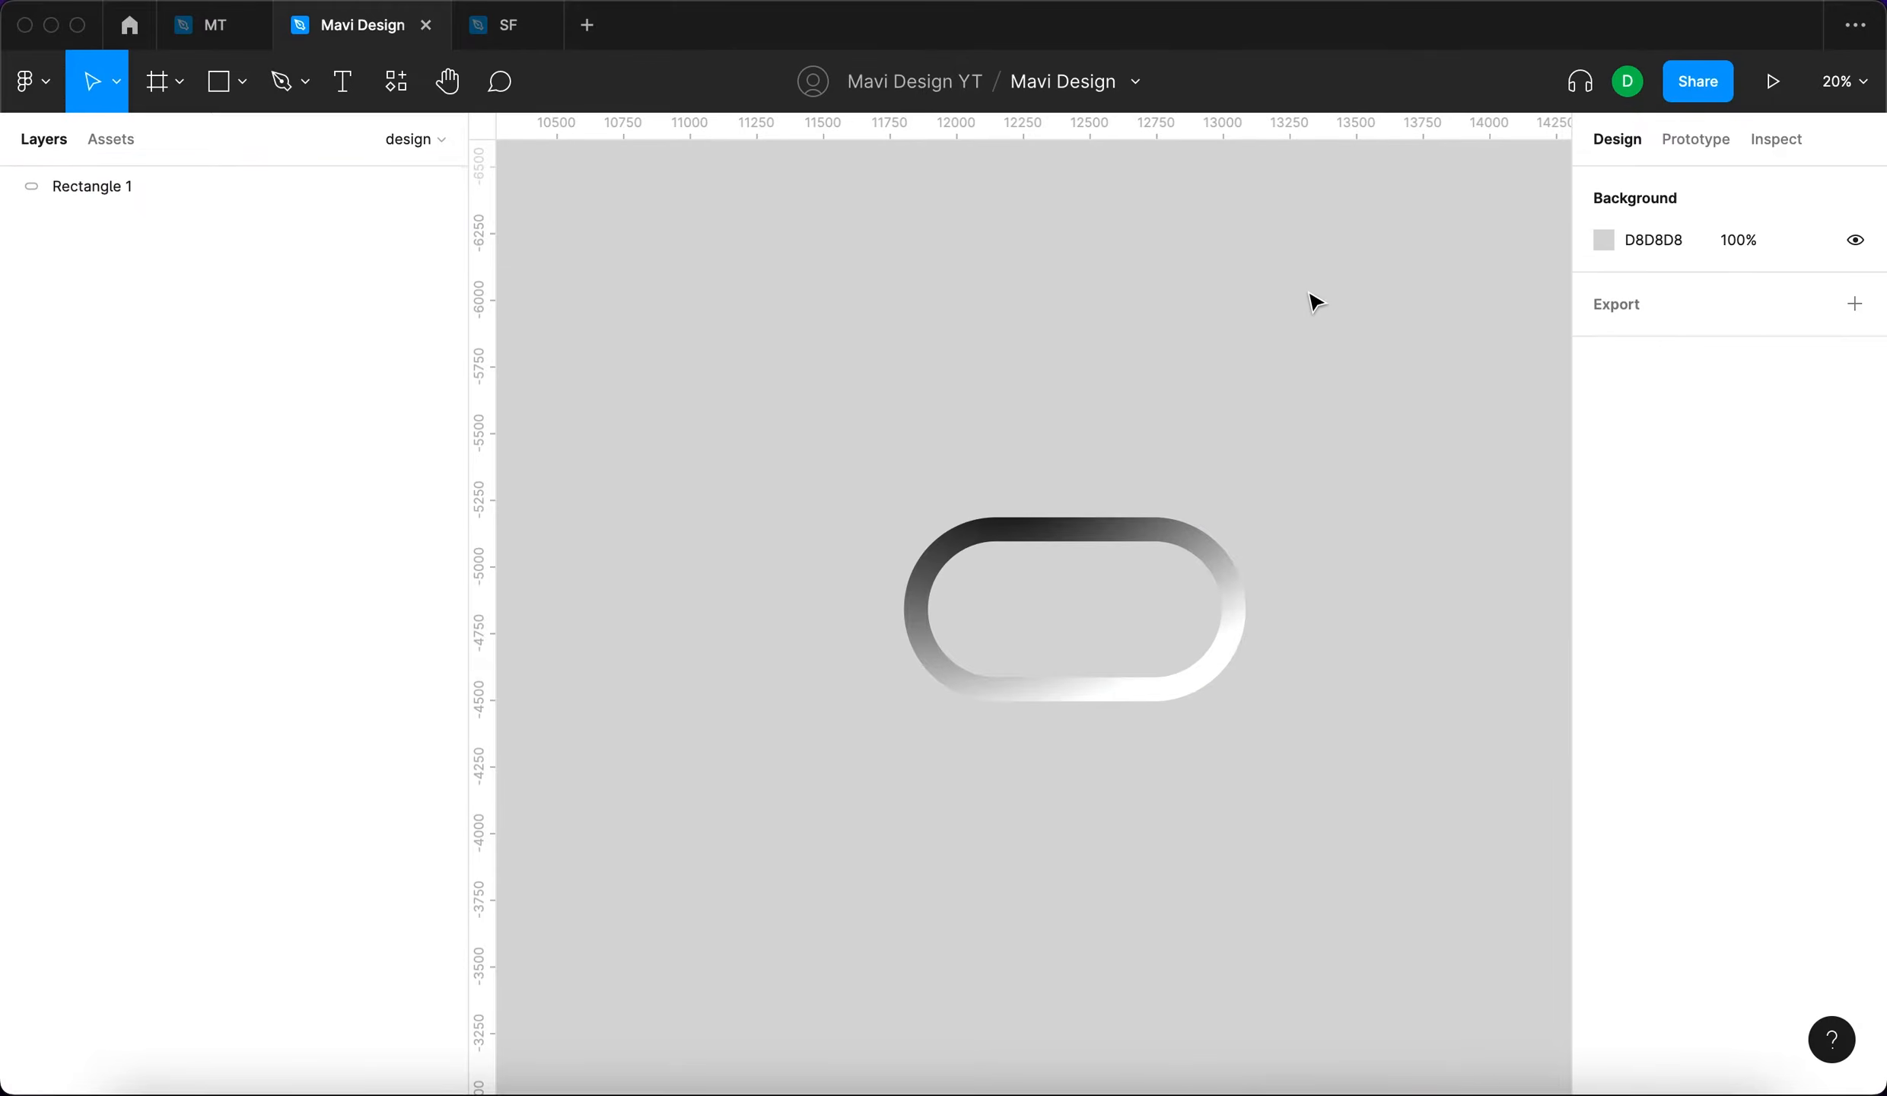
# Add a circle about 452 by 452 above and to the left of the pill, filled with yellow F0BB00.
pyautogui.press('o')
pyautogui.click(826, 267)
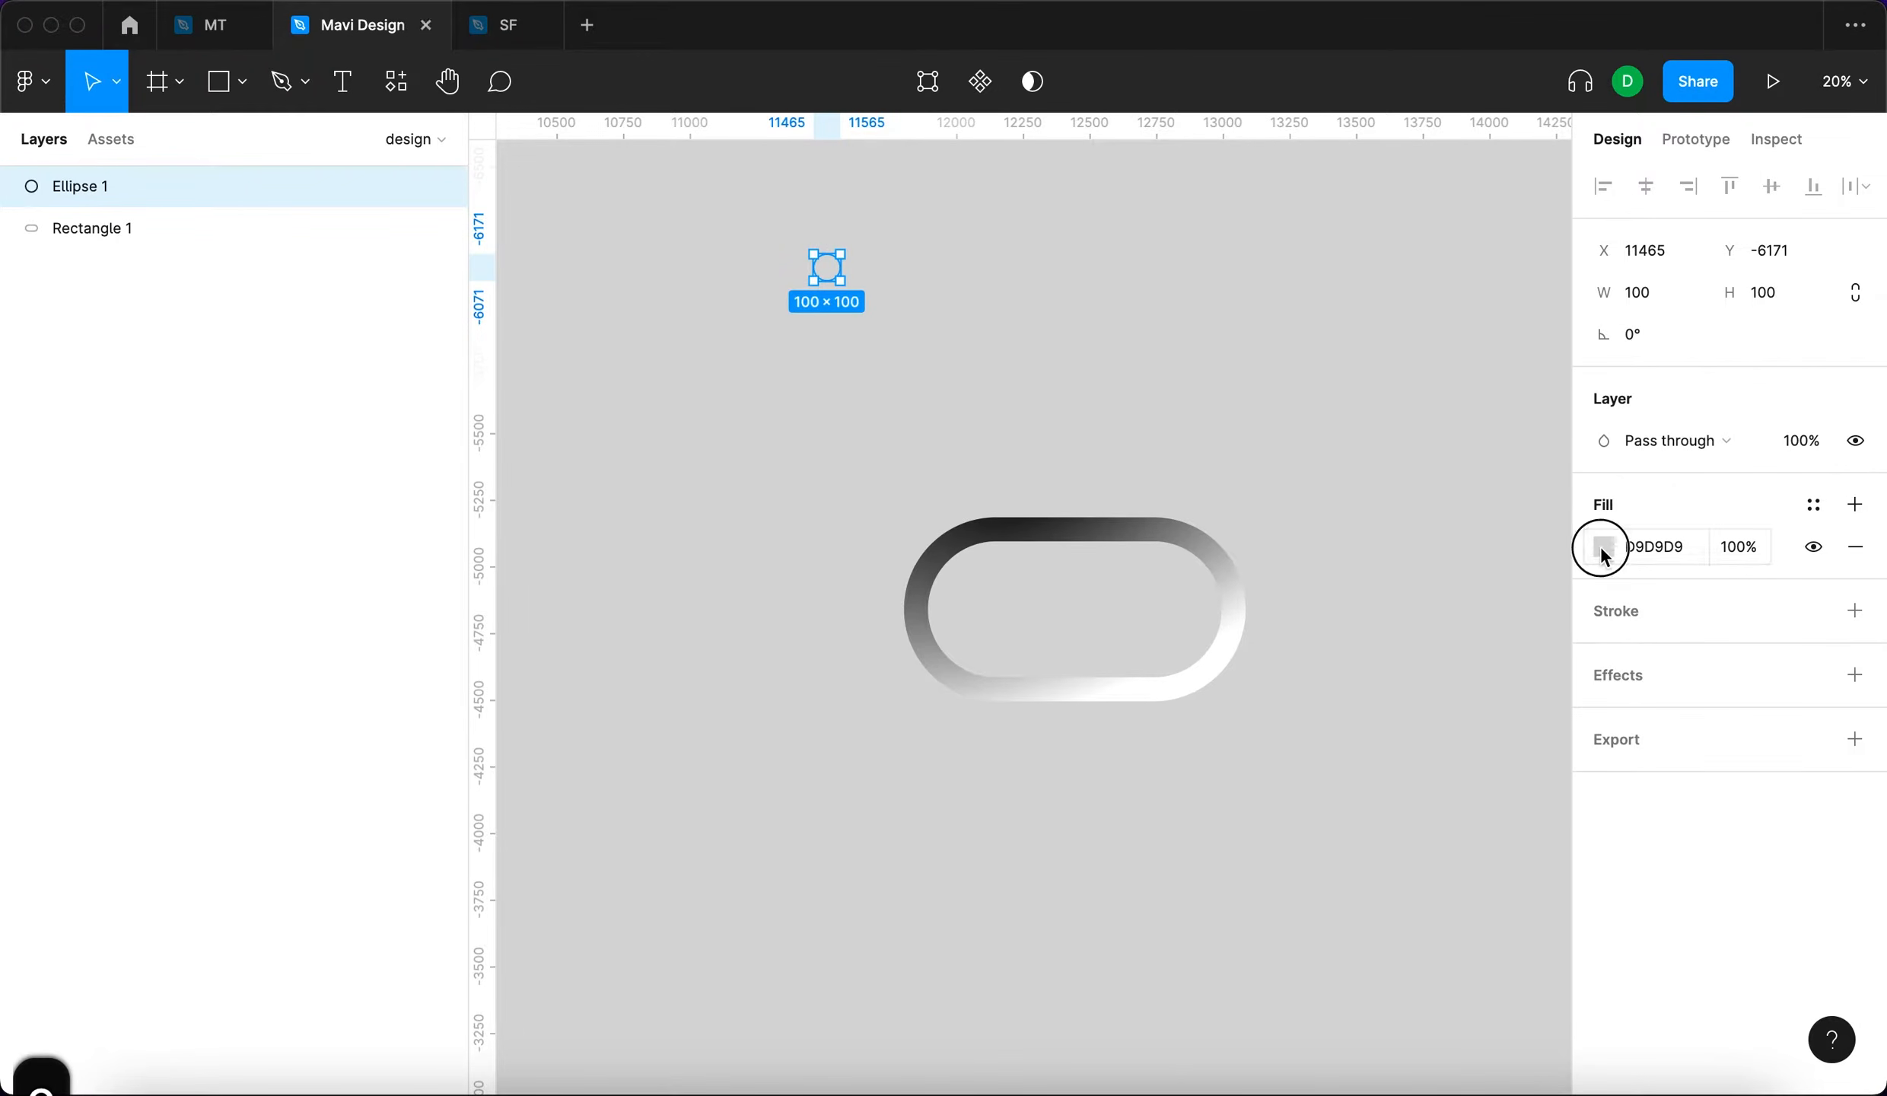
pyautogui.click(1601, 548)
pyautogui.click(1363, 784)
pyautogui.click(1554, 544)
pyautogui.moveTo(1581, 509); pyautogui.dragTo(1583, 472)
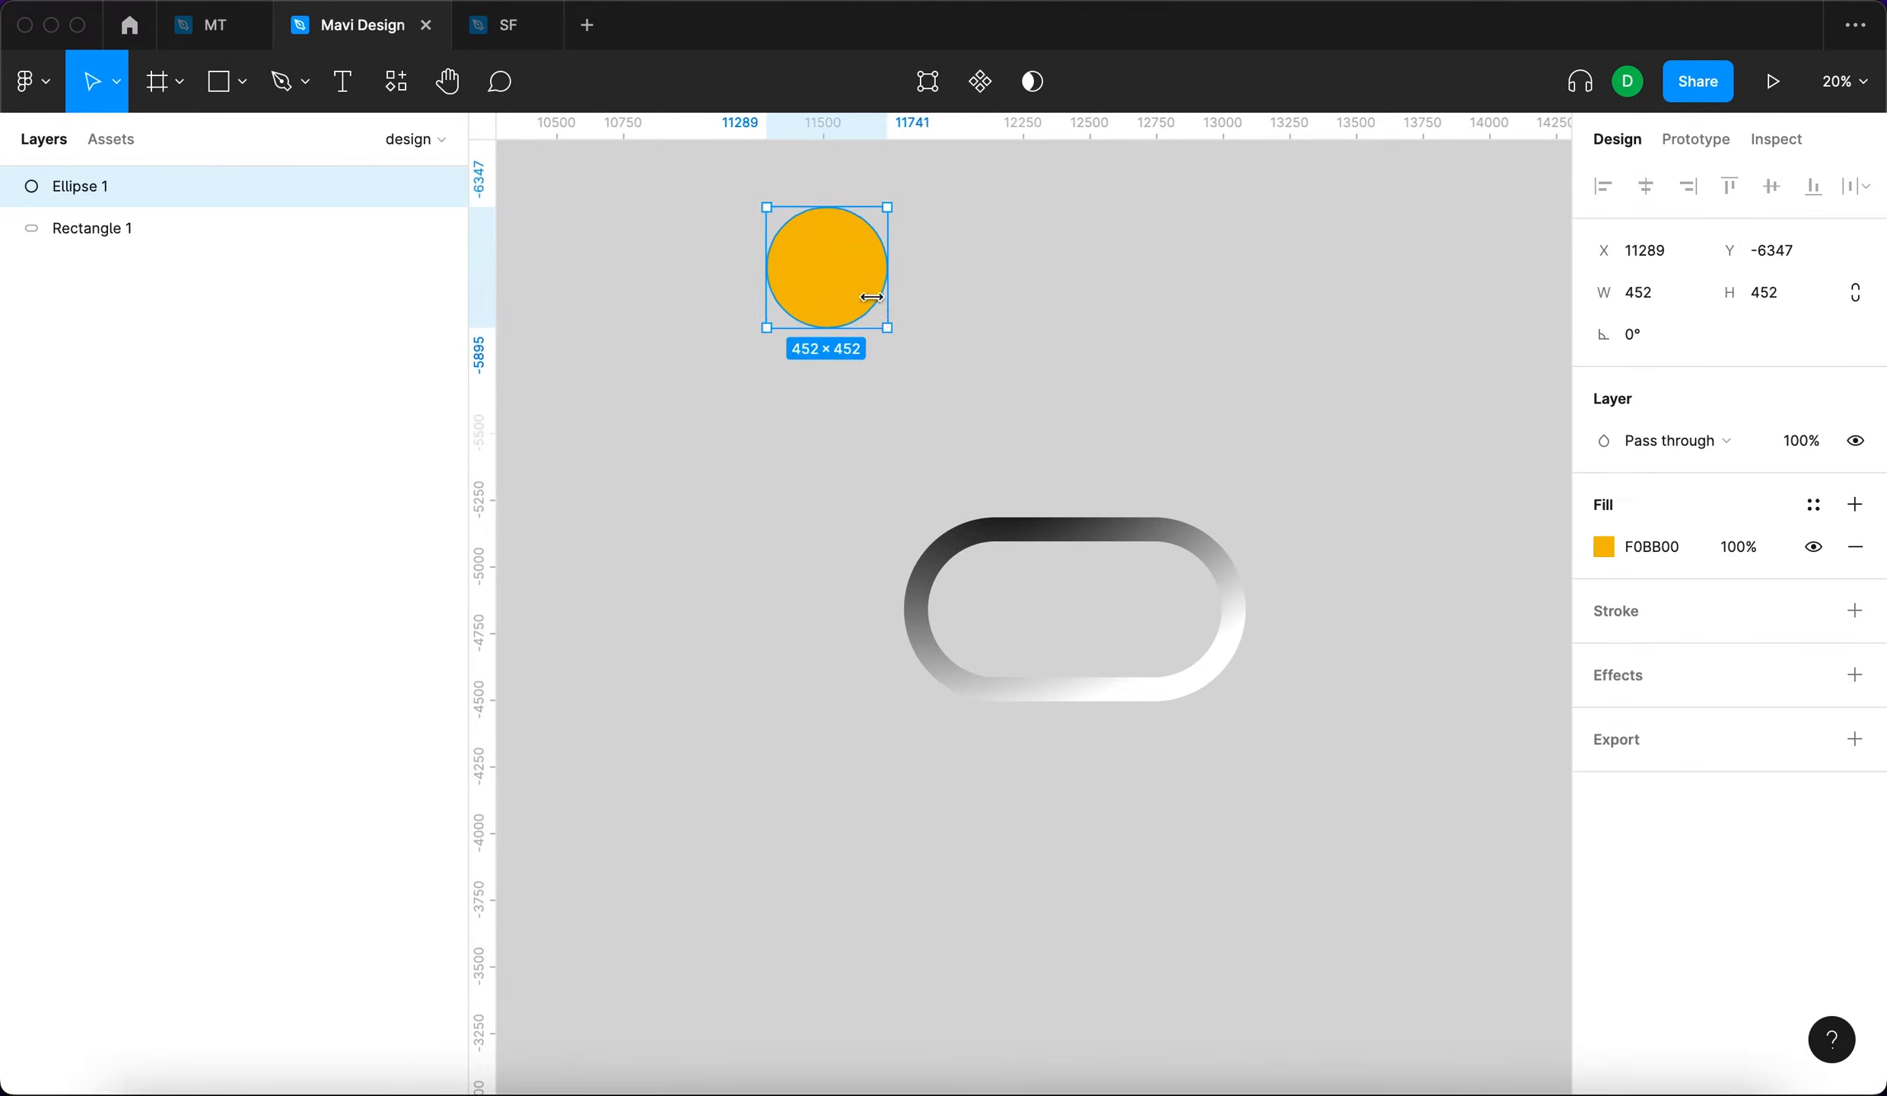
pyautogui.moveTo(844, 283)
pyautogui.mouseDown()
pyautogui.moveTo(753, 263)
pyautogui.moveTo(845, 358)
pyautogui.moveTo(824, 351)
pyautogui.mouseUp()
# Add a yellow F0BB00 arrow, 23 thick, pointing diagonally from the circle toward the pill, and shift both further left.
pyautogui.press('Escape')
pyautogui.click(243, 80)
pyautogui.click(202, 202)
pyautogui.moveTo(670, 457); pyautogui.dragTo(825, 182)
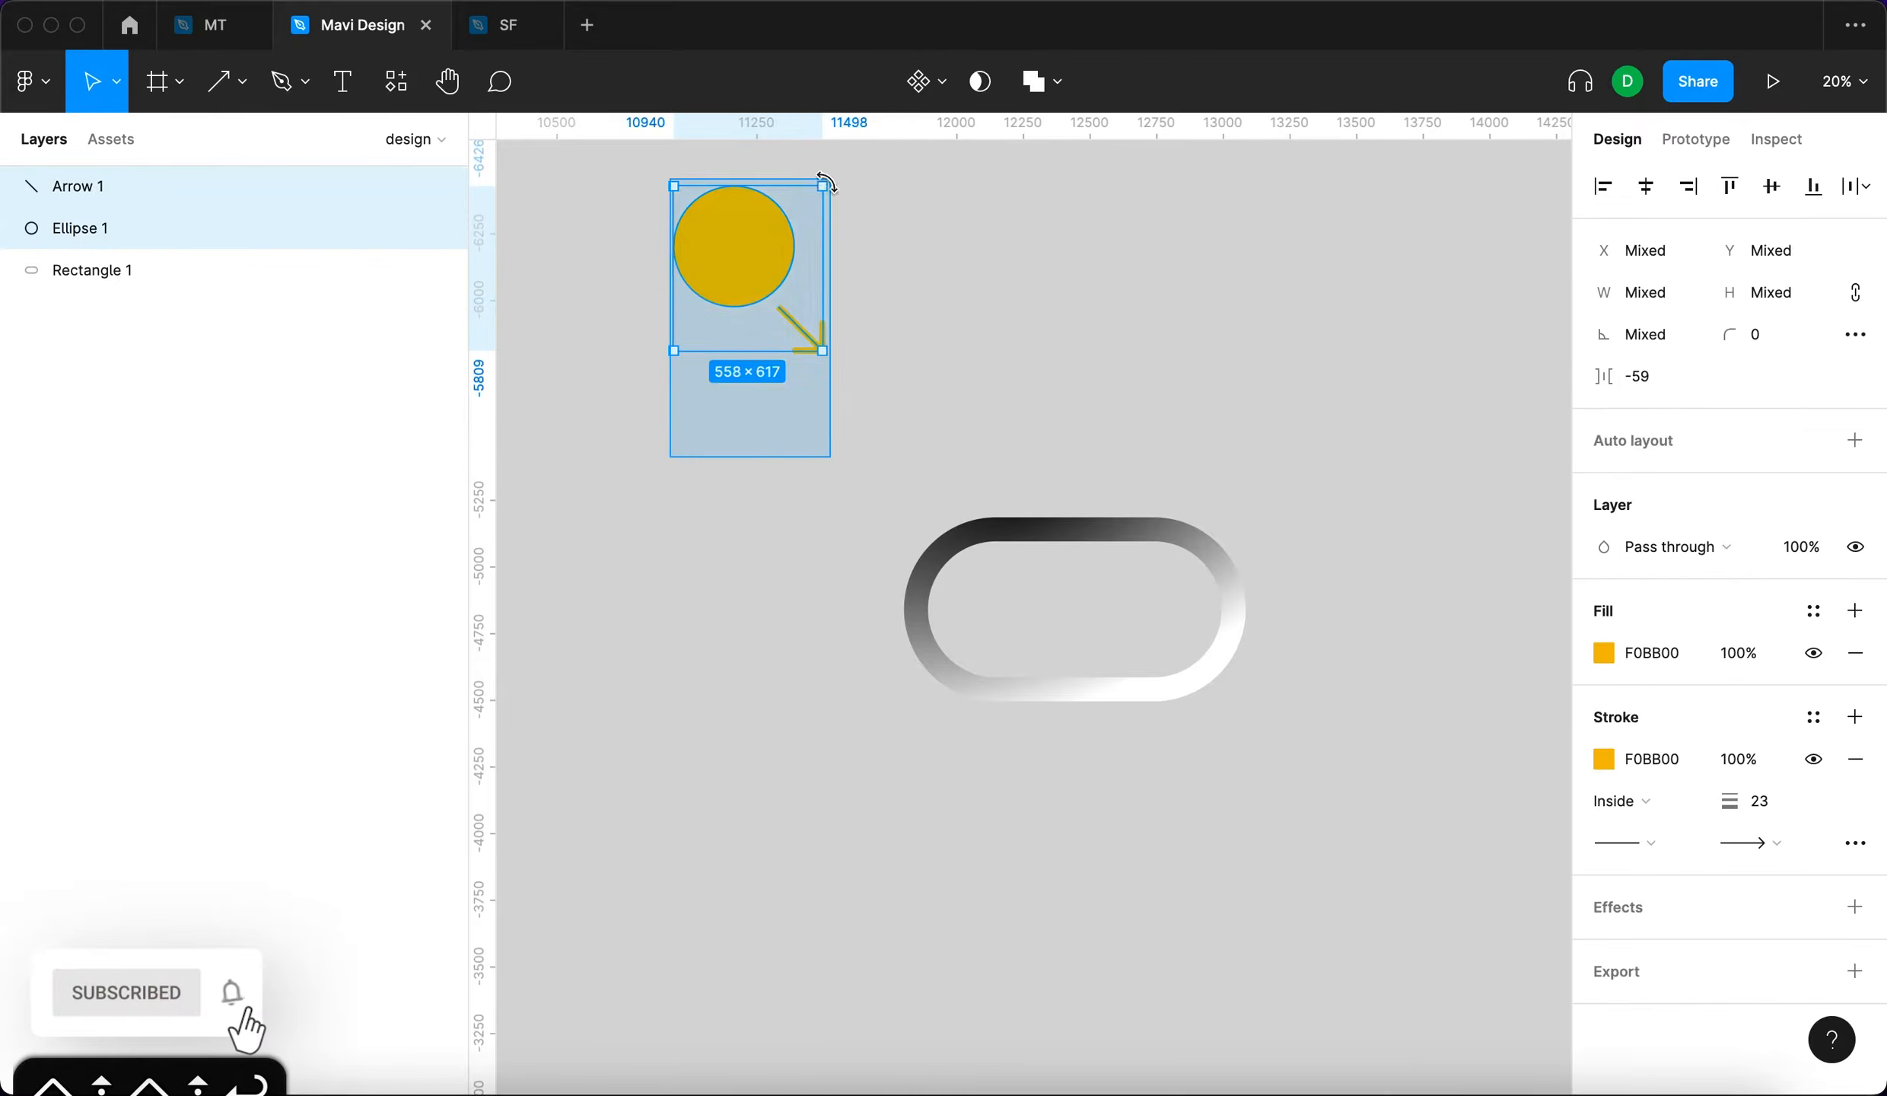
pyautogui.click(1103, 324)
# Realign the pill's stroke gradient with the black center on its upper-left curve and the white end on the lower edge, left of the middle.
pyautogui.click(1138, 527)
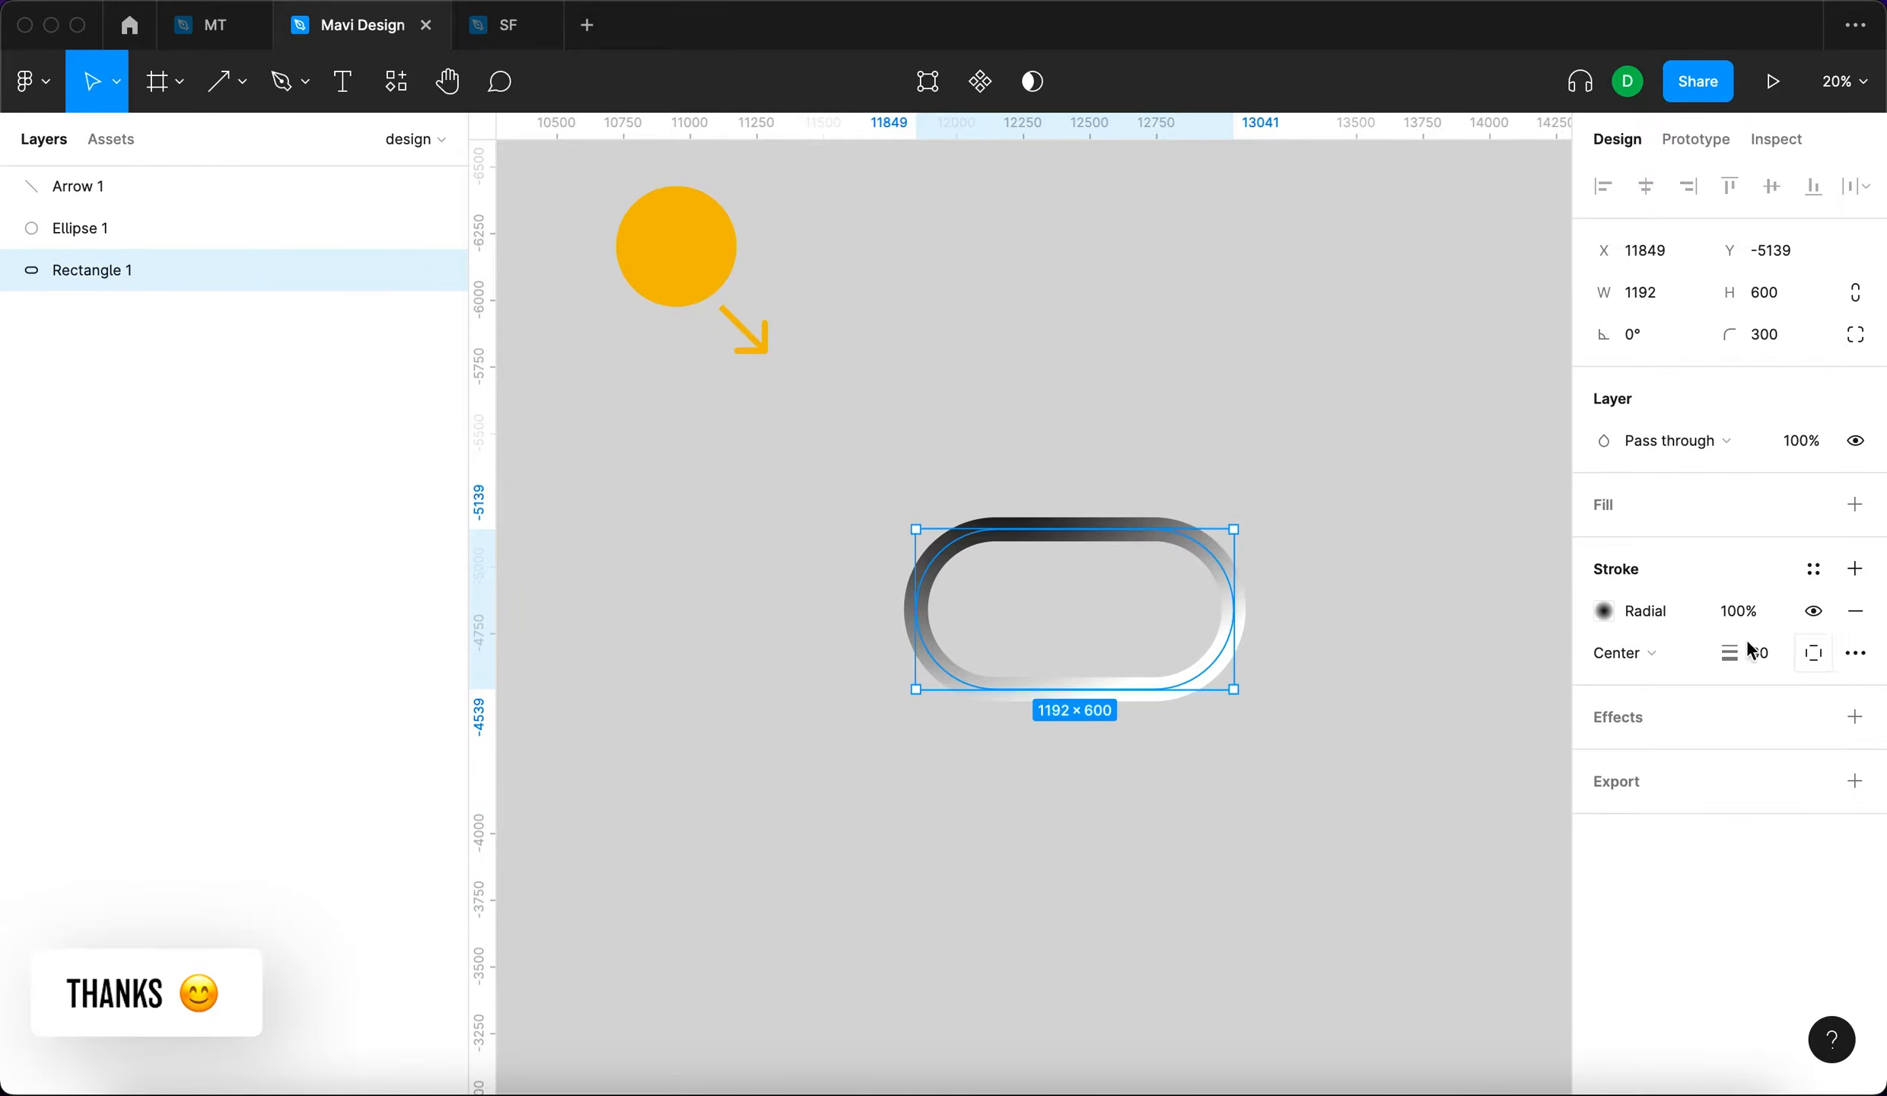
pyautogui.click(1603, 610)
pyautogui.moveTo(1022, 484)
pyautogui.mouseDown()
pyautogui.moveTo(952, 539)
pyautogui.moveTo(931, 526)
pyautogui.moveTo(948, 546)
pyautogui.mouseUp()
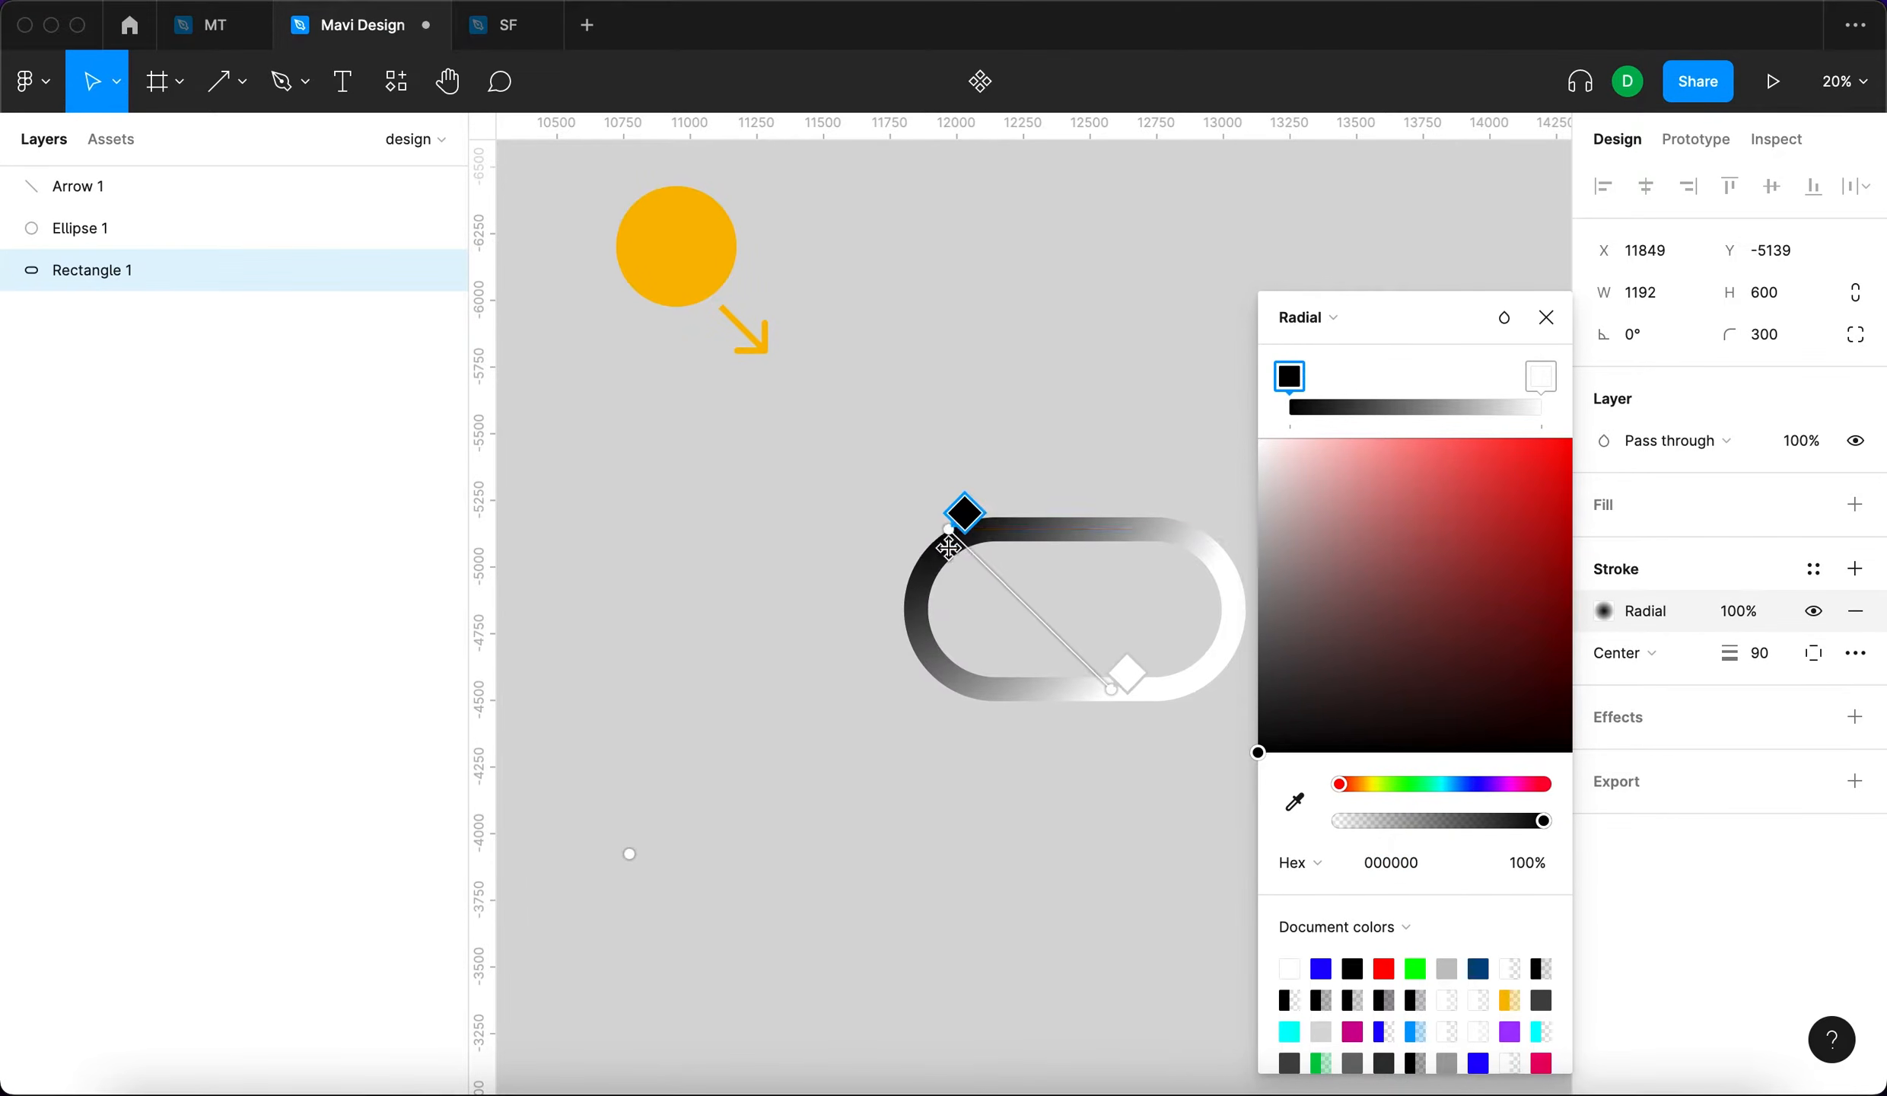
pyautogui.moveTo(1109, 686)
pyautogui.mouseDown()
pyautogui.moveTo(1154, 678)
pyautogui.moveTo(1032, 686)
pyautogui.mouseUp()
pyautogui.moveTo(948, 530); pyautogui.dragTo(955, 529)
pyautogui.moveTo(1034, 688); pyautogui.dragTo(1002, 712)
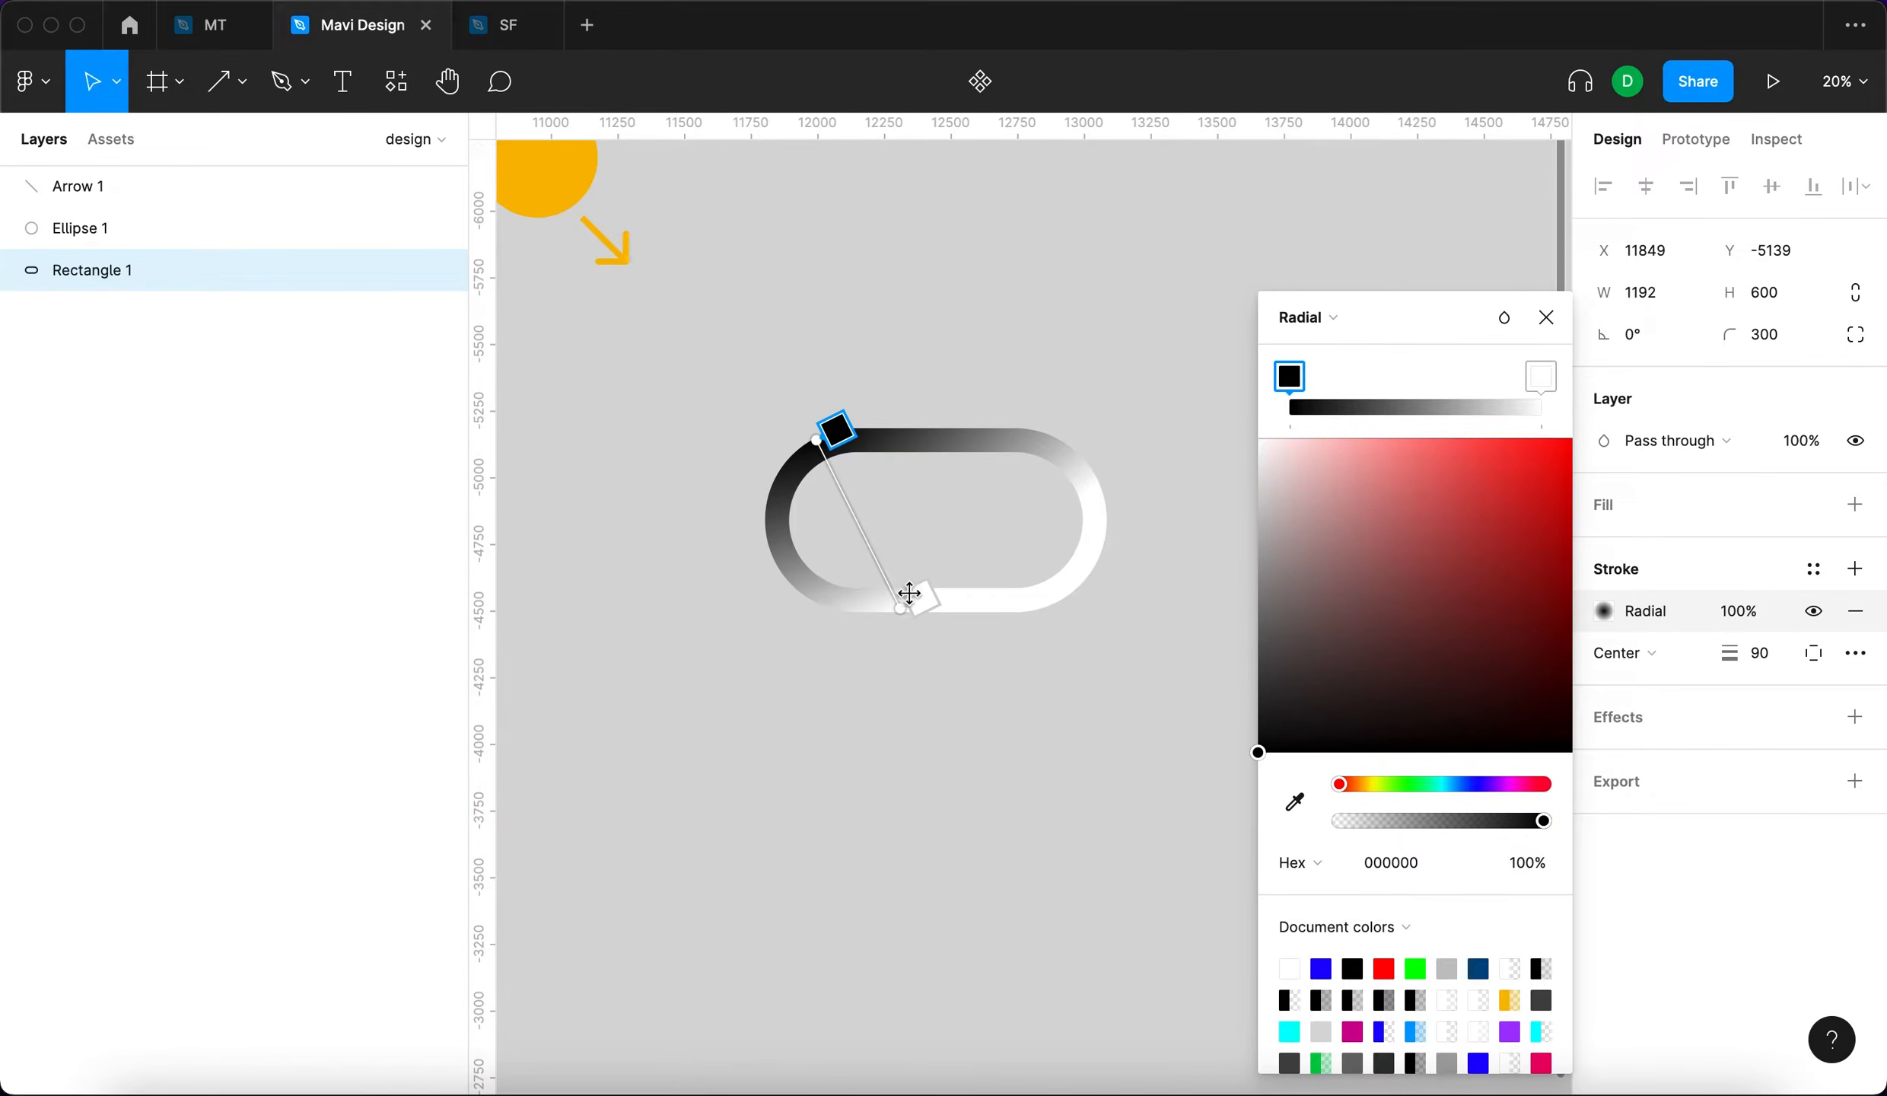
pyautogui.moveTo(909, 593); pyautogui.dragTo(875, 601)
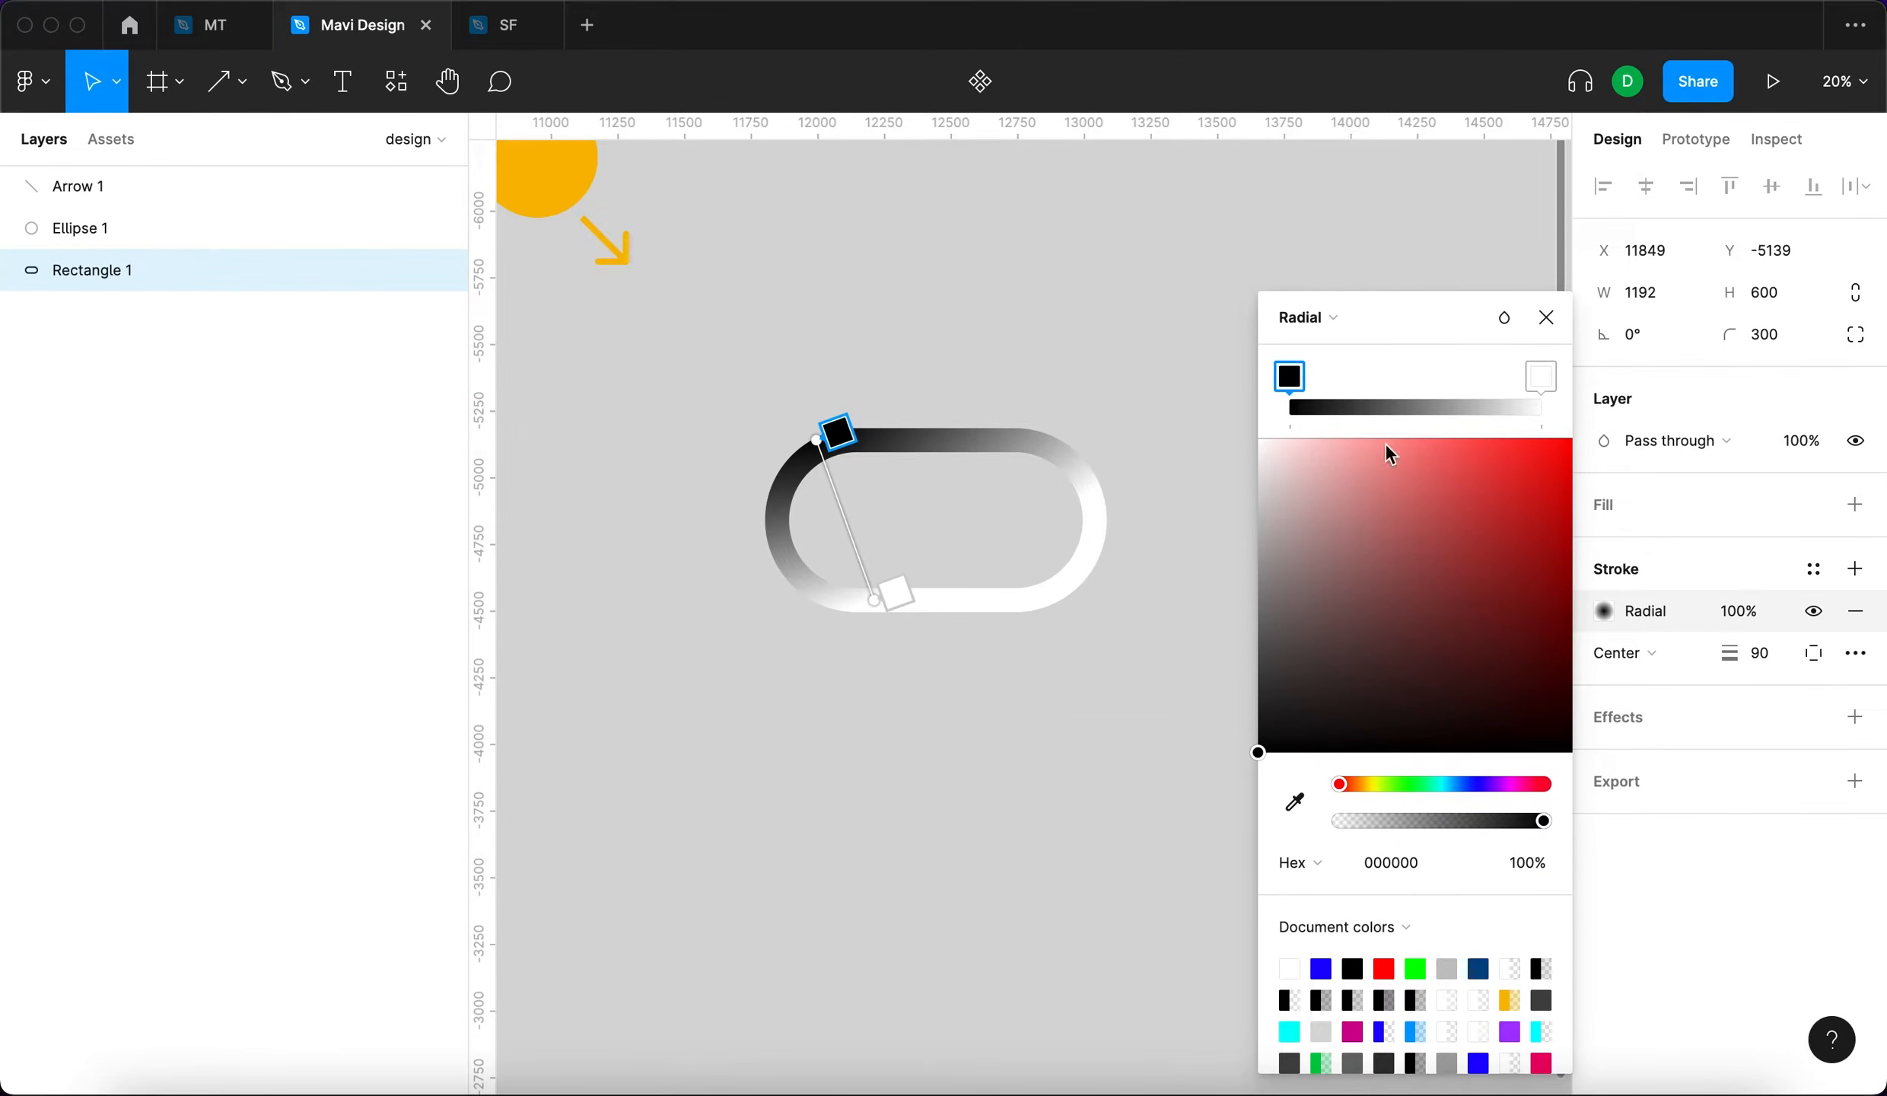
# Lighten the black stop of the pill's stroke gradient to gray 6D6D6D.
pyautogui.moveTo(1236, 719)
pyautogui.mouseDown()
pyautogui.moveTo(1226, 594)
pyautogui.moveTo(1221, 644)
pyautogui.moveTo(1226, 617)
pyautogui.mouseUp()
pyautogui.click(814, 609)
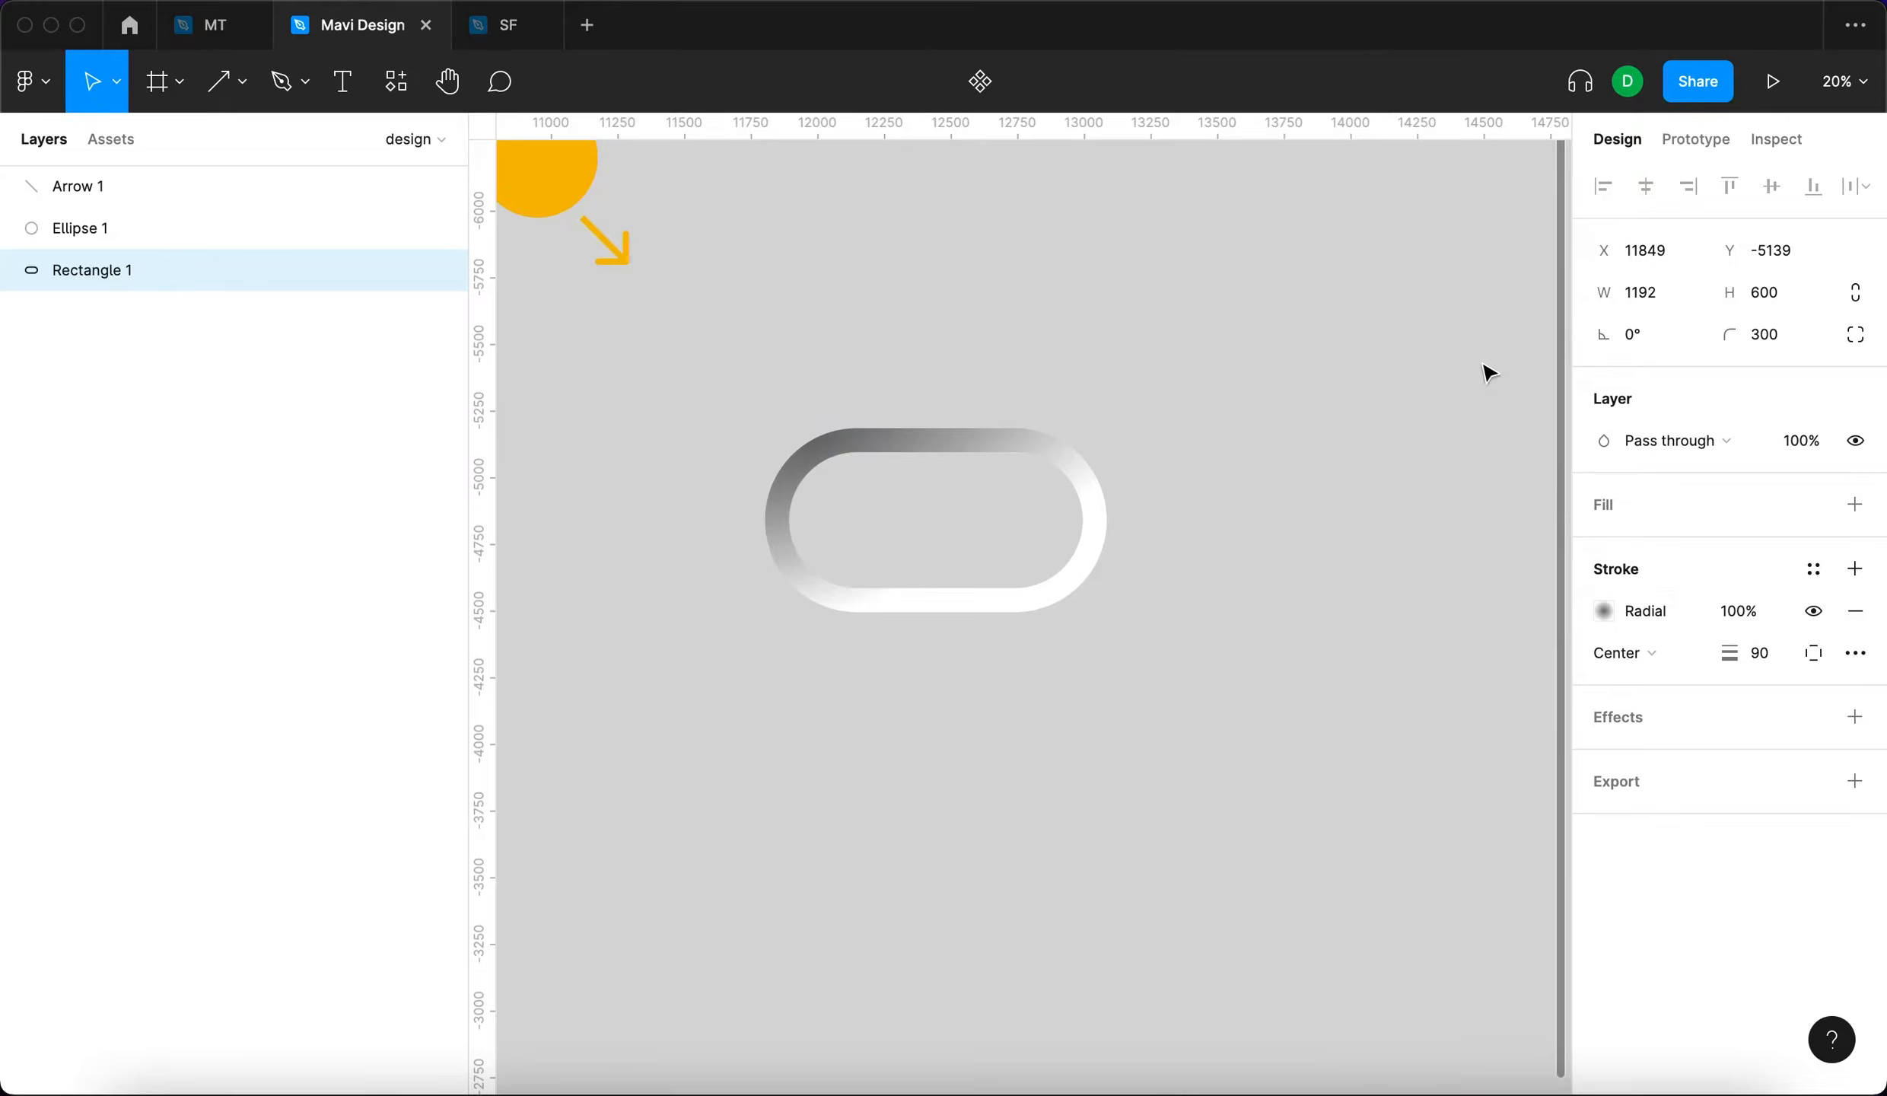
pyautogui.click(814, 609)
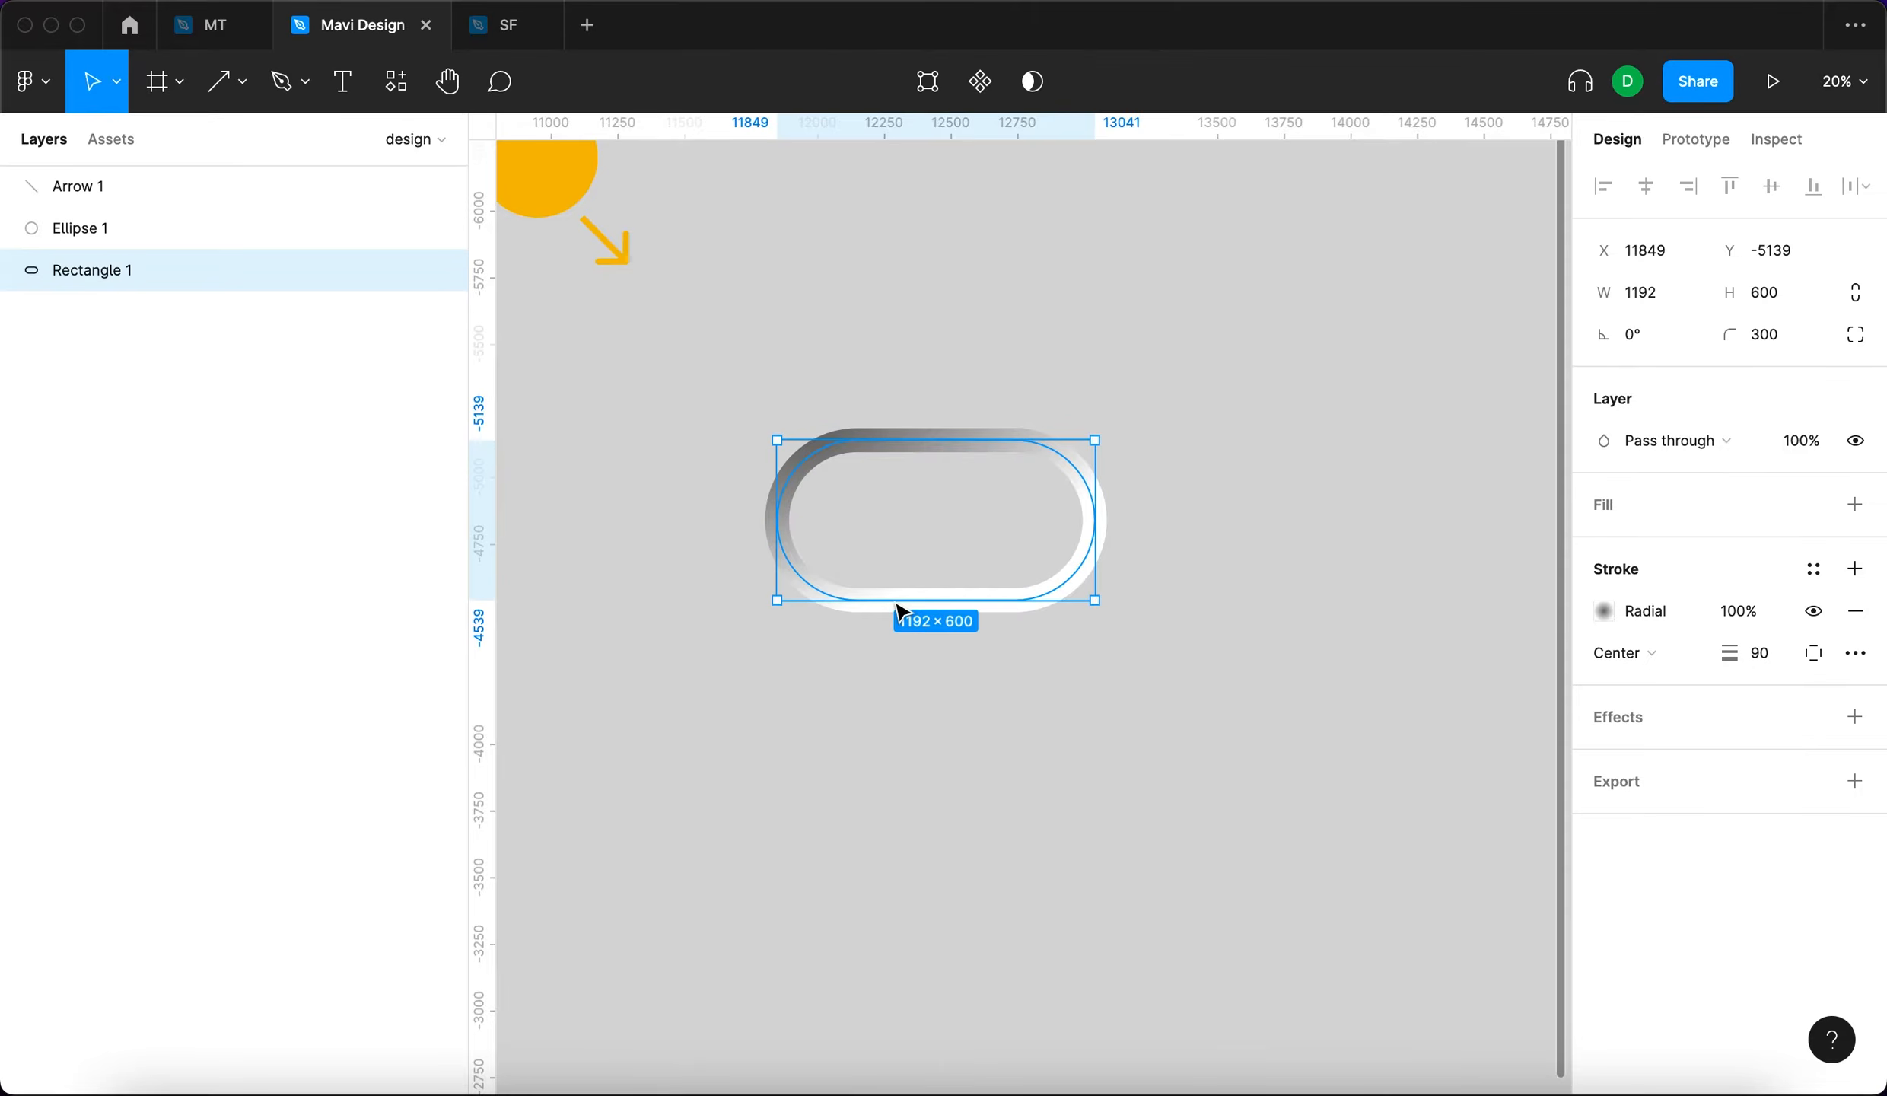
# Add a solid 272727 fill to the pill.
pyautogui.click(1854, 504)
pyautogui.click(1602, 545)
pyautogui.write('272727')
pyautogui.press('Return')
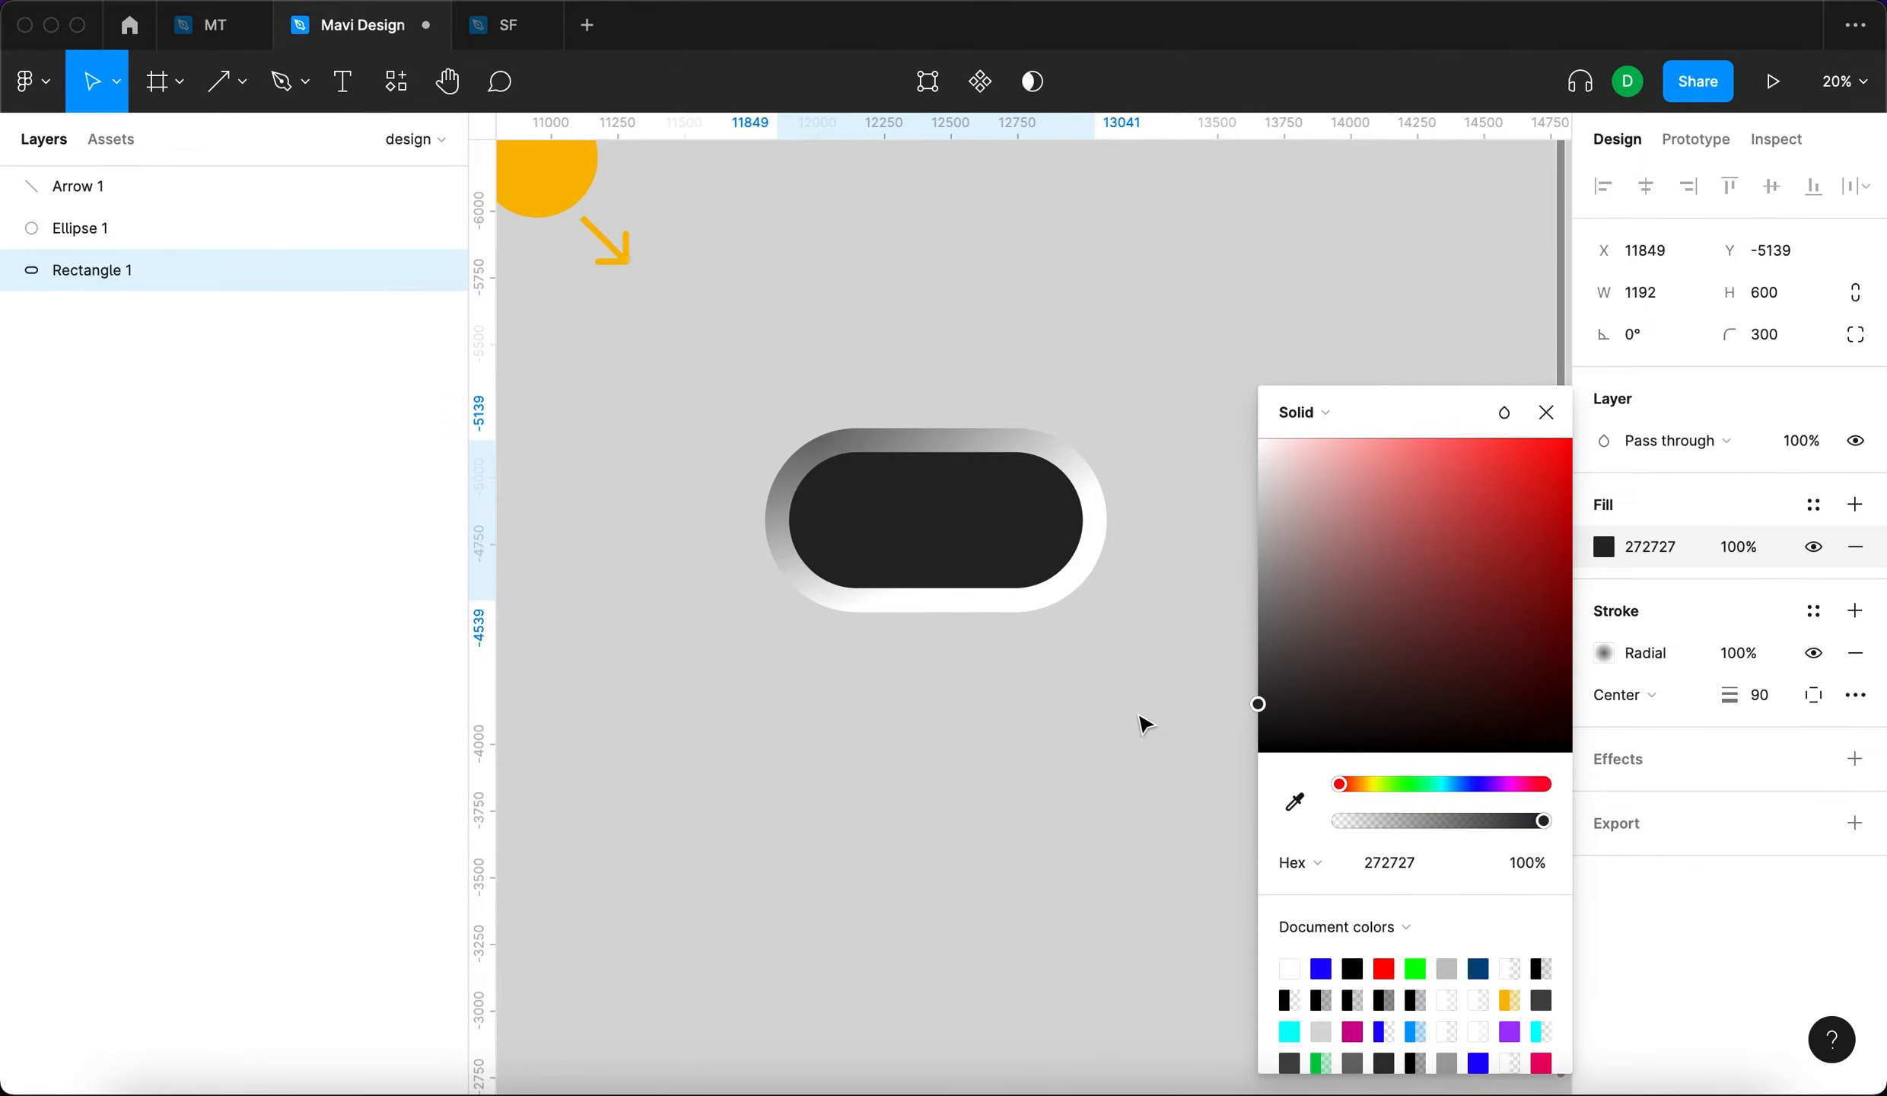
pyautogui.click(1144, 723)
# Stretch the pill's radial stroke gradient farther sideways and shift its gray center slightly along the upper edge.
pyautogui.hscroll(-3, 1164, 578)
pyautogui.click(1172, 447)
pyautogui.click(1605, 648)
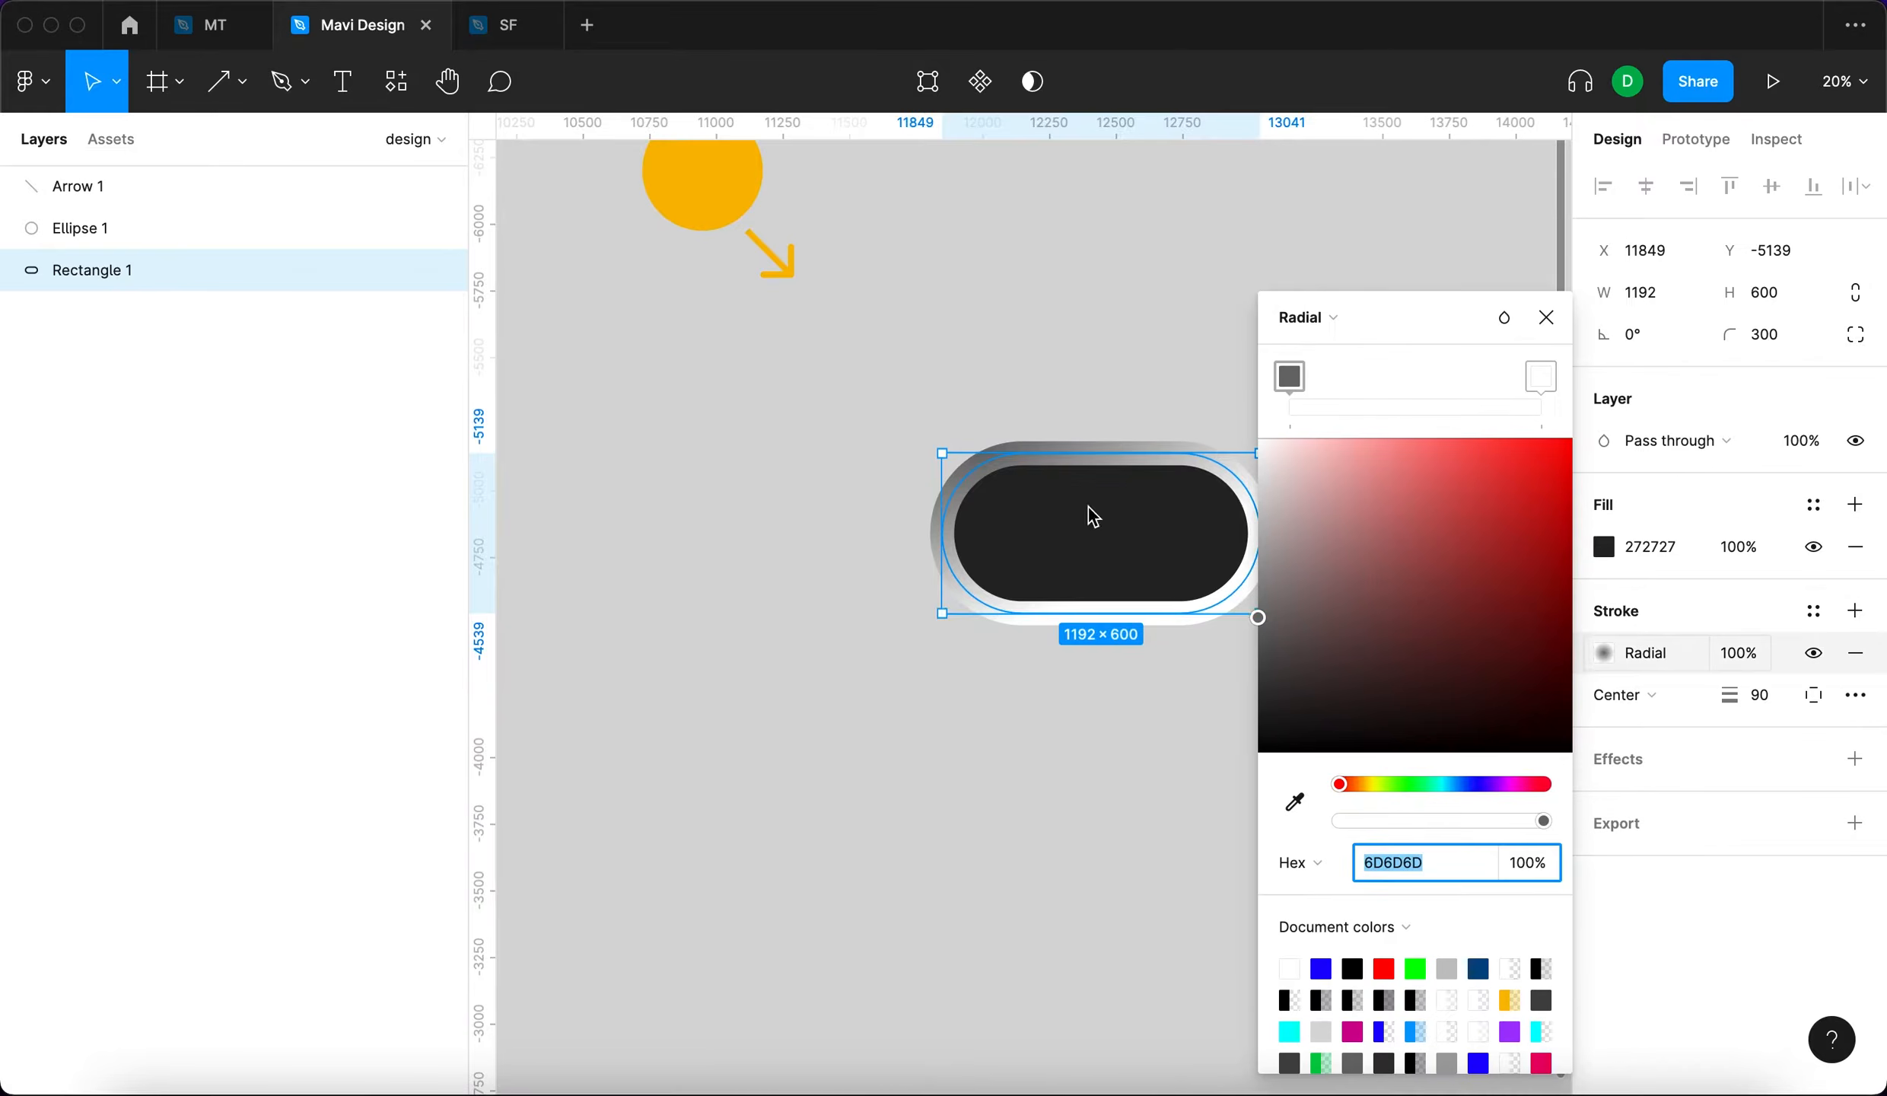
pyautogui.scroll(-3, 989, 503)
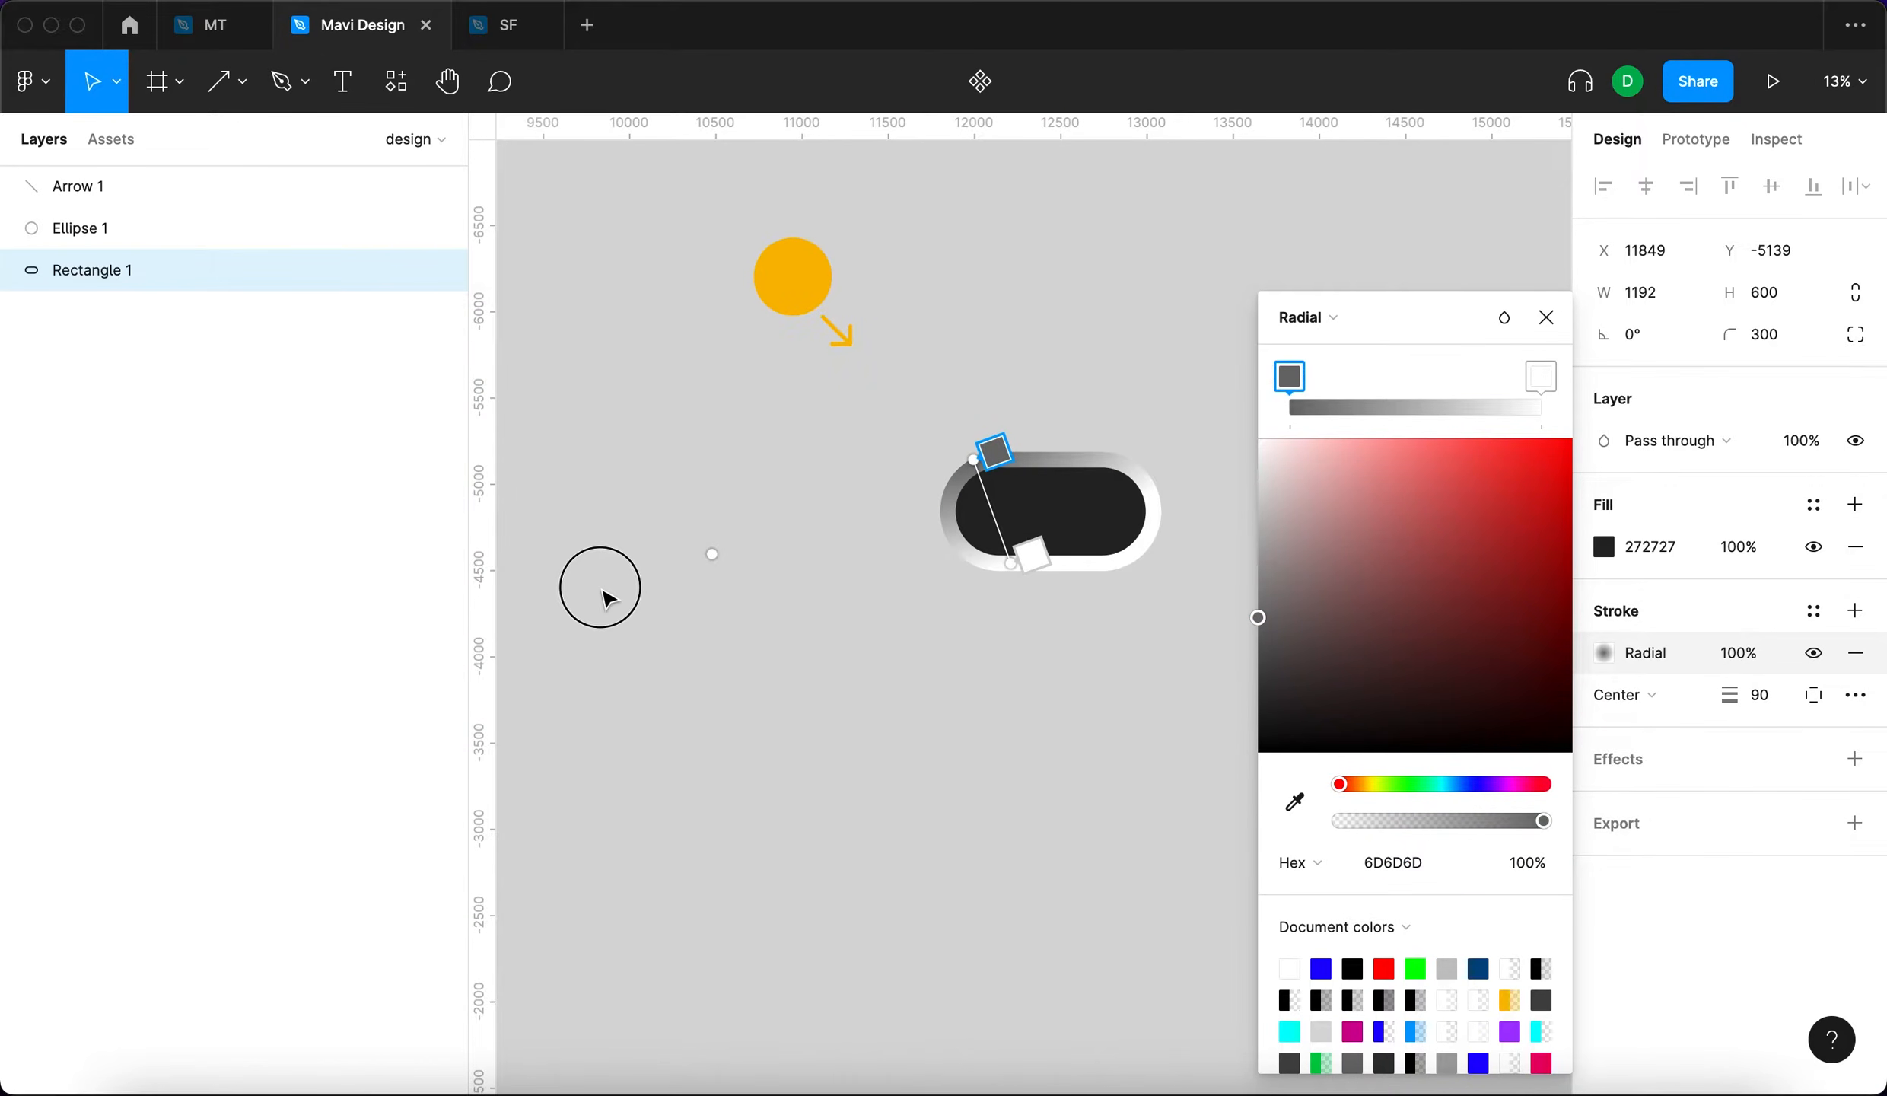
pyautogui.moveTo(715, 555); pyautogui.dragTo(557, 610)
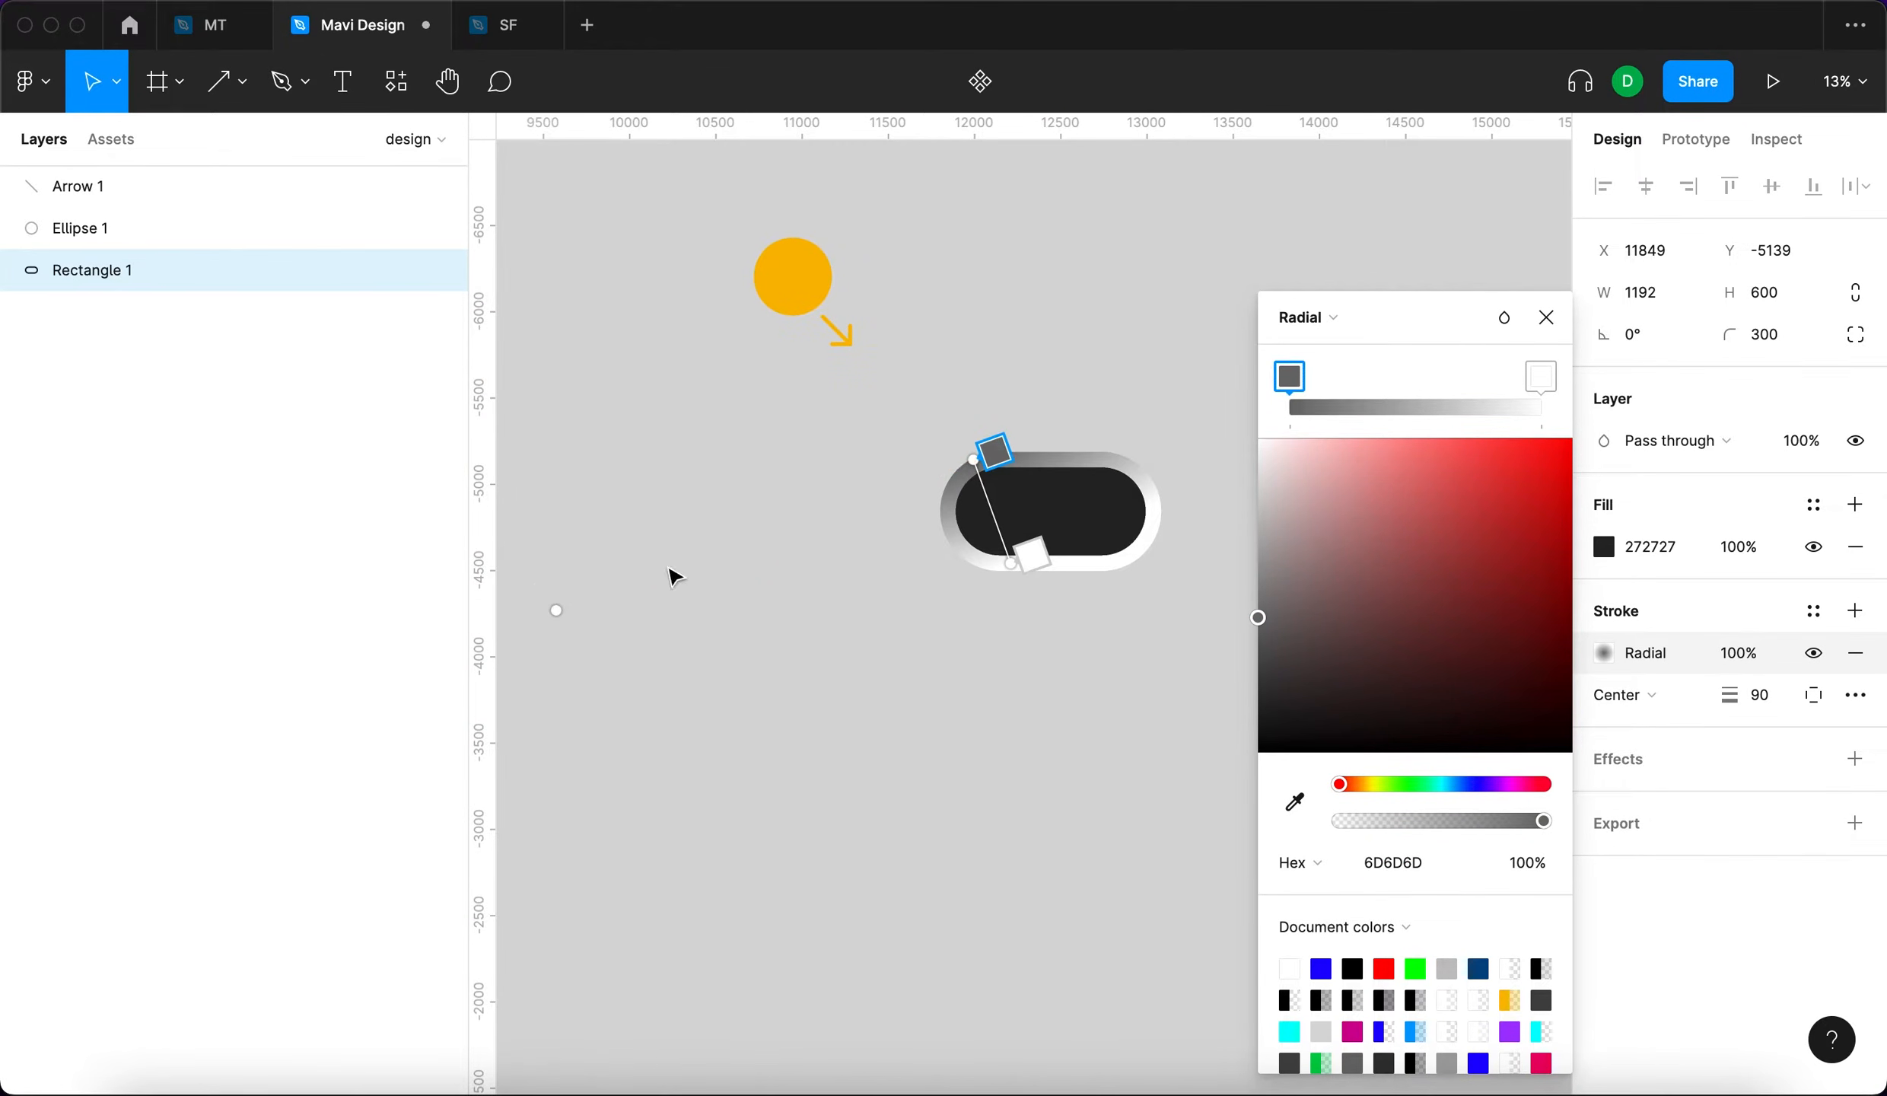
pyautogui.moveTo(974, 457); pyautogui.dragTo(992, 459)
pyautogui.moveTo(1013, 557)
pyautogui.mouseDown()
pyautogui.moveTo(1015, 532)
pyautogui.moveTo(1013, 553)
pyautogui.mouseUp()
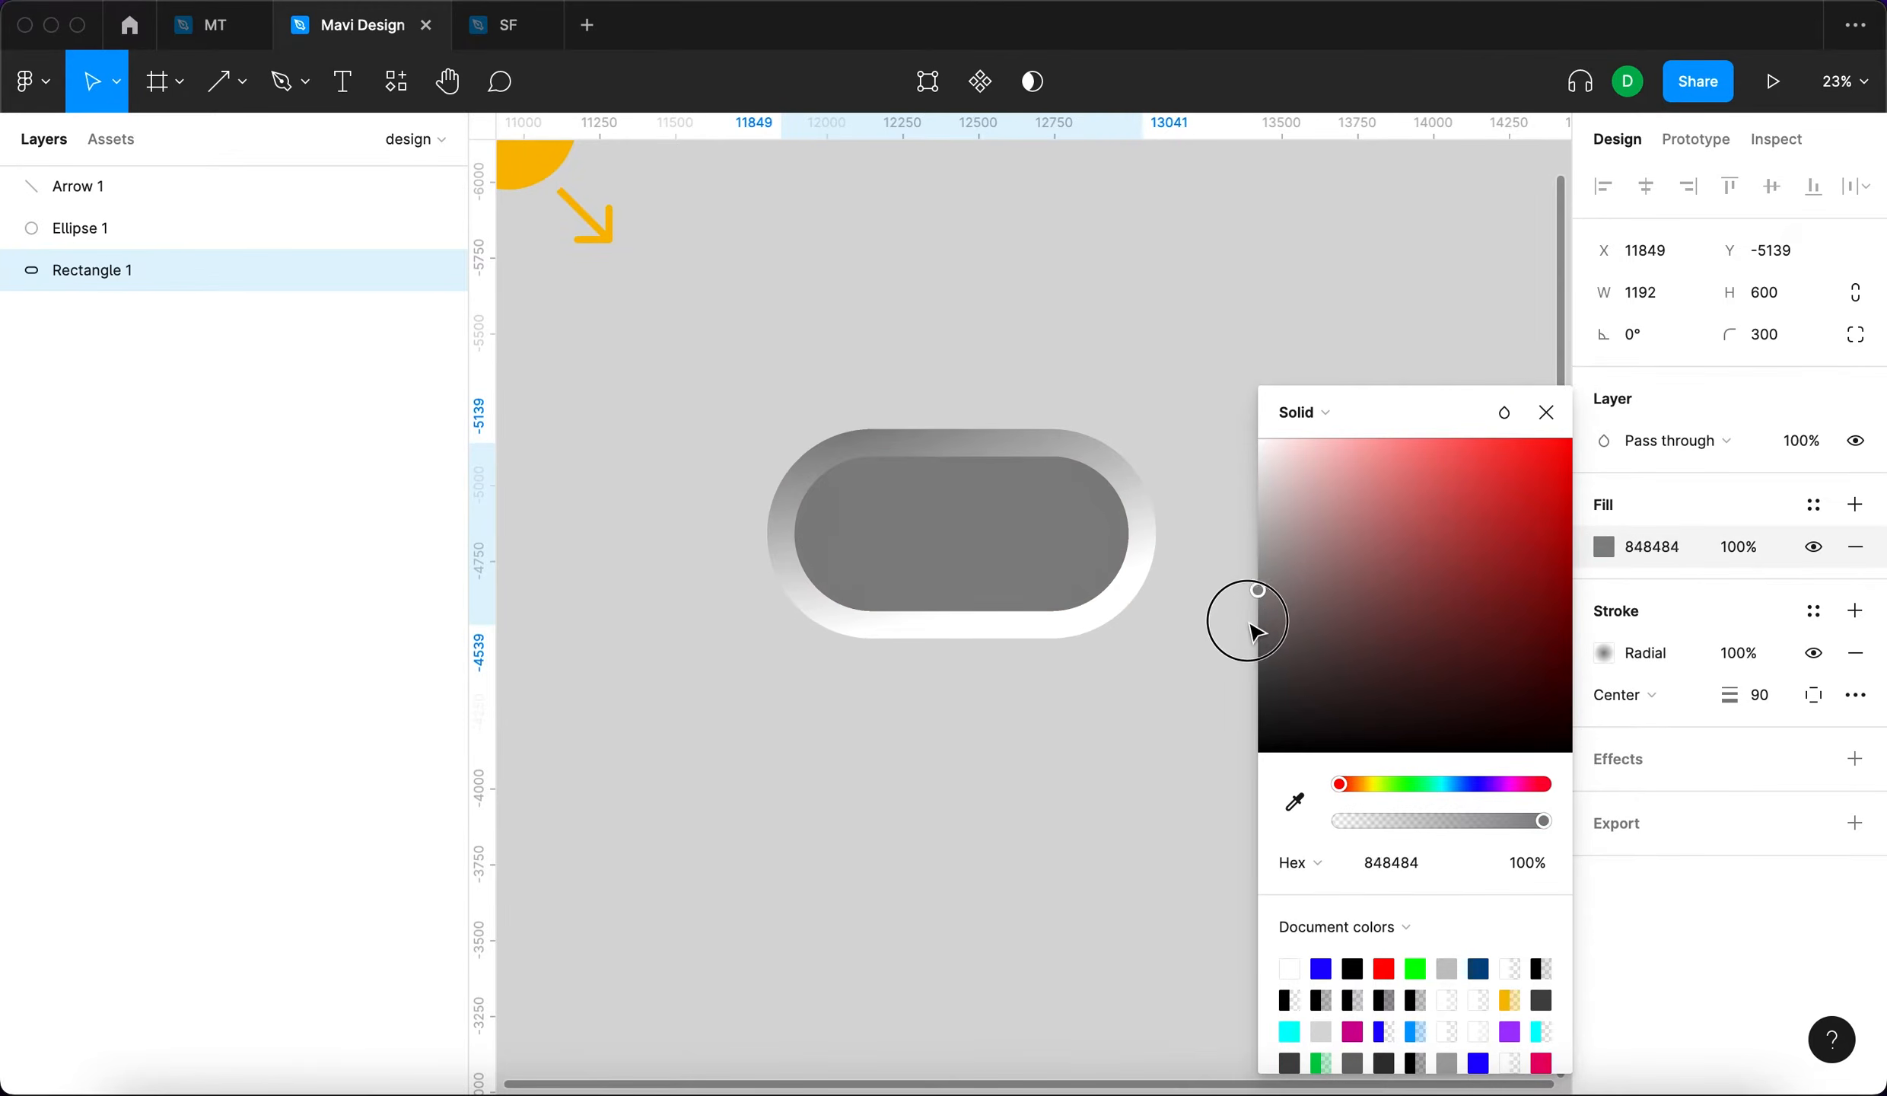
# Change the pill's fill to 525252.
pyautogui.moveTo(1247, 624); pyautogui.dragTo(1225, 660)
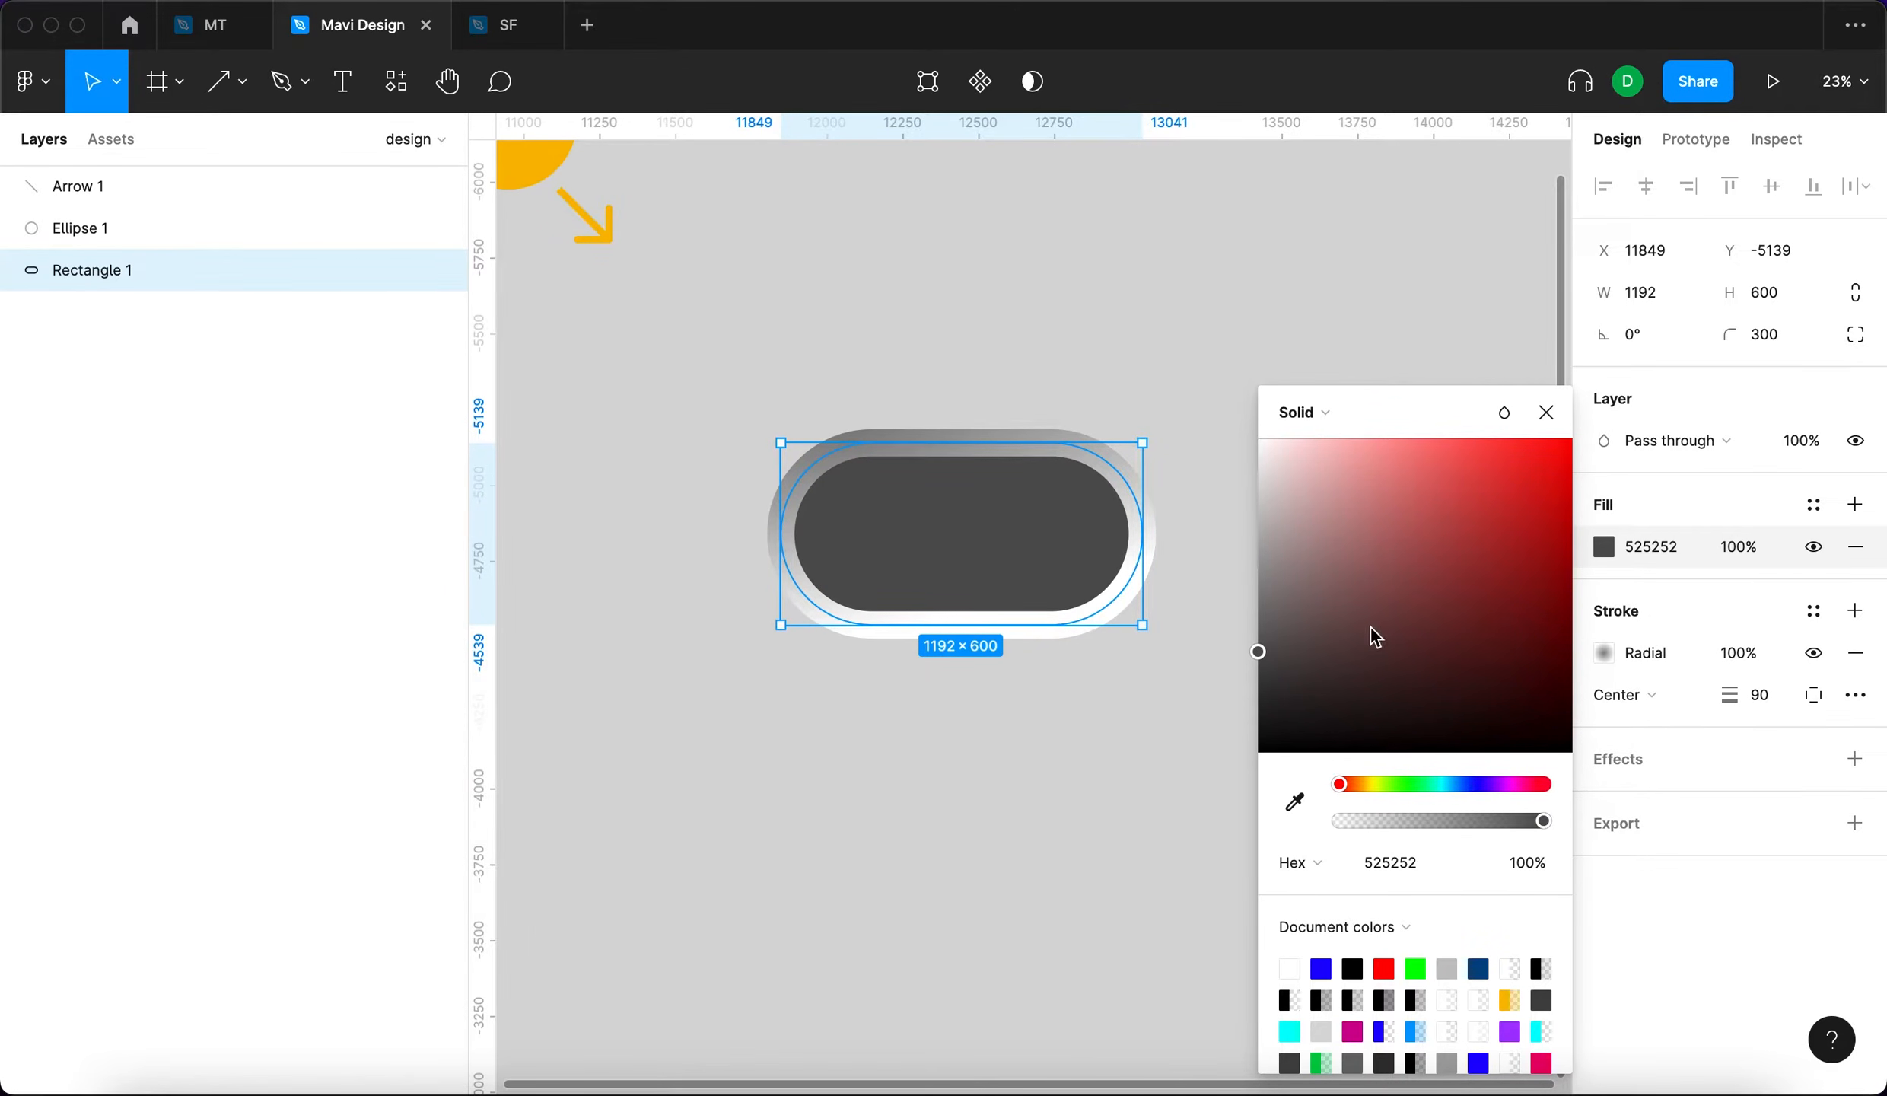
pyautogui.click(1546, 413)
pyautogui.click(1360, 573)
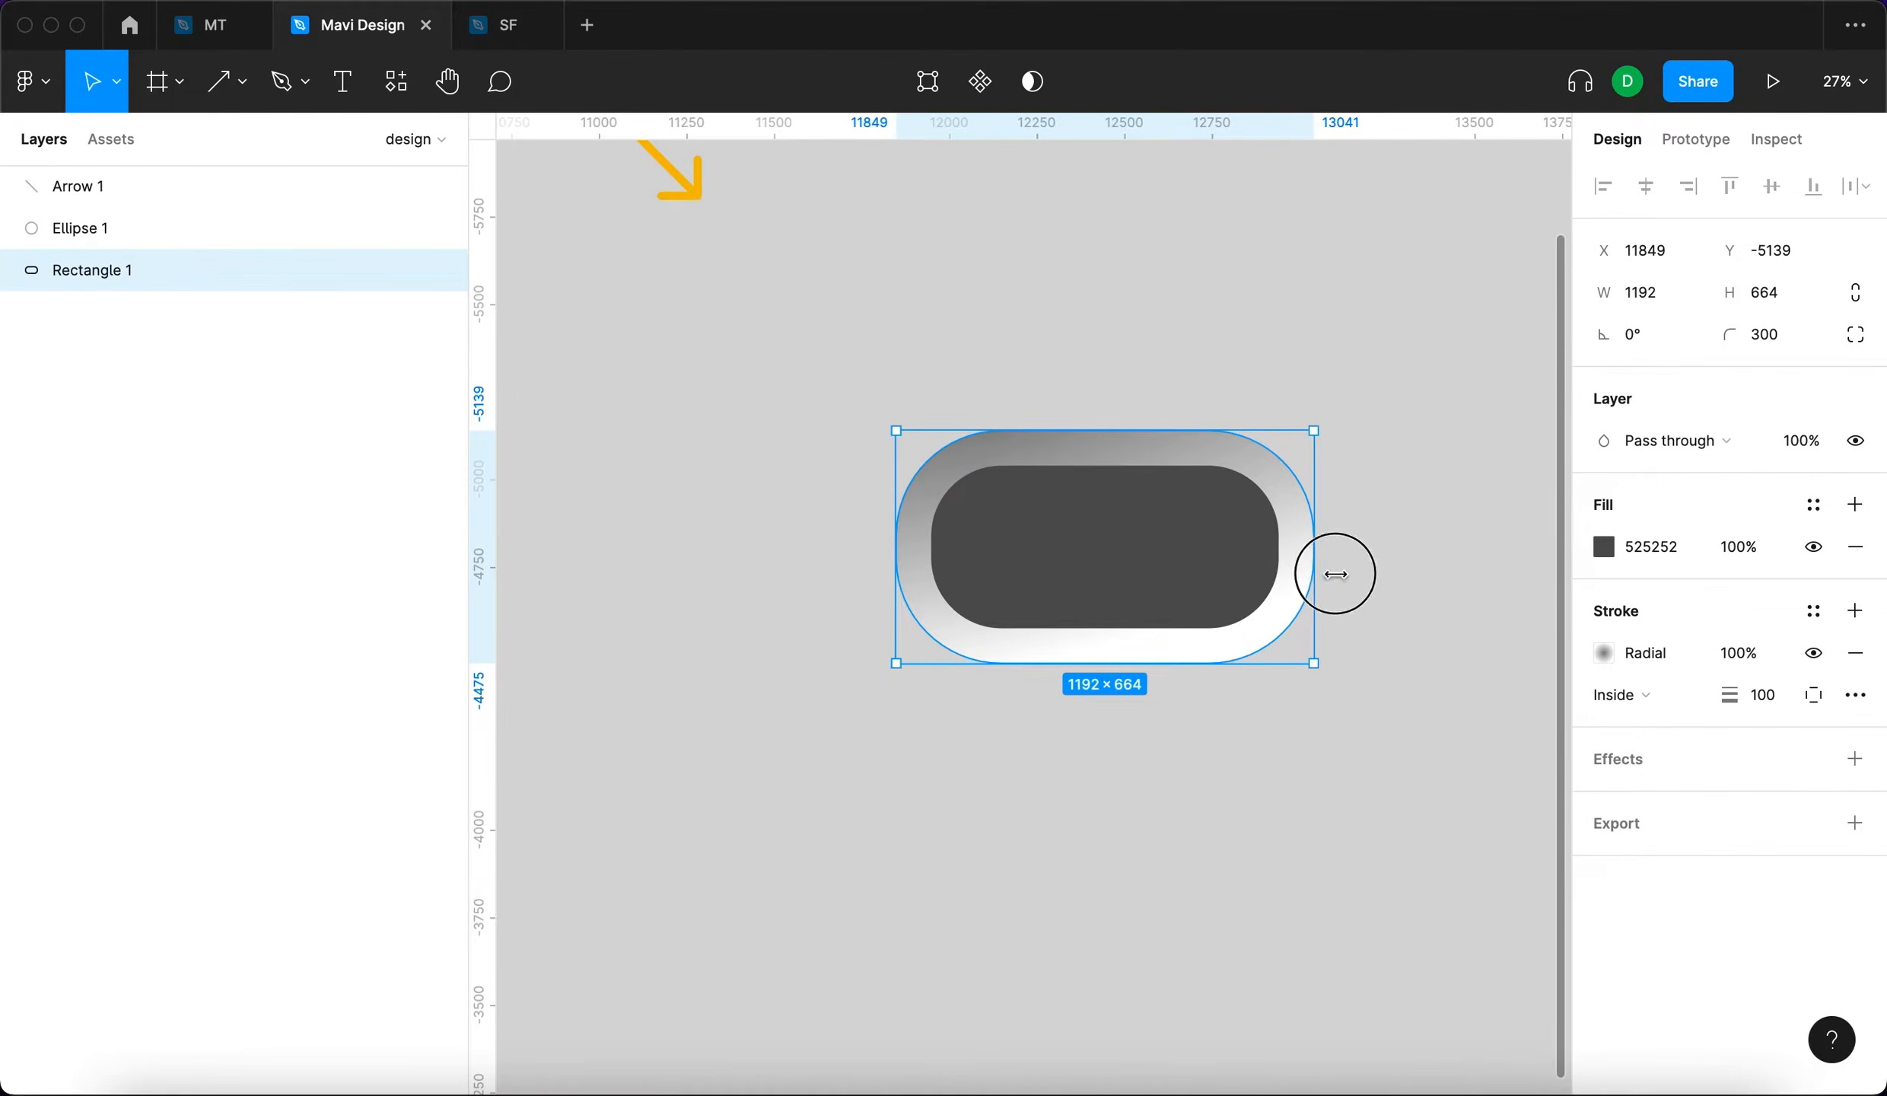
# Widen the pill to 1280 and set its corner radius to 340.
pyautogui.moveTo(1335, 574); pyautogui.dragTo(1346, 573)
pyautogui.click(1790, 344)
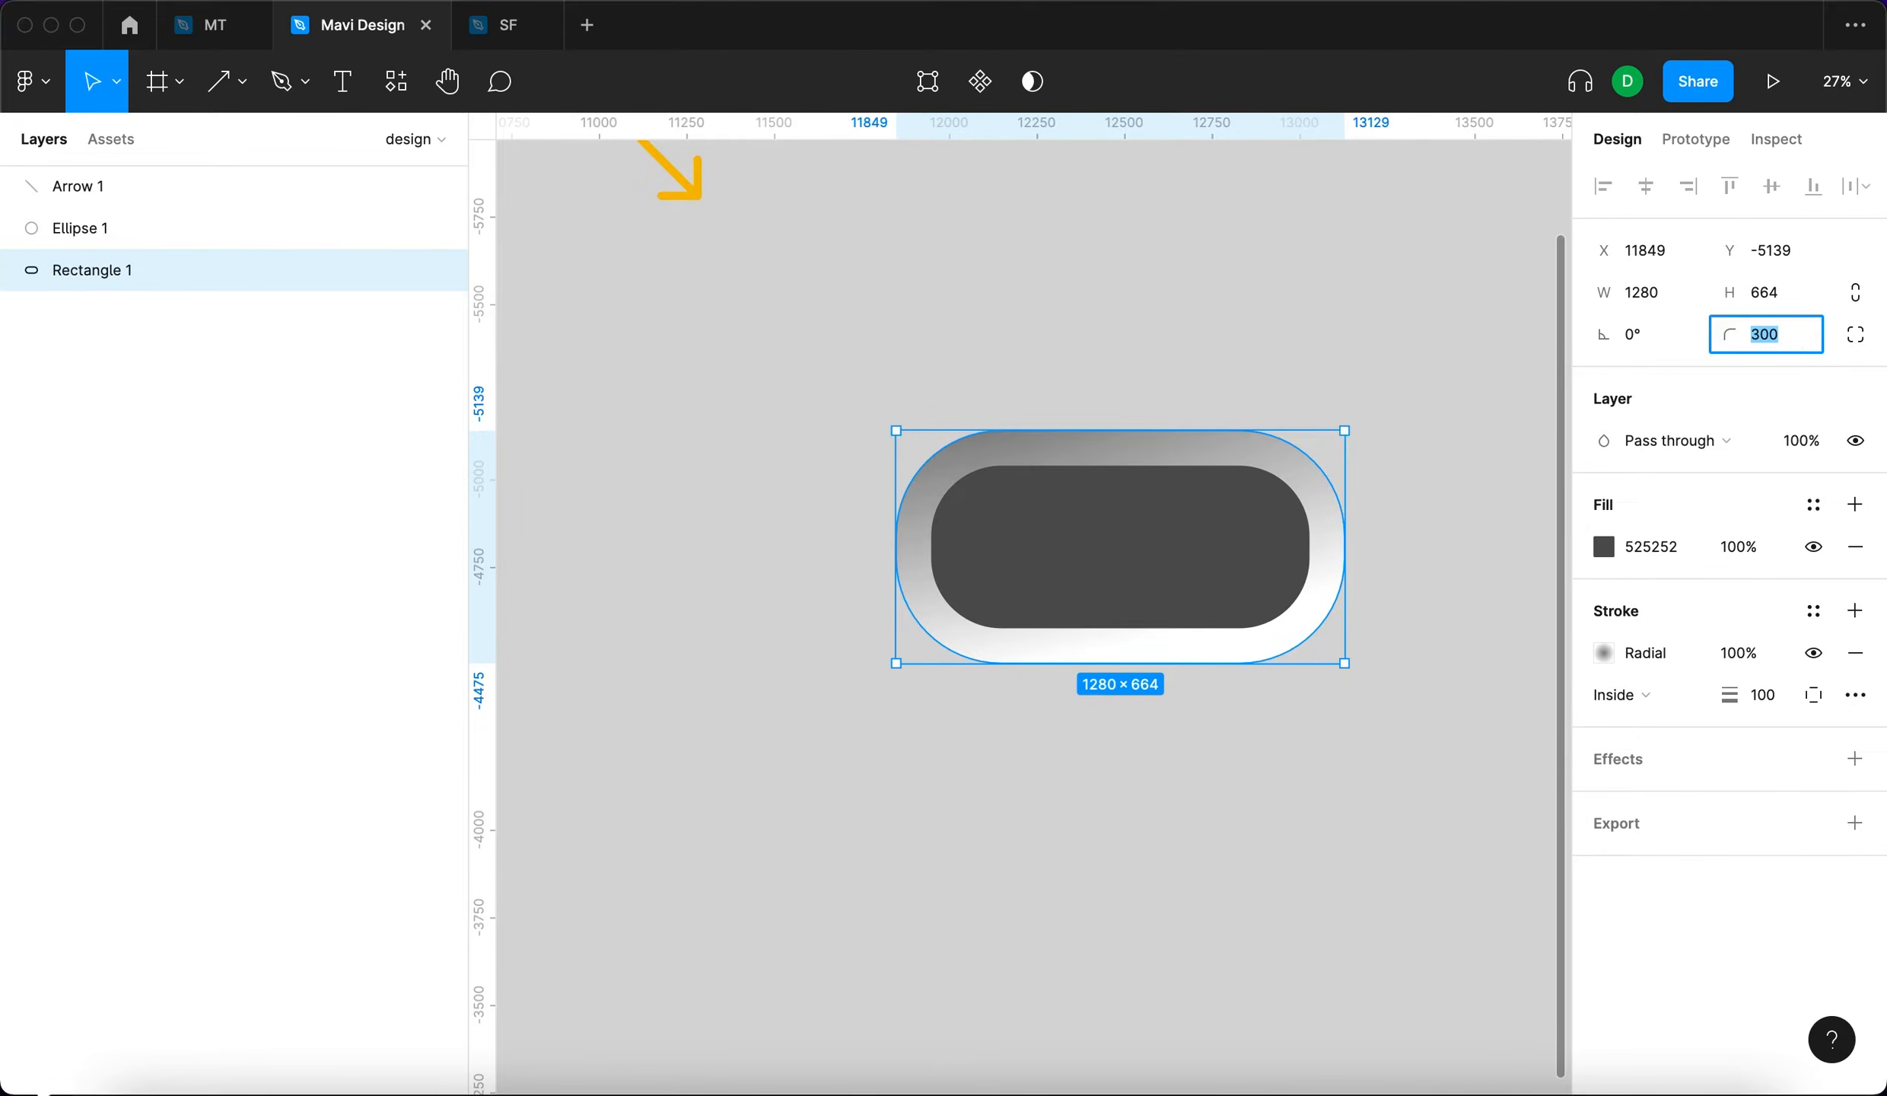
pyautogui.write('340')
pyautogui.press('Return')
# Duplicate the pill directly below the original and remove the copy's stroke, keeping its fill.
pyautogui.moveTo(1171, 540); pyautogui.dragTo(1212, 788)
pyautogui.click(1857, 547)
pyautogui.press('super+z')
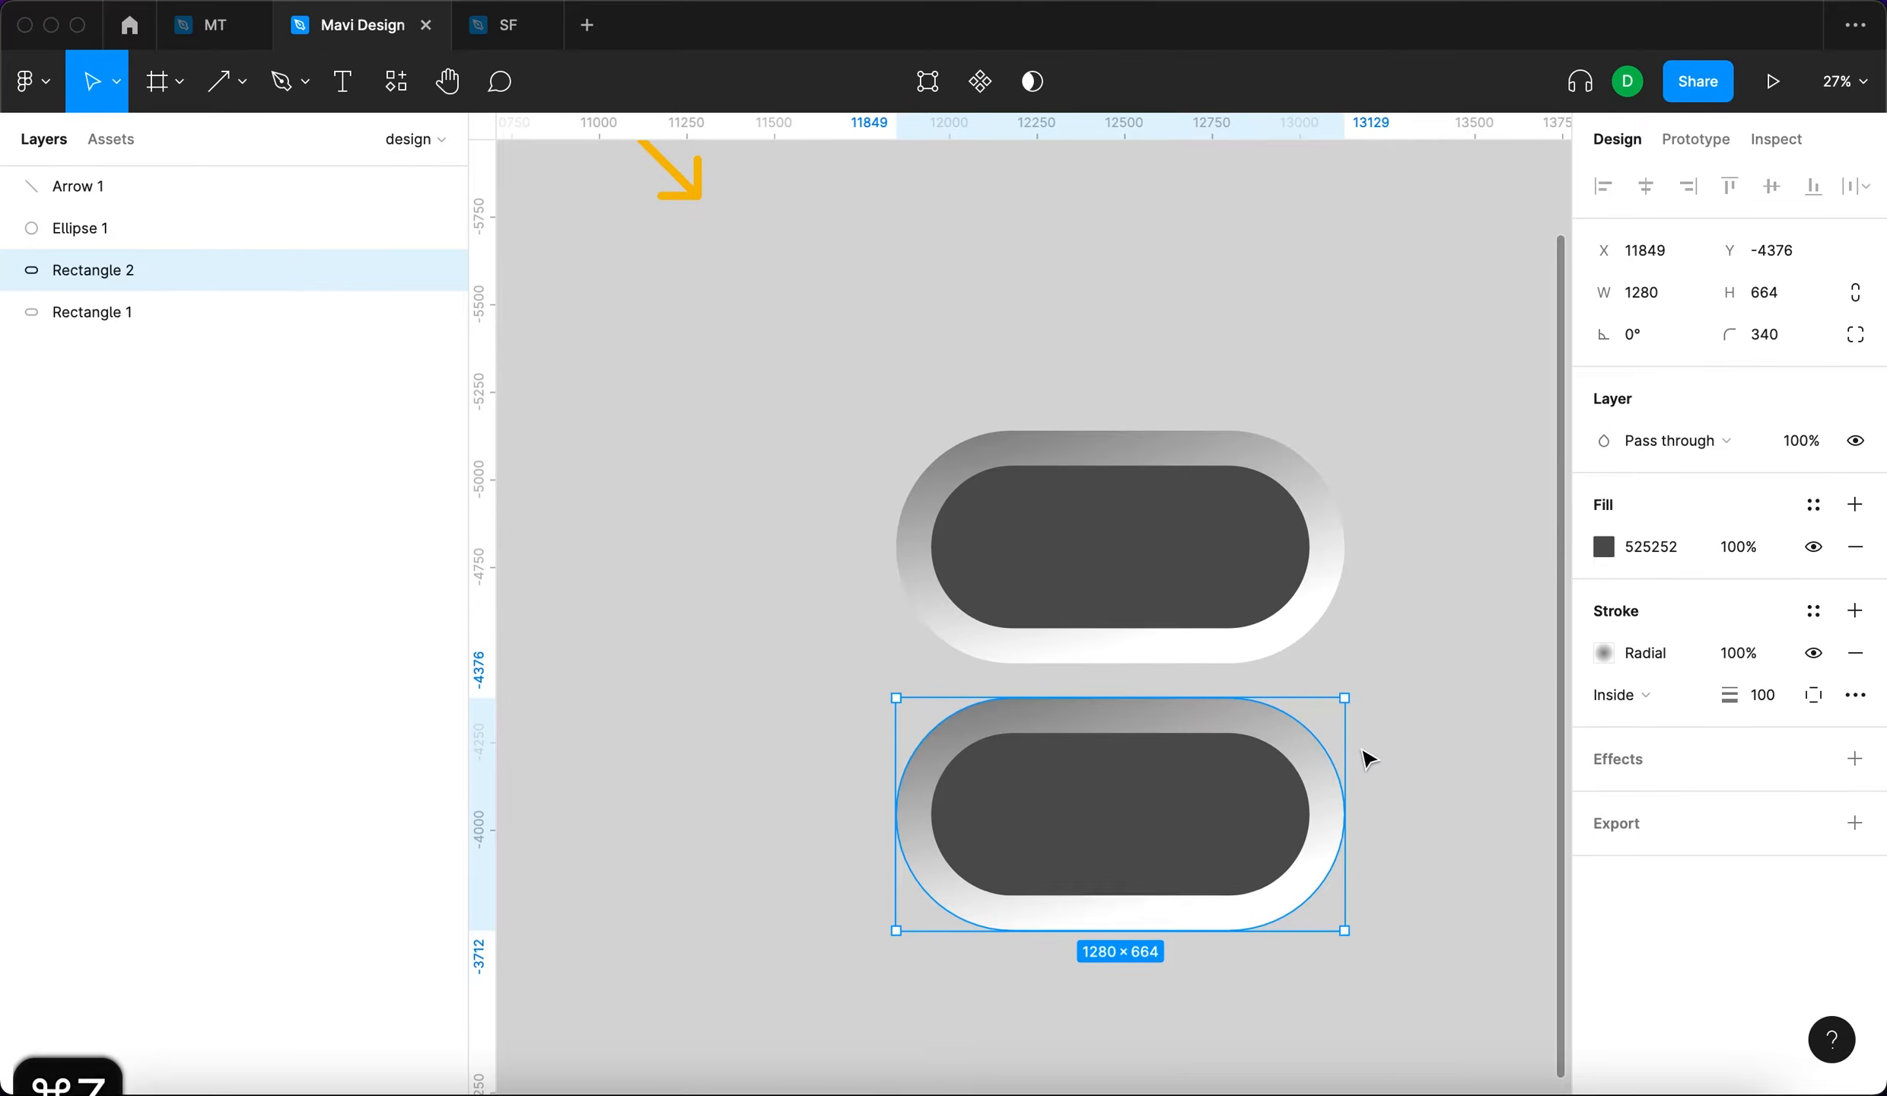
pyautogui.click(1855, 653)
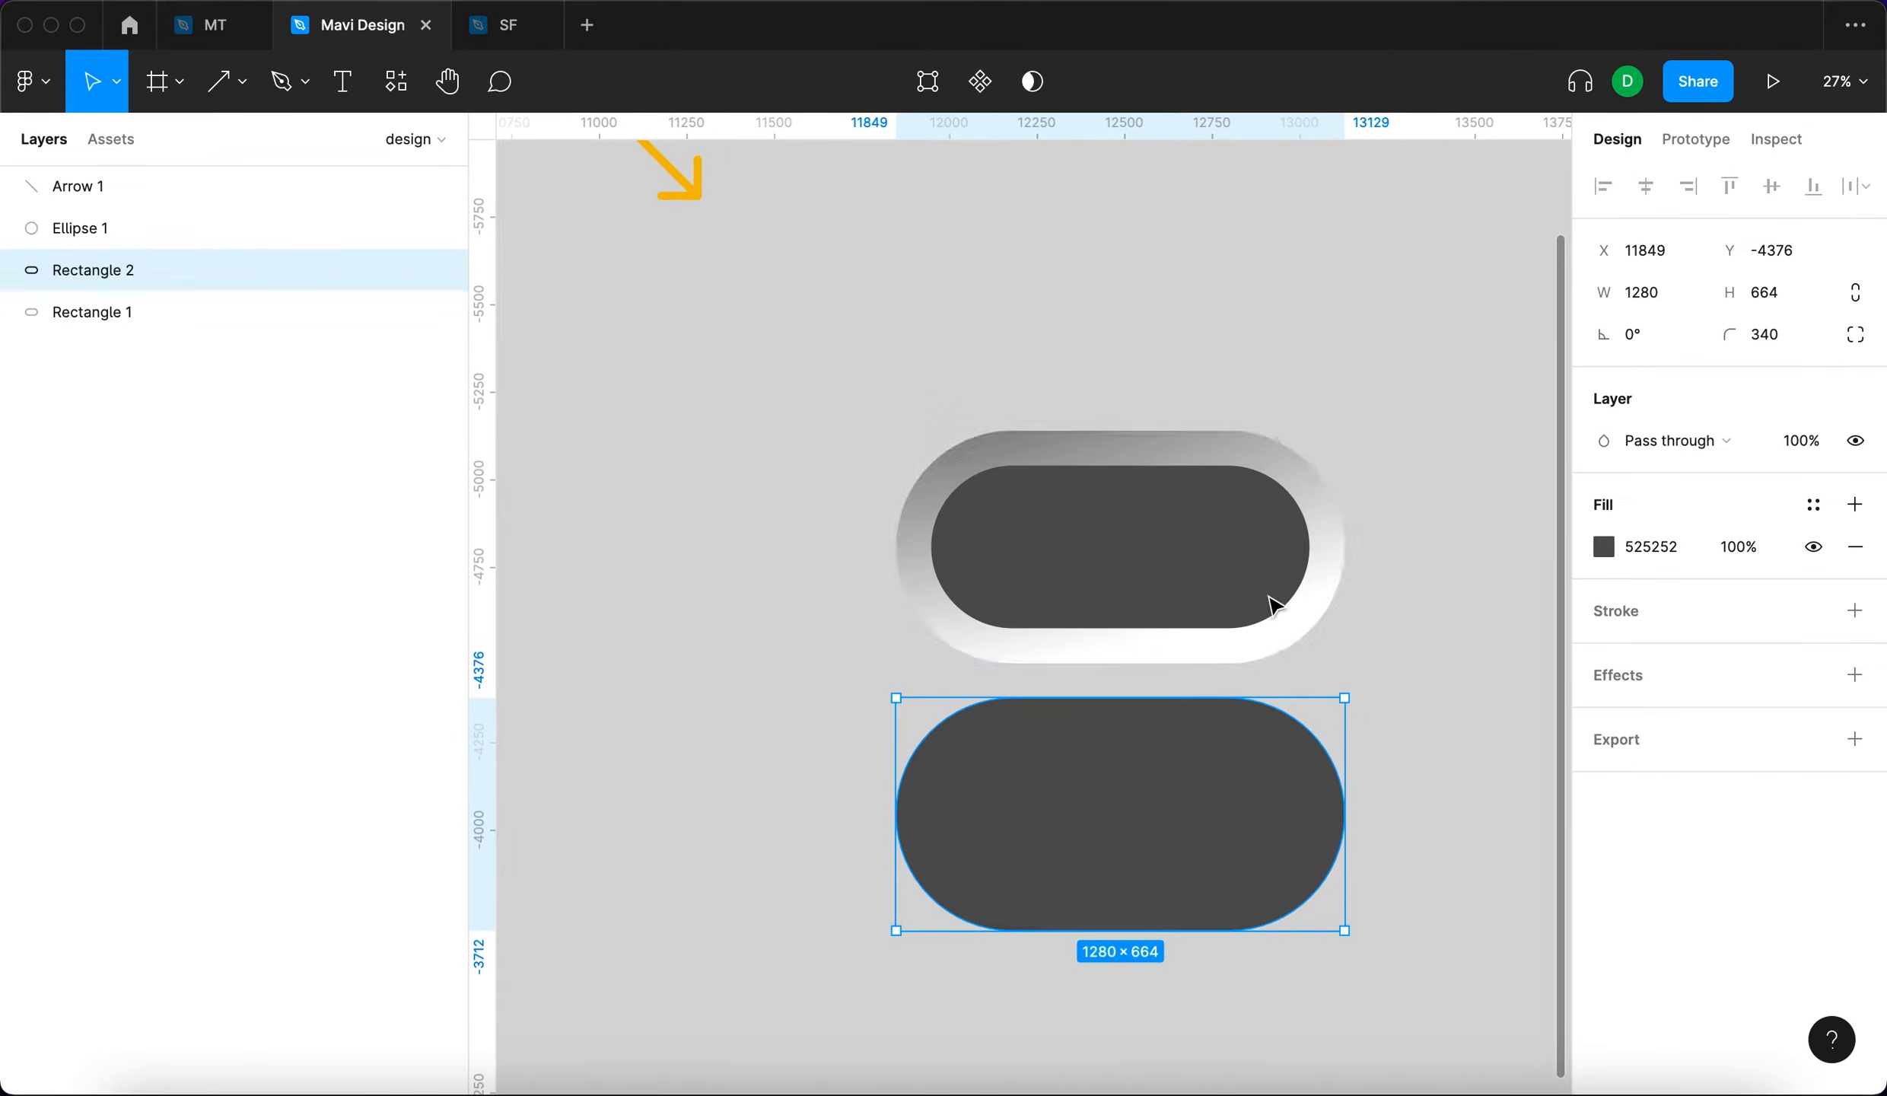
# Place another copy of the strokeless pill above the original ringed pill and check the ring's stroke weight.
pyautogui.click(1290, 617)
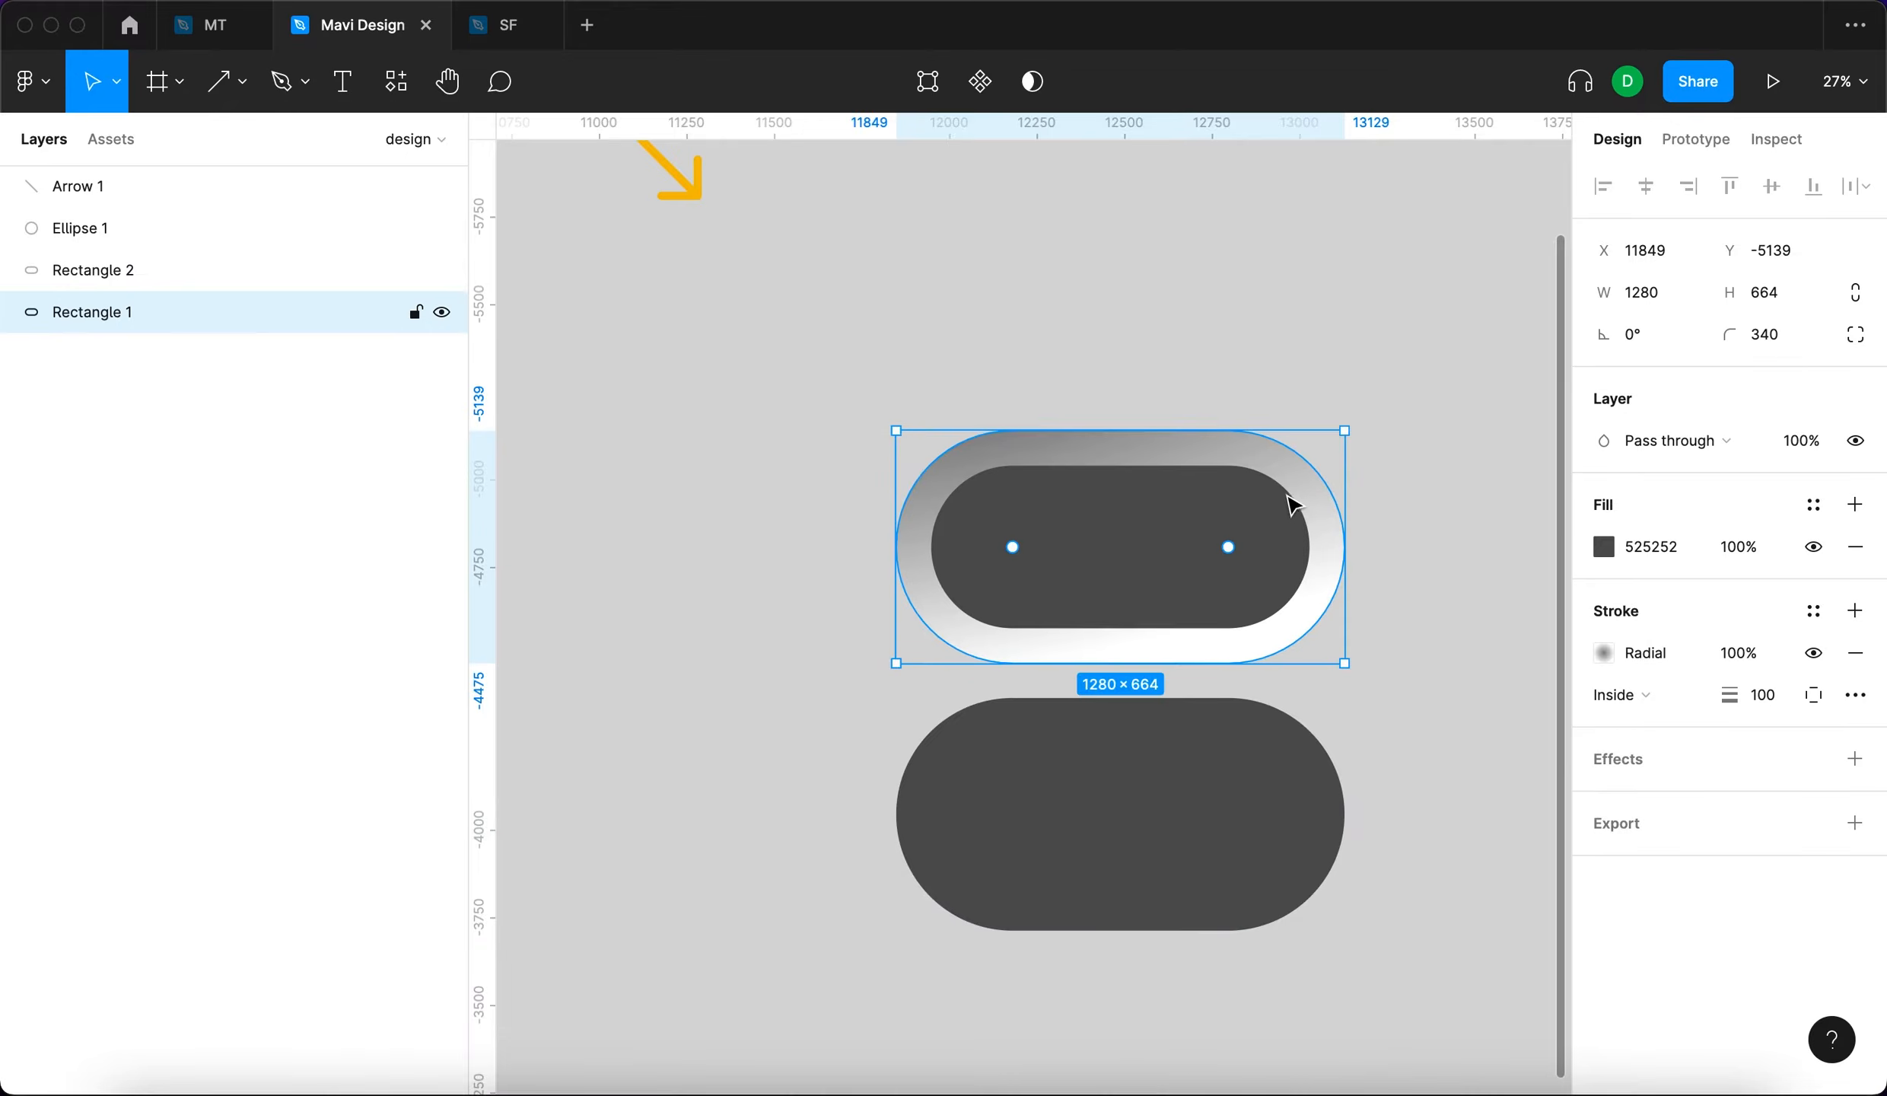
pyautogui.click(1202, 706)
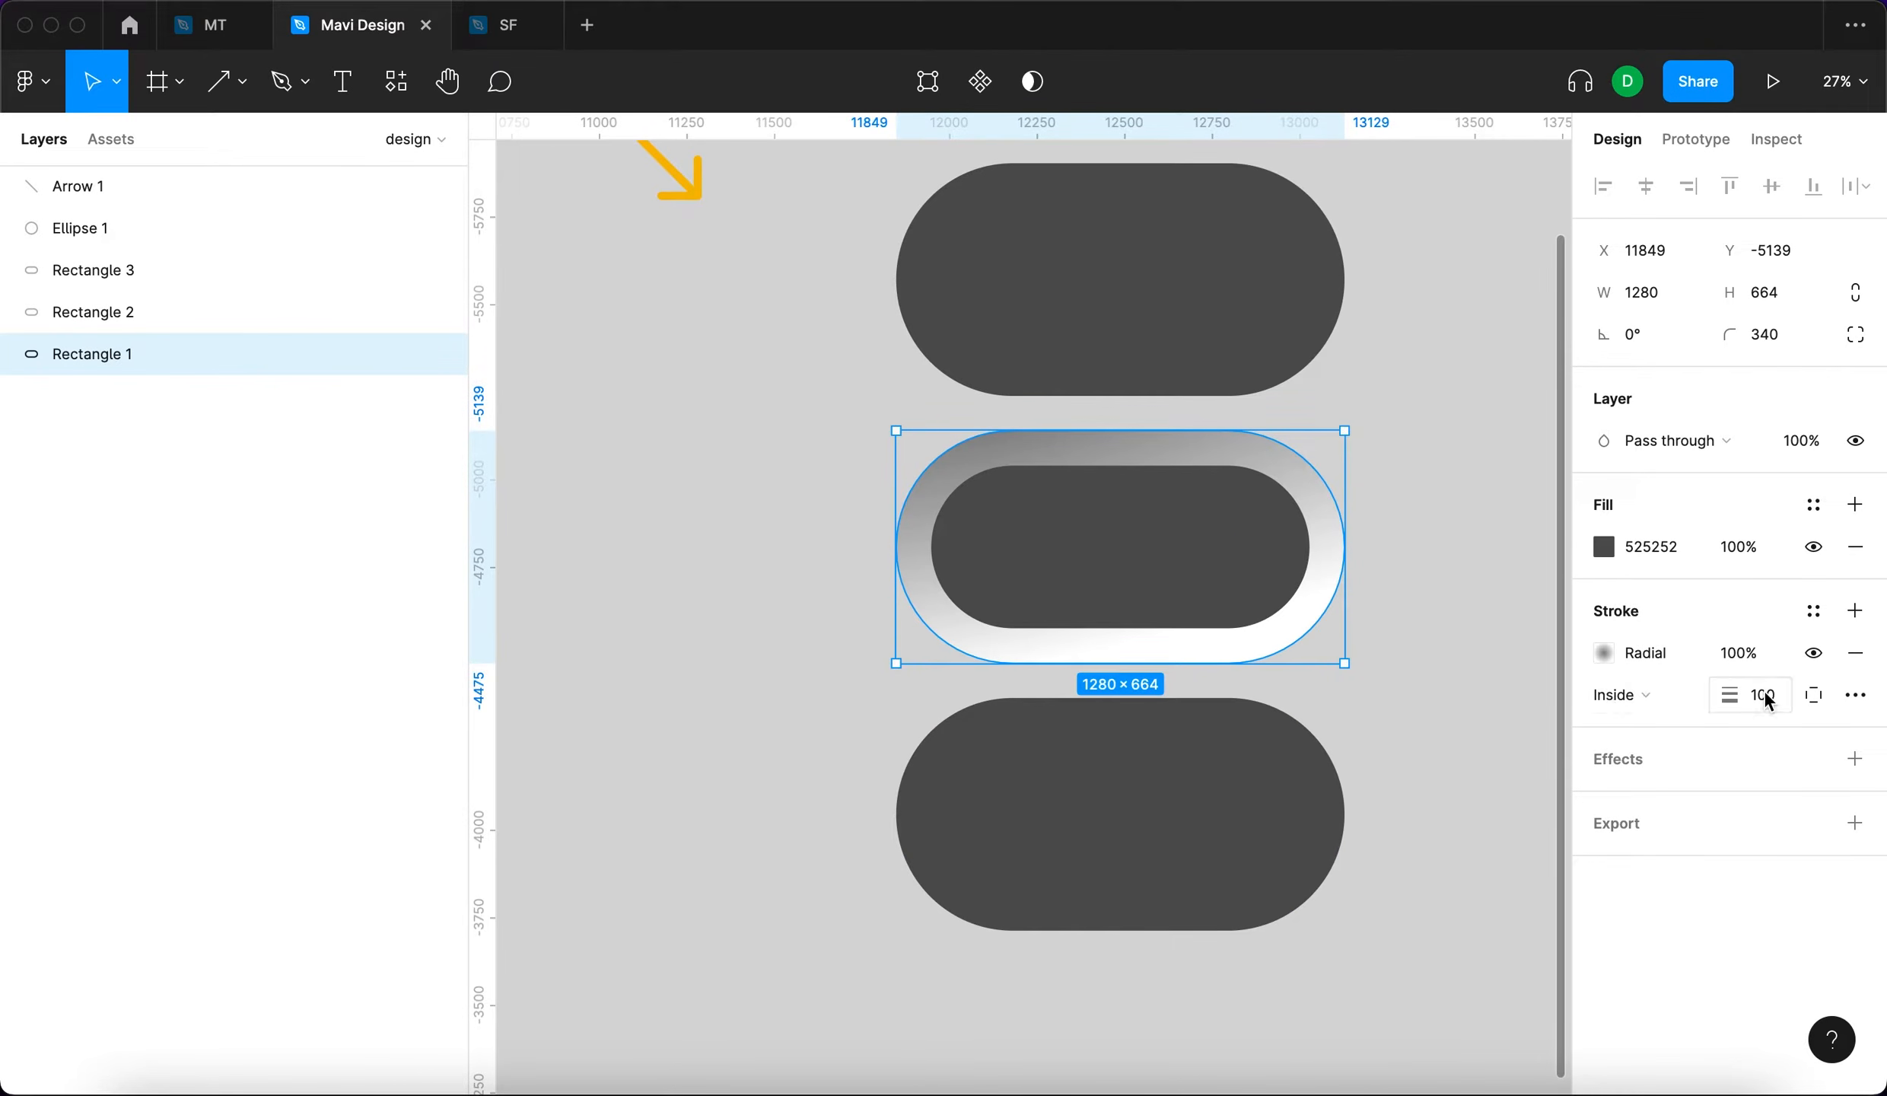
pyautogui.click(1765, 696)
pyautogui.click(1416, 572)
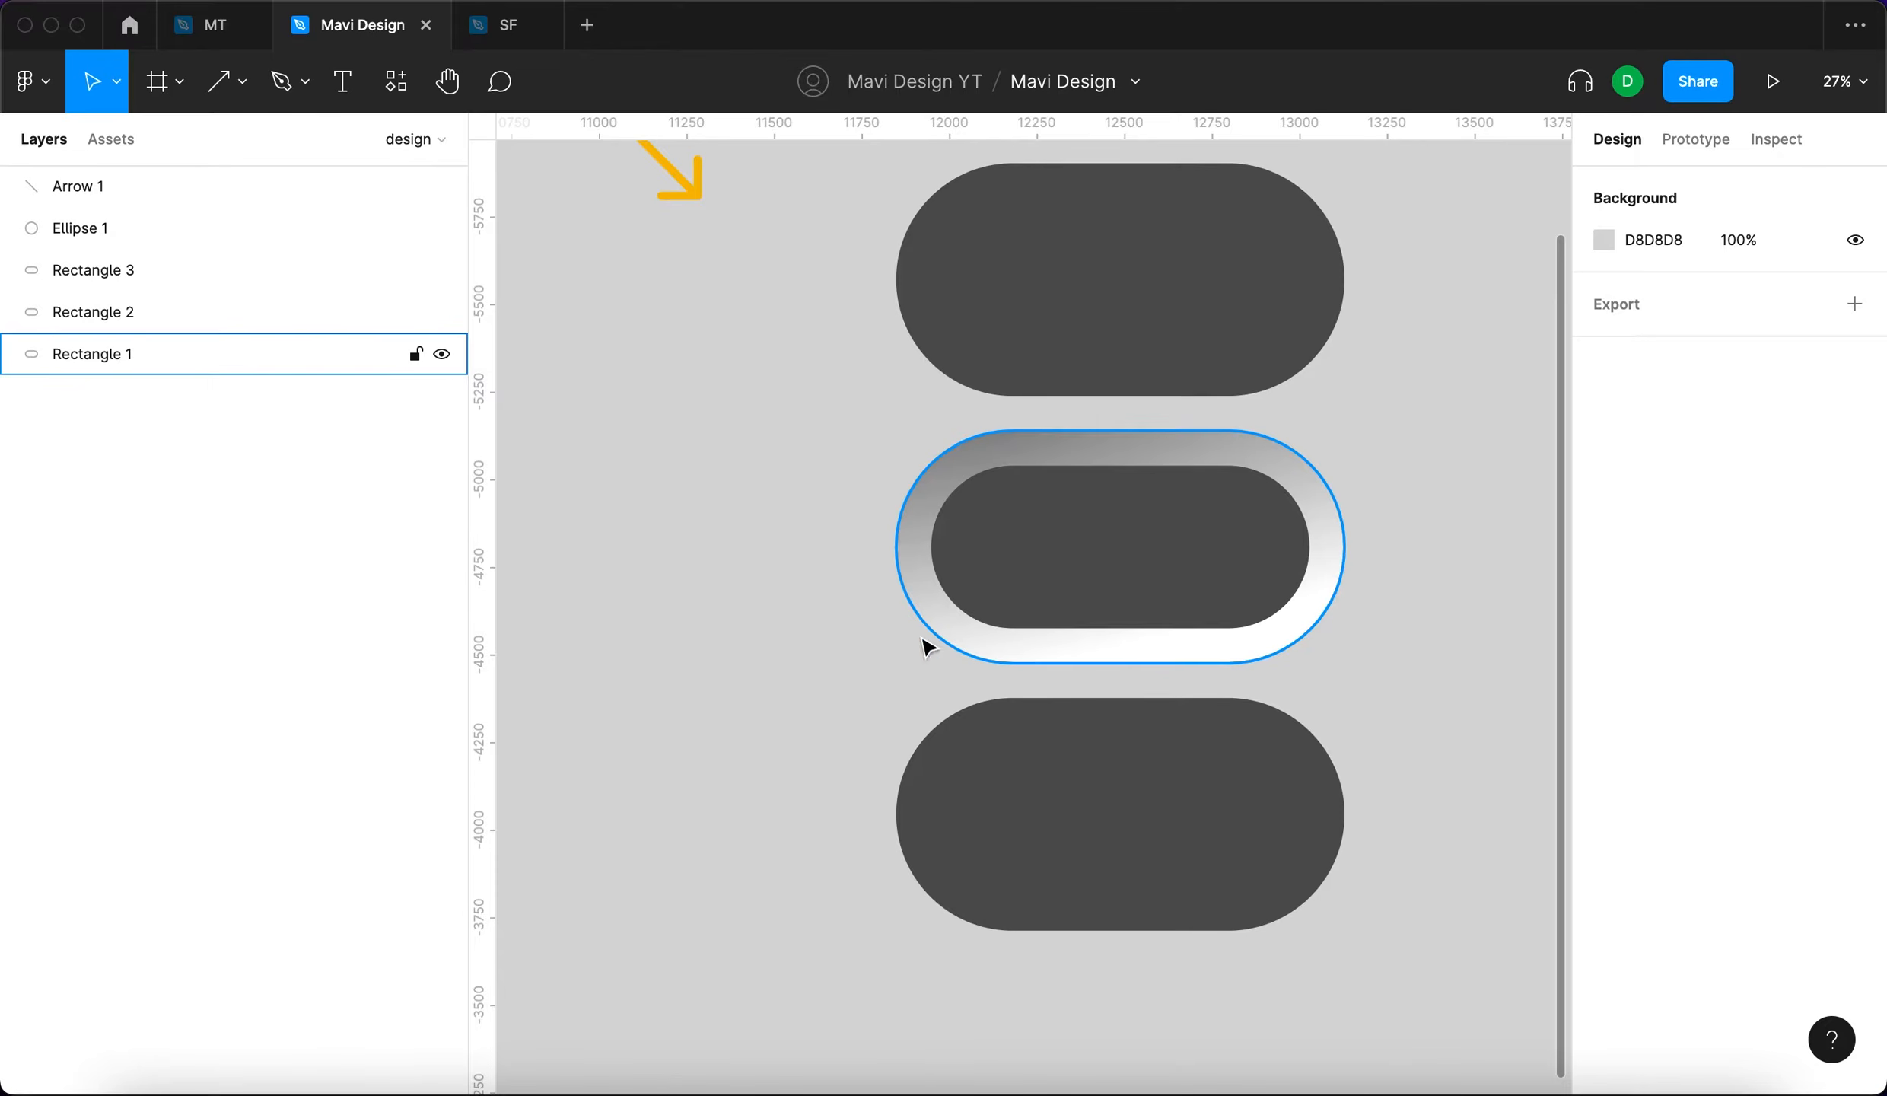
# Resize the upper copy to 1080 by 464 and move it into the opening of the ringed pill.
pyautogui.click(1200, 298)
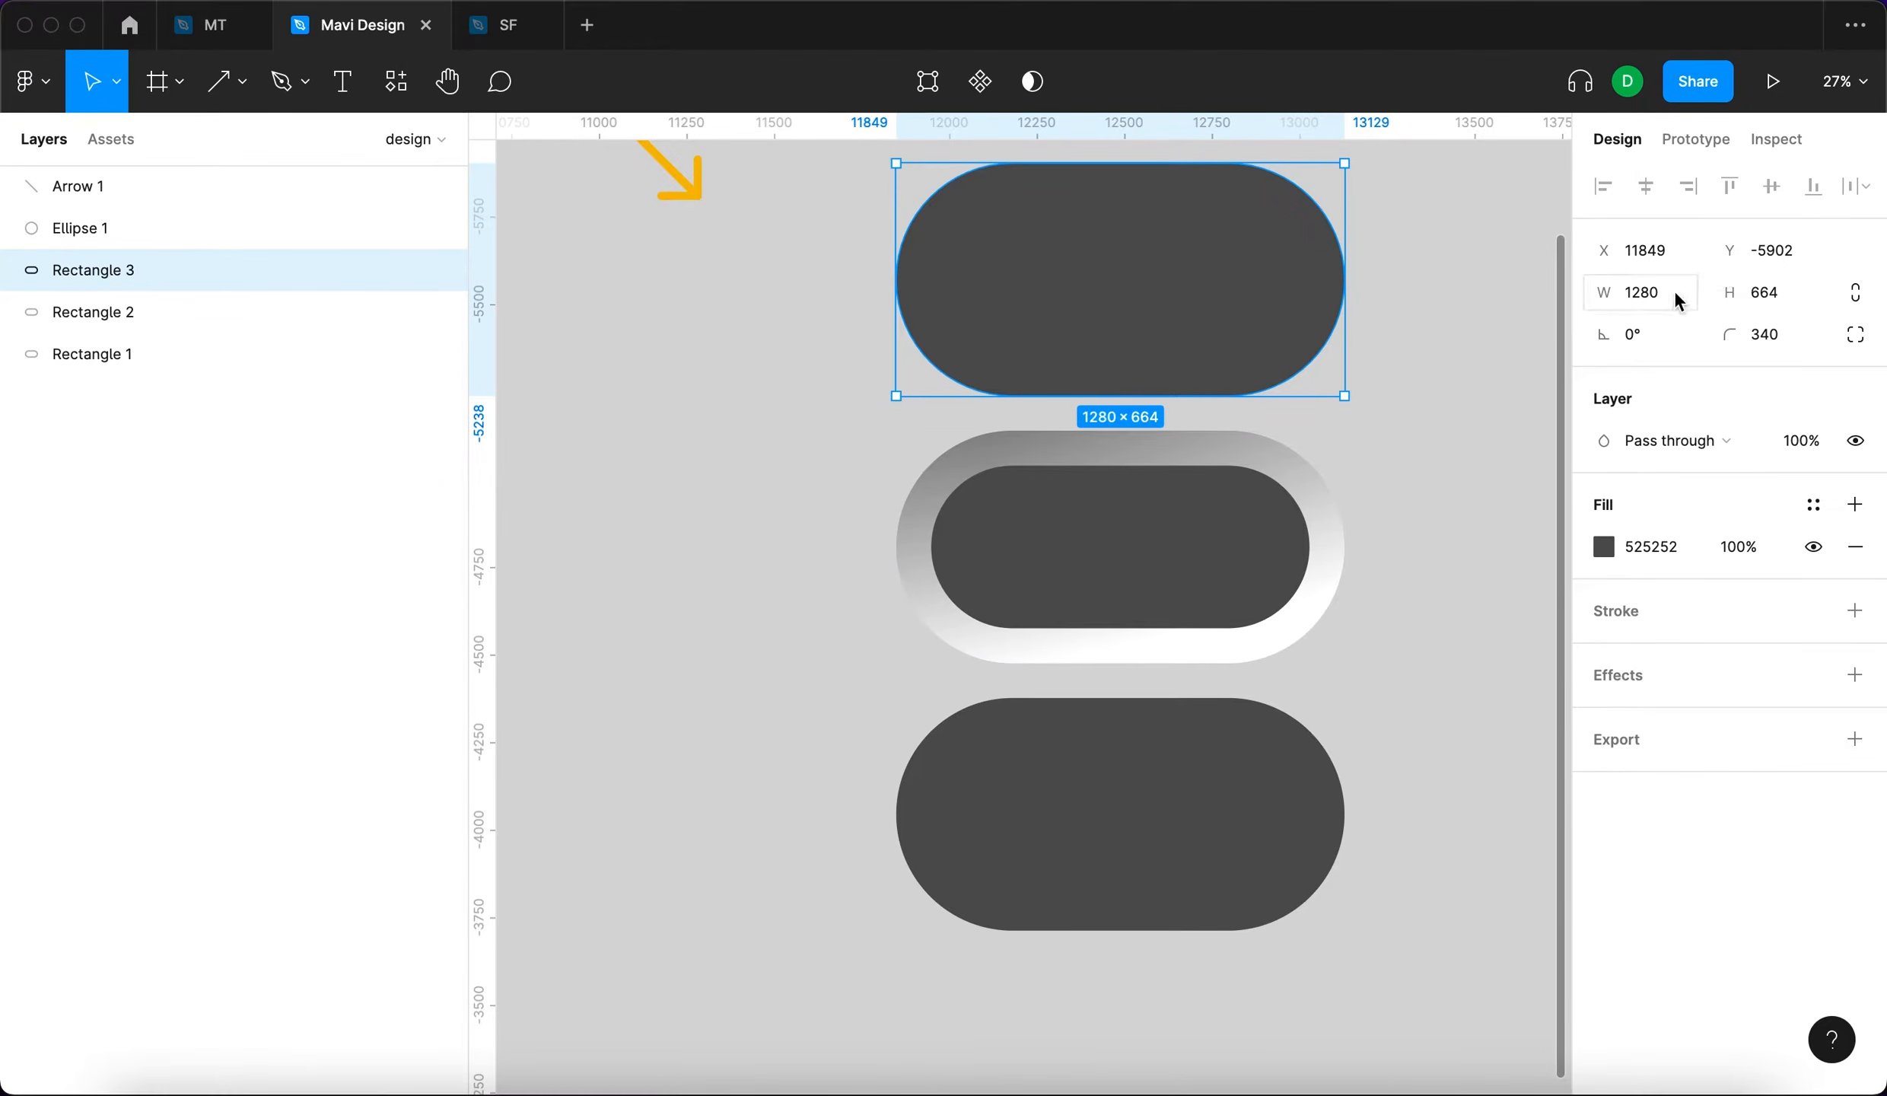
pyautogui.click(1639, 290)
pyautogui.press('BackSpace')
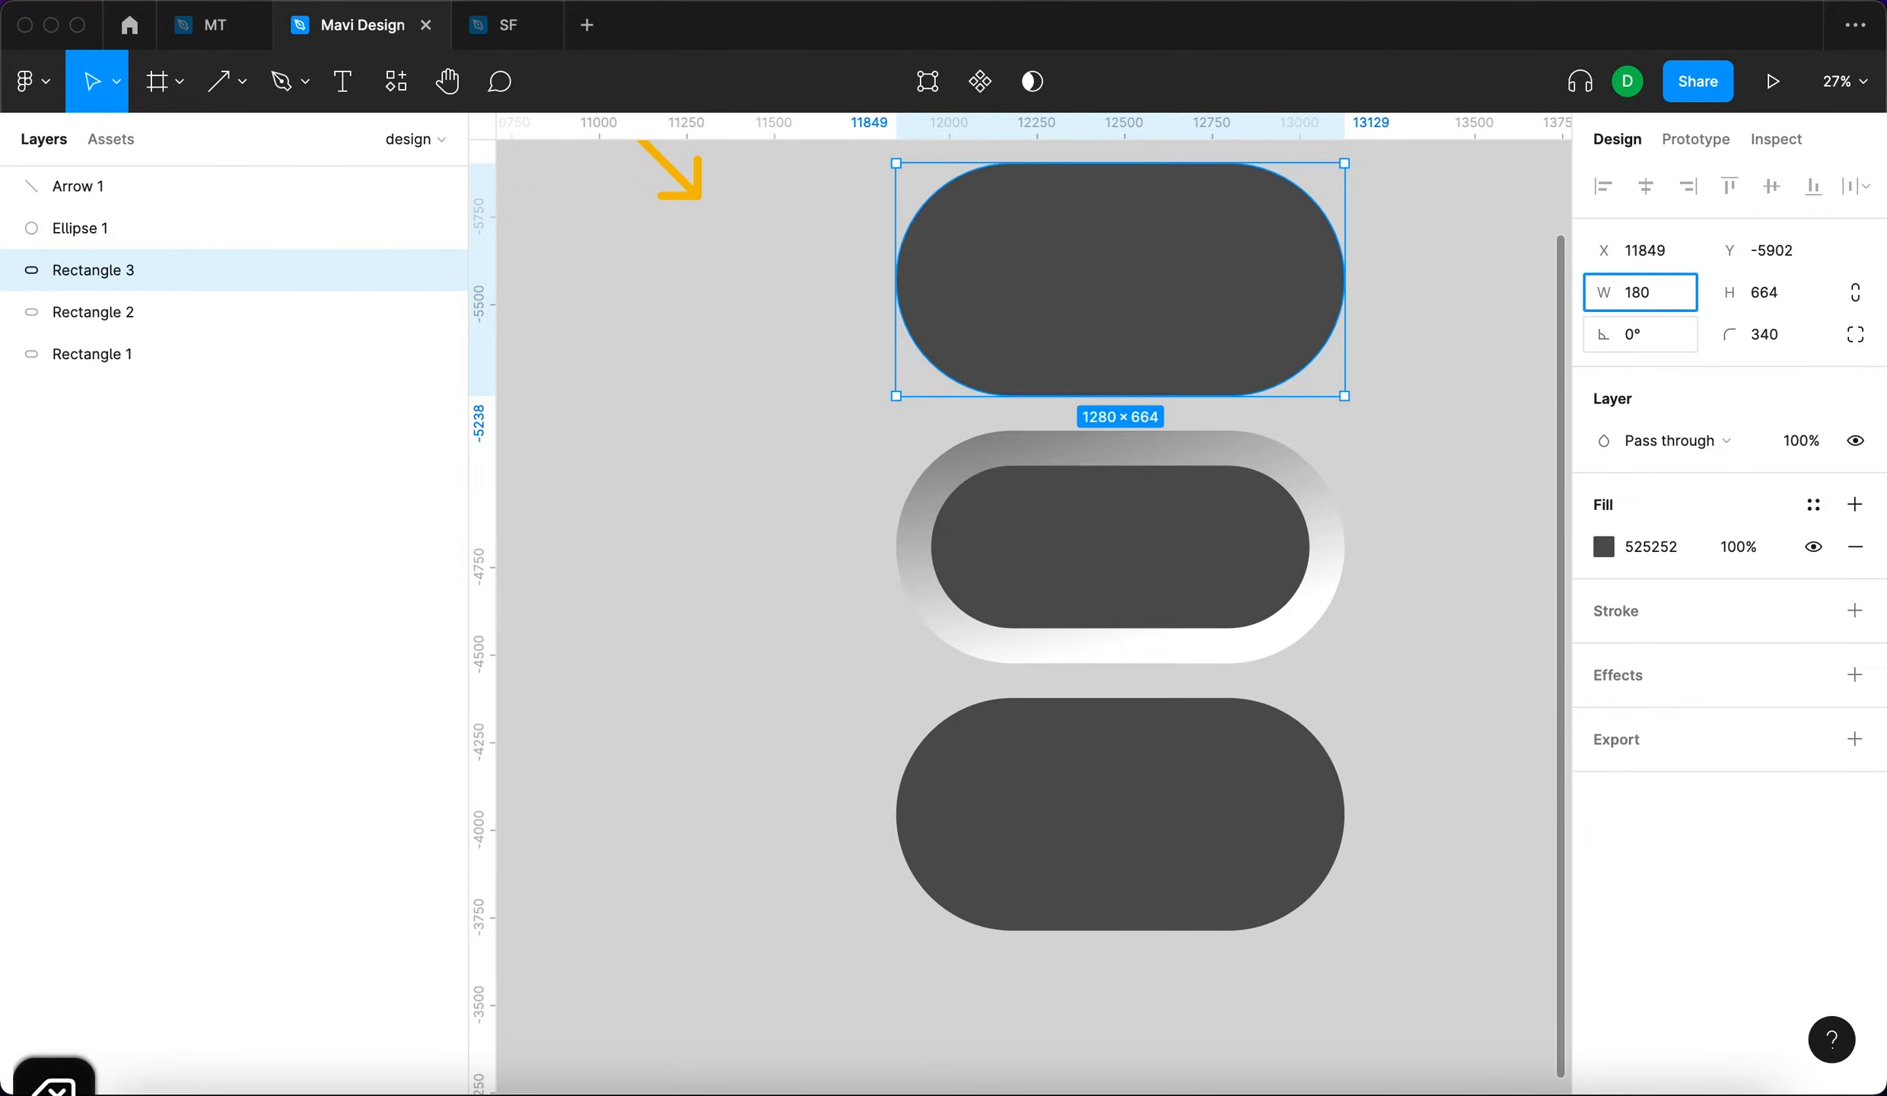
pyautogui.write('0')
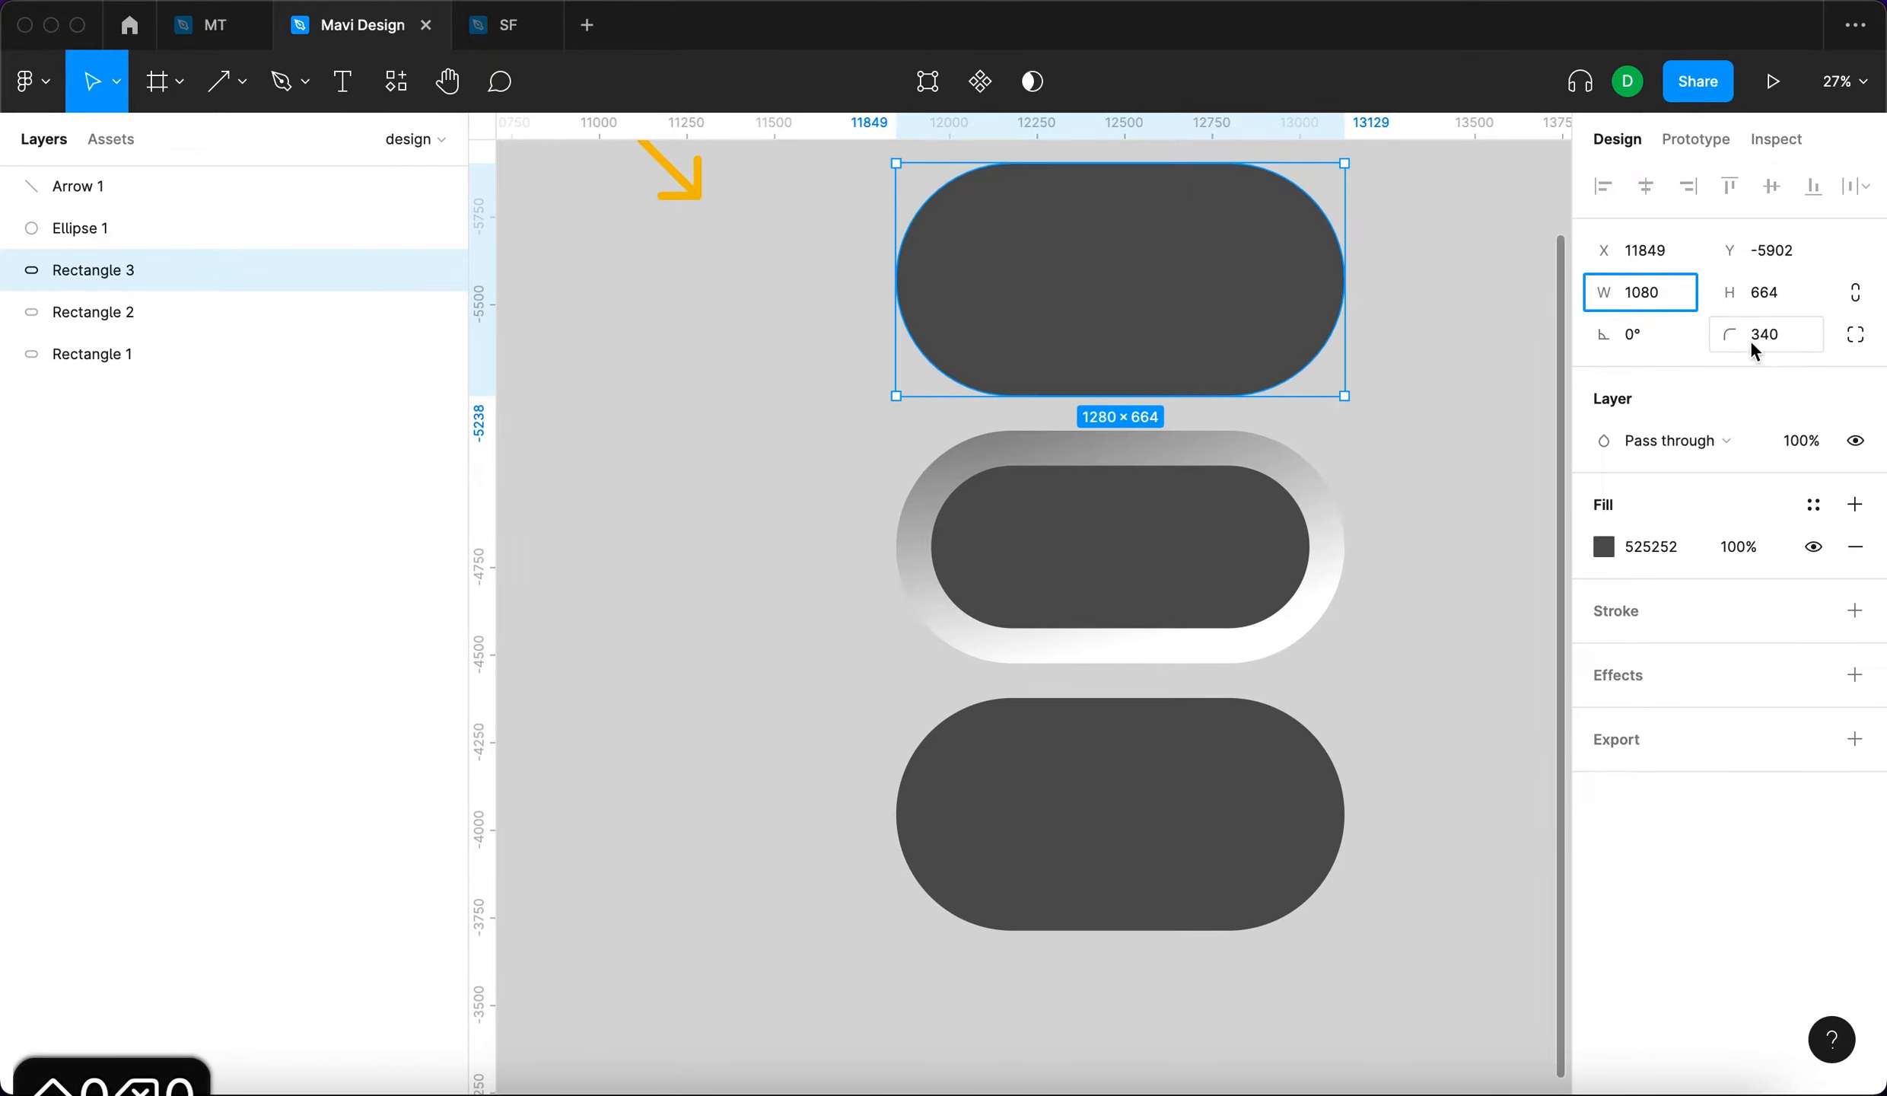
pyautogui.click(1762, 301)
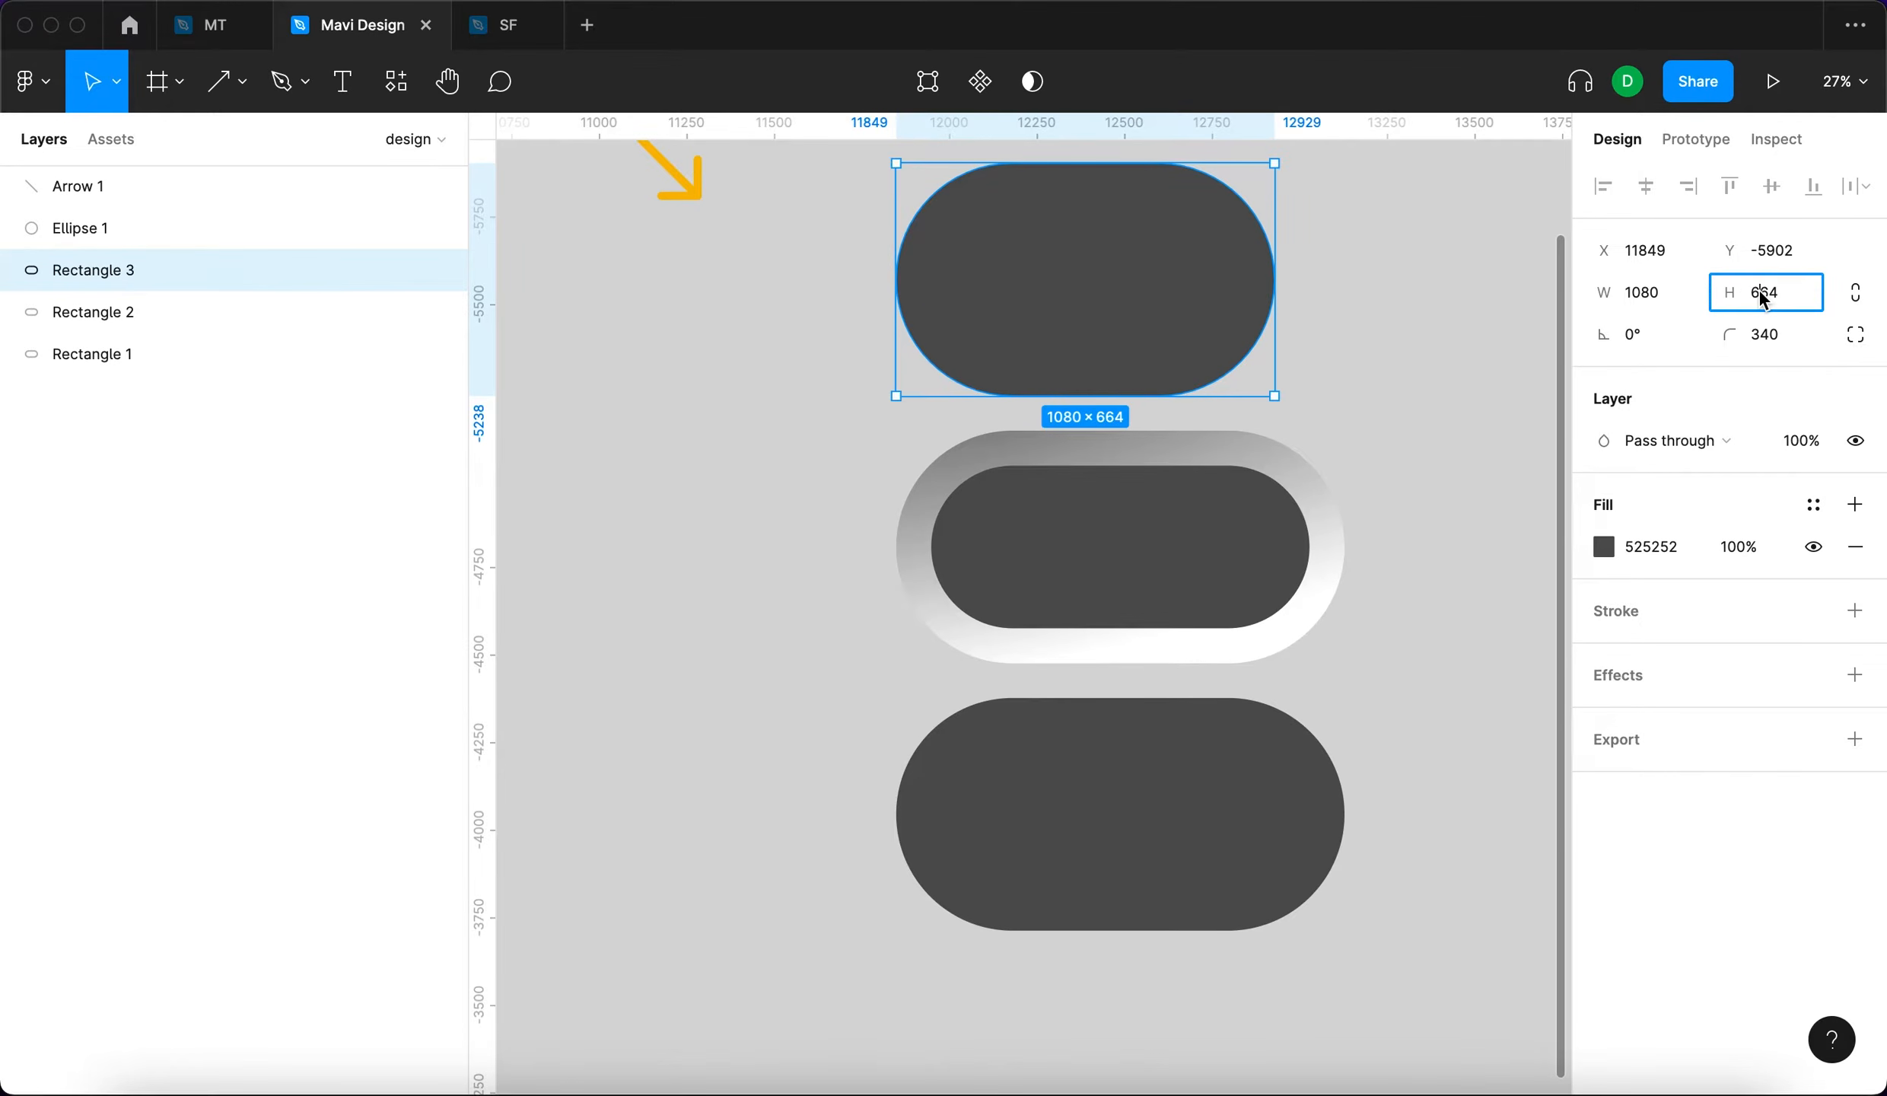
pyautogui.press('BackSpace')
pyautogui.write('4')
pyautogui.press('Return')
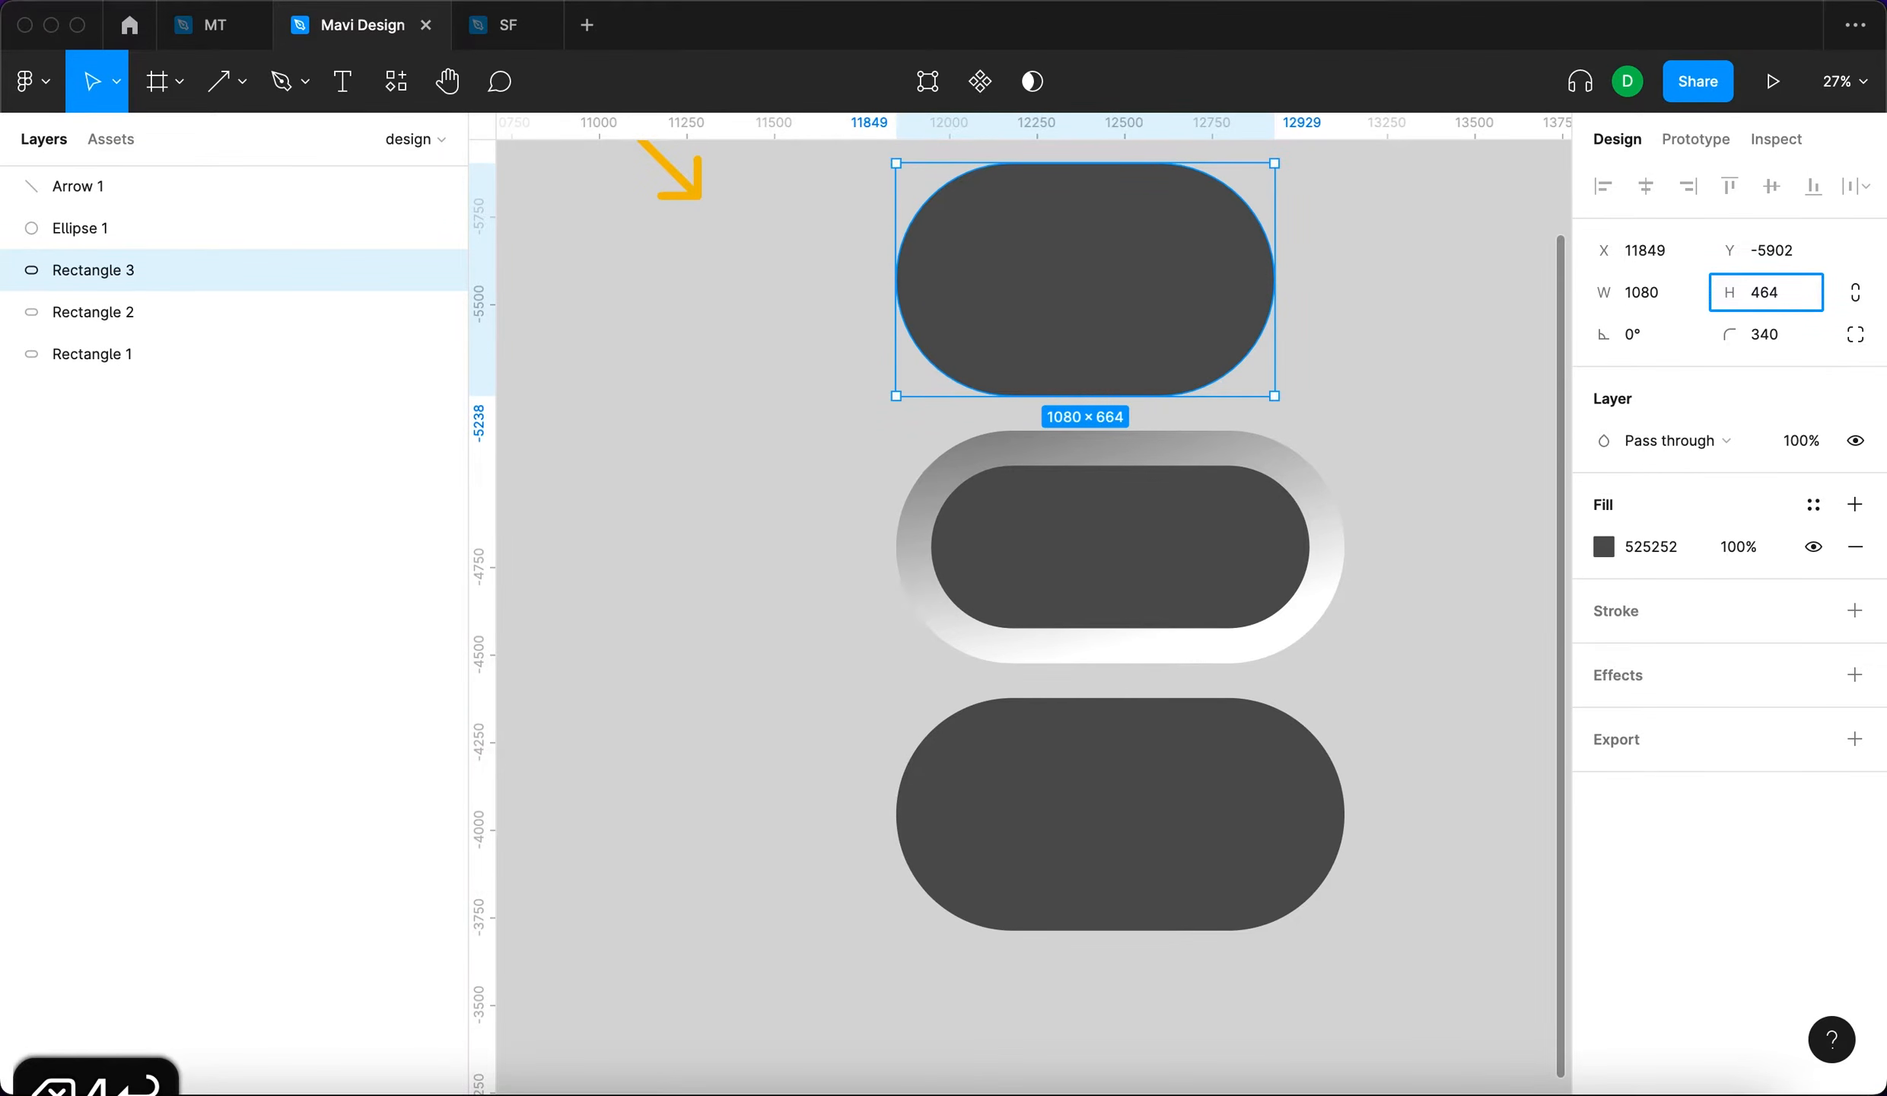
pyautogui.moveTo(1030, 221); pyautogui.dragTo(1065, 523)
# Replace the inner pill's fill with a black stroke 13 thick, aligned to the outside.
pyautogui.scroll(3, 1065, 523)
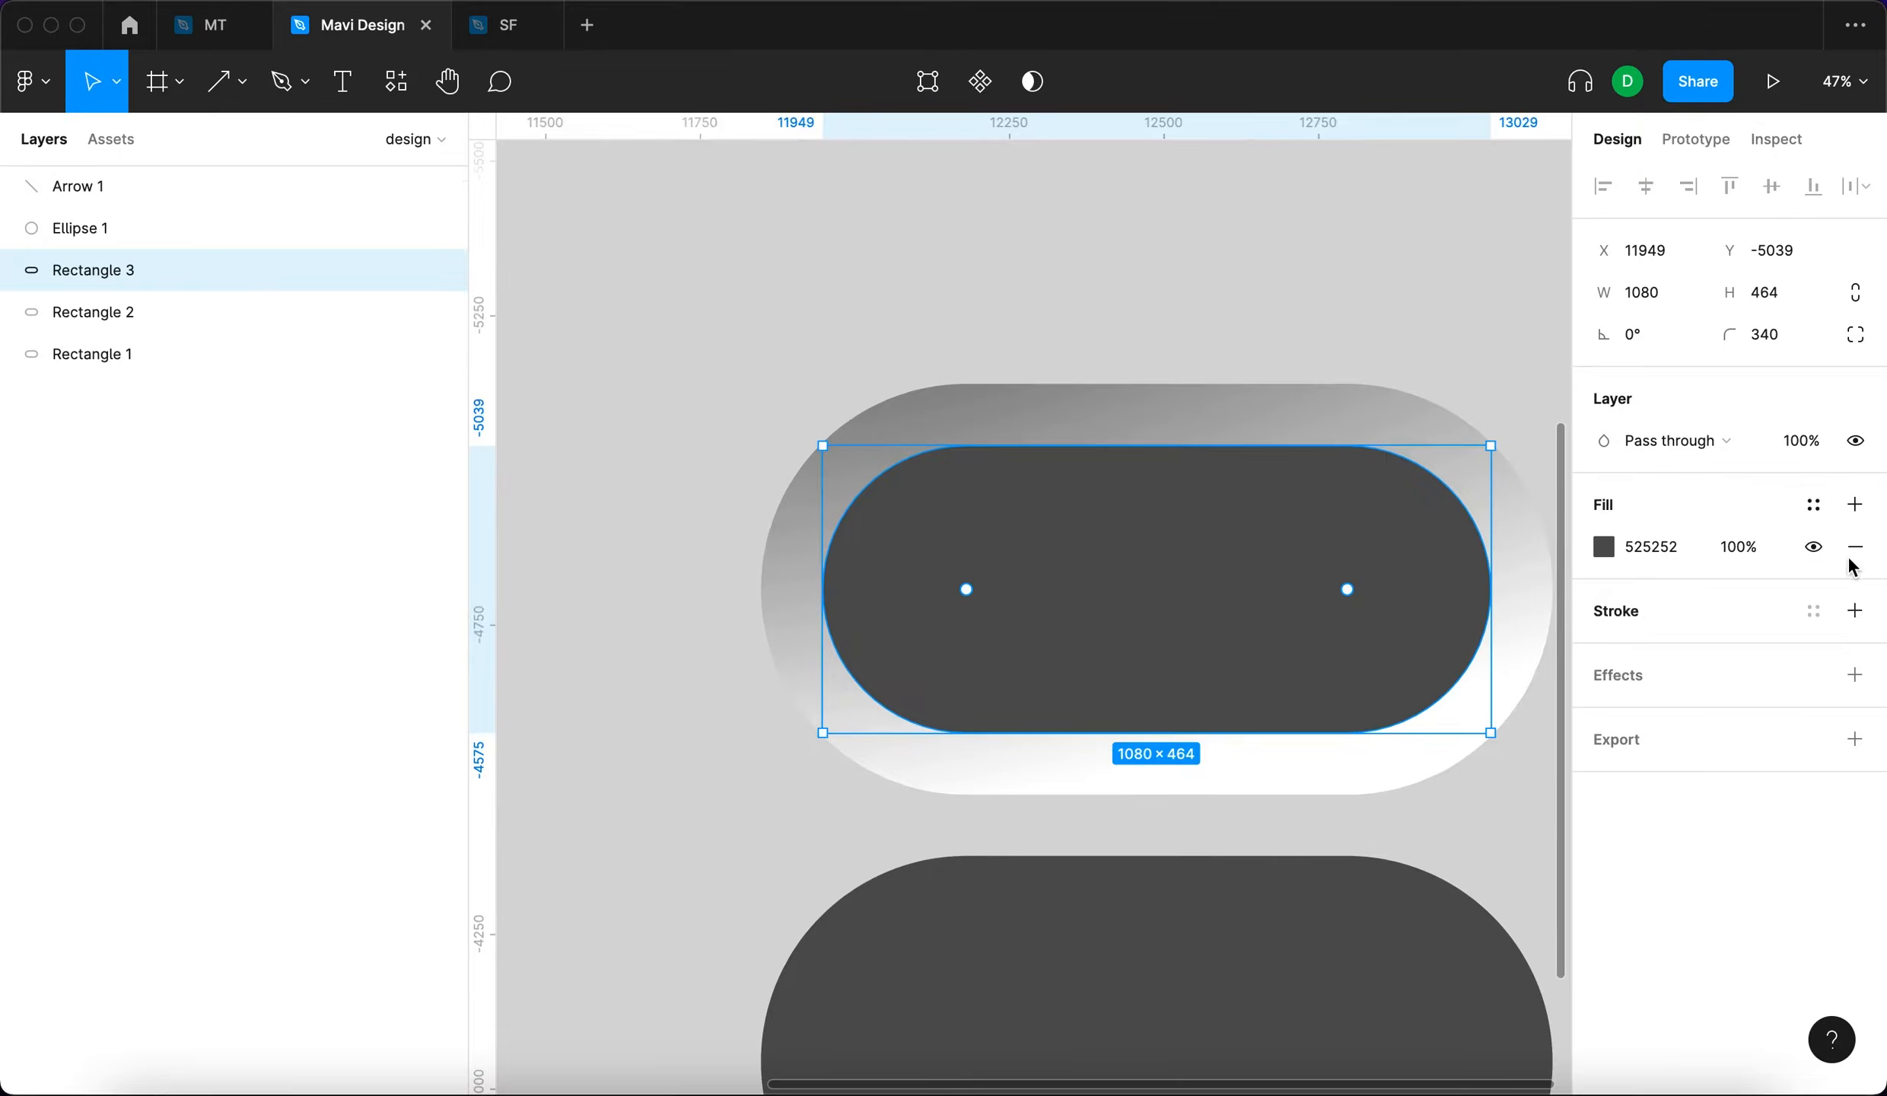
pyautogui.click(1855, 548)
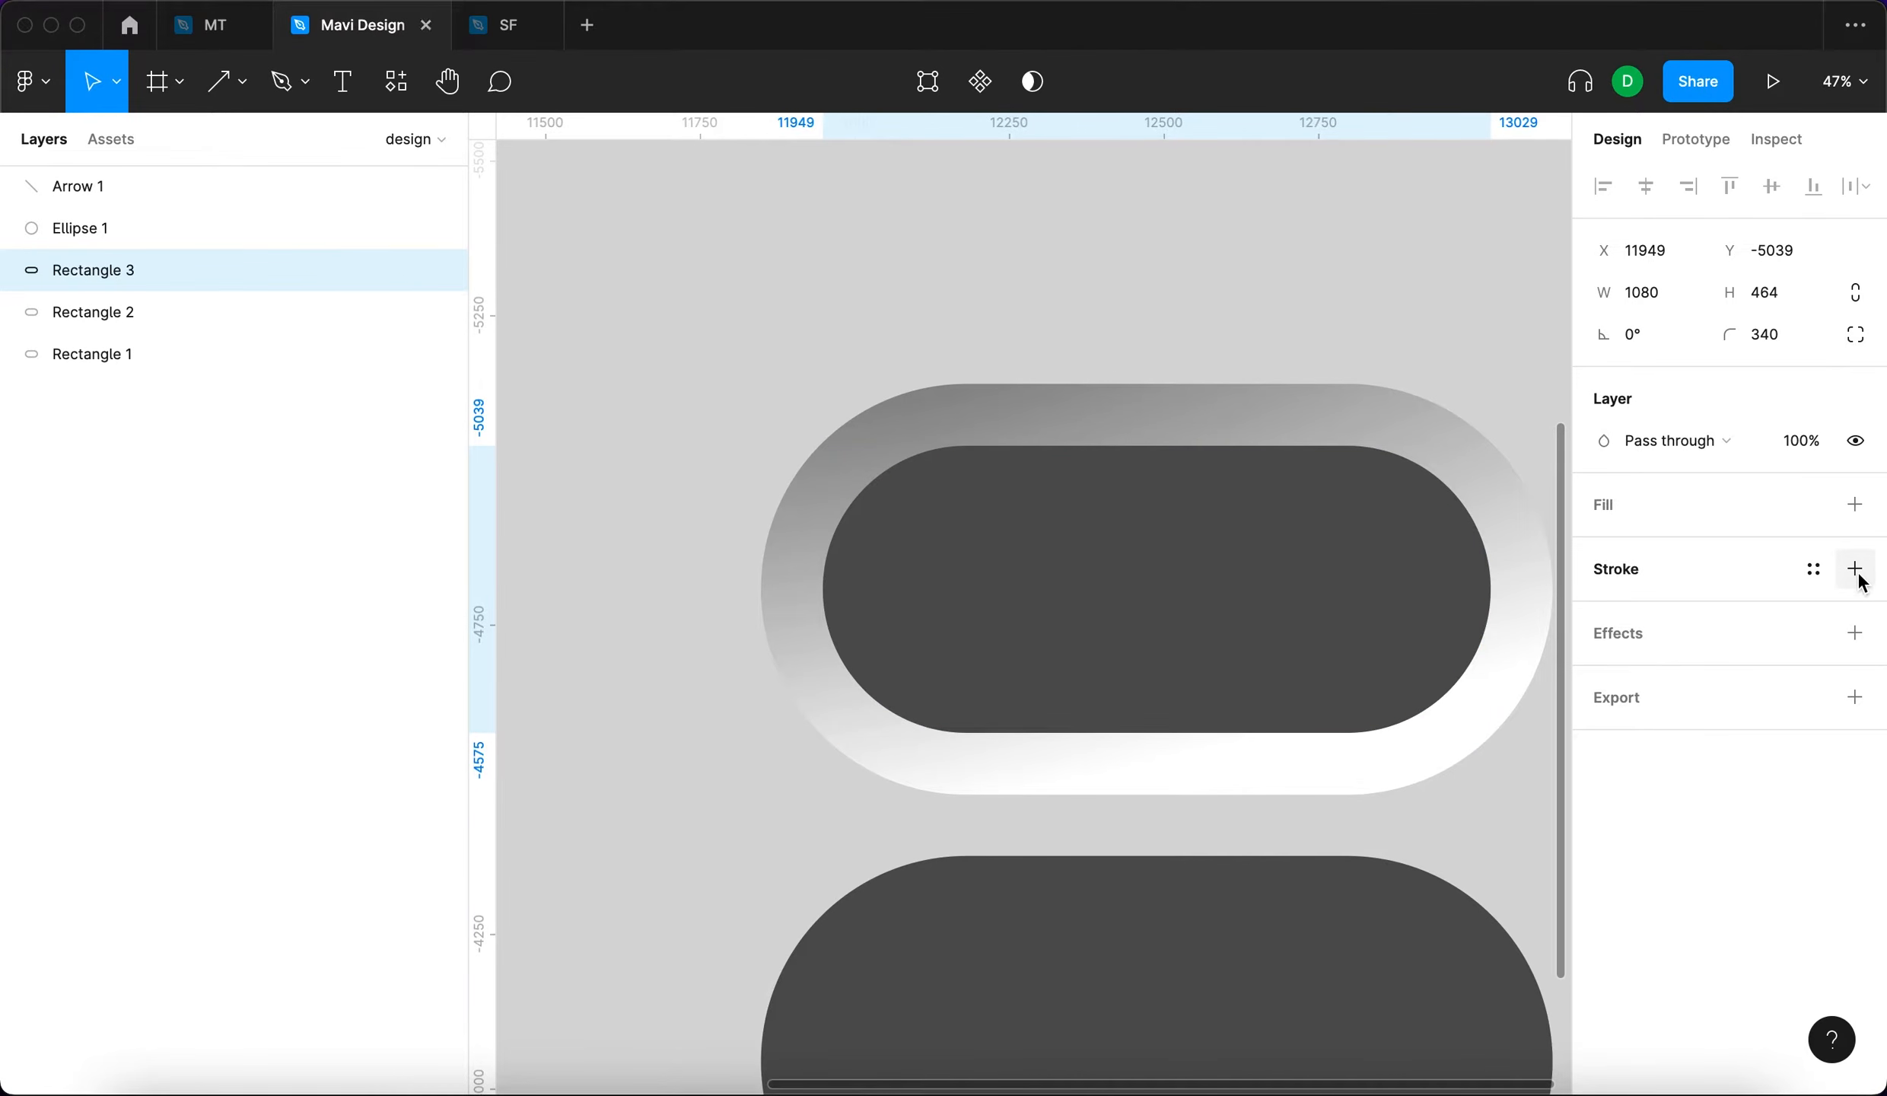
pyautogui.click(1855, 569)
pyautogui.click(1754, 652)
pyautogui.press('Up')
pyautogui.press('Up')
pyautogui.press('Up')
pyautogui.press('Up')
pyautogui.press('Up')
pyautogui.press('Up')
pyautogui.press('Up')
pyautogui.press('Up')
pyautogui.press('Up')
pyautogui.press('Up')
pyautogui.press('Up')
pyautogui.press('Up')
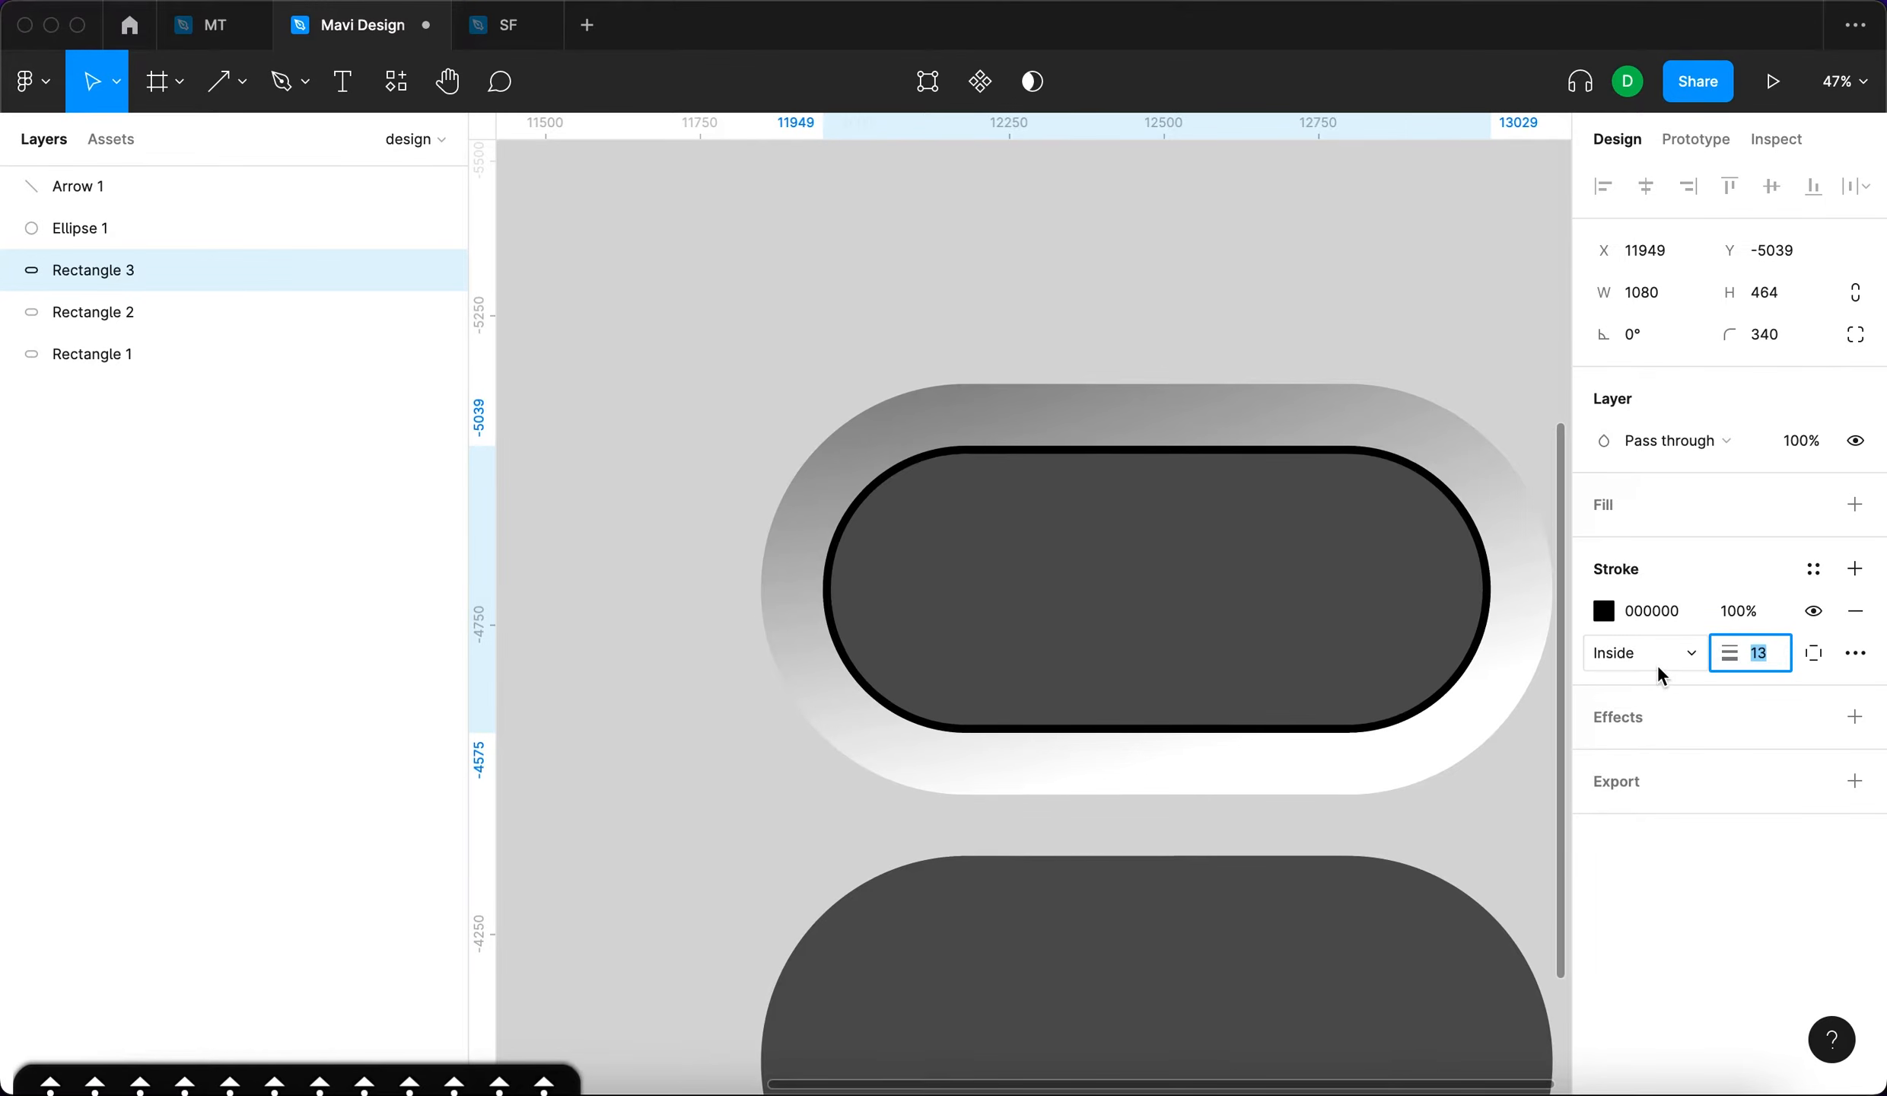
pyautogui.click(1650, 659)
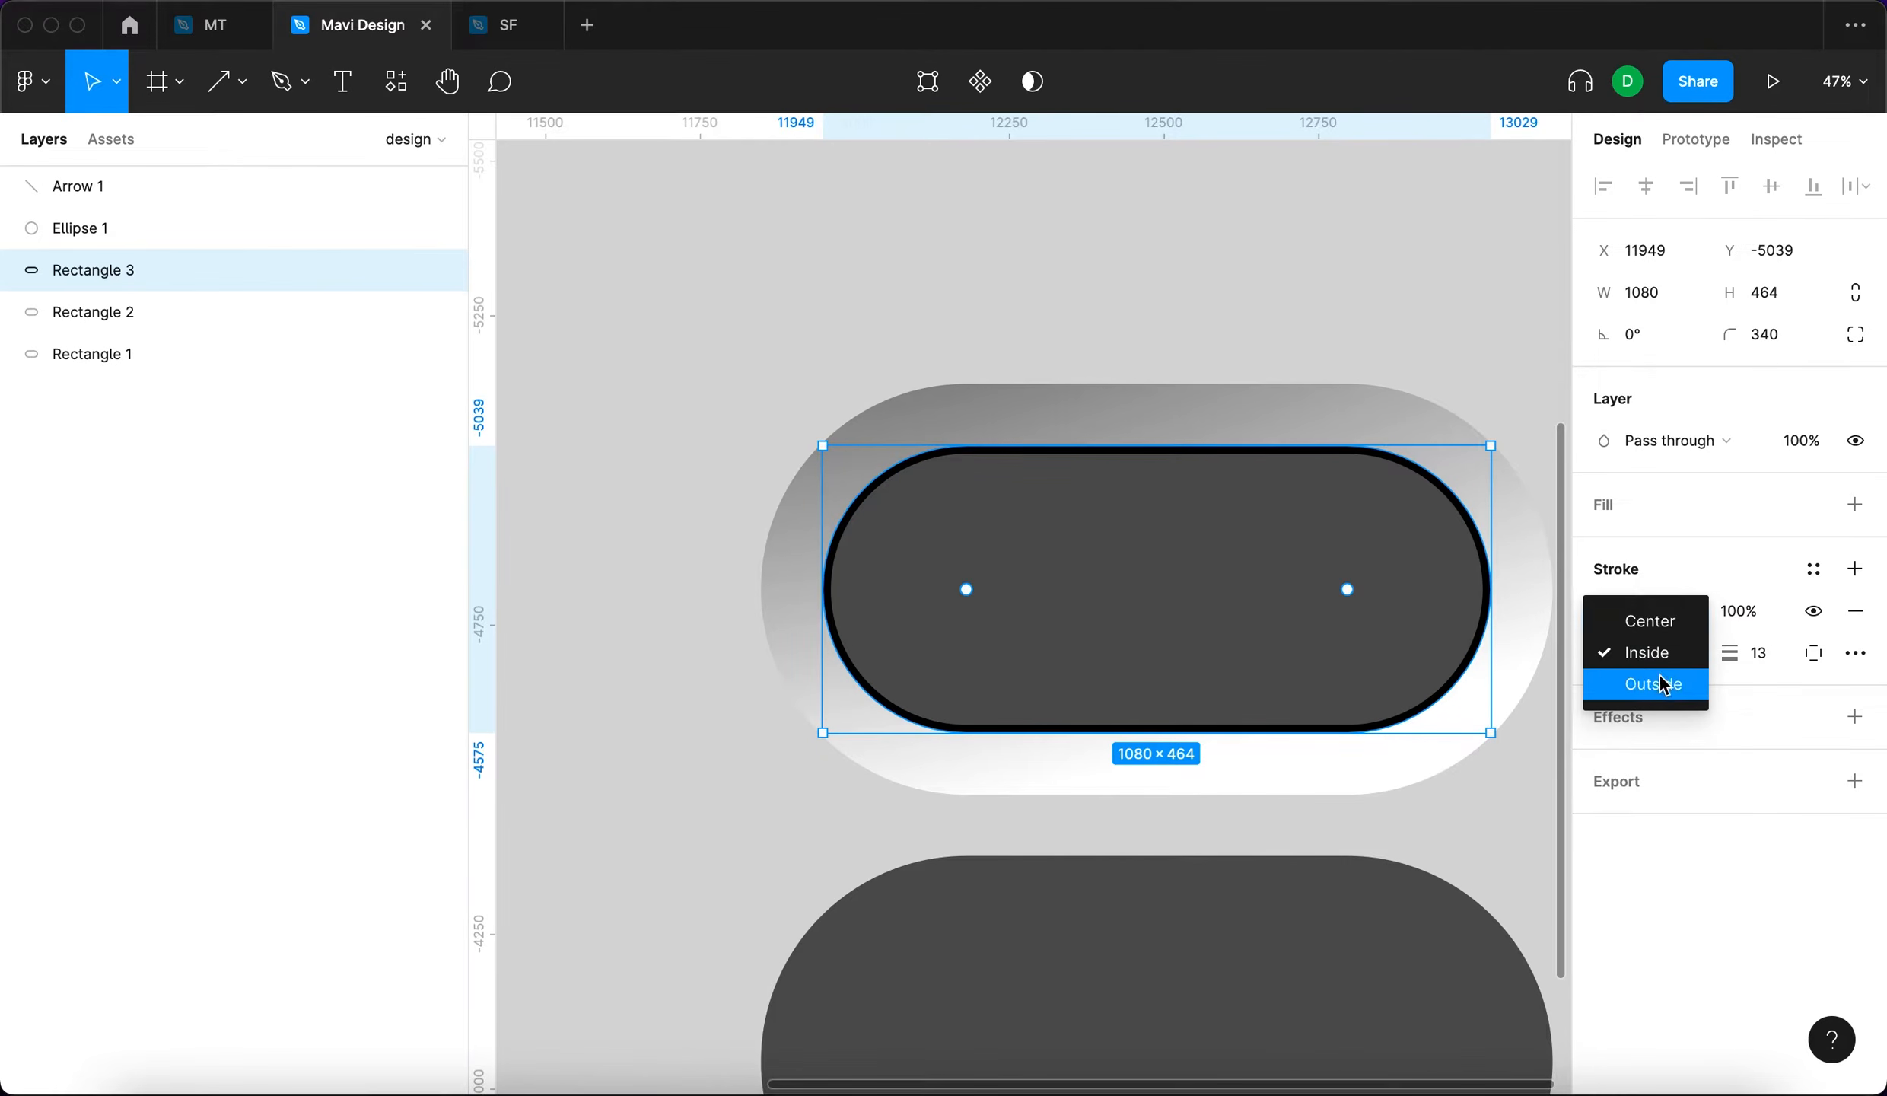
pyautogui.click(1657, 684)
# Replace the lower pill's fill with a black stroke 13 thick, aligned to the inside.
pyautogui.scroll(-4, 1216, 305)
pyautogui.hscroll(2, 1216, 304)
pyautogui.click(1187, 666)
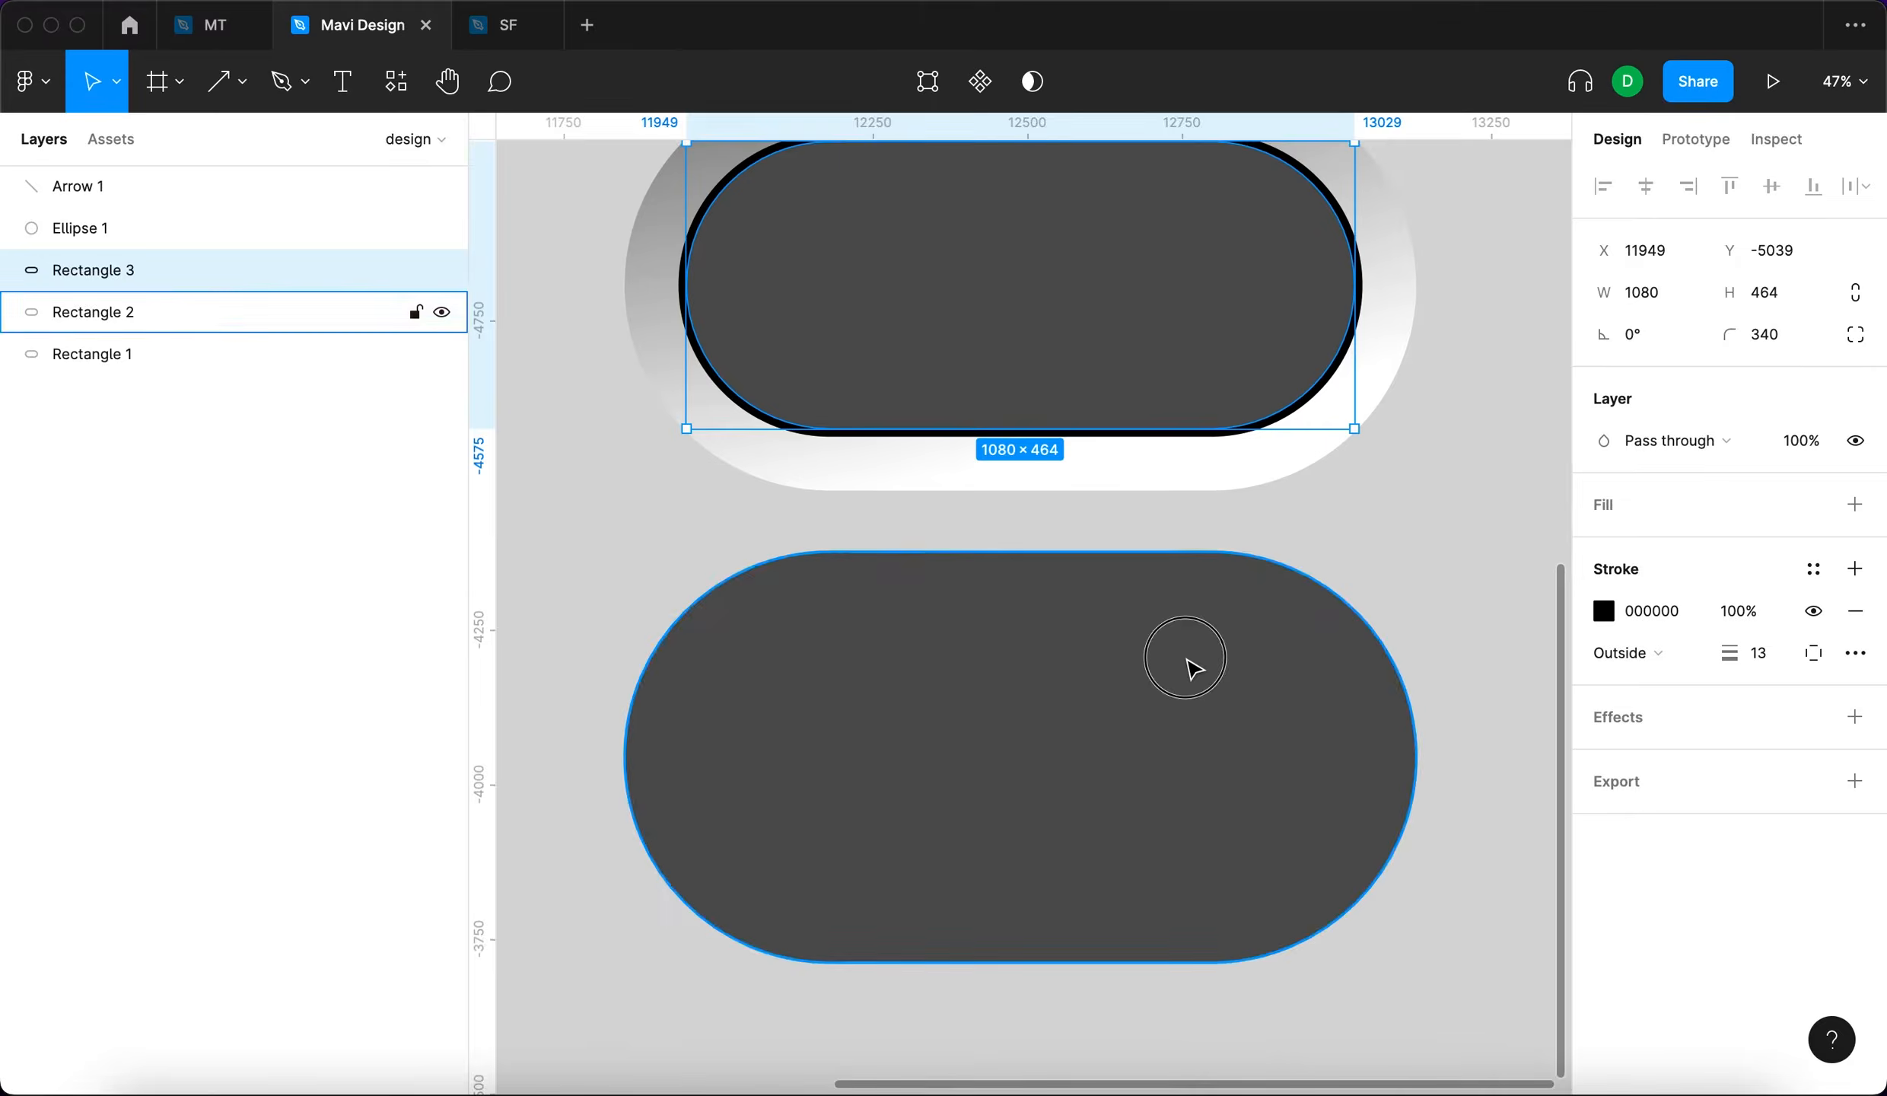
pyautogui.click(1855, 546)
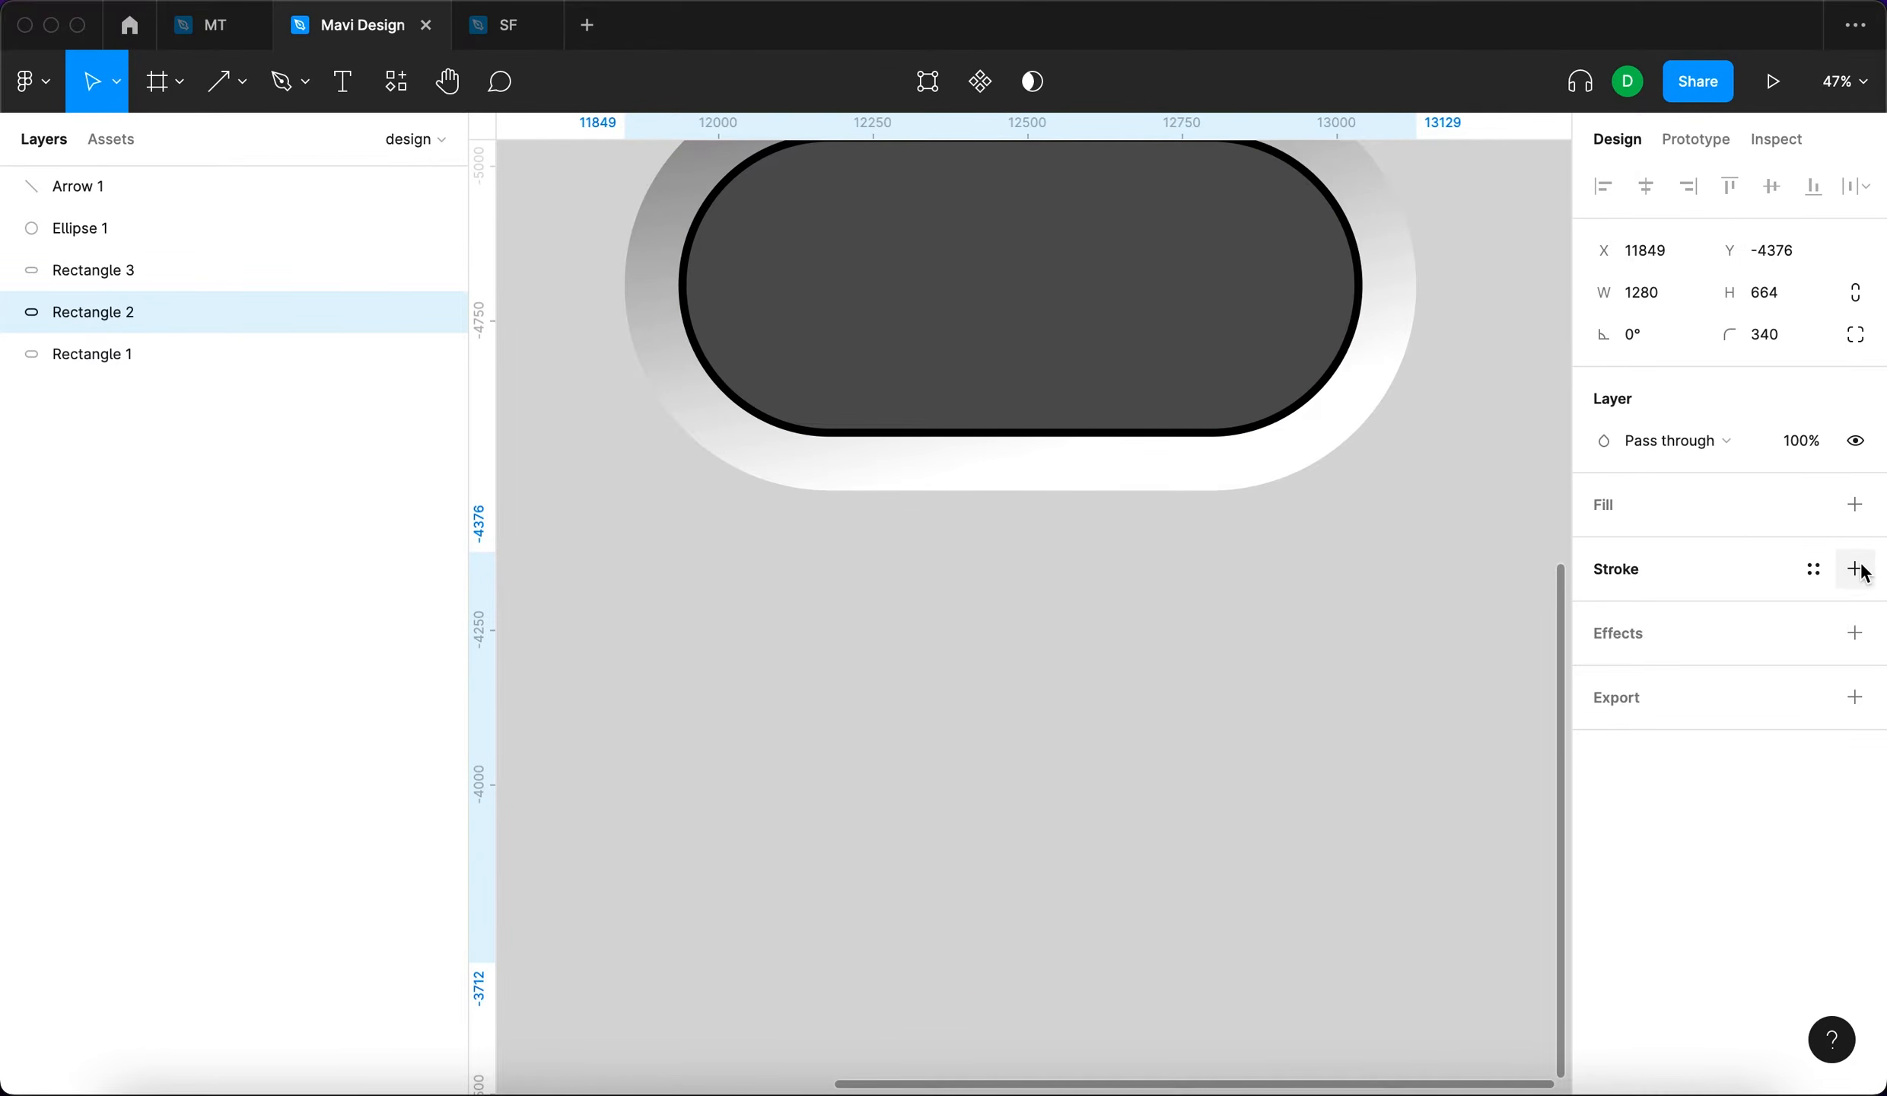
pyautogui.click(1855, 567)
pyautogui.click(1658, 652)
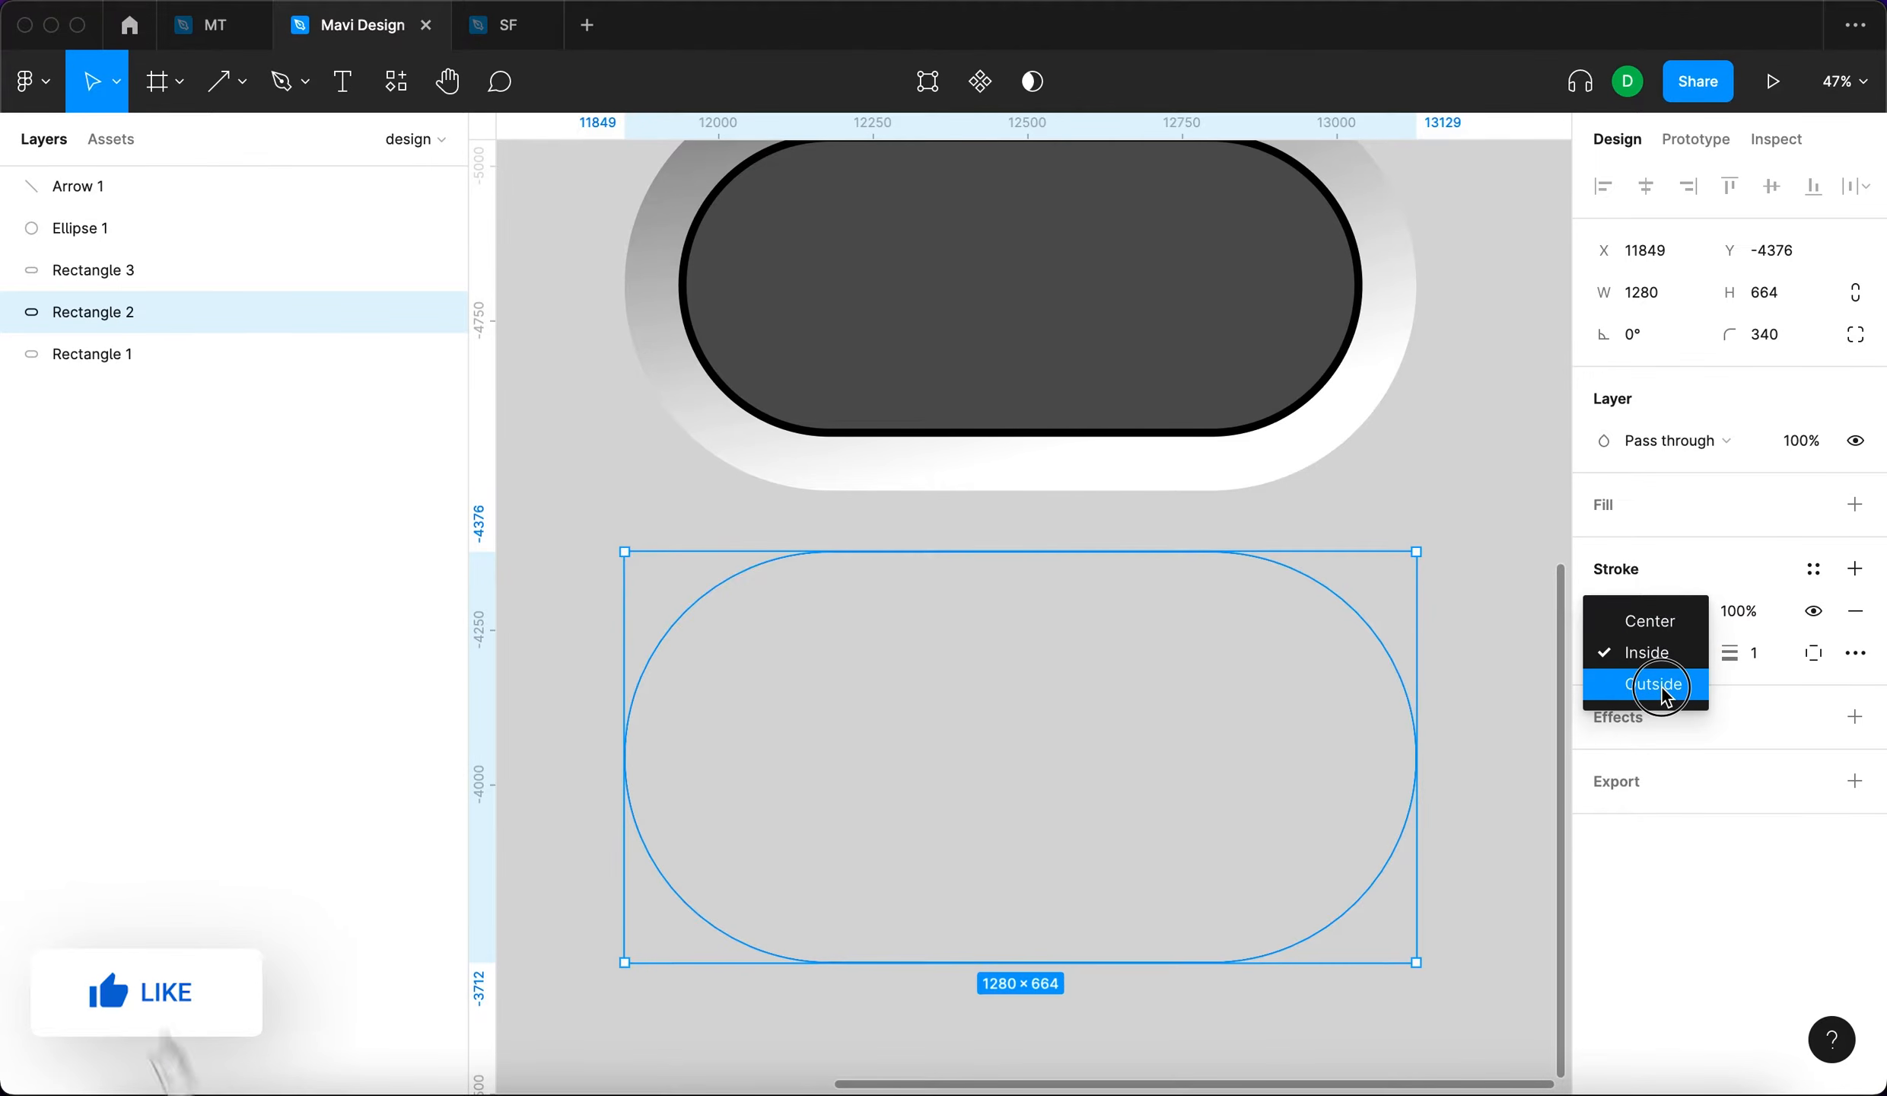
pyautogui.click(1660, 652)
pyautogui.click(1758, 655)
pyautogui.write('13')
pyautogui.press('Return')
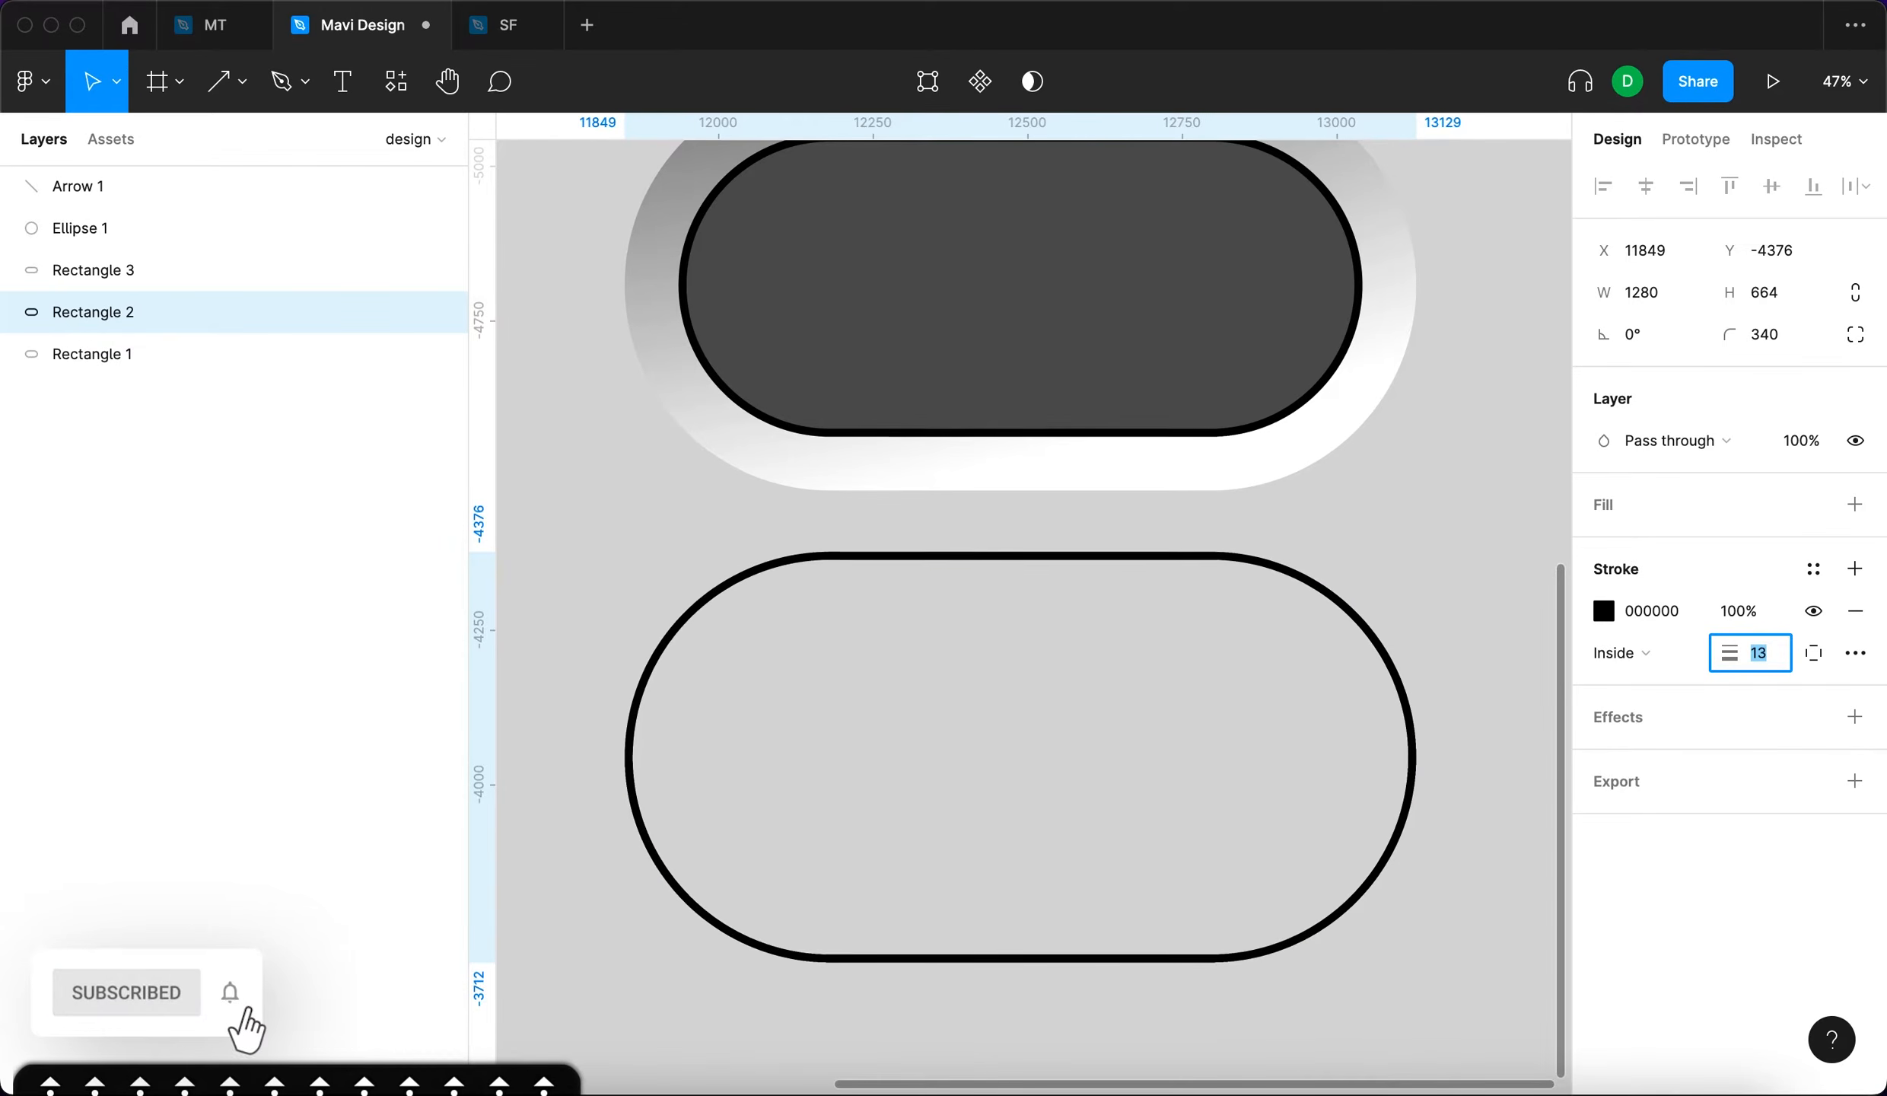
# Move the lower outlined pill up so it sits exactly on the outer edge of the ring.
pyautogui.click(1298, 430)
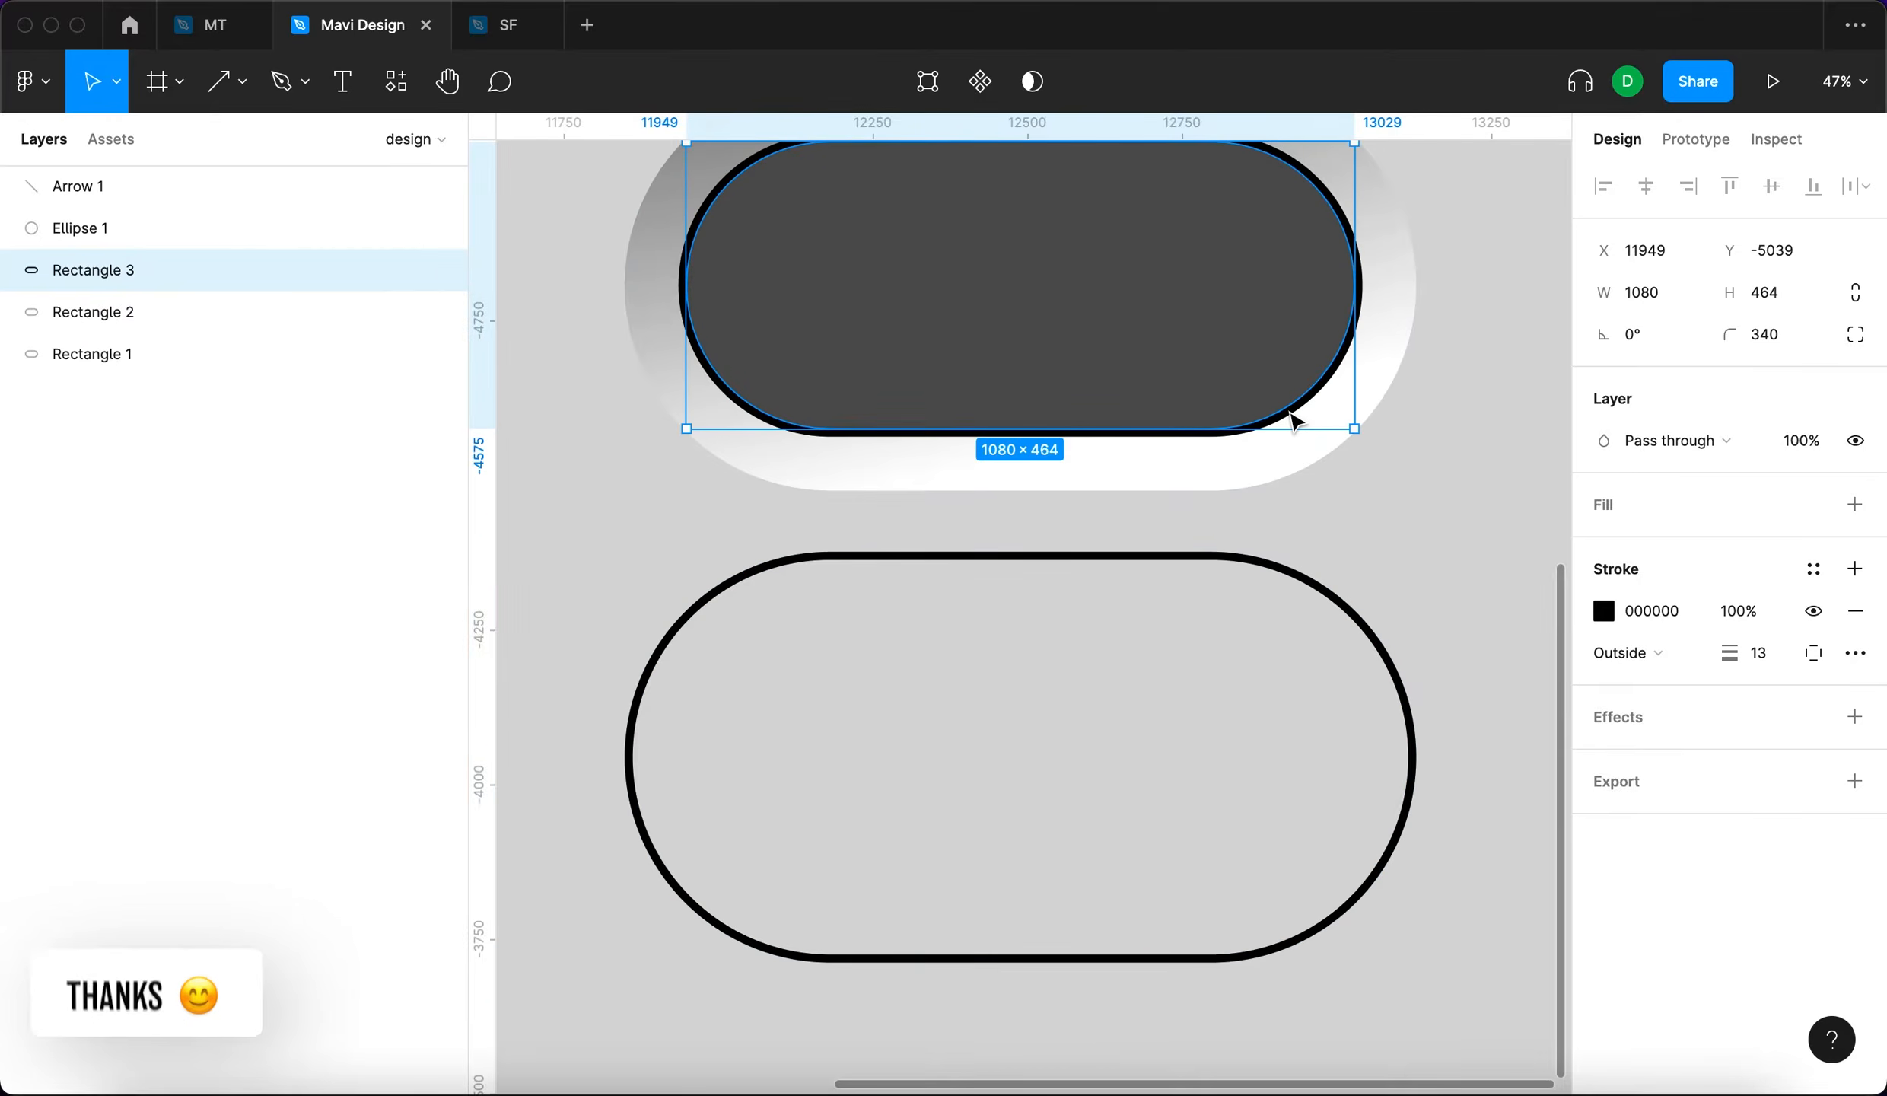
pyautogui.click(1292, 837)
pyautogui.click(1412, 793)
pyautogui.moveTo(1215, 892); pyautogui.dragTo(1226, 403)
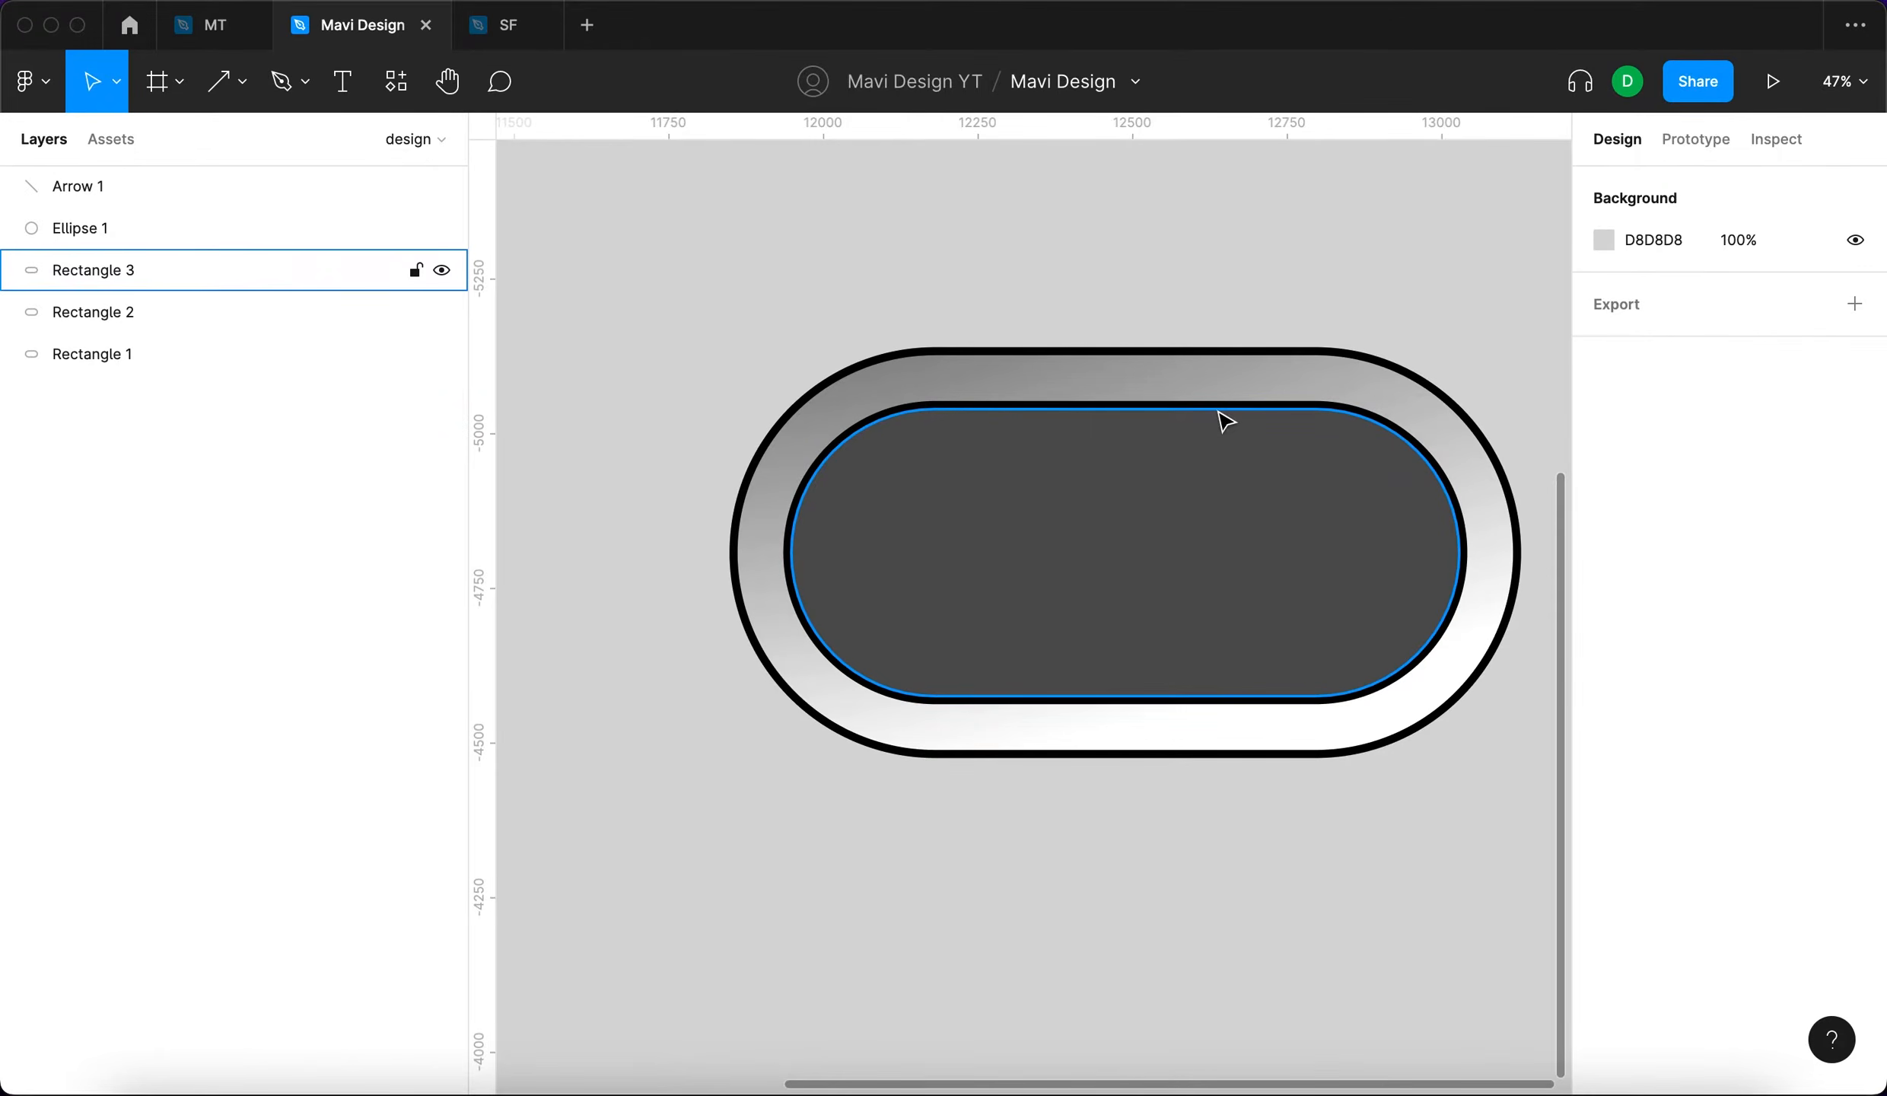
pyautogui.click(1224, 419)
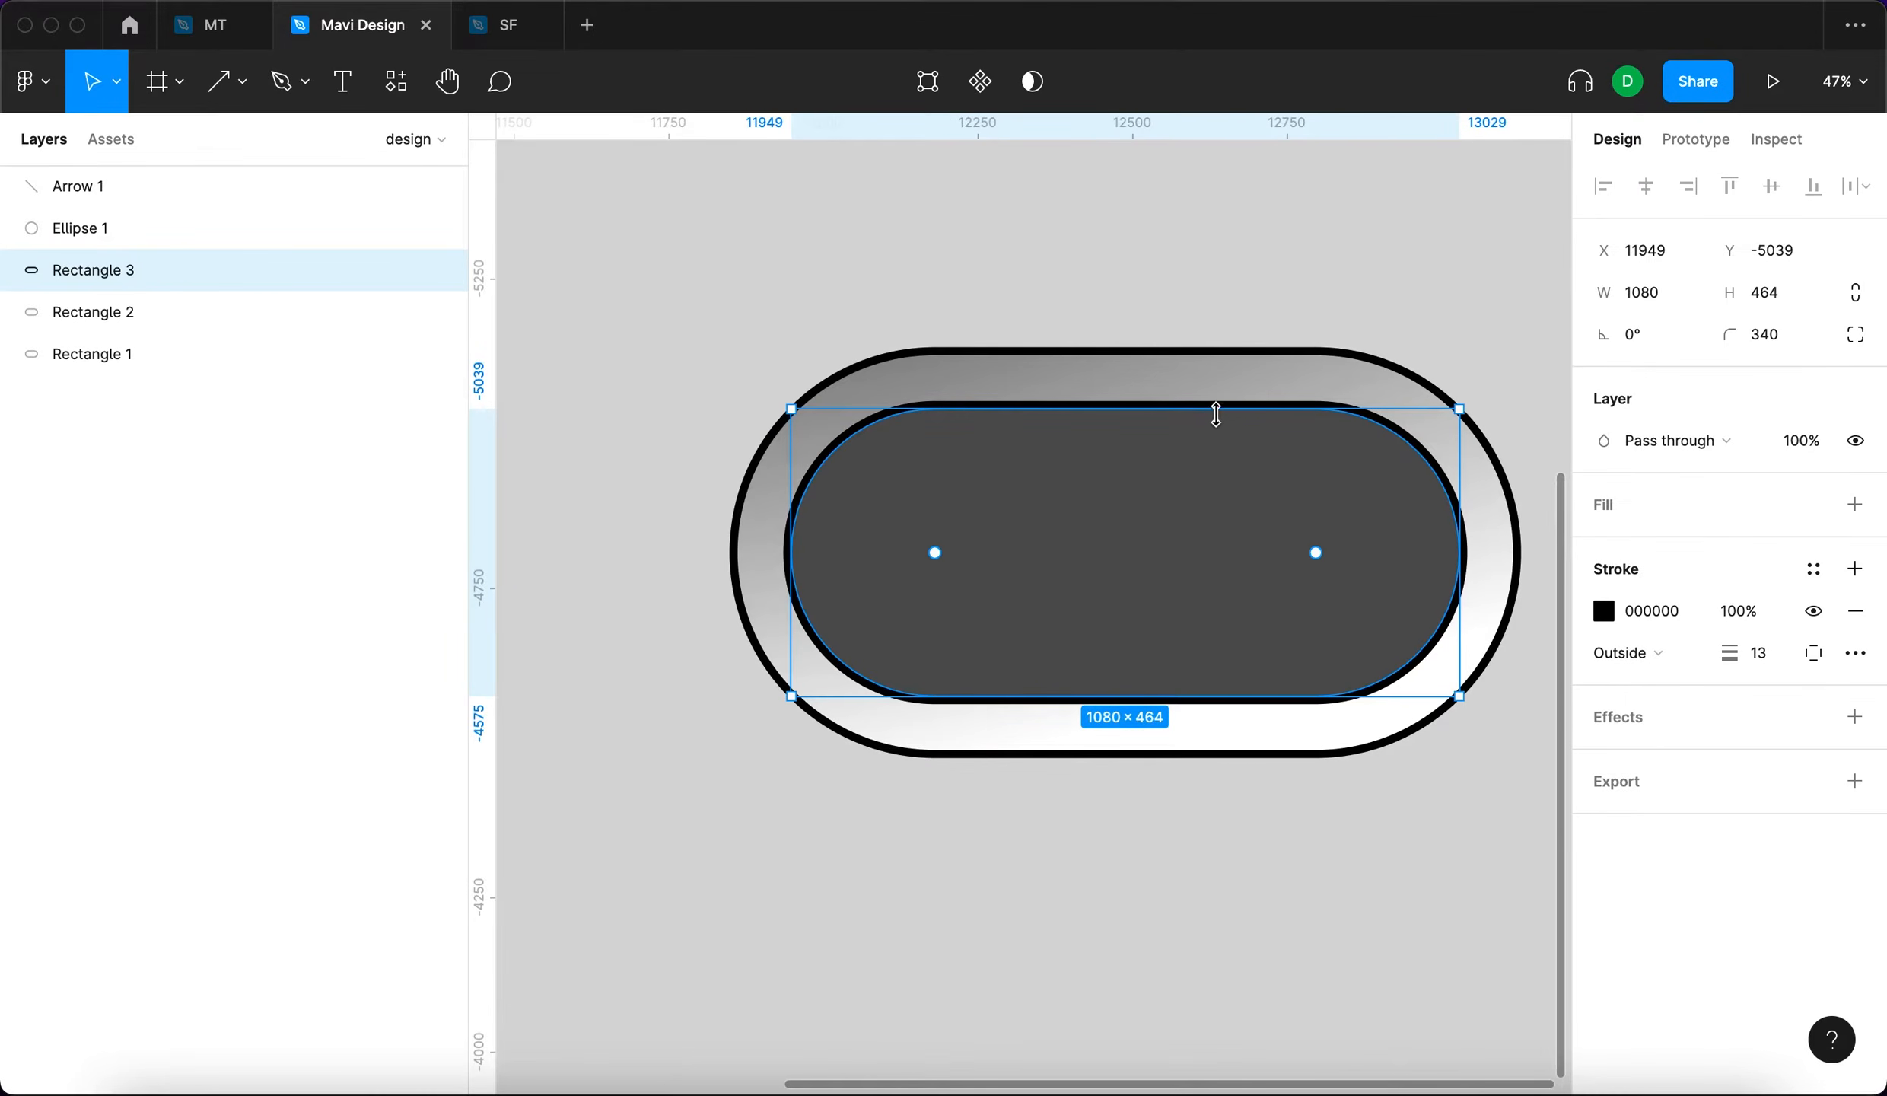
pyautogui.moveTo(1204, 551); pyautogui.dragTo(1066, 429)
pyautogui.press('super+z')
# Change the outer outline's stroke to a linear gradient from black at the upper edge to white at the lower edge.
pyautogui.click(1073, 354)
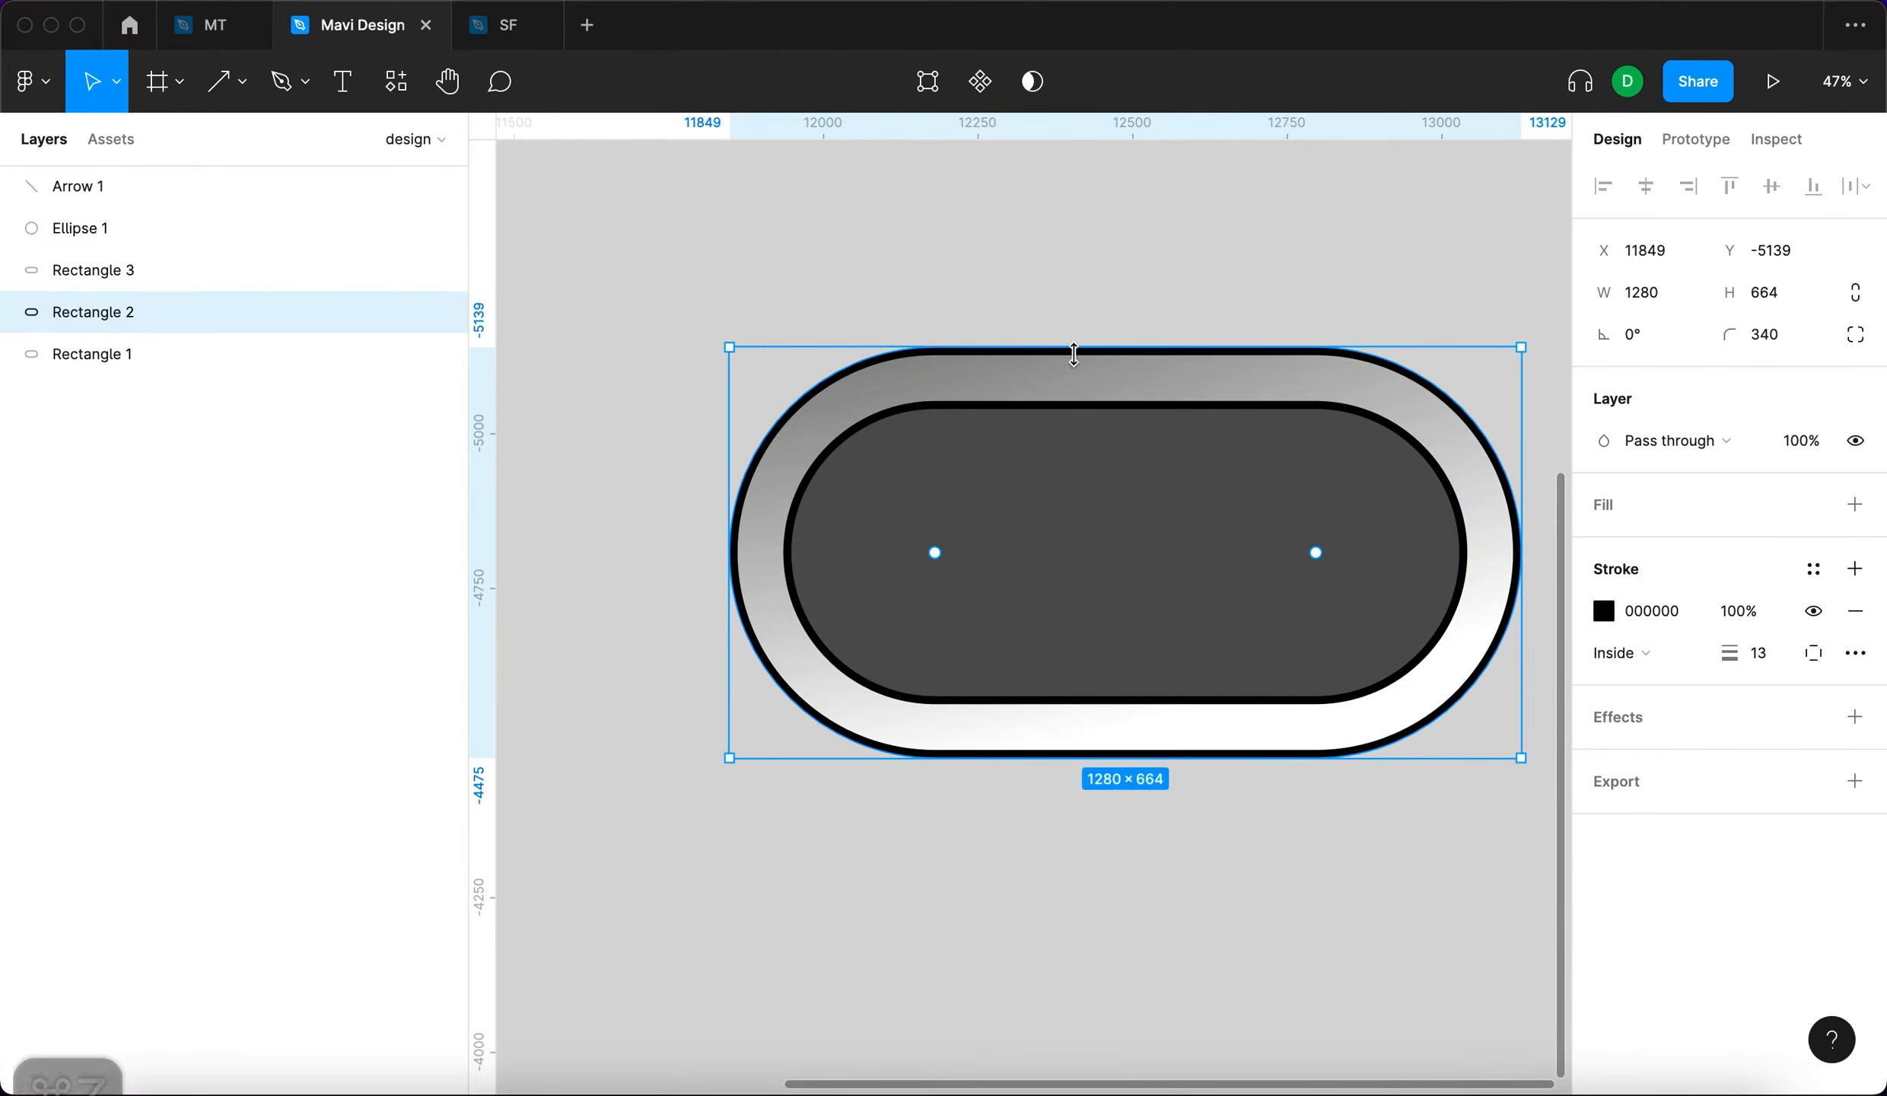
pyautogui.click(1605, 610)
pyautogui.click(1320, 412)
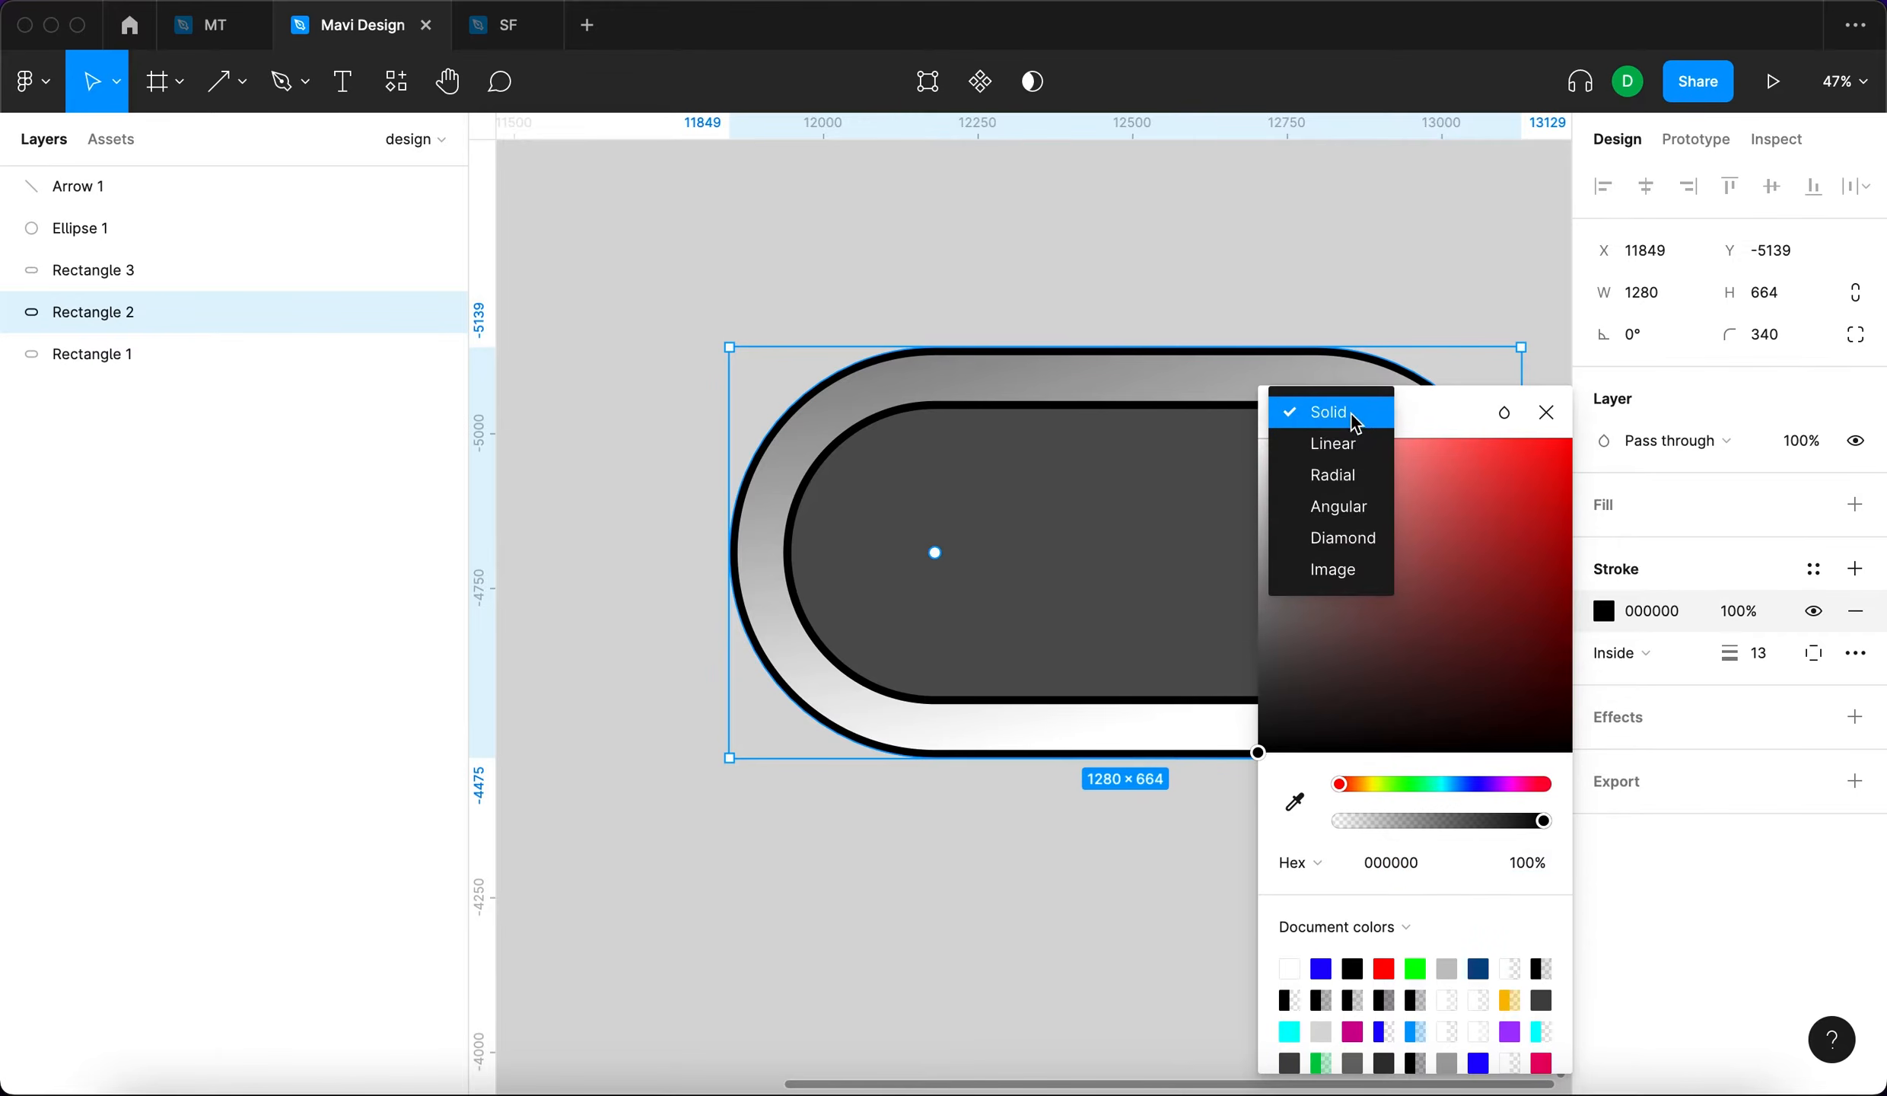
pyautogui.click(1358, 453)
pyautogui.click(1540, 380)
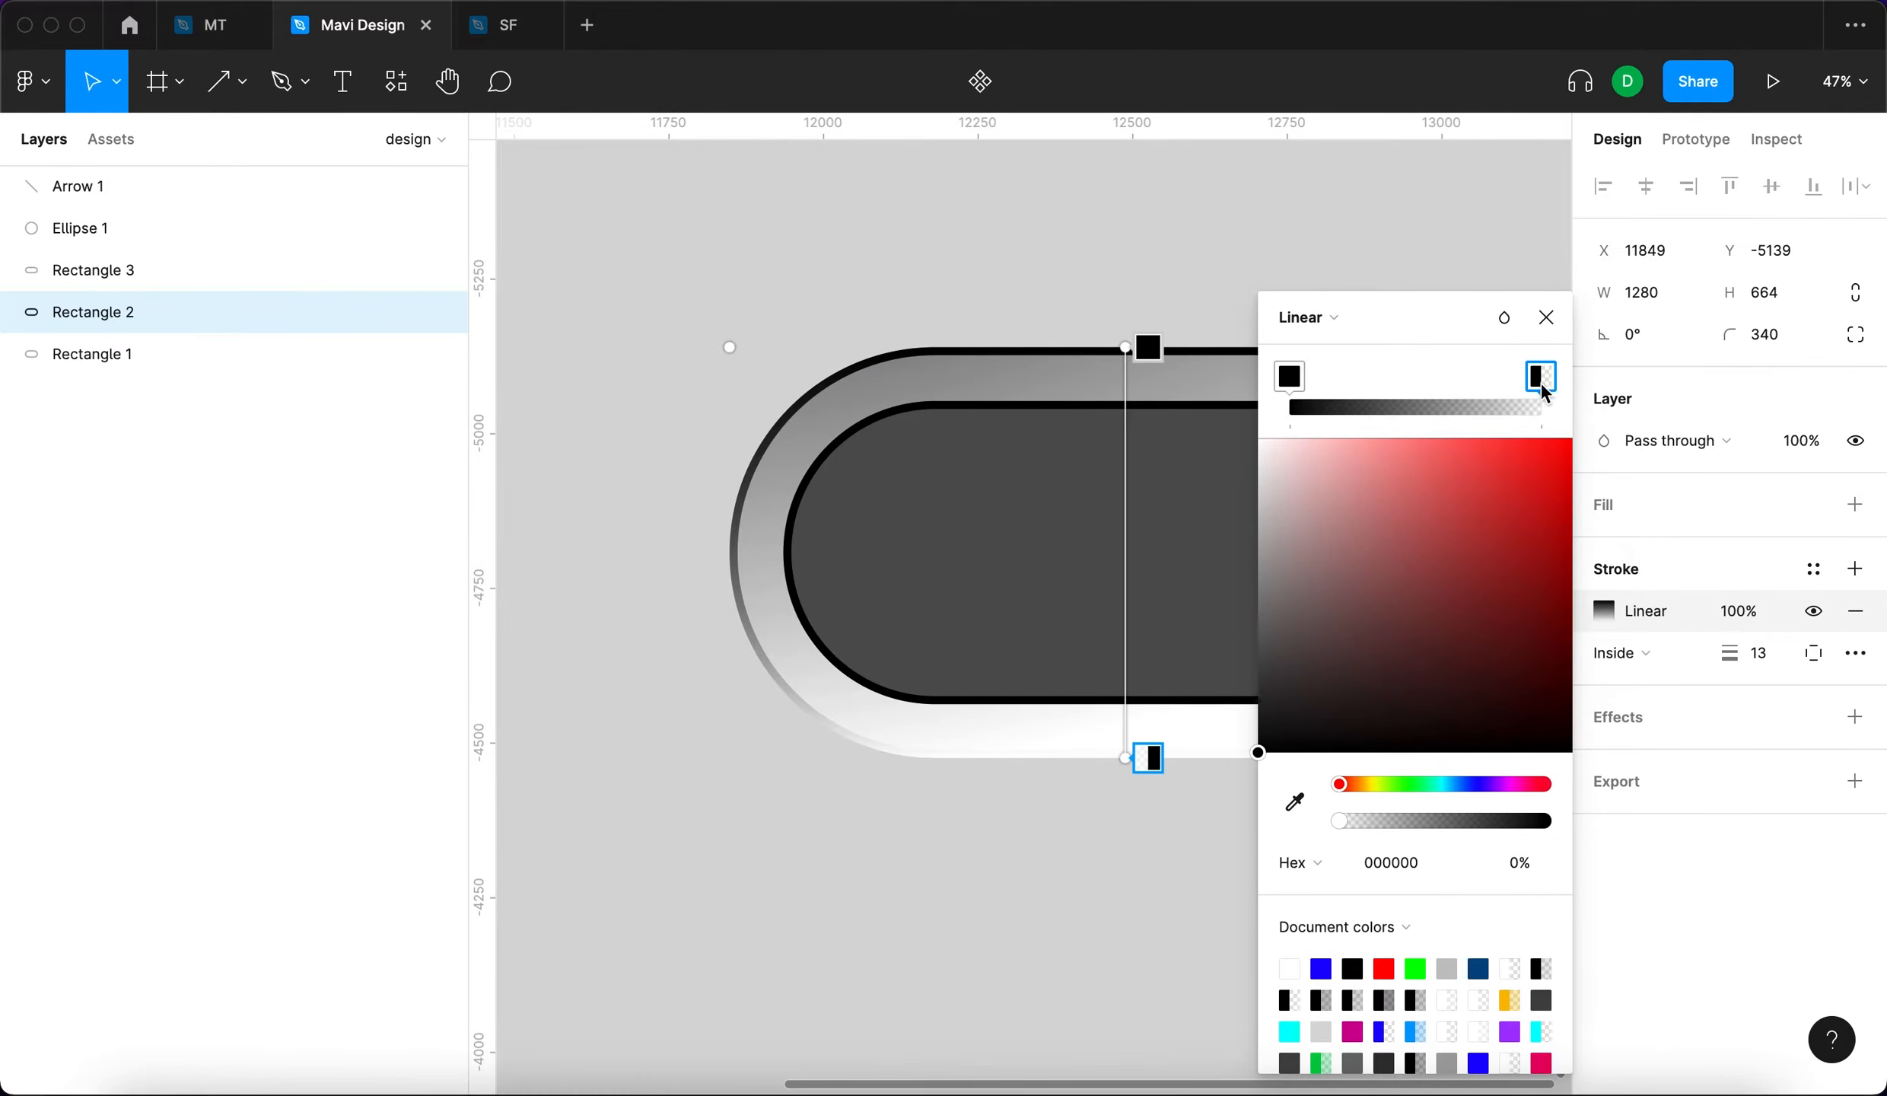
pyautogui.moveTo(1330, 641); pyautogui.dragTo(1198, 392)
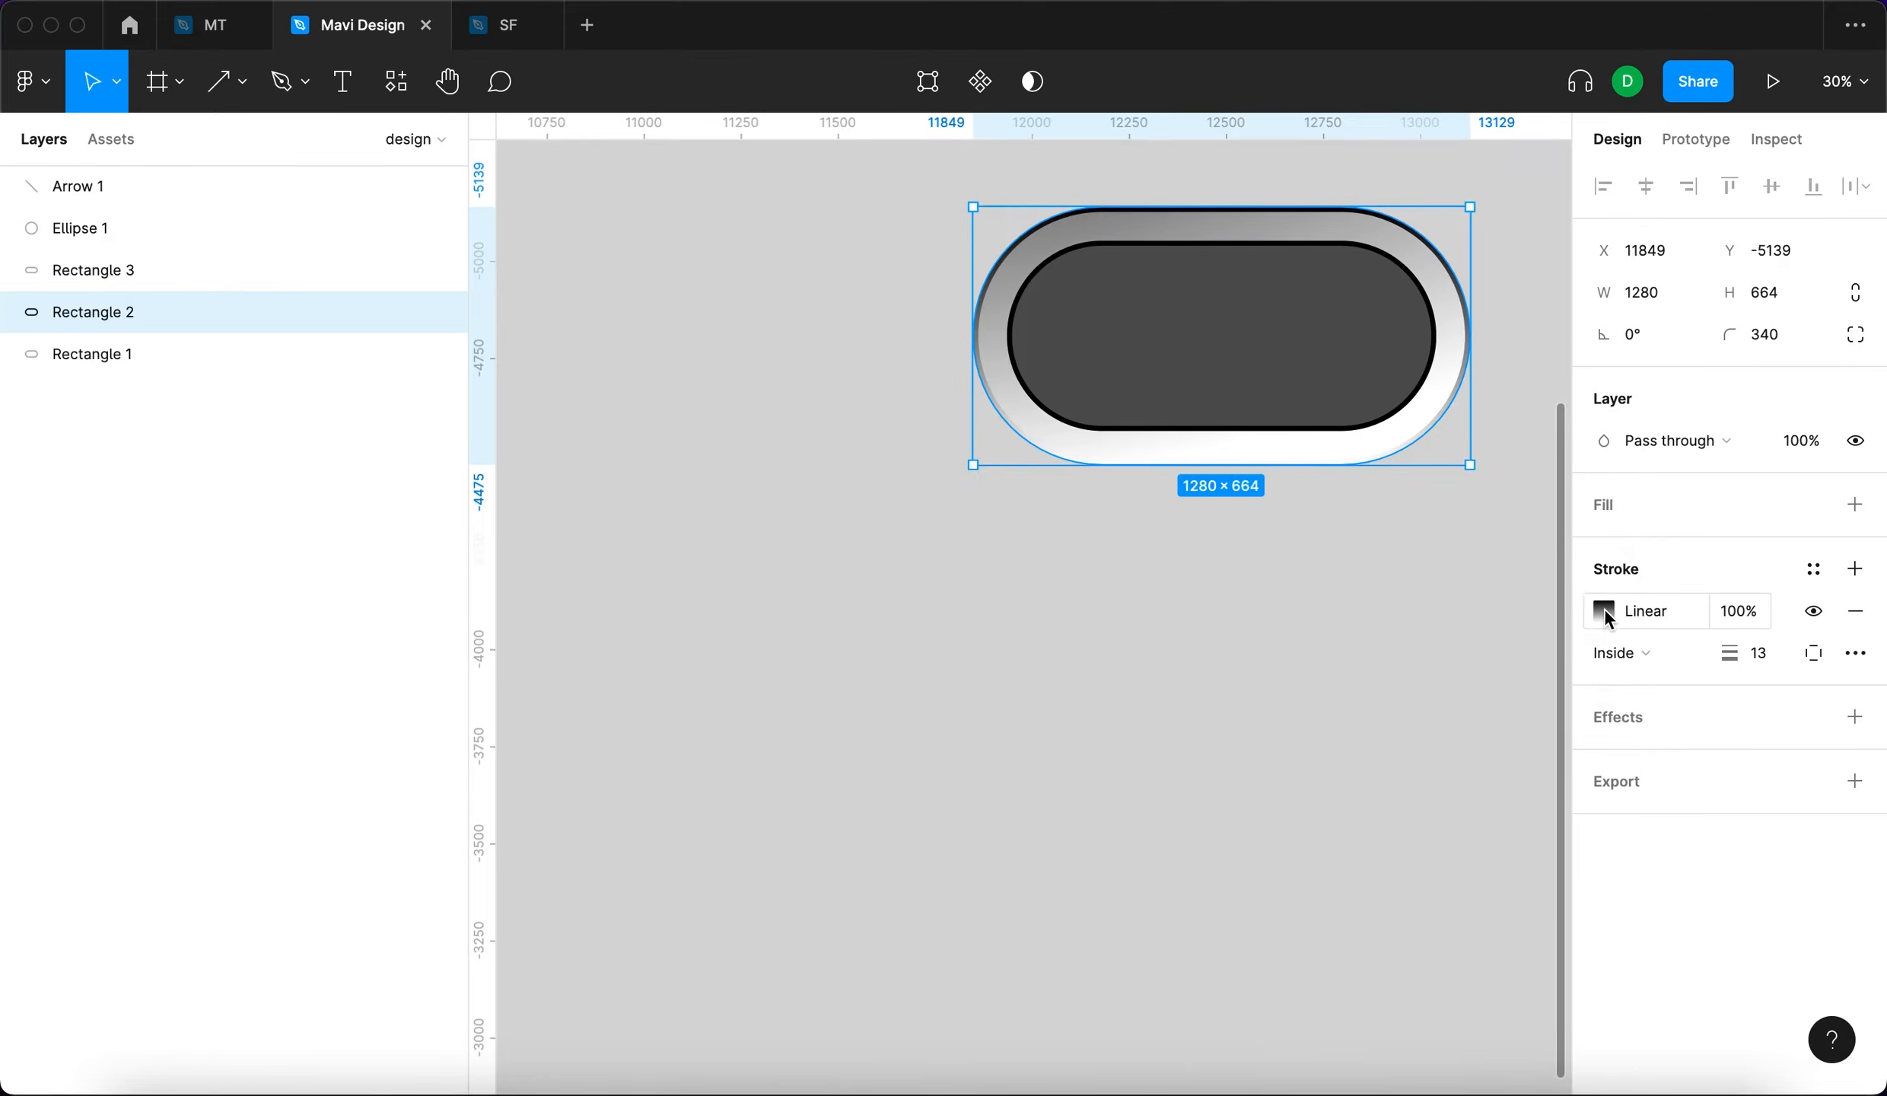
# Tilt the outer outline's stroke gradient so black starts beyond the upper-left edge and white ends inside the pill near its lower middle.
pyautogui.click(1605, 611)
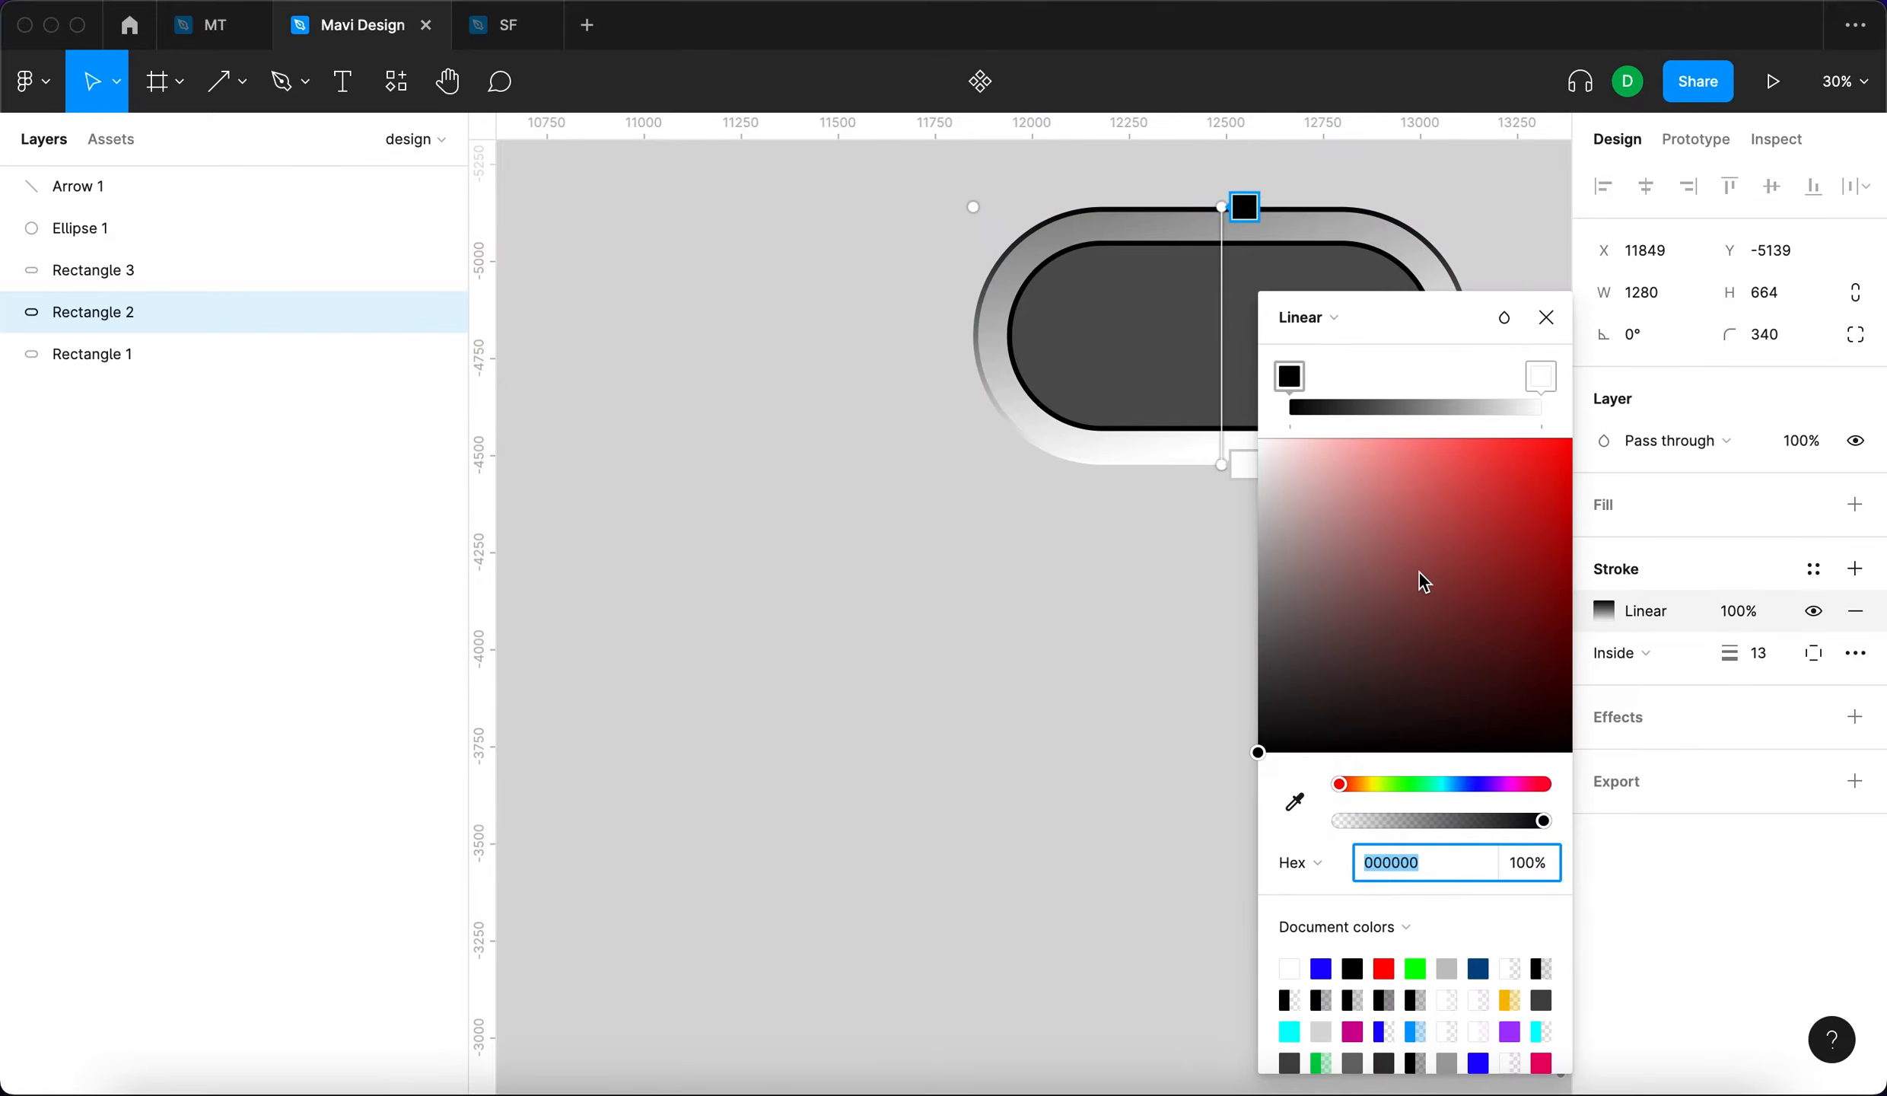
pyautogui.scroll(2, 1053, 554)
pyautogui.scroll(2, 1054, 554)
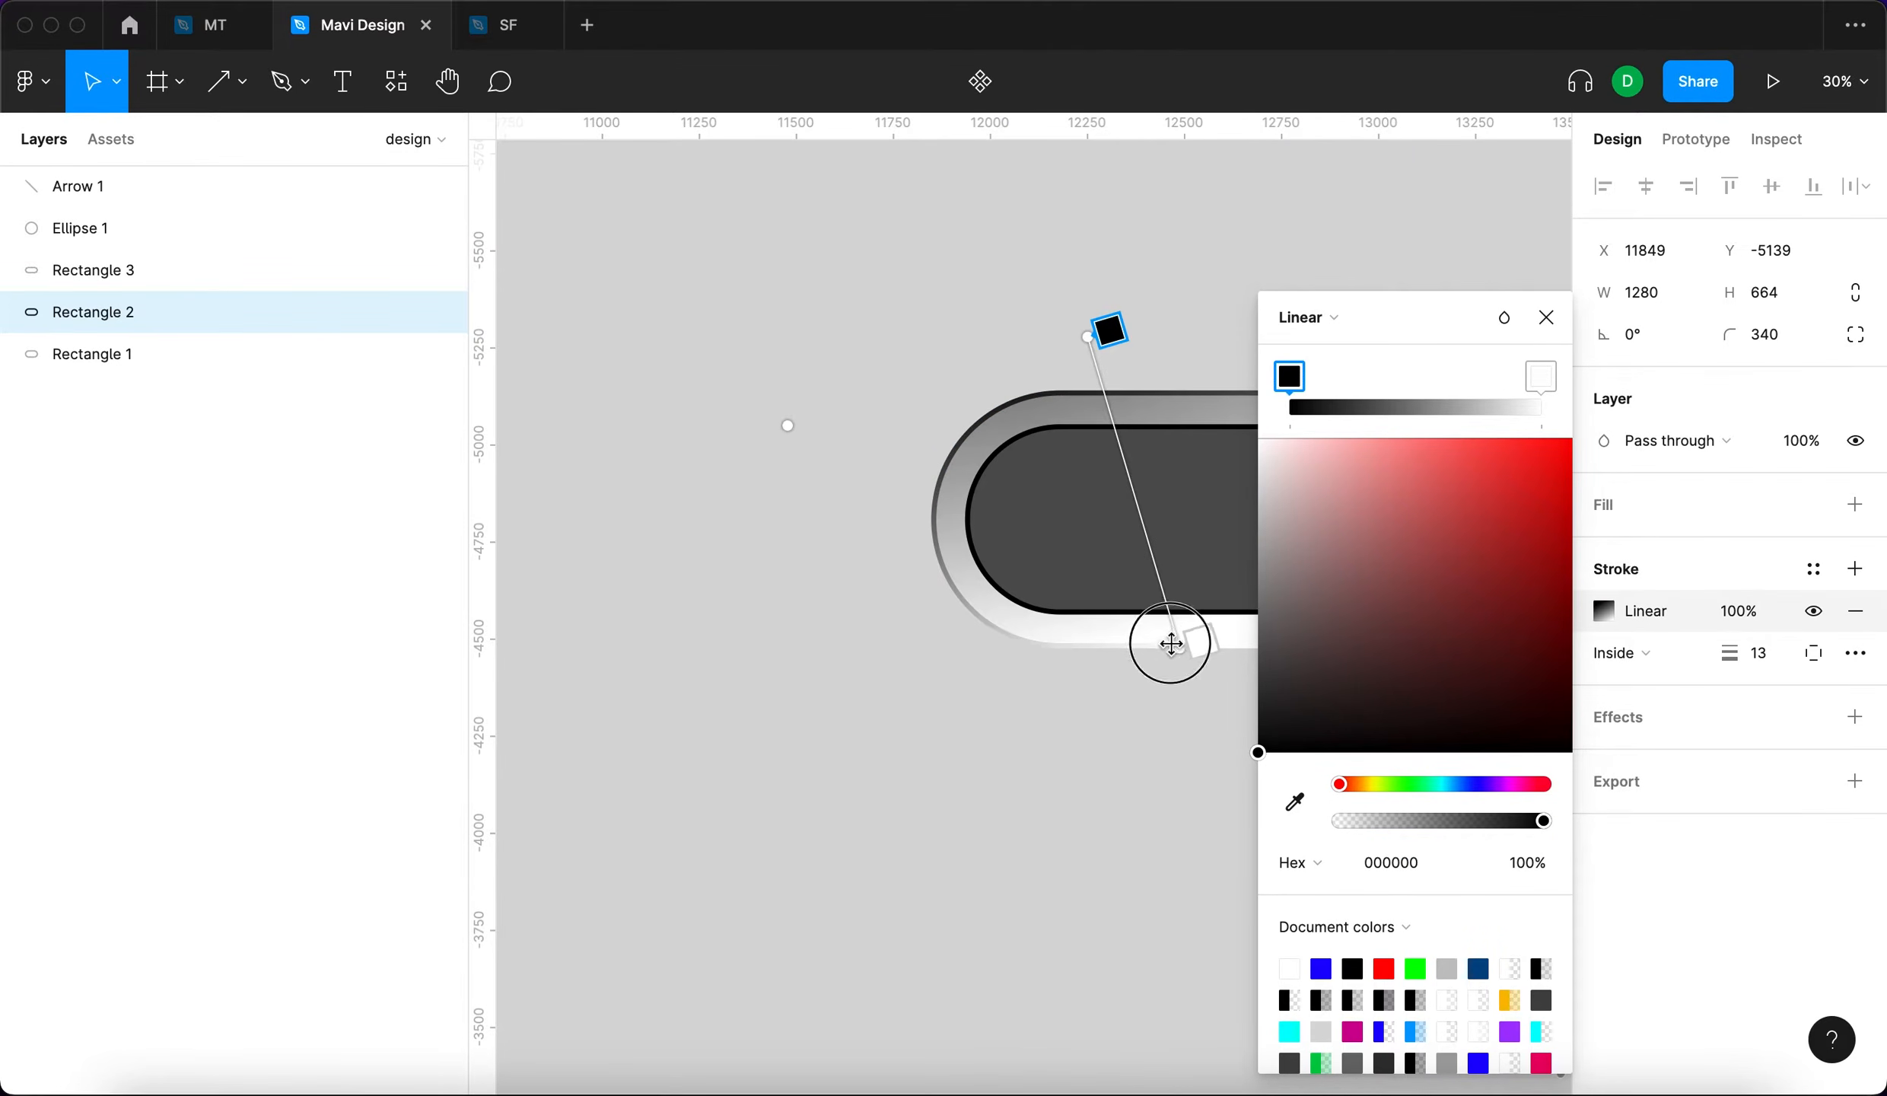
pyautogui.moveTo(1171, 644); pyautogui.dragTo(1128, 571)
pyautogui.hscroll(5, 1073, 407)
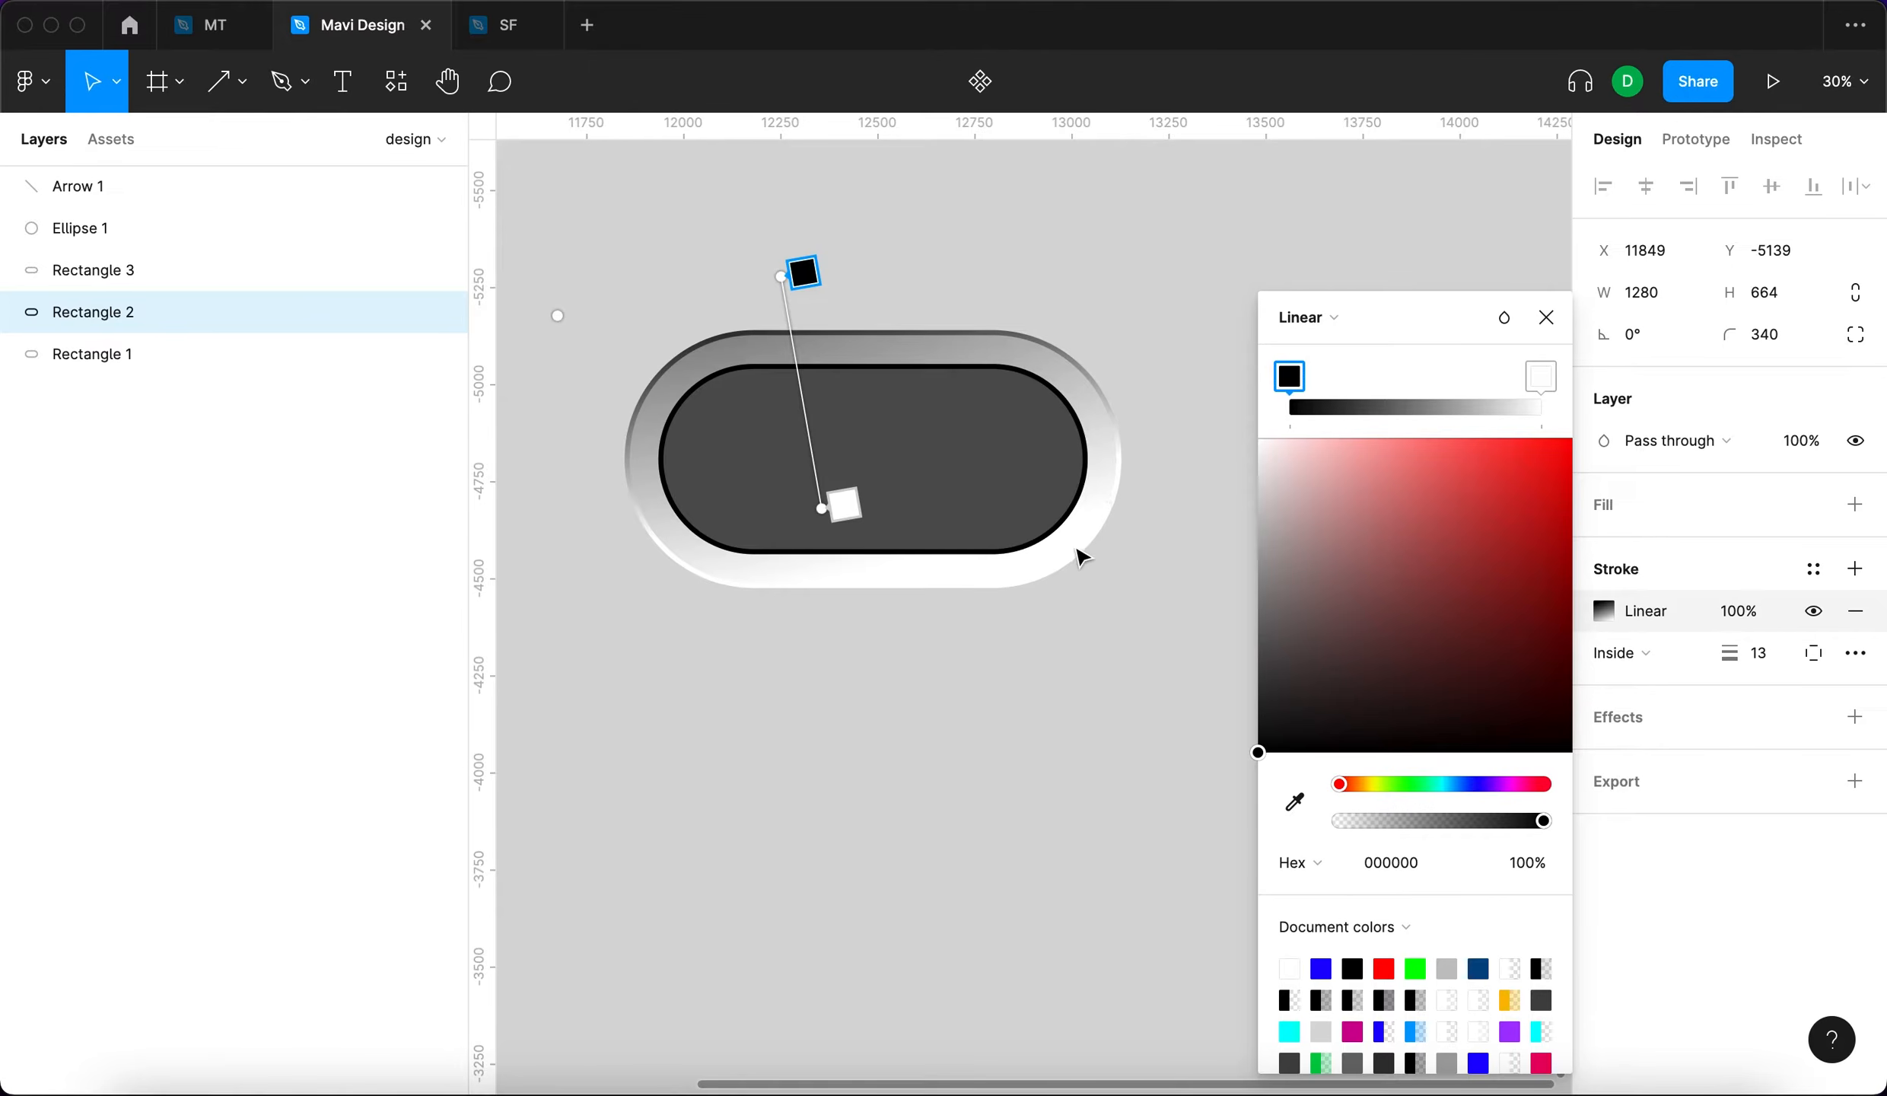
pyautogui.hscroll(-3, 1193, 359)
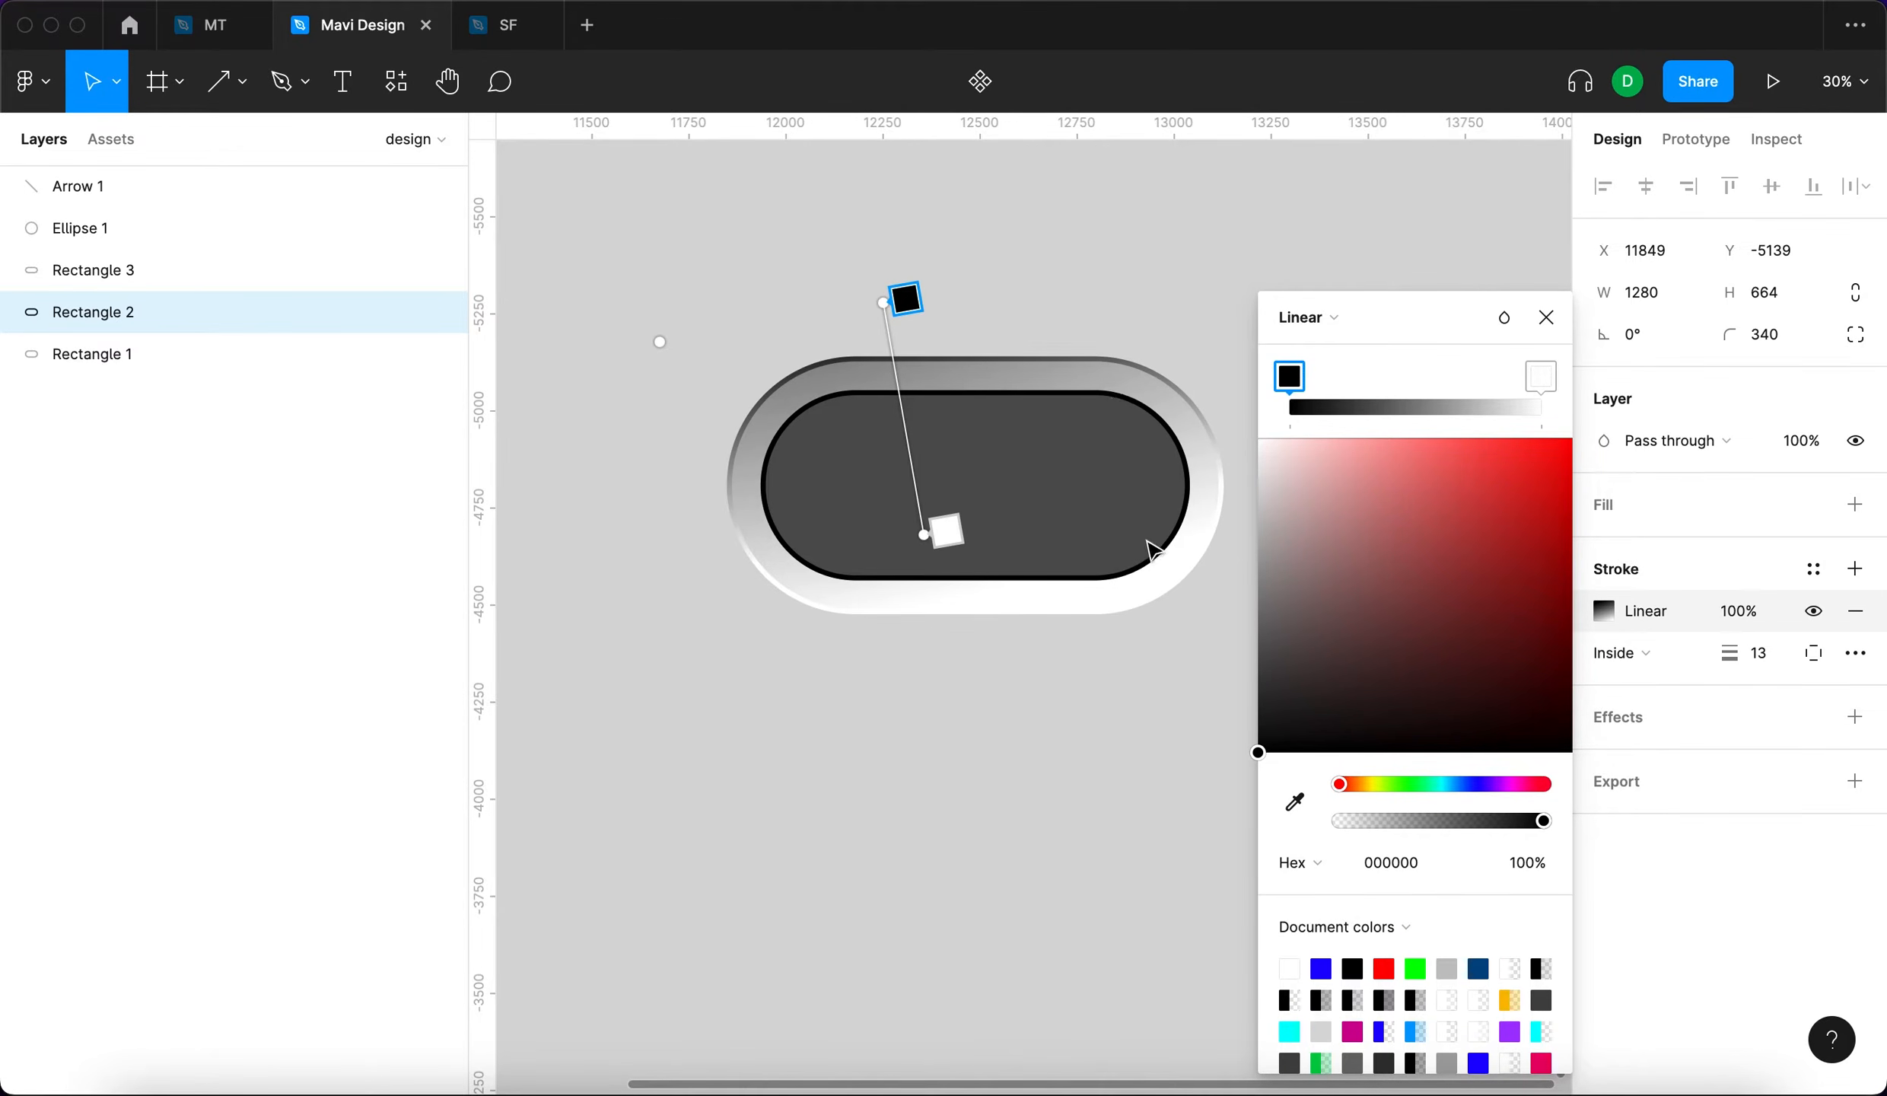
# Set the light end of the ring's radial stroke gradient to EAEAEA.
pyautogui.click(194, 356)
pyautogui.click(1605, 653)
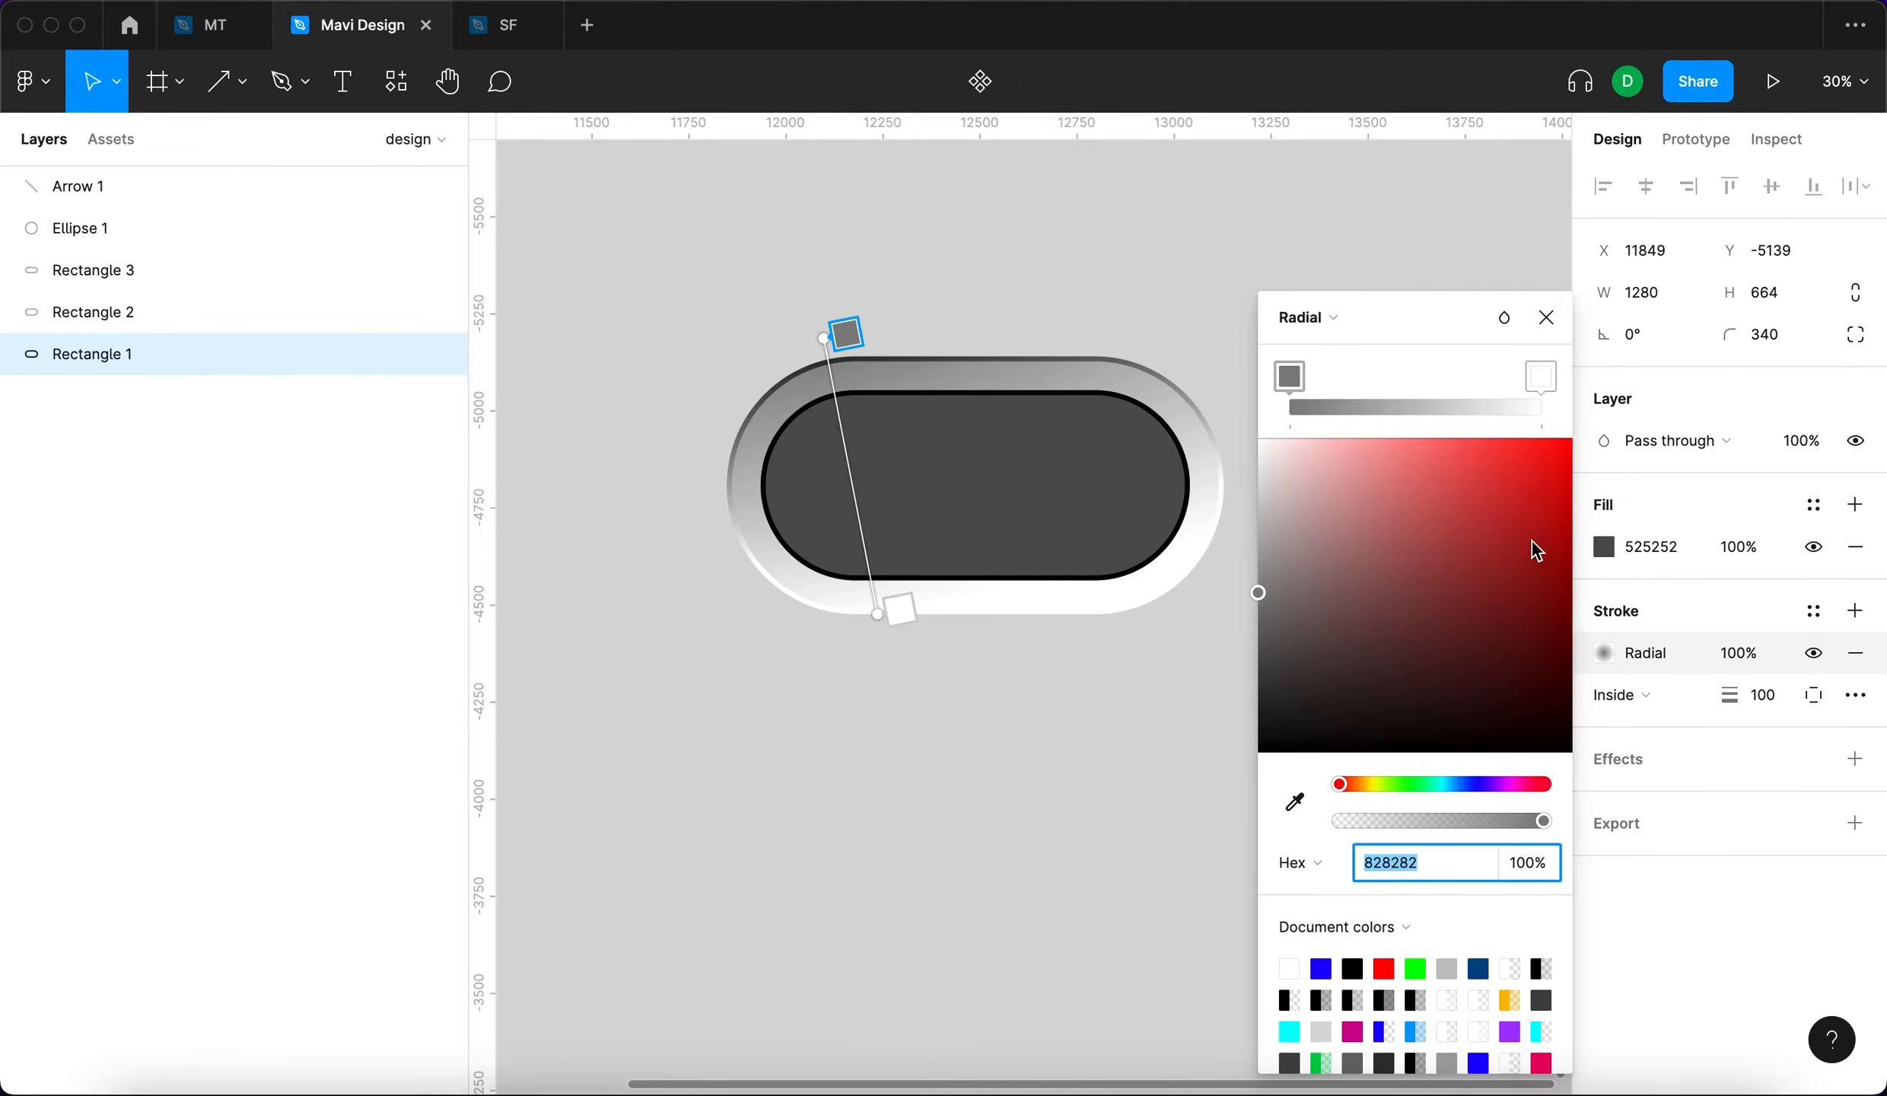
pyautogui.click(1541, 376)
pyautogui.moveTo(1271, 441); pyautogui.dragTo(1236, 479)
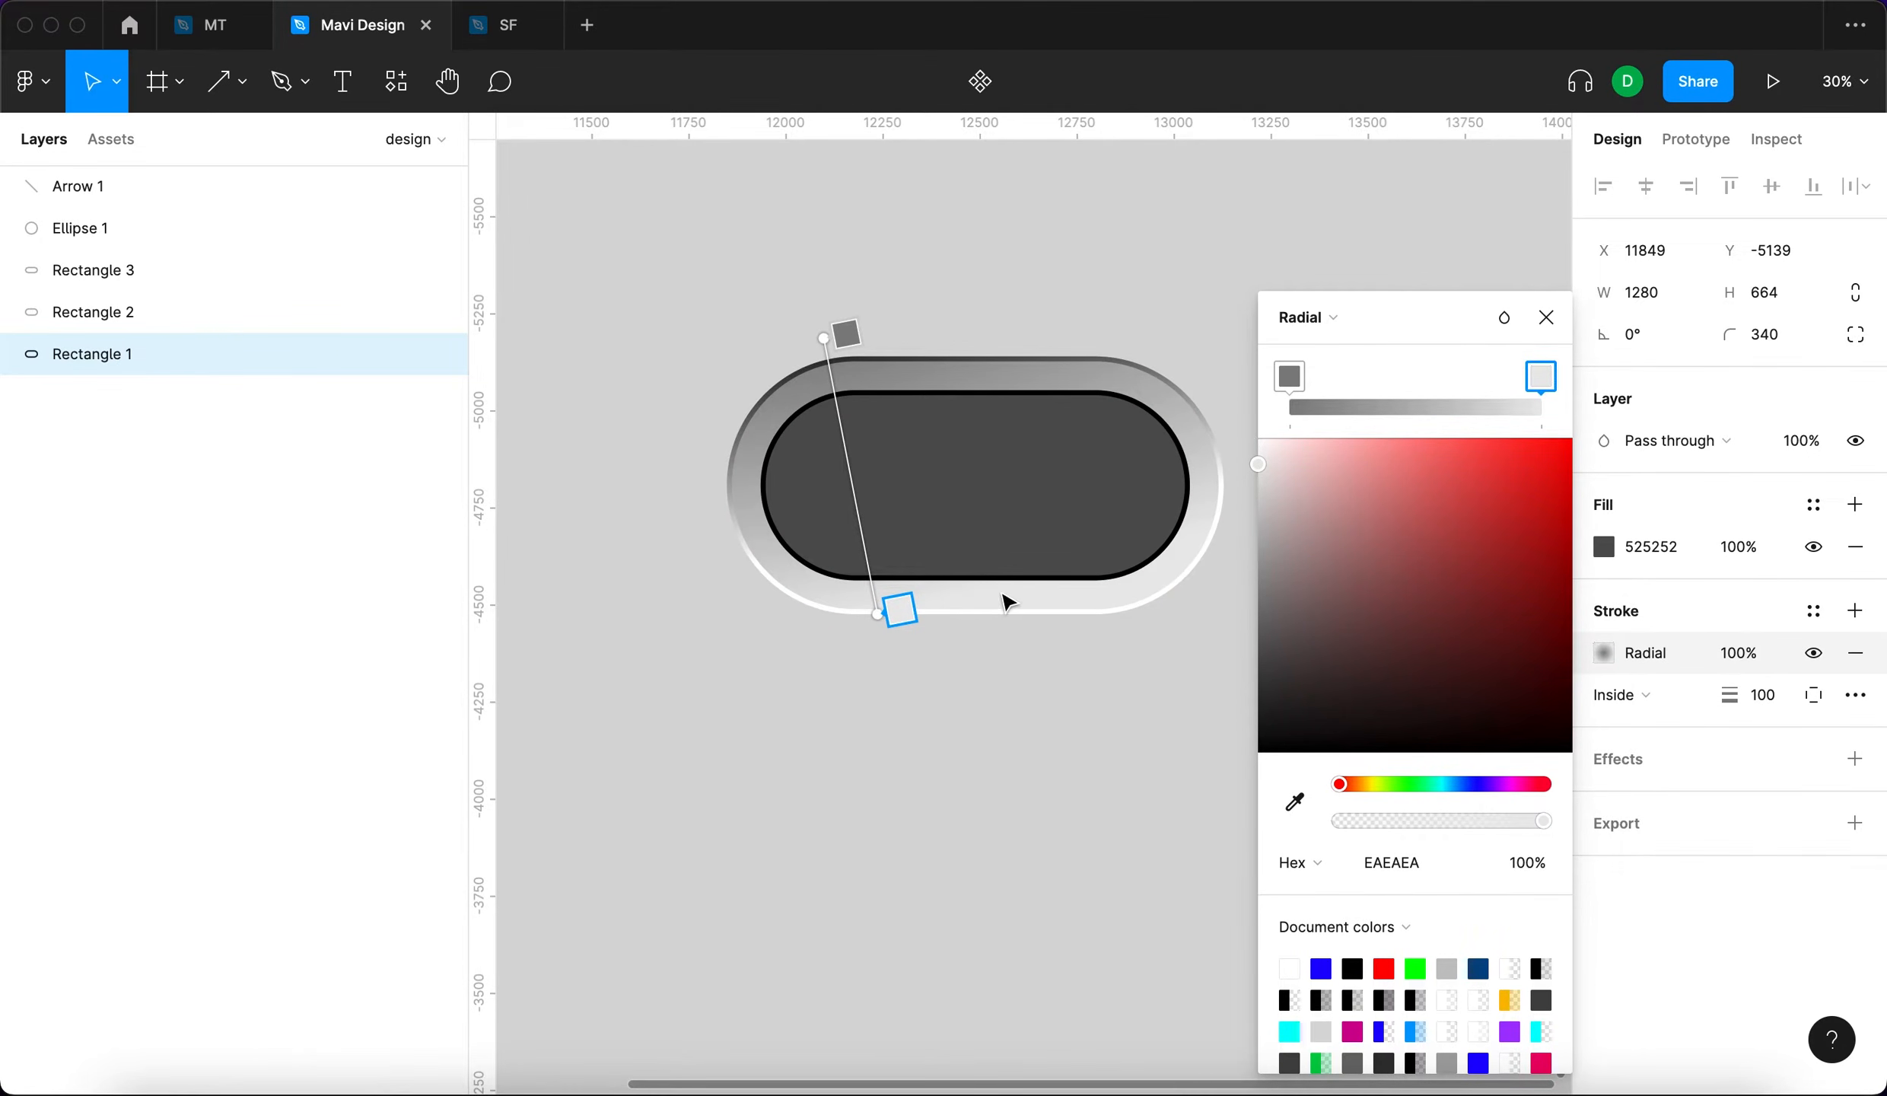
pyautogui.click(1546, 317)
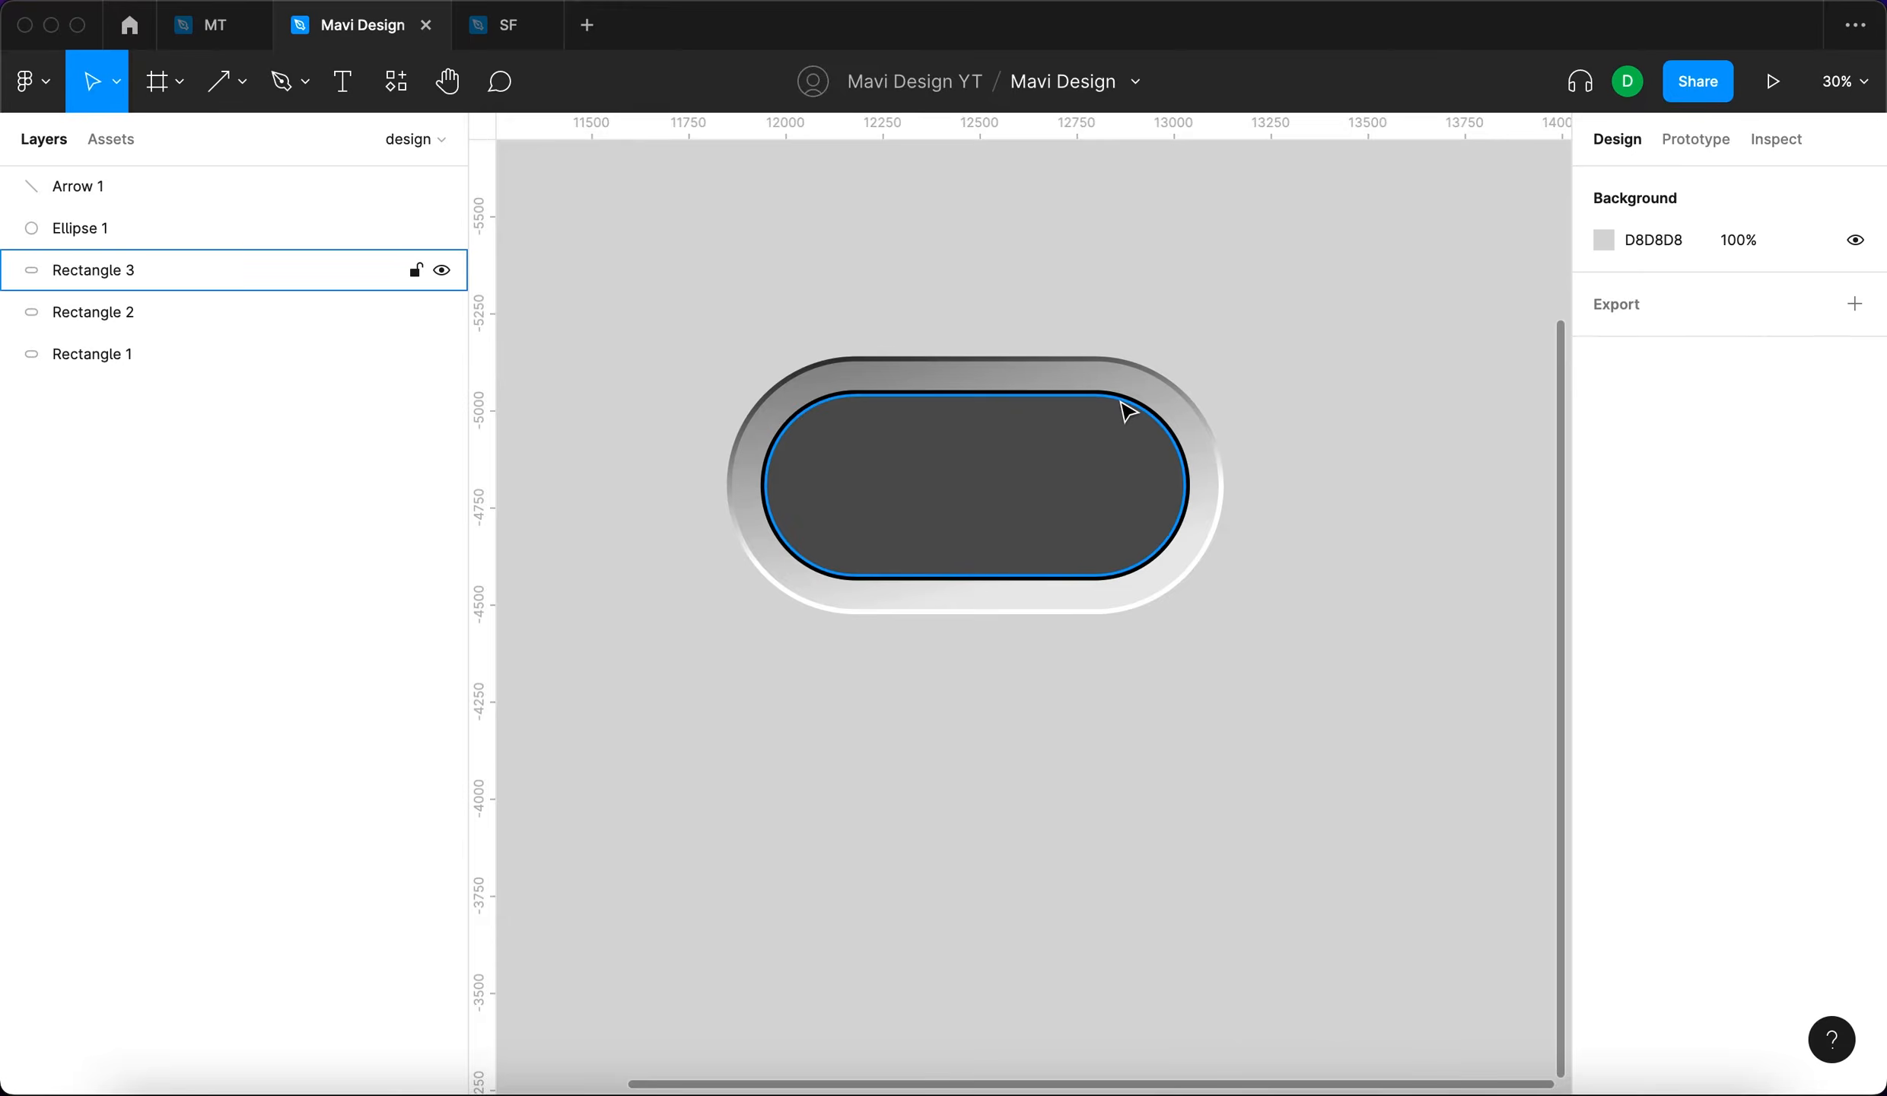
# Give the inner outline's stroke a linear gradient from black to fully opaque white, slanting from upper left to lower right.
pyautogui.click(1118, 398)
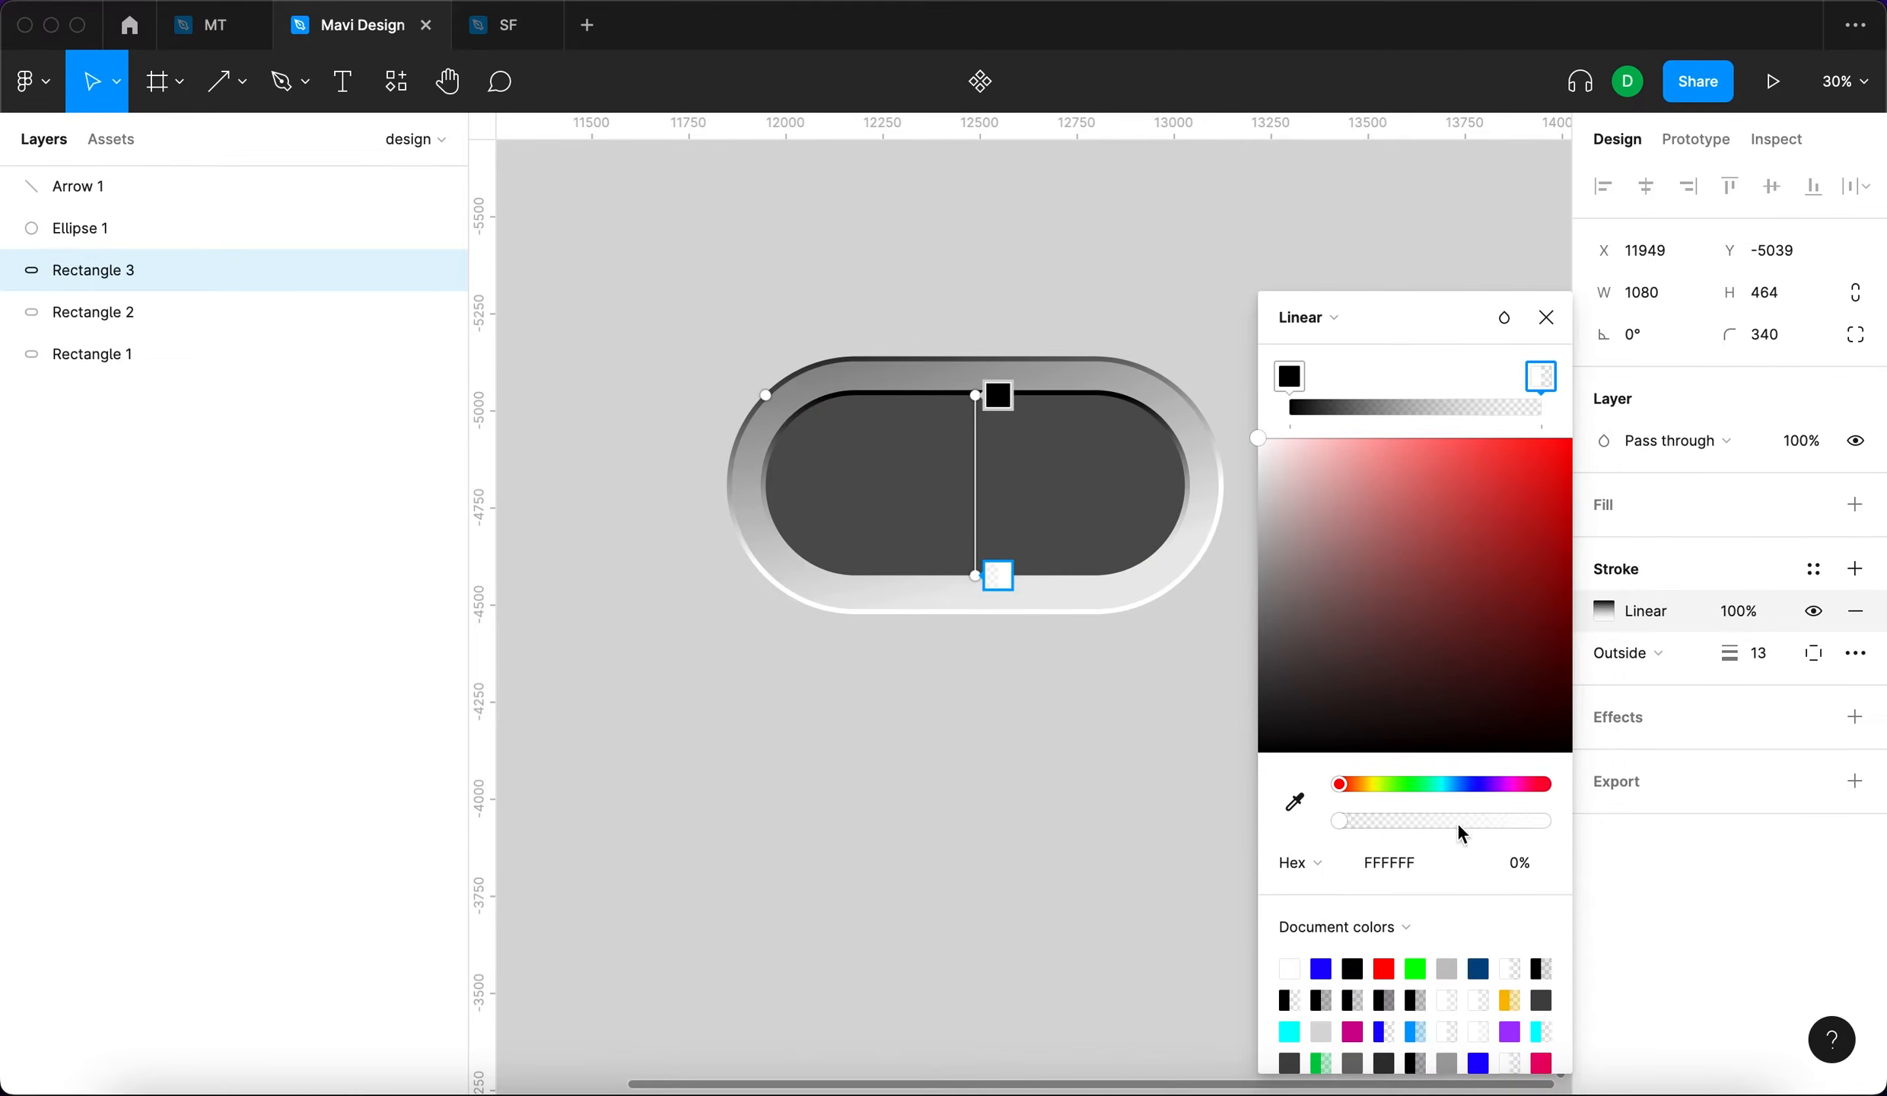
pyautogui.click(1400, 820)
pyautogui.moveTo(1428, 820); pyautogui.dragTo(1543, 821)
pyautogui.moveTo(976, 575); pyautogui.dragTo(1105, 584)
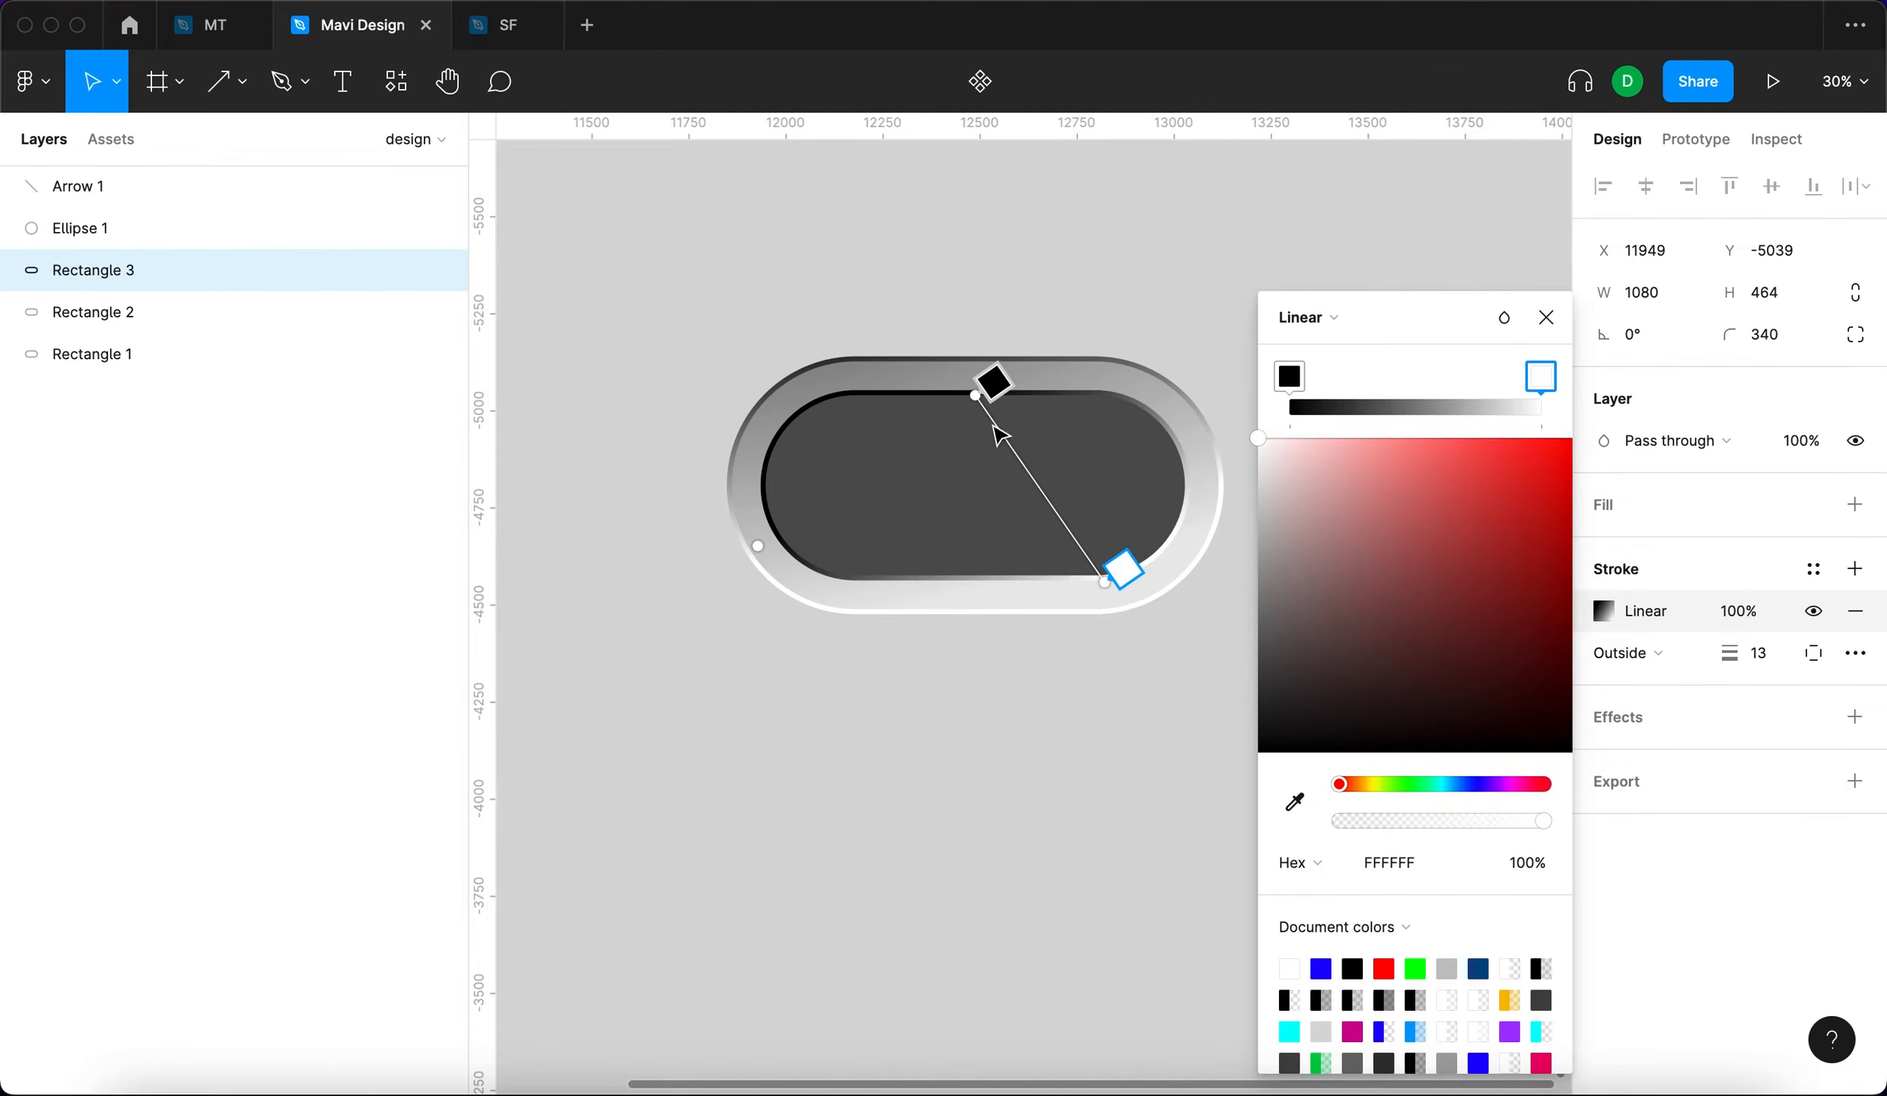
pyautogui.moveTo(971, 394); pyautogui.dragTo(931, 395)
pyautogui.moveTo(1123, 569); pyautogui.dragTo(1023, 576)
# Recolor the inner outline's gradient from dark gray 3A3A3A at the start to a mid gray at the end.
pyautogui.press('i')
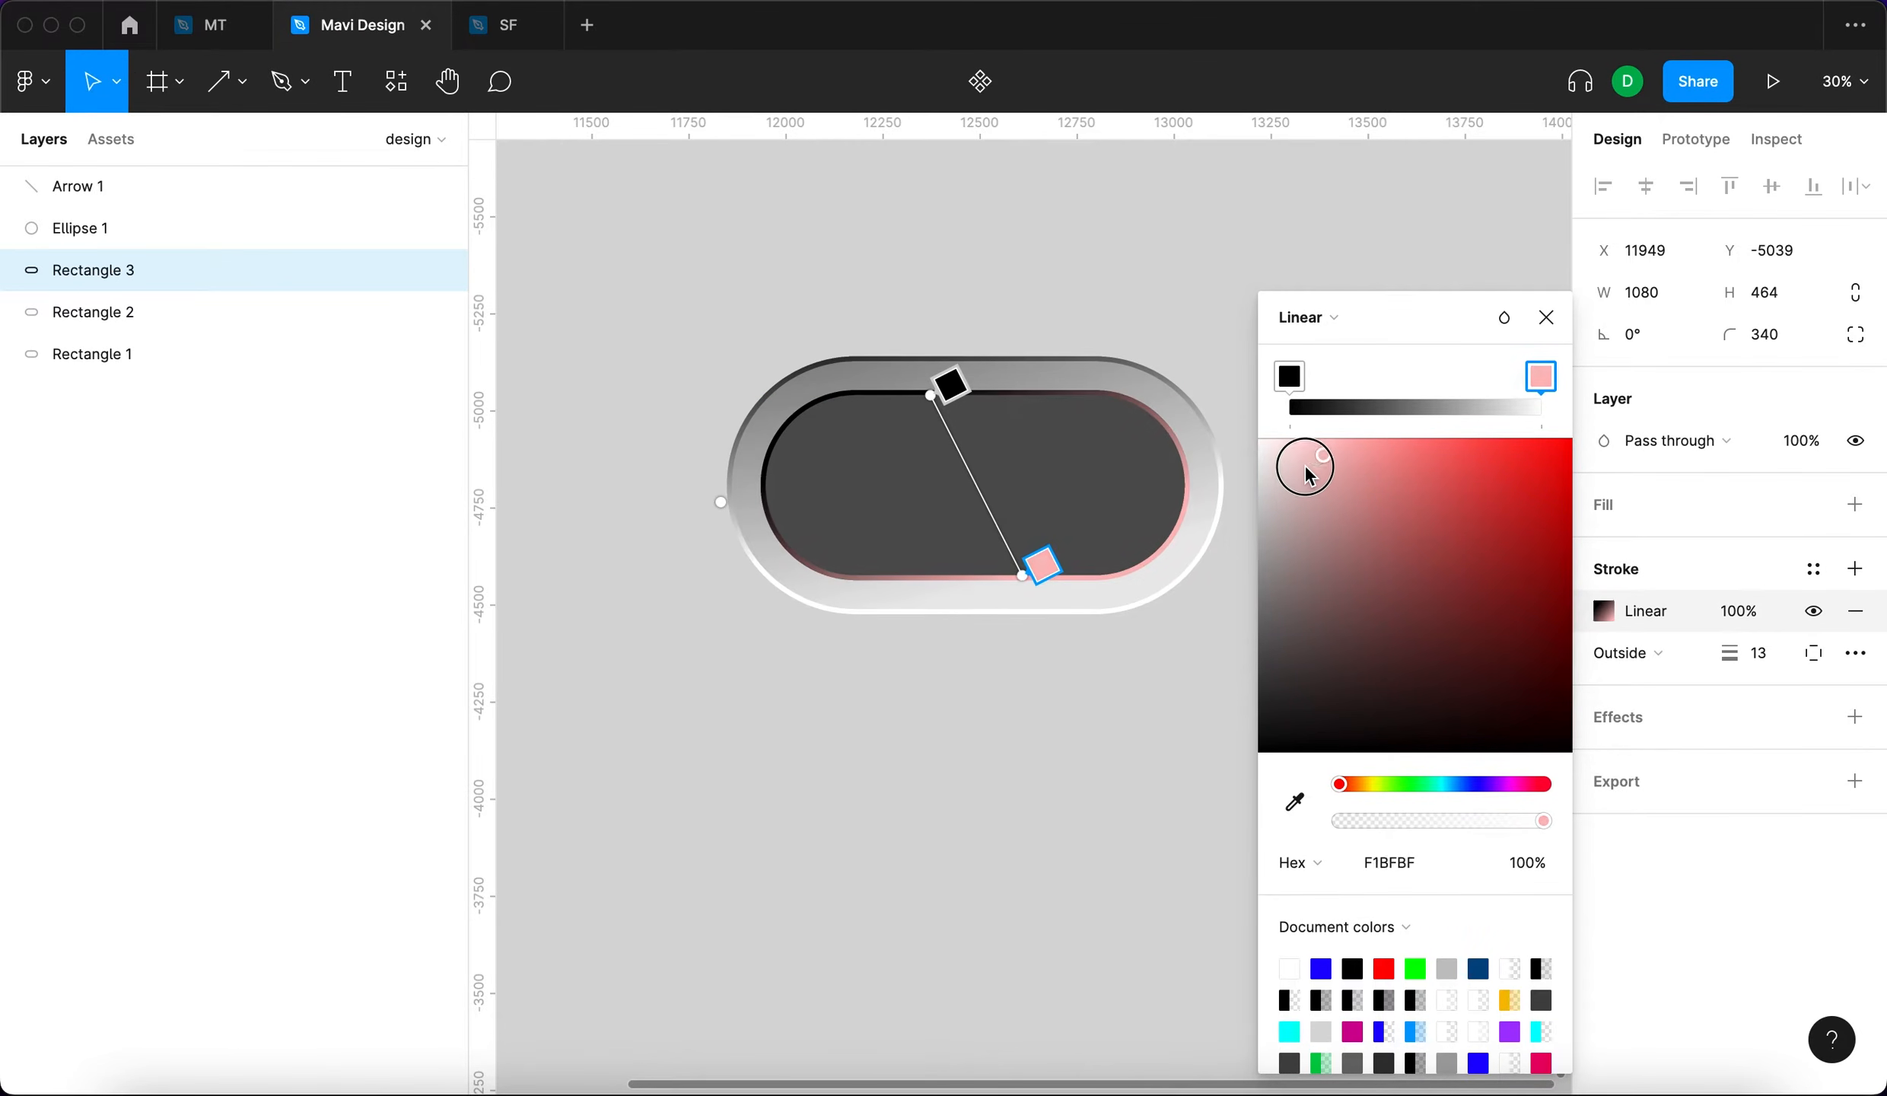
pyautogui.click(1209, 544)
pyautogui.click(1288, 375)
pyautogui.moveTo(1271, 502); pyautogui.dragTo(1197, 691)
pyautogui.press('Escape')
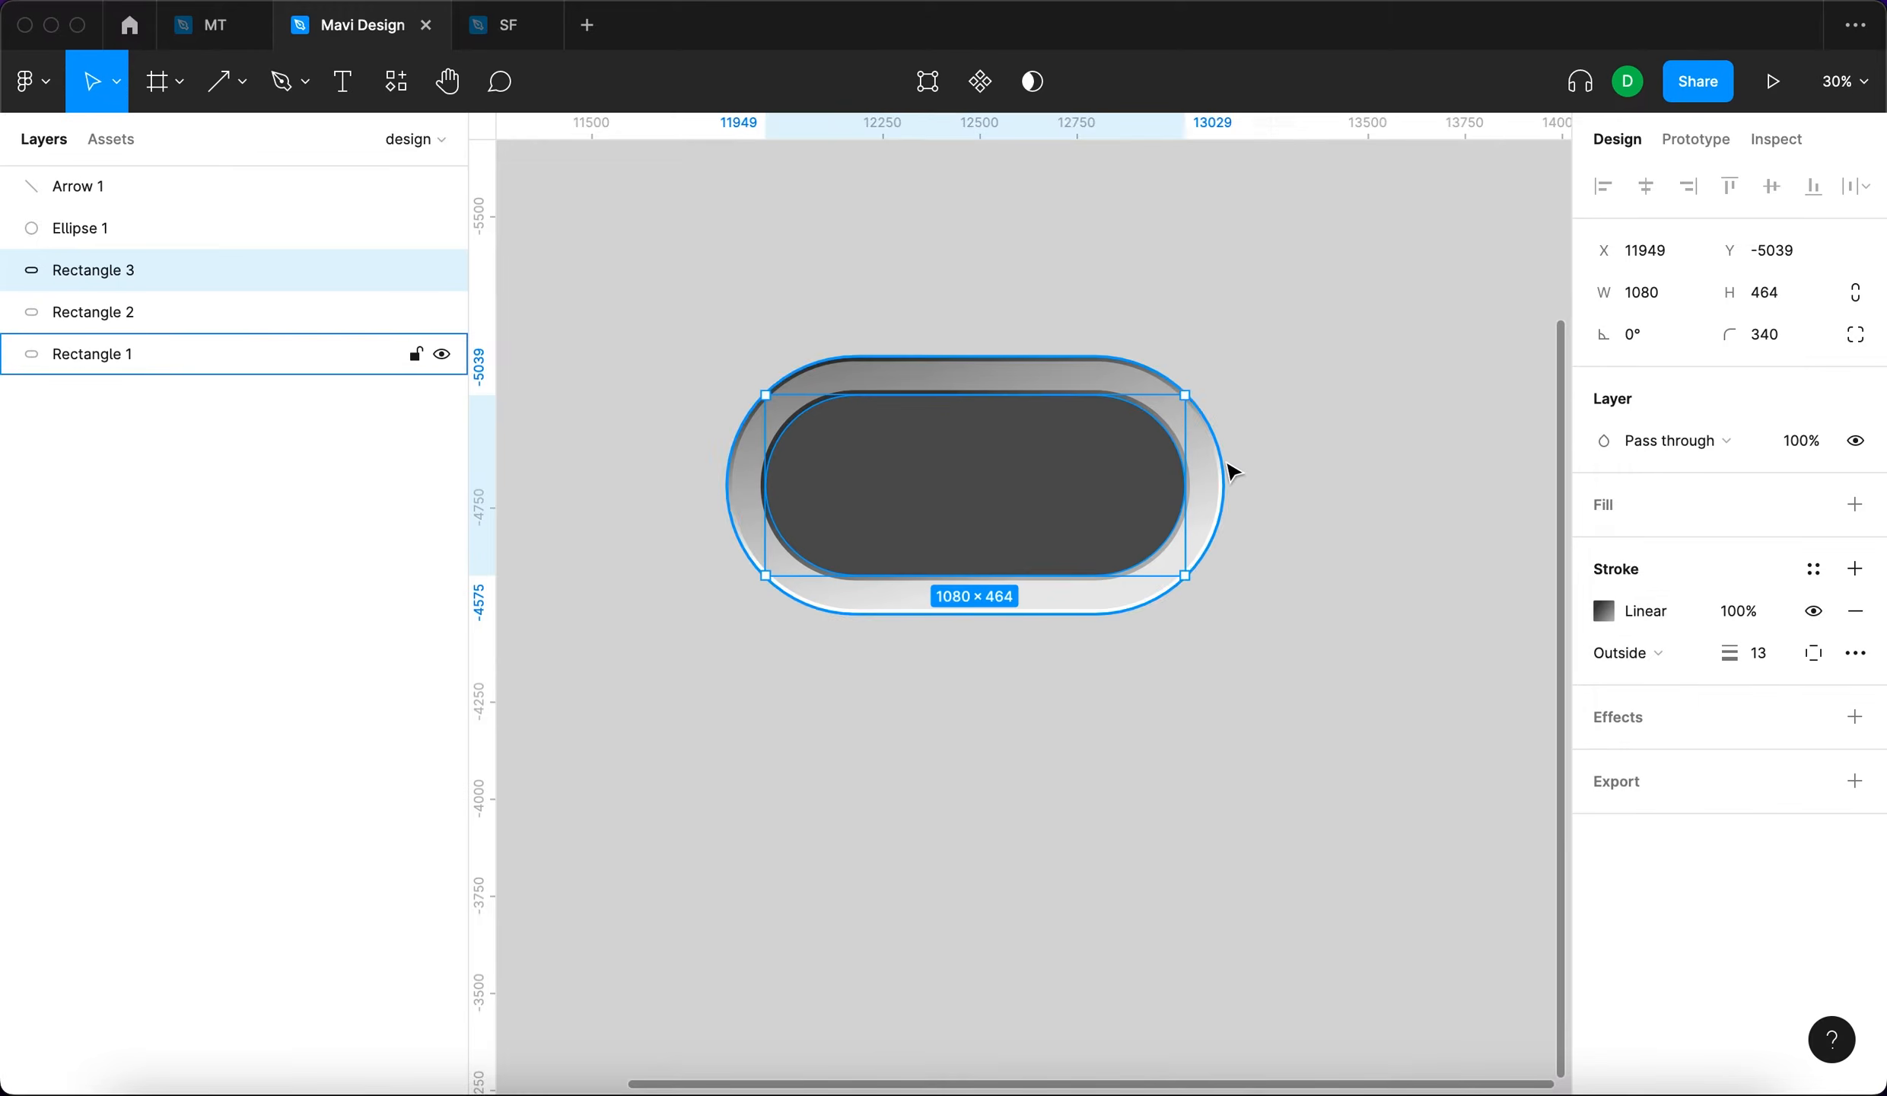
# Set the stroke thickness of the inner and outer outlines together to 10.
pyautogui.keyDown('shift'); pyautogui.click(85, 302); pyautogui.keyUp('shift')
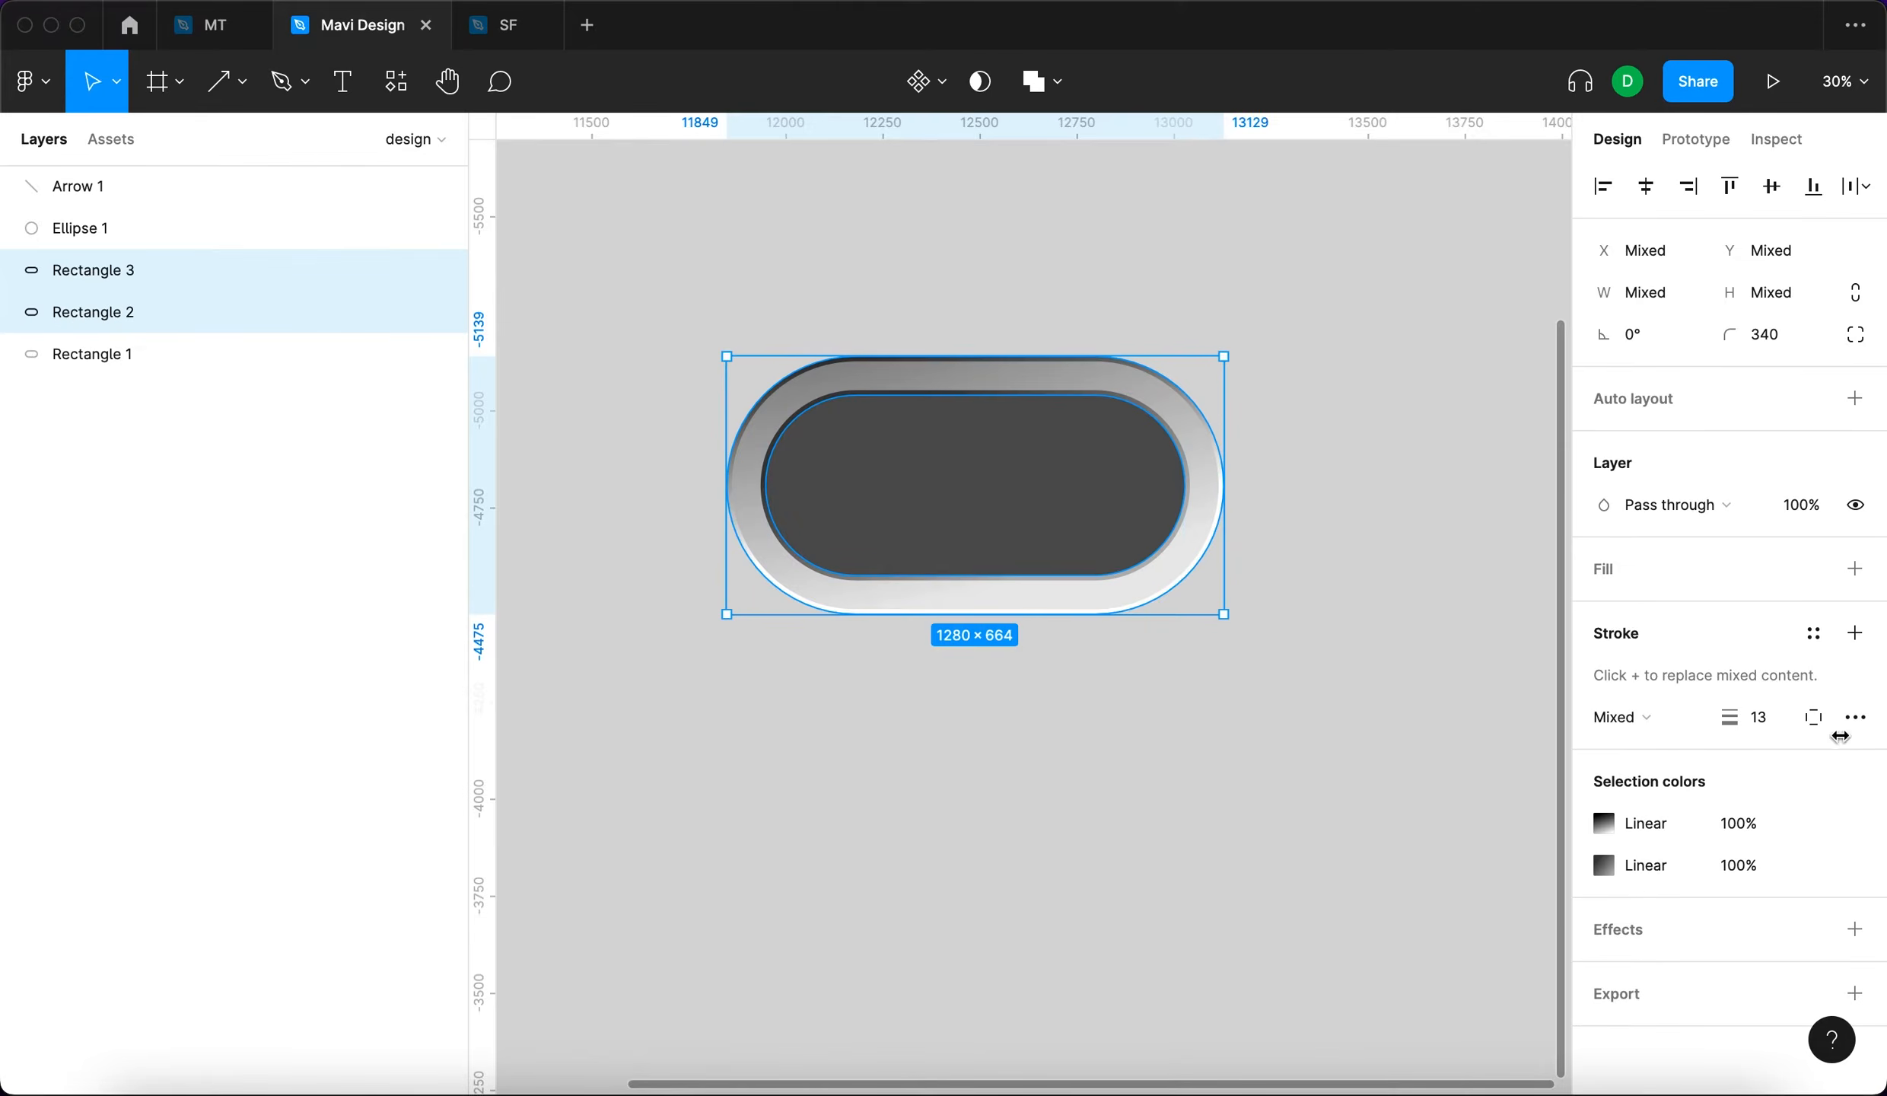
pyautogui.click(1754, 717)
pyautogui.press('Down')
pyautogui.press('Down')
pyautogui.press('Down')
pyautogui.press('Down')
pyautogui.press('Down')
pyautogui.press('Up')
pyautogui.press('Up')
pyautogui.press('Up')
pyautogui.press('Down')
pyautogui.press('Down')
pyautogui.press('Return')
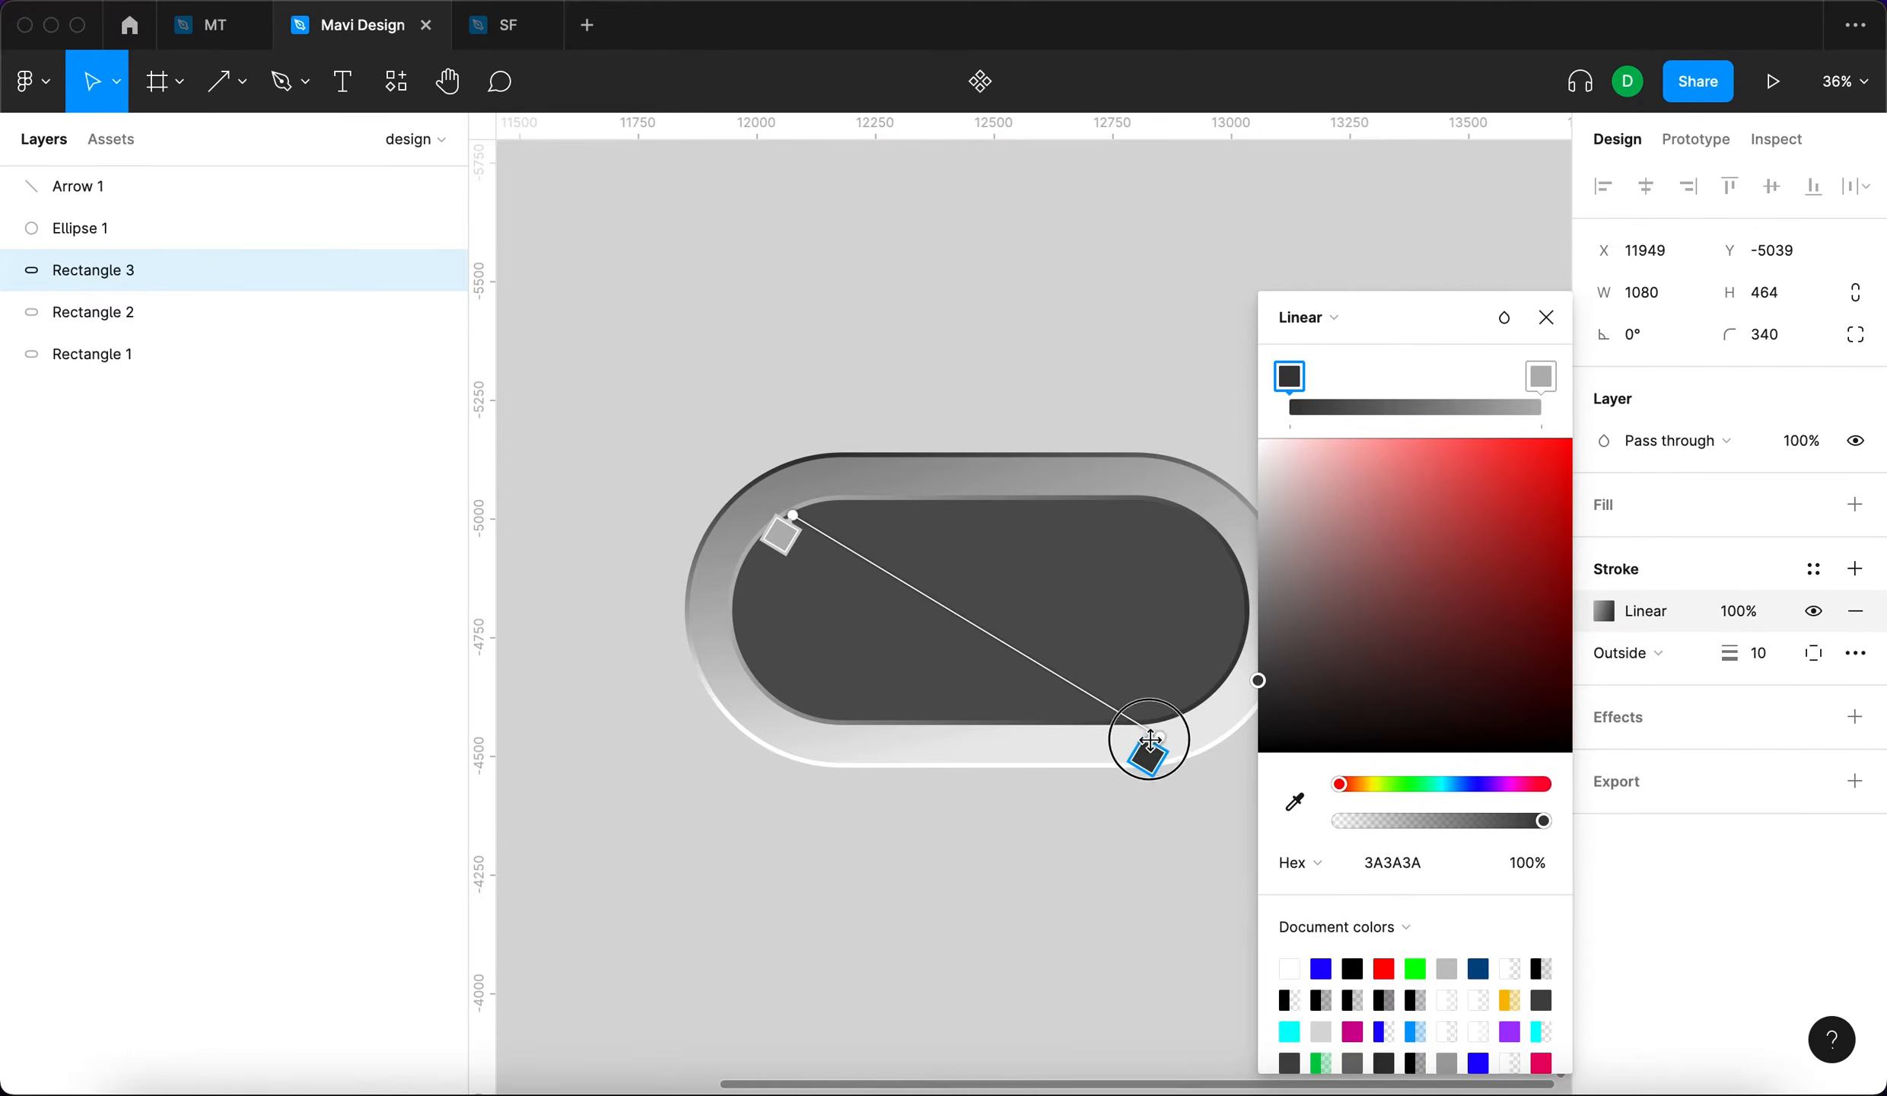
# Change the inner outline's stroke from a gradient to solid gray 737373.
pyautogui.moveTo(1150, 740); pyautogui.dragTo(1002, 720)
pyautogui.click(1307, 317)
pyautogui.click(1331, 291)
pyautogui.moveTo(1280, 550)
pyautogui.mouseDown()
pyautogui.moveTo(1222, 482)
pyautogui.moveTo(1198, 649)
pyautogui.moveTo(1141, 544)
pyautogui.mouseUp()
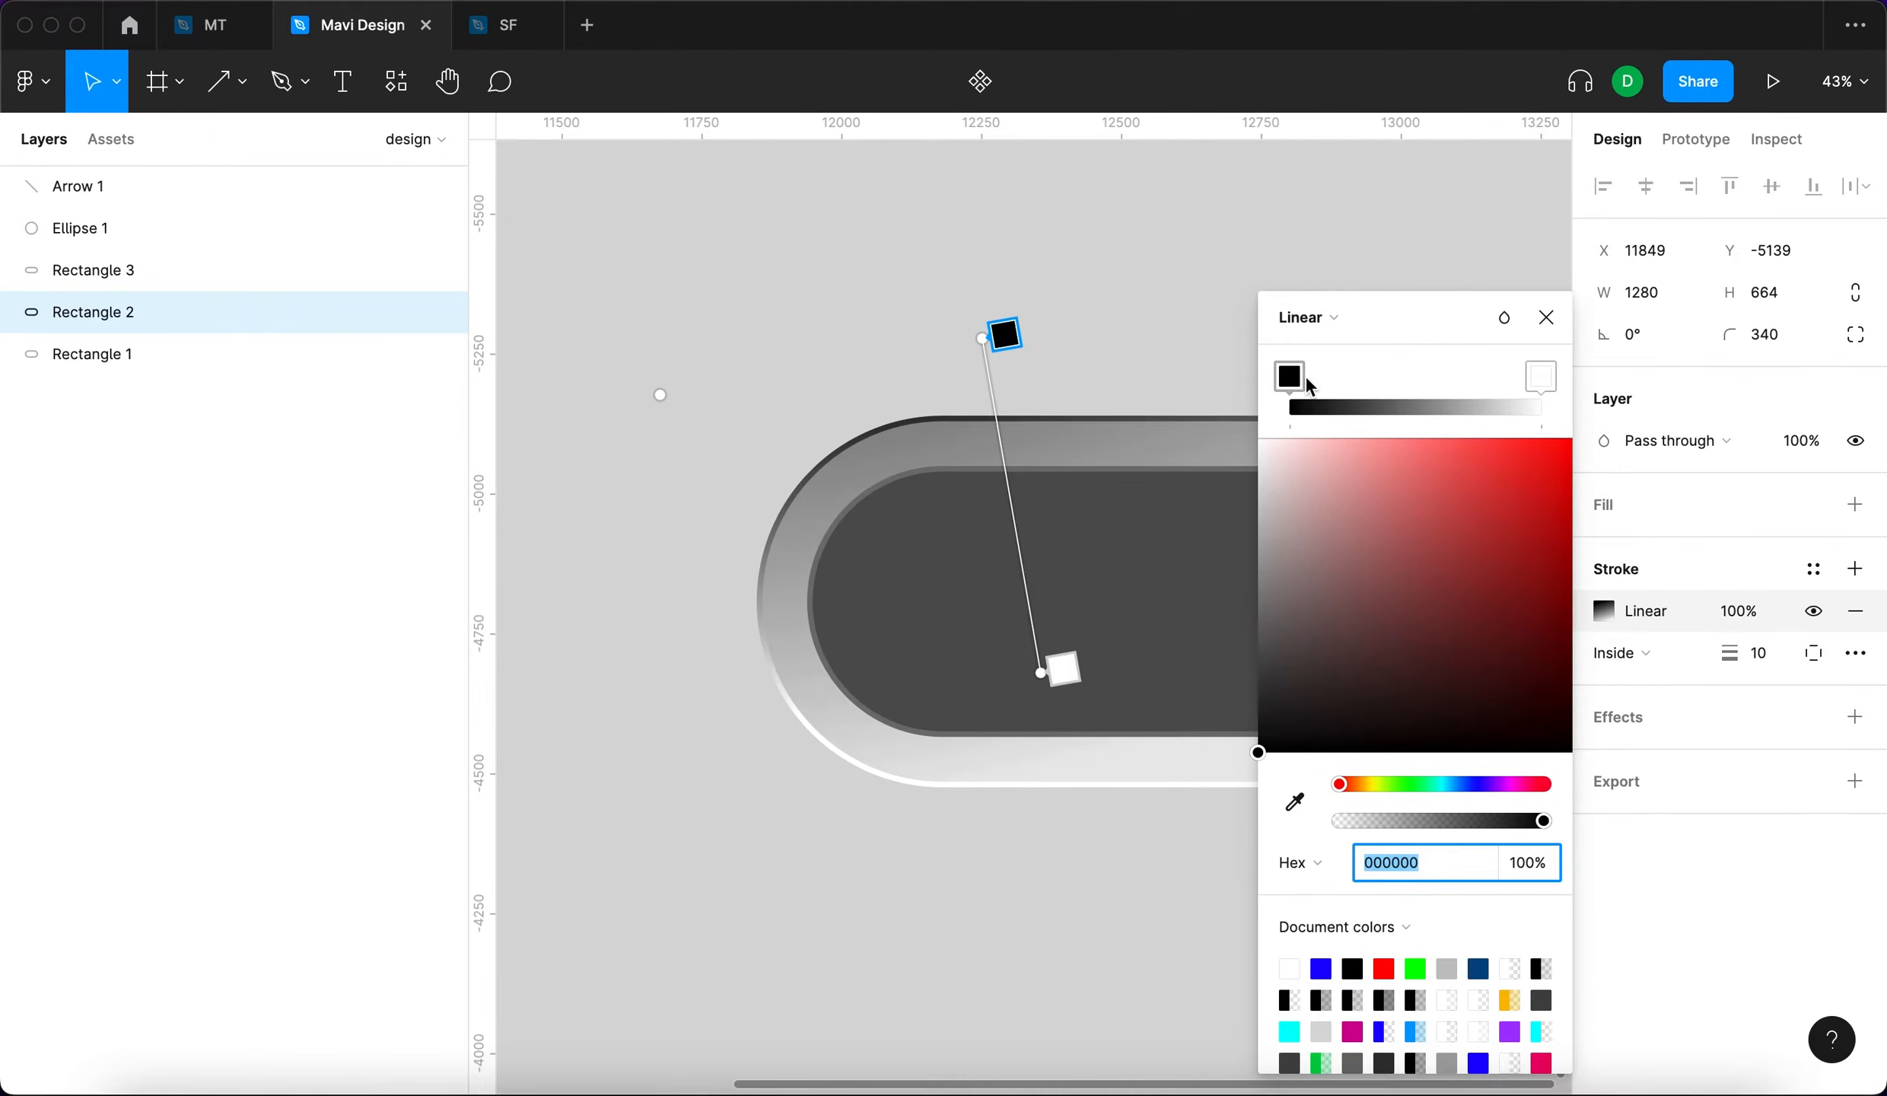
# Lighten the black end of the outer outline's stroke gradient.
pyautogui.moveTo(1305, 378); pyautogui.dragTo(1348, 379)
pyautogui.press('BackSpace')
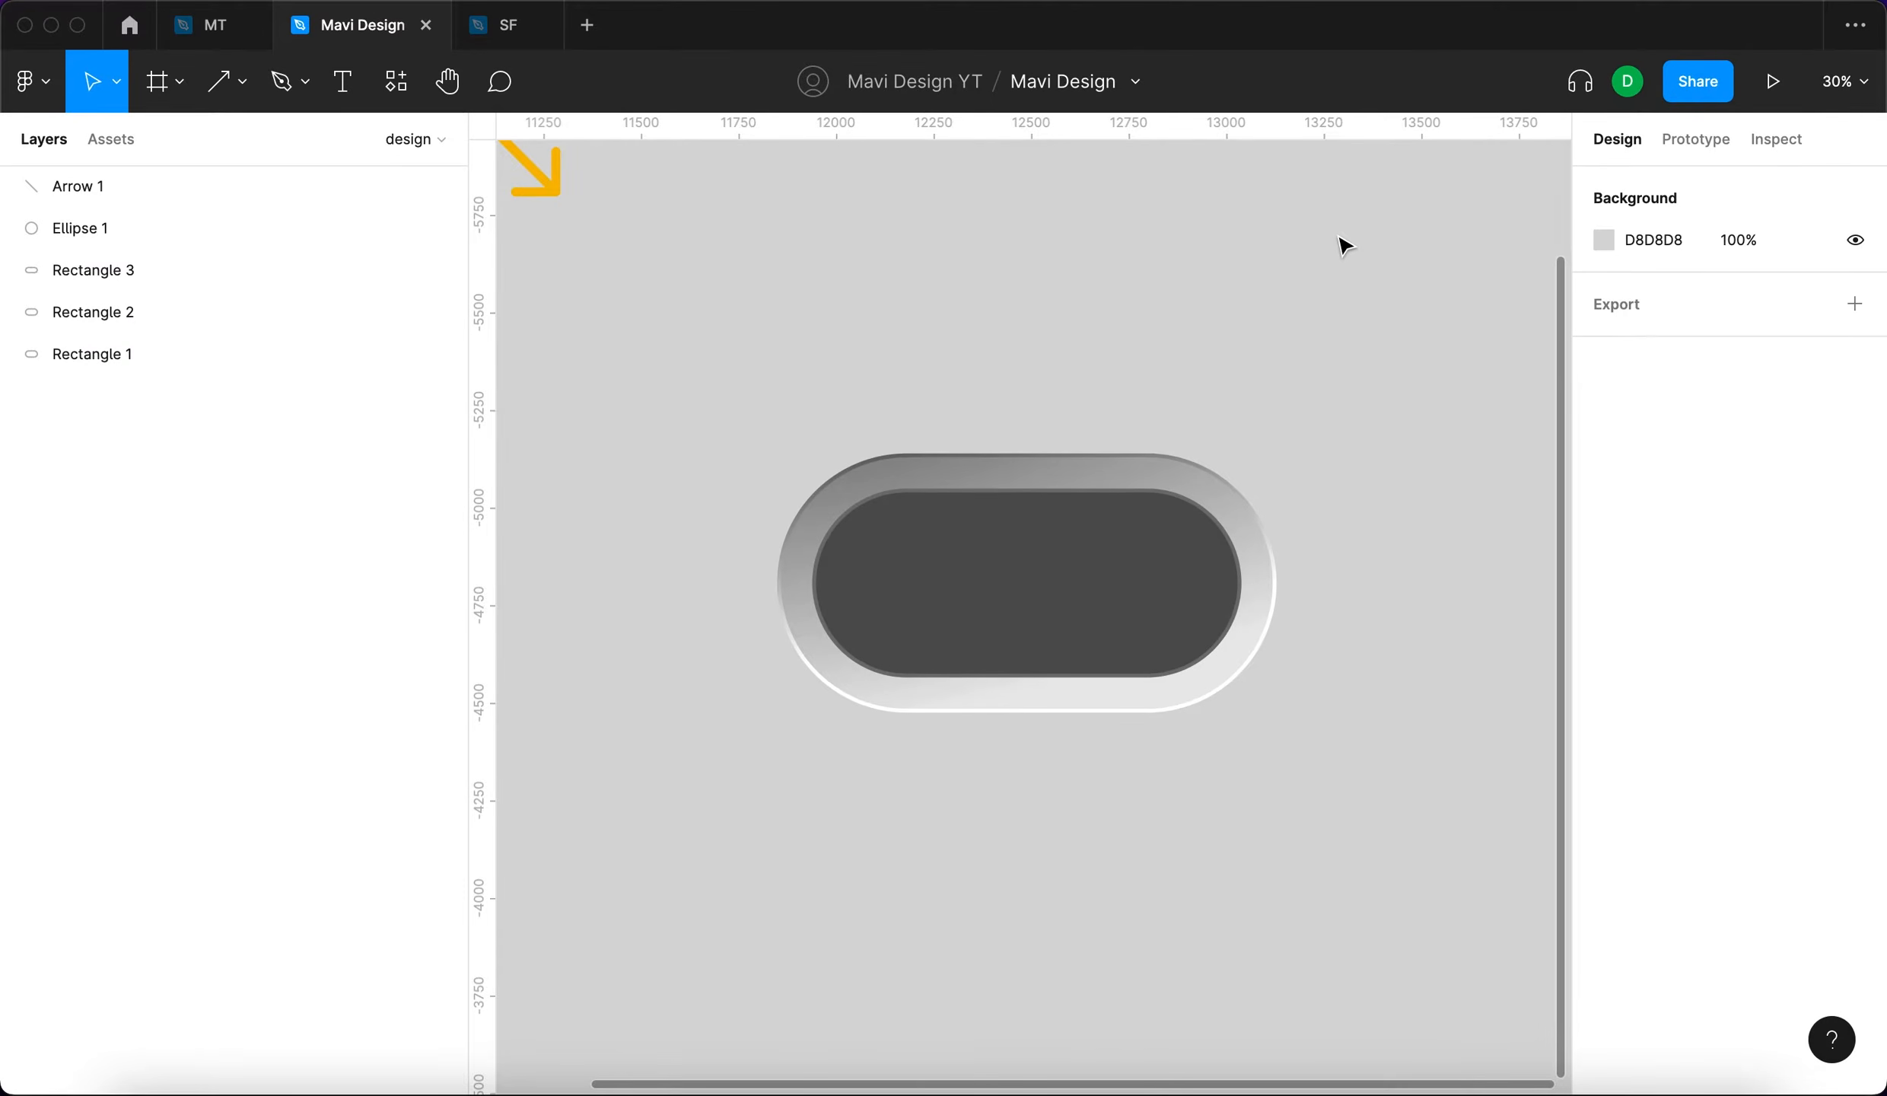
pyautogui.scroll(-5, 1341, 240)
pyautogui.click(1218, 392)
pyautogui.click(1358, 477)
# Set the outer outline's stroke thickness to 12.
pyautogui.scroll(3, 1358, 477)
pyautogui.click(1370, 467)
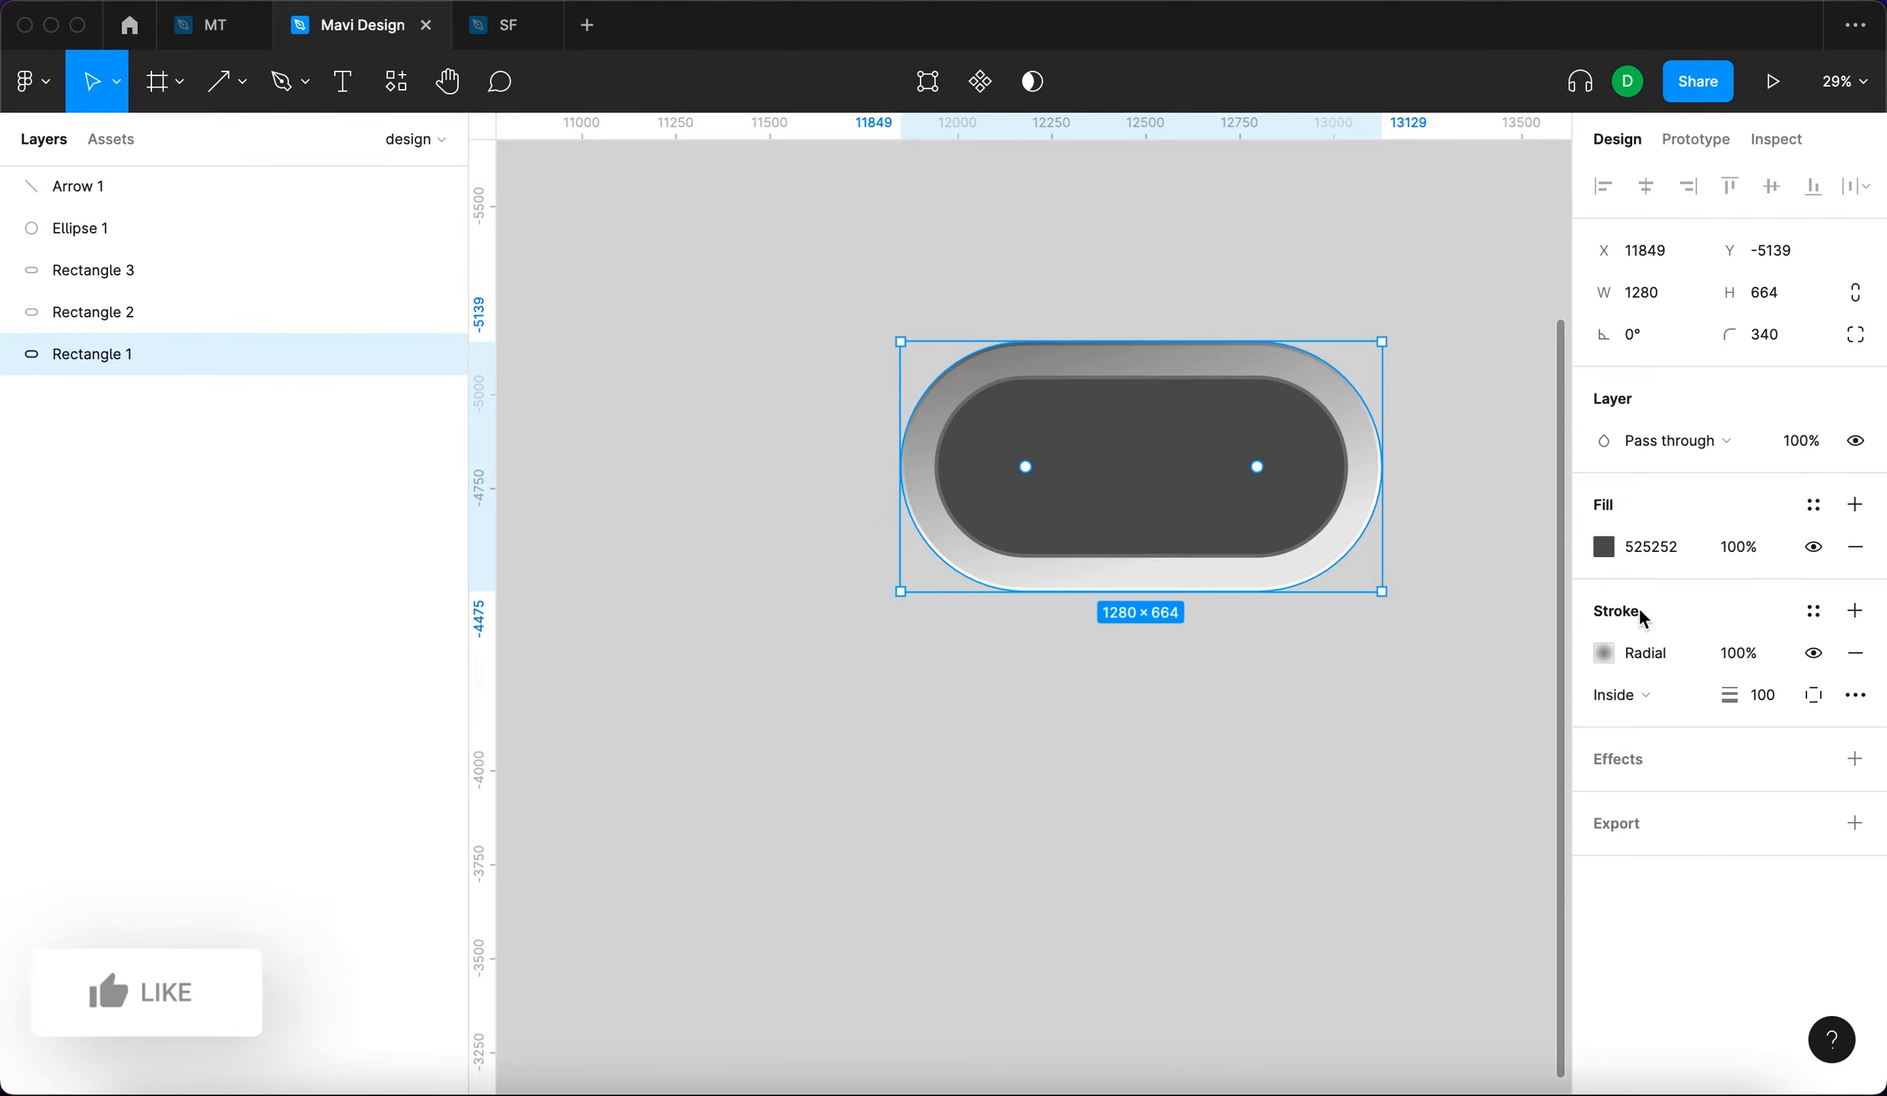
pyautogui.click(118, 312)
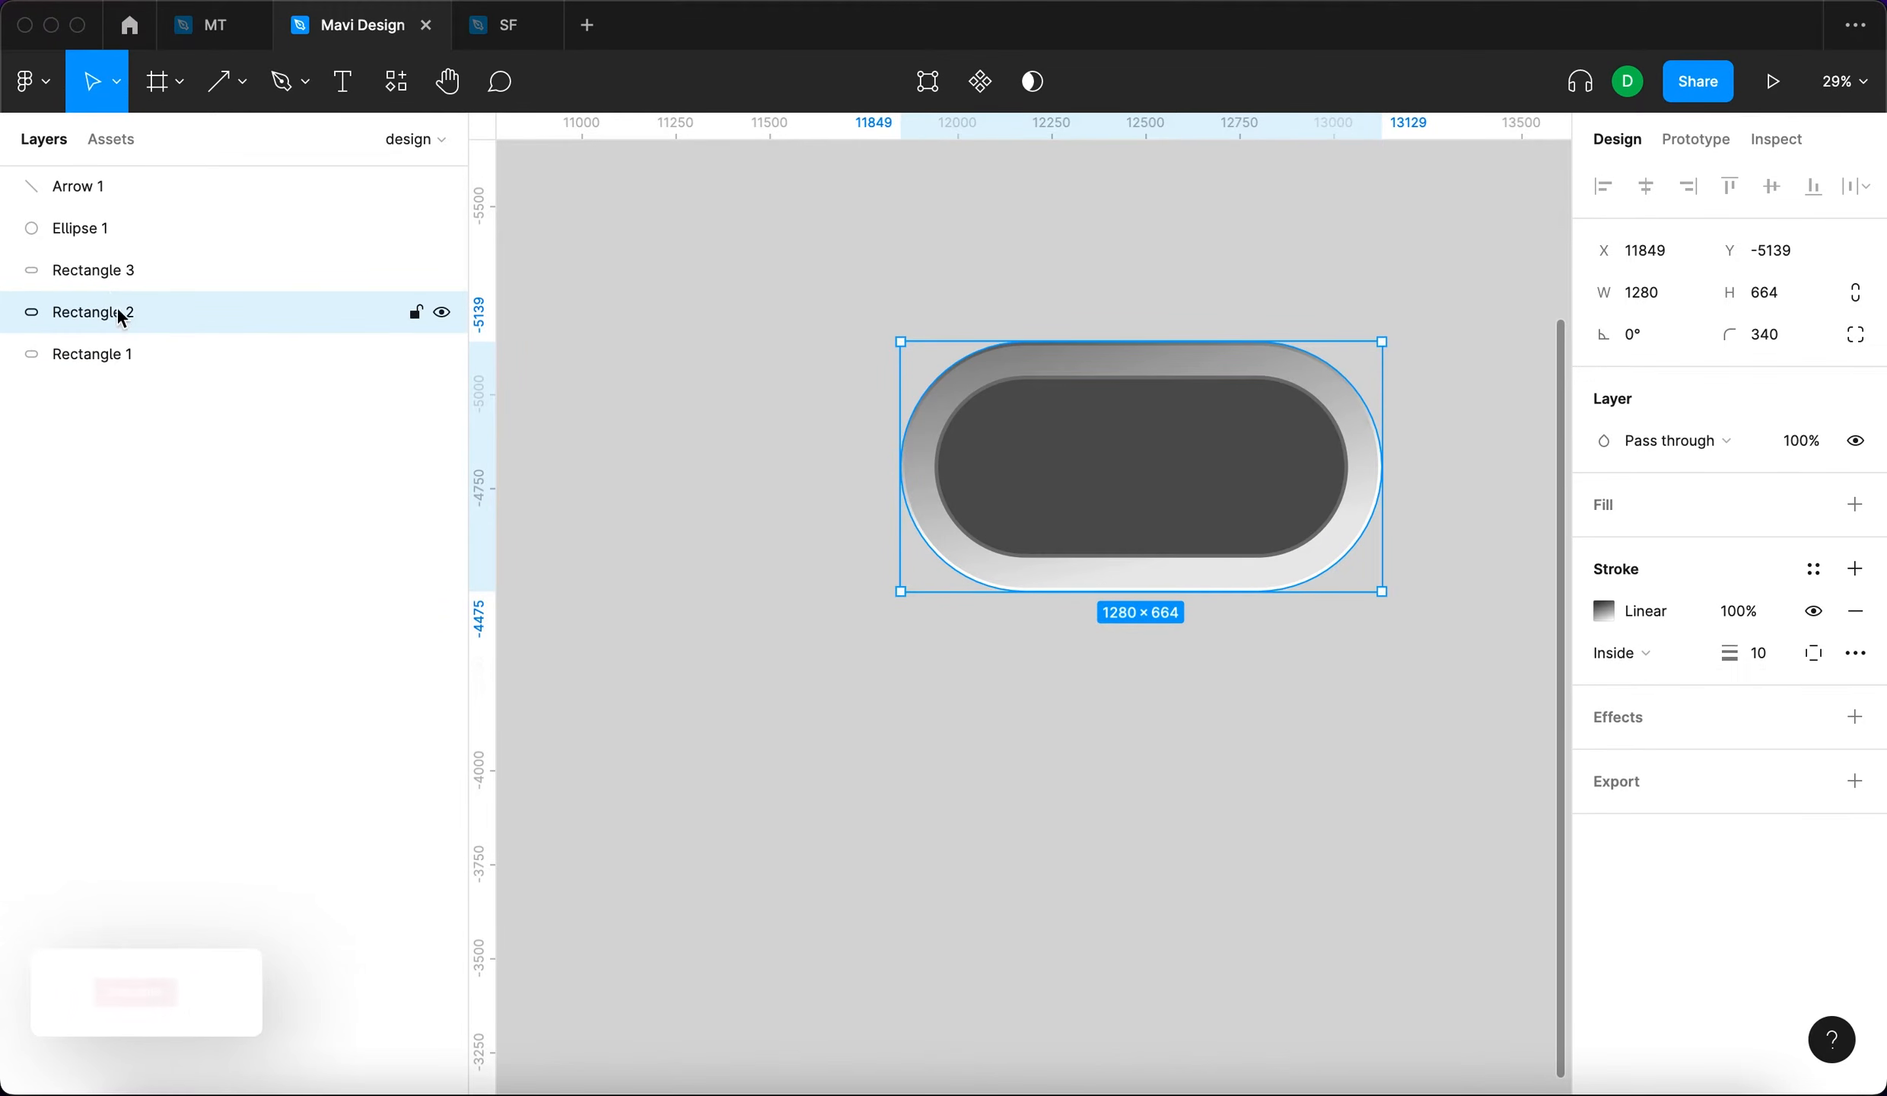
pyautogui.click(1758, 652)
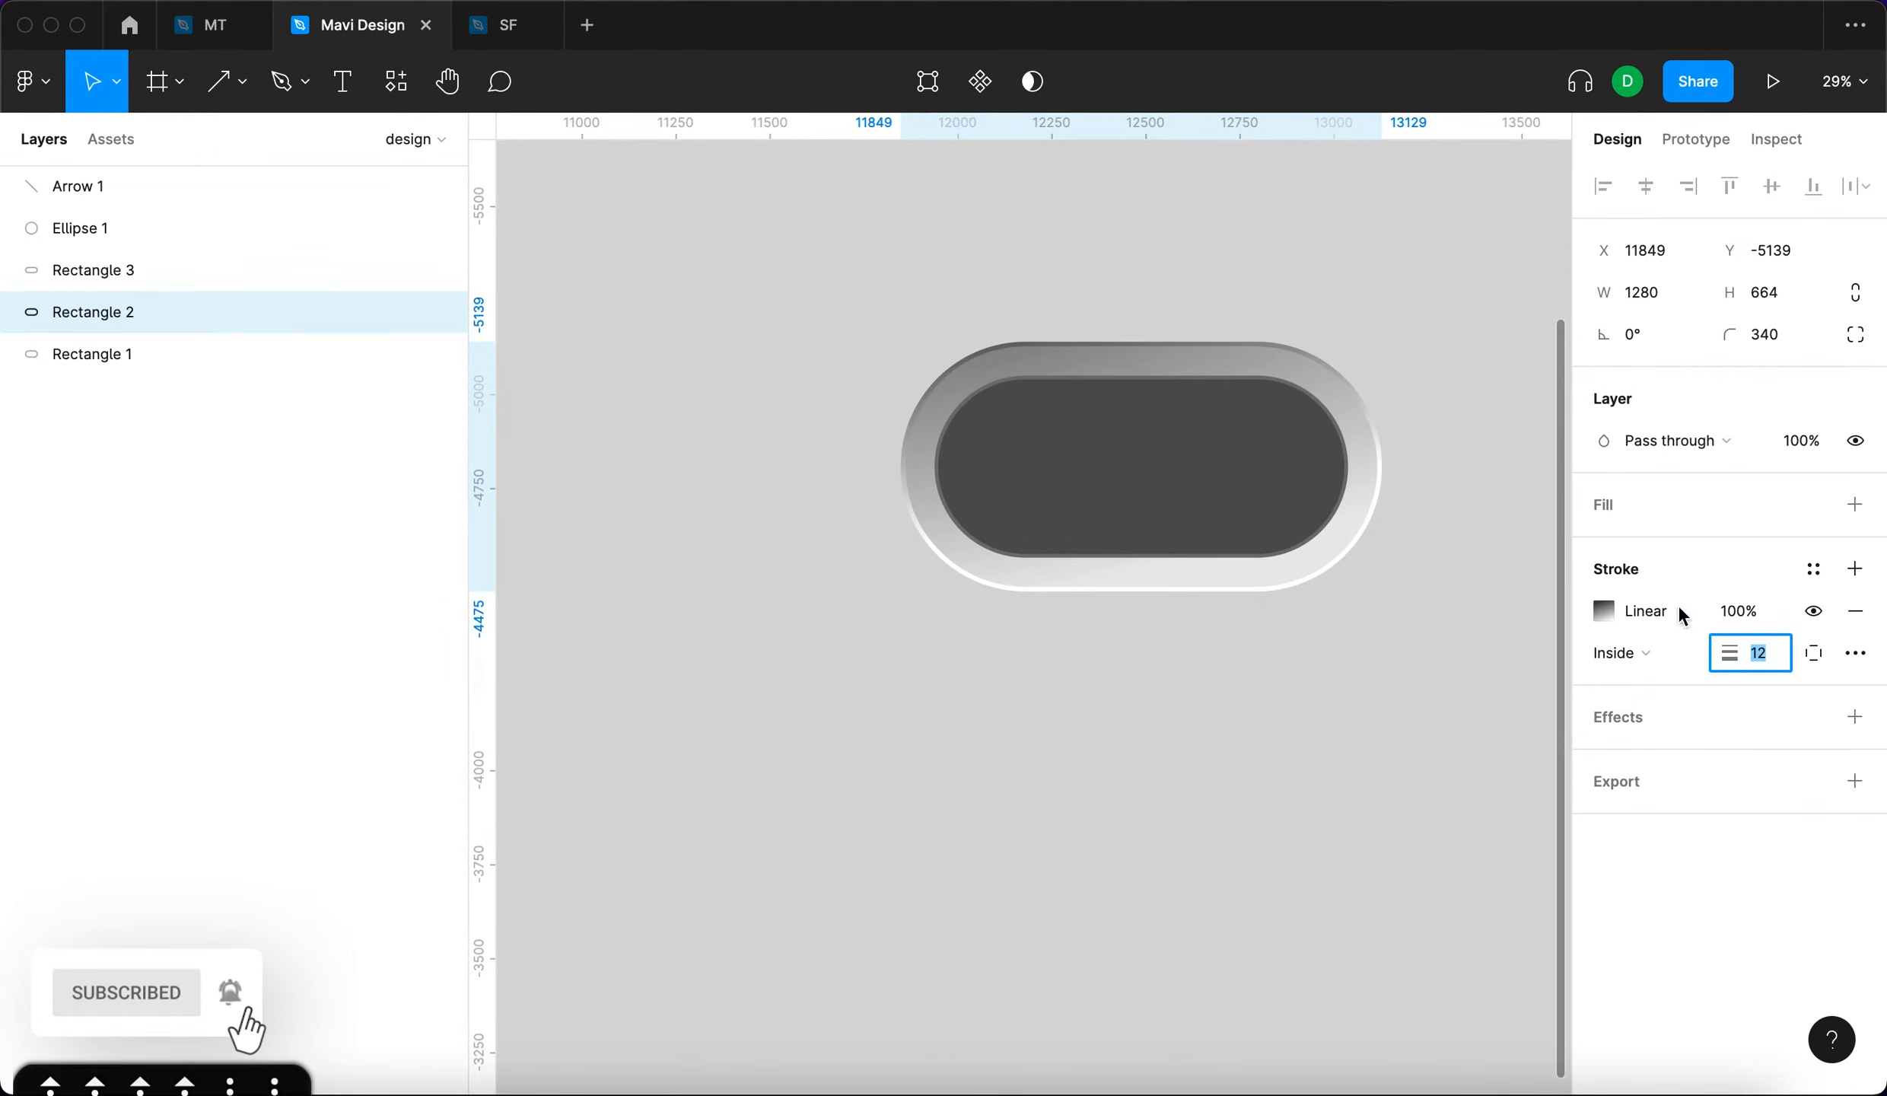
# Set the inner outline's stroke thickness to 9.
pyautogui.click(205, 272)
pyautogui.click(1756, 652)
pyautogui.press('Up')
pyautogui.press('Up')
pyautogui.press('Up')
pyautogui.press('Up')
pyautogui.press('Up')
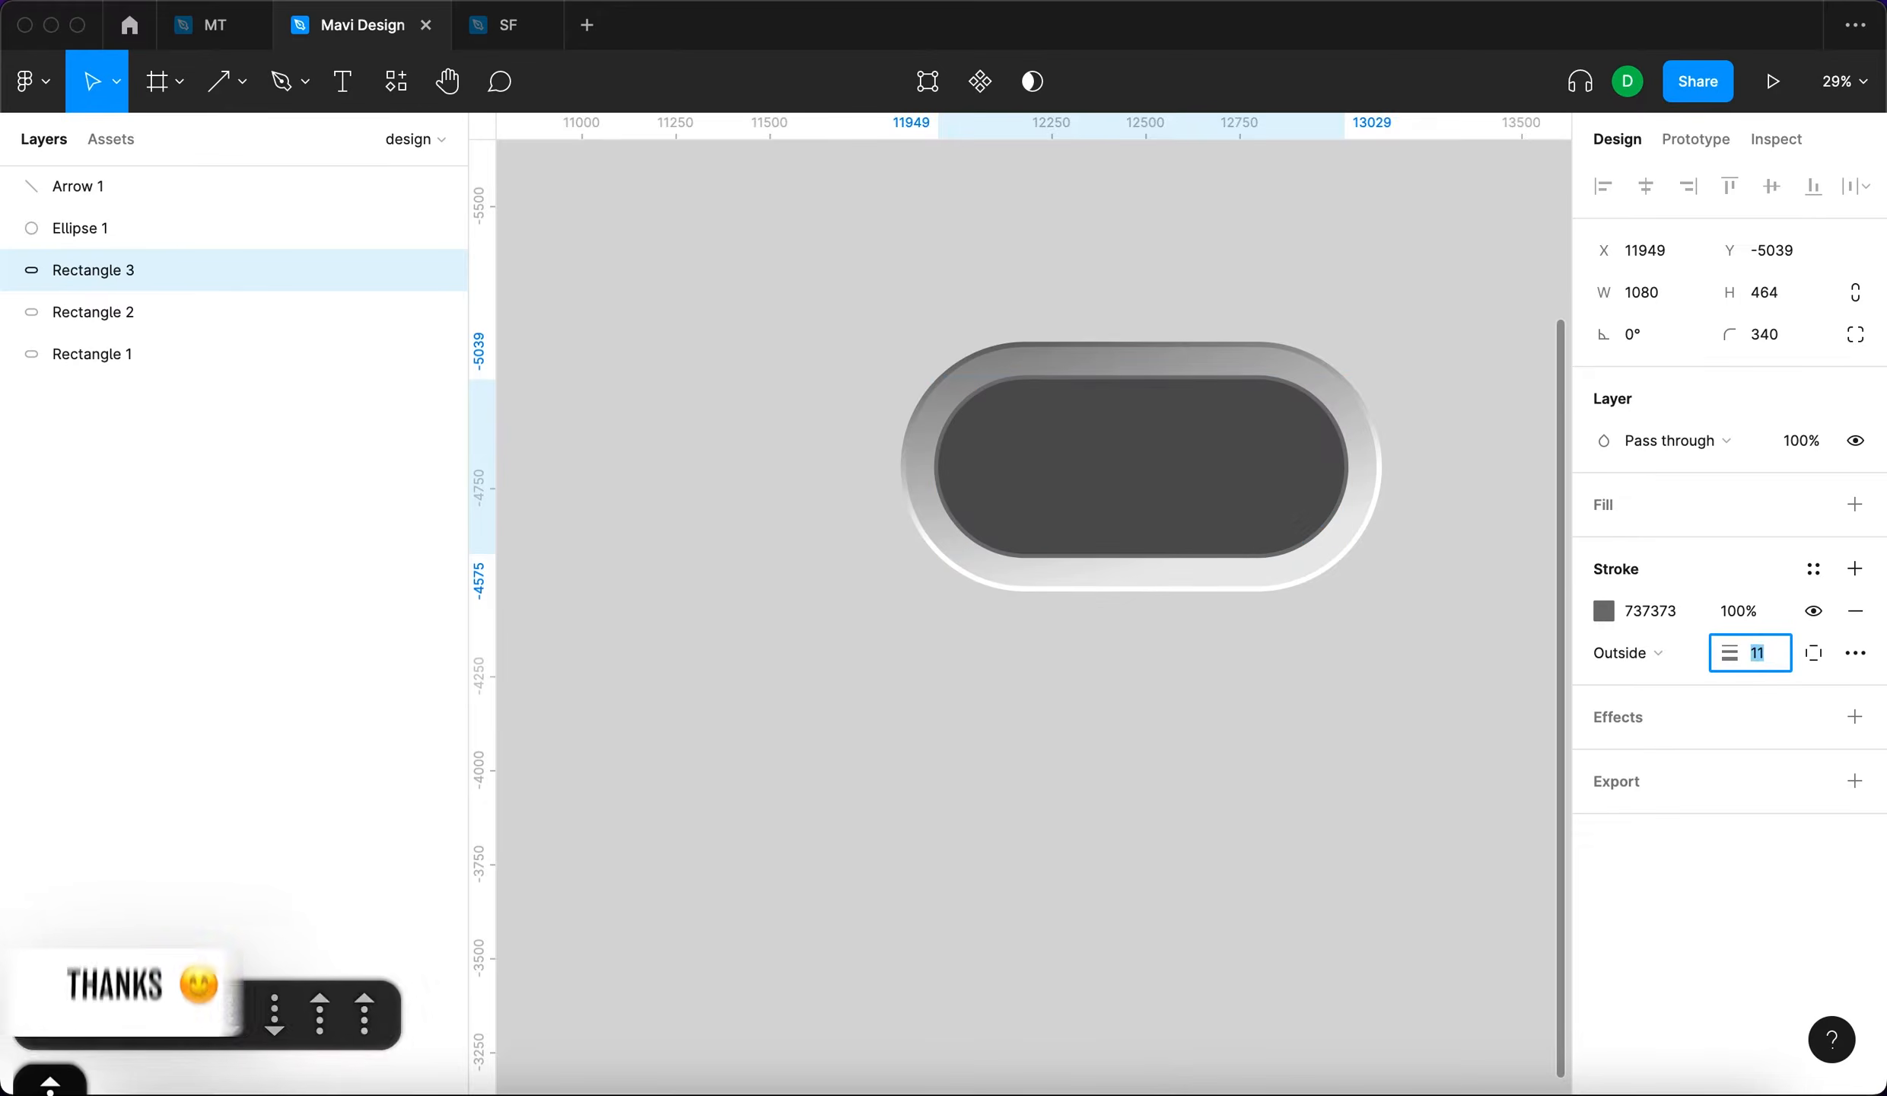
pyautogui.press('Down')
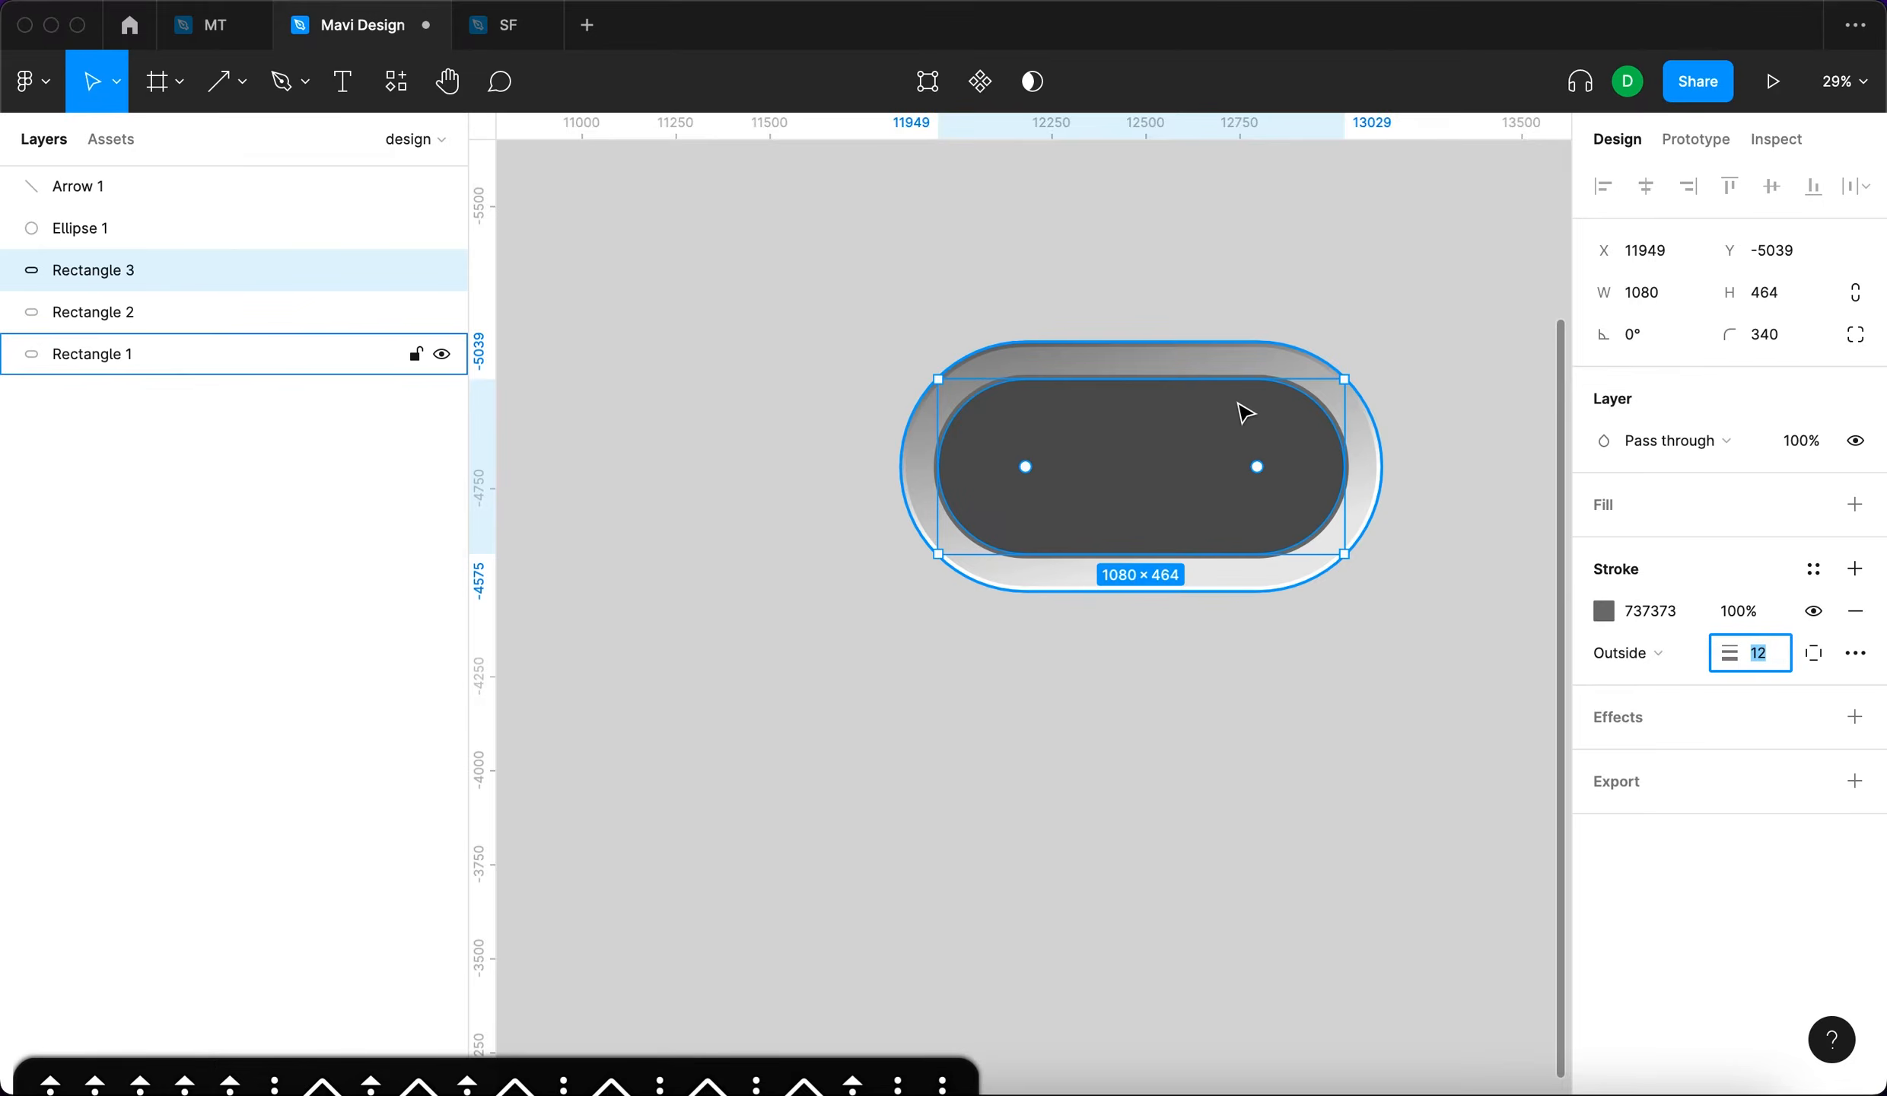
pyautogui.scroll(5, 1242, 411)
pyautogui.press('Down')
pyautogui.press('Down')
pyautogui.press('Down')
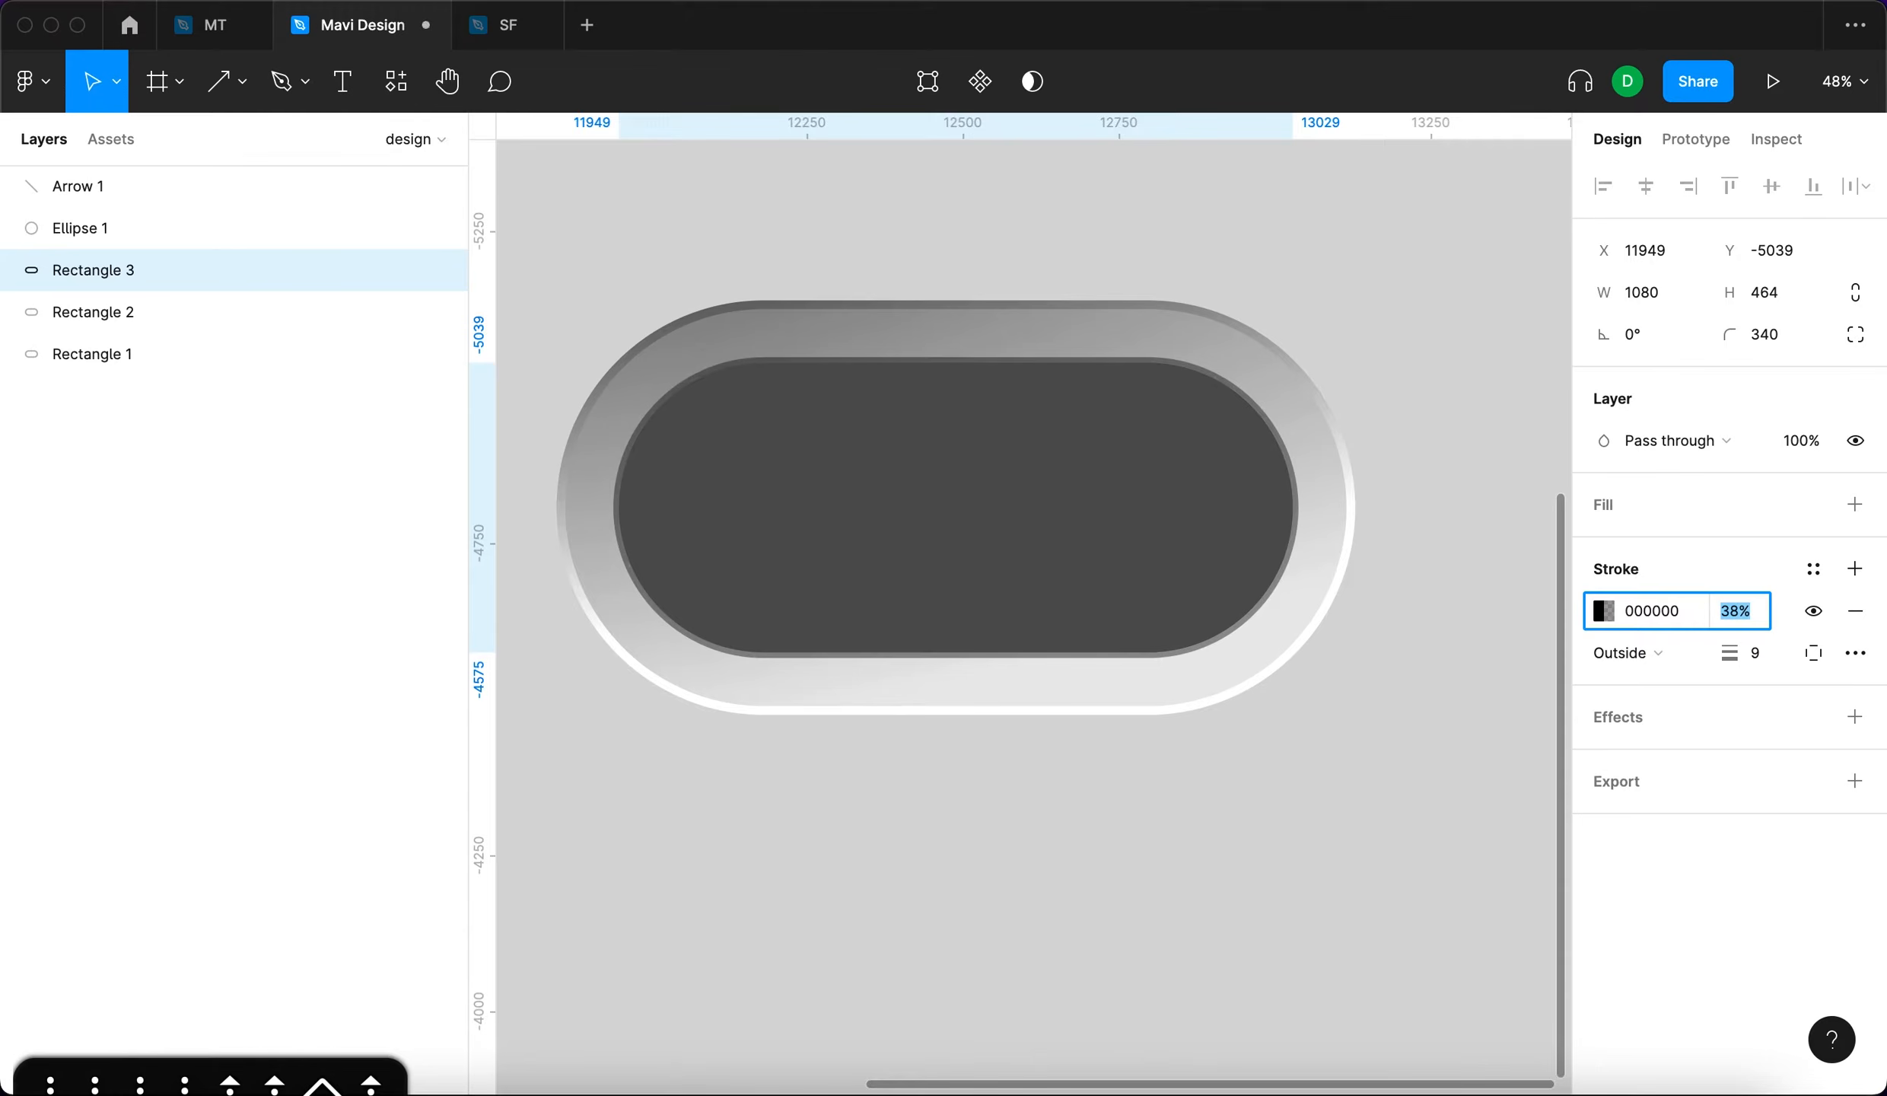
# Set the inner outline's black stroke to 17% opacity and make the stroke slightly thicker.
pyautogui.hotkey('shift', 'Up')
pyautogui.hotkey('shift', 'Down')
pyautogui.hotkey('shift', 'Down')
pyautogui.hotkey('shift', 'Down')
pyautogui.press('Down')
pyautogui.press('Tab')
pyautogui.press('Up')
pyautogui.press('Up')
pyautogui.press('Up')
pyautogui.press('Up')
pyautogui.press('Up')
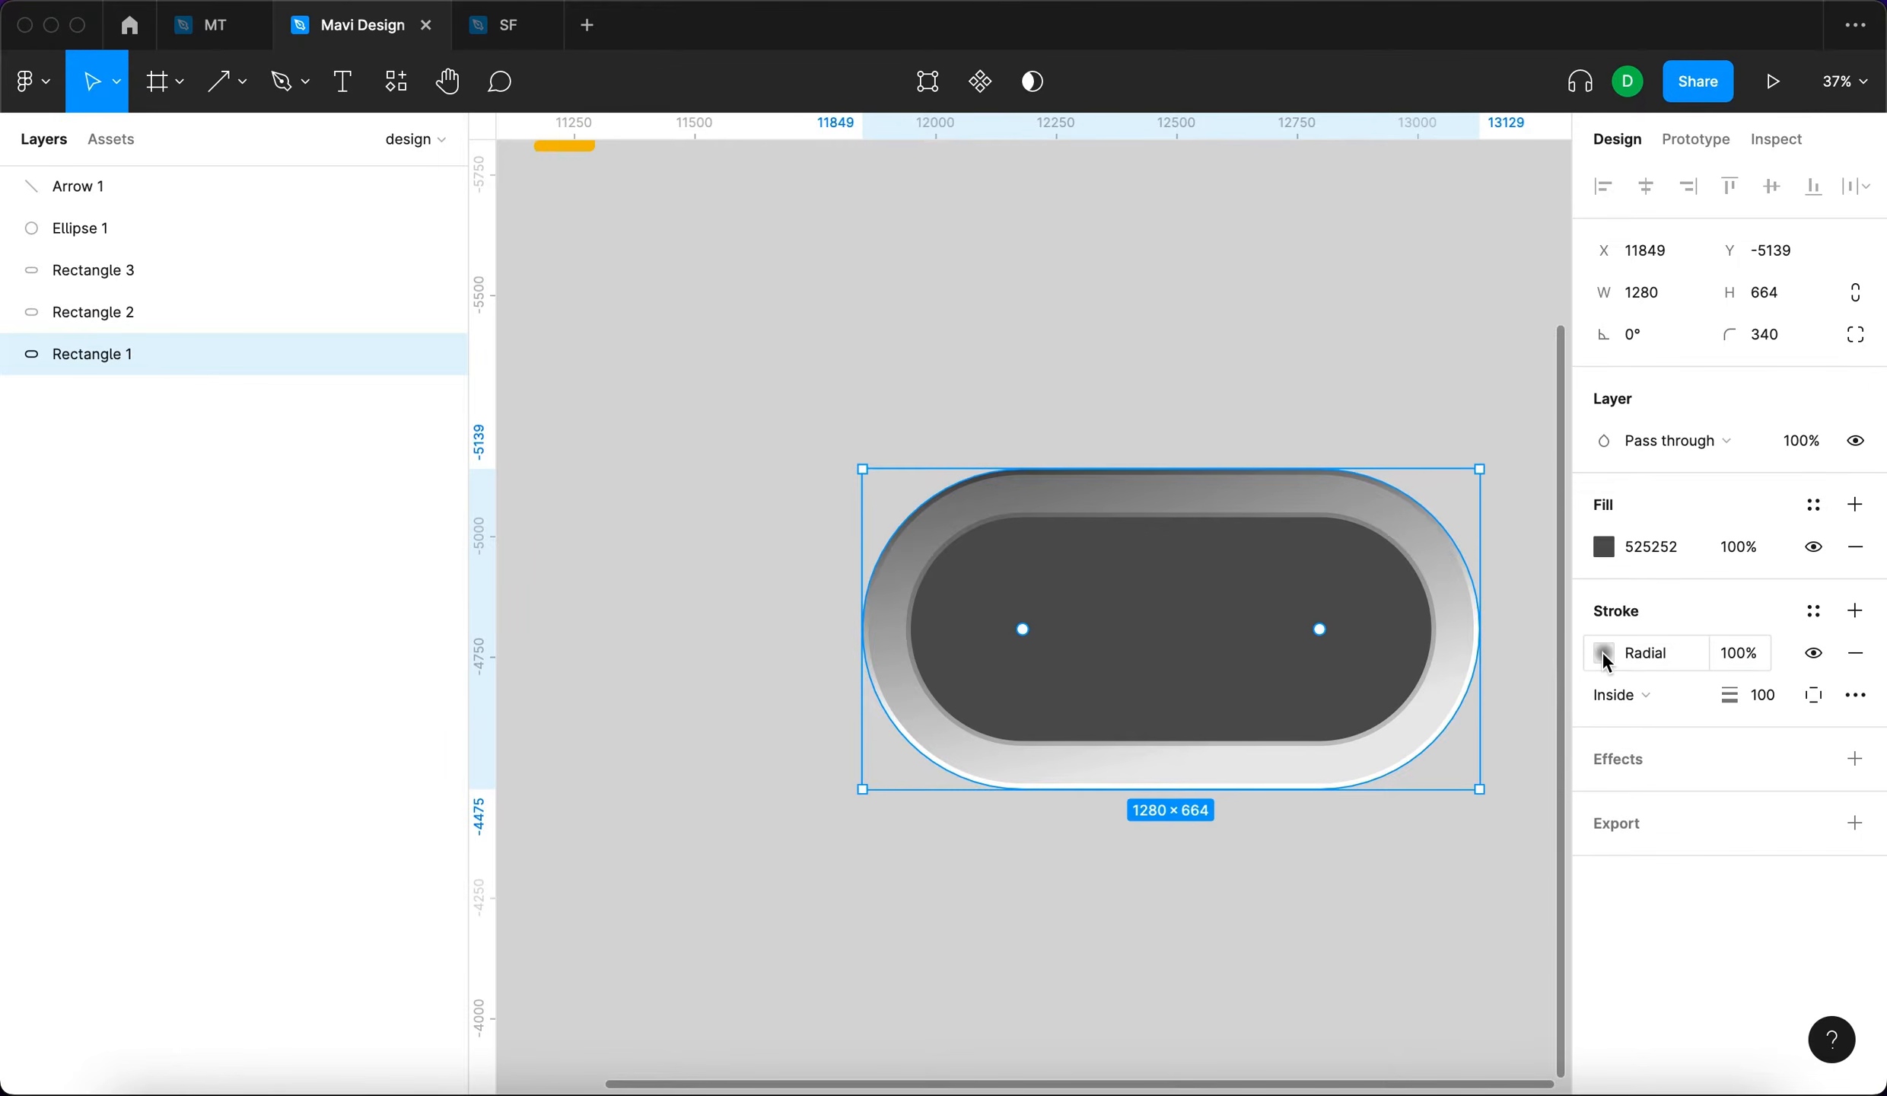
# Change the ring's stroke gradient type from radial to linear.
pyautogui.click(1603, 653)
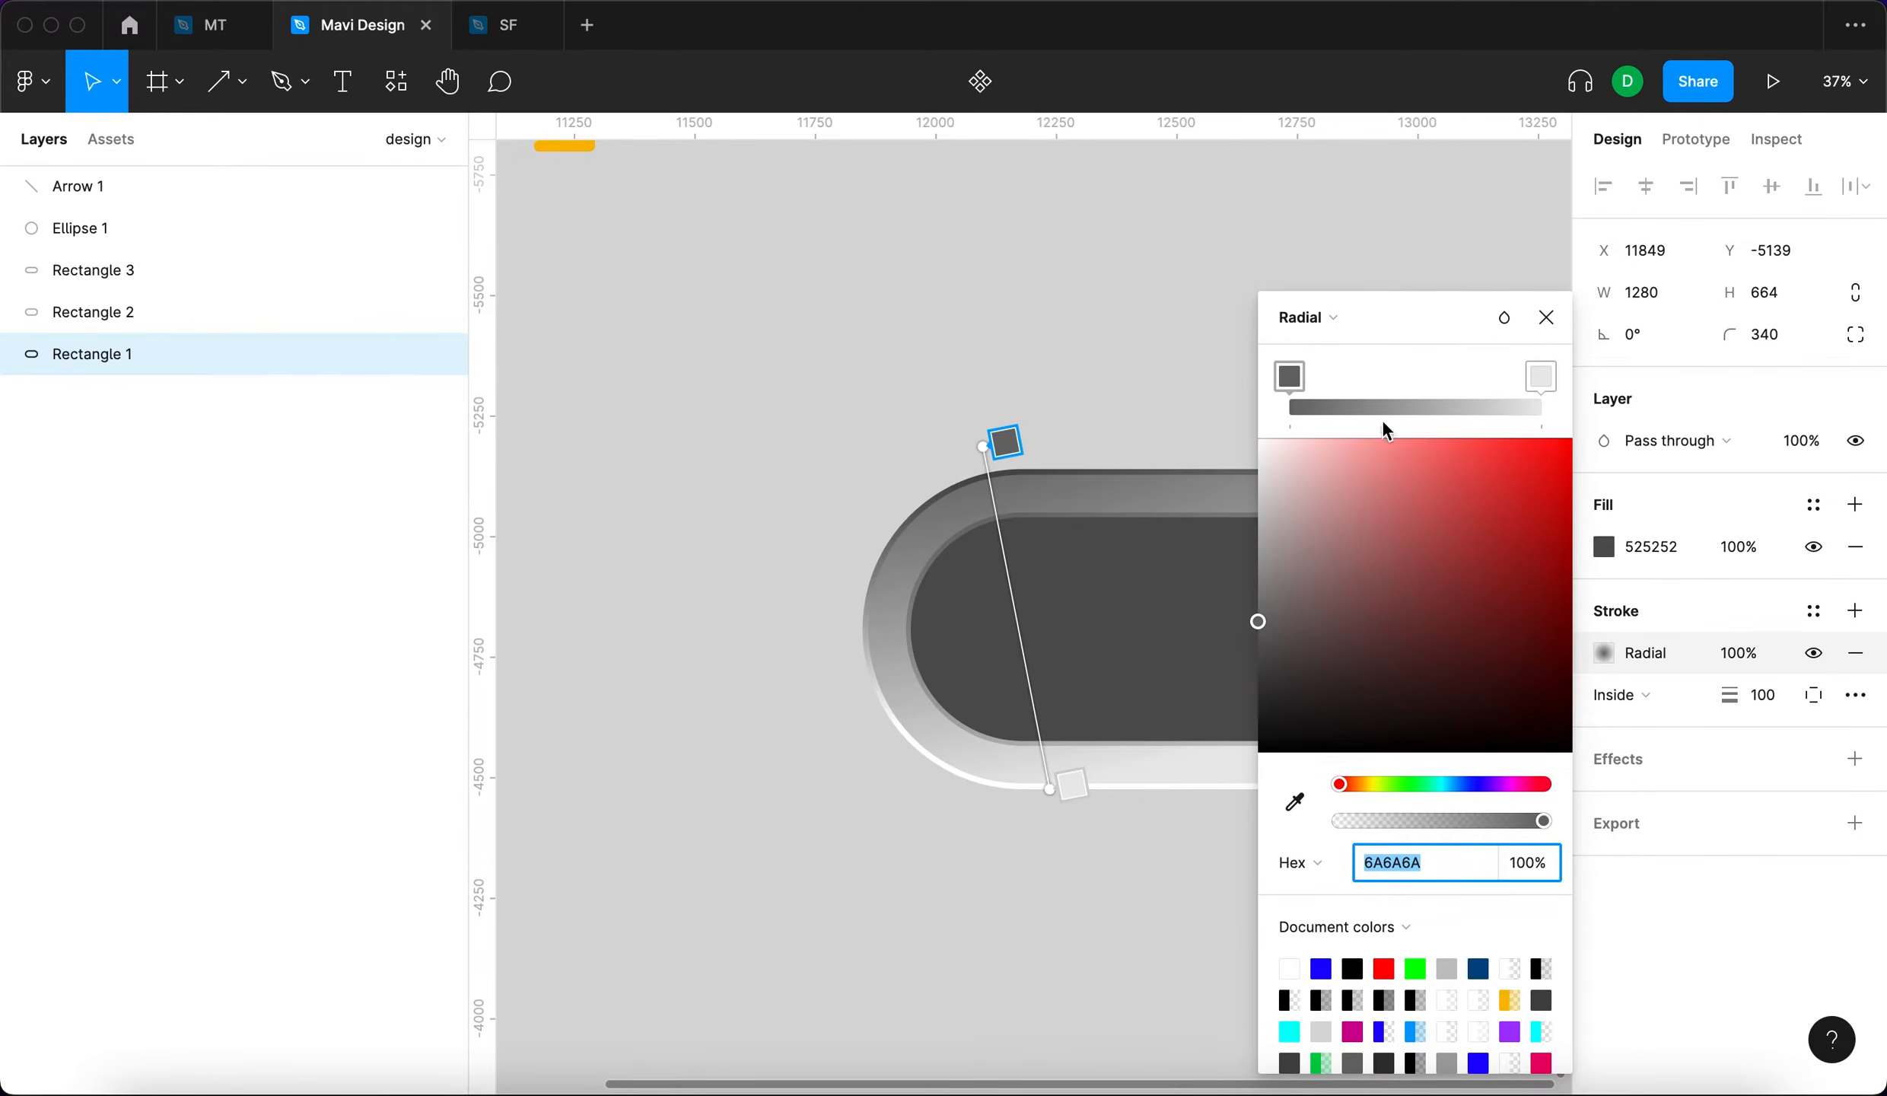
pyautogui.click(1347, 318)
pyautogui.click(1347, 282)
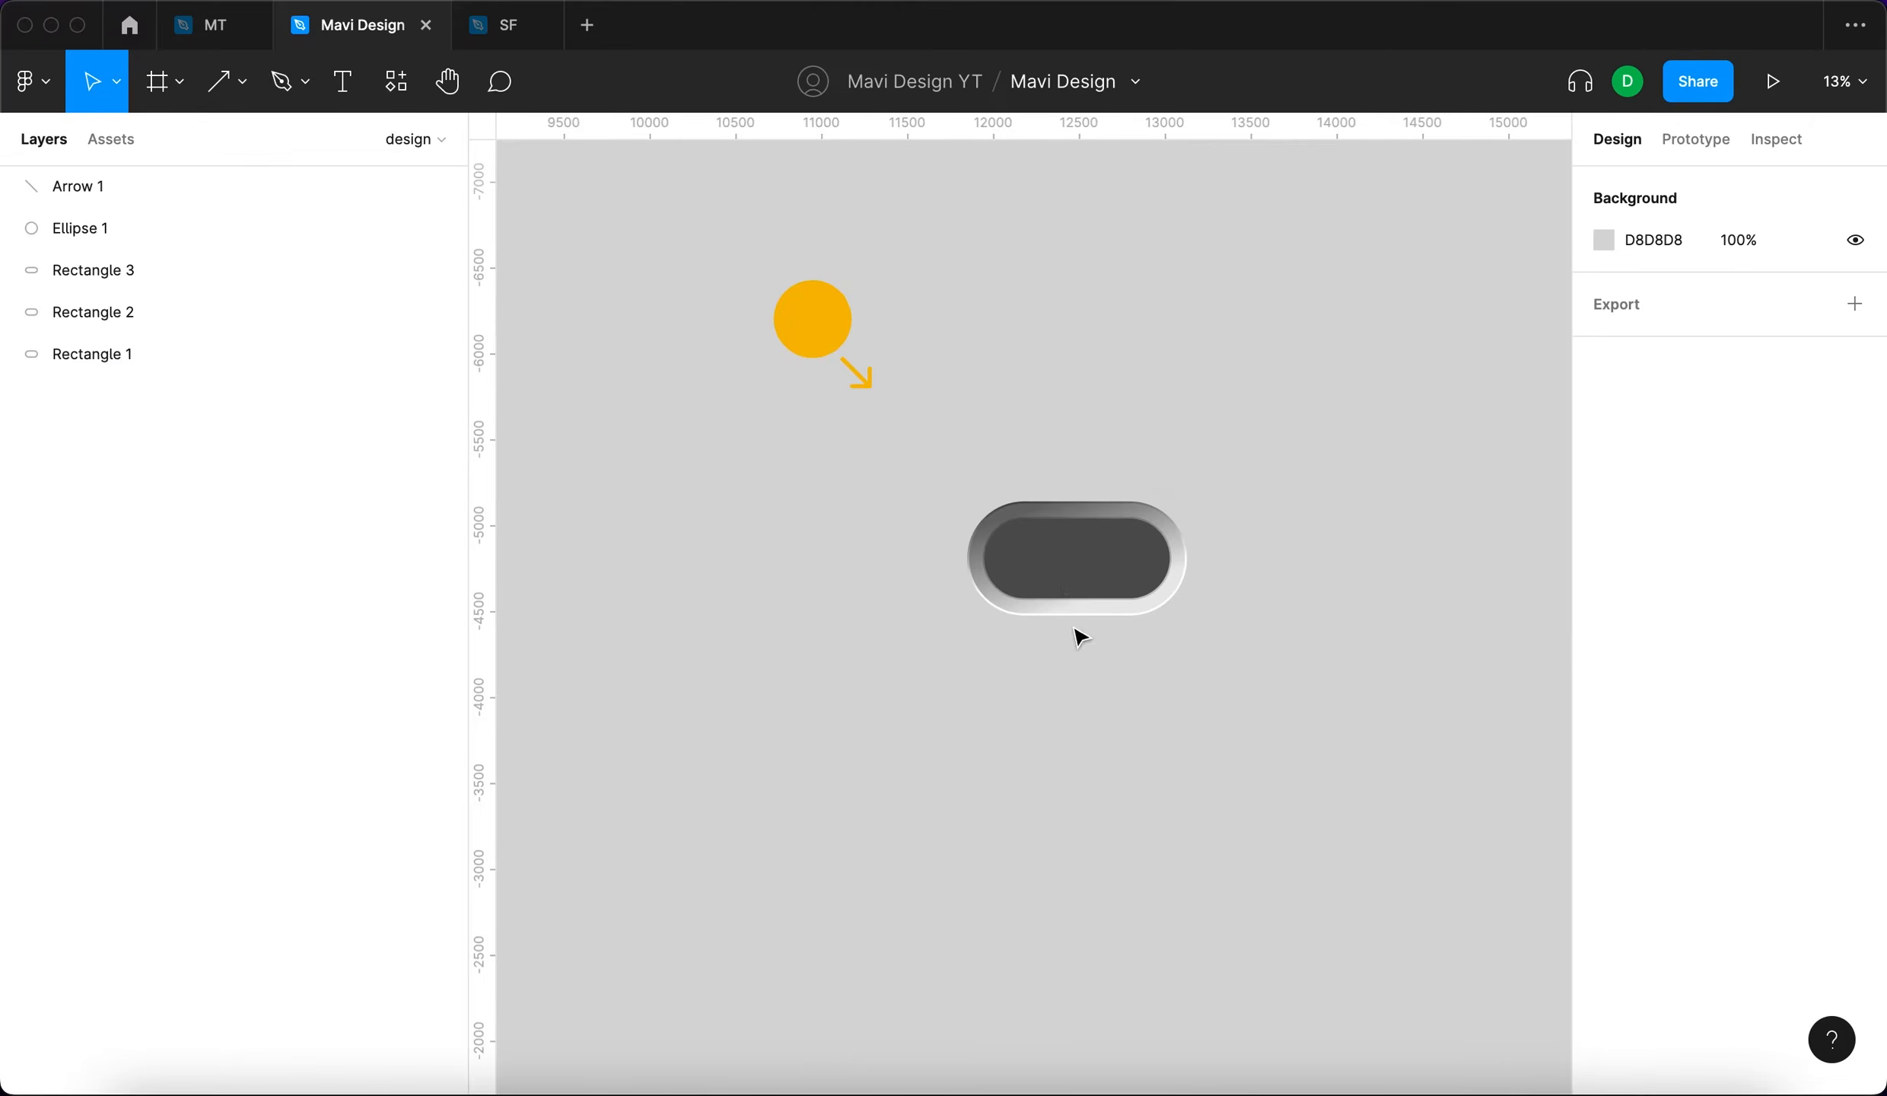
pyautogui.scroll(5, 1062, 526)
pyautogui.click(1059, 443)
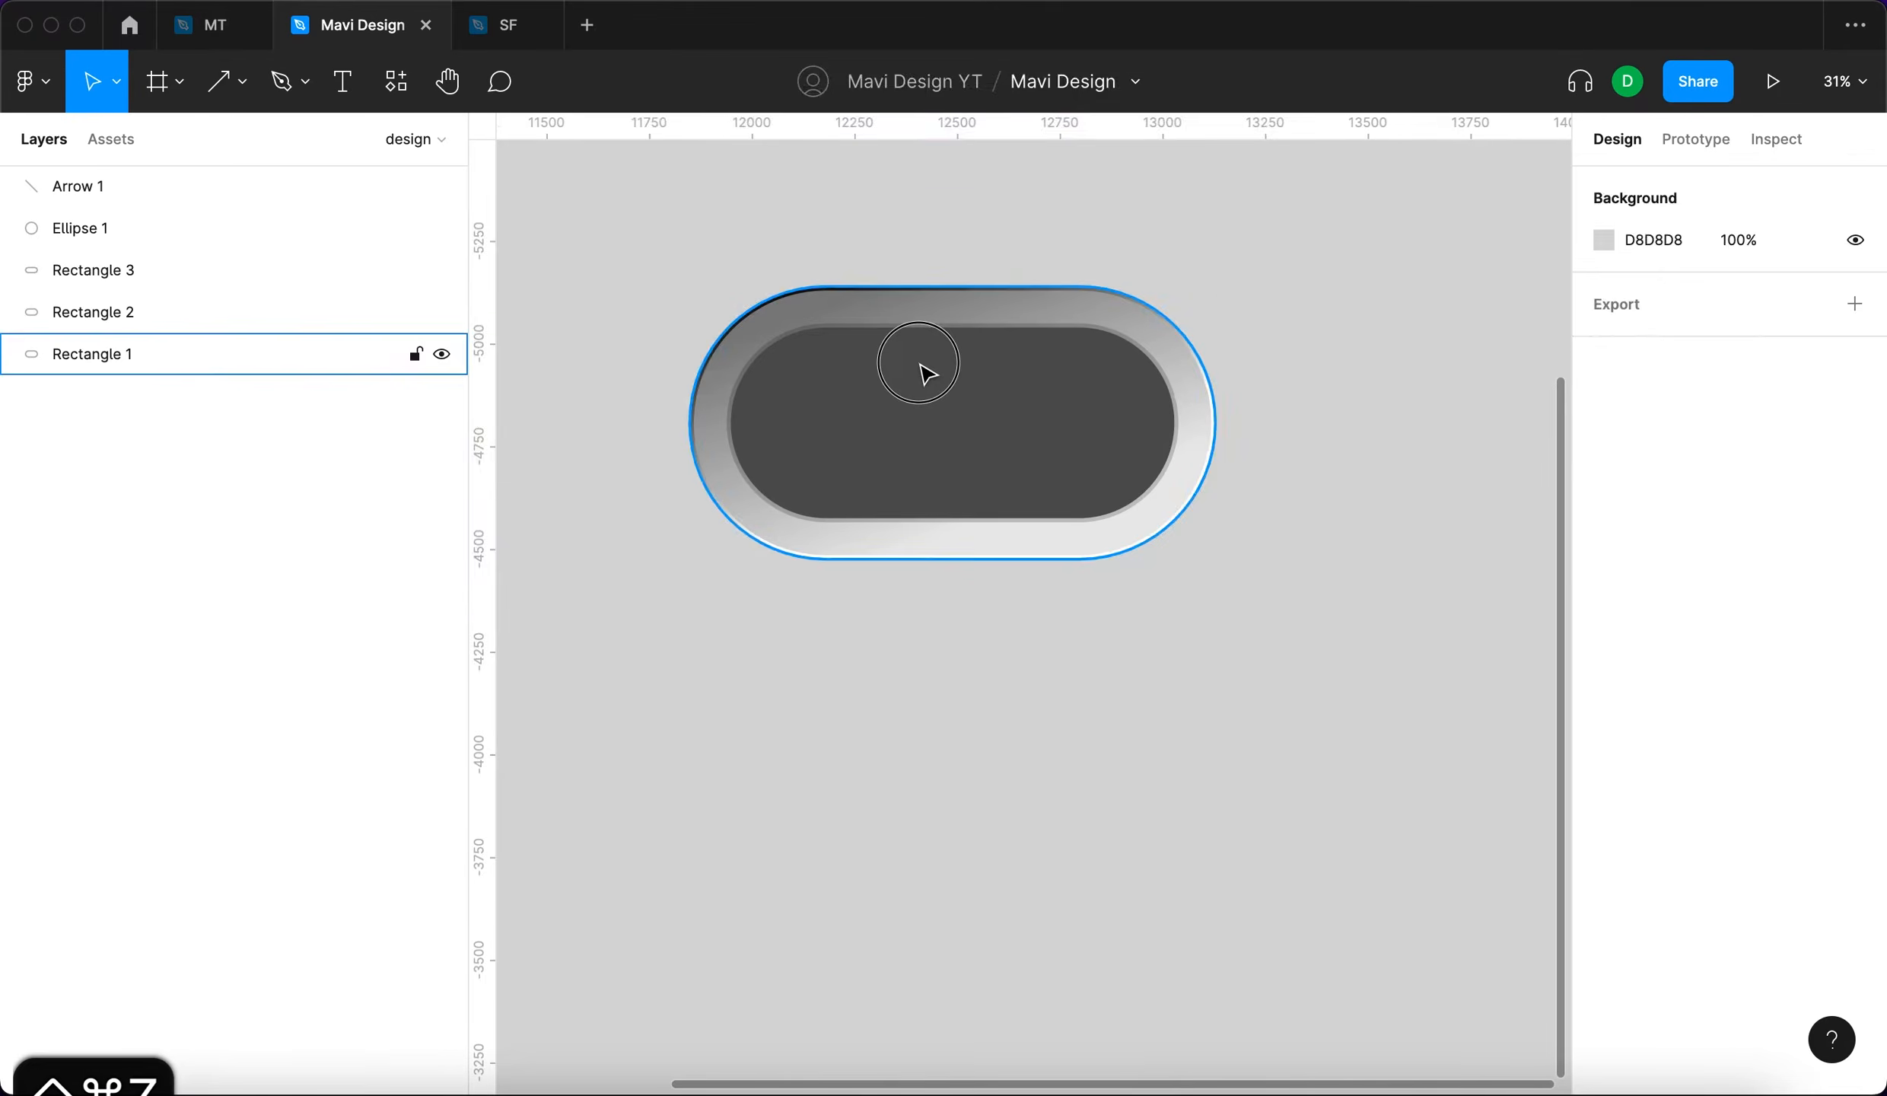
# Add an inner shadow with a spread of 144 to the ring shape.
pyautogui.click(922, 368)
pyautogui.scroll(5, 930, 390)
pyautogui.hscroll(-4, 929, 390)
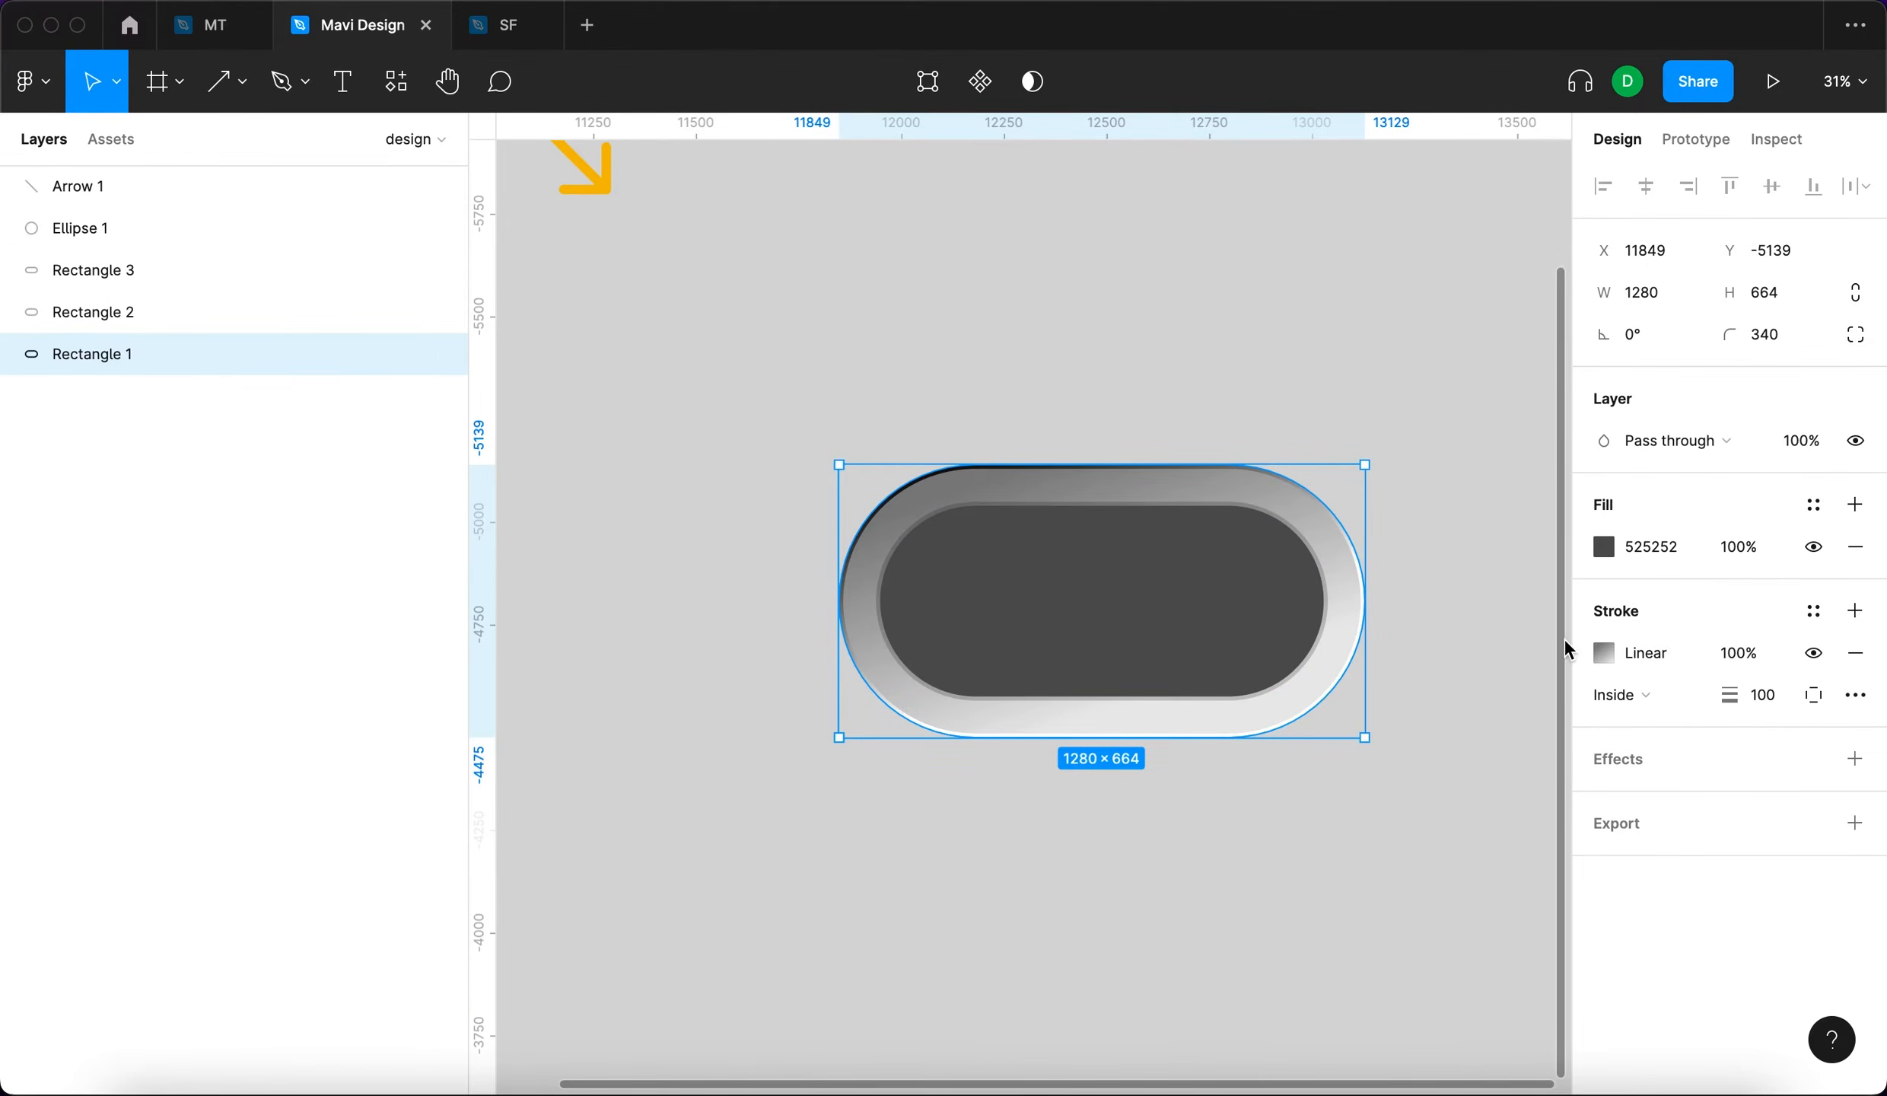
pyautogui.click(1735, 763)
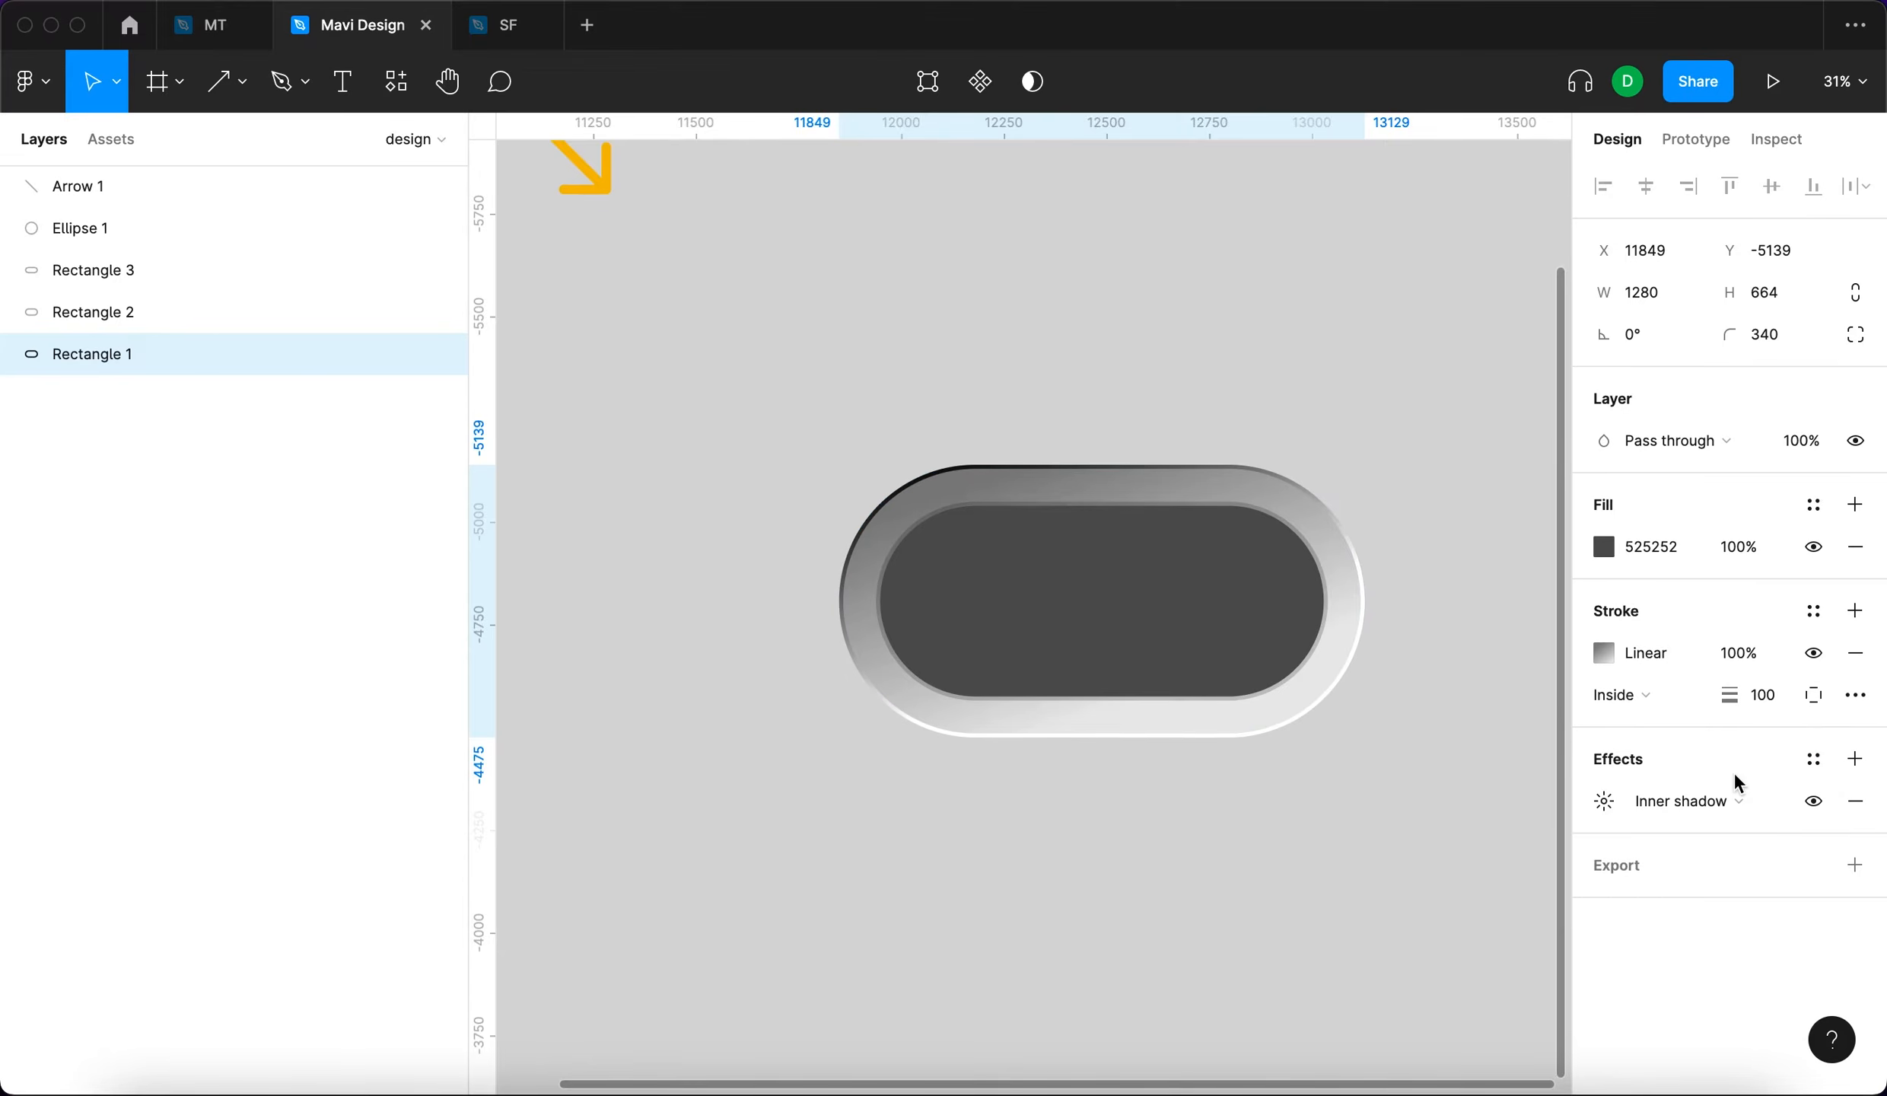
pyautogui.click(1604, 801)
pyautogui.click(1480, 907)
pyautogui.moveTo(1420, 911); pyautogui.dragTo(1288, 880)
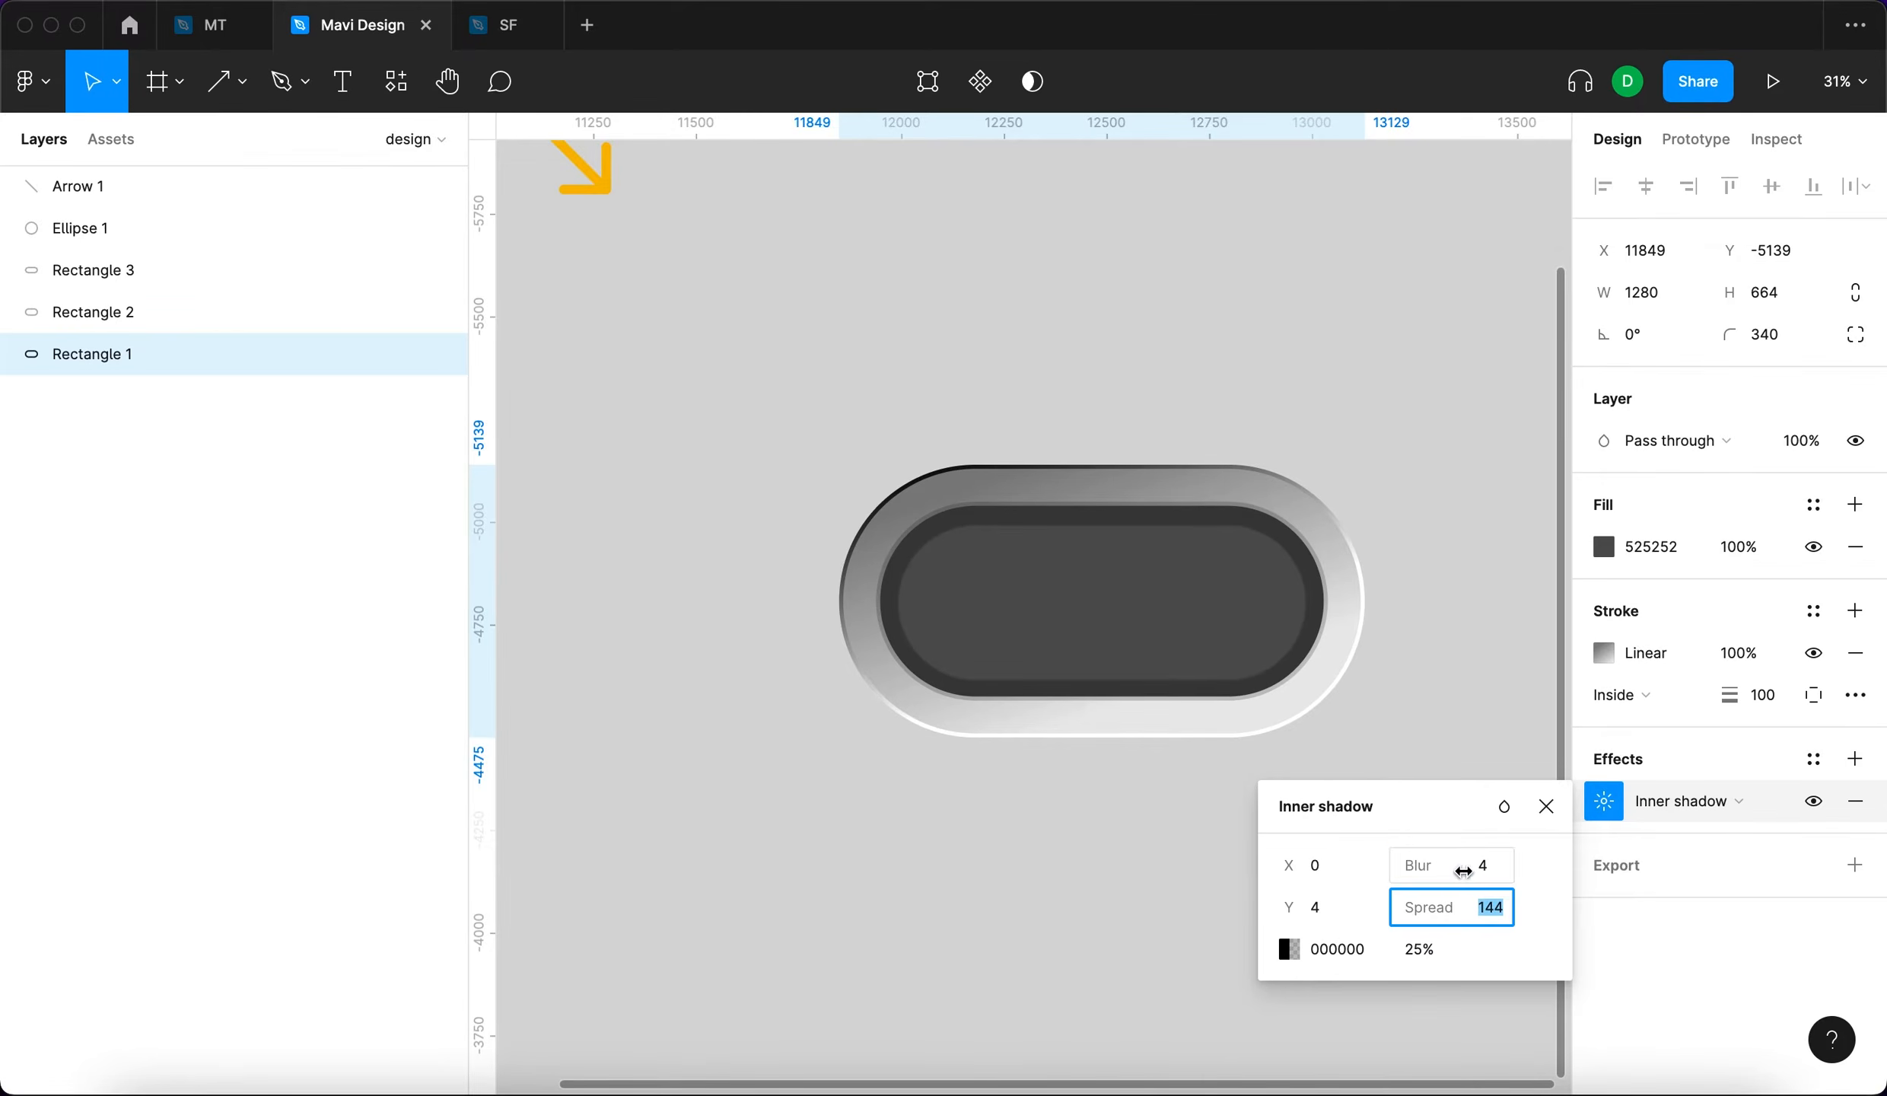
# Set the inner shadow's blur to 74 and its black color's opacity to 35%.
pyautogui.click(1463, 871)
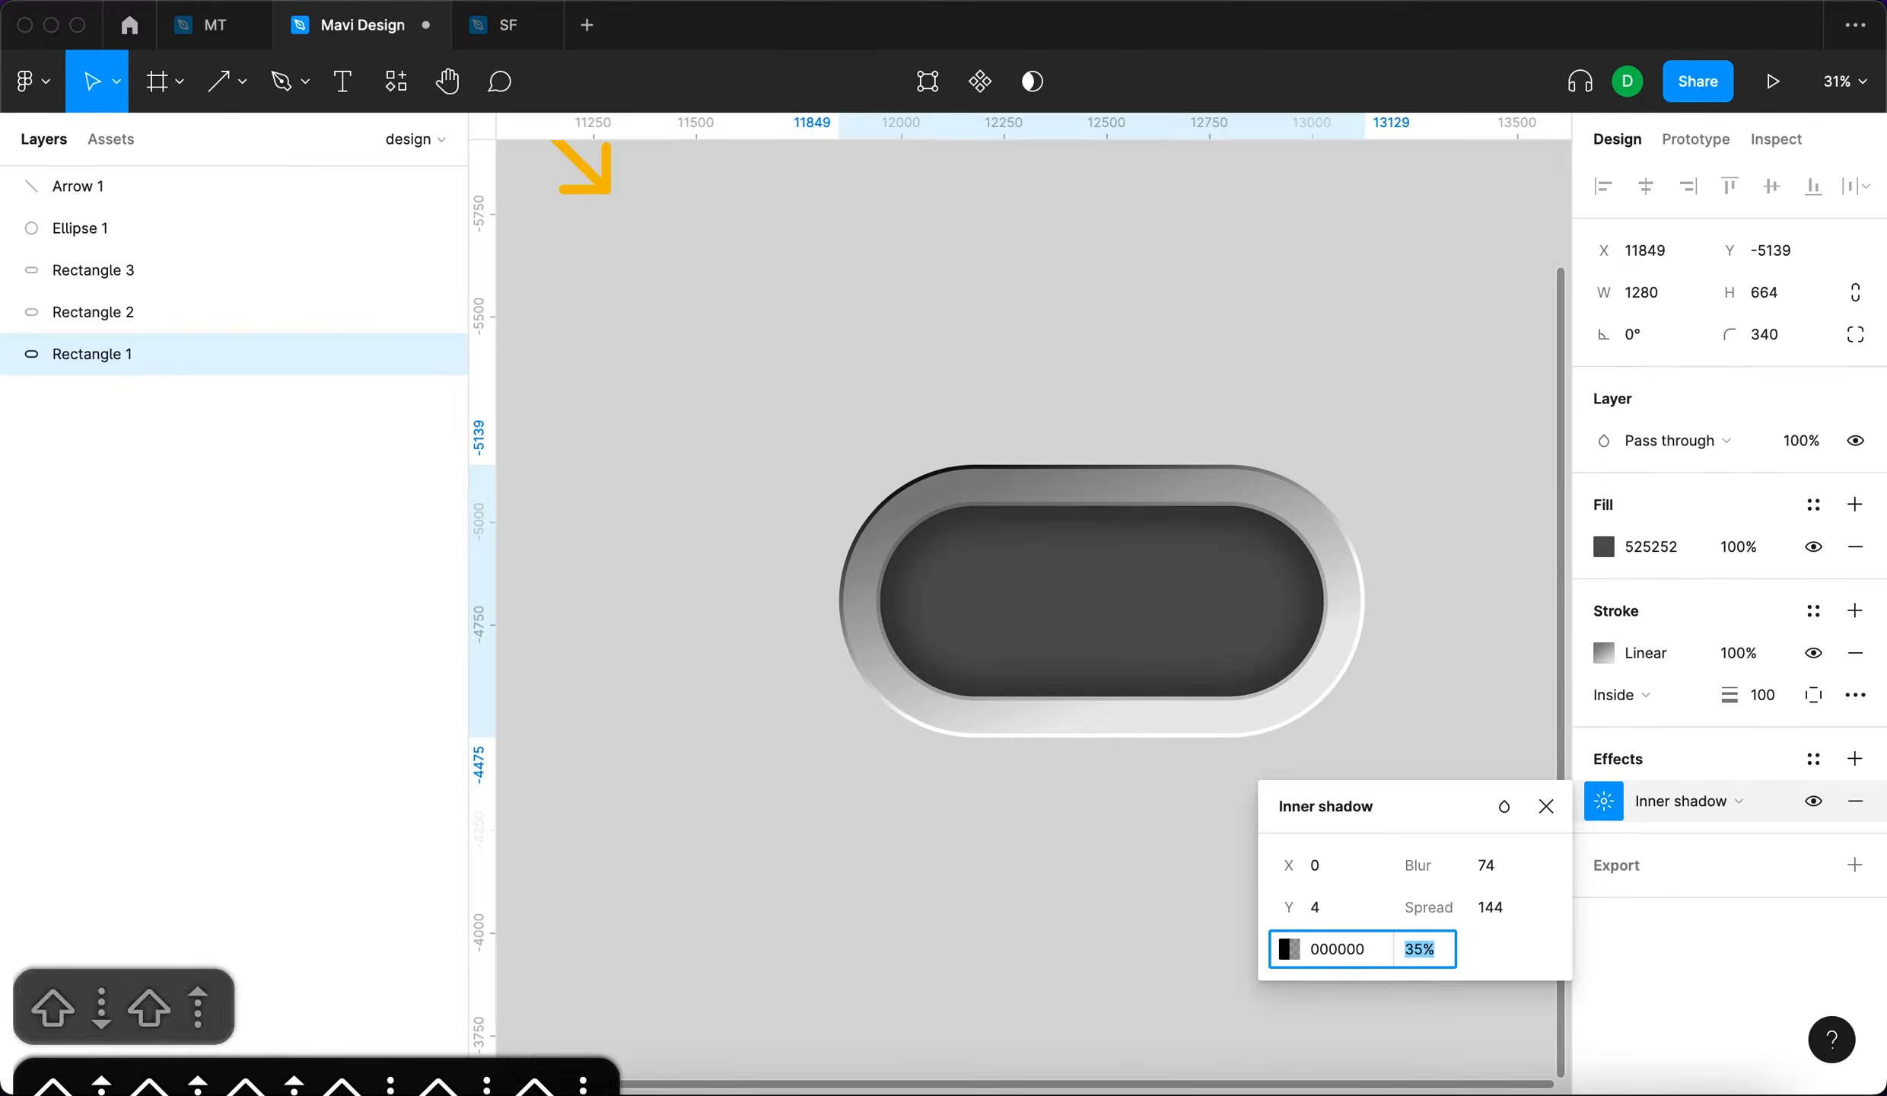
pyautogui.hotkey('shift', 'Down')
pyautogui.hotkey('shift', 'Up')
pyautogui.hotkey('shift', 'Up')
# Soften the ring's inner shadow with a blur of 94 and an opacity of 27%.
pyautogui.scroll(3, 1146, 559)
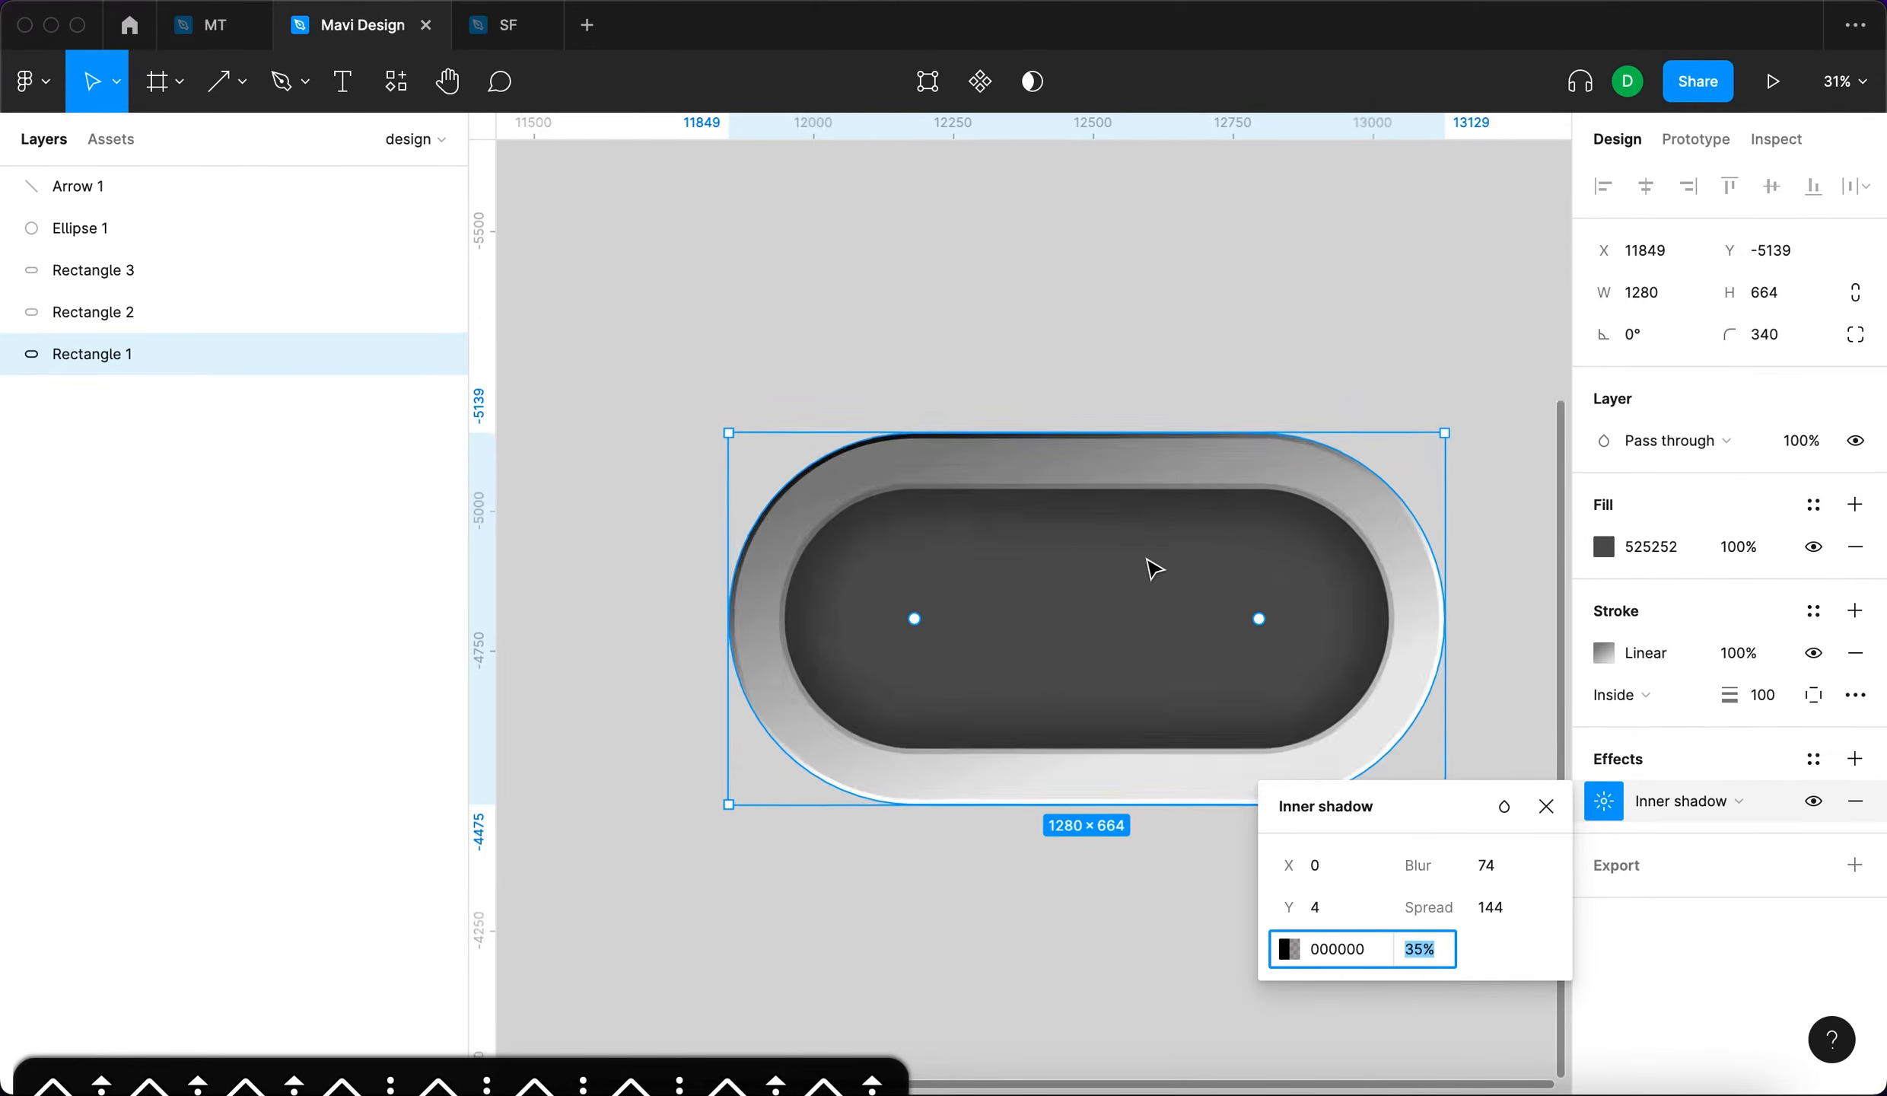
pyautogui.scroll(2, 1146, 563)
pyautogui.scroll(-3, 1147, 563)
pyautogui.click(1486, 865)
pyautogui.hotkey('shift', 'Up')
pyautogui.hotkey('shift', 'Up')
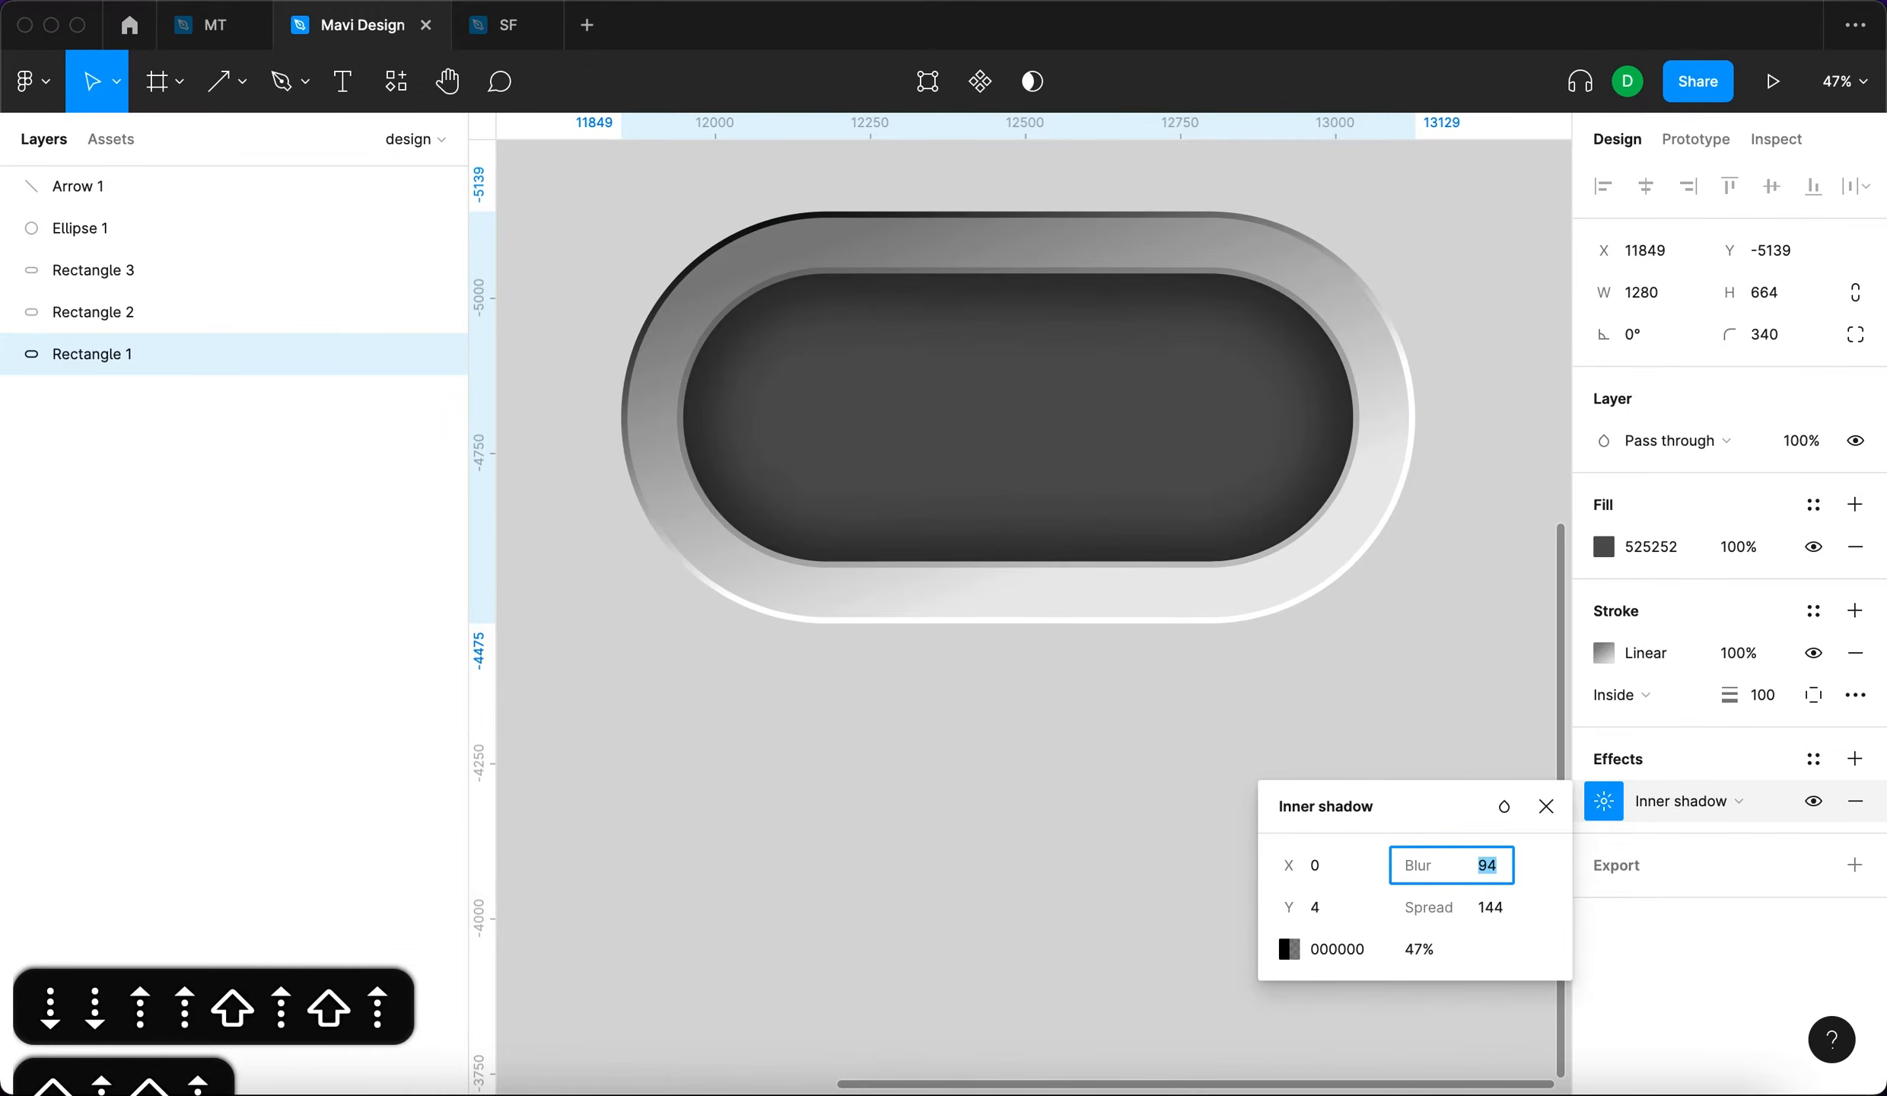
pyautogui.click(1430, 946)
pyautogui.hotkey('shift', 'Down')
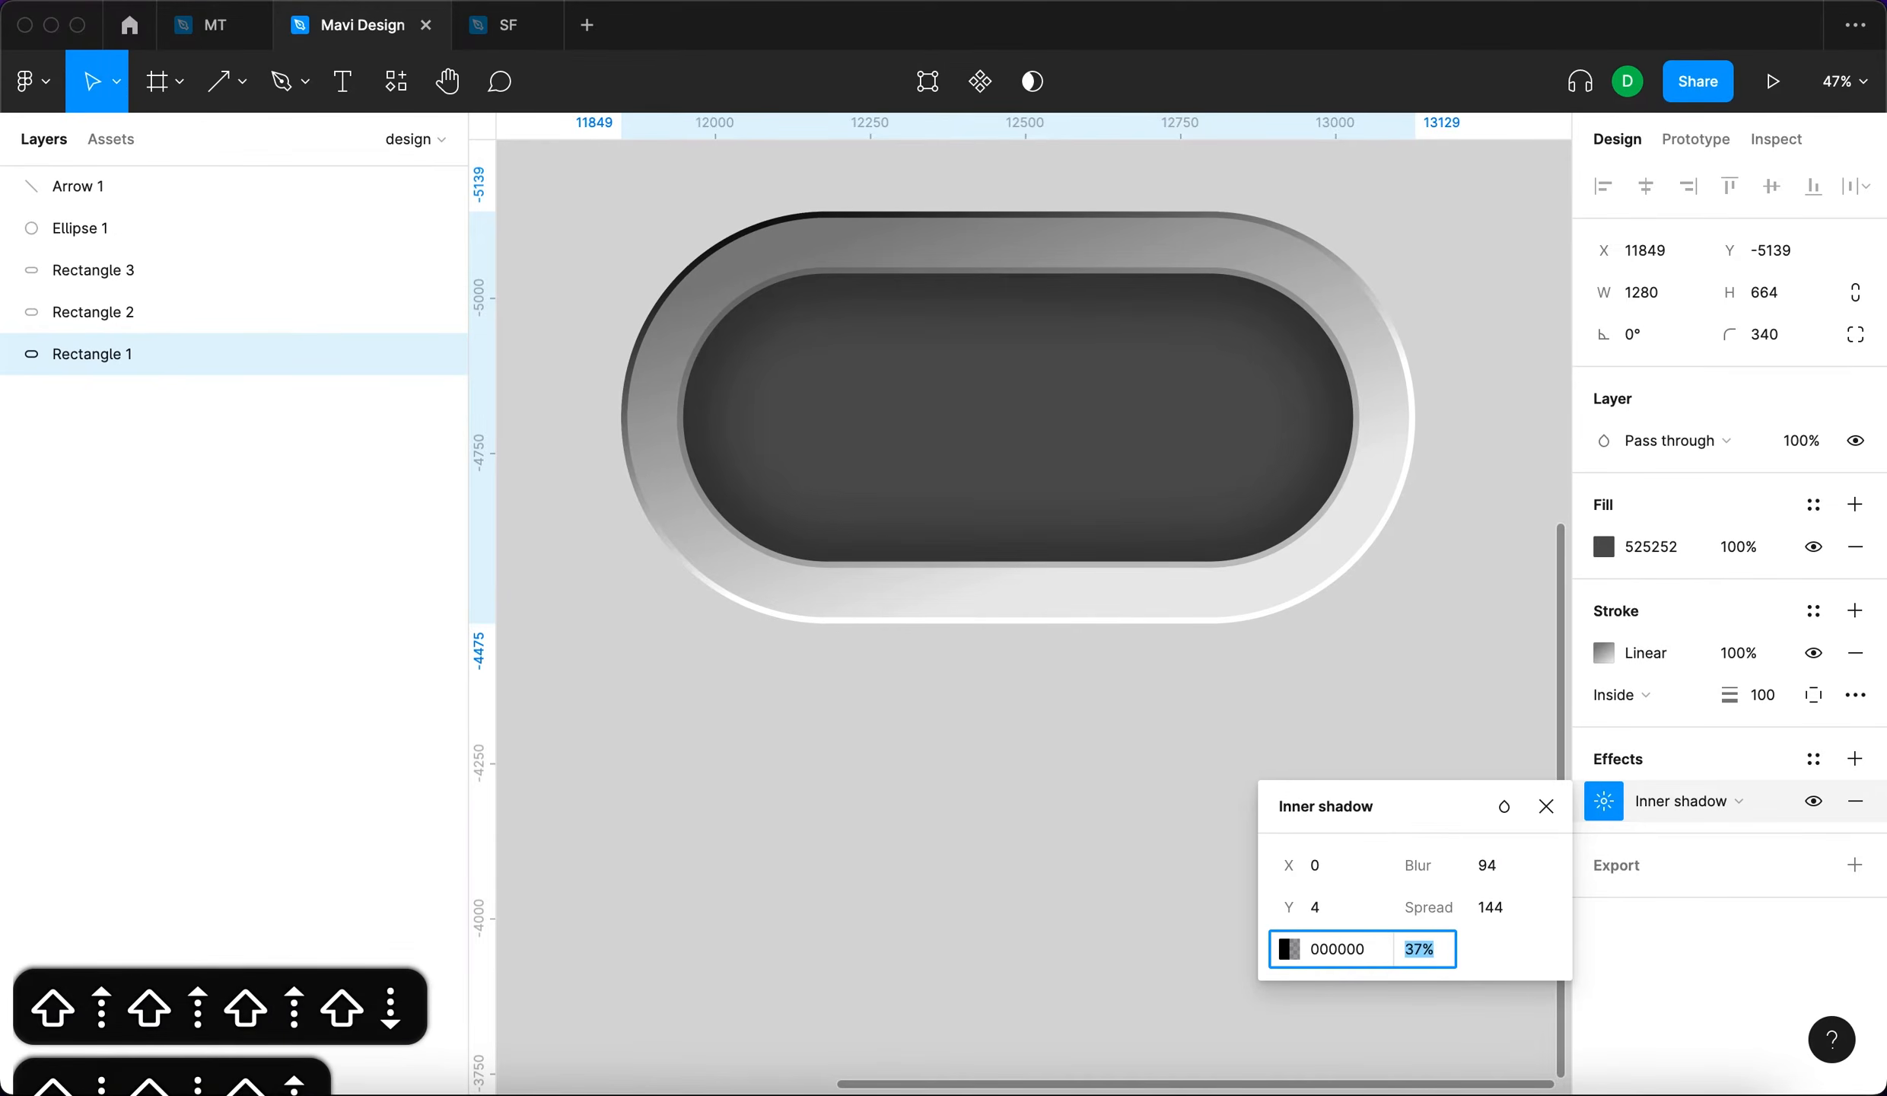
pyautogui.hotkey('shift', 'Down')
# Duplicate the ring's inner shadow and set one copy's blur to 14.
pyautogui.click(1690, 889)
pyautogui.click(1577, 798)
pyautogui.press('super+d')
pyautogui.click(1605, 795)
pyautogui.click(1431, 865)
pyautogui.hotkey('shift', 'Down')
pyautogui.hotkey('shift', 'Down')
pyautogui.hotkey('shift', 'Down')
pyautogui.hotkey('shift', 'Down')
pyautogui.hotkey('shift', 'Down')
pyautogui.hotkey('shift', 'Down')
pyautogui.hotkey('shift', 'Down')
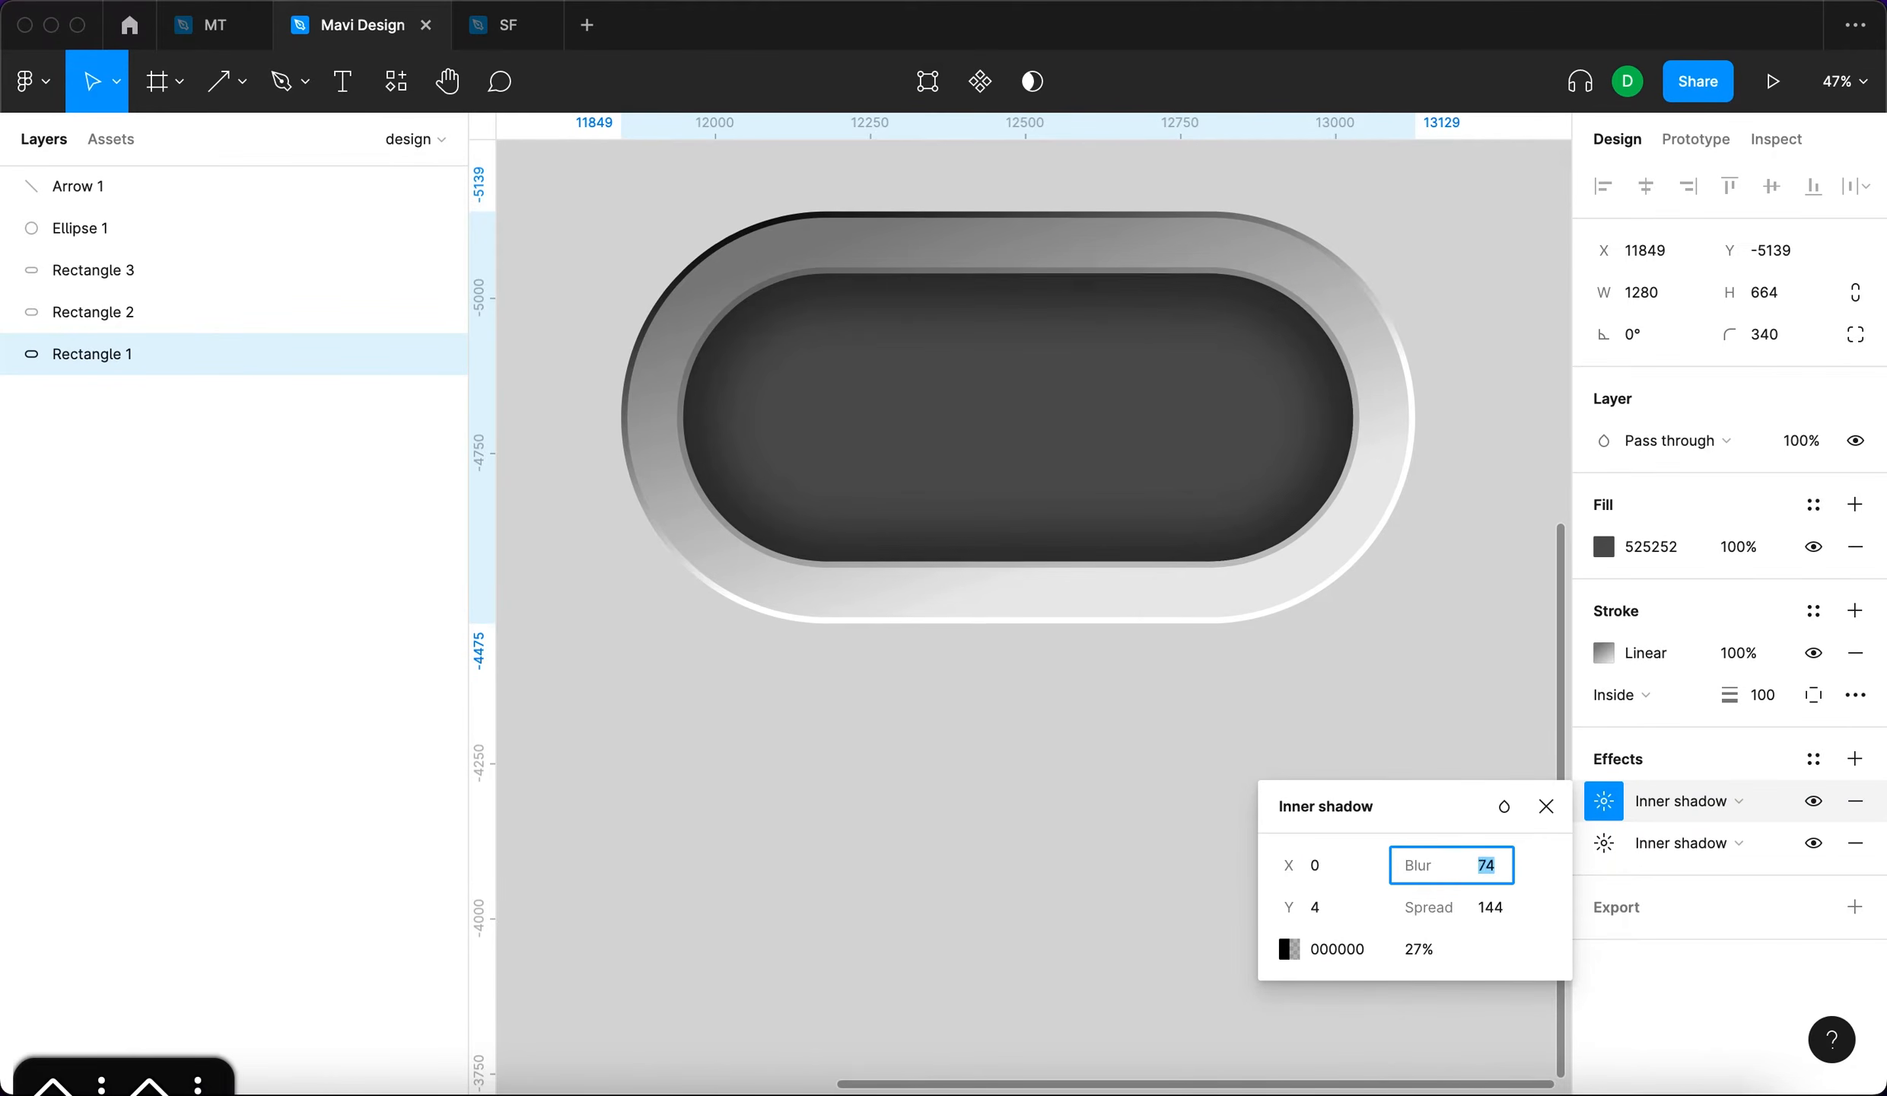
pyautogui.hotkey('shift', 'Down')
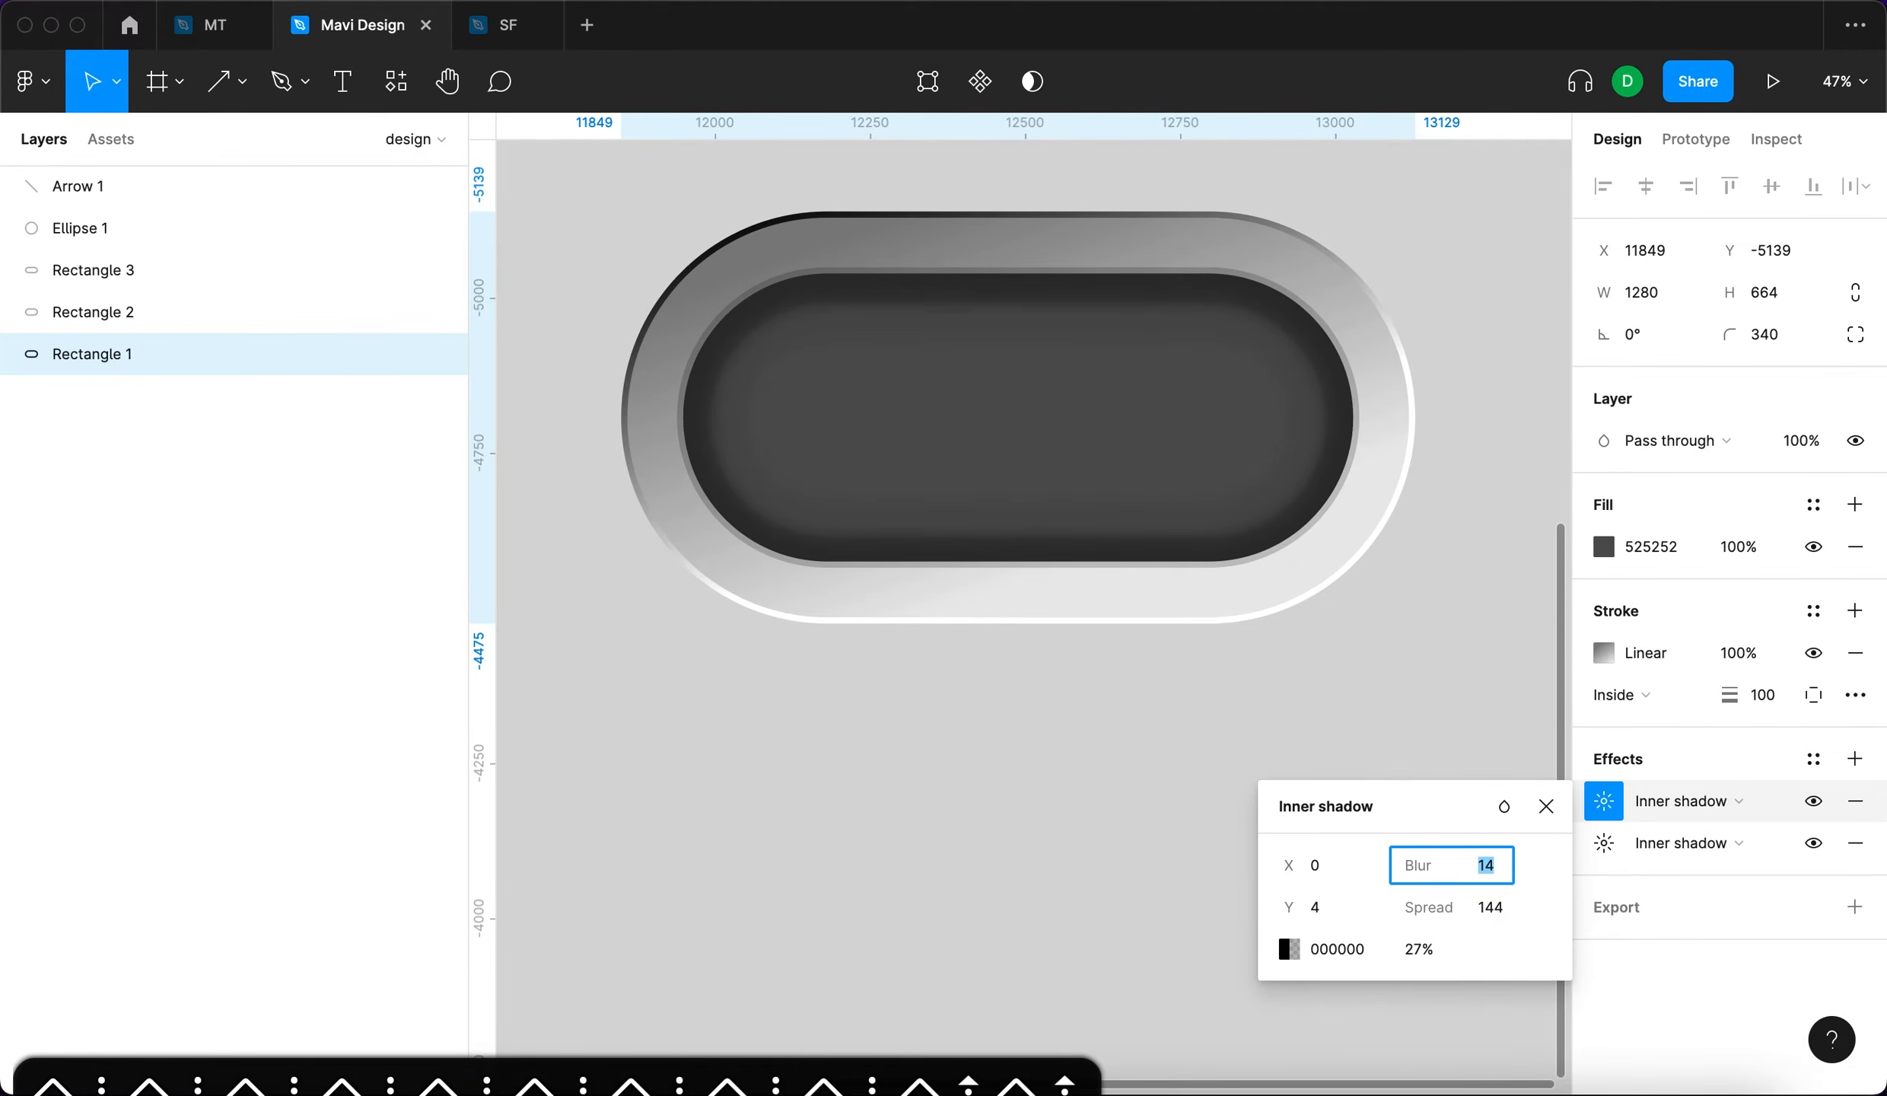
pyautogui.click(1494, 906)
# Offset the ring's upper inner shadow effect to X 30 and Y 23.
pyautogui.moveTo(1244, 823); pyautogui.dragTo(834, 486)
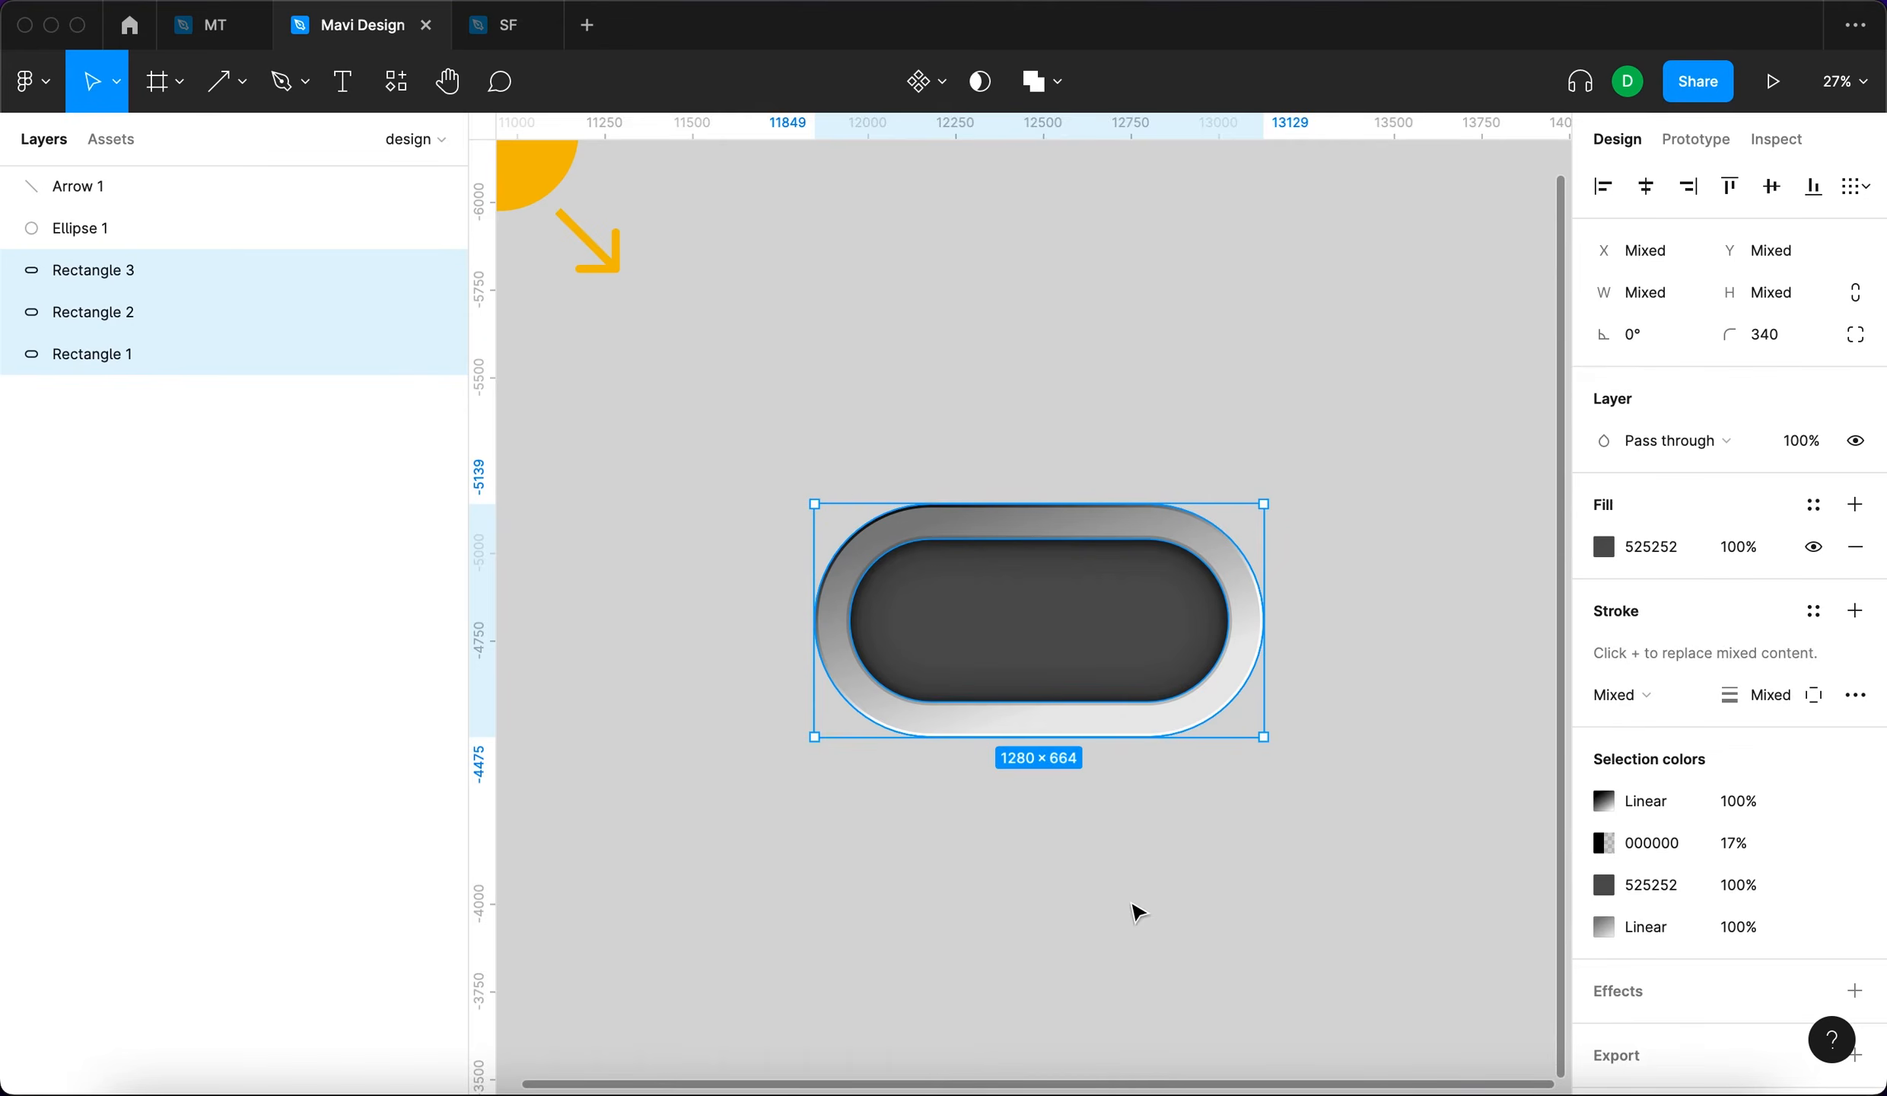
pyautogui.click(1133, 906)
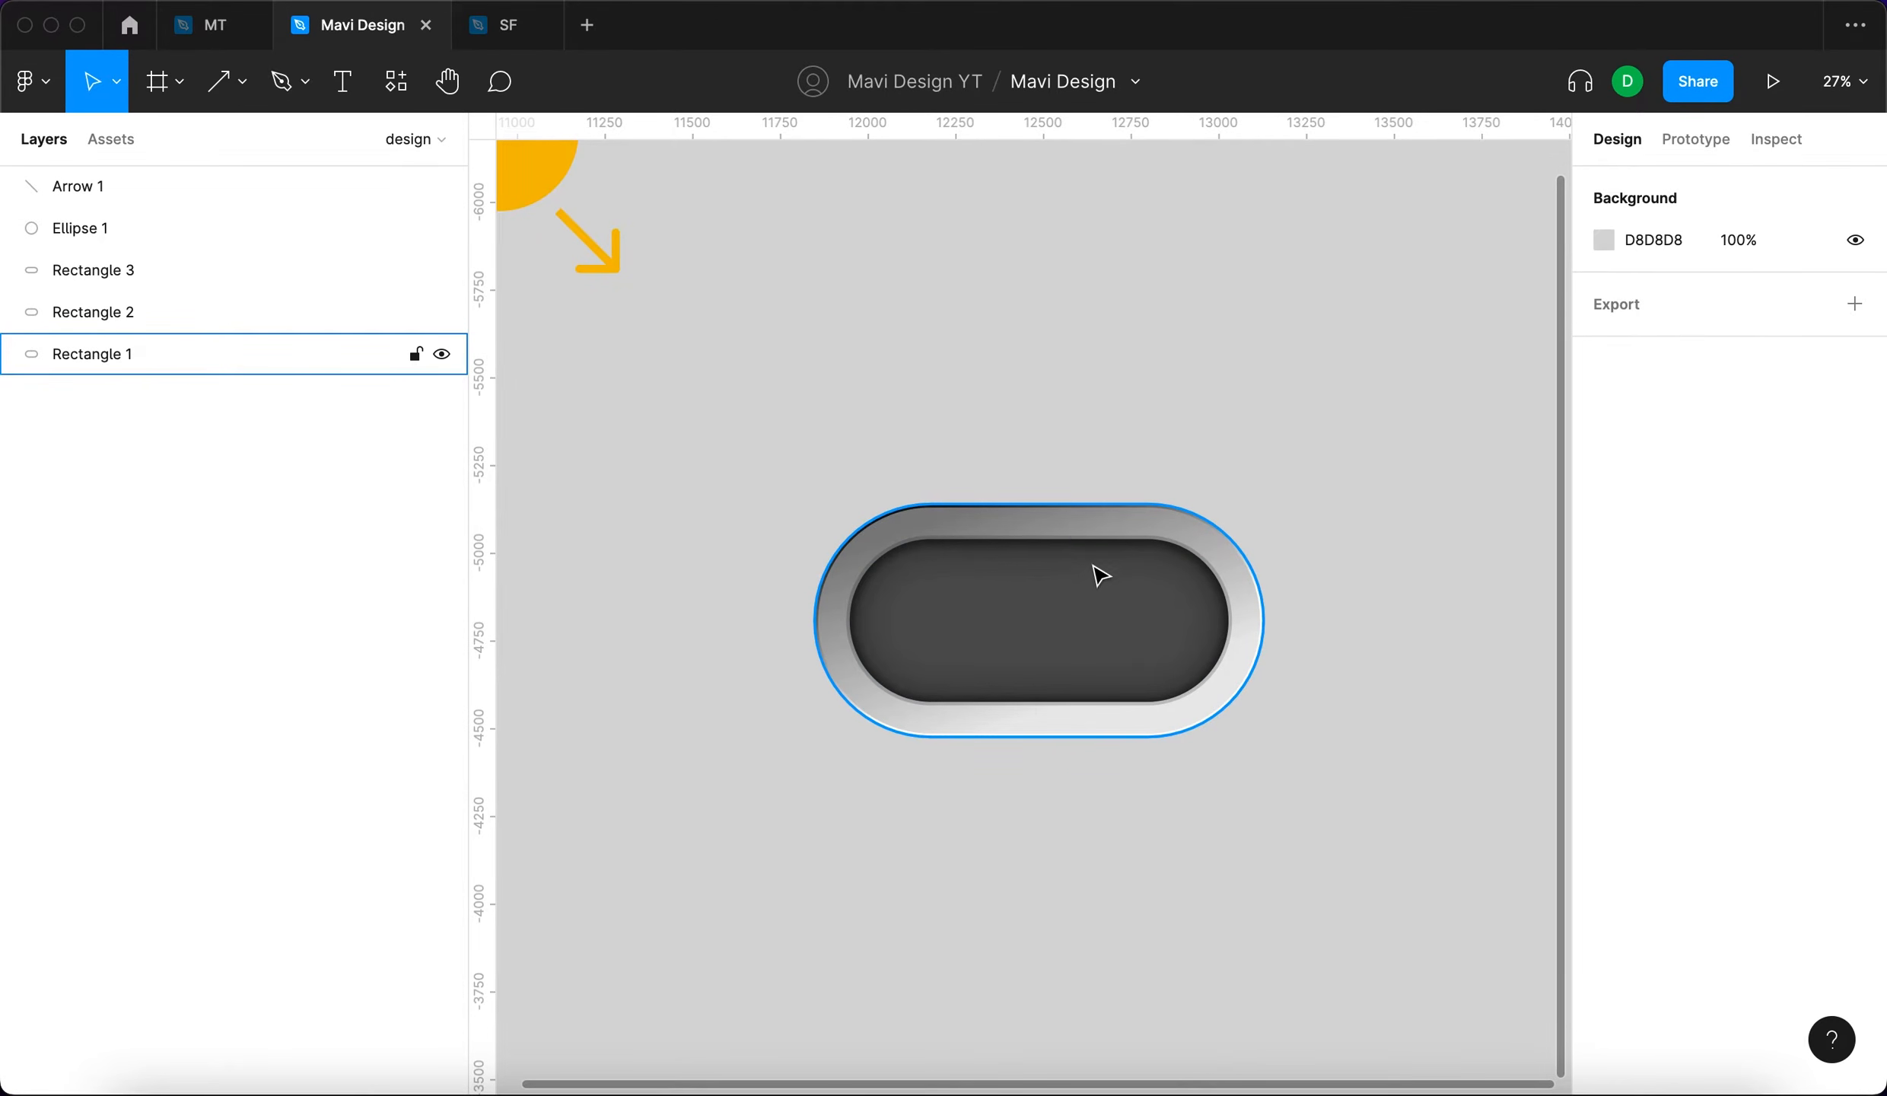
pyautogui.click(1133, 624)
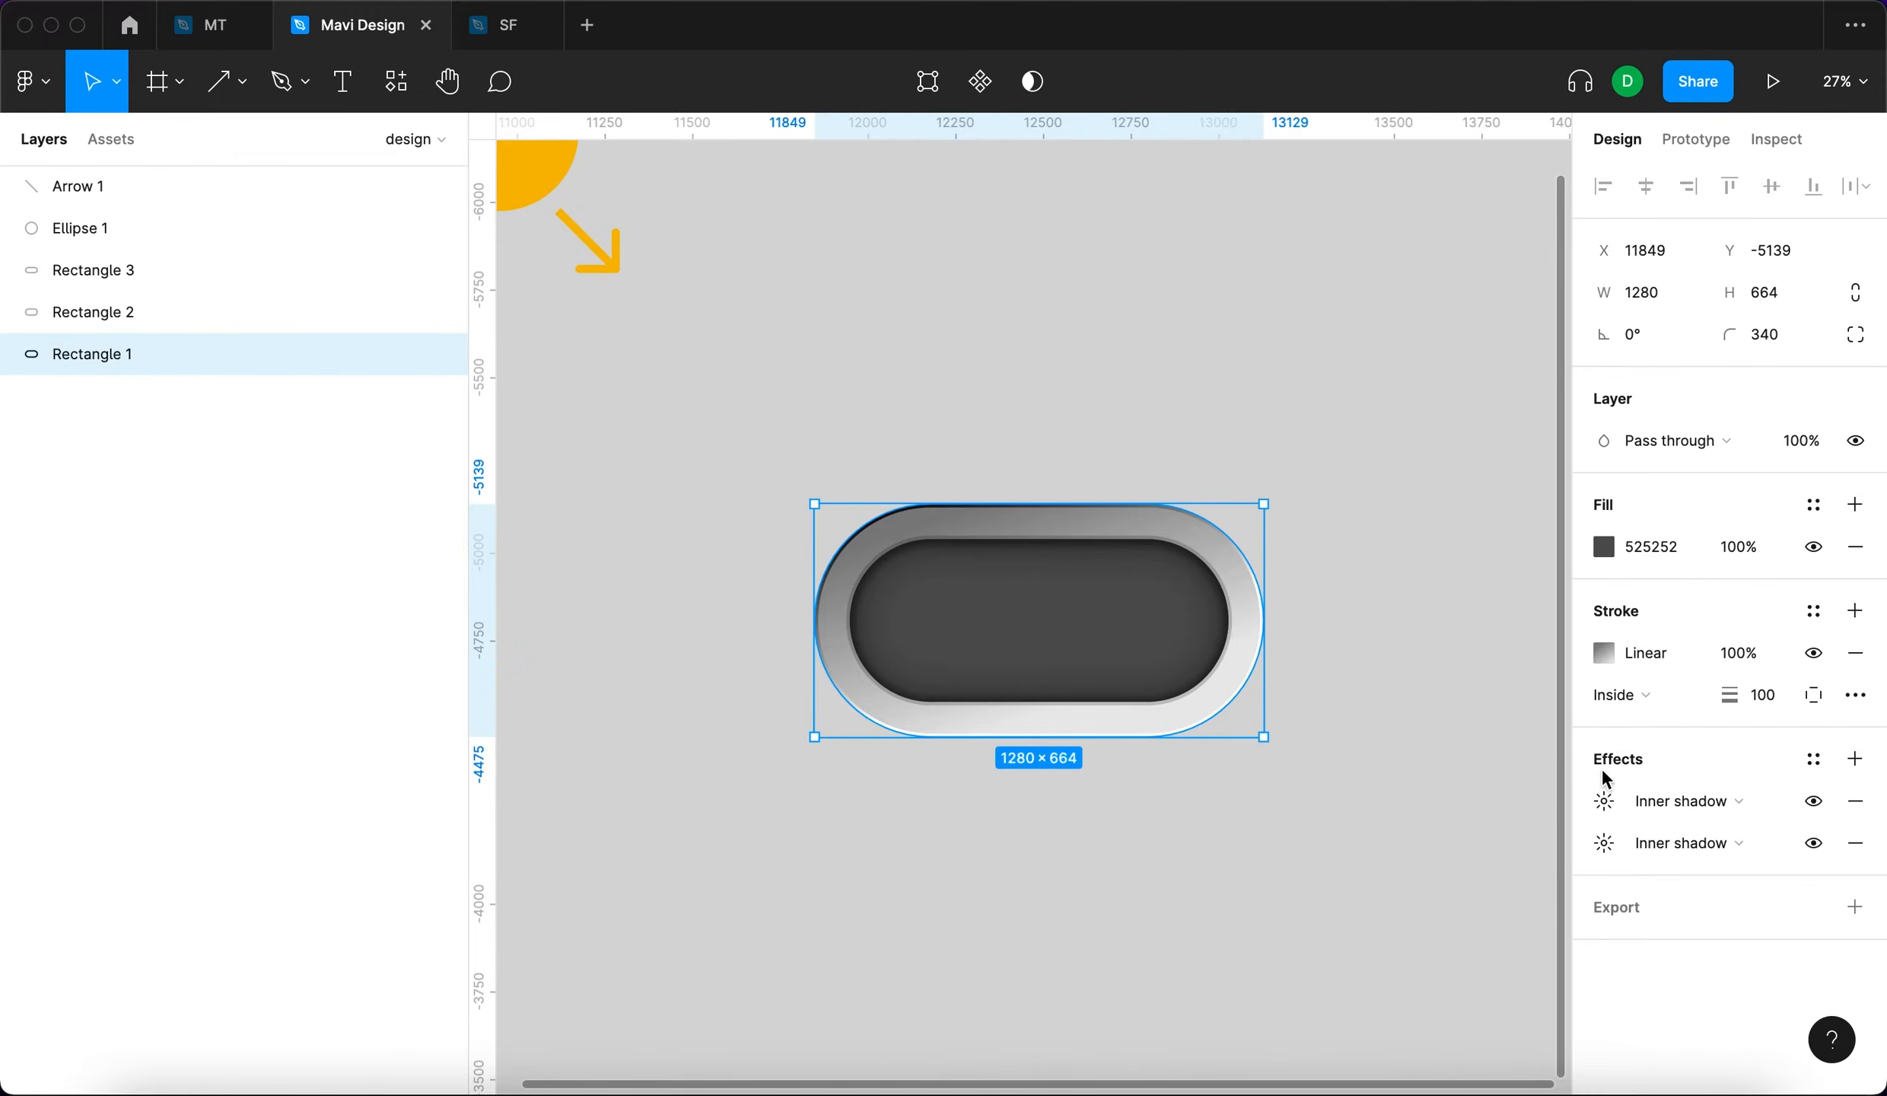
pyautogui.click(1605, 800)
pyautogui.hotkey('shift', 'Up')
pyautogui.hotkey('shift', 'Up')
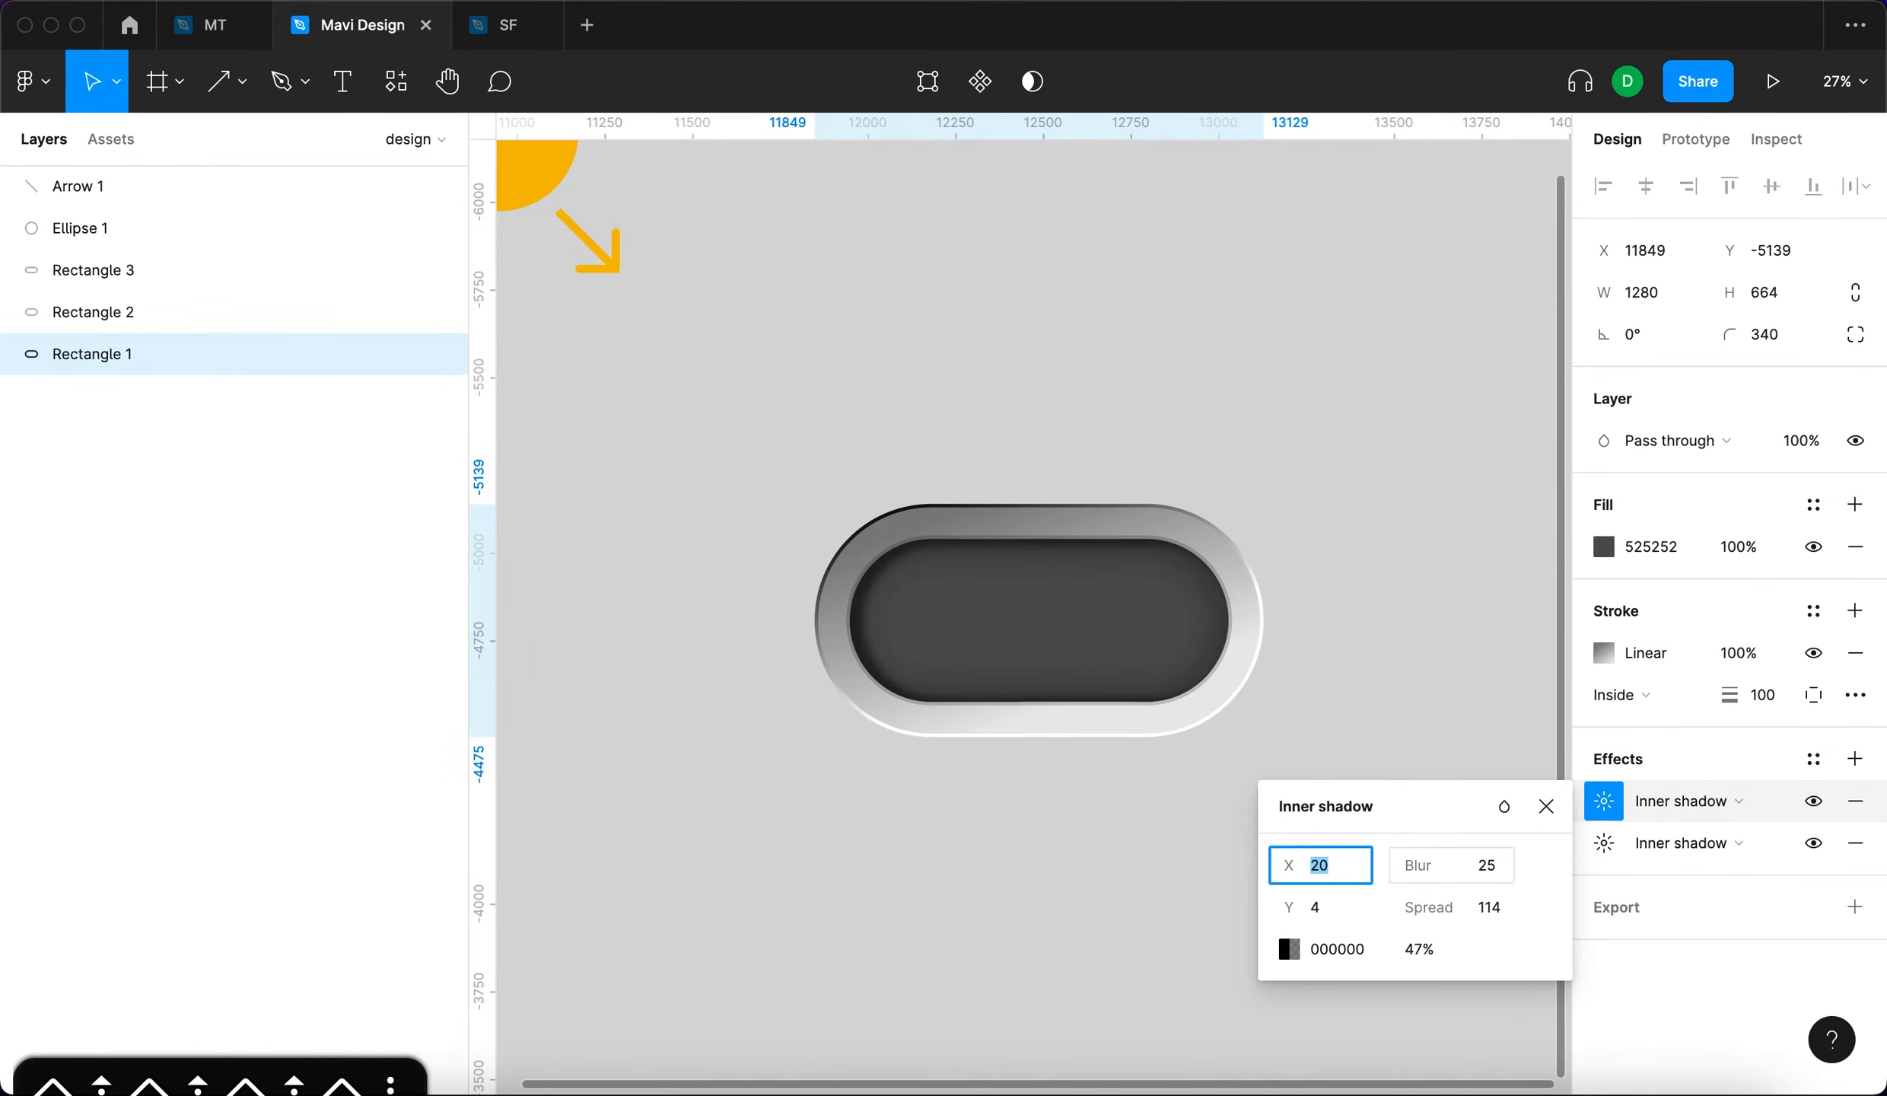
pyautogui.hotkey('shift', 'Up')
pyautogui.click(1327, 913)
pyautogui.hotkey('shift', 'Up')
pyautogui.hotkey('shift', 'Up')
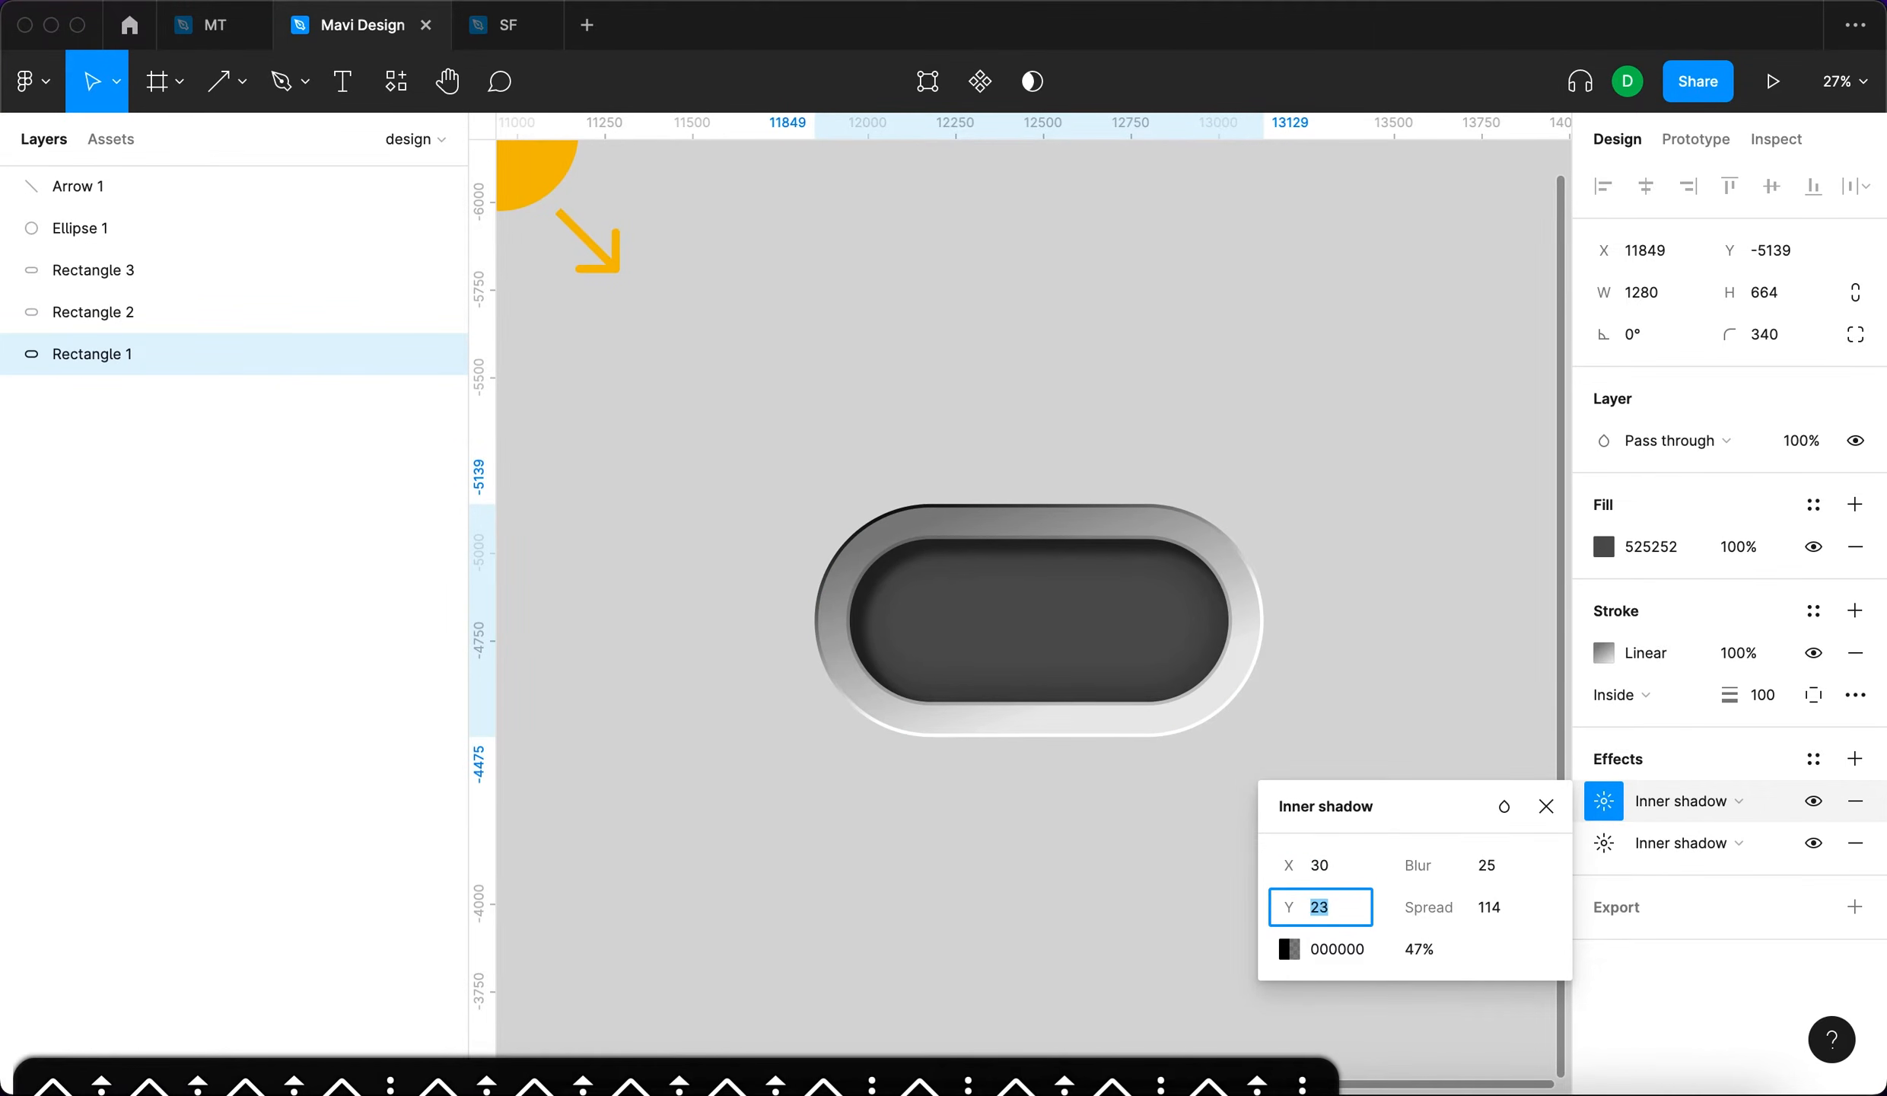
pyautogui.click(1581, 855)
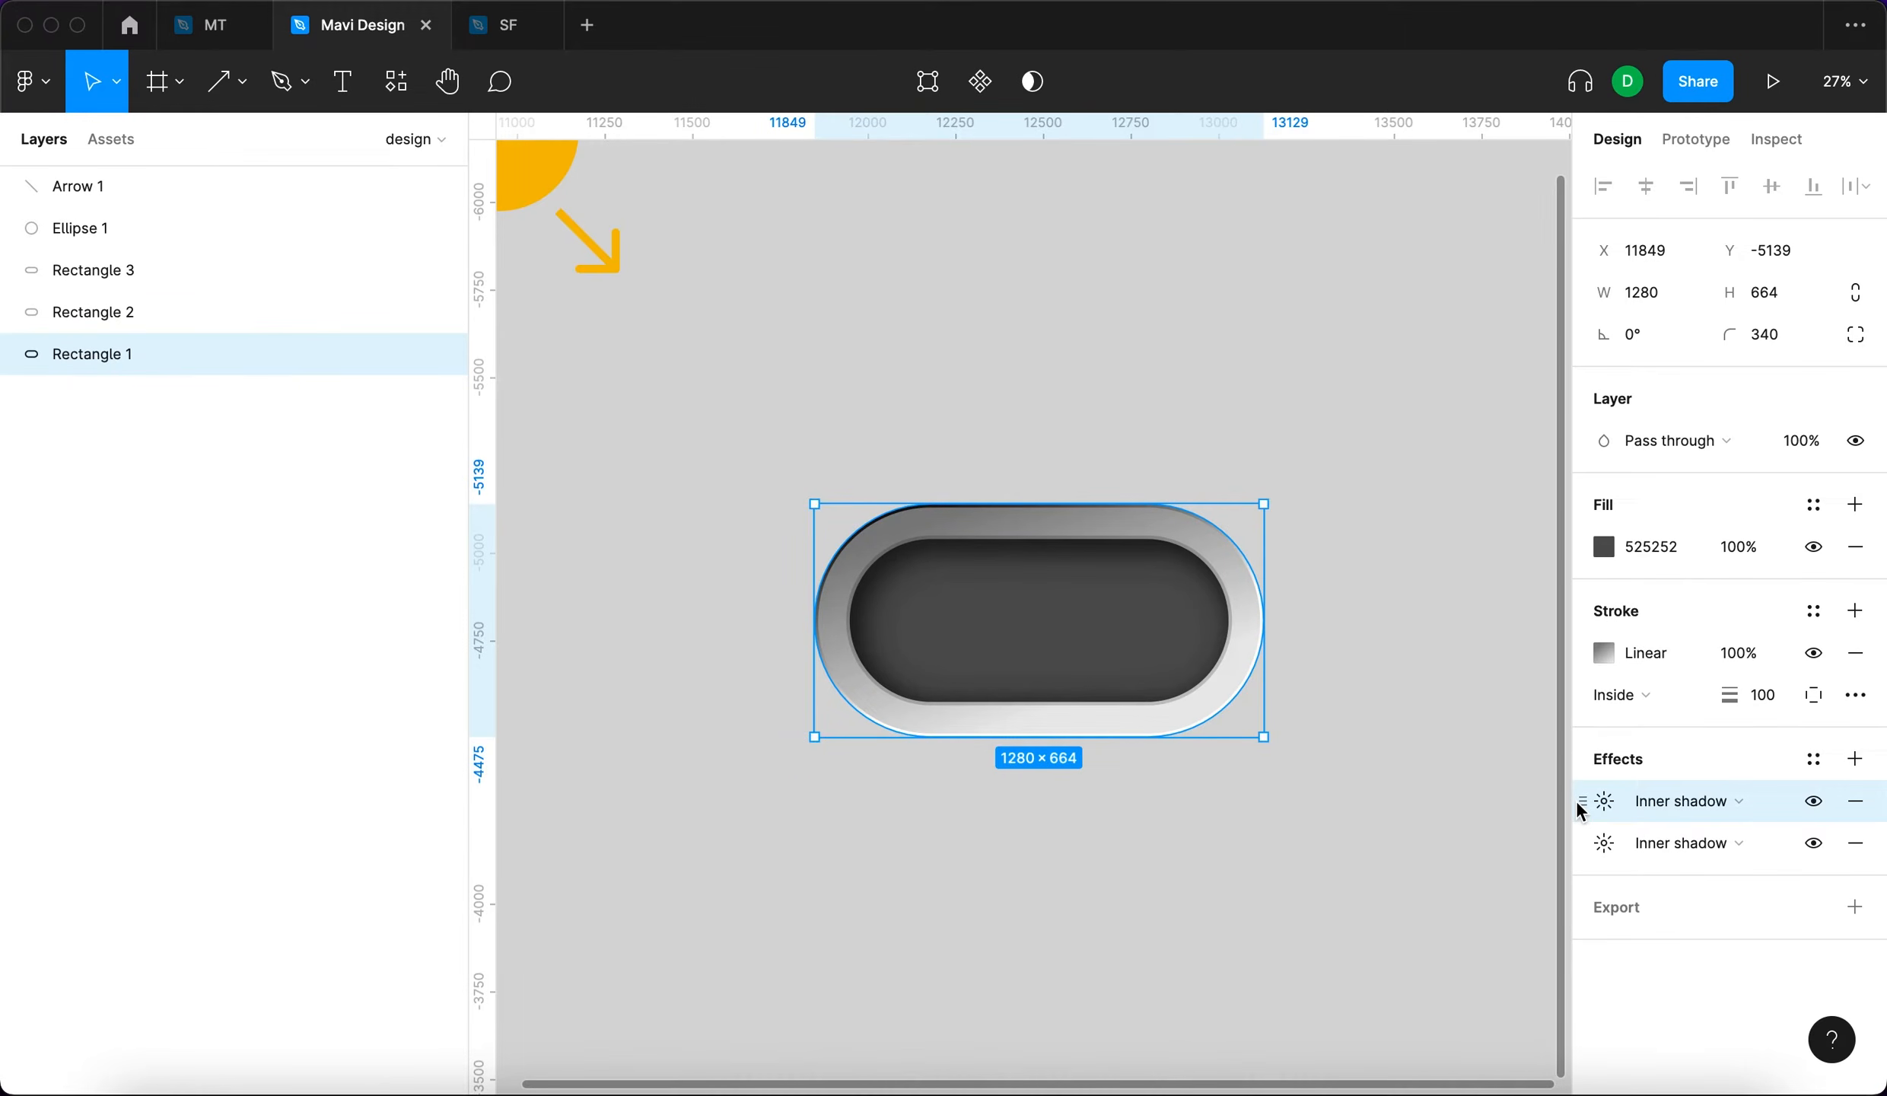
# Duplicate the ring's inner shadow and give one copy X 10, Y 10, blur 40 and 27% opacity.
pyautogui.press('super+d')
pyautogui.click(1601, 801)
pyautogui.press('Tab')
pyautogui.hotkey('shift', 'Down')
pyautogui.hotkey('shift', 'Down')
pyautogui.click(1343, 866)
pyautogui.hotkey('shift', 'Up')
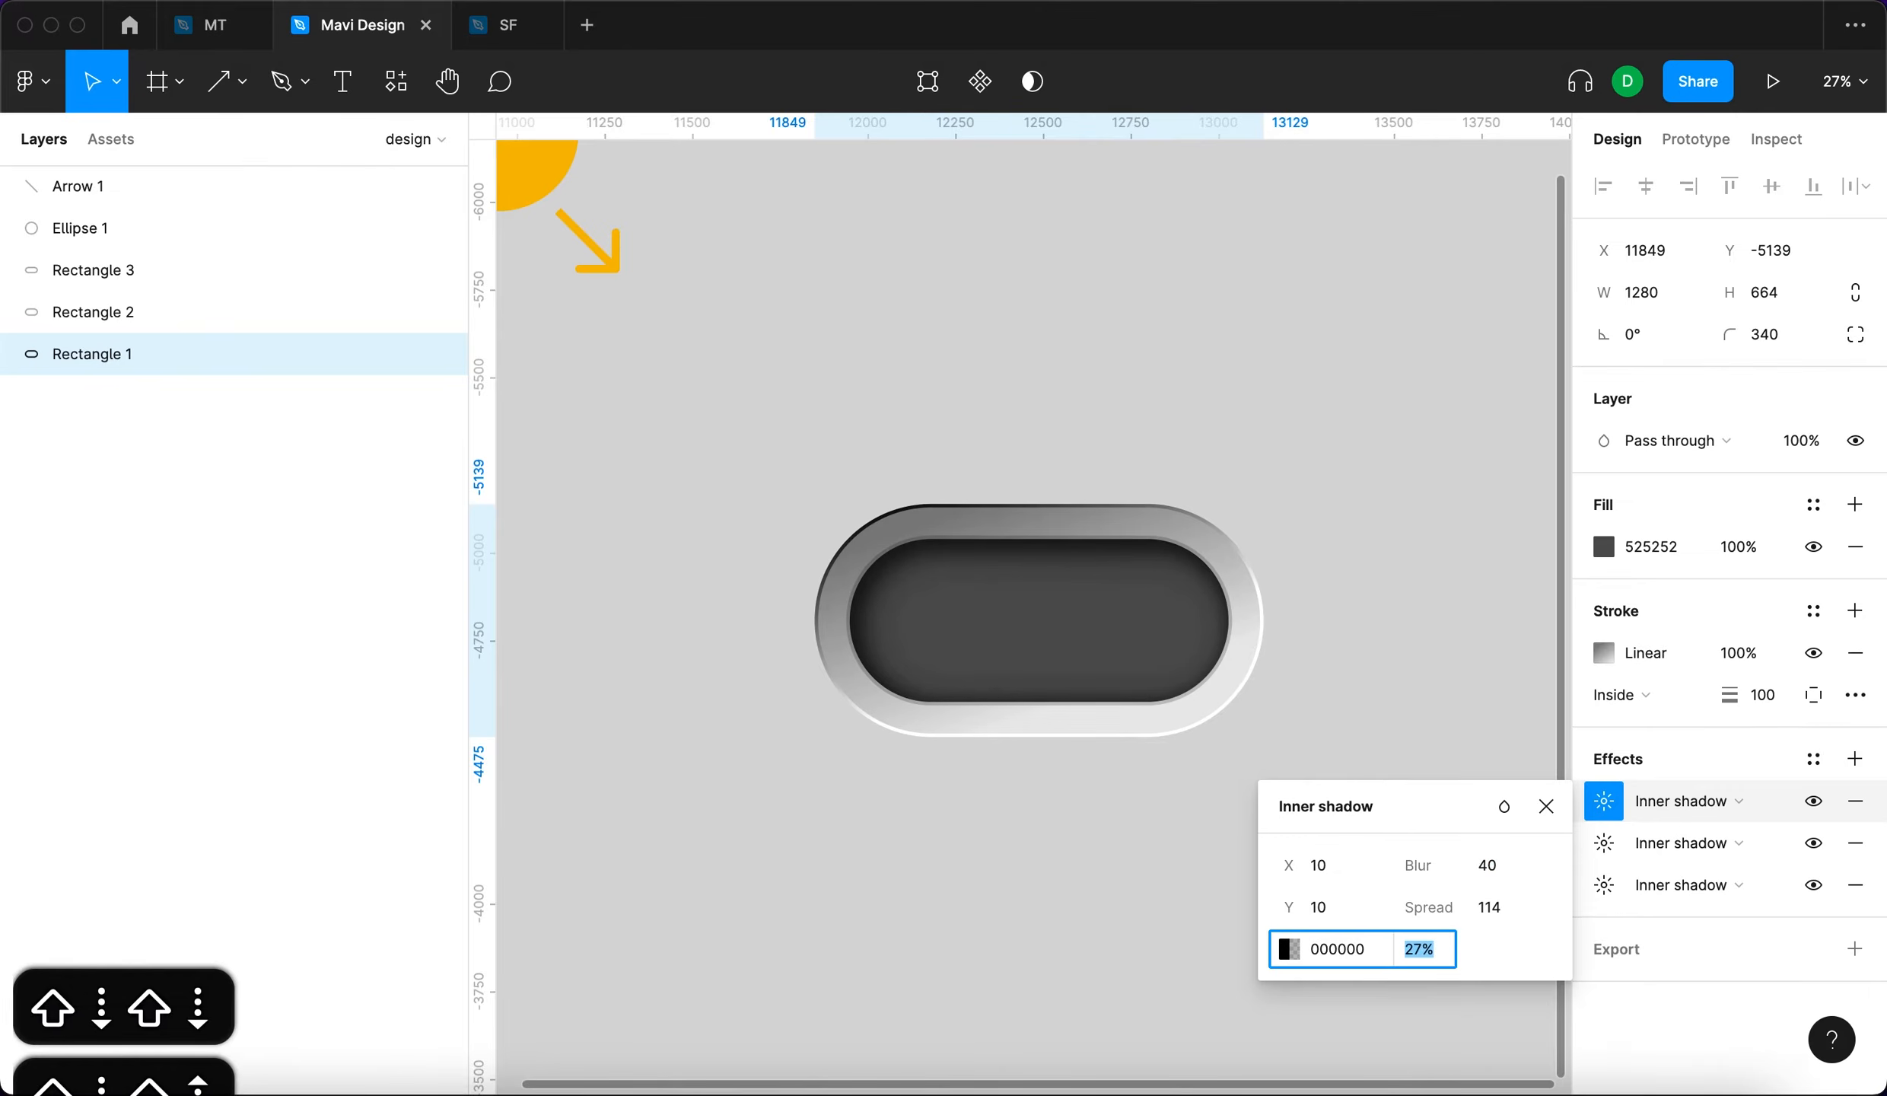
pyautogui.press('Return')
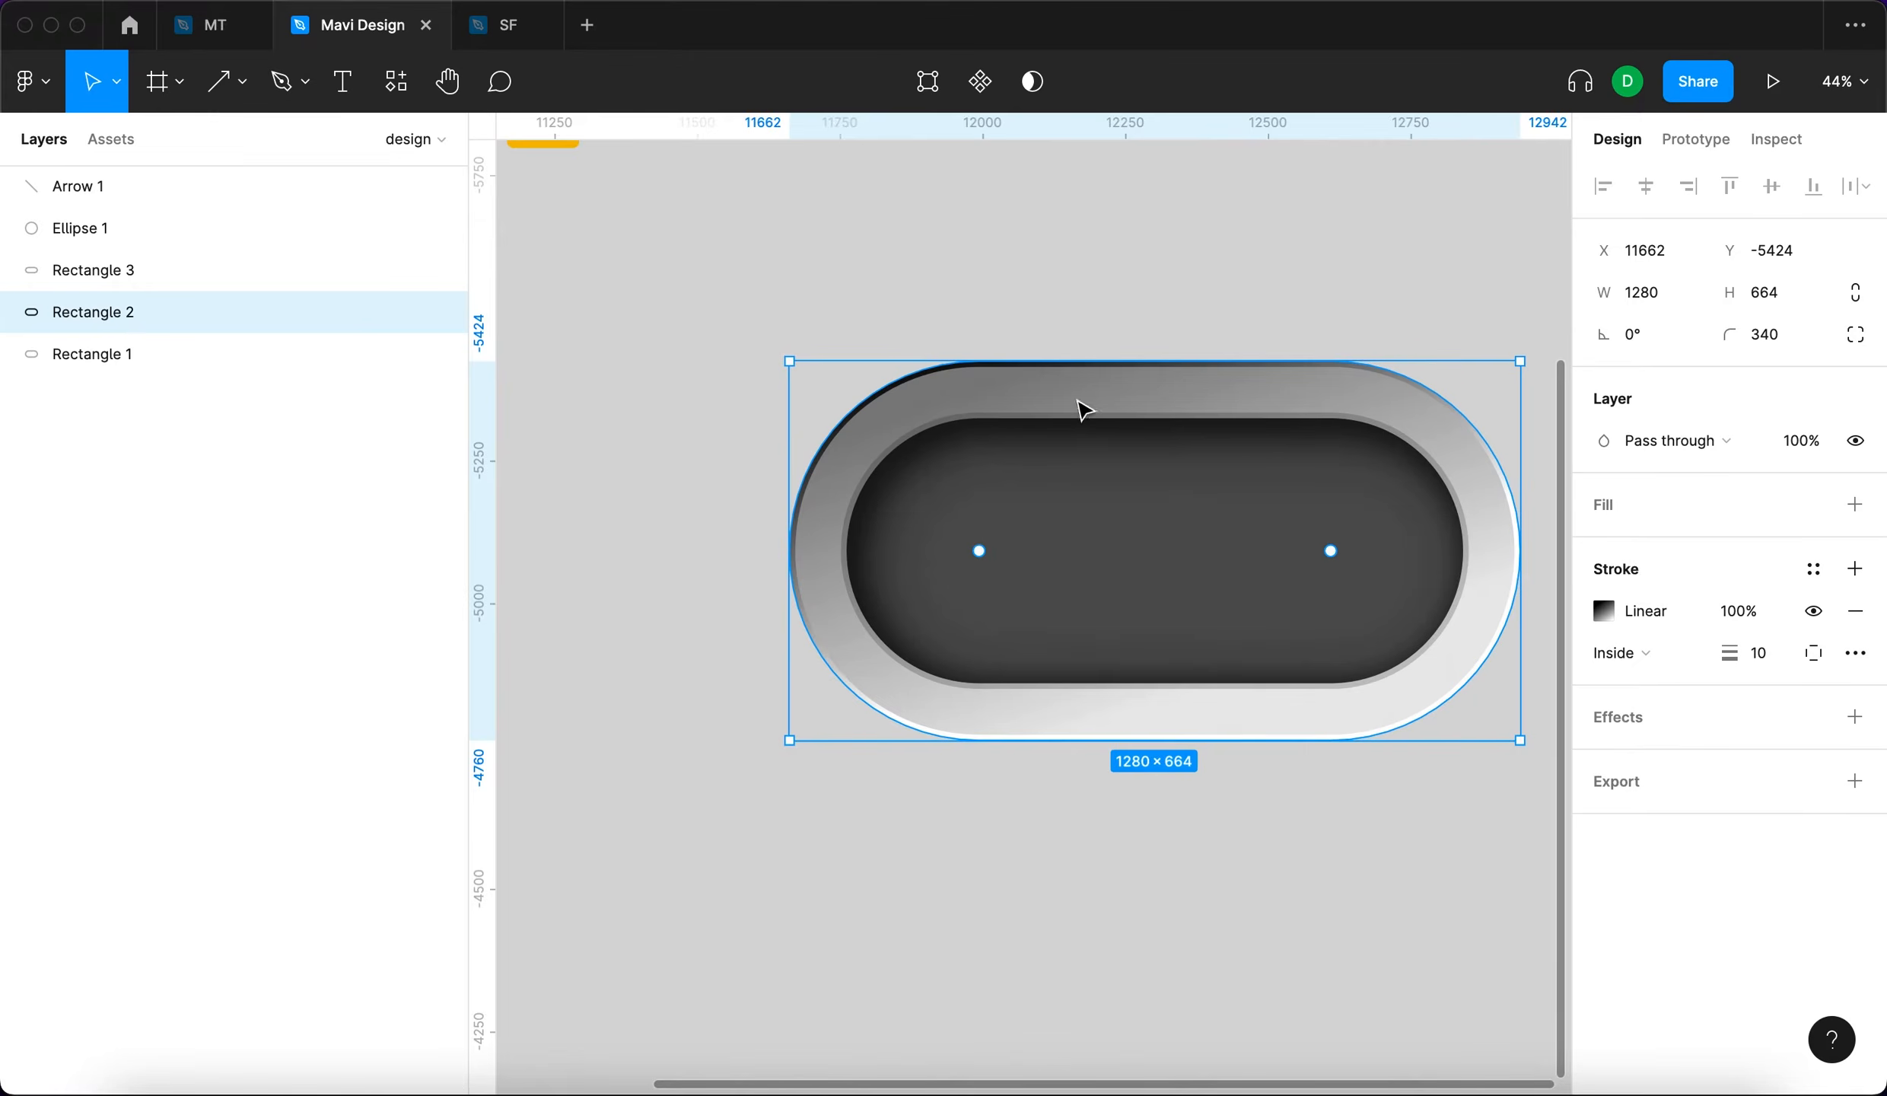
# Lower the opacity of Rectangle 2's linear gradient outline to 50%.
pyautogui.click(1586, 613)
pyautogui.hotkey('shift', 'Down')
pyautogui.hotkey('shift', 'Down')
pyautogui.hotkey('shift', 'Down')
pyautogui.hotkey('shift', 'Down')
pyautogui.hotkey('shift', 'Down')
pyautogui.hotkey('shift', 'Down')
pyautogui.hotkey('shift', 'Down')
pyautogui.hotkey('shift', 'Down')
pyautogui.hotkey('shift', 'Up')
pyautogui.hotkey('shift', 'Up')
pyautogui.hotkey('shift', 'Up')
pyautogui.scroll(-6, 1437, 582)
pyautogui.press('Return')
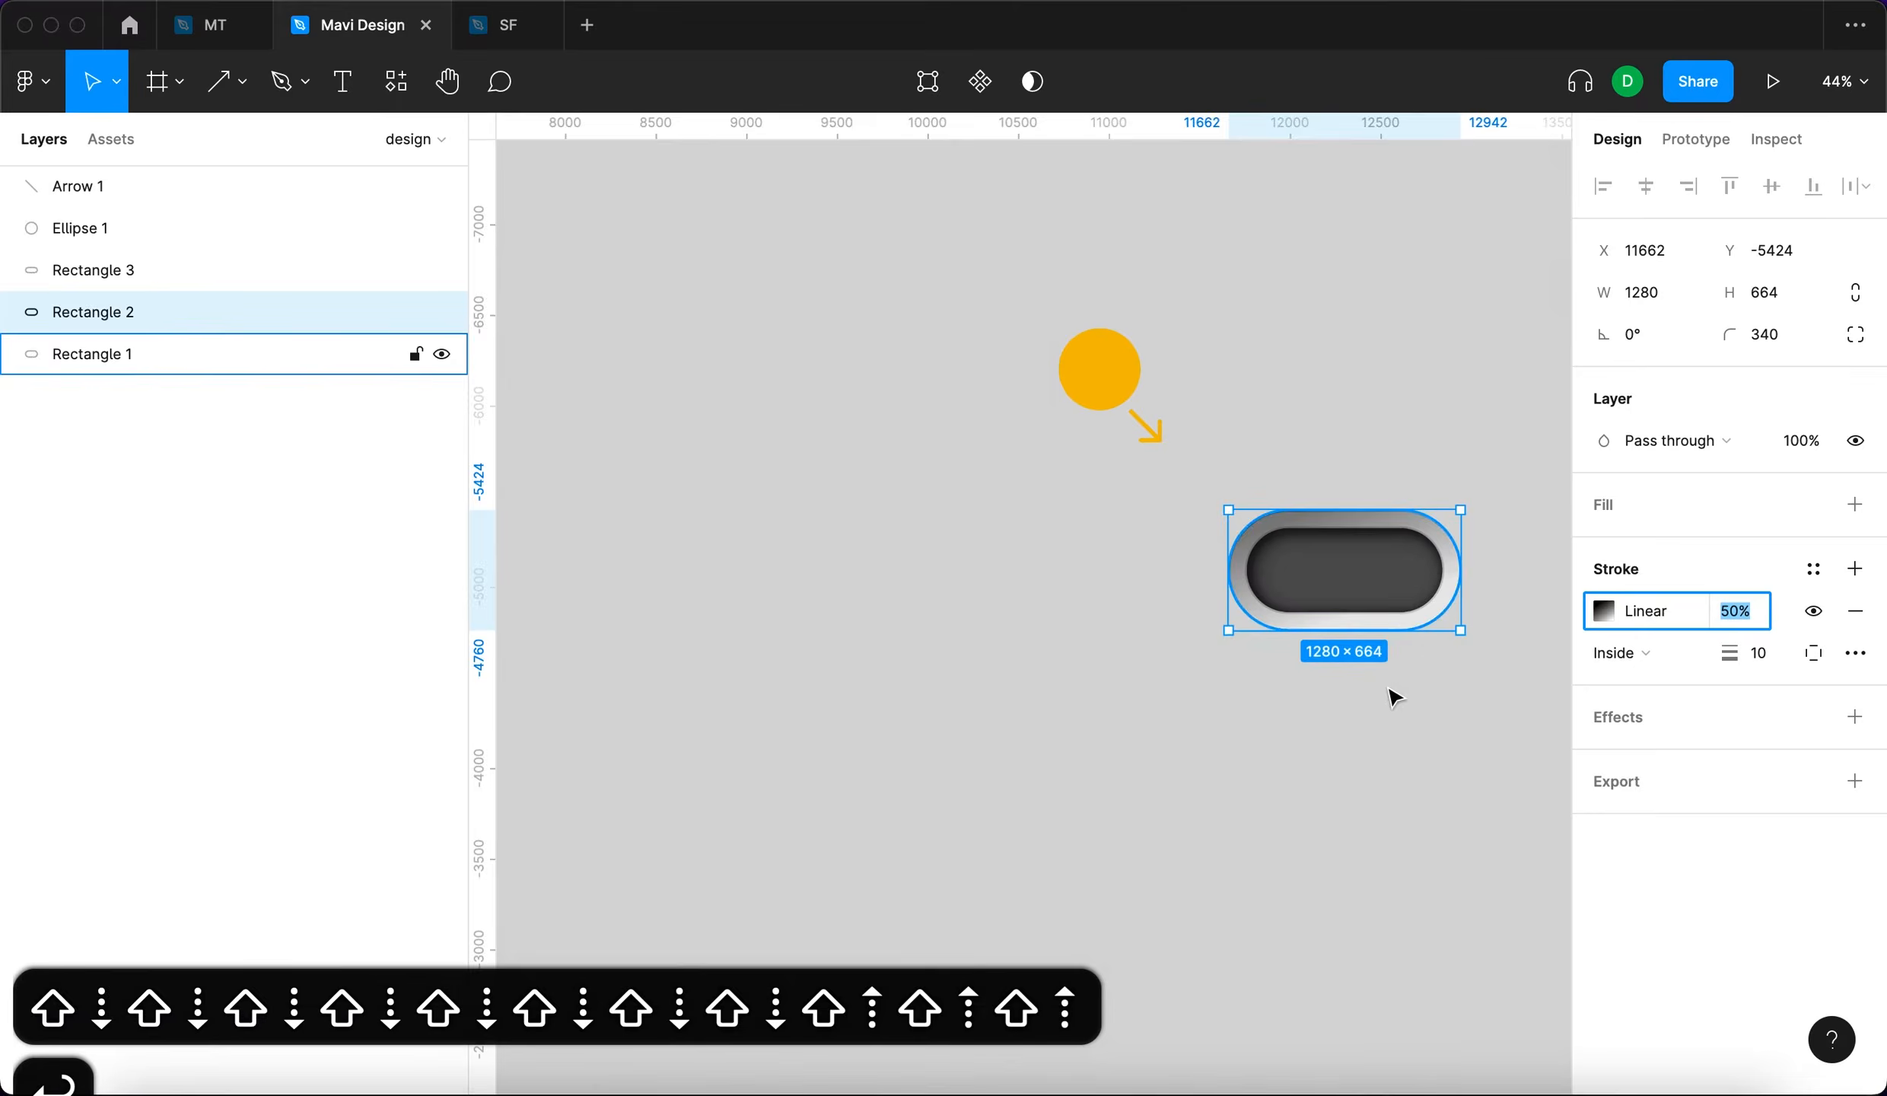
pyautogui.click(1171, 544)
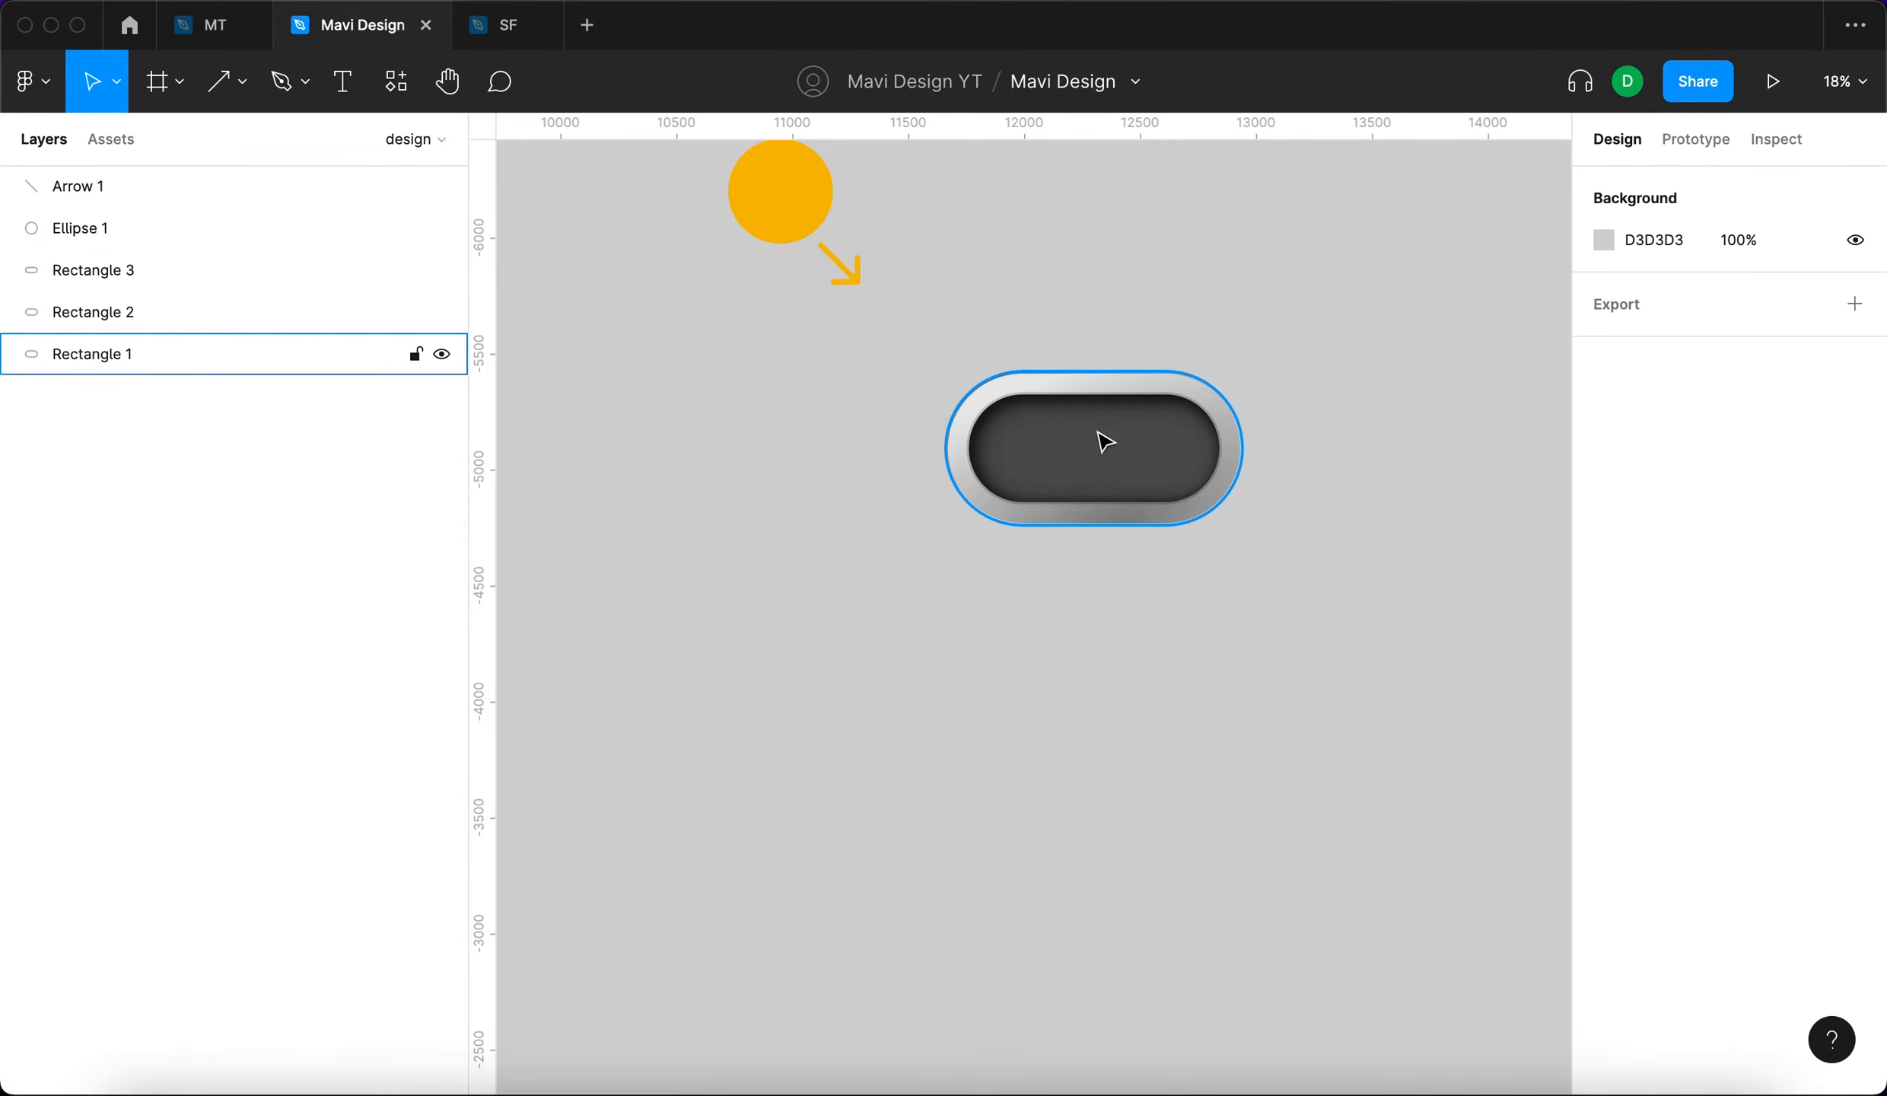
pyautogui.scroll(3, 1097, 431)
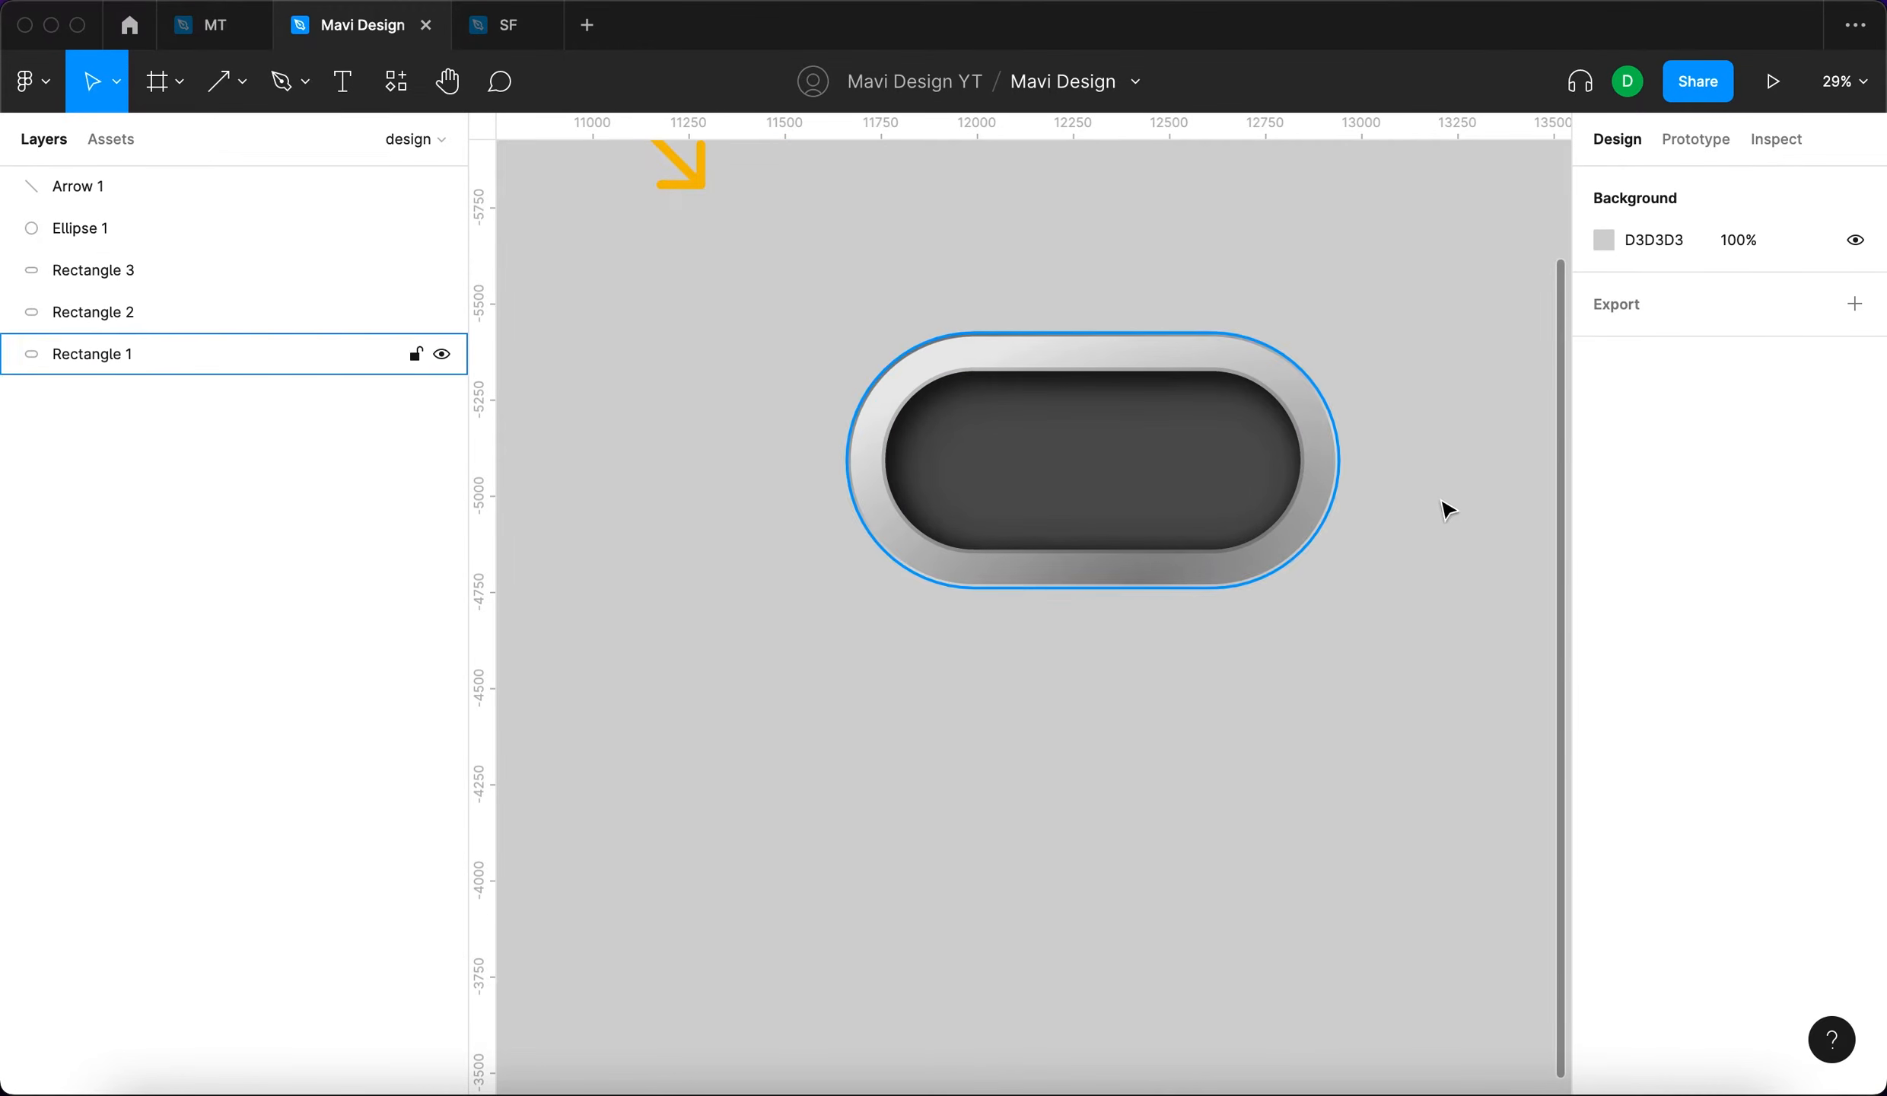
# Add three intermediate color stops to the radial gradient of Rectangle 1's stroke.
pyautogui.click(1322, 506)
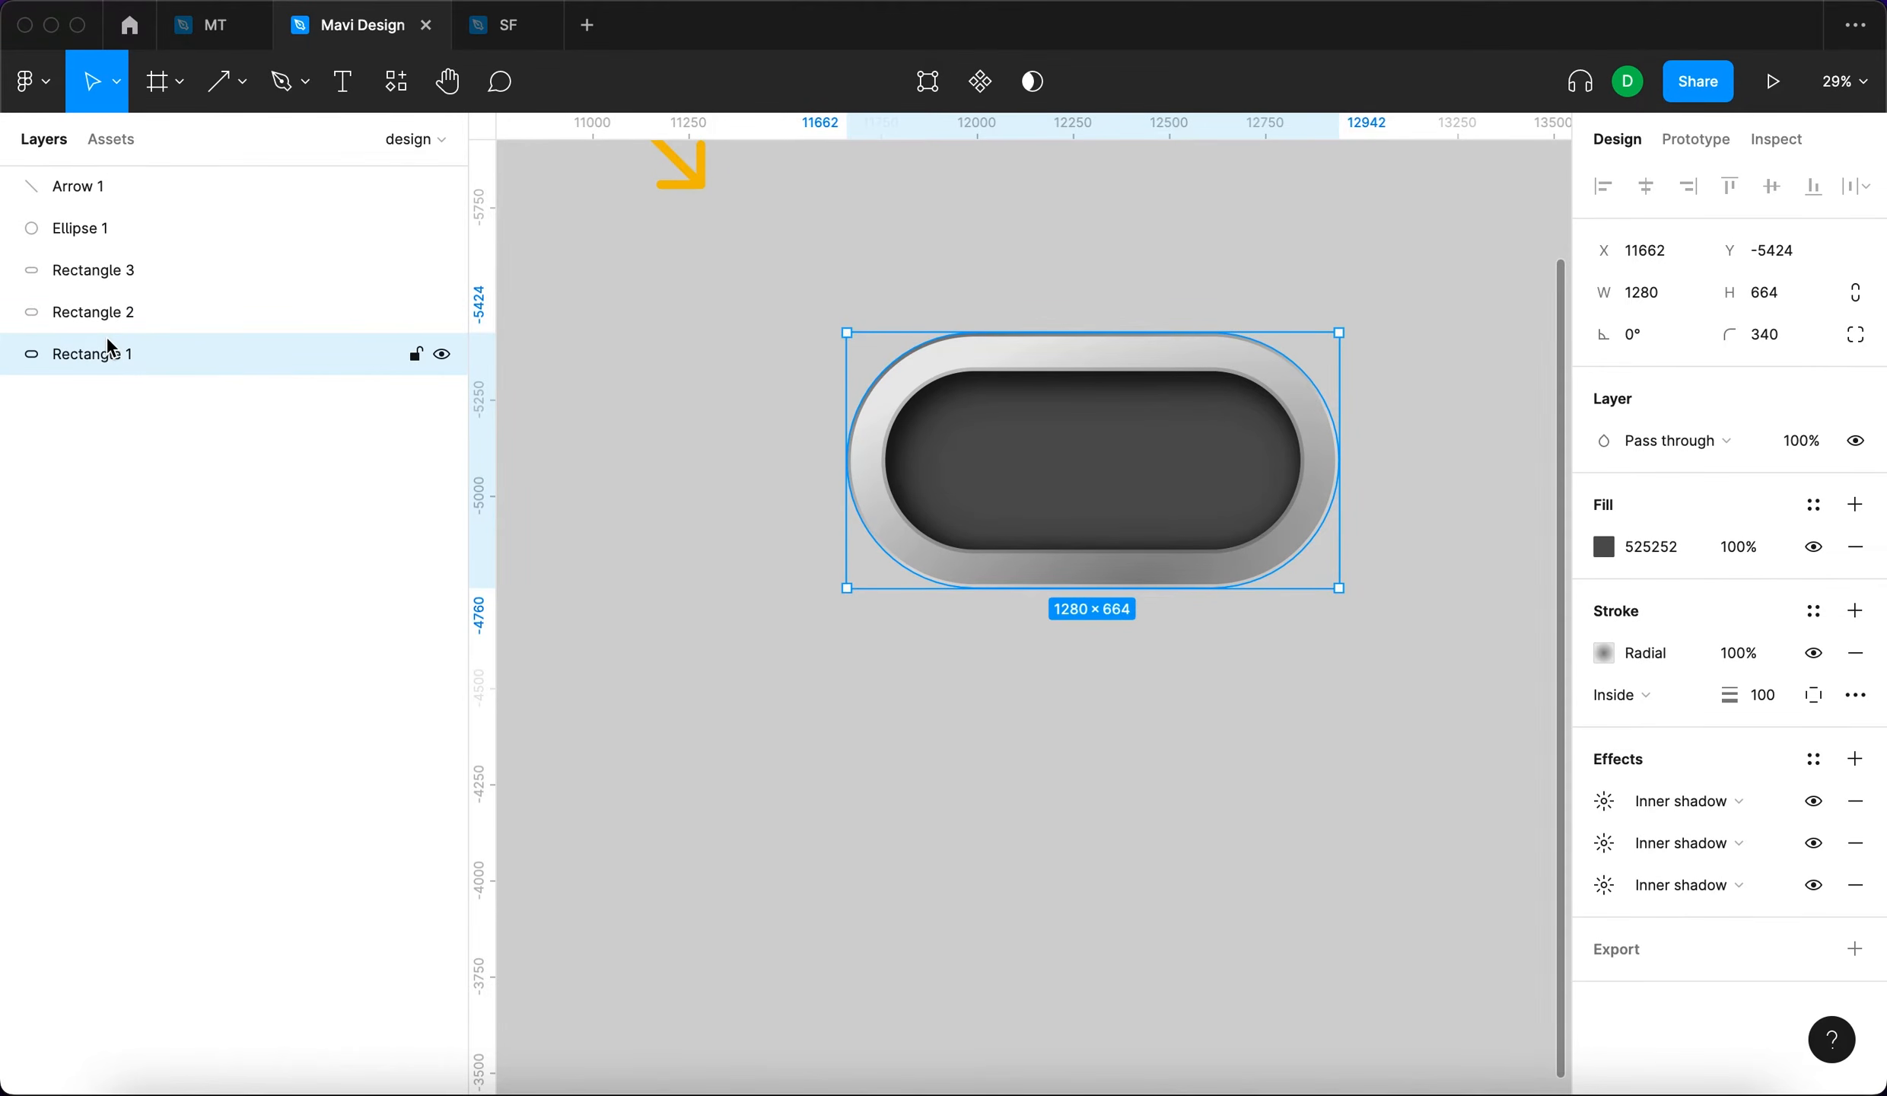
pyautogui.click(1590, 654)
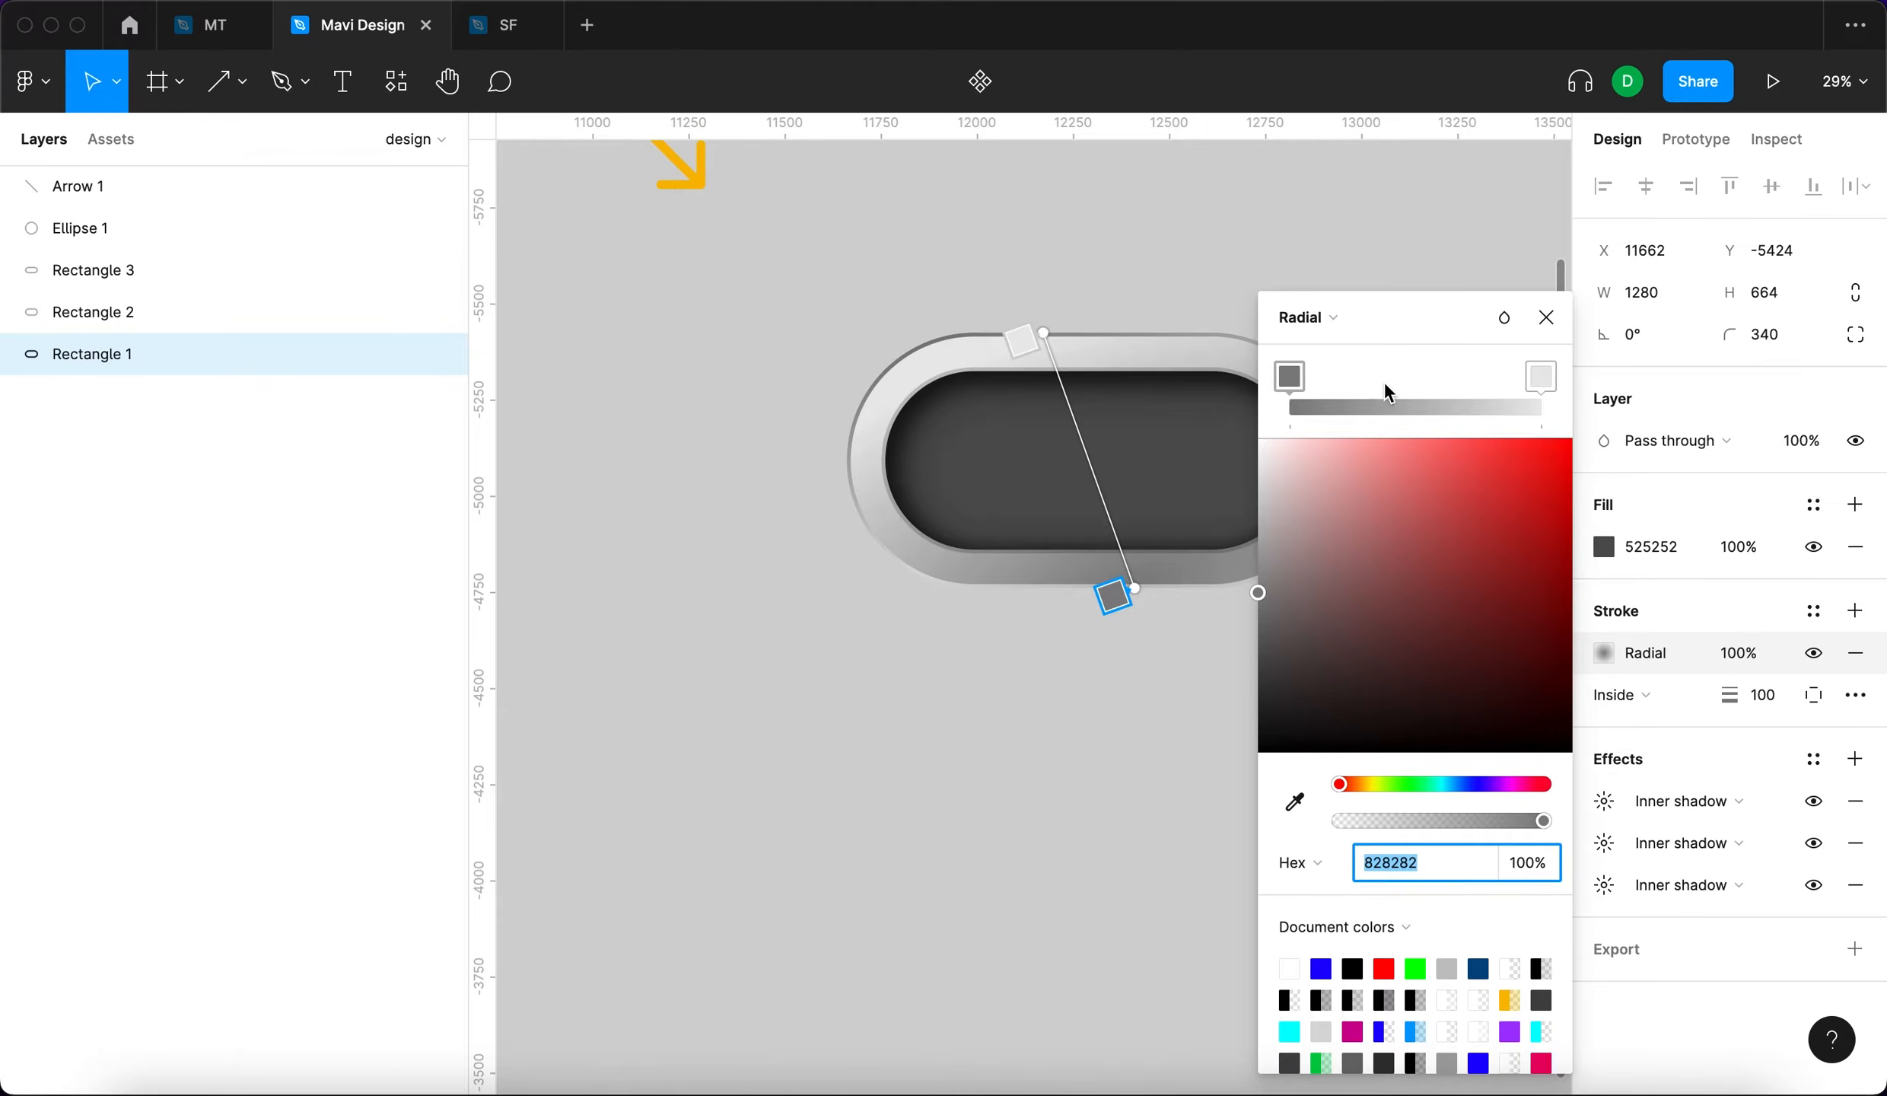
pyautogui.click(1382, 381)
pyautogui.click(1404, 378)
pyautogui.click(1447, 385)
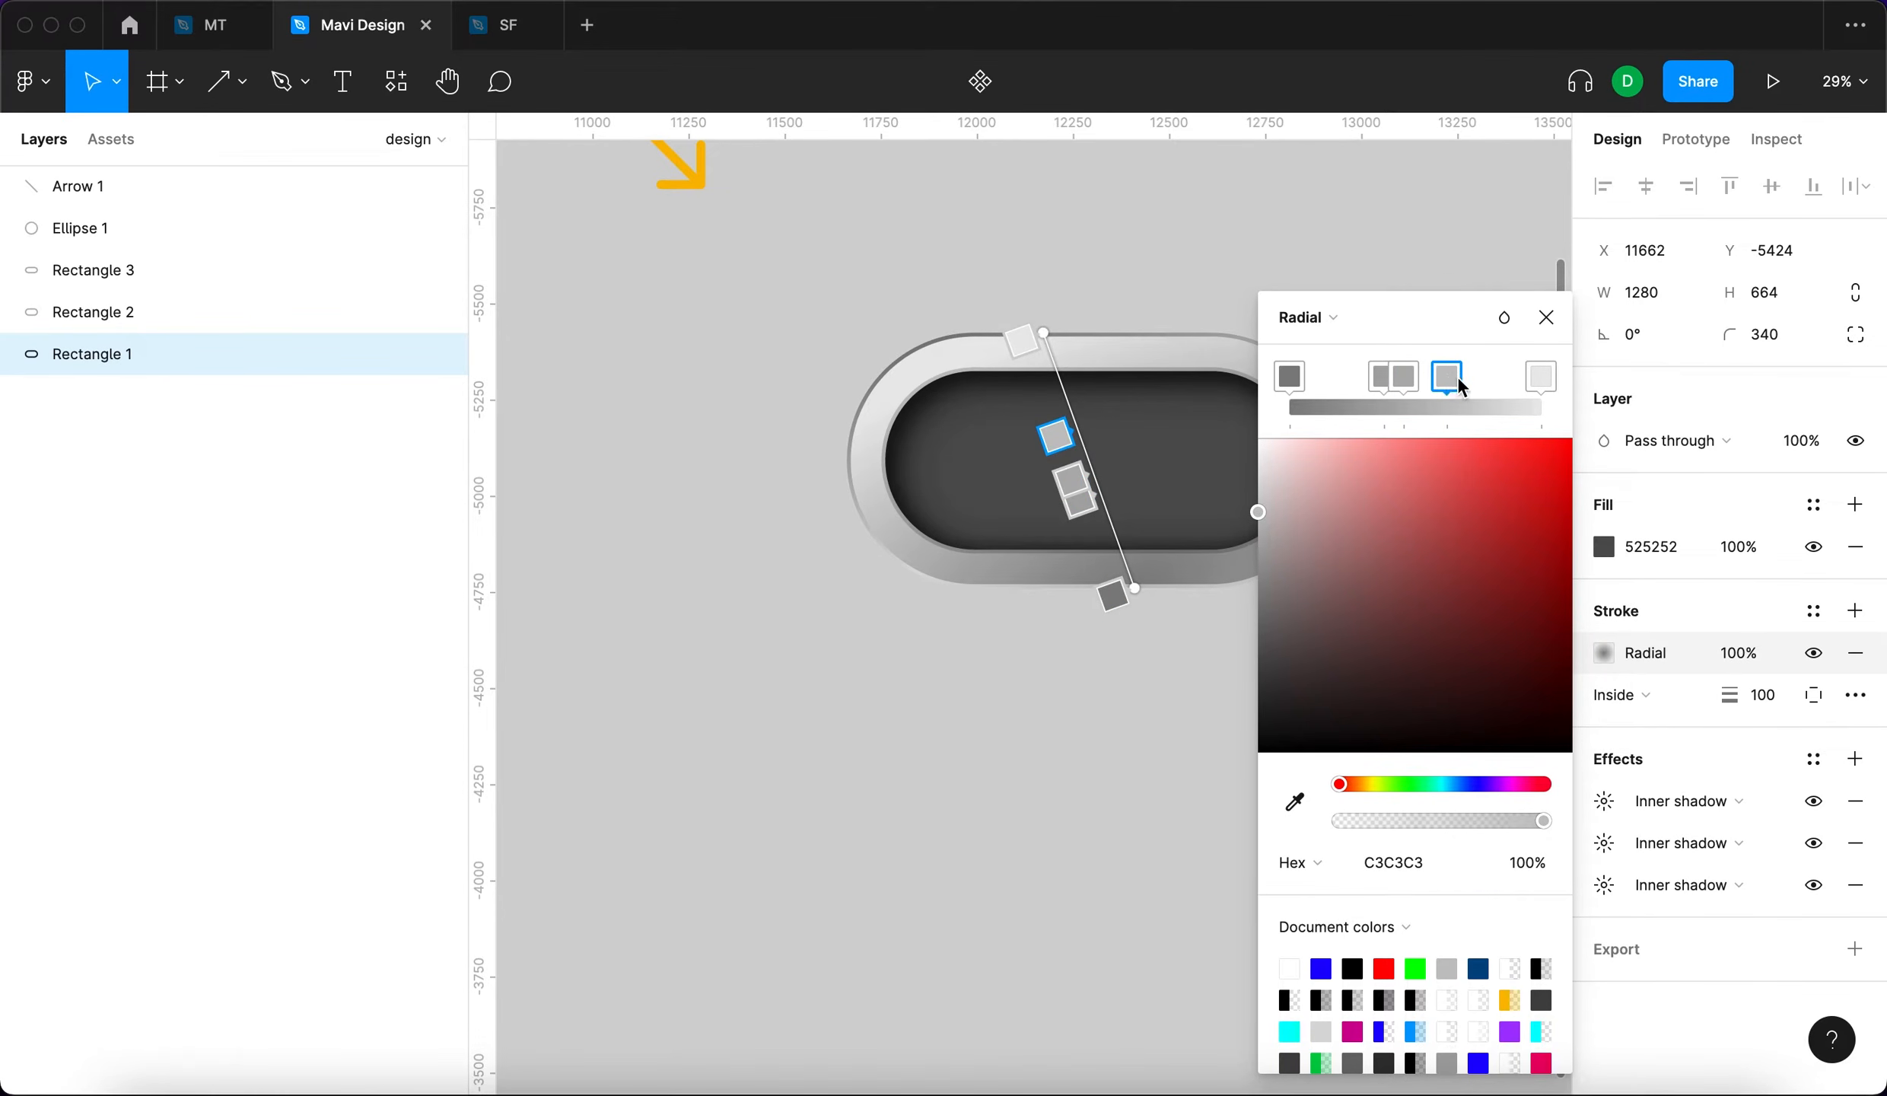
# Give the ring's radial gradient a white middle stop with a dark 6A6A6A stop beside it for a metallic reflection.
pyautogui.click(1404, 376)
pyautogui.click(1447, 376)
pyautogui.moveTo(1293, 476)
pyautogui.mouseDown()
pyautogui.moveTo(1178, 805)
pyautogui.moveTo(1221, 489)
pyautogui.moveTo(1216, 532)
pyautogui.moveTo(1221, 518)
pyautogui.mouseUp()
pyautogui.click(1433, 379)
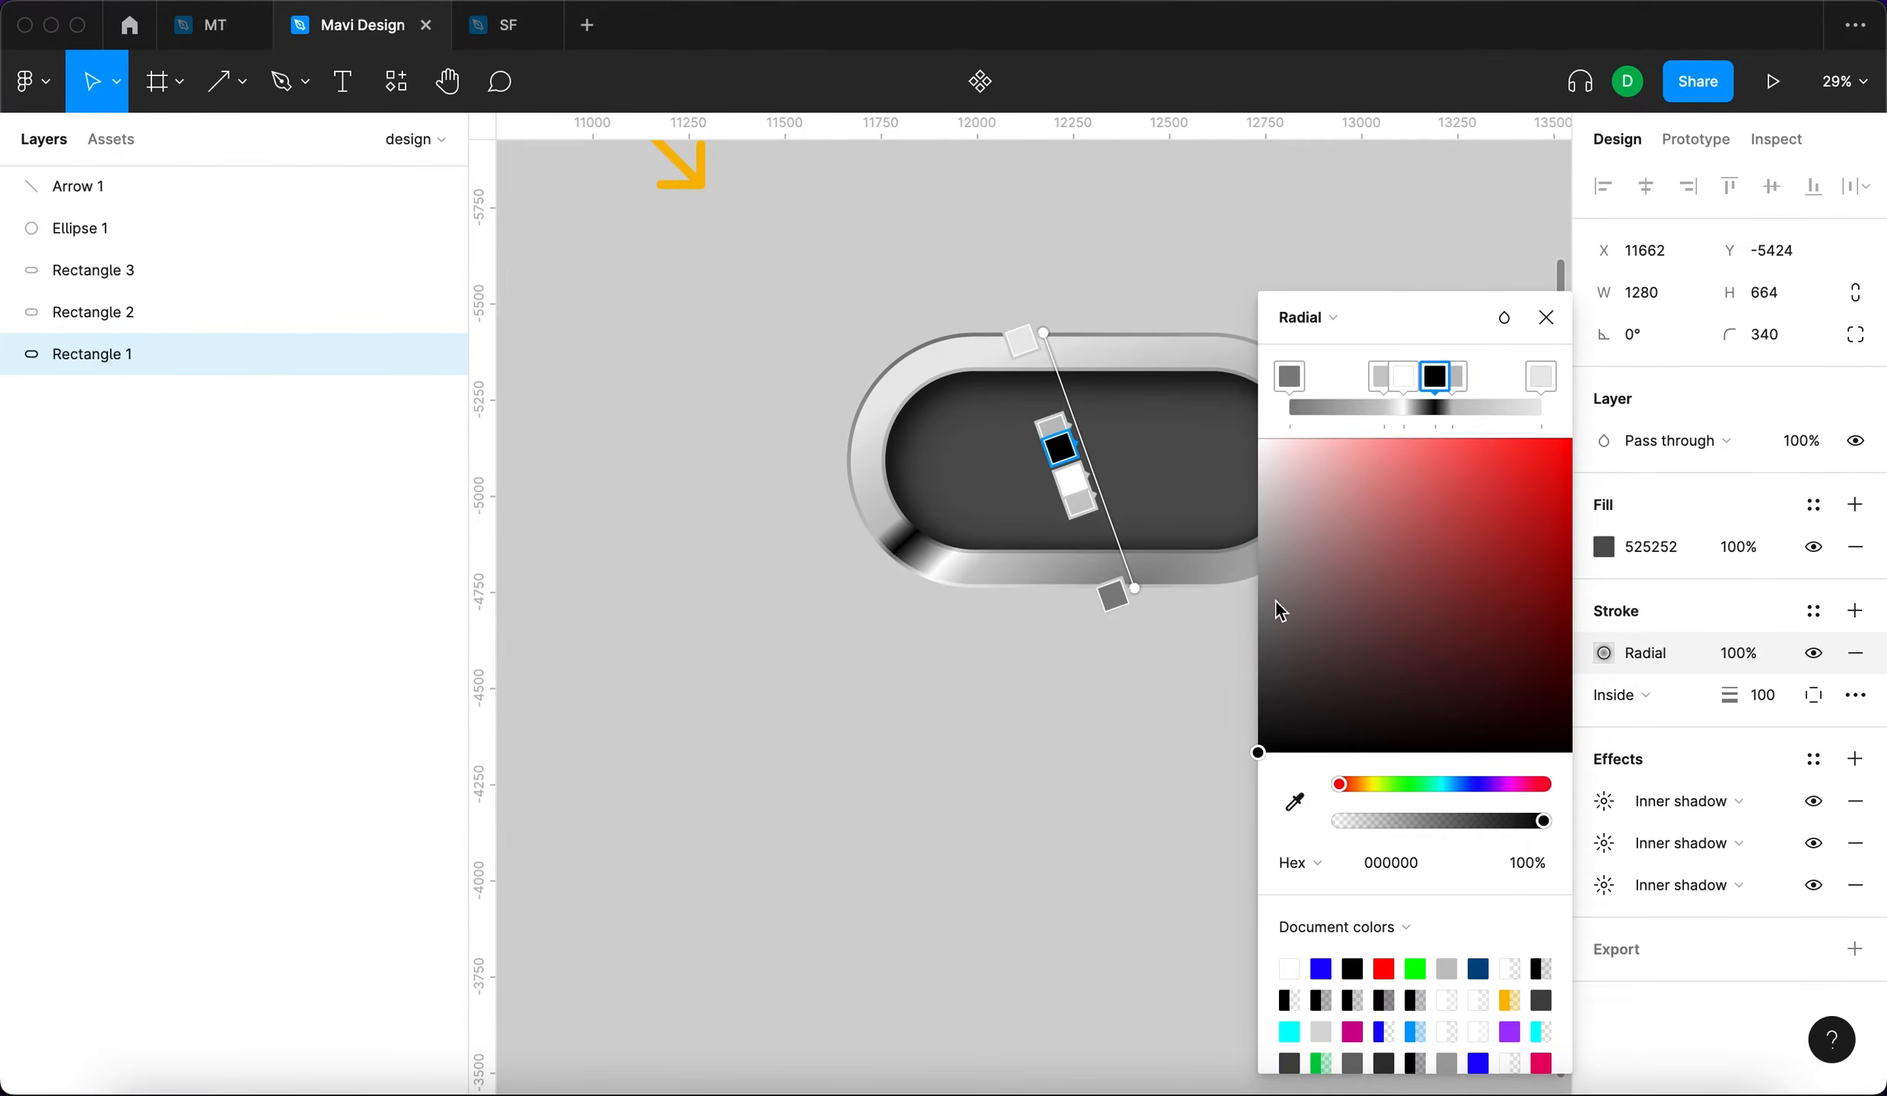
pyautogui.moveTo(1276, 605); pyautogui.dragTo(1248, 621)
# Reposition both ends of the ring's radial gradient toward the pill's left side, keeping a diagonal direction.
pyautogui.hscroll(3, 695, 528)
pyautogui.scroll(3, 913, 503)
pyautogui.hscroll(-1, 913, 502)
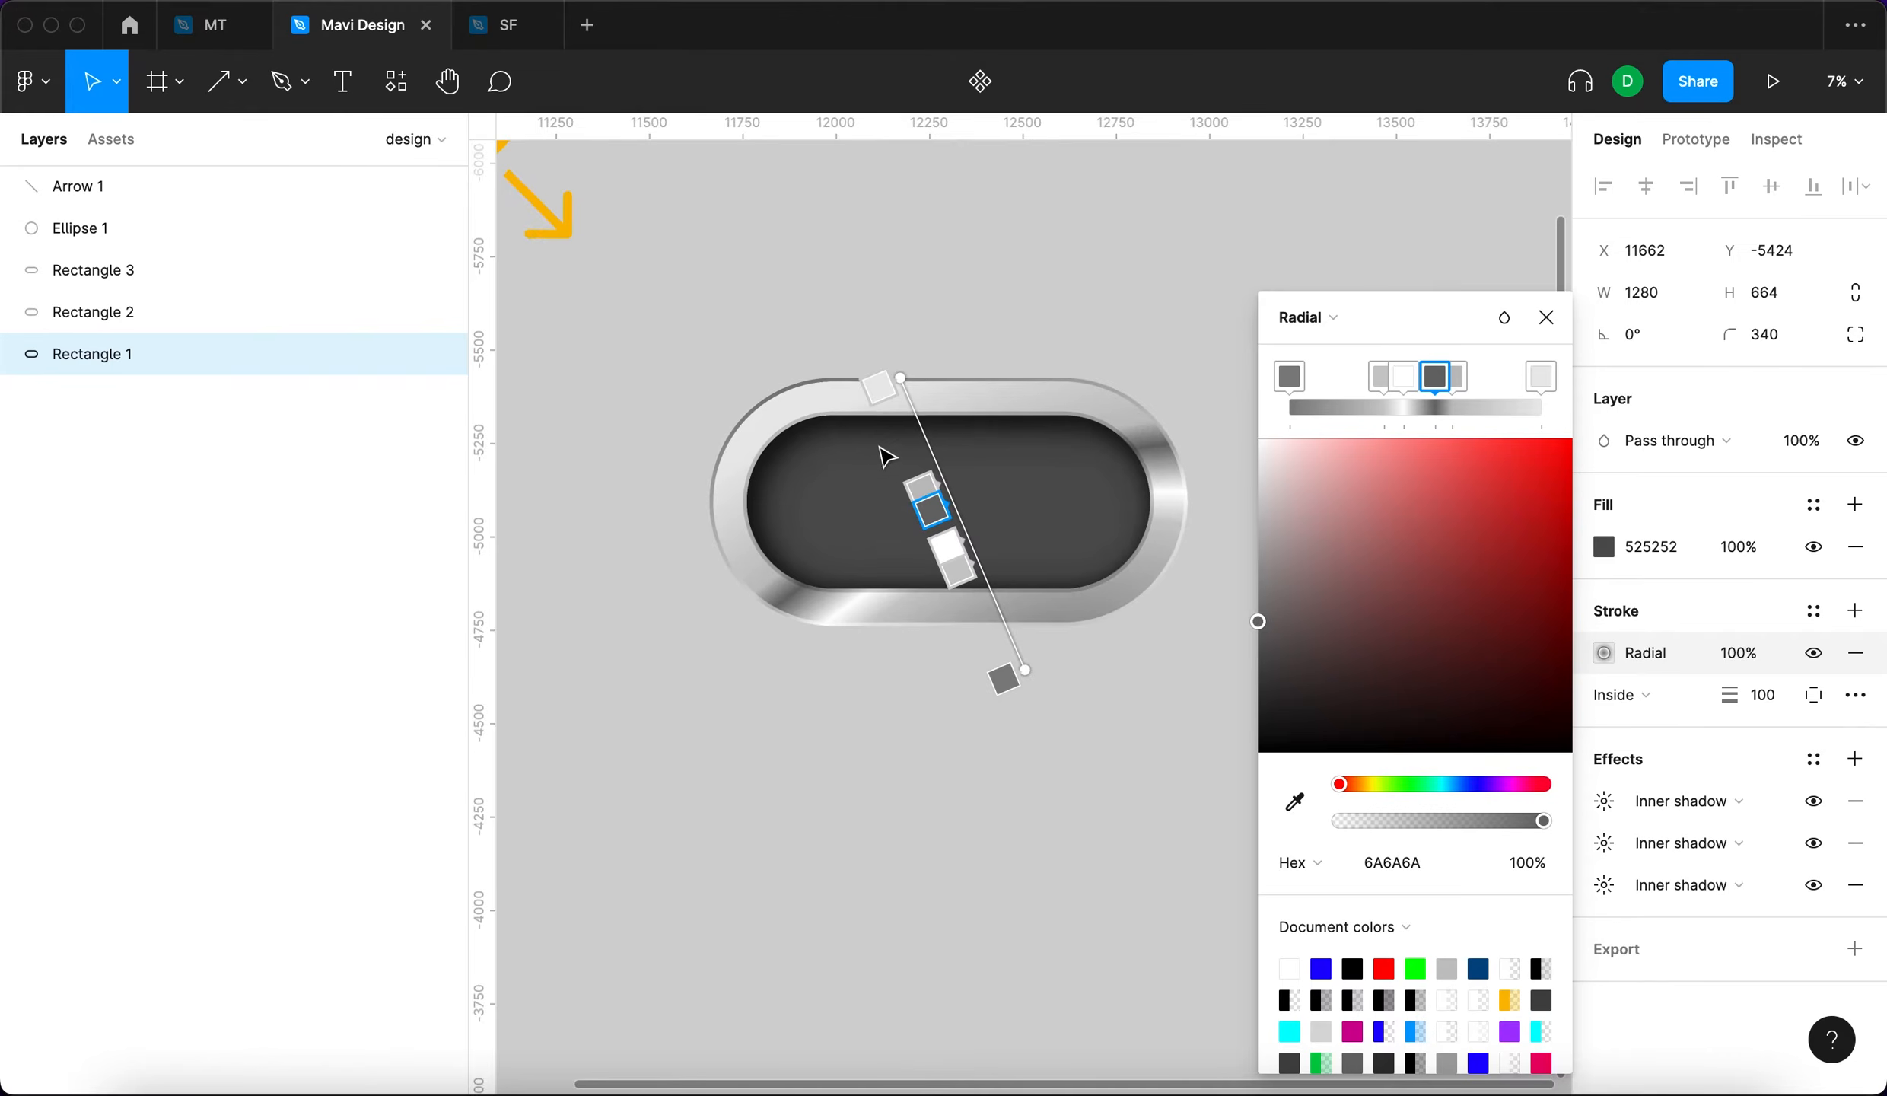
pyautogui.moveTo(902, 380); pyautogui.dragTo(834, 364)
pyautogui.moveTo(1024, 670)
pyautogui.mouseDown()
pyautogui.moveTo(948, 641)
pyautogui.moveTo(955, 656)
pyautogui.mouseUp()
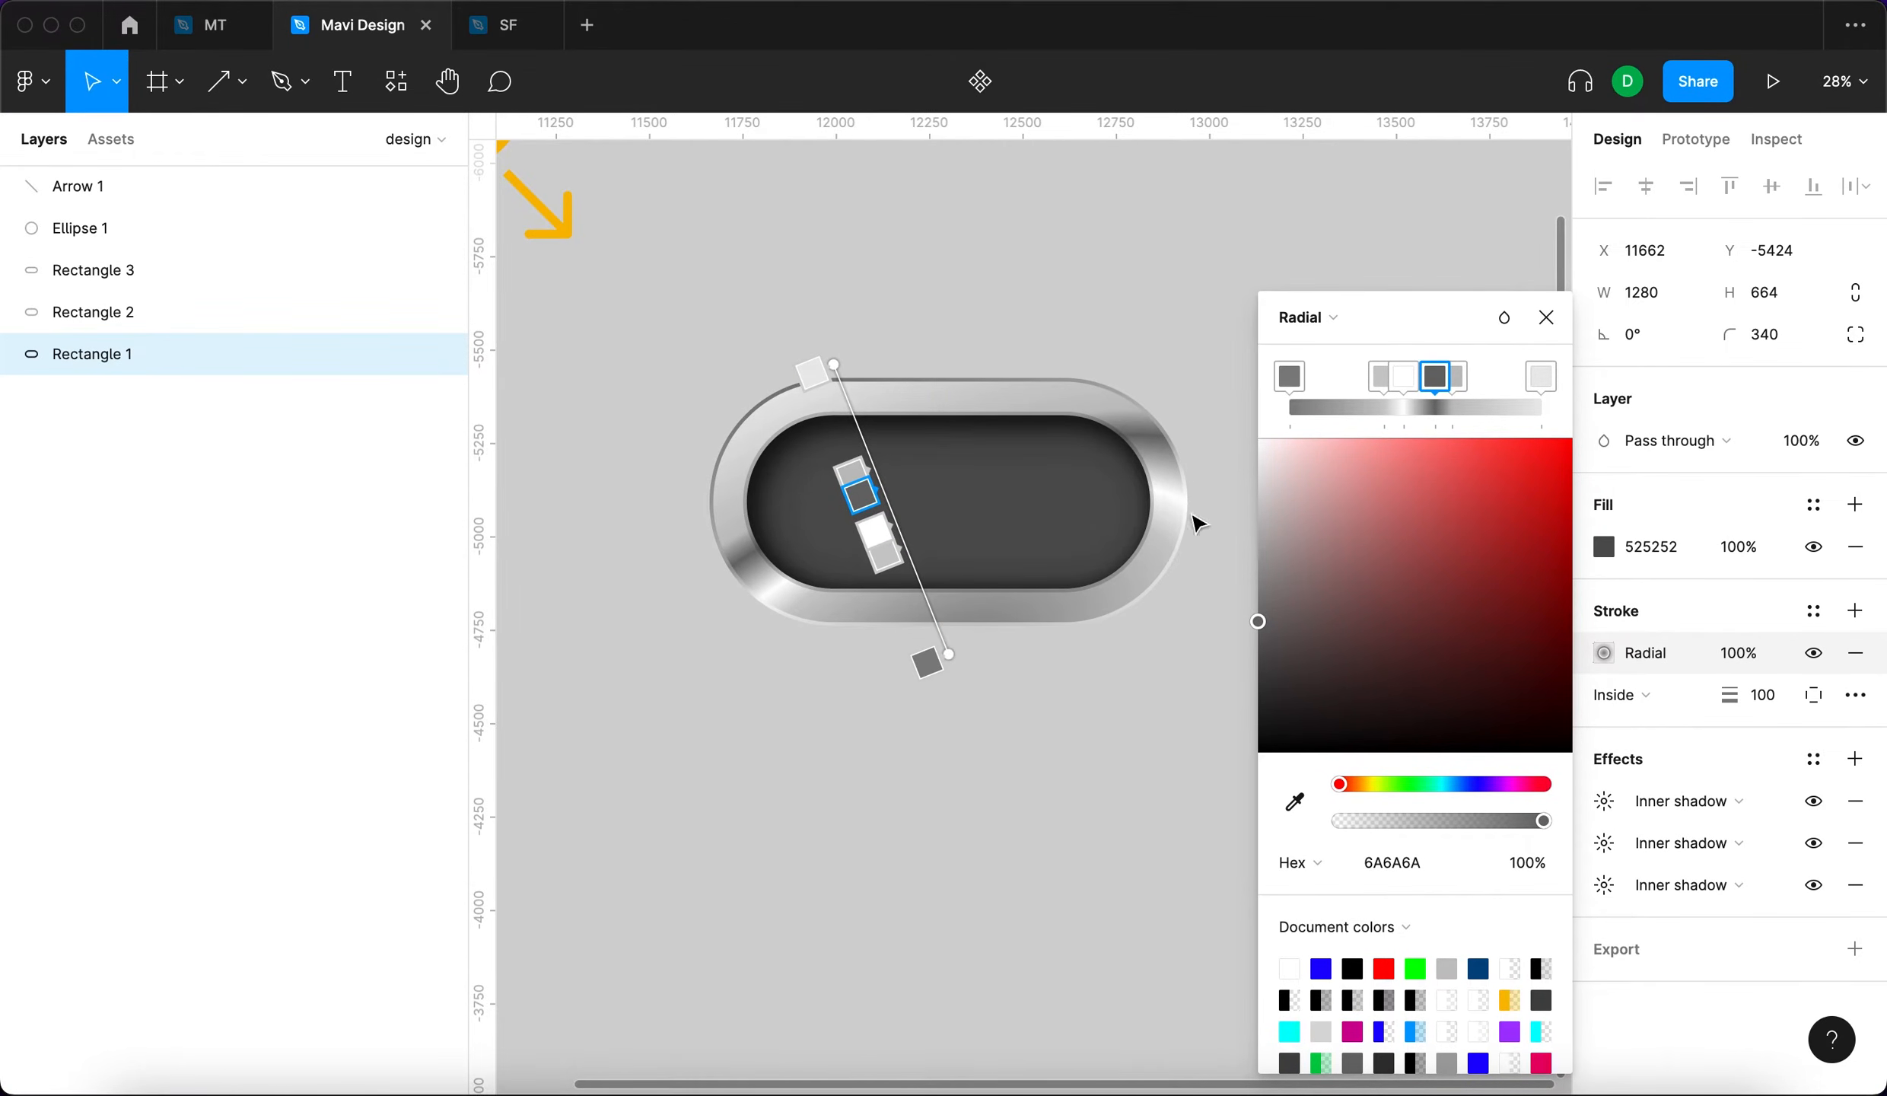
pyautogui.click(1536, 317)
pyautogui.click(1262, 304)
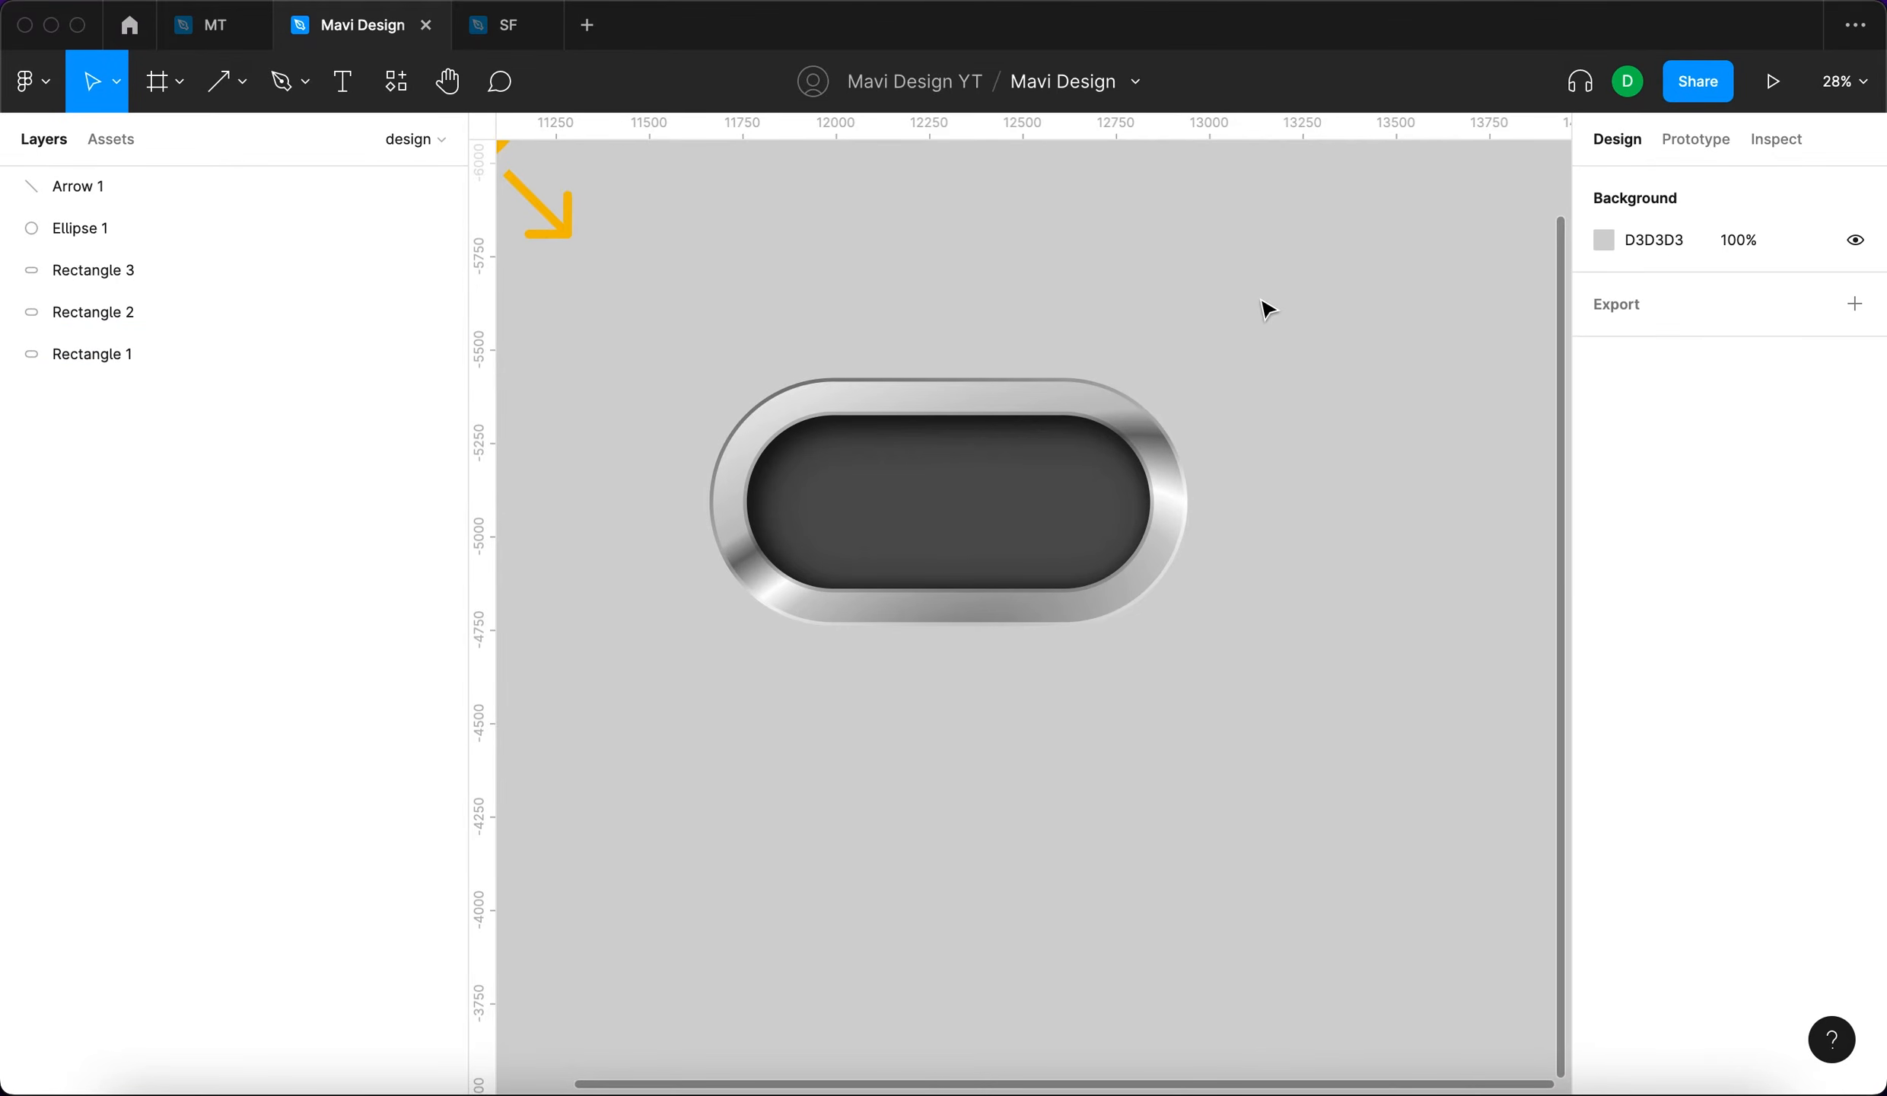
# Reverse the tones of the ring gradient's end stops, making the first near-white and the last dark grey.
pyautogui.scroll(-5, 1260, 303)
pyautogui.scroll(5, 1099, 345)
pyautogui.scroll(1, 851, 413)
pyautogui.hscroll(-1, 851, 413)
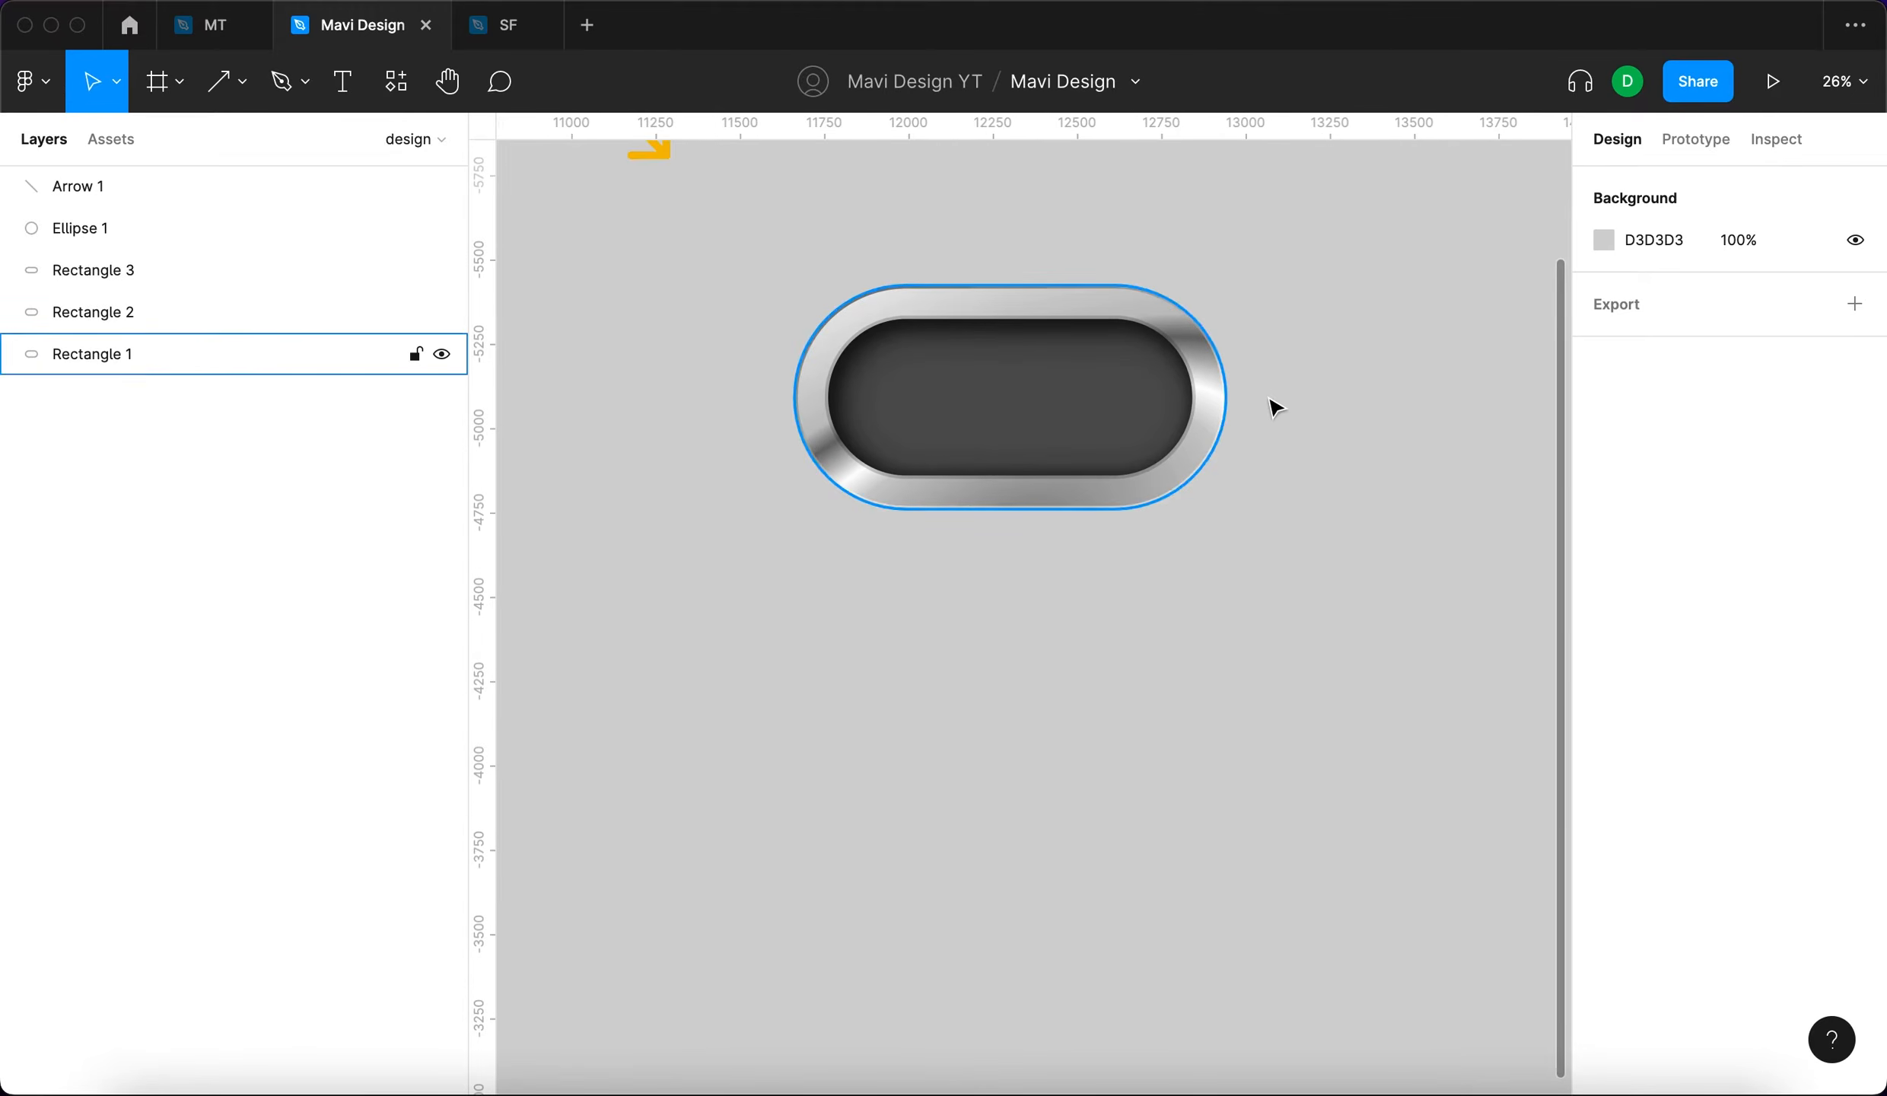
pyautogui.click(1214, 411)
pyautogui.click(1220, 411)
pyautogui.click(1604, 653)
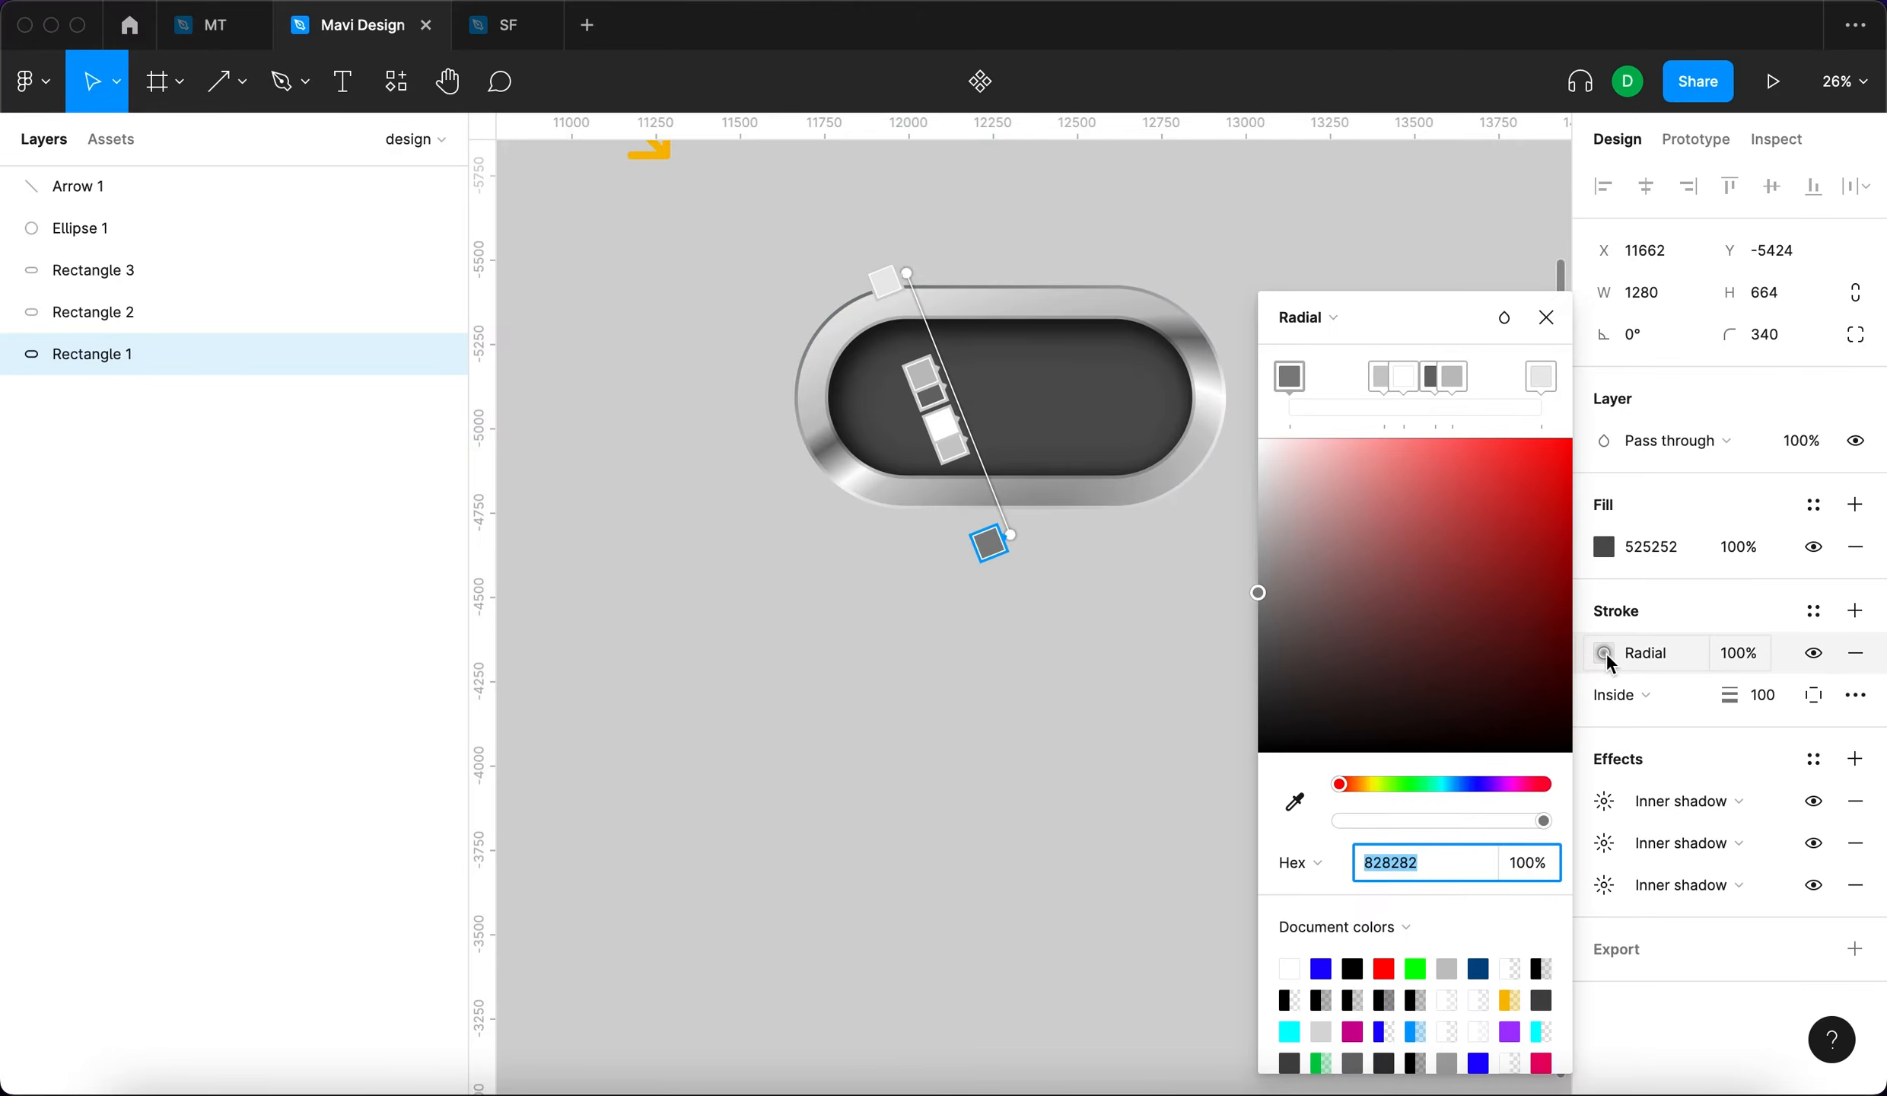
pyautogui.click(888, 282)
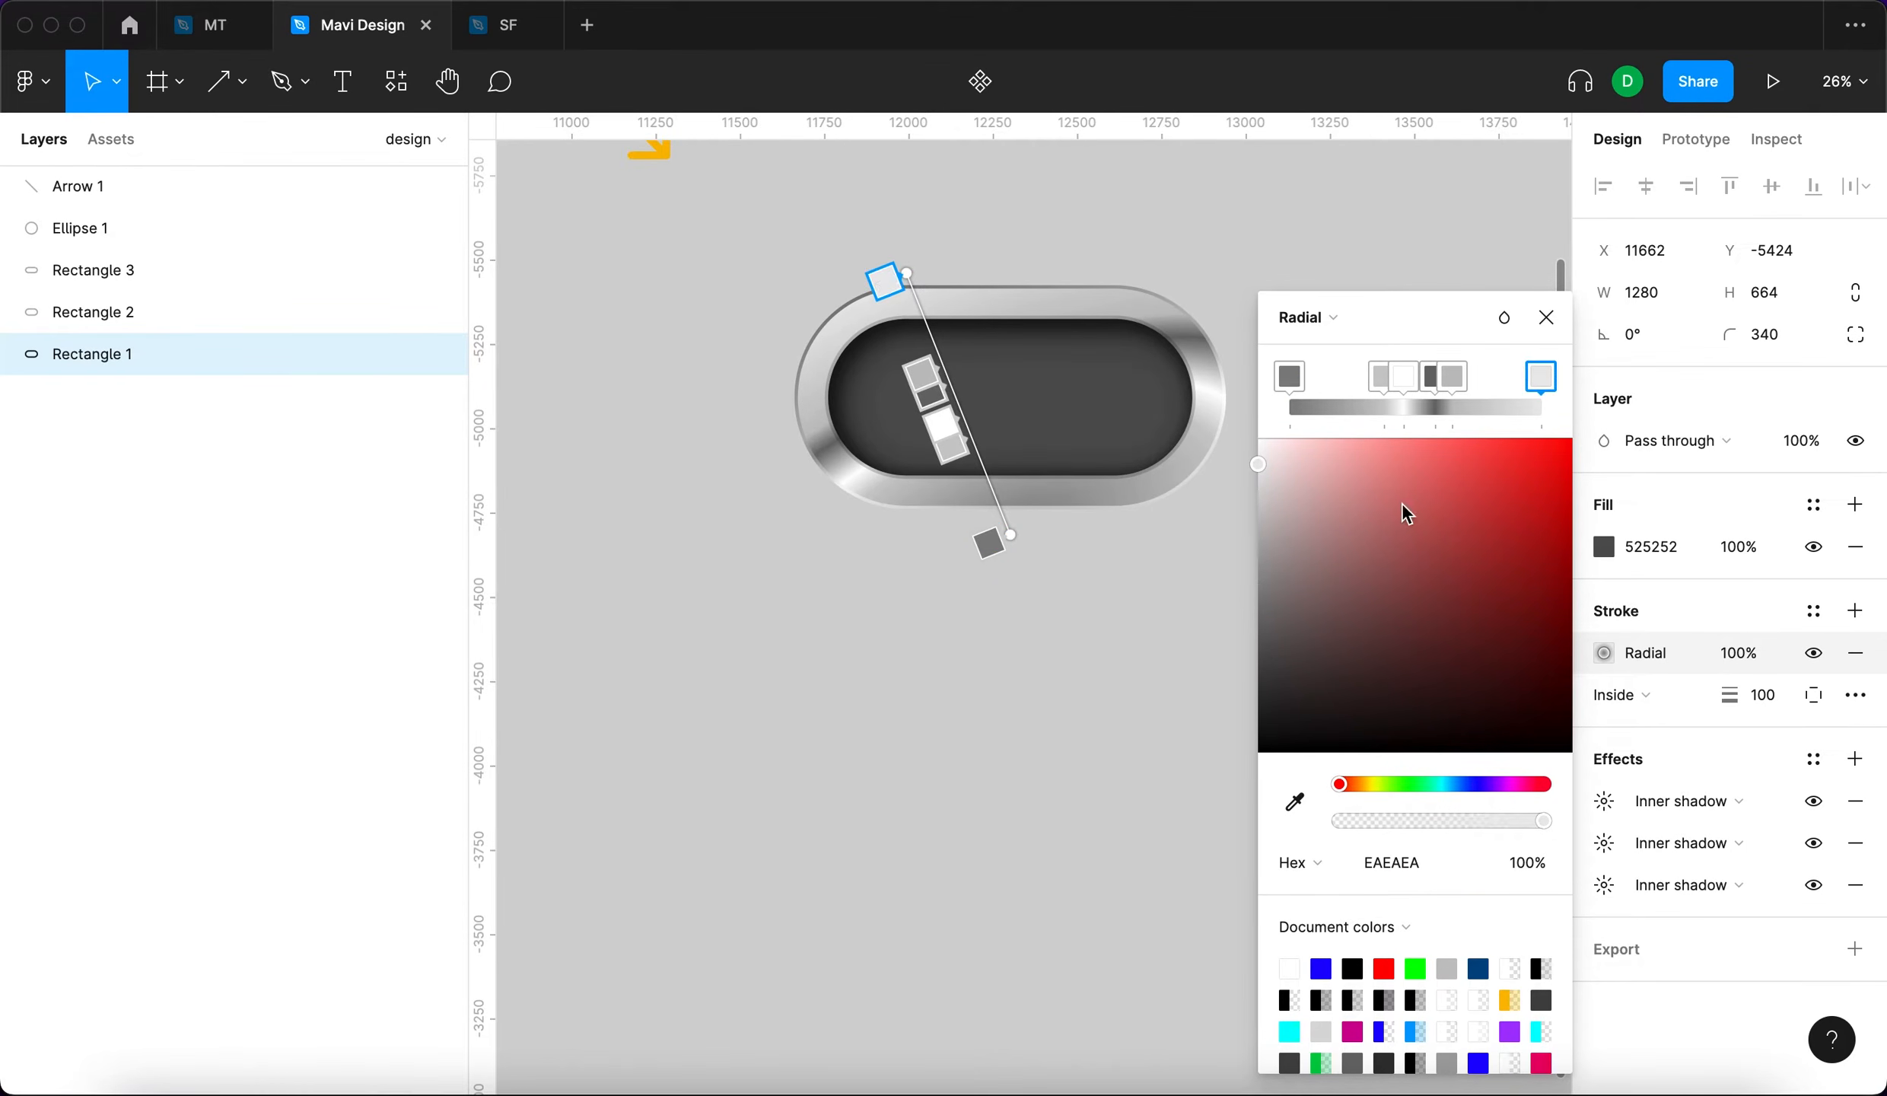
pyautogui.moveTo(1319, 519); pyautogui.dragTo(1225, 442)
pyautogui.click(1288, 375)
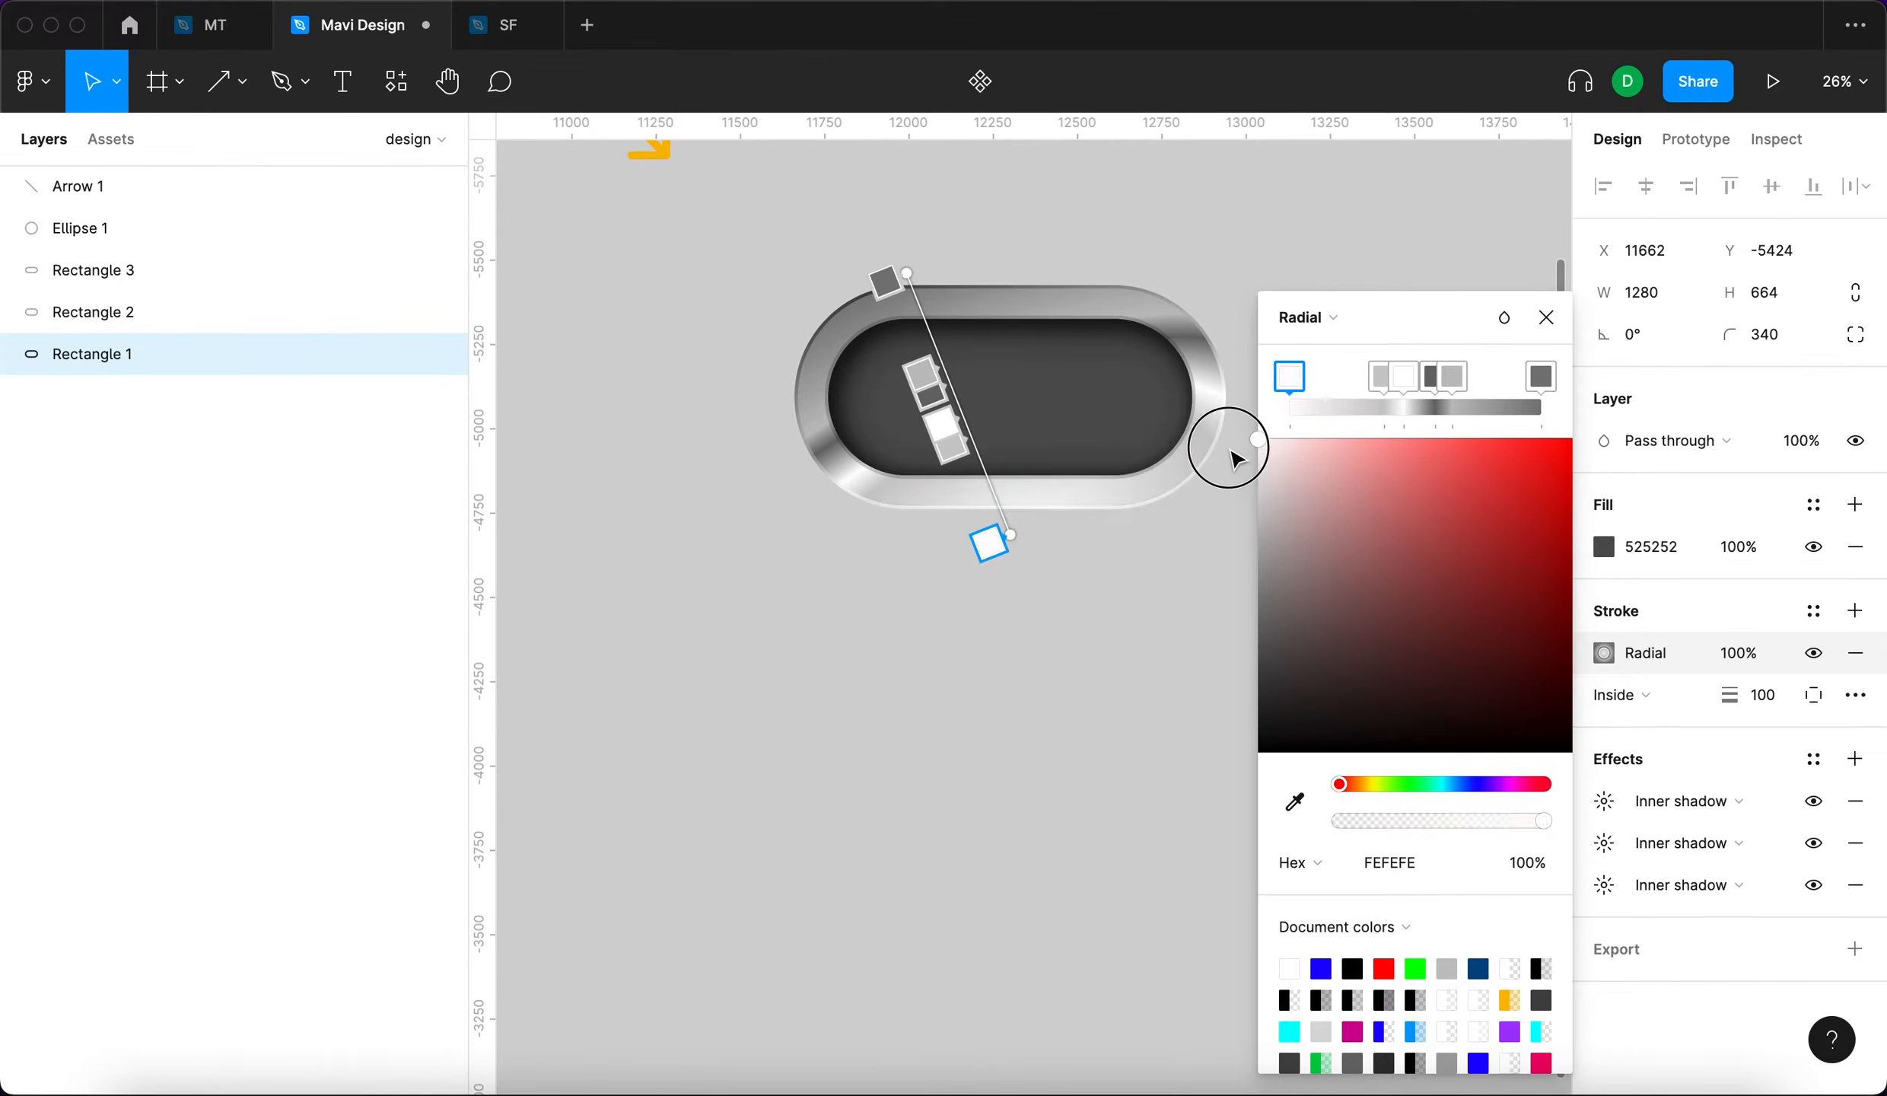
# Set the ring gradient's first stop to EDEDED and fine-tune the middle stops, moving the white one slightly away from the dark one.
pyautogui.click(1480, 377)
pyautogui.moveTo(1282, 524); pyautogui.dragTo(1215, 615)
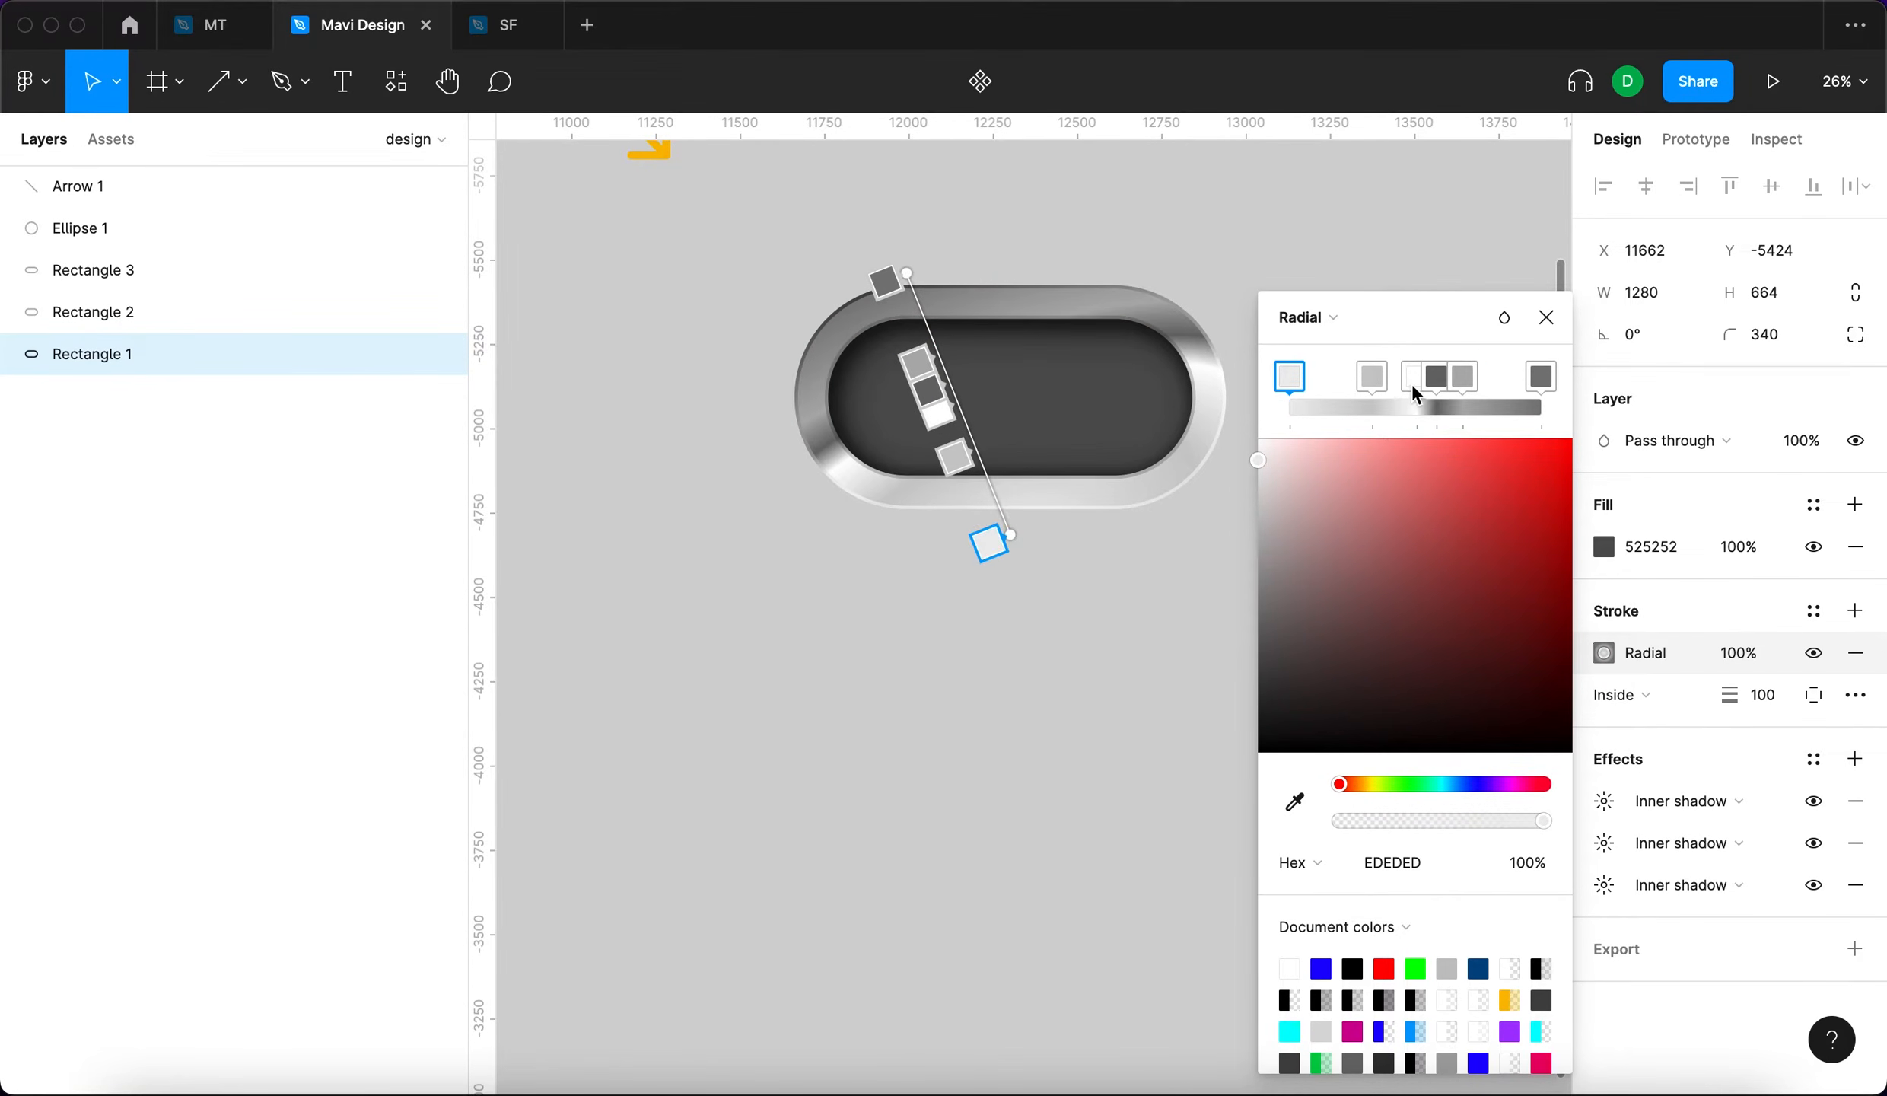
pyautogui.moveTo(1412, 389); pyautogui.dragTo(1396, 390)
pyautogui.moveTo(1409, 391); pyautogui.dragTo(1402, 391)
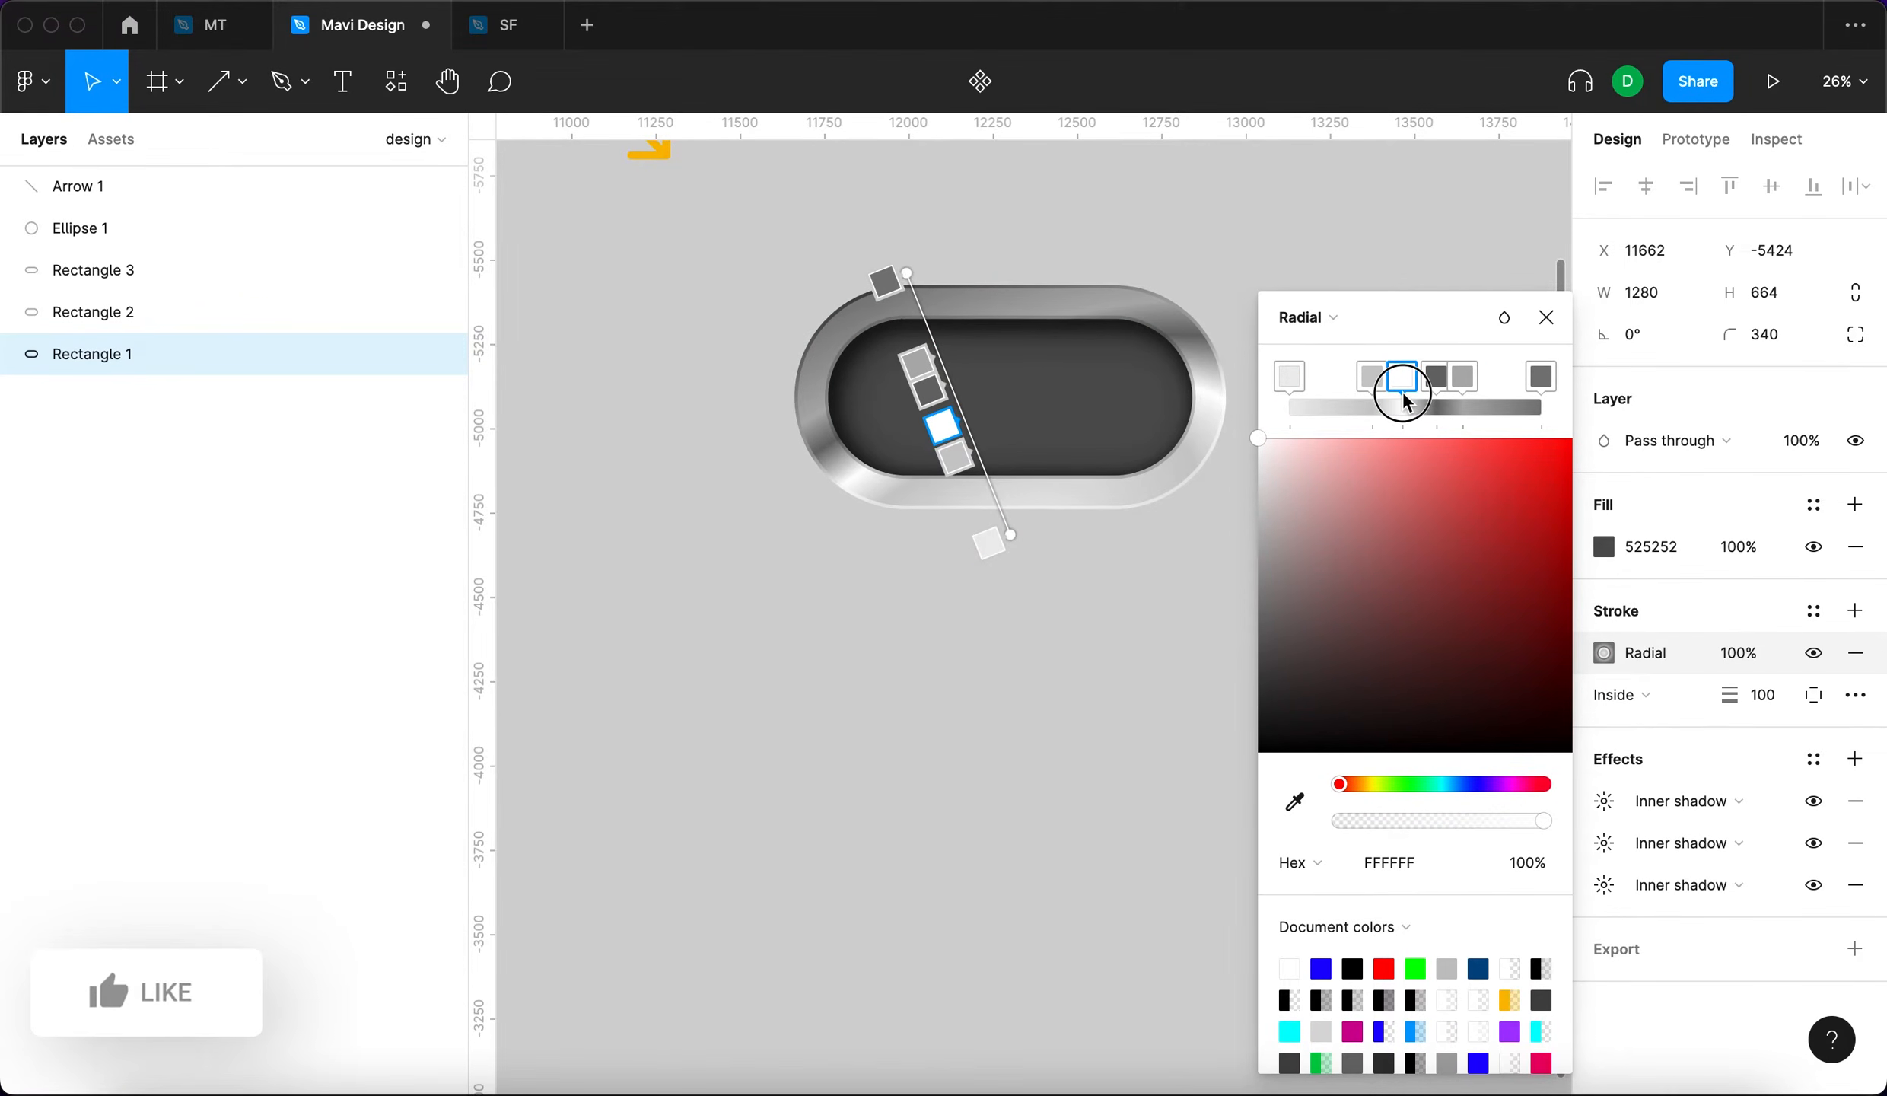
pyautogui.press('Escape')
pyautogui.press('Escape')
pyautogui.scroll(3, 1360, 425)
pyautogui.scroll(5, 1337, 462)
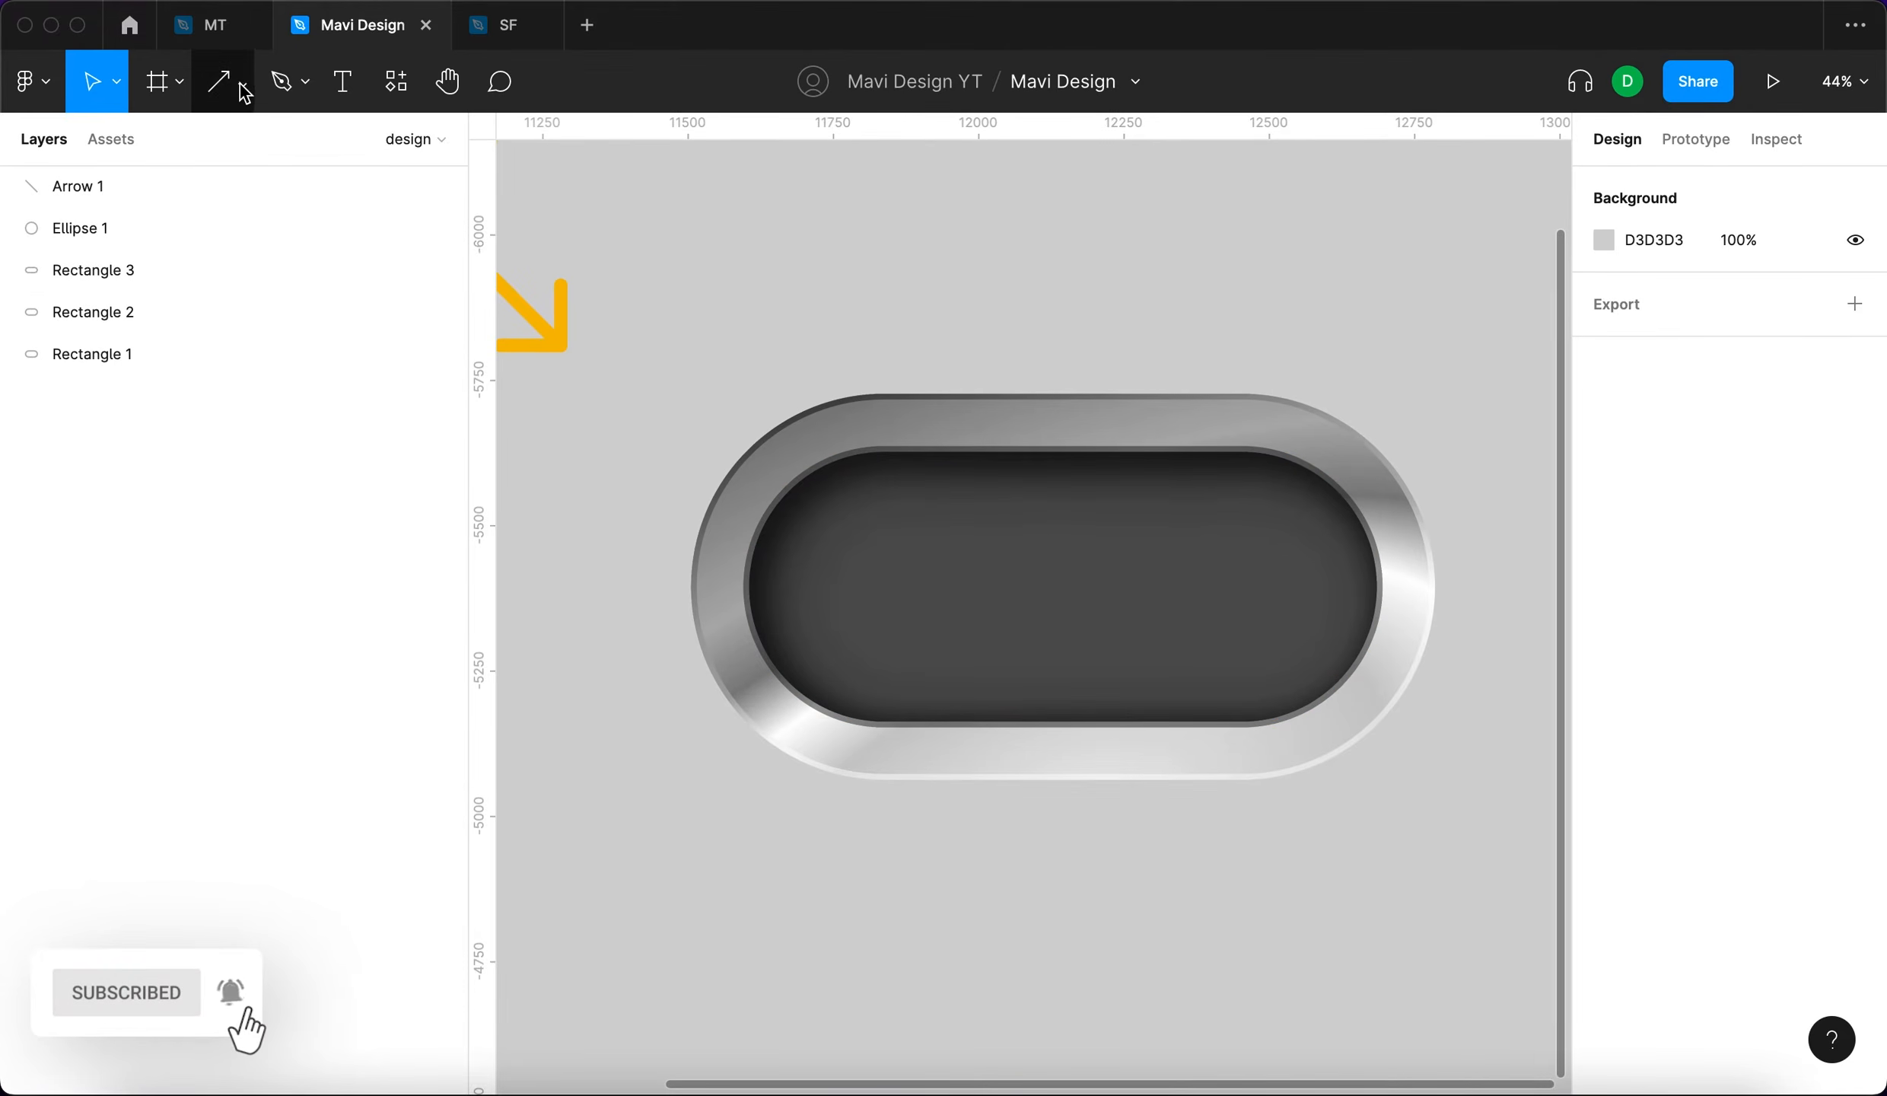
# Draw a 428 × 428 circle as the knob inside the right end of the dark recess, evenly spaced from its edge.
pyautogui.click(243, 92)
pyautogui.click(234, 246)
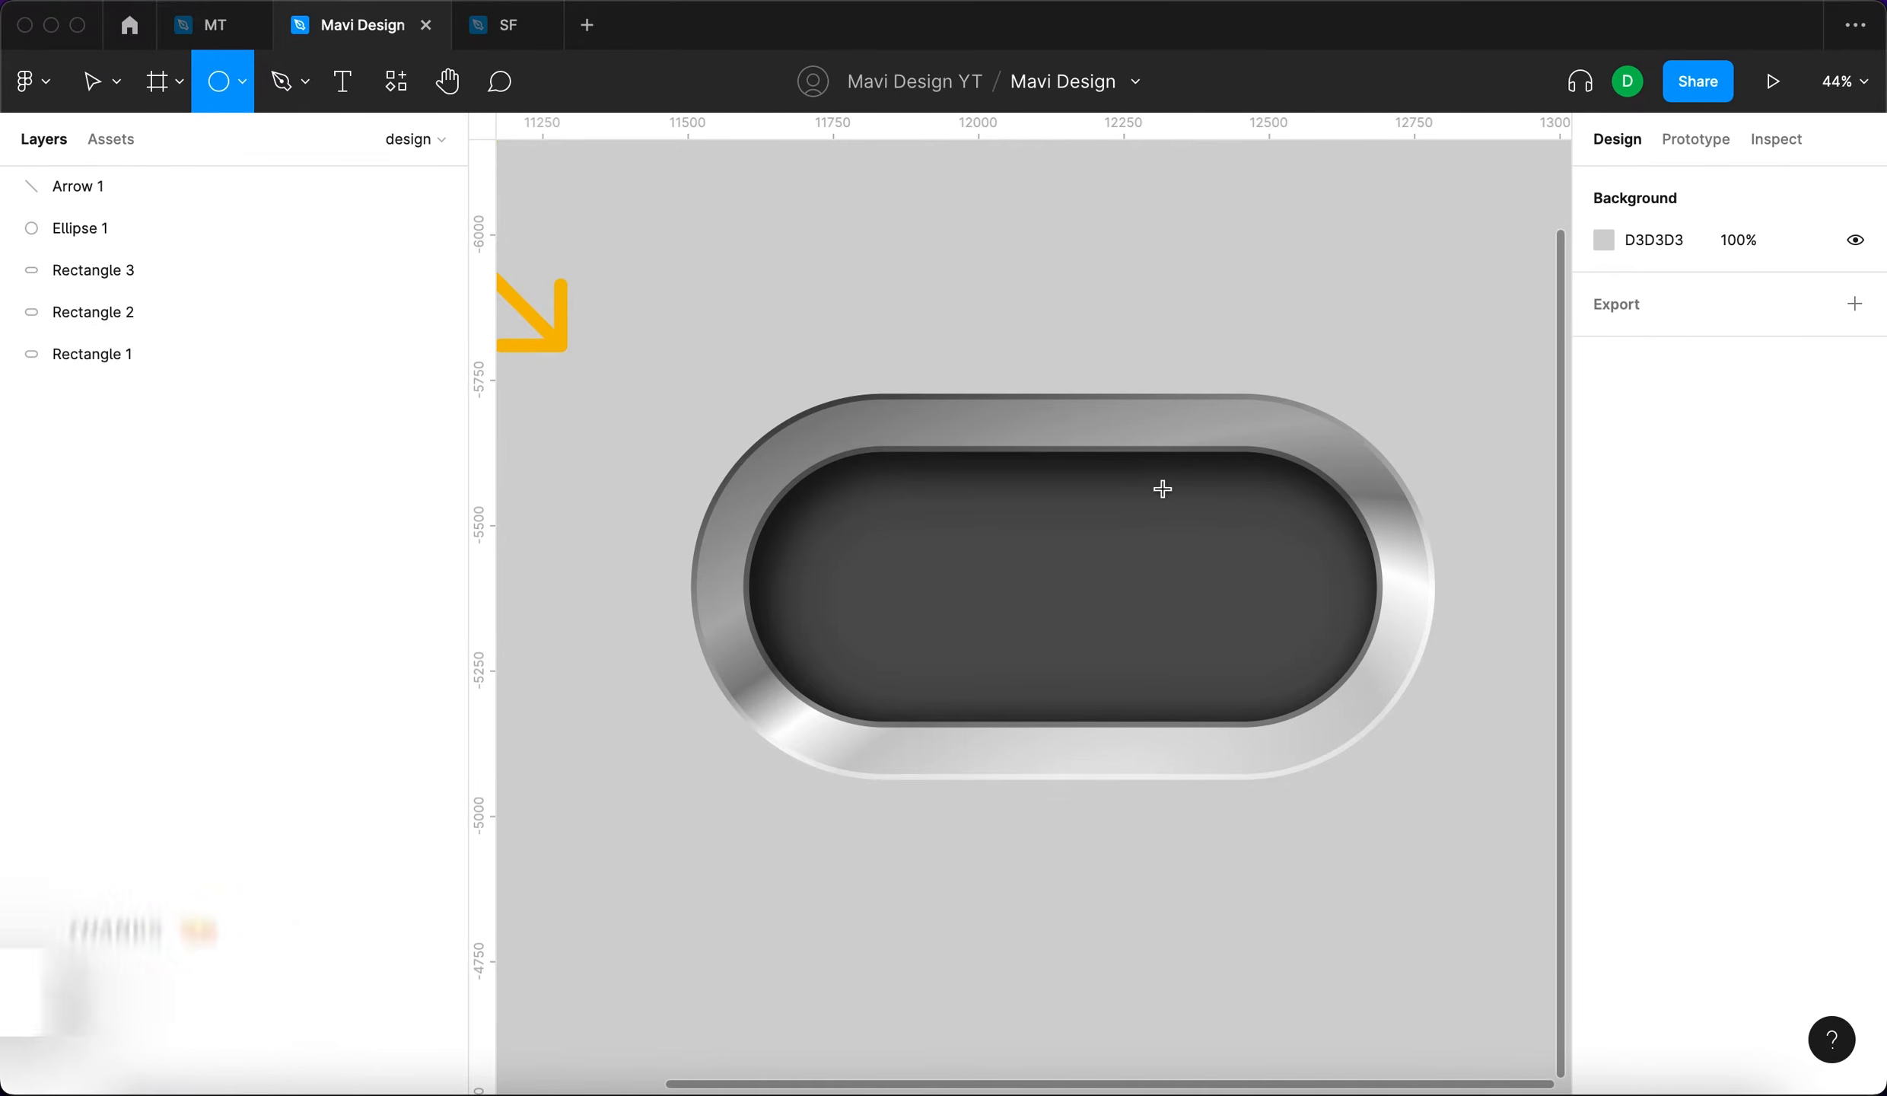
pyautogui.moveTo(1121, 459)
pyautogui.mouseDown()
pyautogui.moveTo(1369, 686)
pyautogui.moveTo(1352, 674)
pyautogui.mouseUp()
pyautogui.moveTo(1286, 618); pyautogui.dragTo(1285, 641)
pyautogui.moveTo(1109, 707); pyautogui.dragTo(1108, 695)
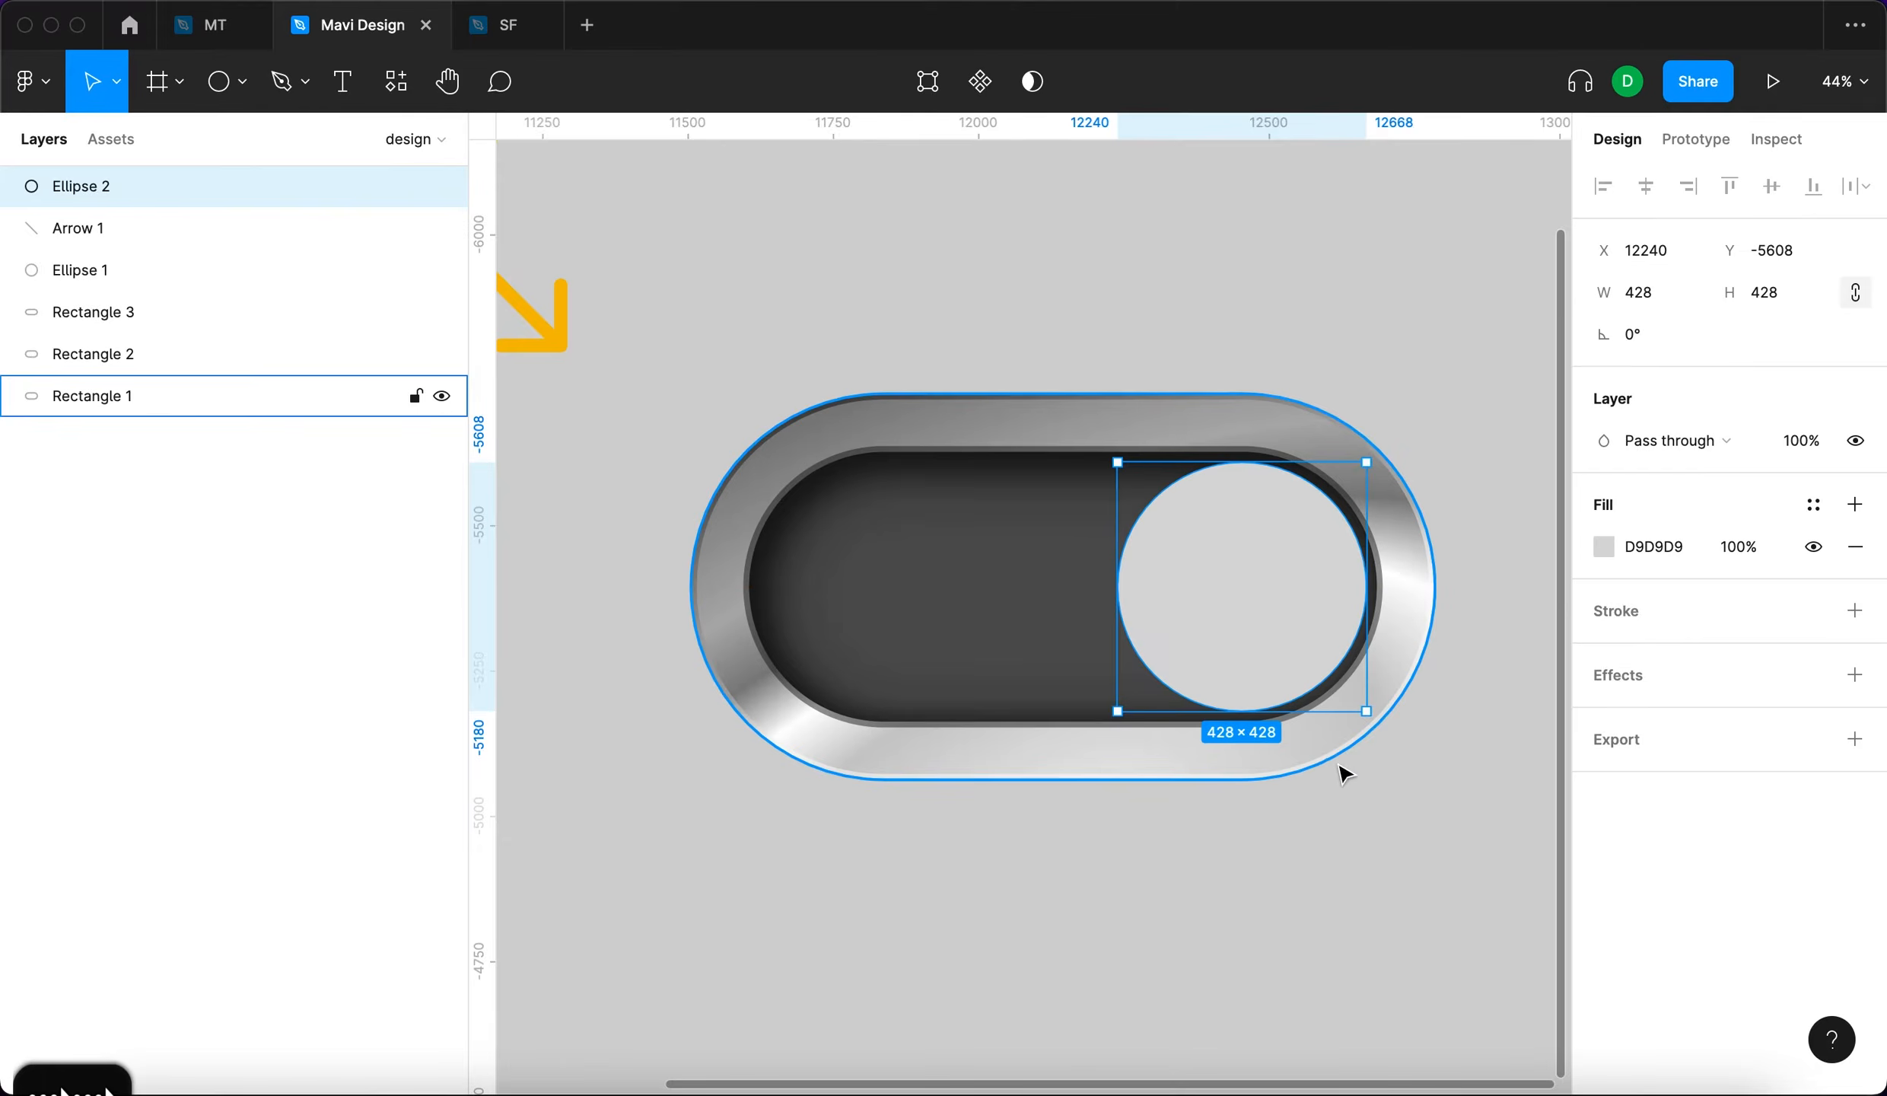
pyautogui.scroll(5, 1402, 586)
pyautogui.press('alt')
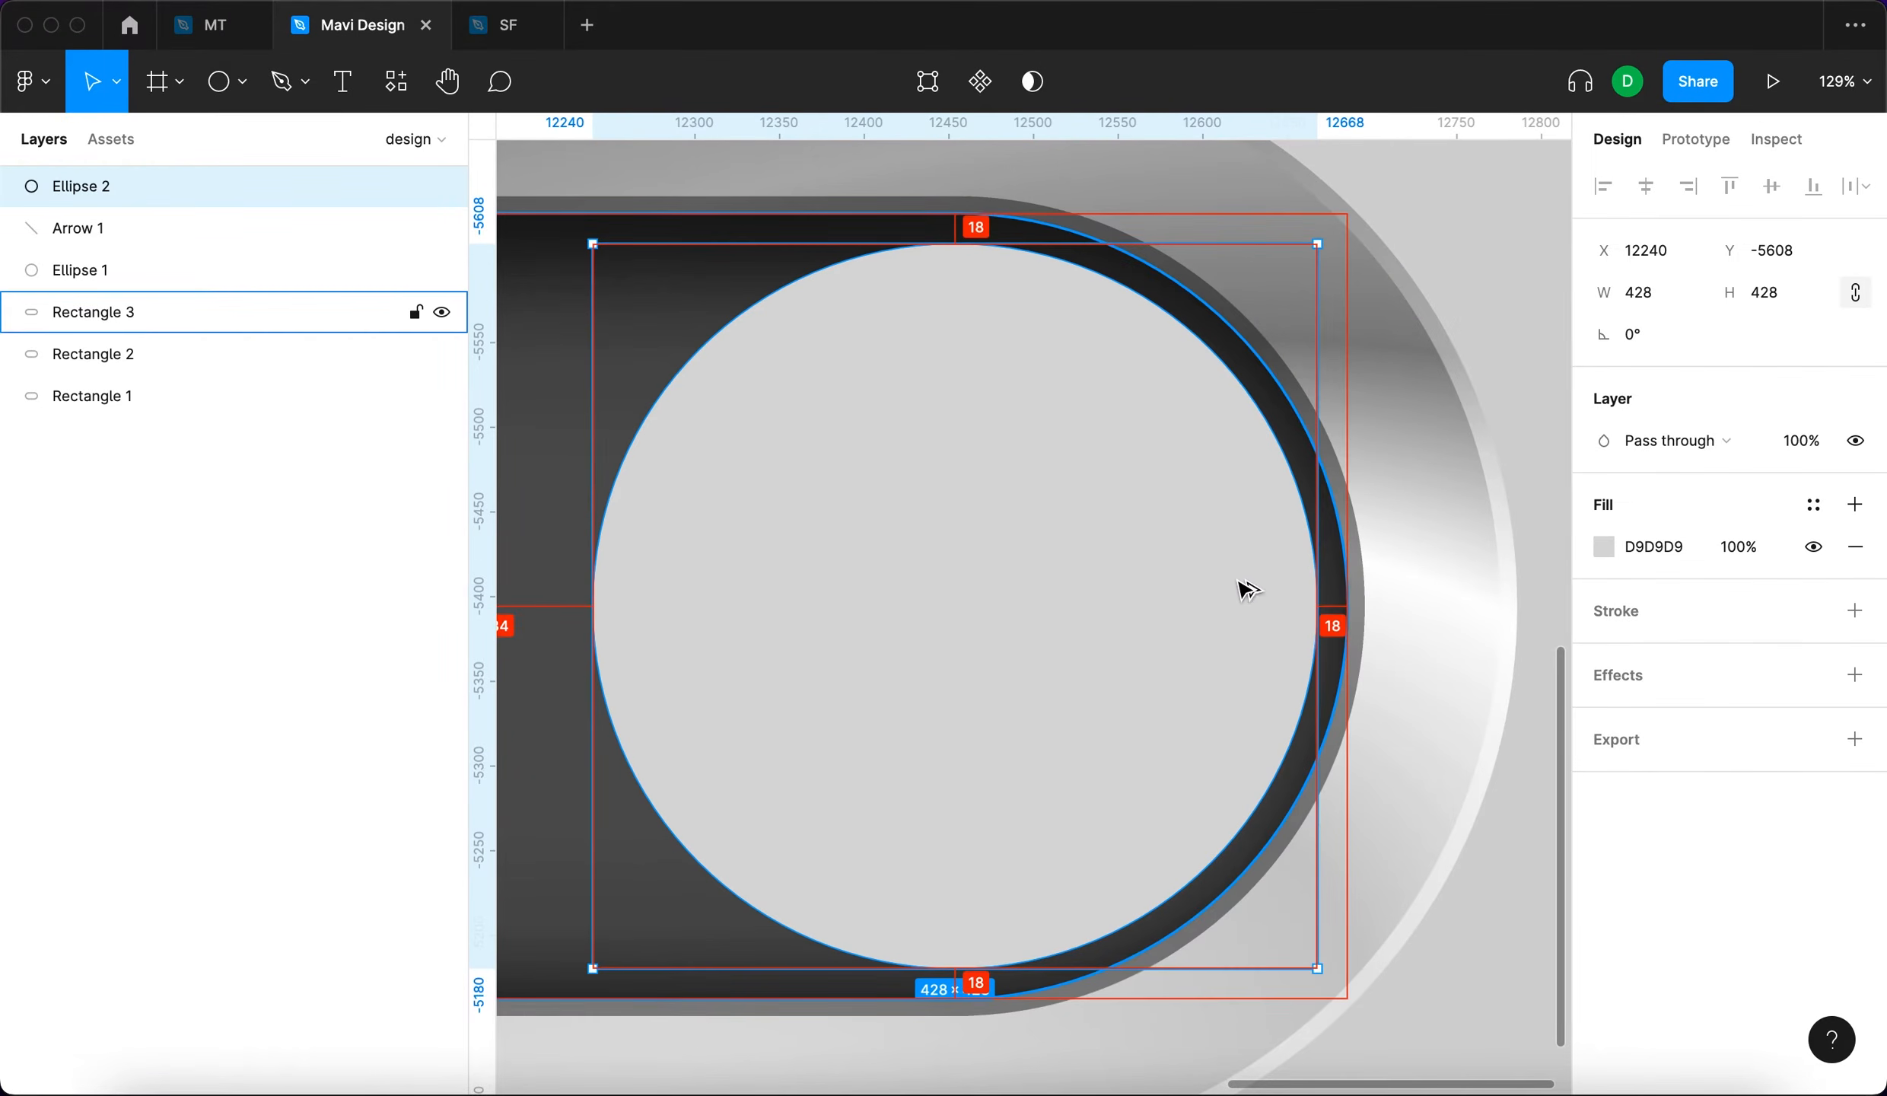
# Fill the knob circle with a diagonal linear gradient from grey A7A7A7 at the upper left to opaque white at the lower right.
pyautogui.scroll(-3, 1248, 590)
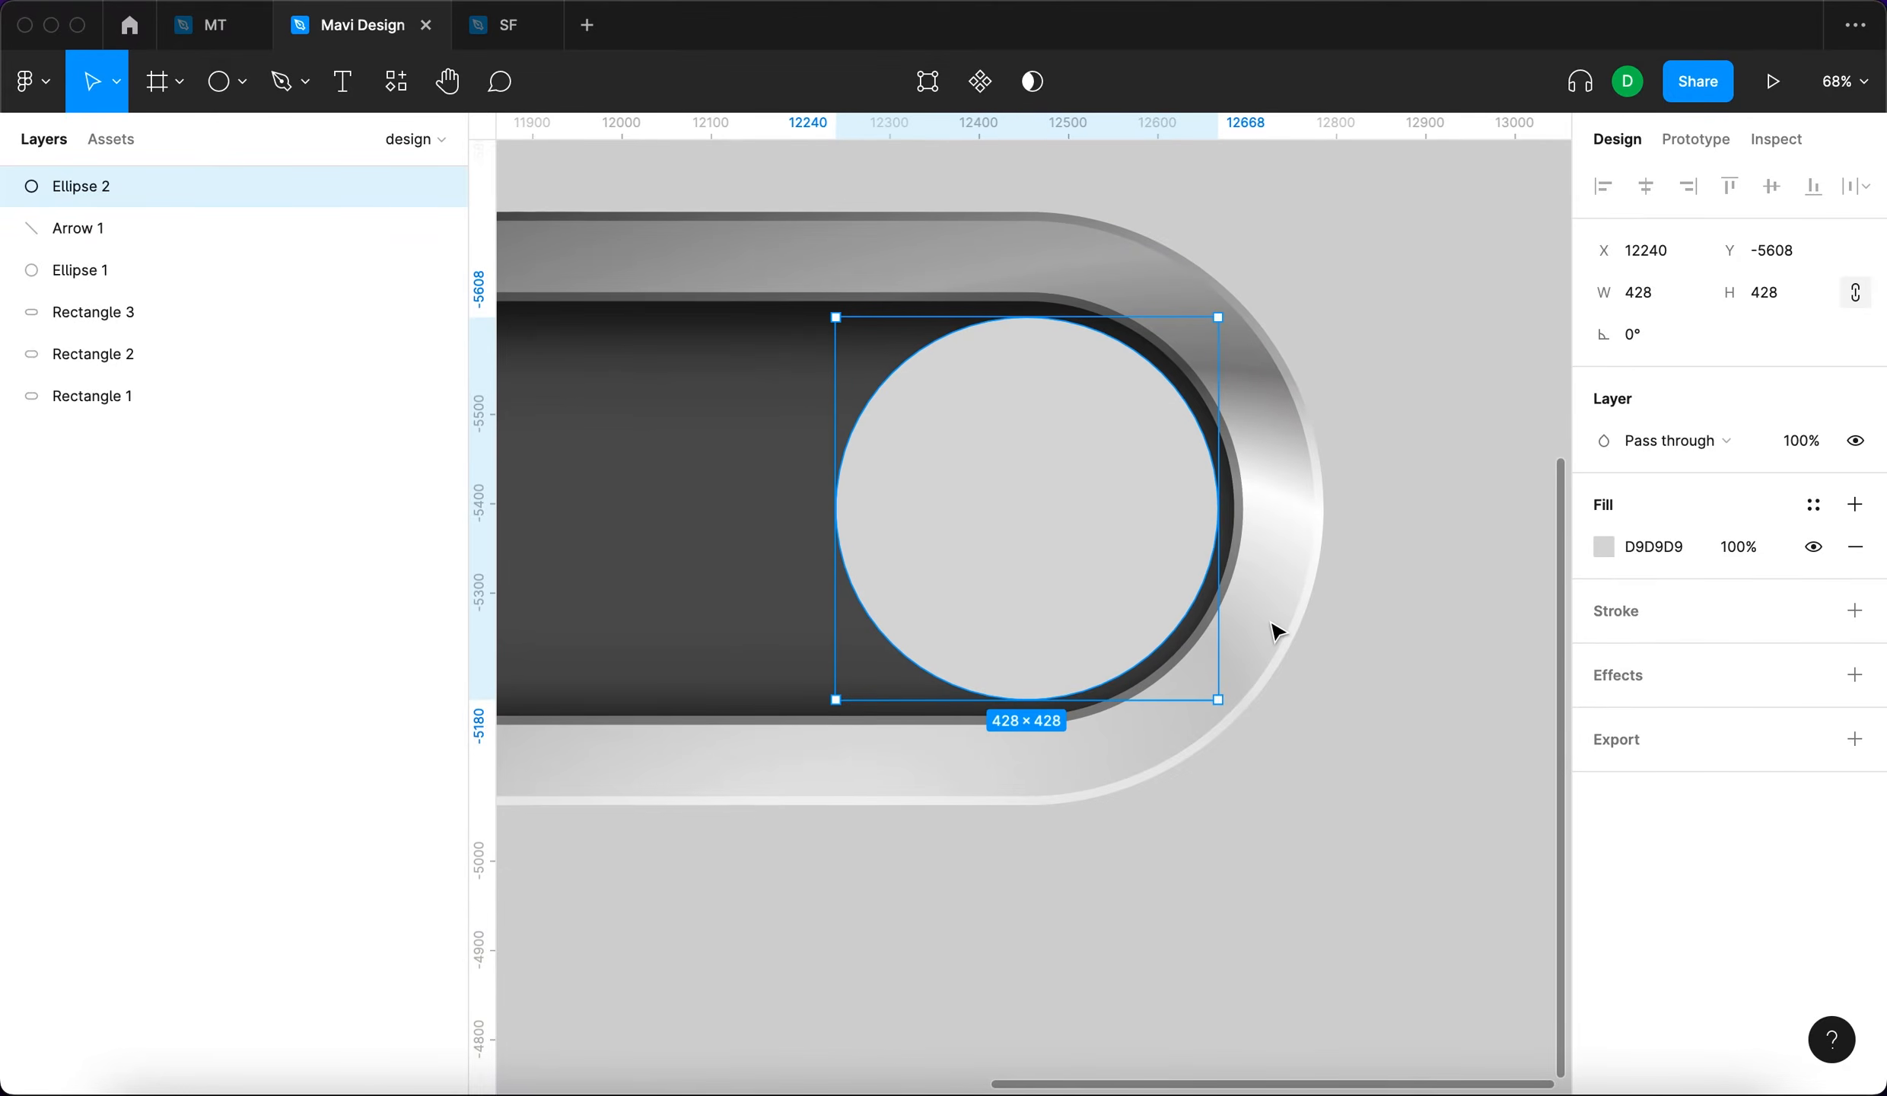
pyautogui.click(1602, 546)
pyautogui.click(1303, 411)
pyautogui.click(1324, 446)
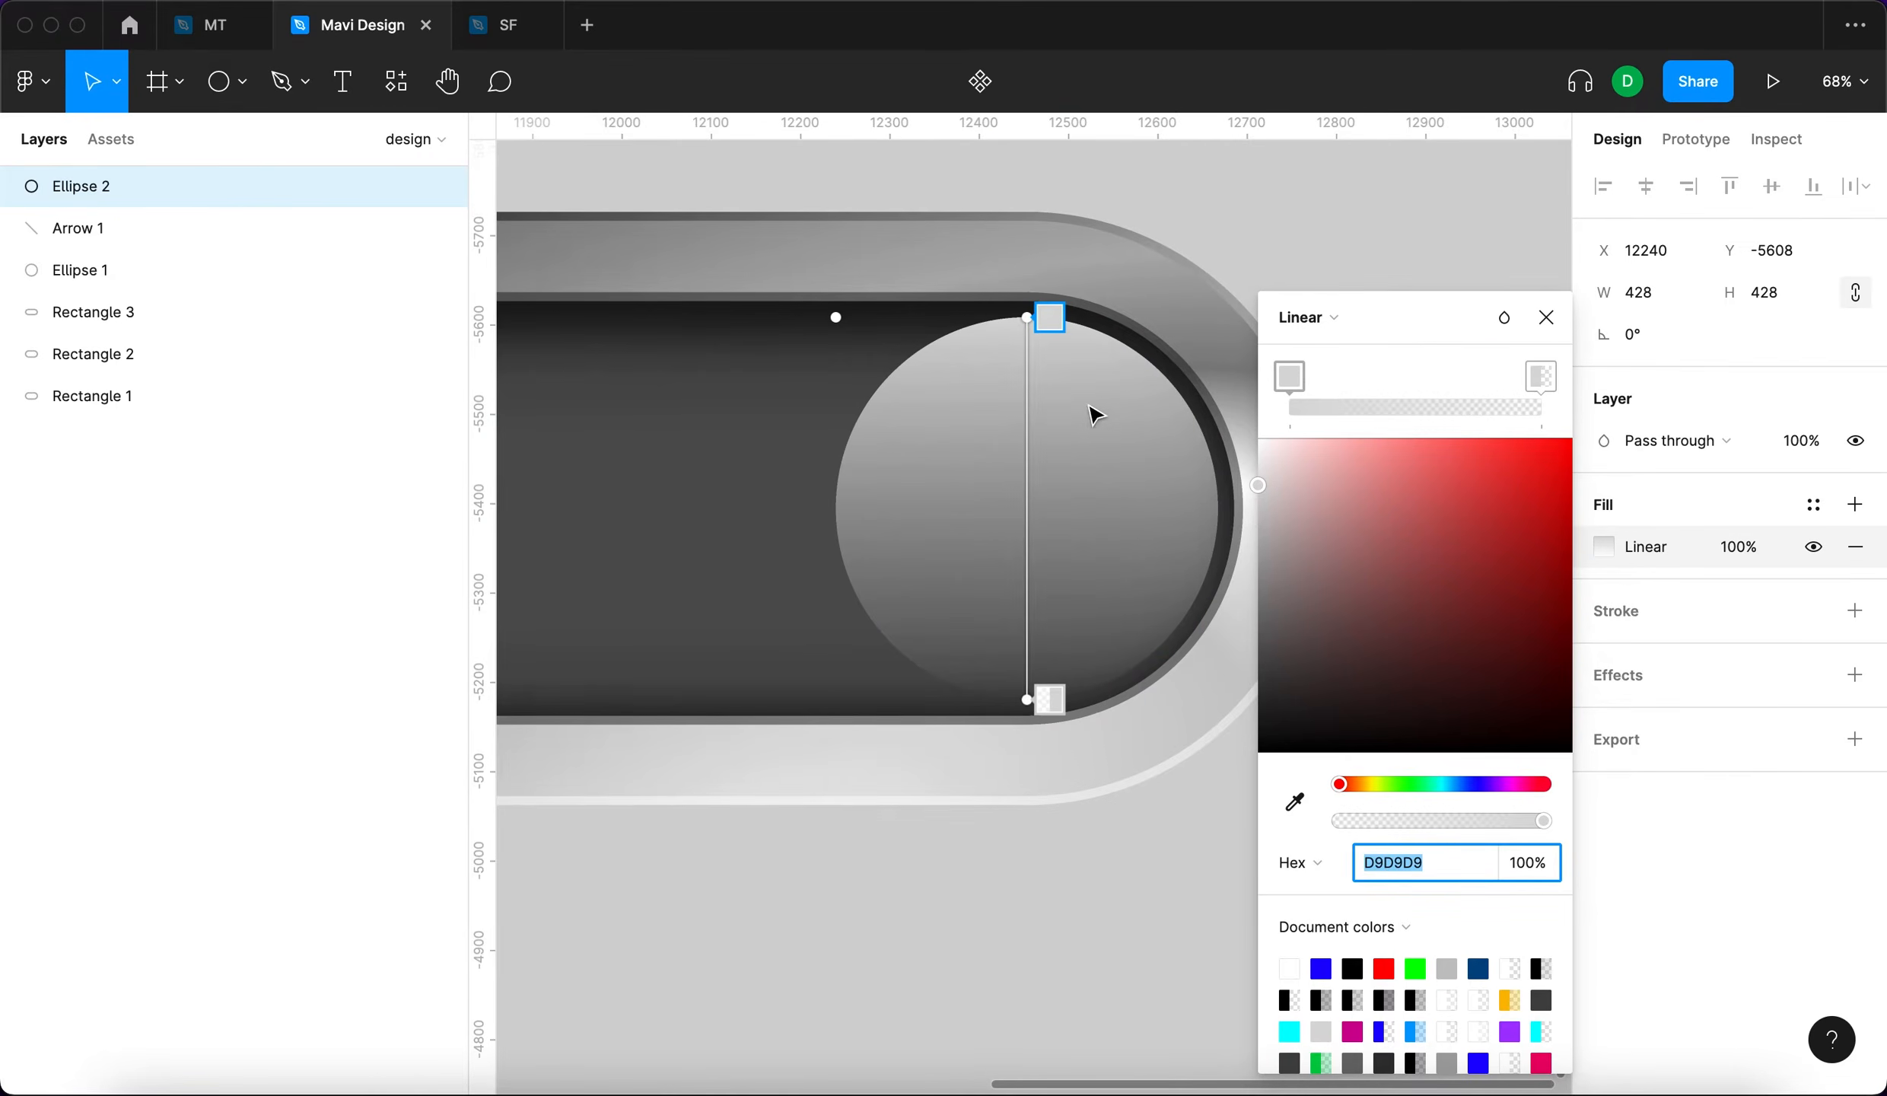
pyautogui.click(1028, 705)
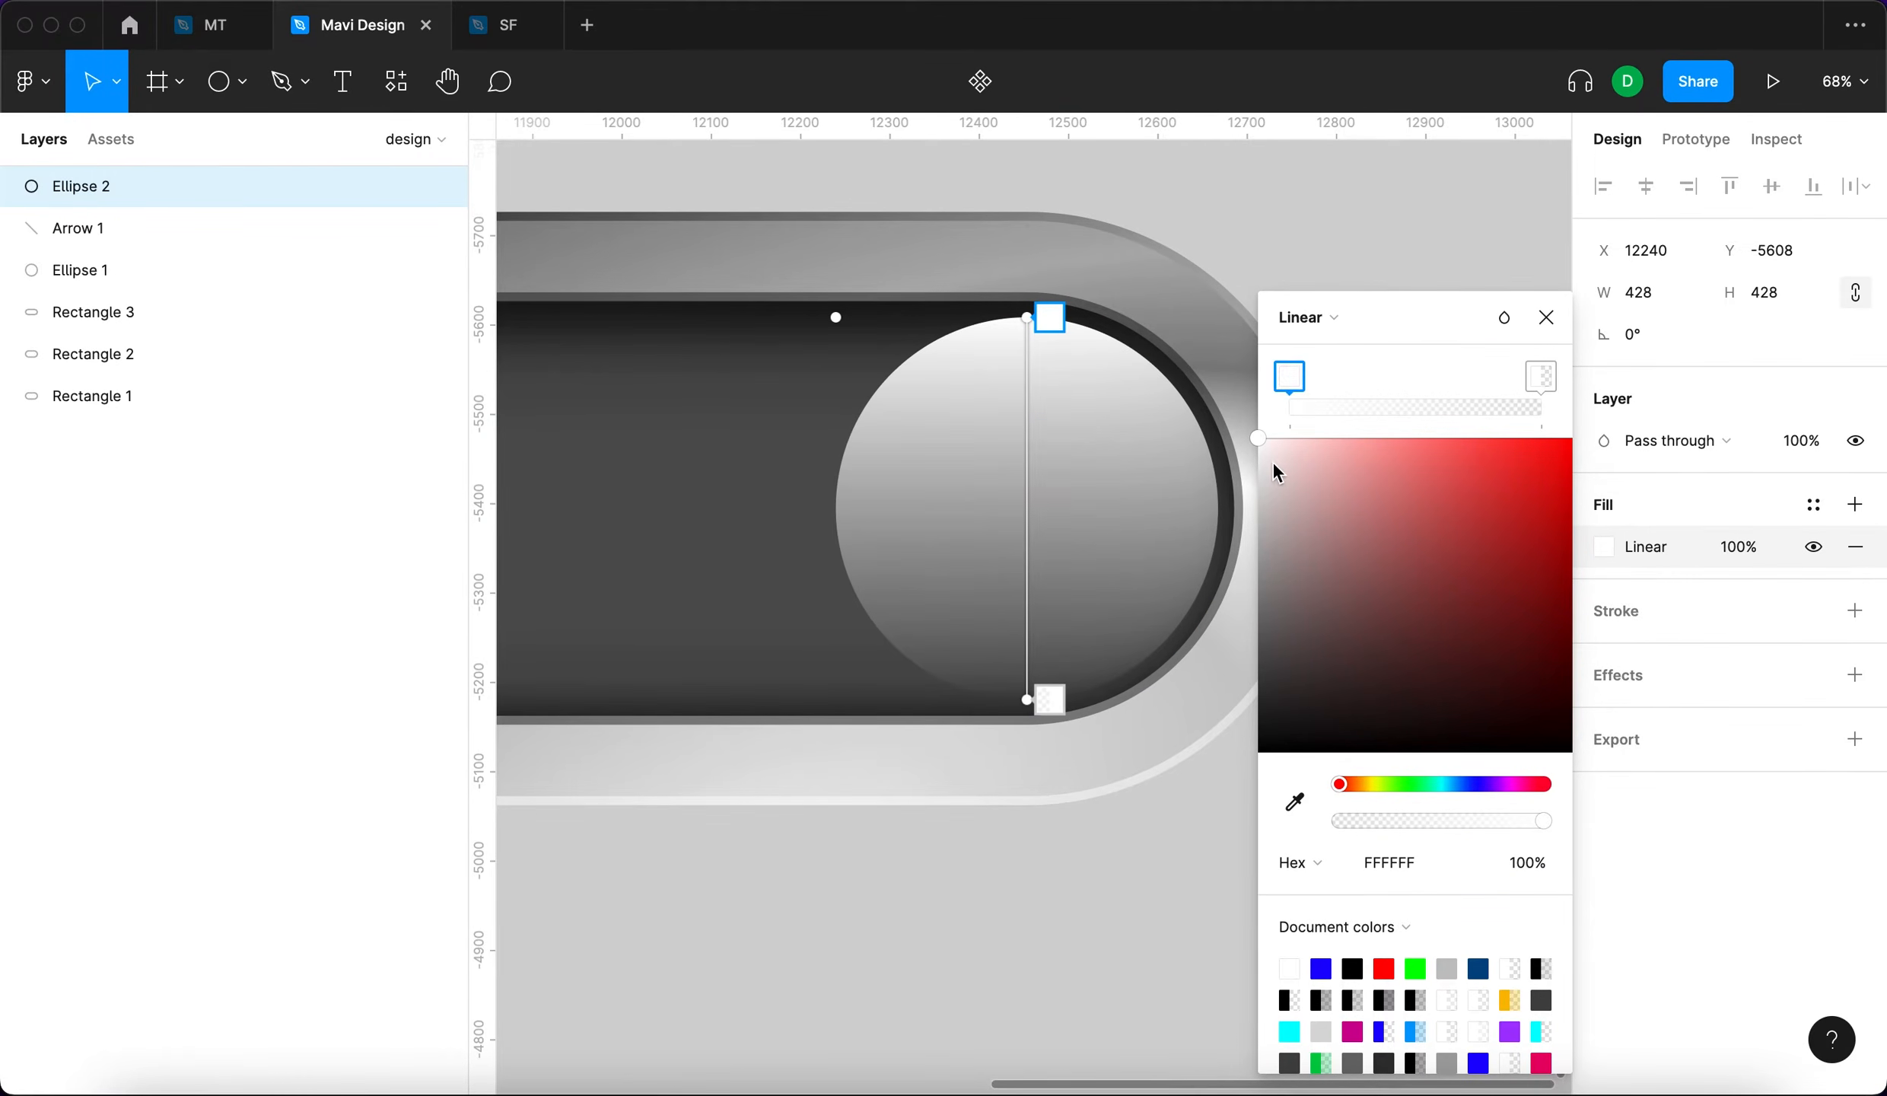
pyautogui.moveTo(1276, 472); pyautogui.dragTo(1240, 496)
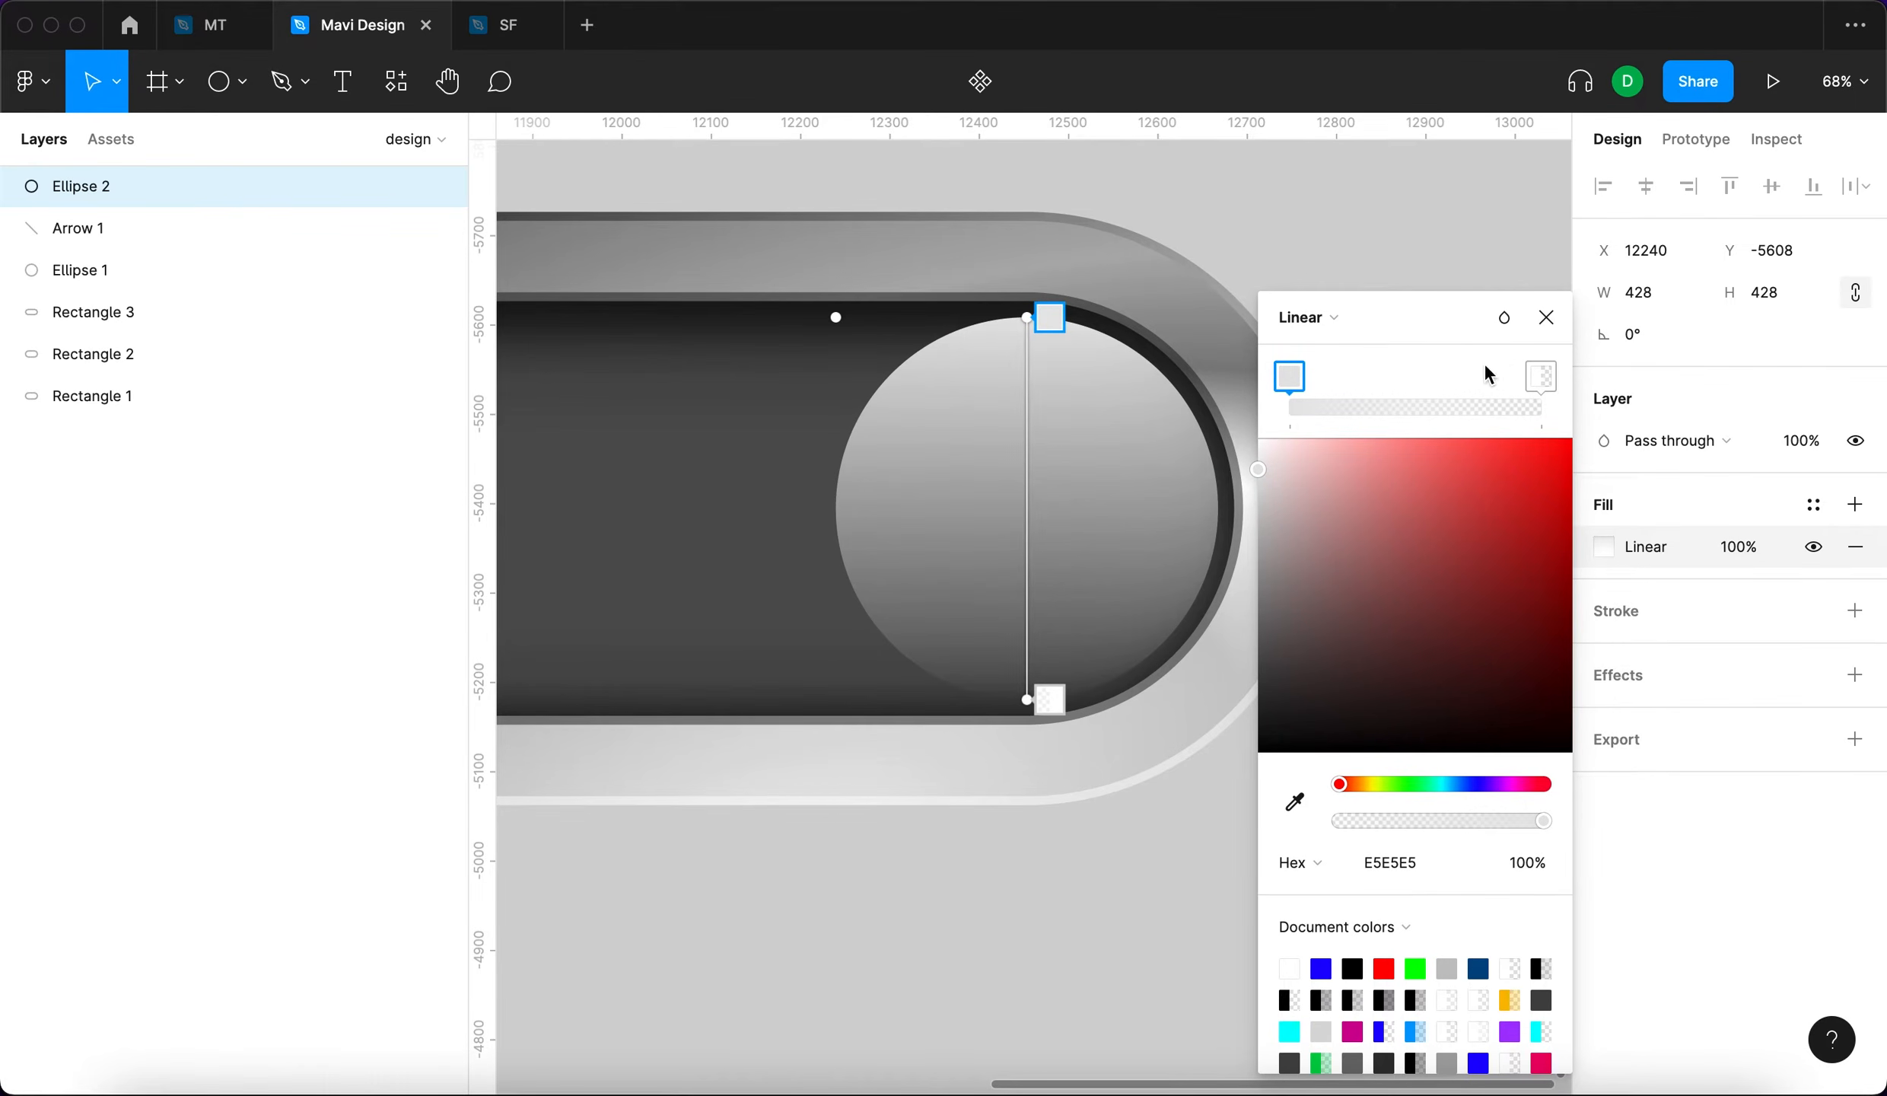
pyautogui.moveTo(1339, 820); pyautogui.dragTo(1644, 813)
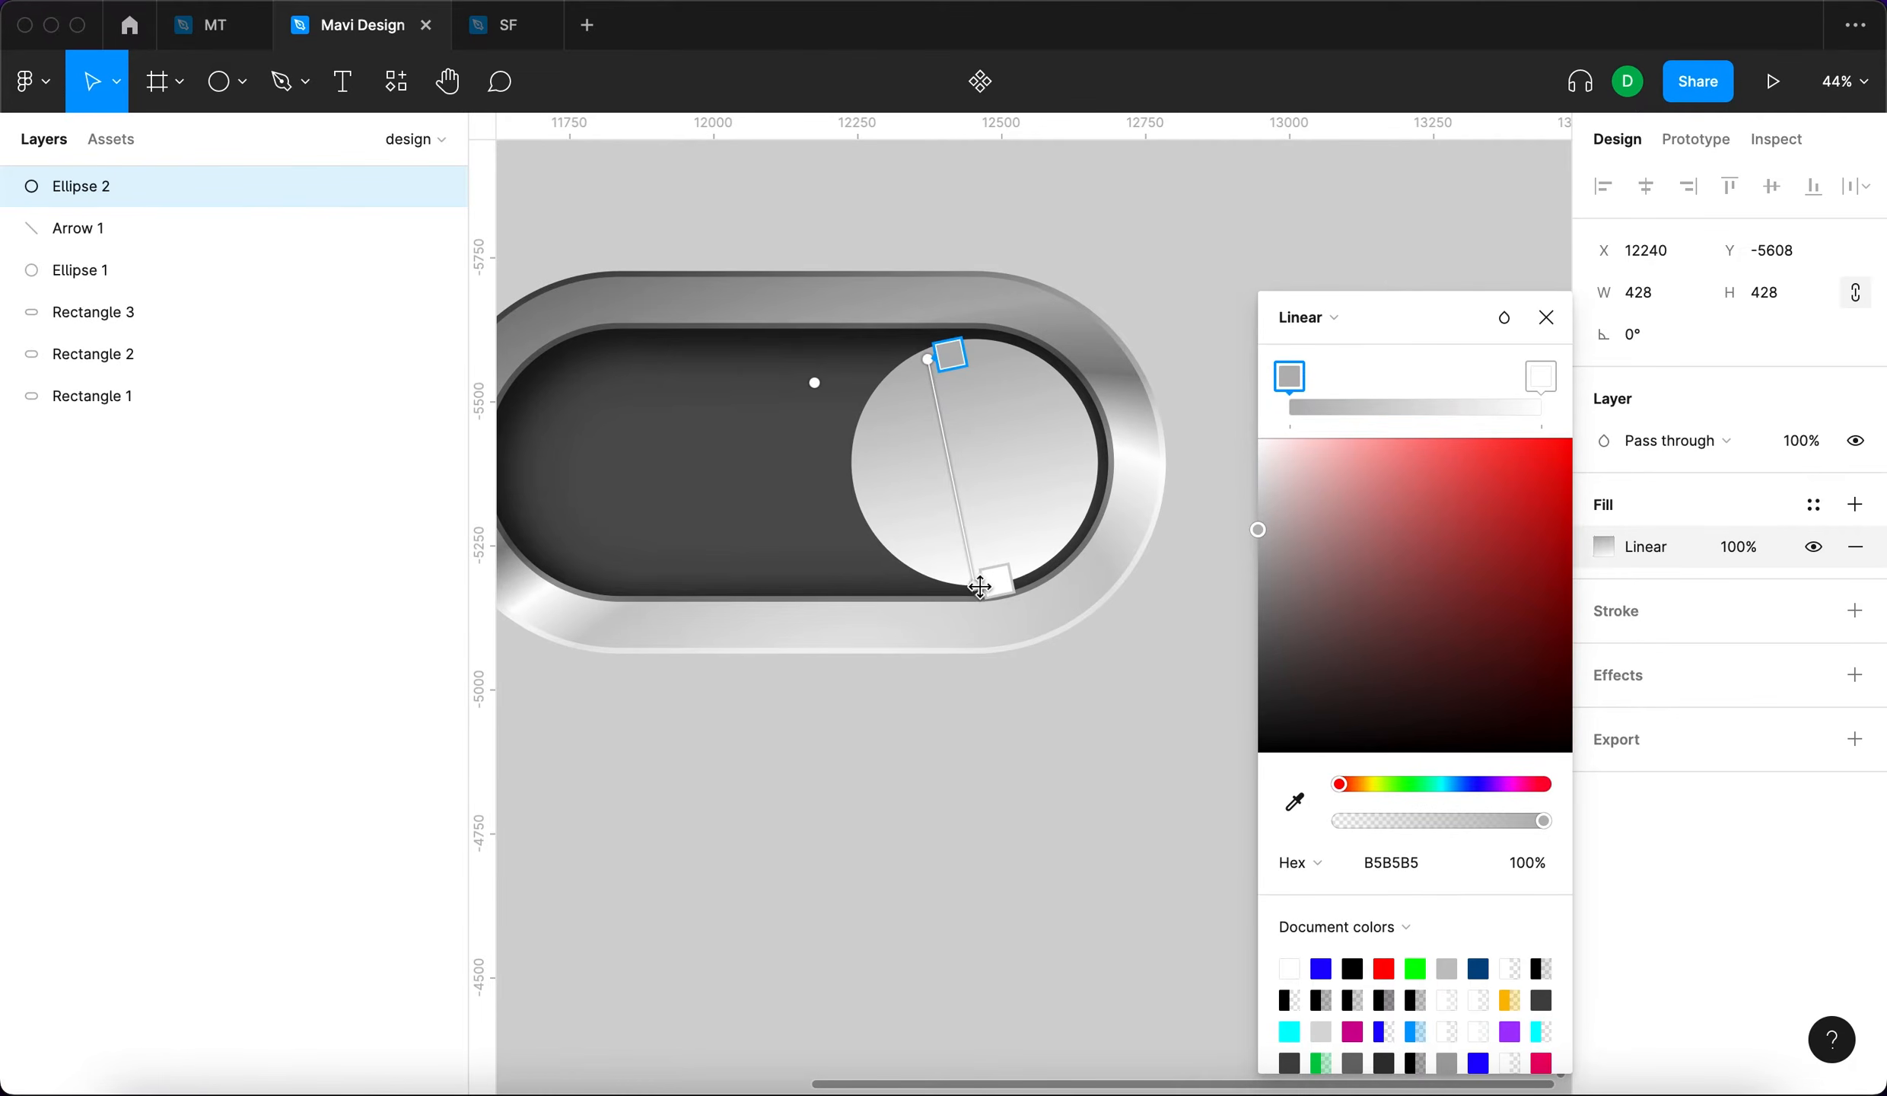
pyautogui.moveTo(993, 577); pyautogui.dragTo(1024, 575)
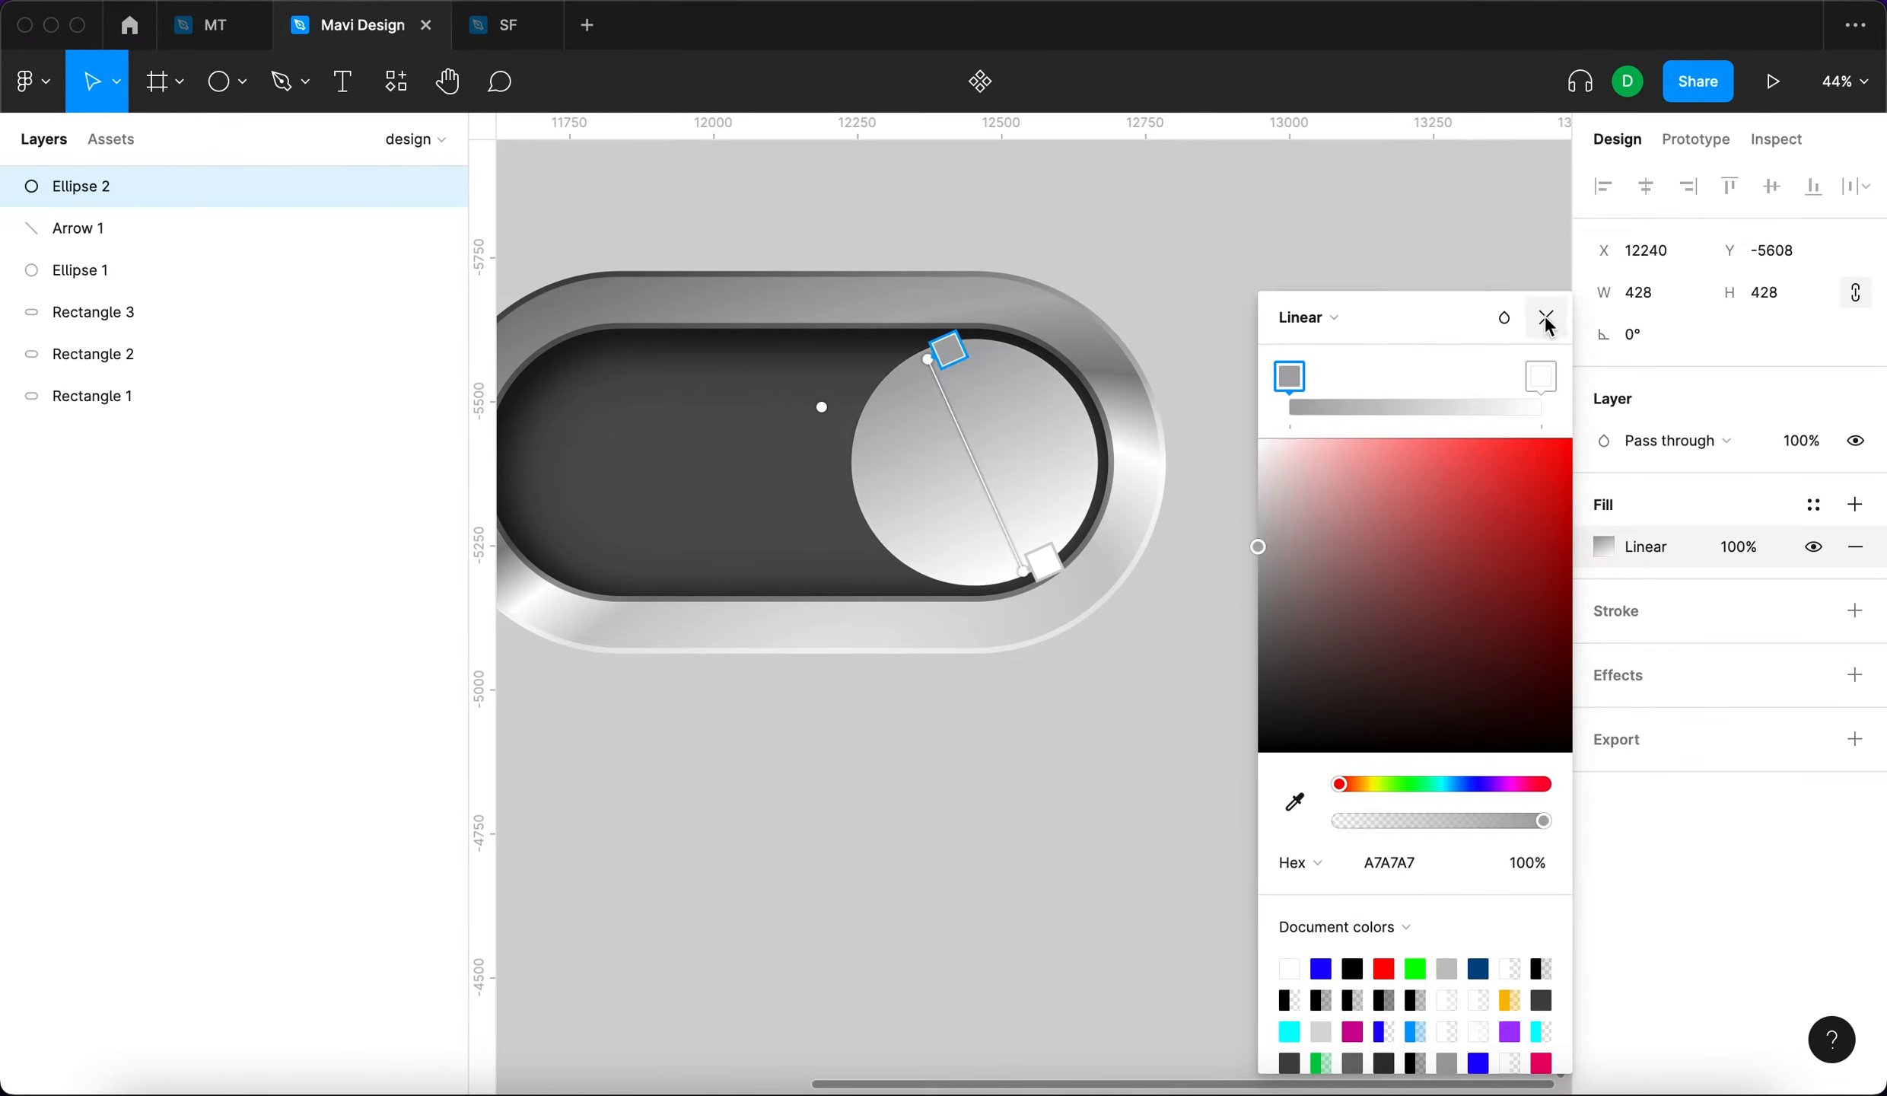
pyautogui.click(1545, 317)
# Add a linear gradient stroke to the knob circle, running from white at the top to fully opaque A5A5A5 at the bottom.
pyautogui.click(1855, 610)
pyautogui.click(1603, 652)
pyautogui.moveTo(1360, 590); pyautogui.dragTo(1232, 392)
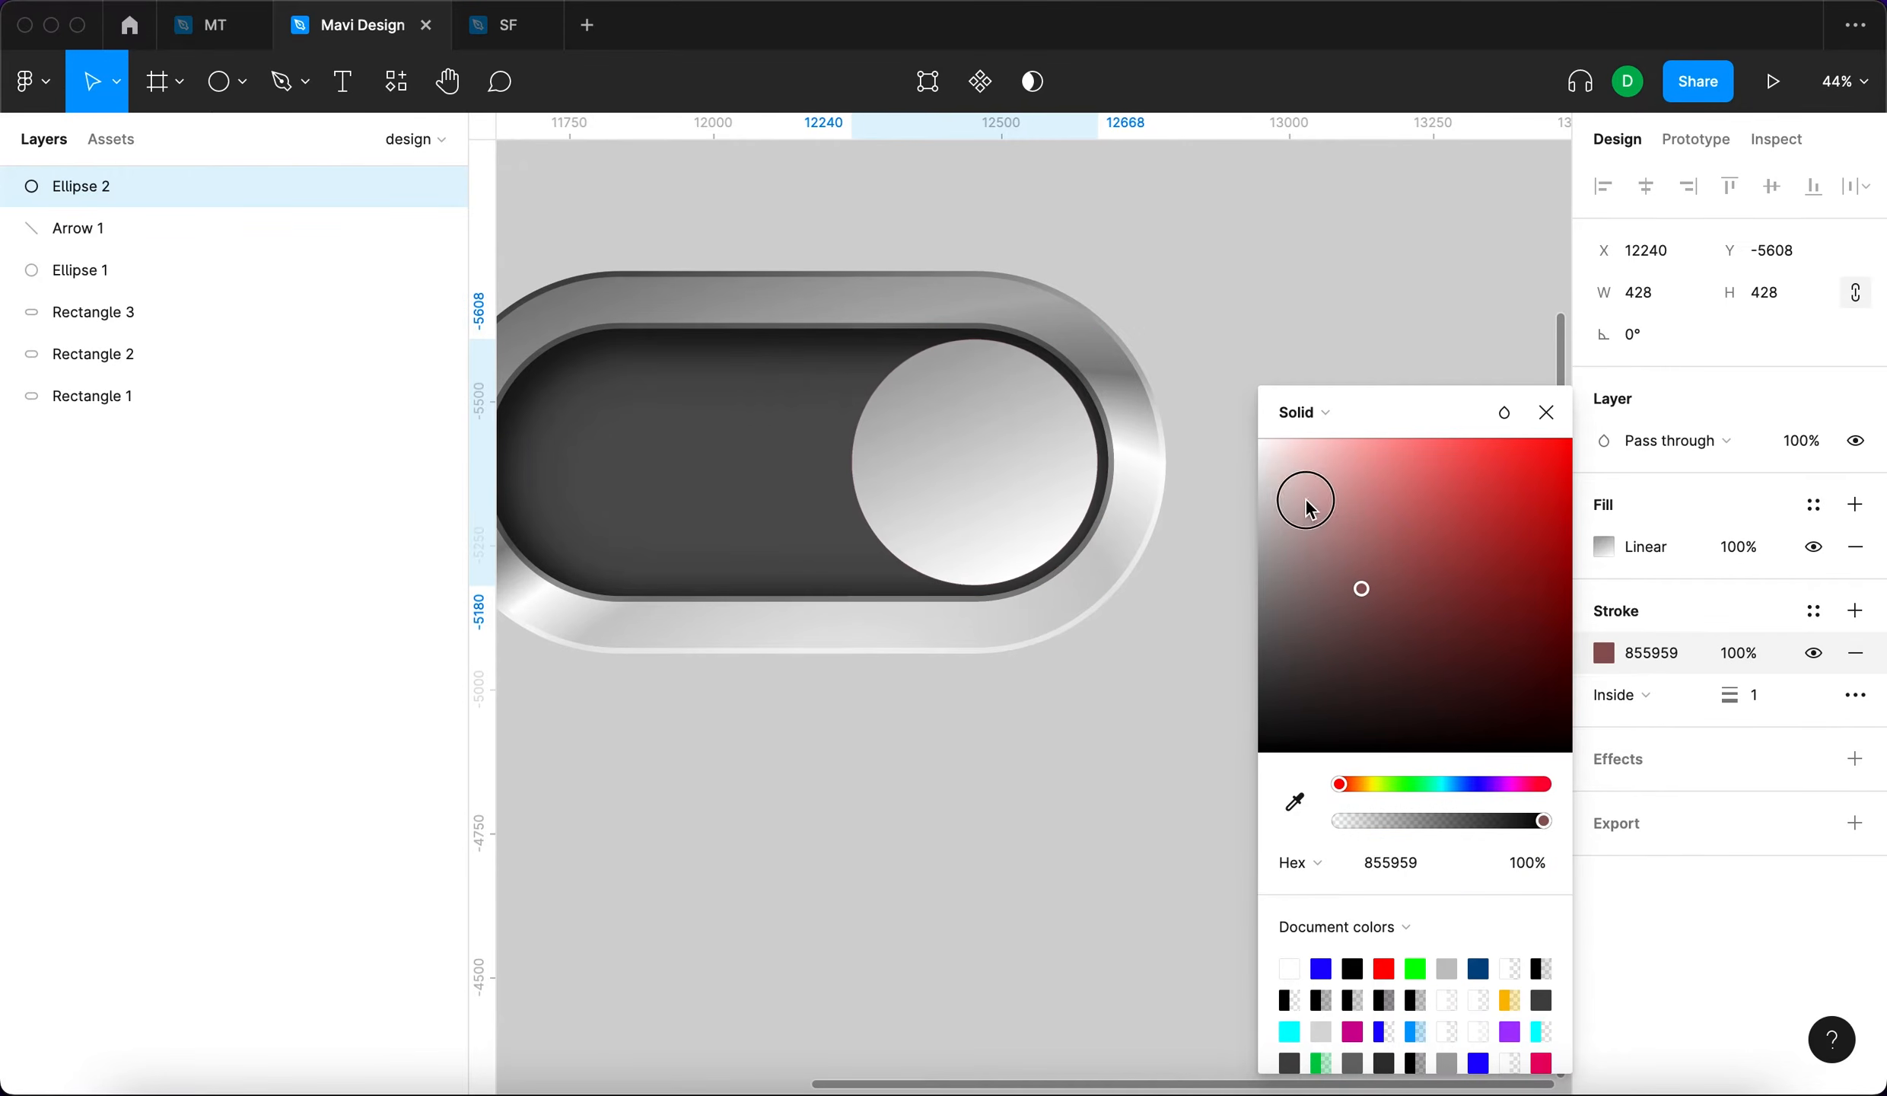
pyautogui.click(1301, 412)
pyautogui.click(1302, 455)
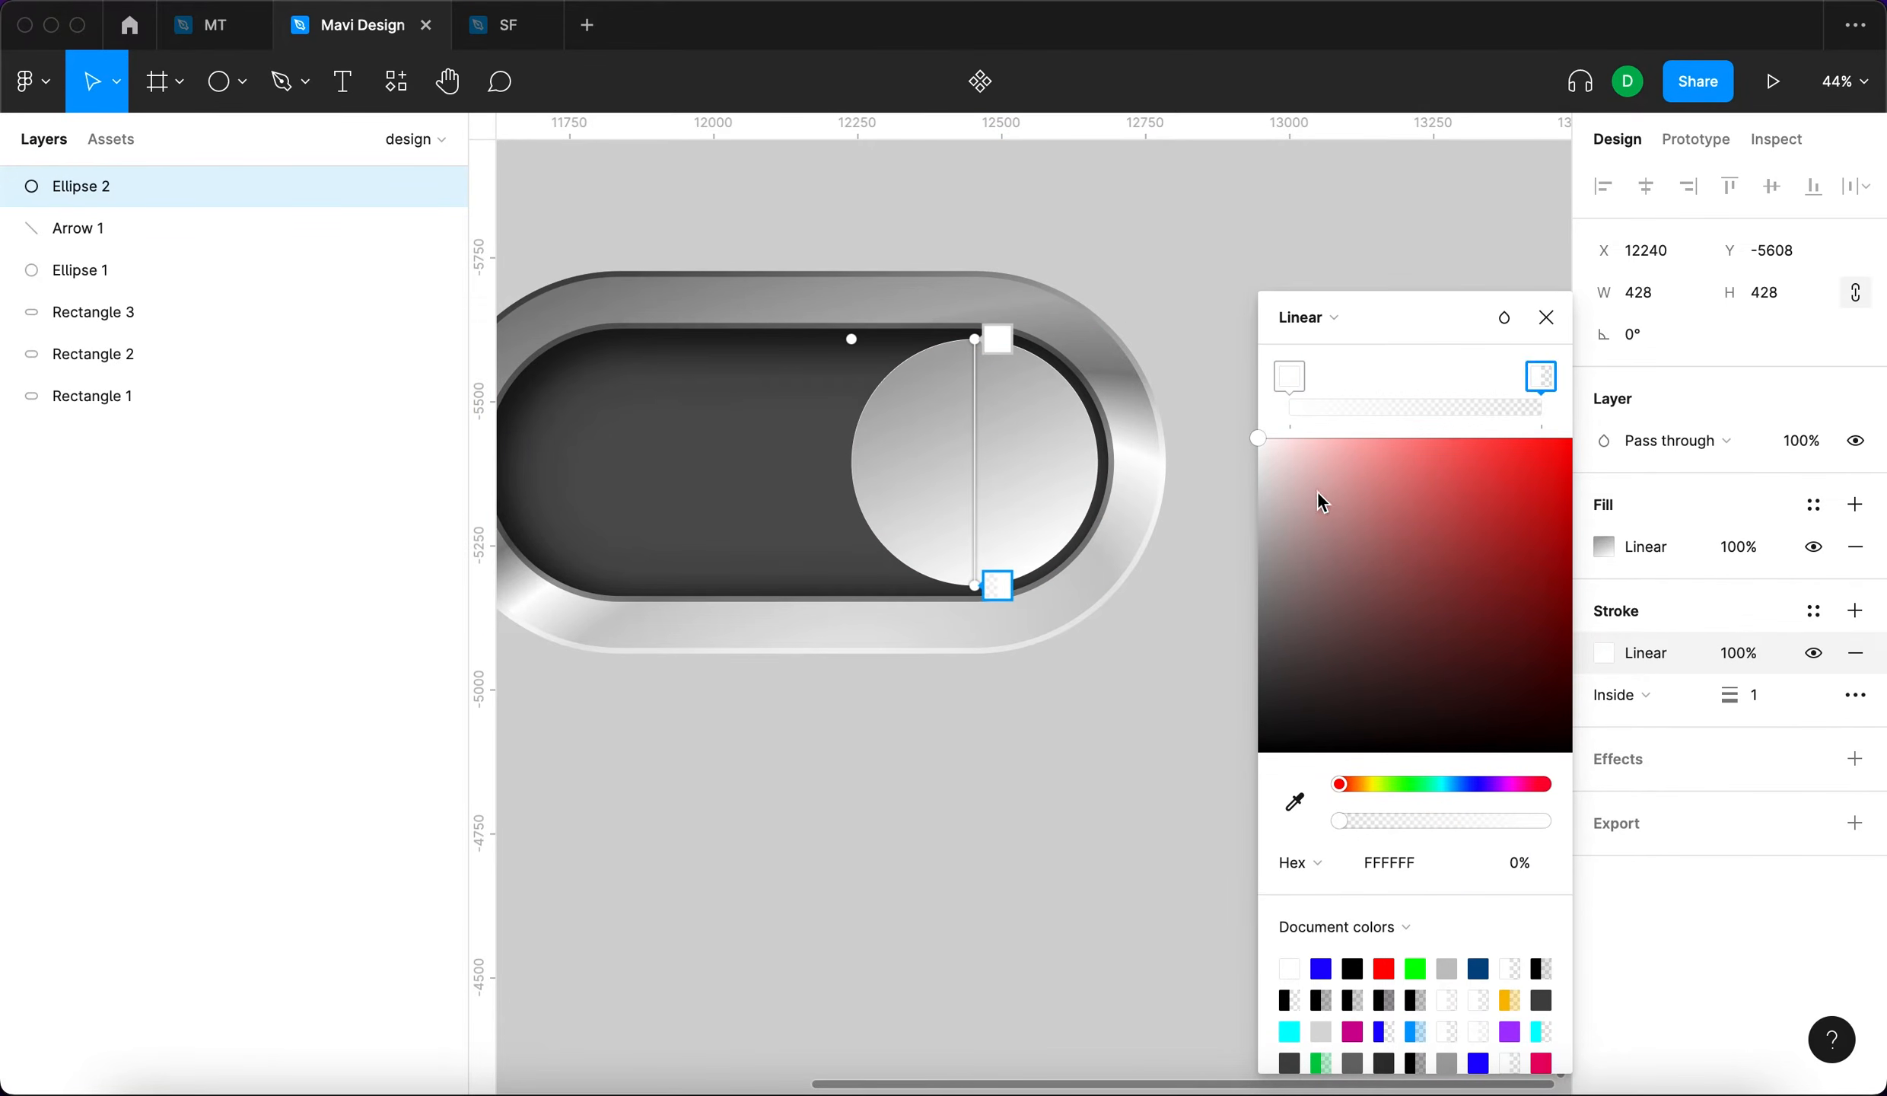
pyautogui.moveTo(1246, 486); pyautogui.dragTo(1238, 562)
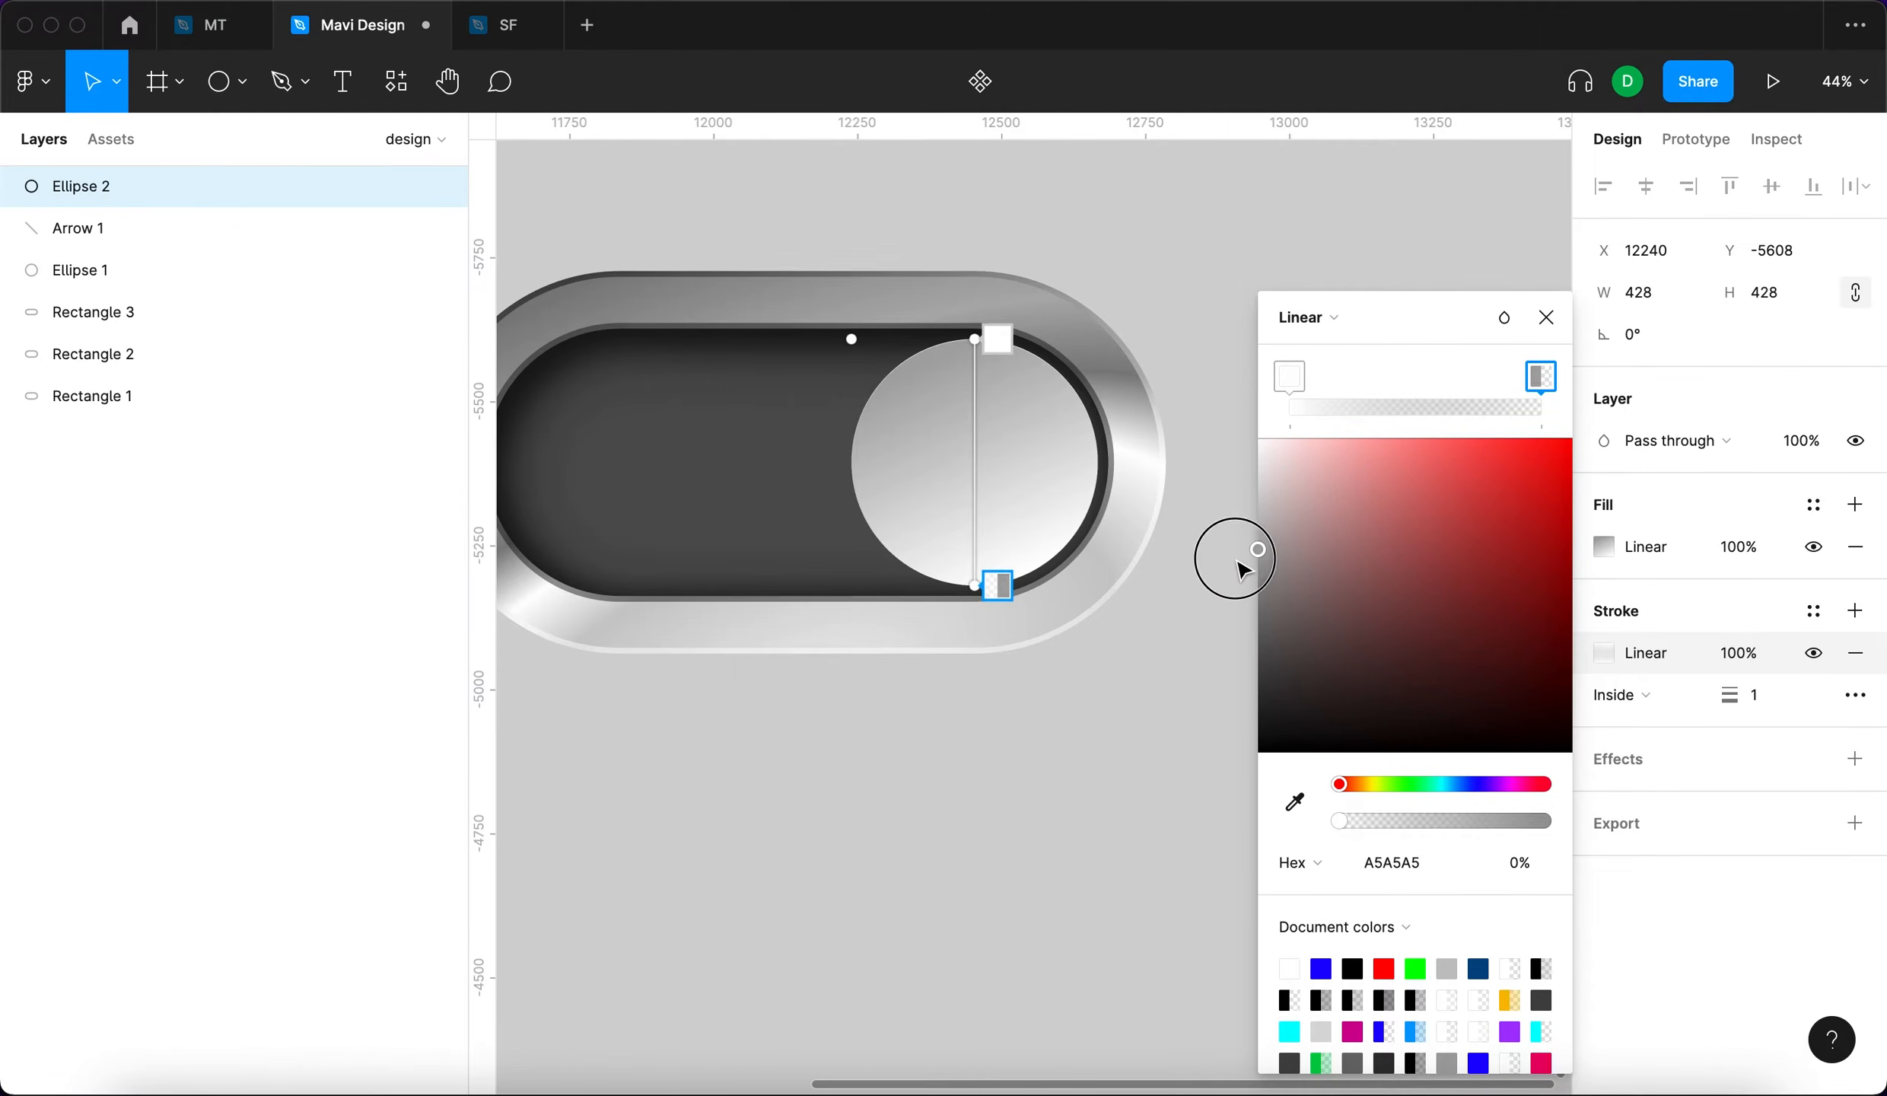
pyautogui.click(1562, 836)
# Set the knob's inside stroke thickness to 22.
pyautogui.click(1771, 701)
pyautogui.hotkey('shift', 'Up')
pyautogui.hotkey('shift', 'Up')
pyautogui.hotkey('shift', 'Up')
pyautogui.hotkey('shift', 'Down')
pyautogui.hotkey('shift', 'Return')
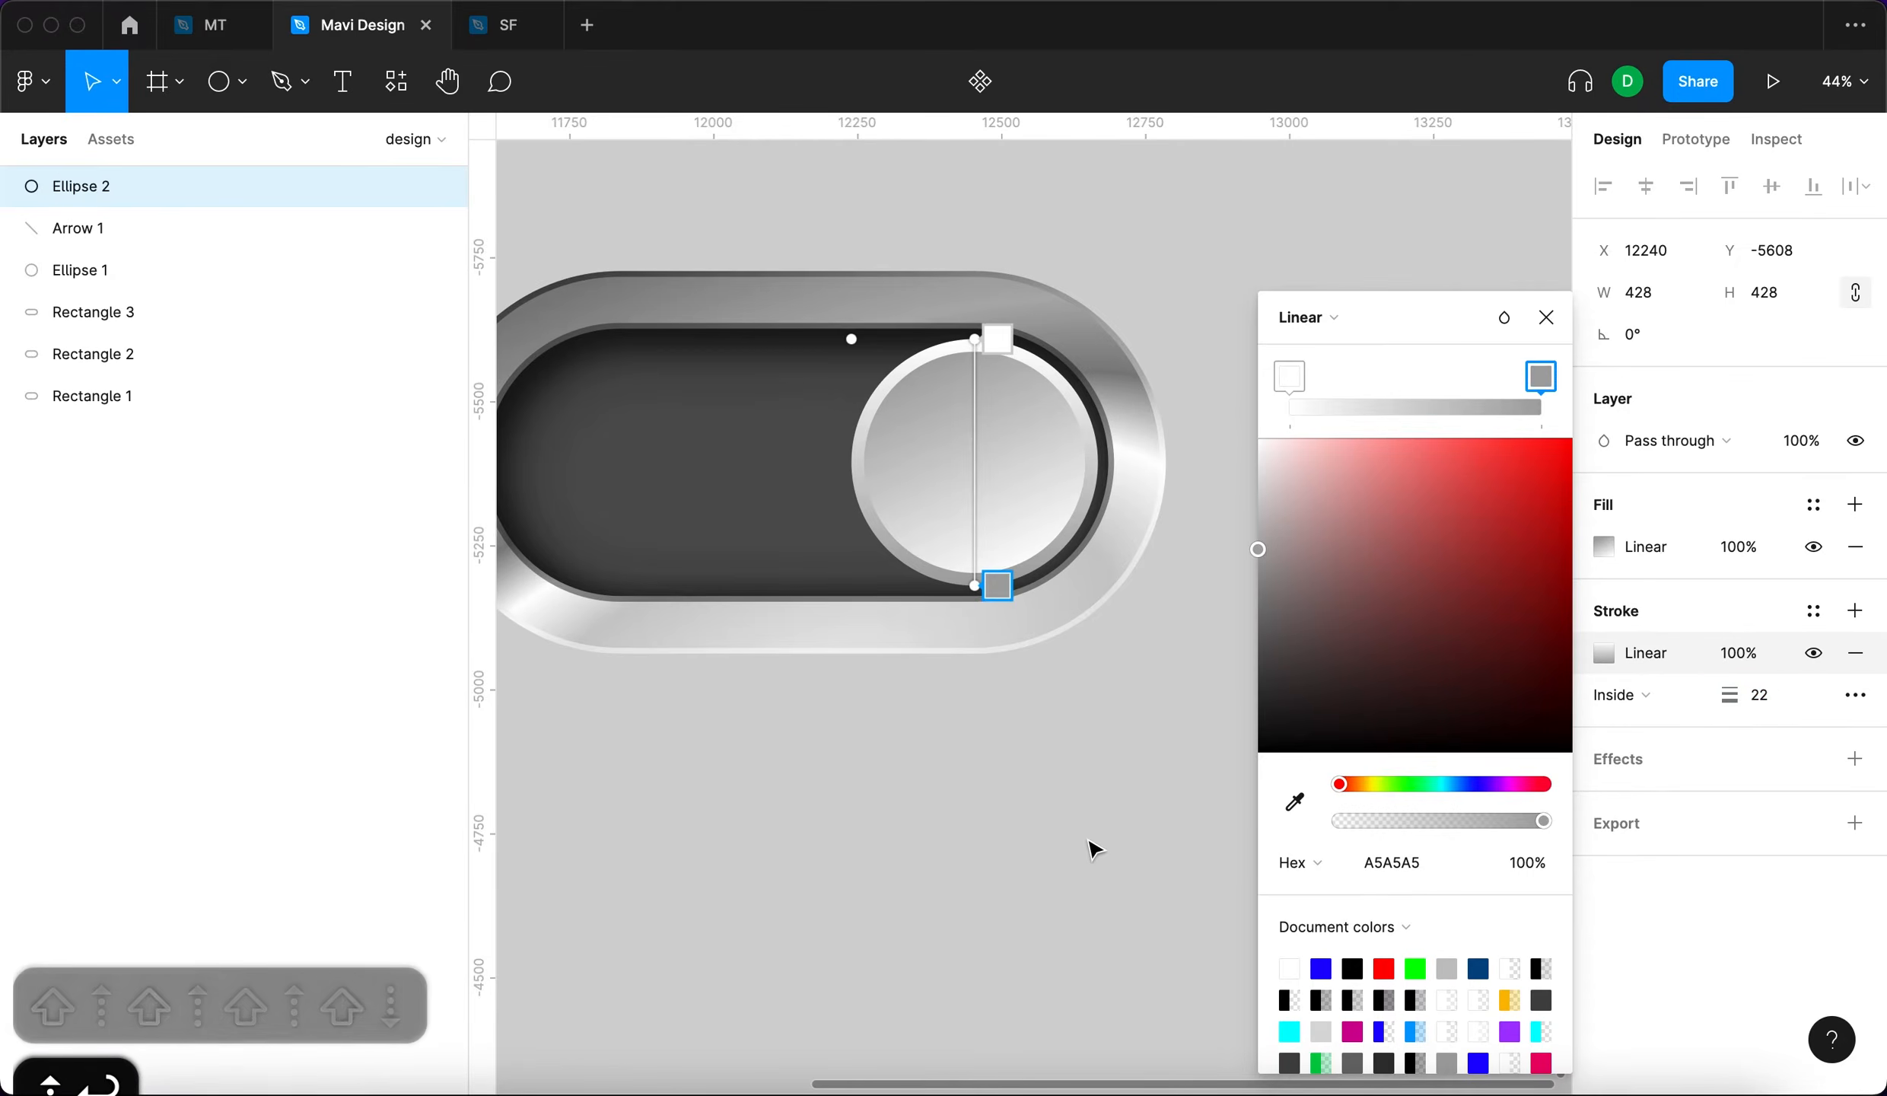
pyautogui.scroll(-5, 1093, 848)
pyautogui.scroll(5, 1123, 585)
pyautogui.moveTo(906, 517); pyautogui.dragTo(801, 540)
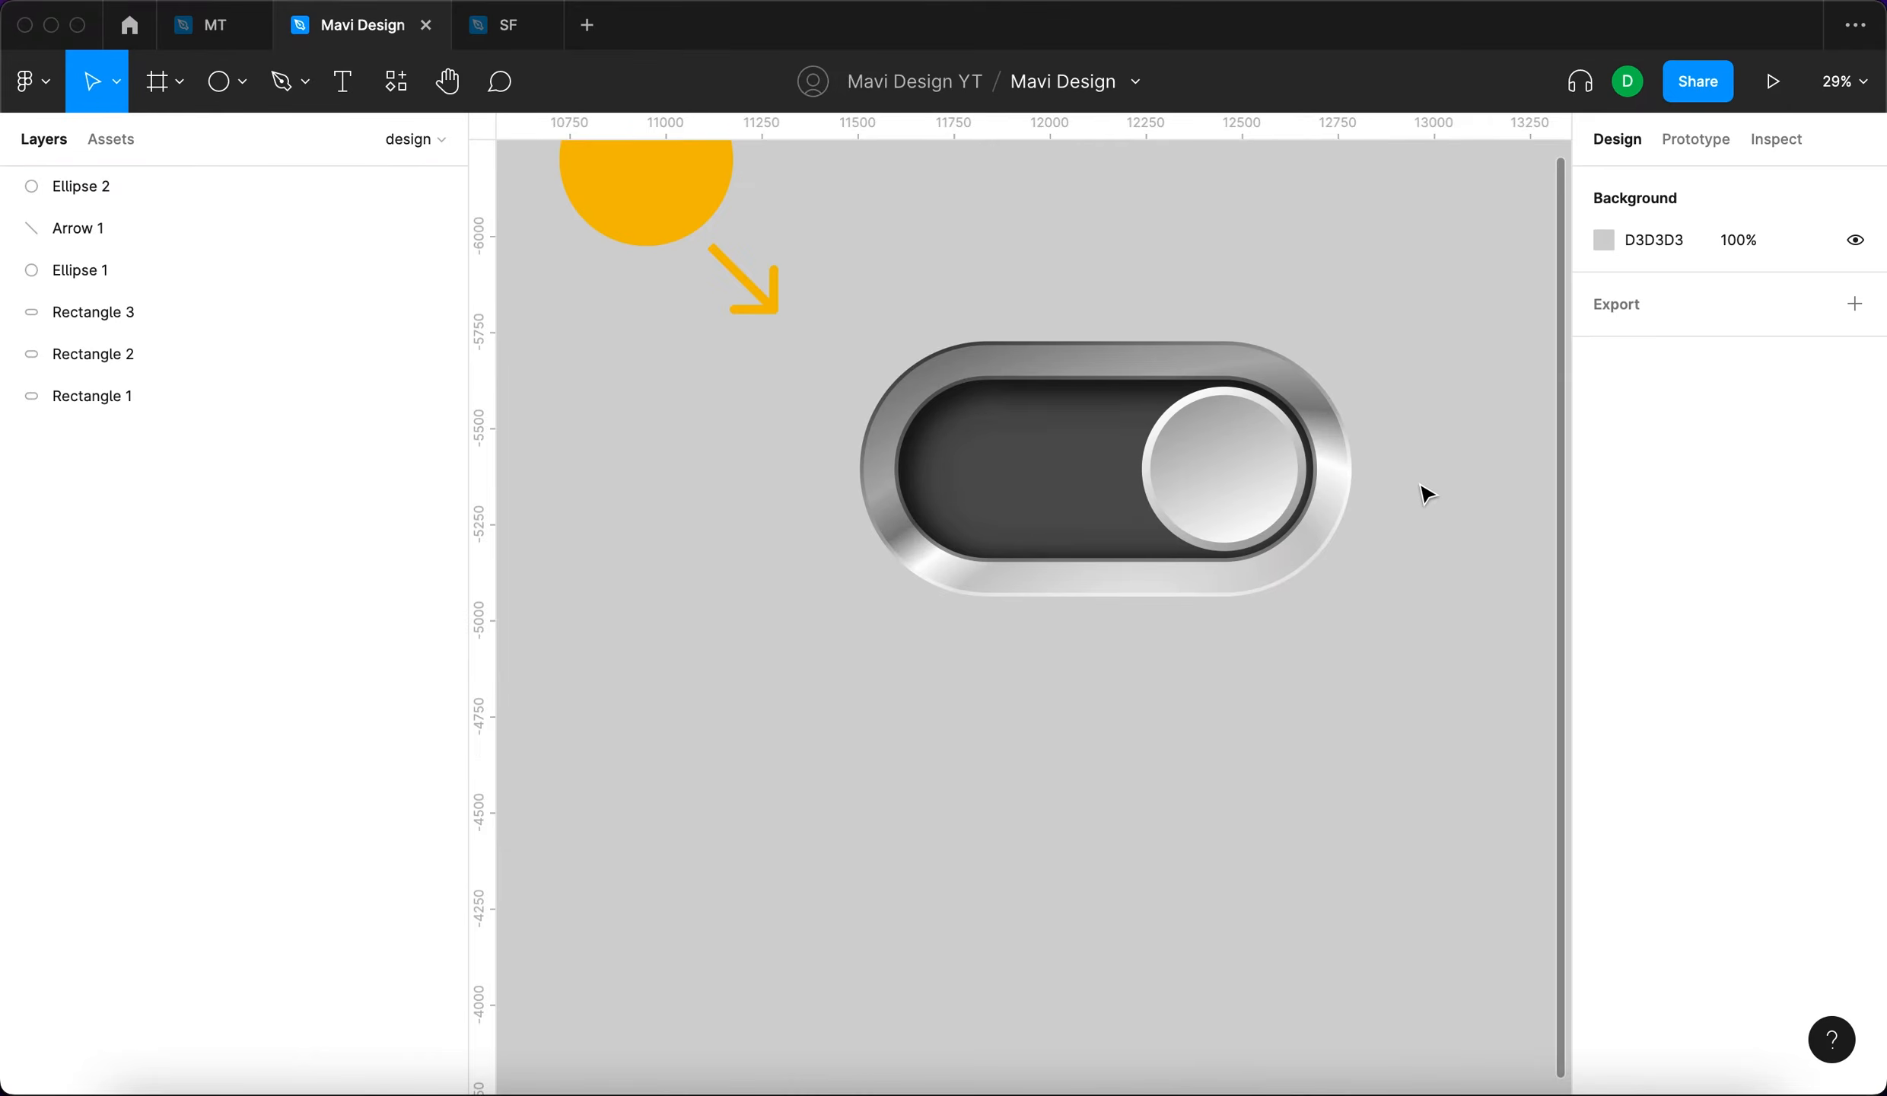
# Enlarge the outer ring rectangle to a height of 824 and a width of about 1515.
pyautogui.scroll(4, 1429, 493)
pyautogui.hscroll(-3, 1378, 571)
pyautogui.click(1277, 641)
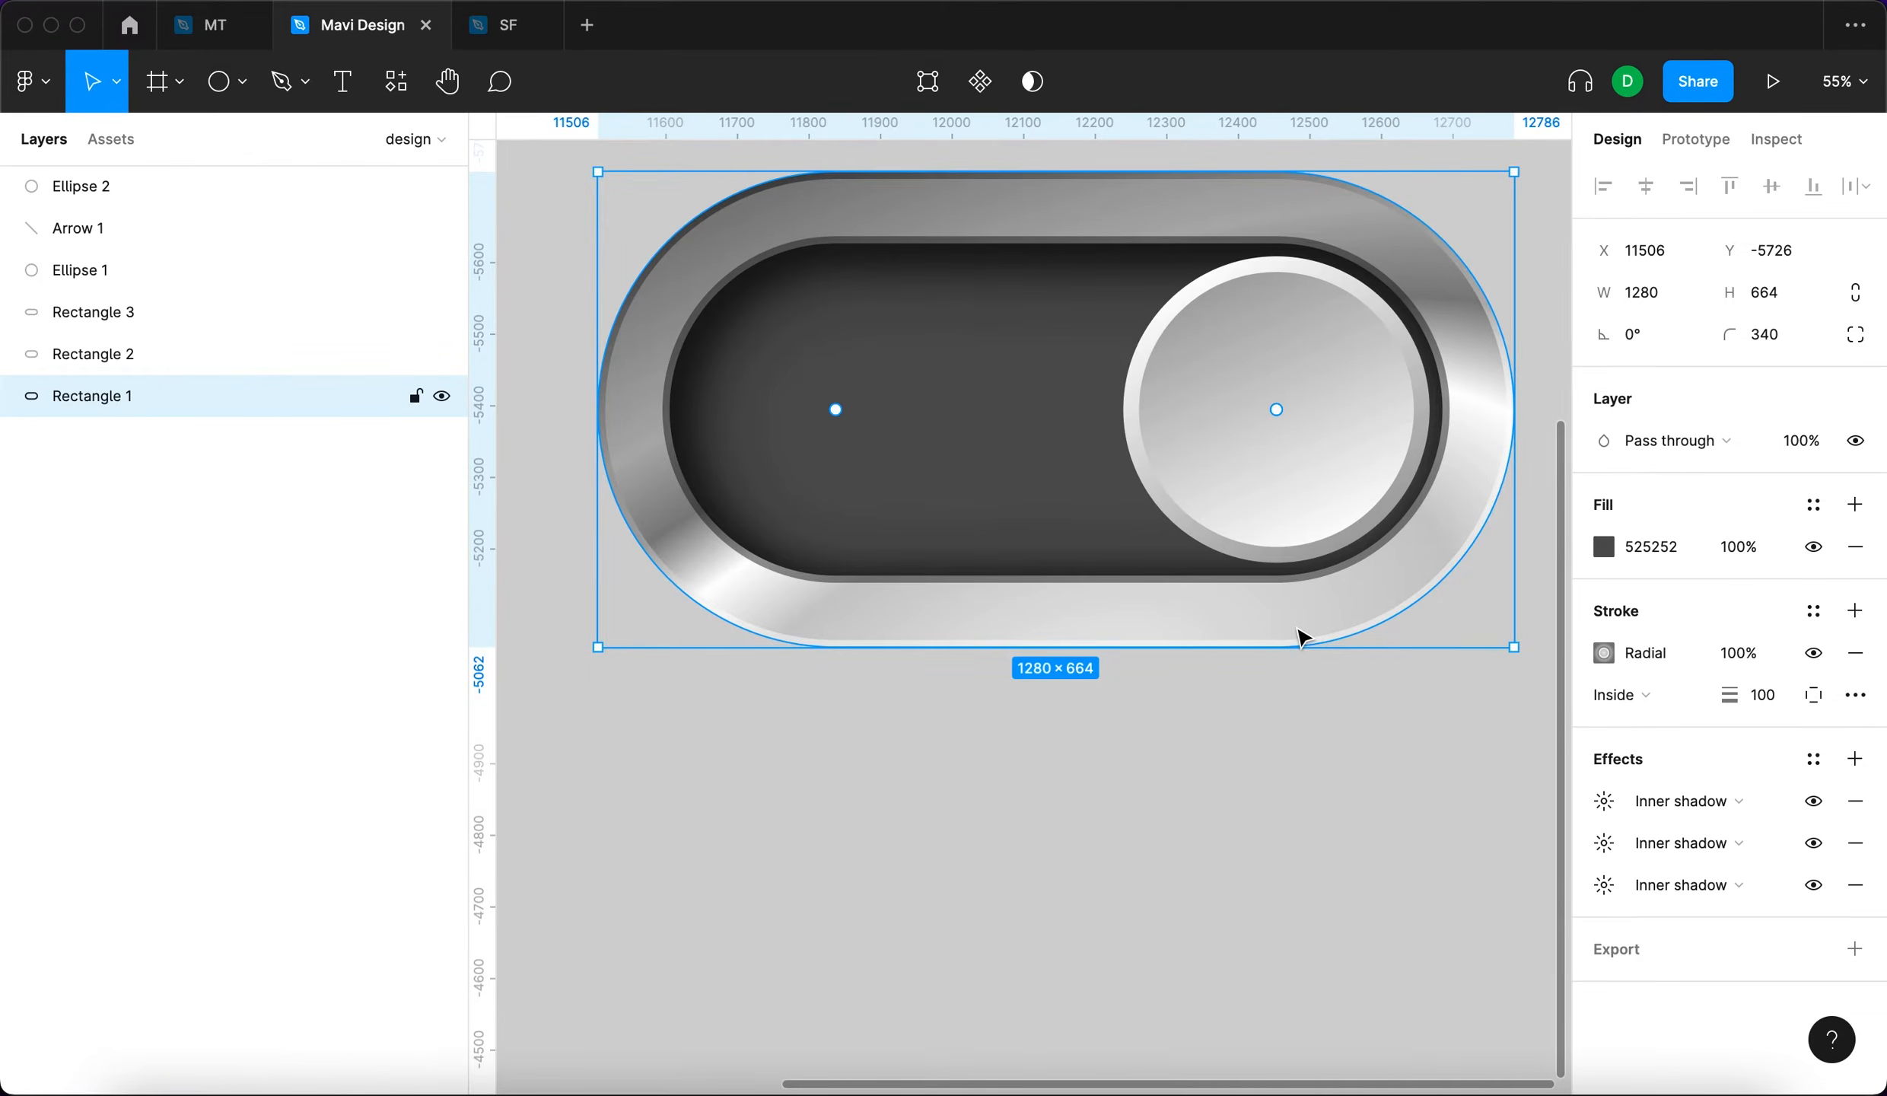
pyautogui.hscroll(5, 1297, 636)
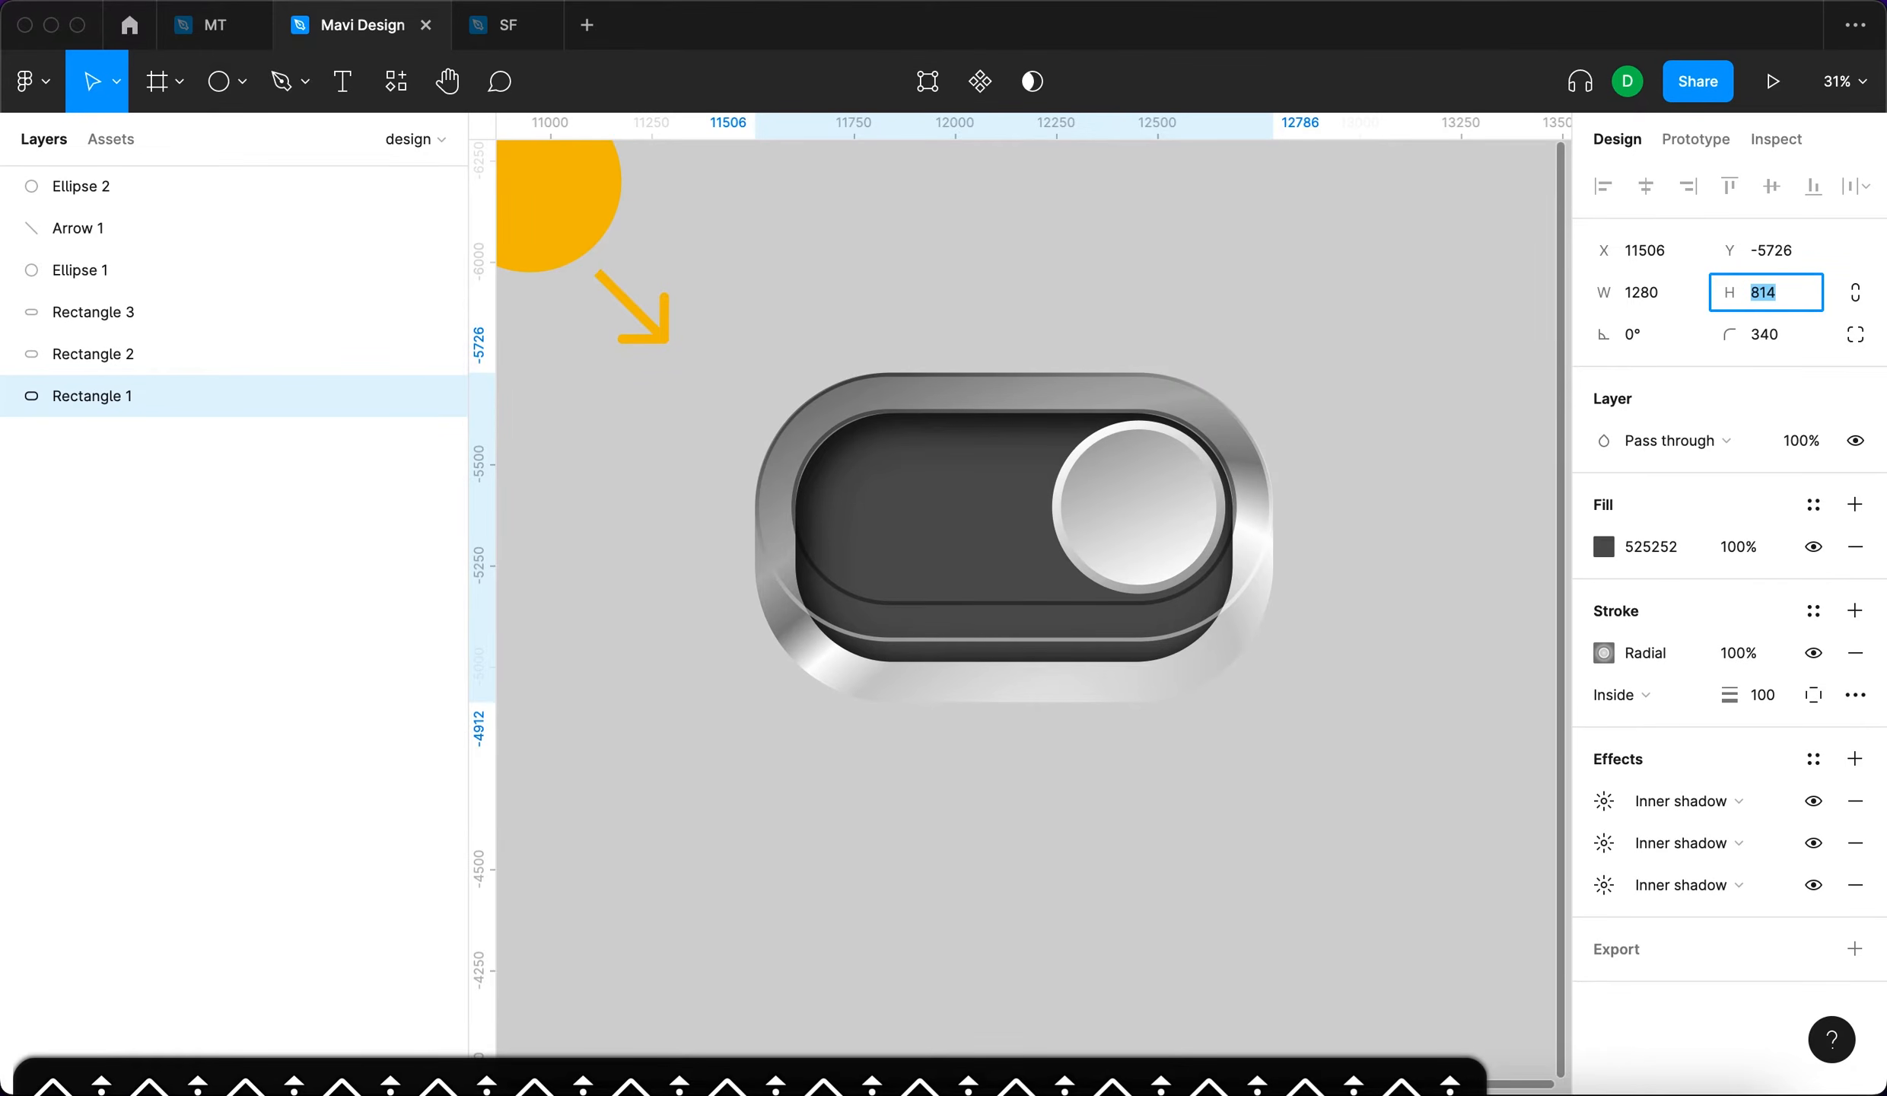
pyautogui.hotkey('shift', 'Up')
pyautogui.hotkey('shift', 'Up')
pyautogui.hotkey('shift', 'Up')
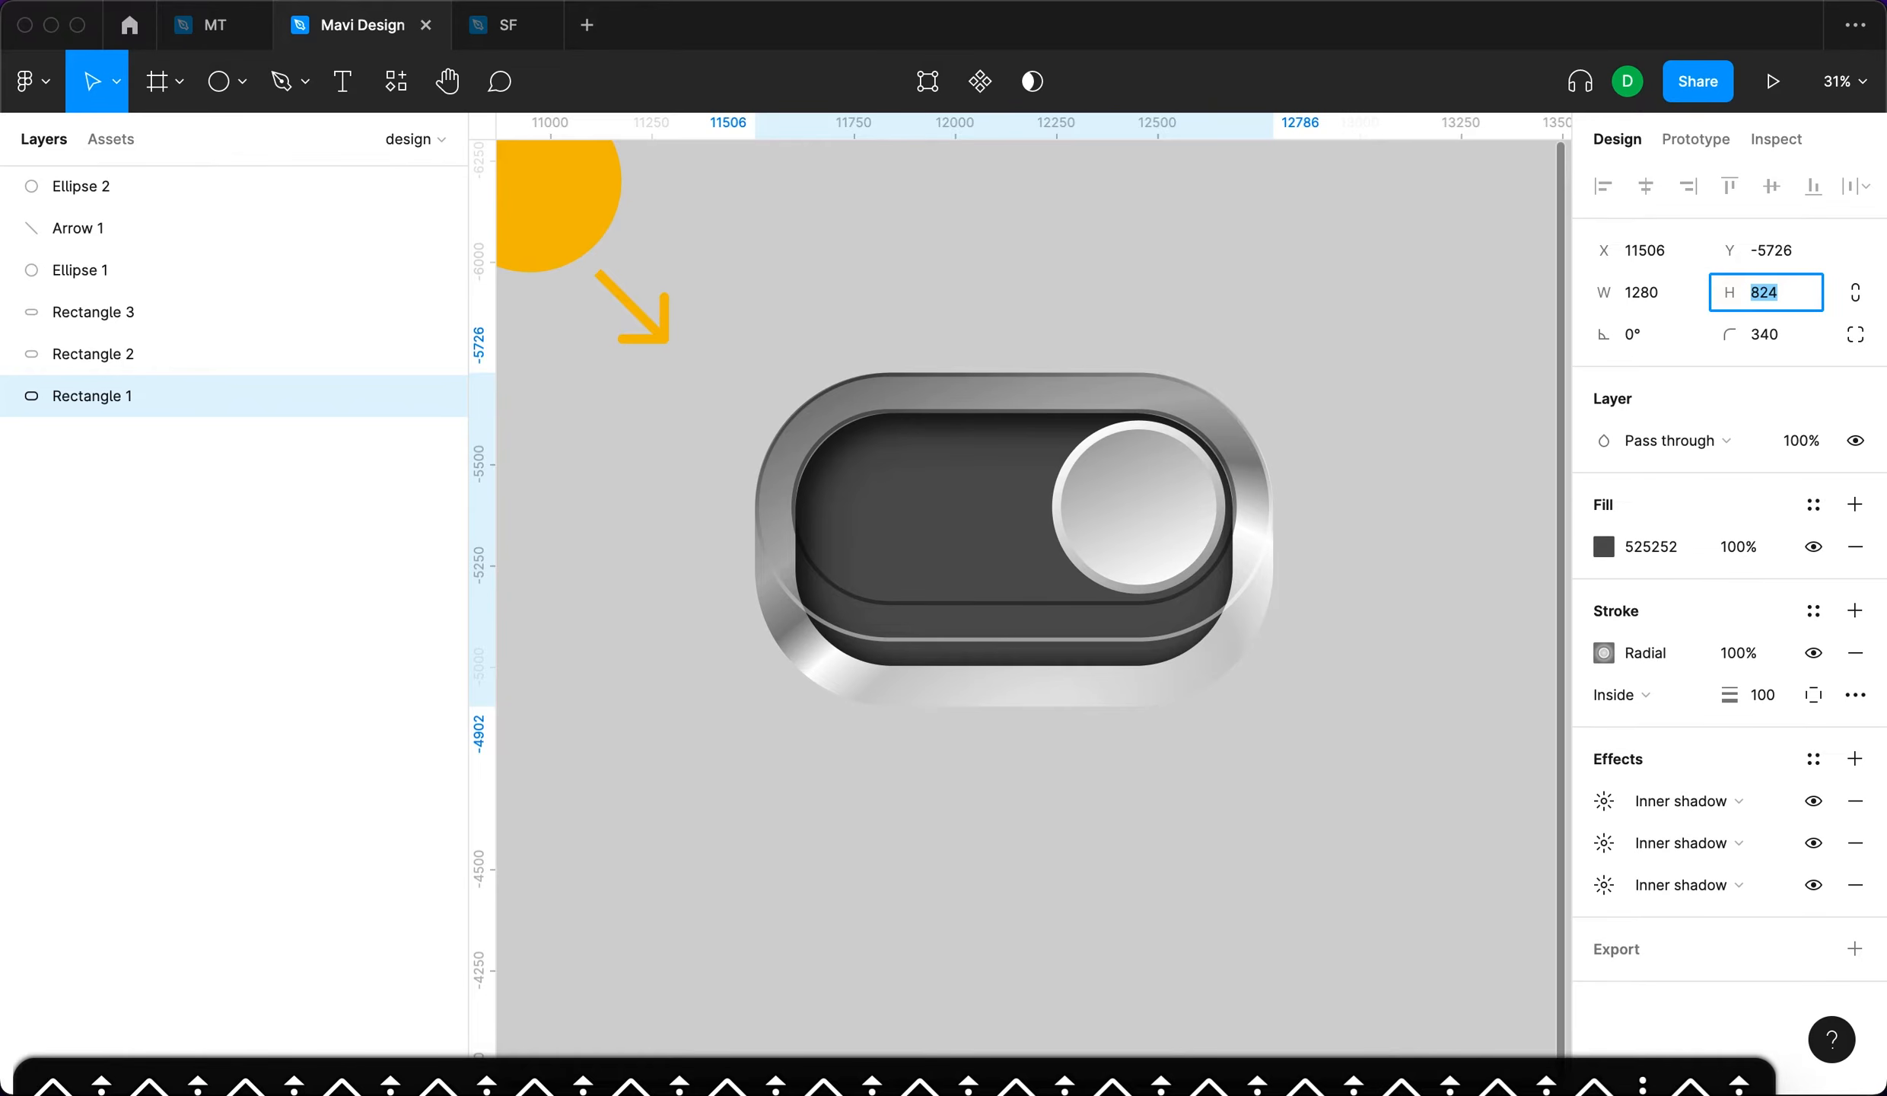
pyautogui.moveTo(1264, 559); pyautogui.dragTo(1362, 553)
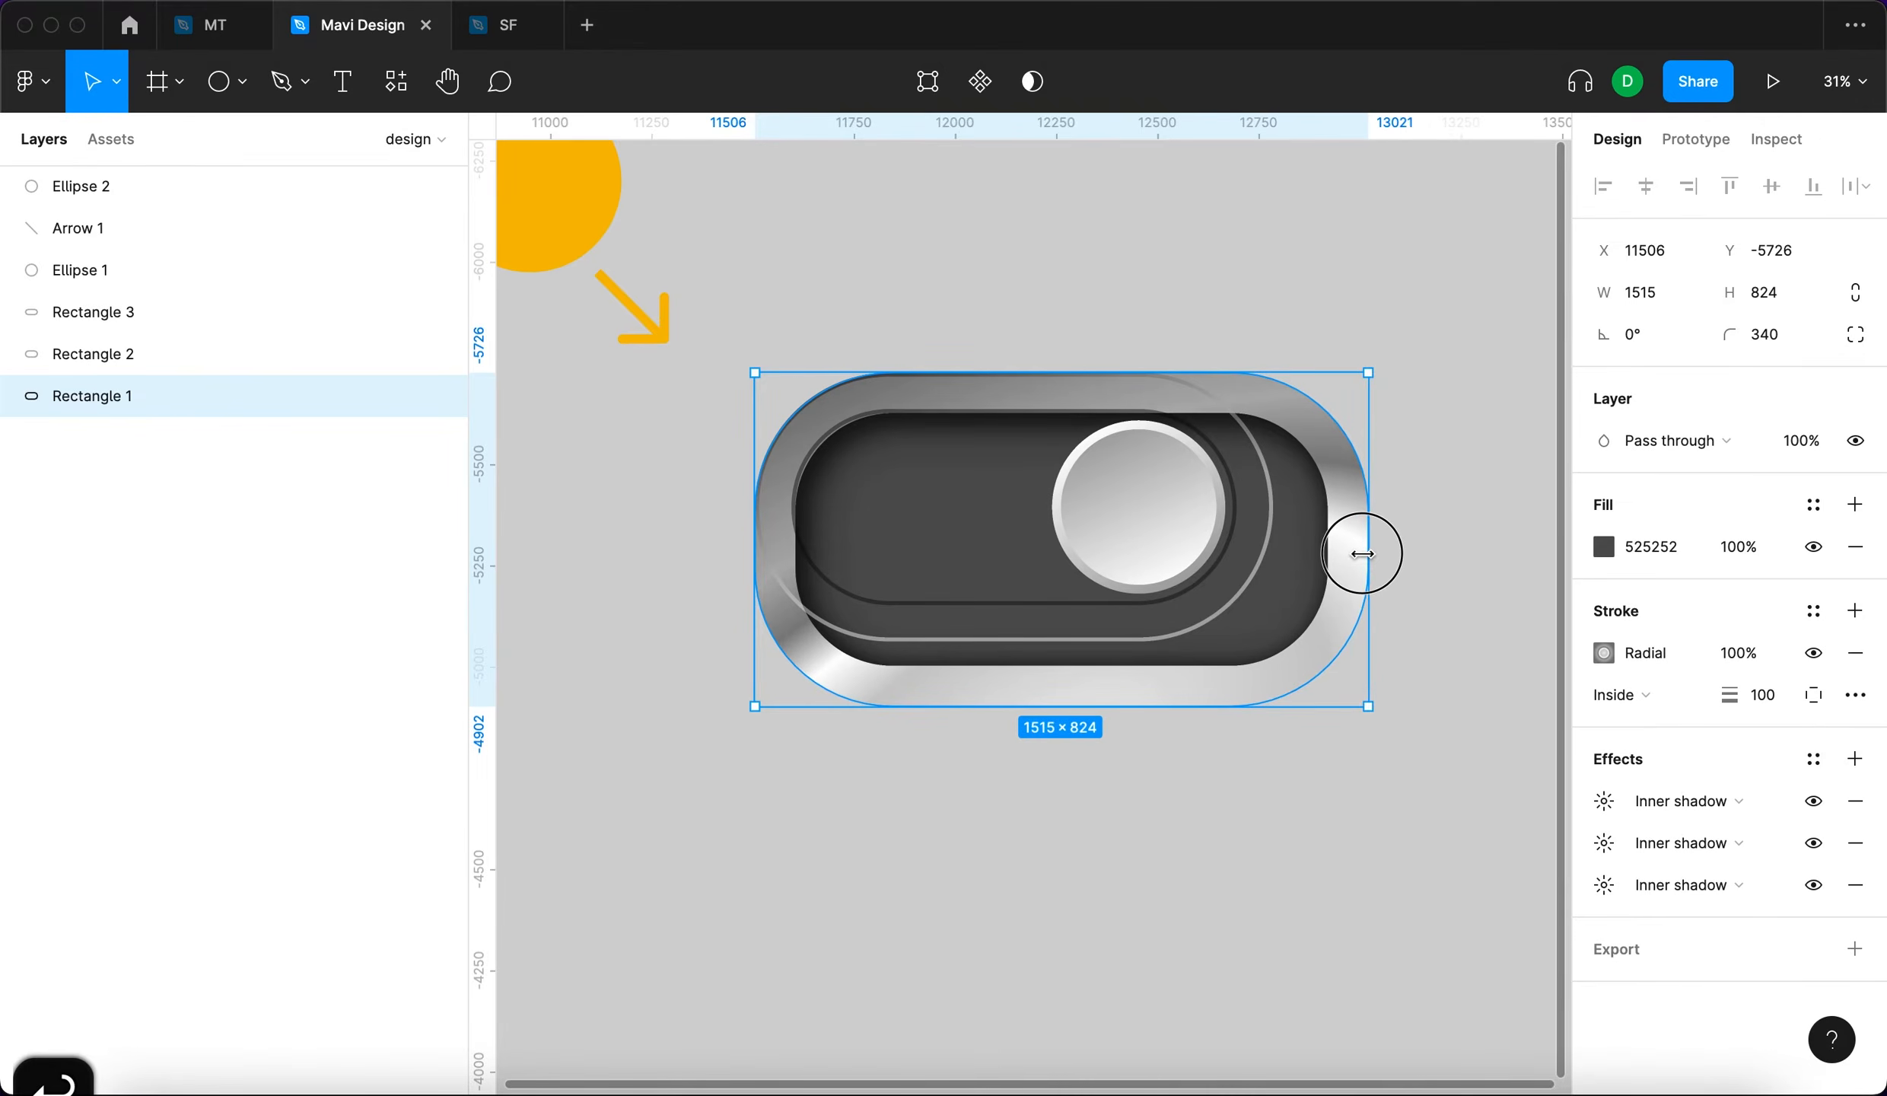
# Enlarge the thin outline around the dark recess to about 1285 × 624 to follow the resized ring.
pyautogui.click(919, 539)
pyautogui.scroll(10, 1105, 671)
pyautogui.moveTo(1108, 664)
pyautogui.mouseDown()
pyautogui.moveTo(1108, 712)
pyautogui.moveTo(1106, 666)
pyautogui.mouseUp()
pyautogui.scroll(-15, 1108, 670)
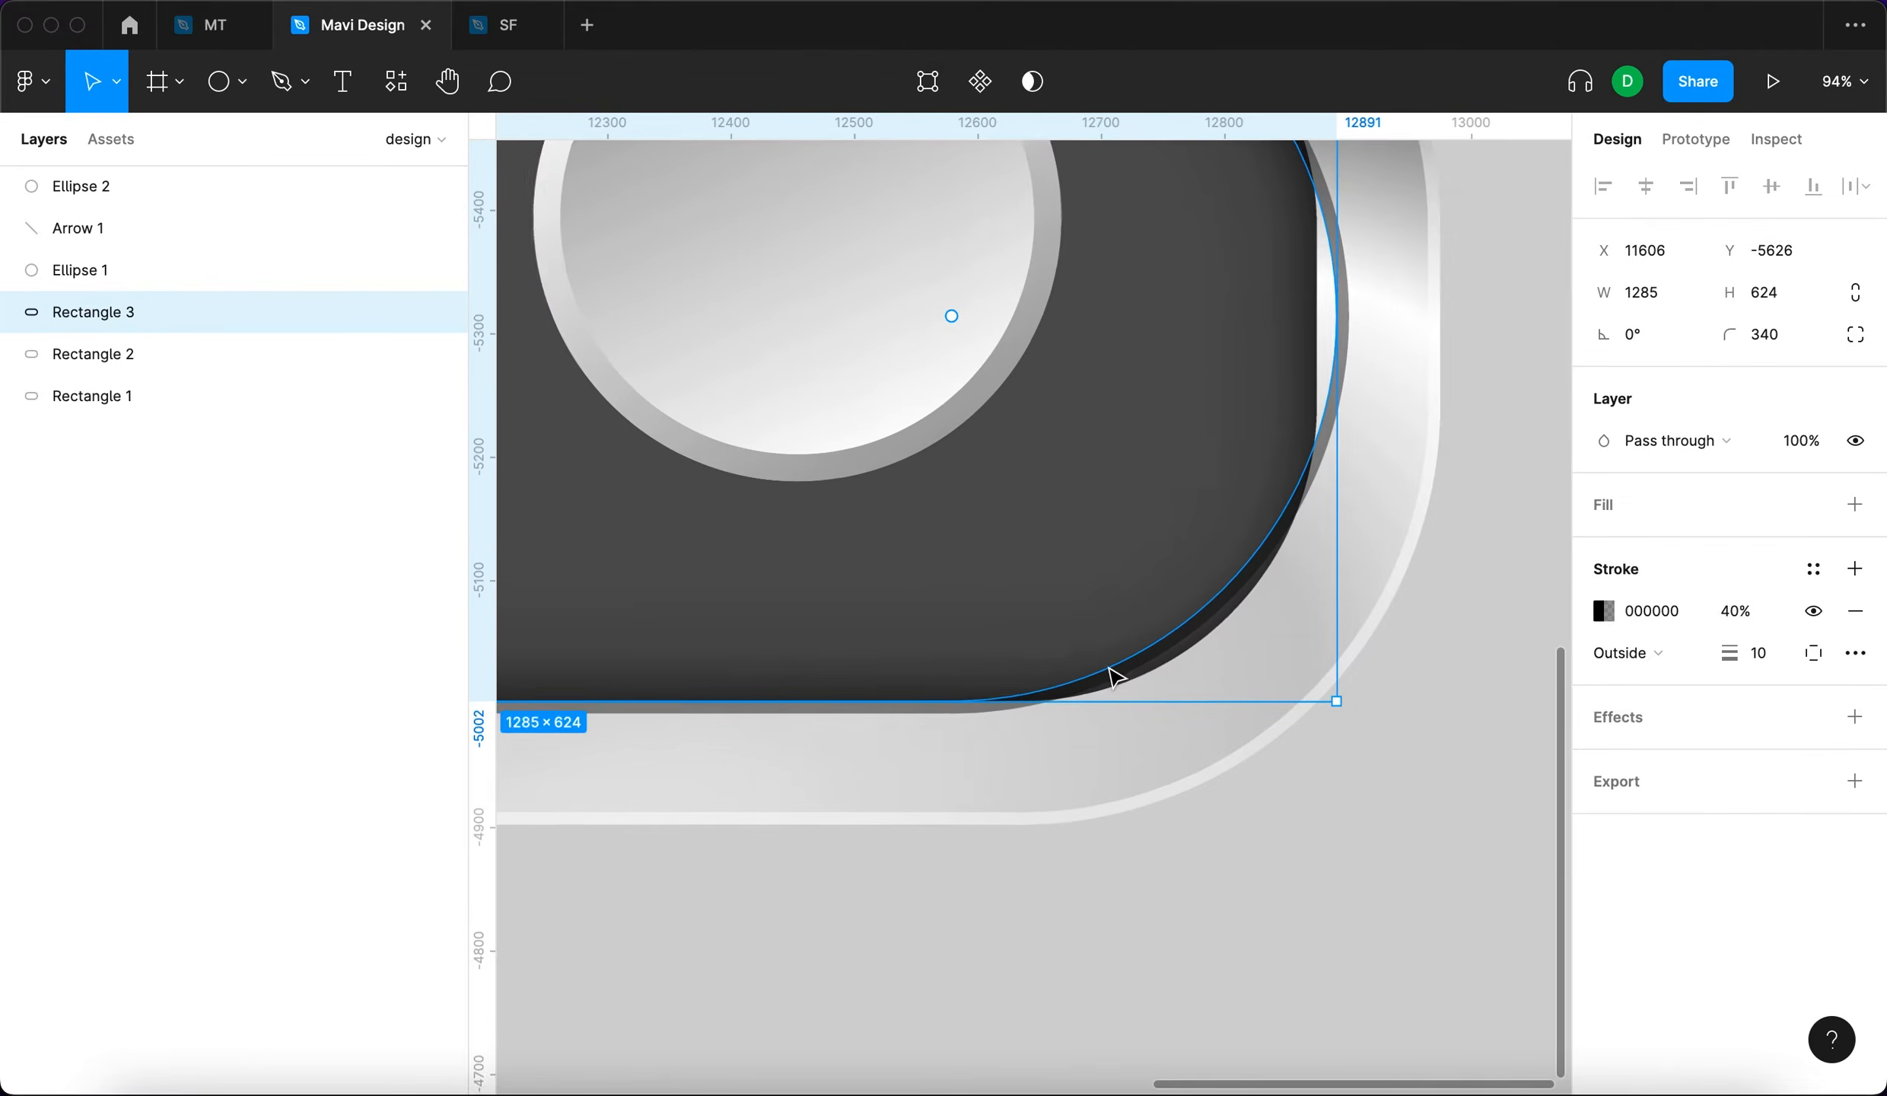
# Set the outer ring's corner radius to 500 and enlarge the knob to 580 × 580 inside the recess's right end.
pyautogui.click(1314, 285)
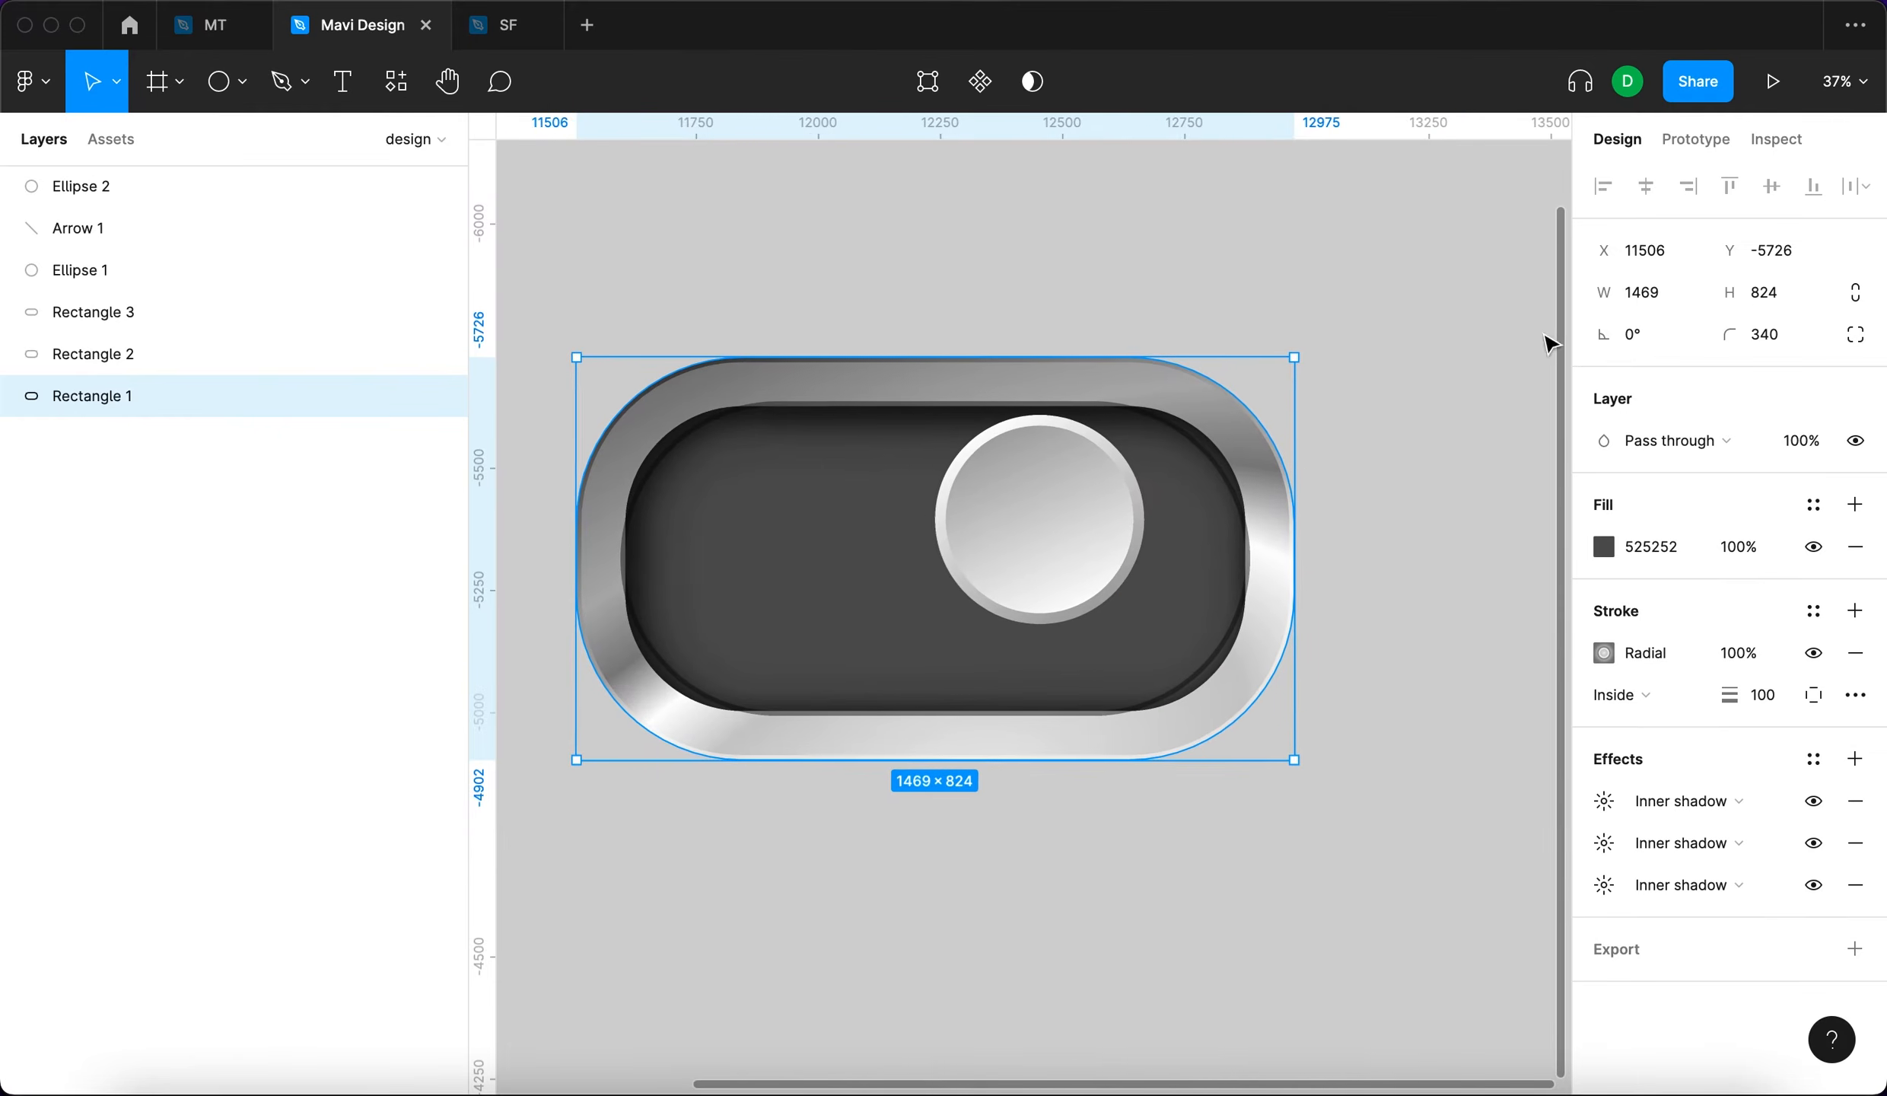
pyautogui.click(1760, 339)
pyautogui.write('500')
pyautogui.press('Return')
pyautogui.moveTo(1041, 526); pyautogui.dragTo(1040, 565)
pyautogui.moveTo(927, 534); pyautogui.dragTo(927, 534)
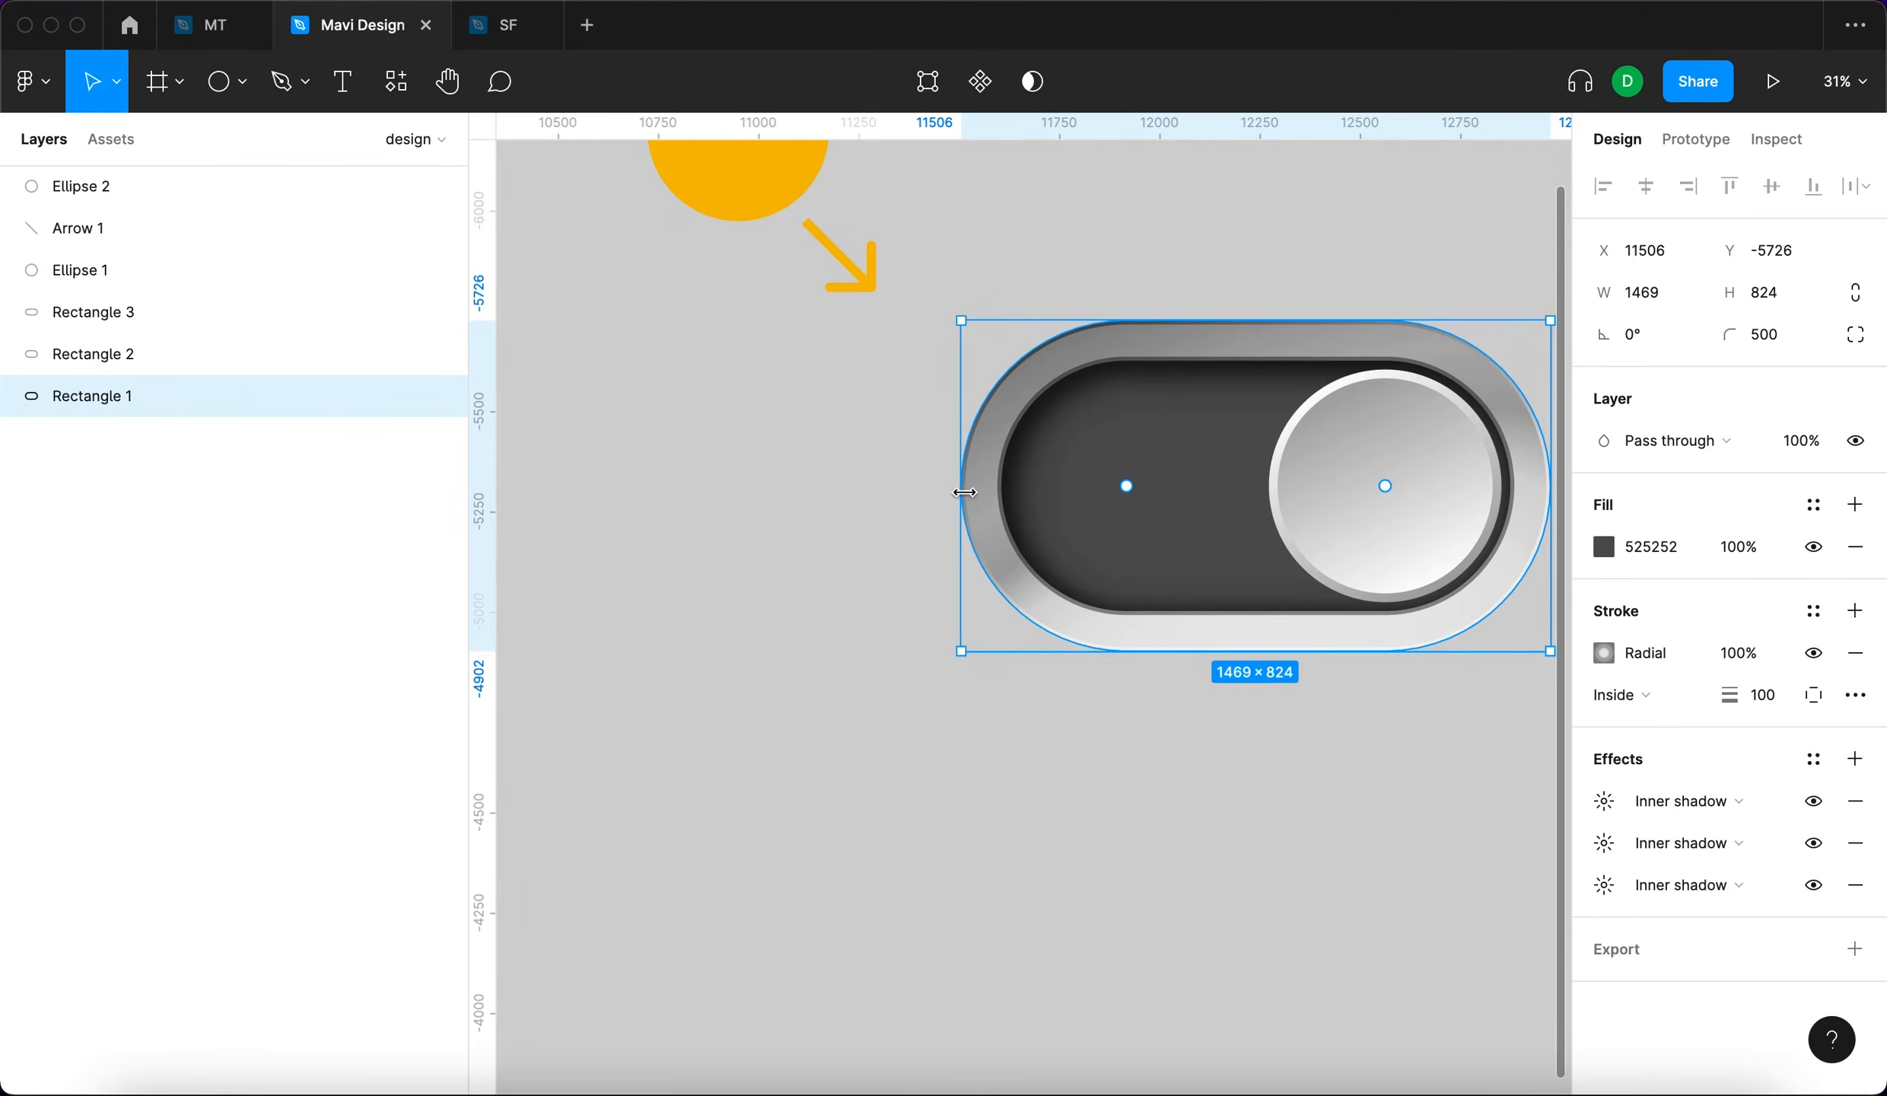
# Extend the ring and its rim outlines leftward to a width of 1799, and shift the whole switch slightly right and down.
pyautogui.moveTo(964, 493); pyautogui.dragTo(839, 503)
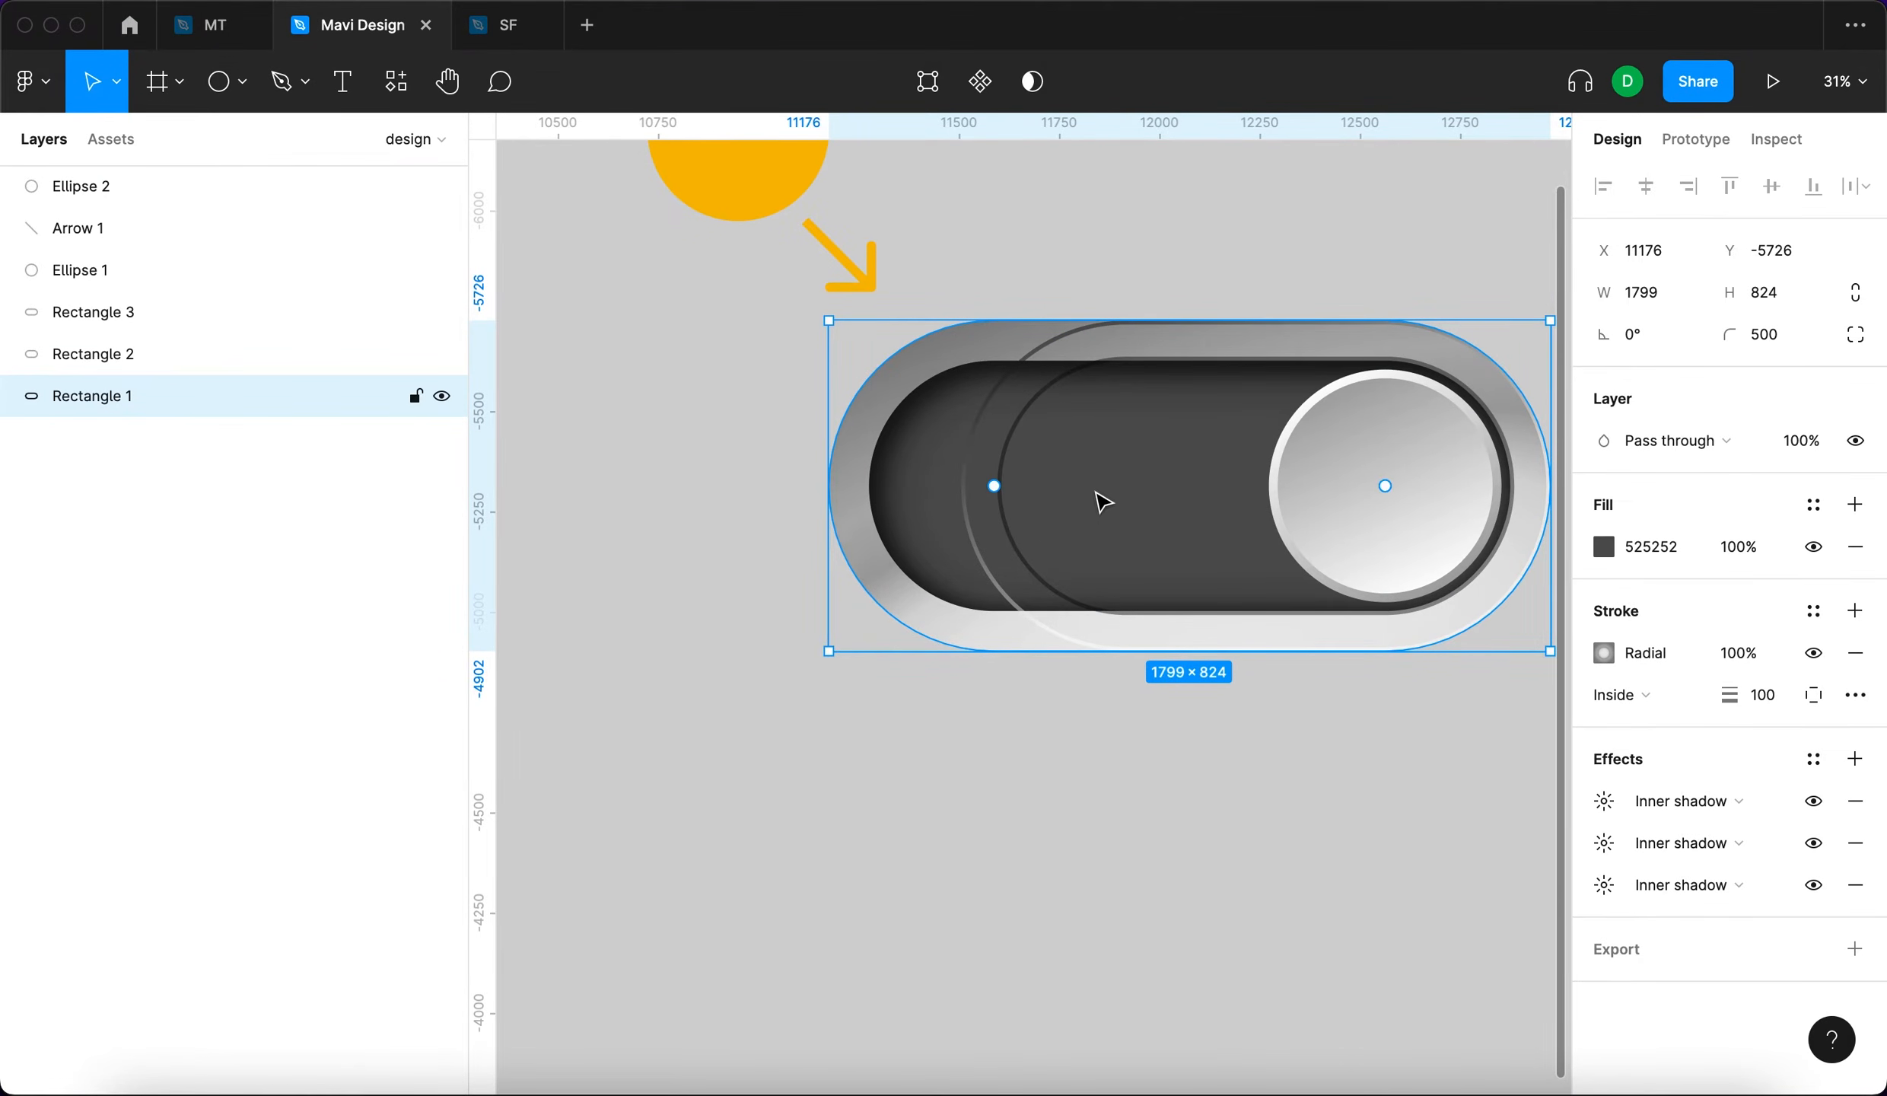
pyautogui.click(965, 478)
pyautogui.moveTo(930, 479); pyautogui.dragTo(813, 493)
pyautogui.scroll(5, 881, 481)
pyautogui.moveTo(1177, 421); pyautogui.dragTo(863, 476)
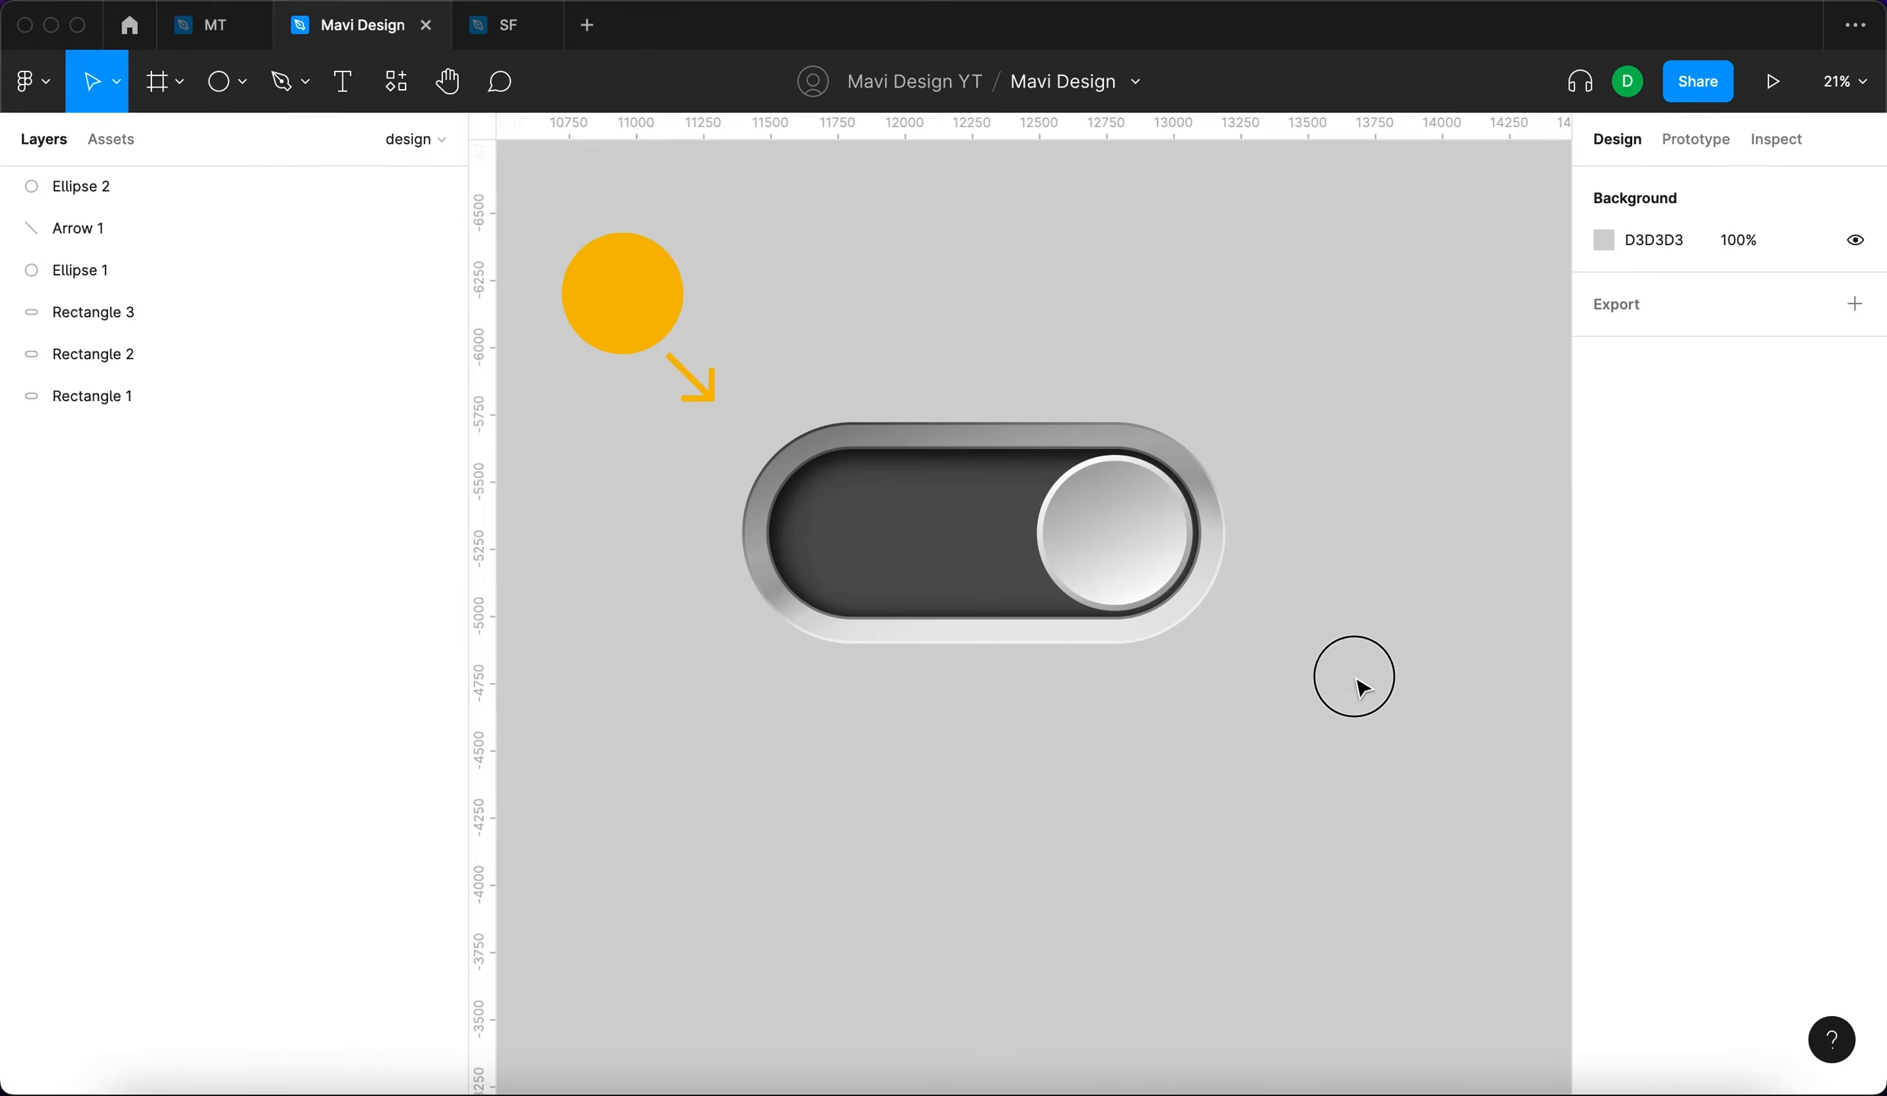
pyautogui.moveTo(1362, 688); pyautogui.dragTo(800, 408)
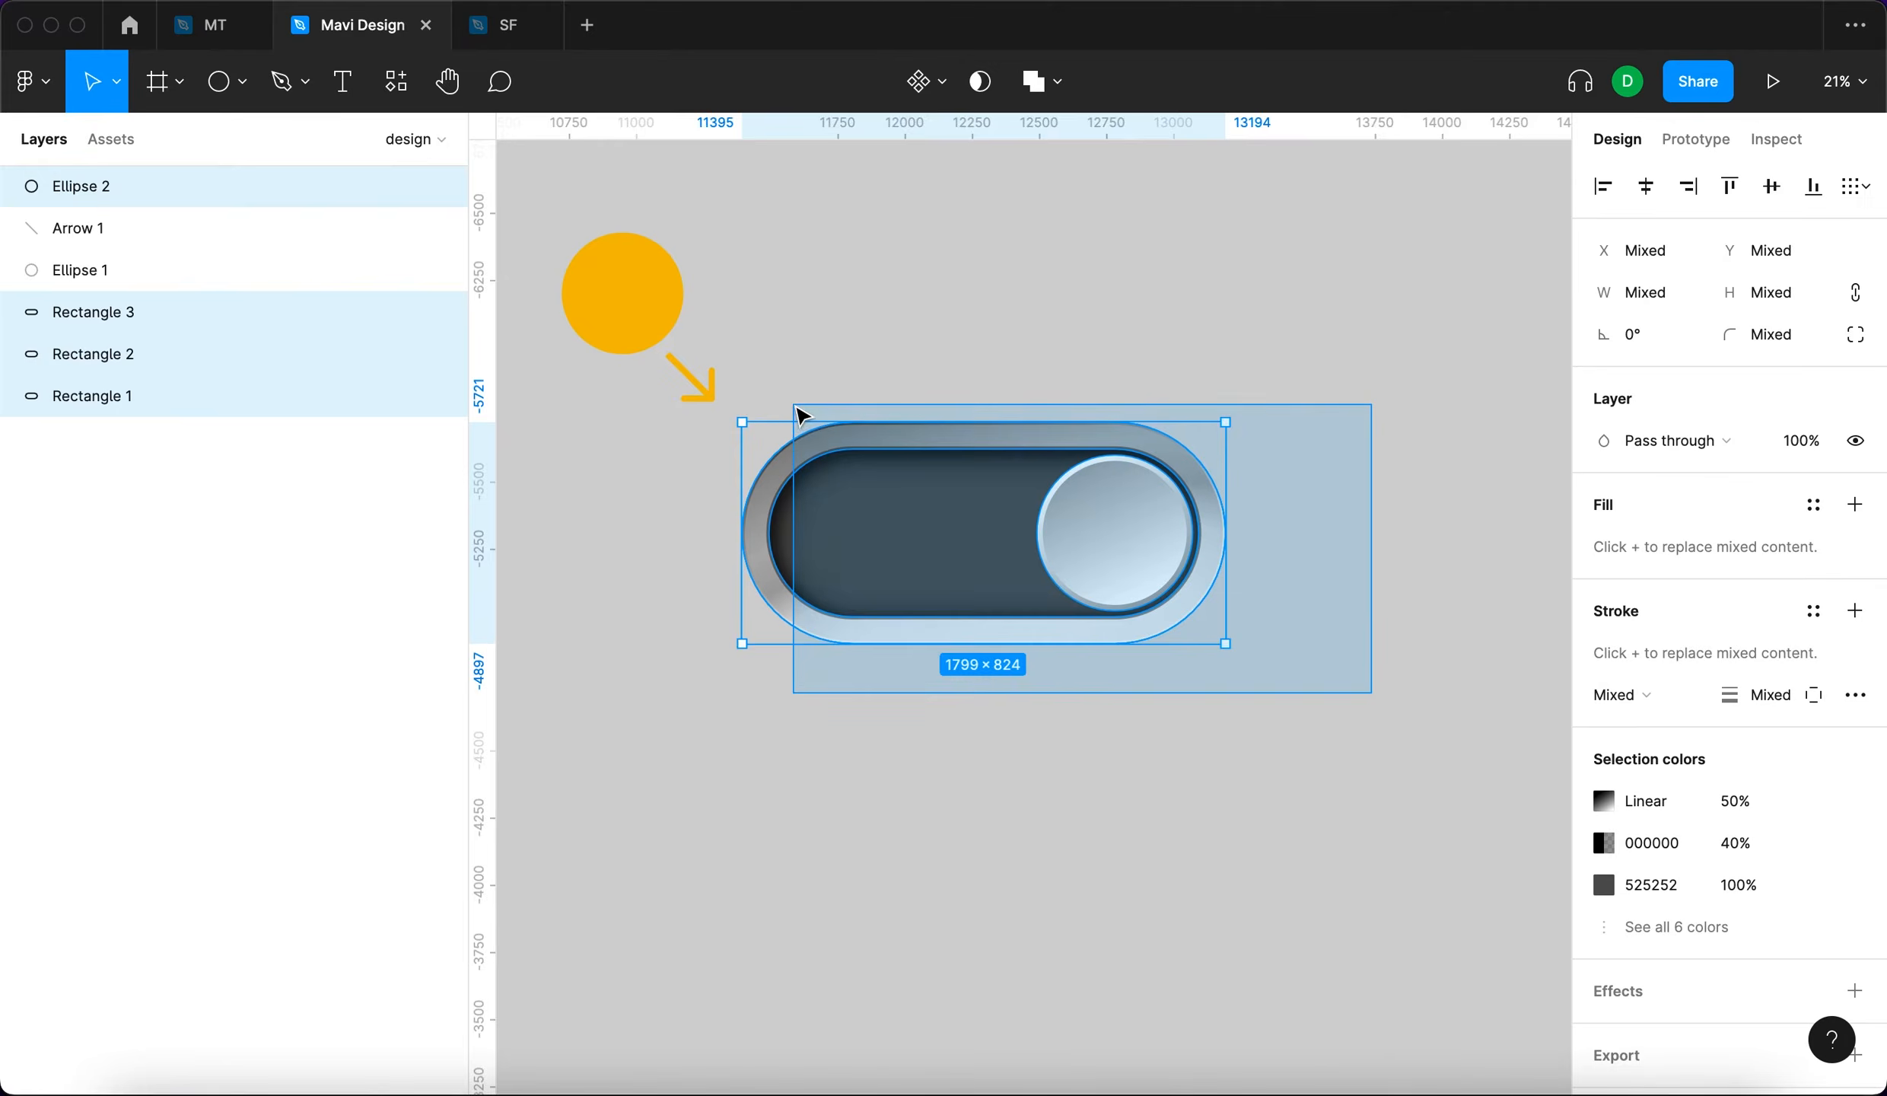
pyautogui.moveTo(918, 527)
pyautogui.mouseDown()
pyautogui.moveTo(948, 548)
pyautogui.moveTo(927, 531)
pyautogui.mouseUp()
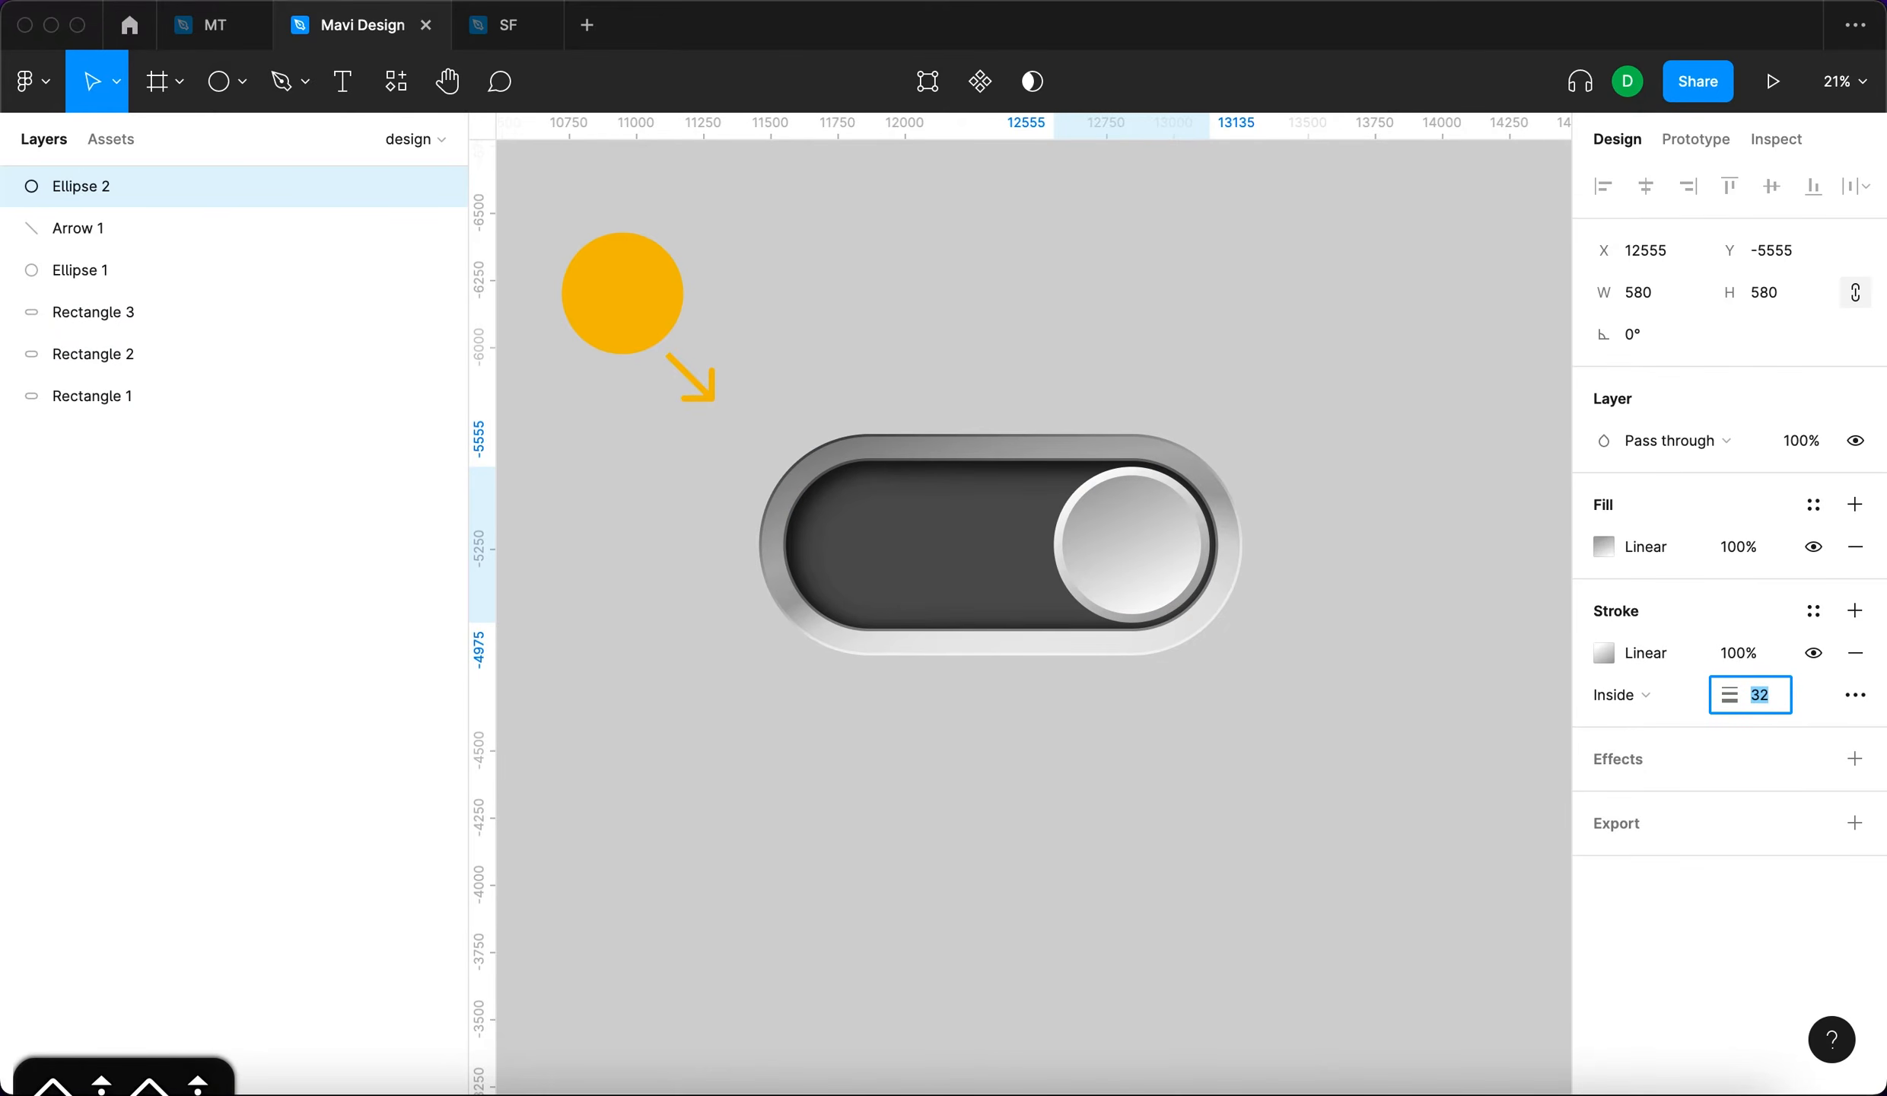
# Set the knob's inside stroke thickness to 46.
pyautogui.hotkey('shift', 'Down')
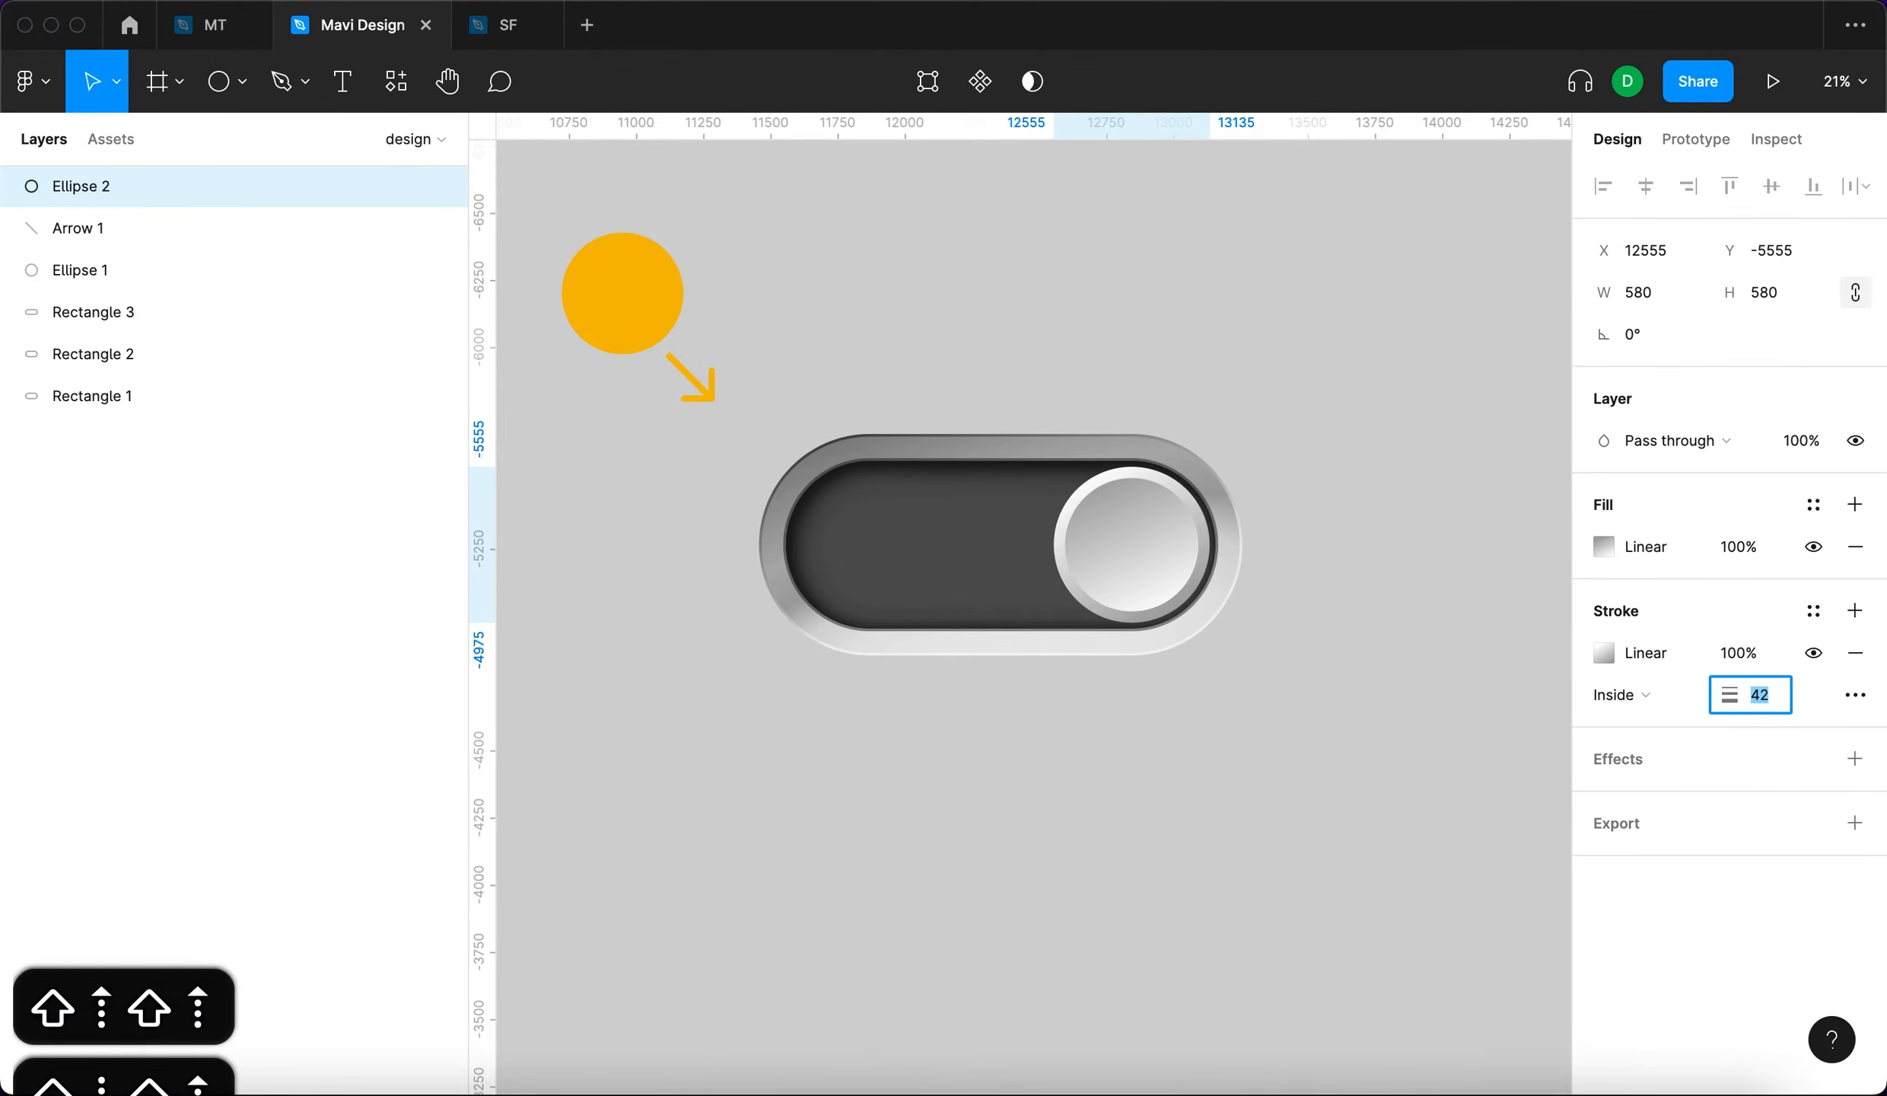
pyautogui.press('Down')
pyautogui.press('Down')
pyautogui.press('Up')
pyautogui.press('Up')
pyautogui.hotkey('shift', 'Up')
pyautogui.click(1139, 551)
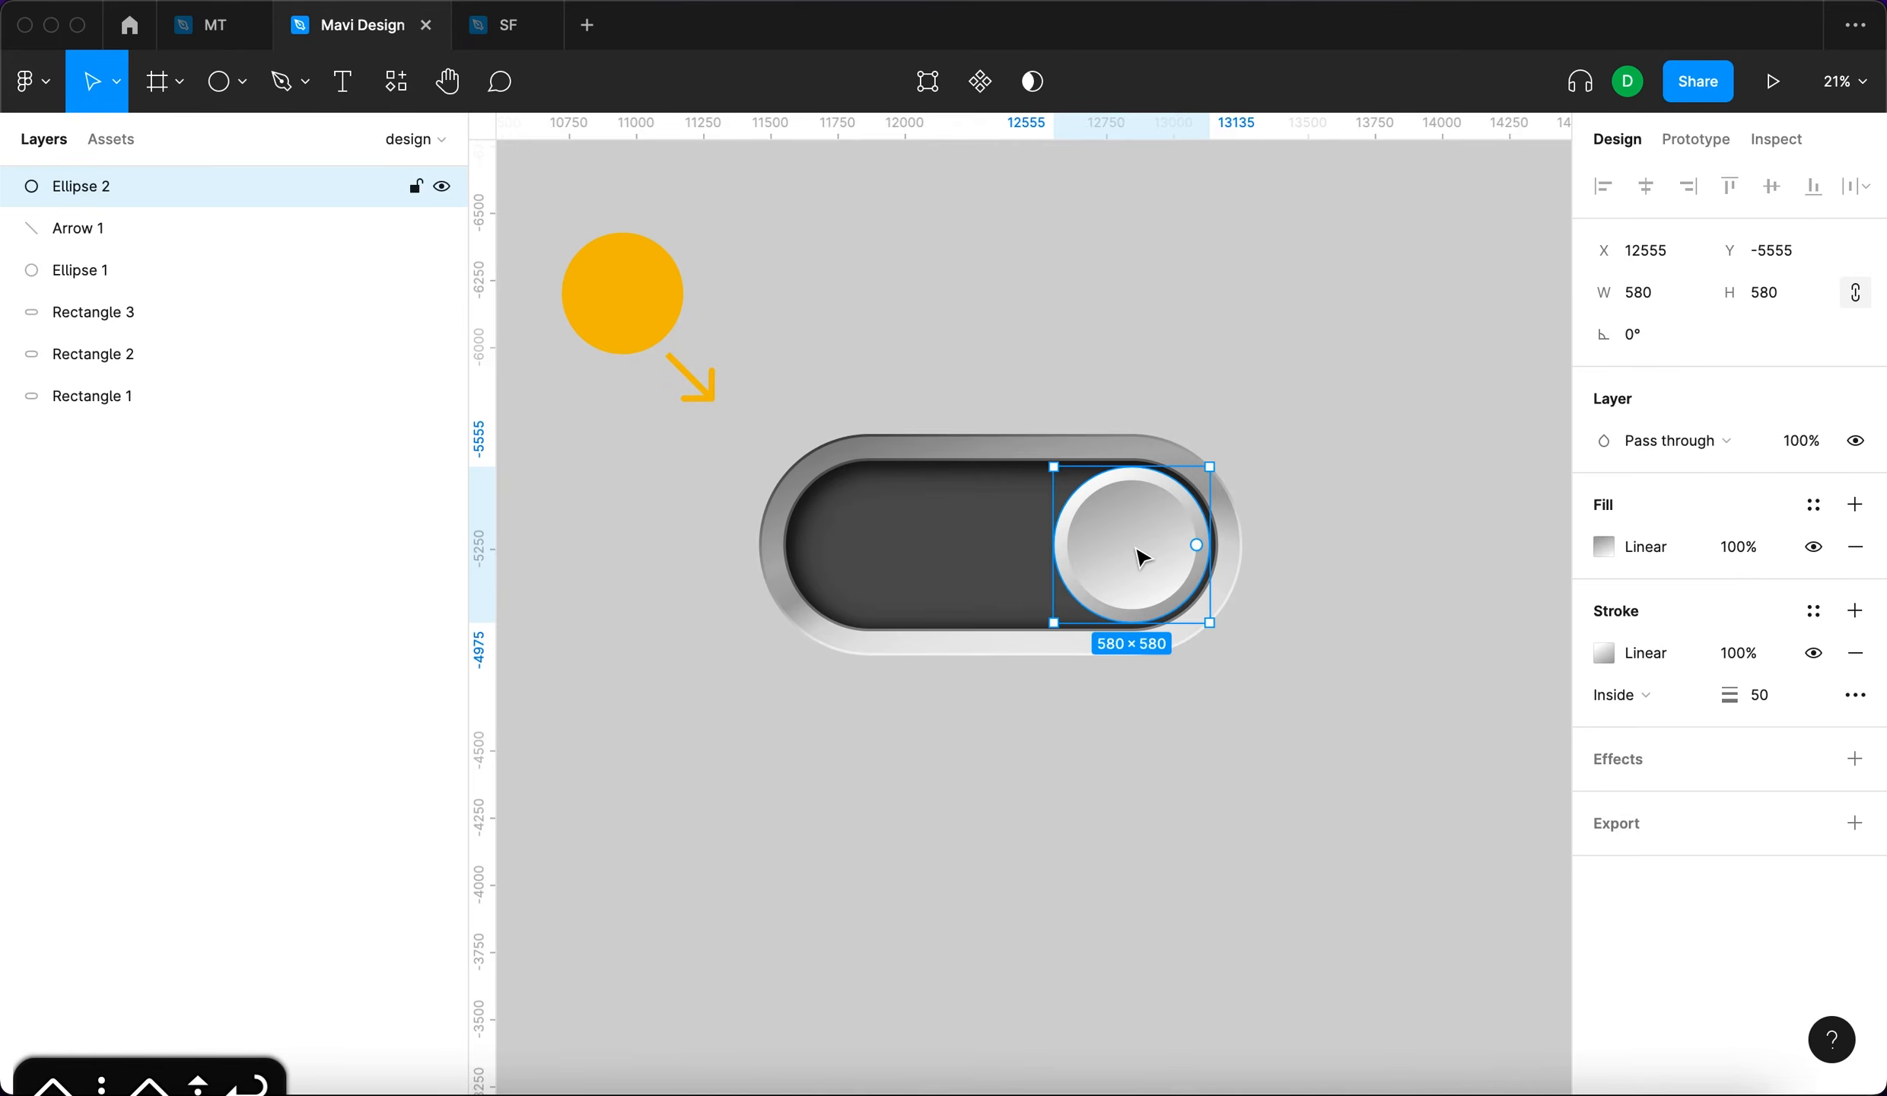
pyautogui.scroll(5, 1138, 550)
pyautogui.scroll(-3, 1138, 550)
pyautogui.hscroll(3, 1139, 549)
pyautogui.click(1711, 689)
pyautogui.hotkey('shift', 'Down')
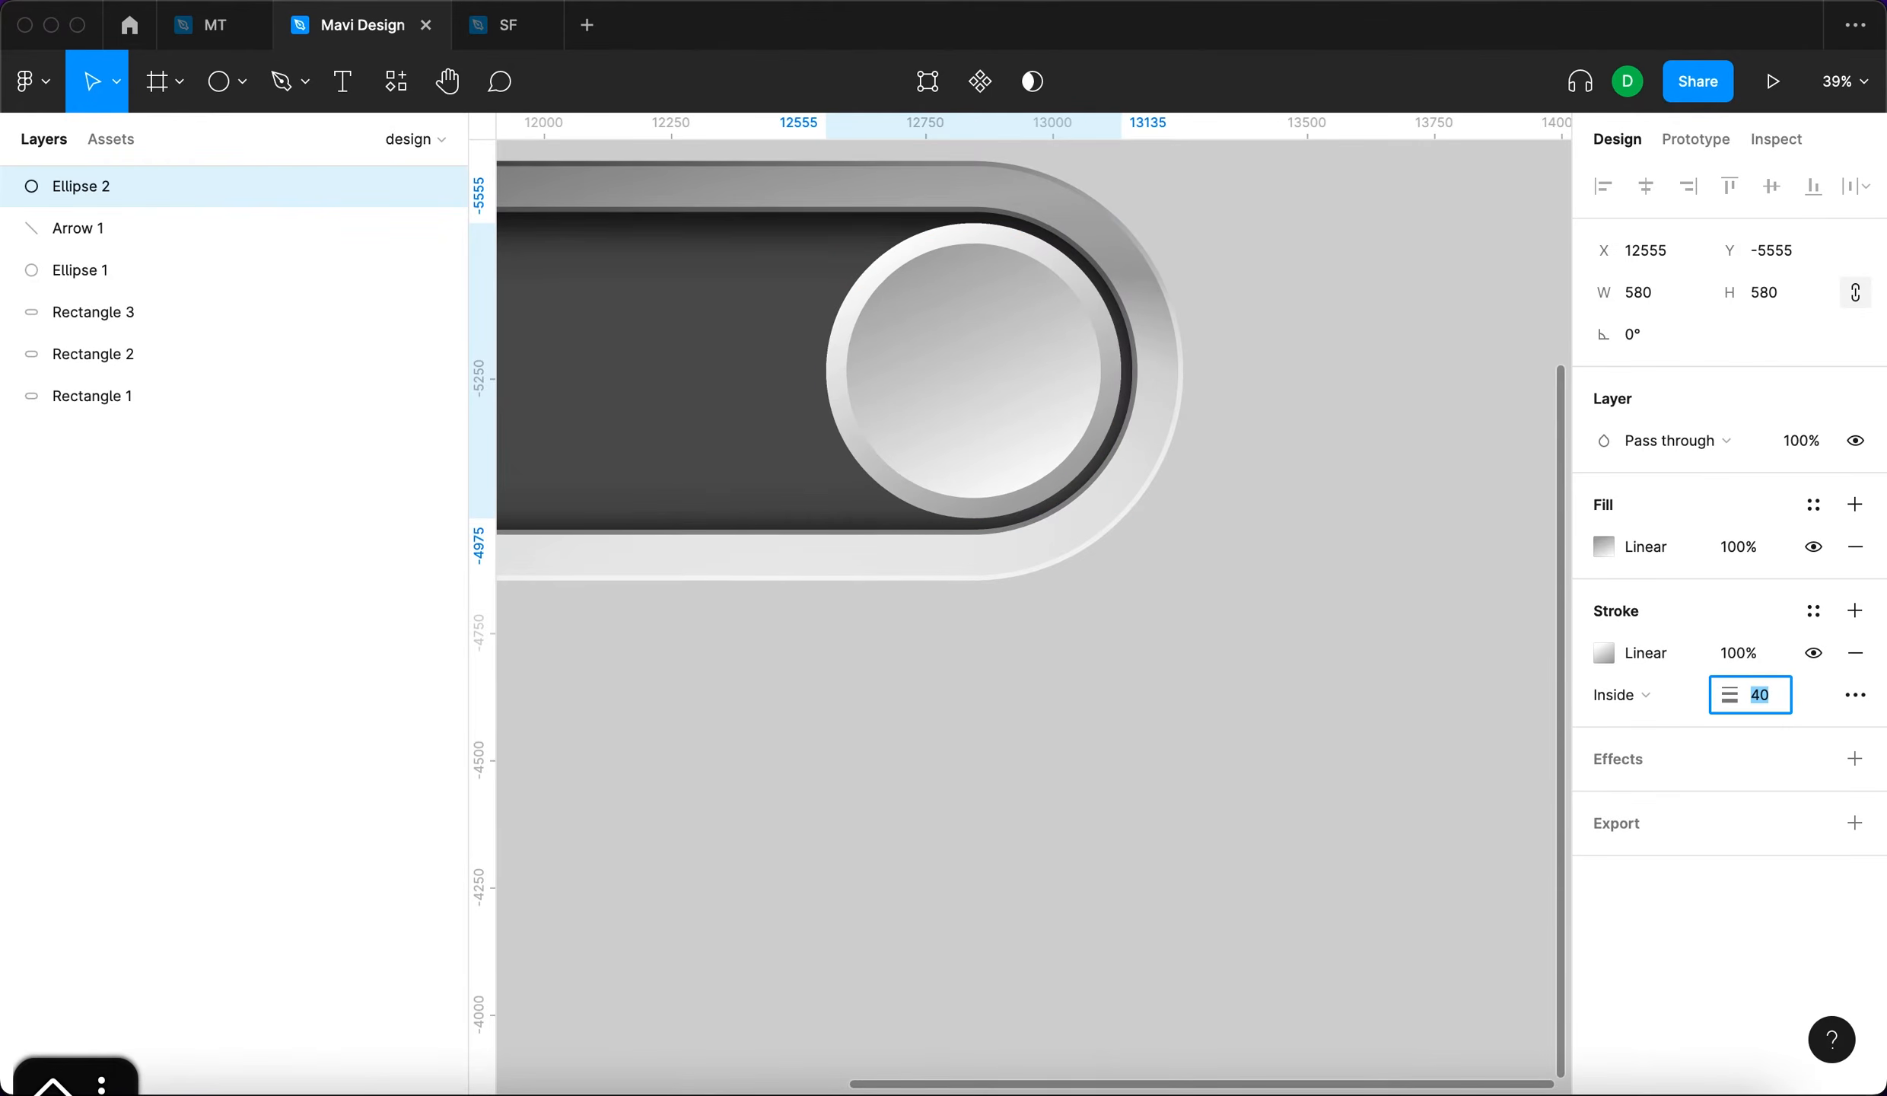
pyautogui.press('Up')
pyautogui.press('Up')
pyautogui.press('Up')
pyautogui.press('Up')
pyautogui.press('Up')
pyautogui.press('Up')
pyautogui.press('Return')
# Add a black drop shadow to the knob with X 10, Y 84, blur 94 and 45% opacity.
pyautogui.click(1855, 758)
pyautogui.click(1659, 801)
pyautogui.click(1659, 807)
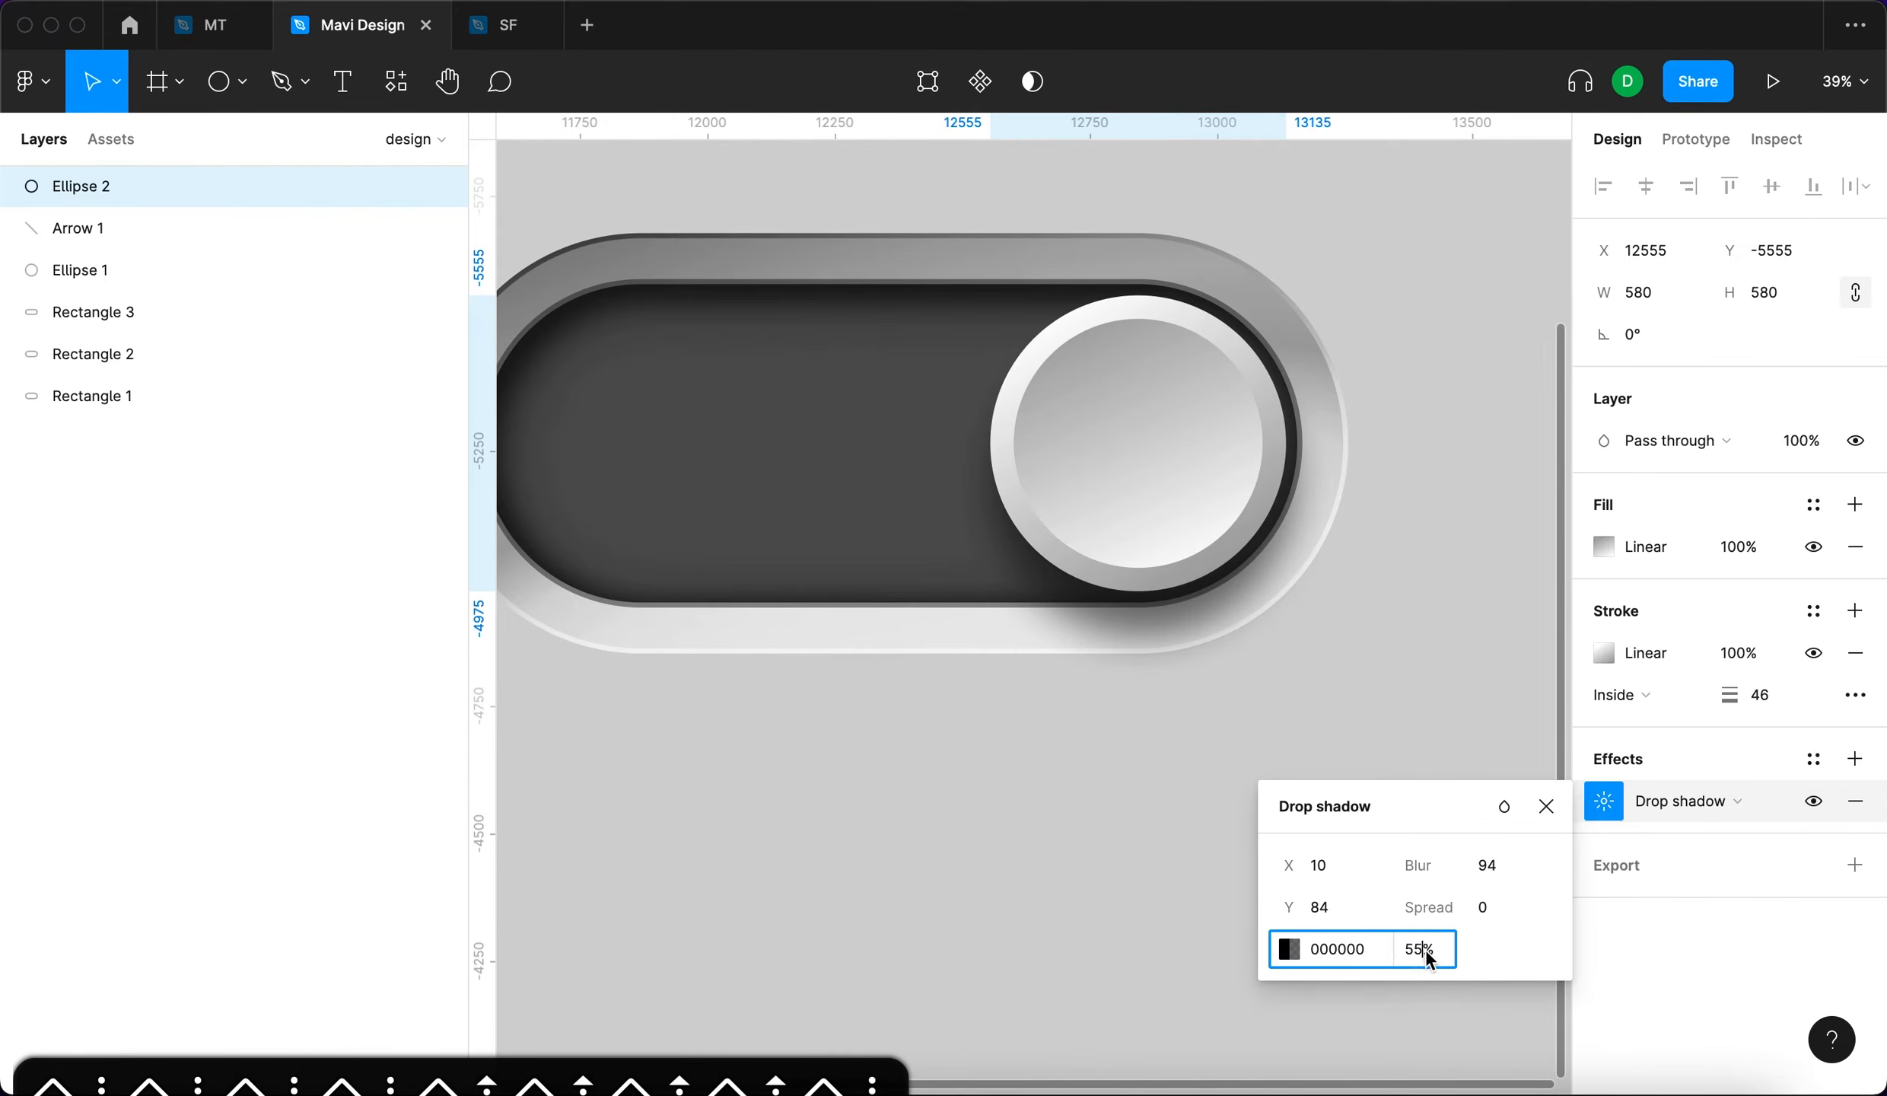
pyautogui.hotkey('shift', 'Up')
pyautogui.hotkey('shift', 'Up')
pyautogui.hotkey('shift', 'Down')
pyautogui.hotkey('shift', 'Down')
pyautogui.hotkey('shift', 'Up')
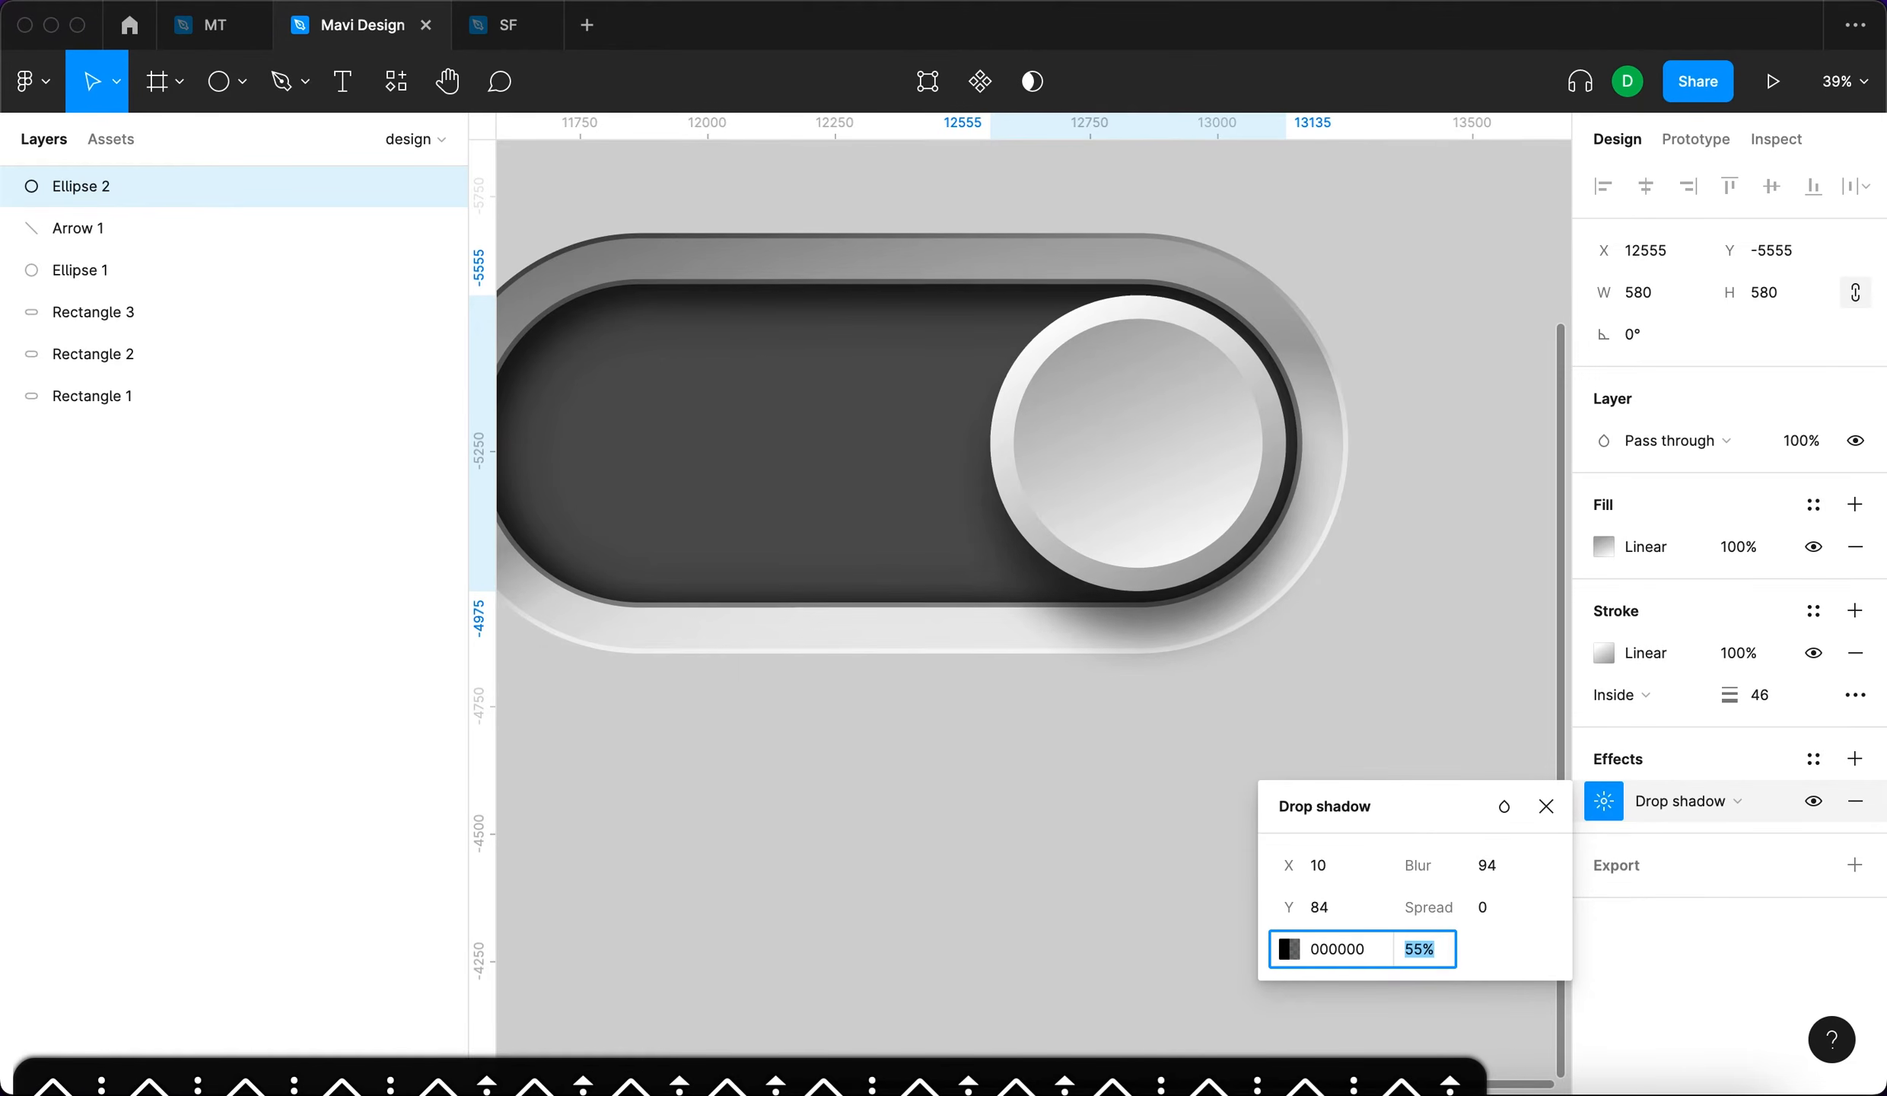
pyautogui.hotkey('shift', 'Down')
# Duplicate the knob's drop shadow, setting the copy's blur to 24 and reducing its Y offset.
pyautogui.click(1663, 956)
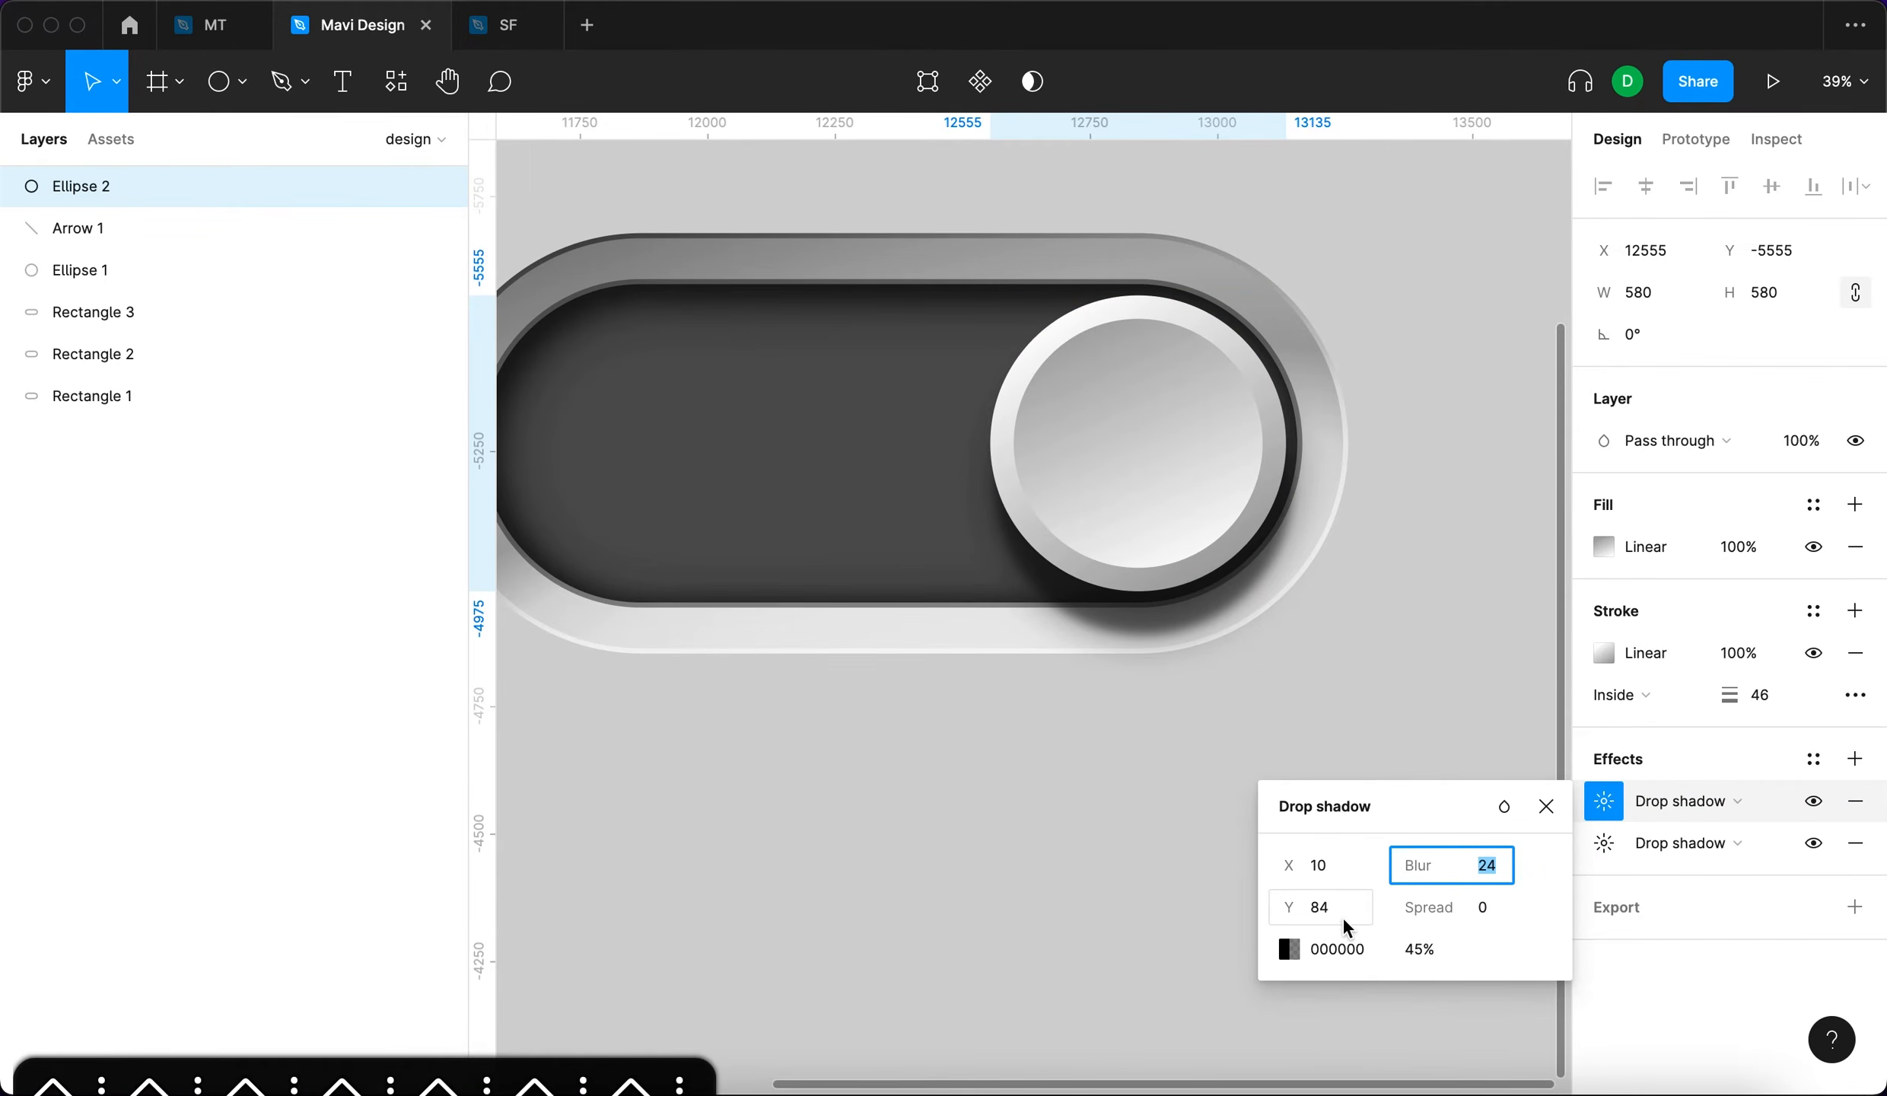
pyautogui.click(1343, 922)
pyautogui.hotkey('shift', 'Down')
pyautogui.hotkey('shift', 'Down')
pyautogui.hotkey('shift', 'Down')
pyautogui.hotkey('shift', 'Down')
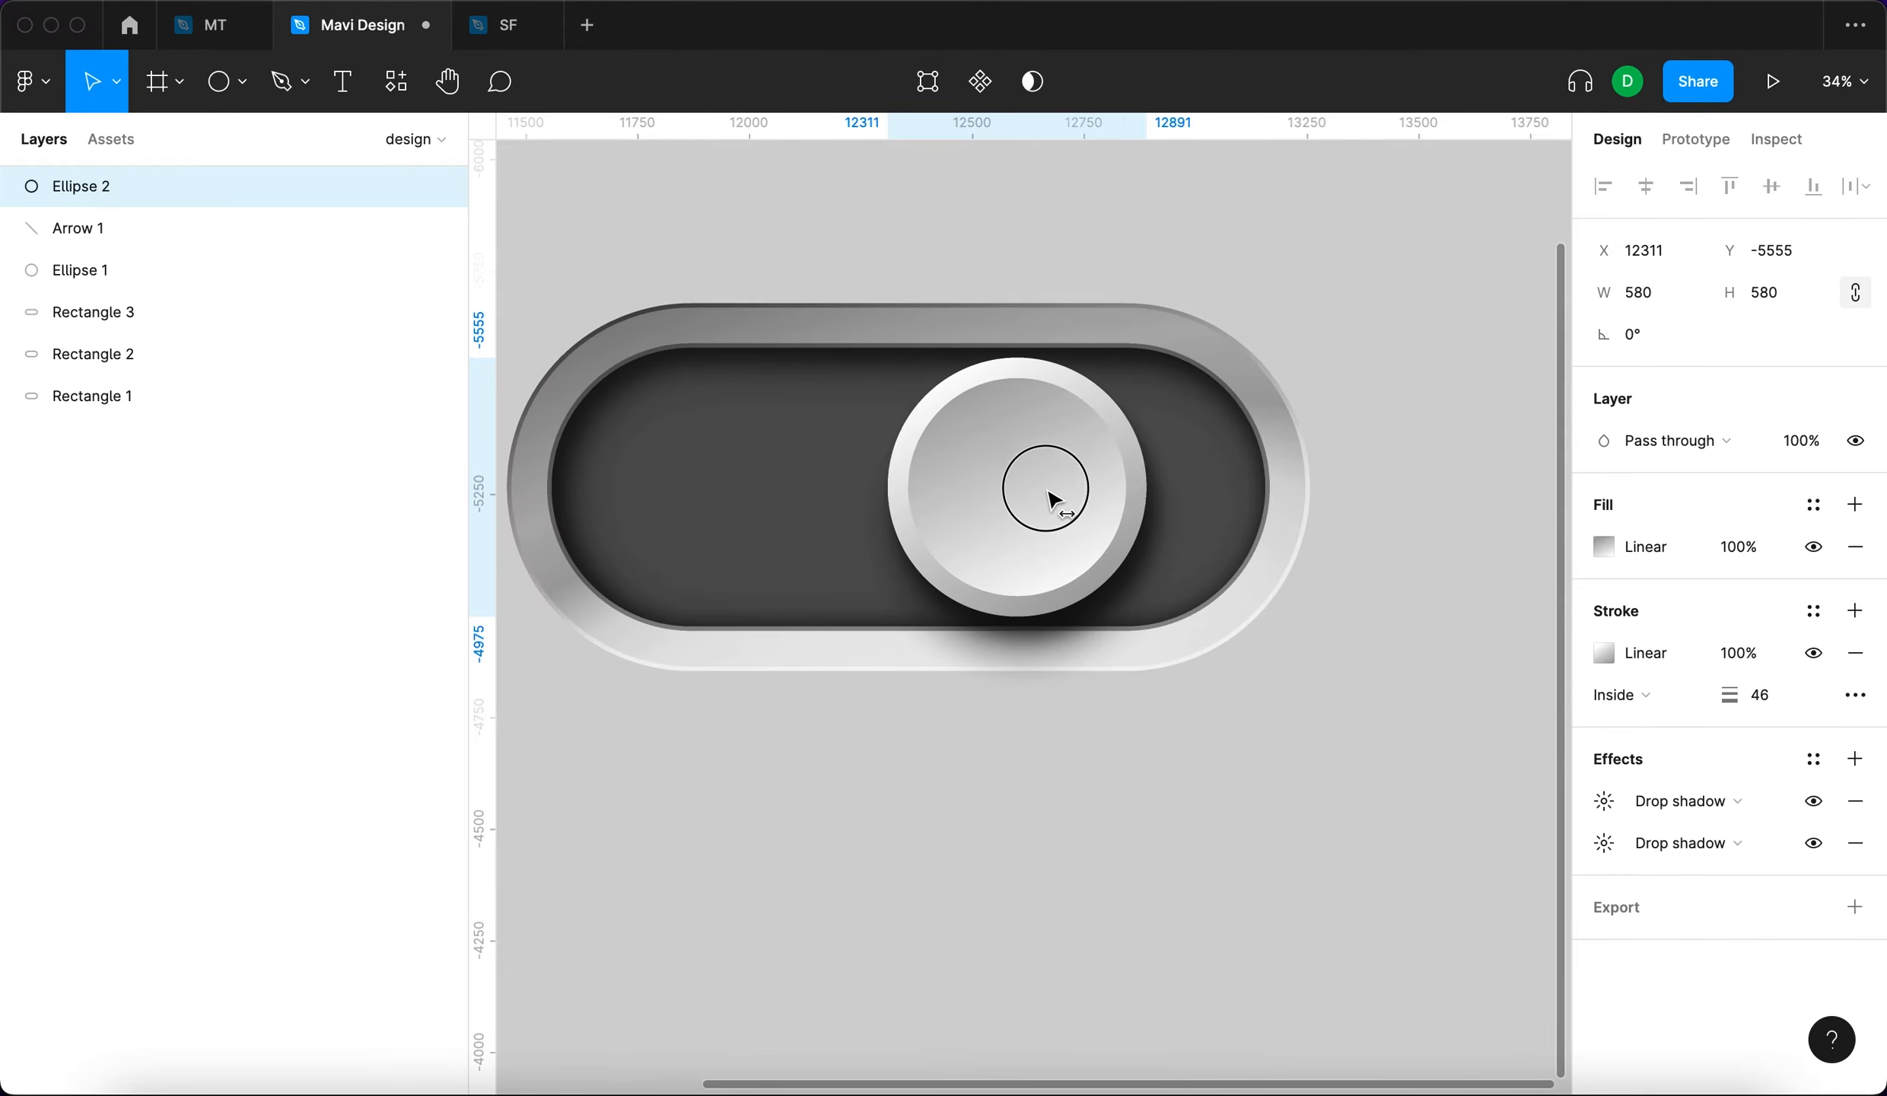
# Try sliding the knob leftward along the recess to preview its shadows, and undo the move.
pyautogui.moveTo(1053, 498); pyautogui.dragTo(927, 502)
pyautogui.press('super+z')
pyautogui.scroll(-3, 1074, 661)
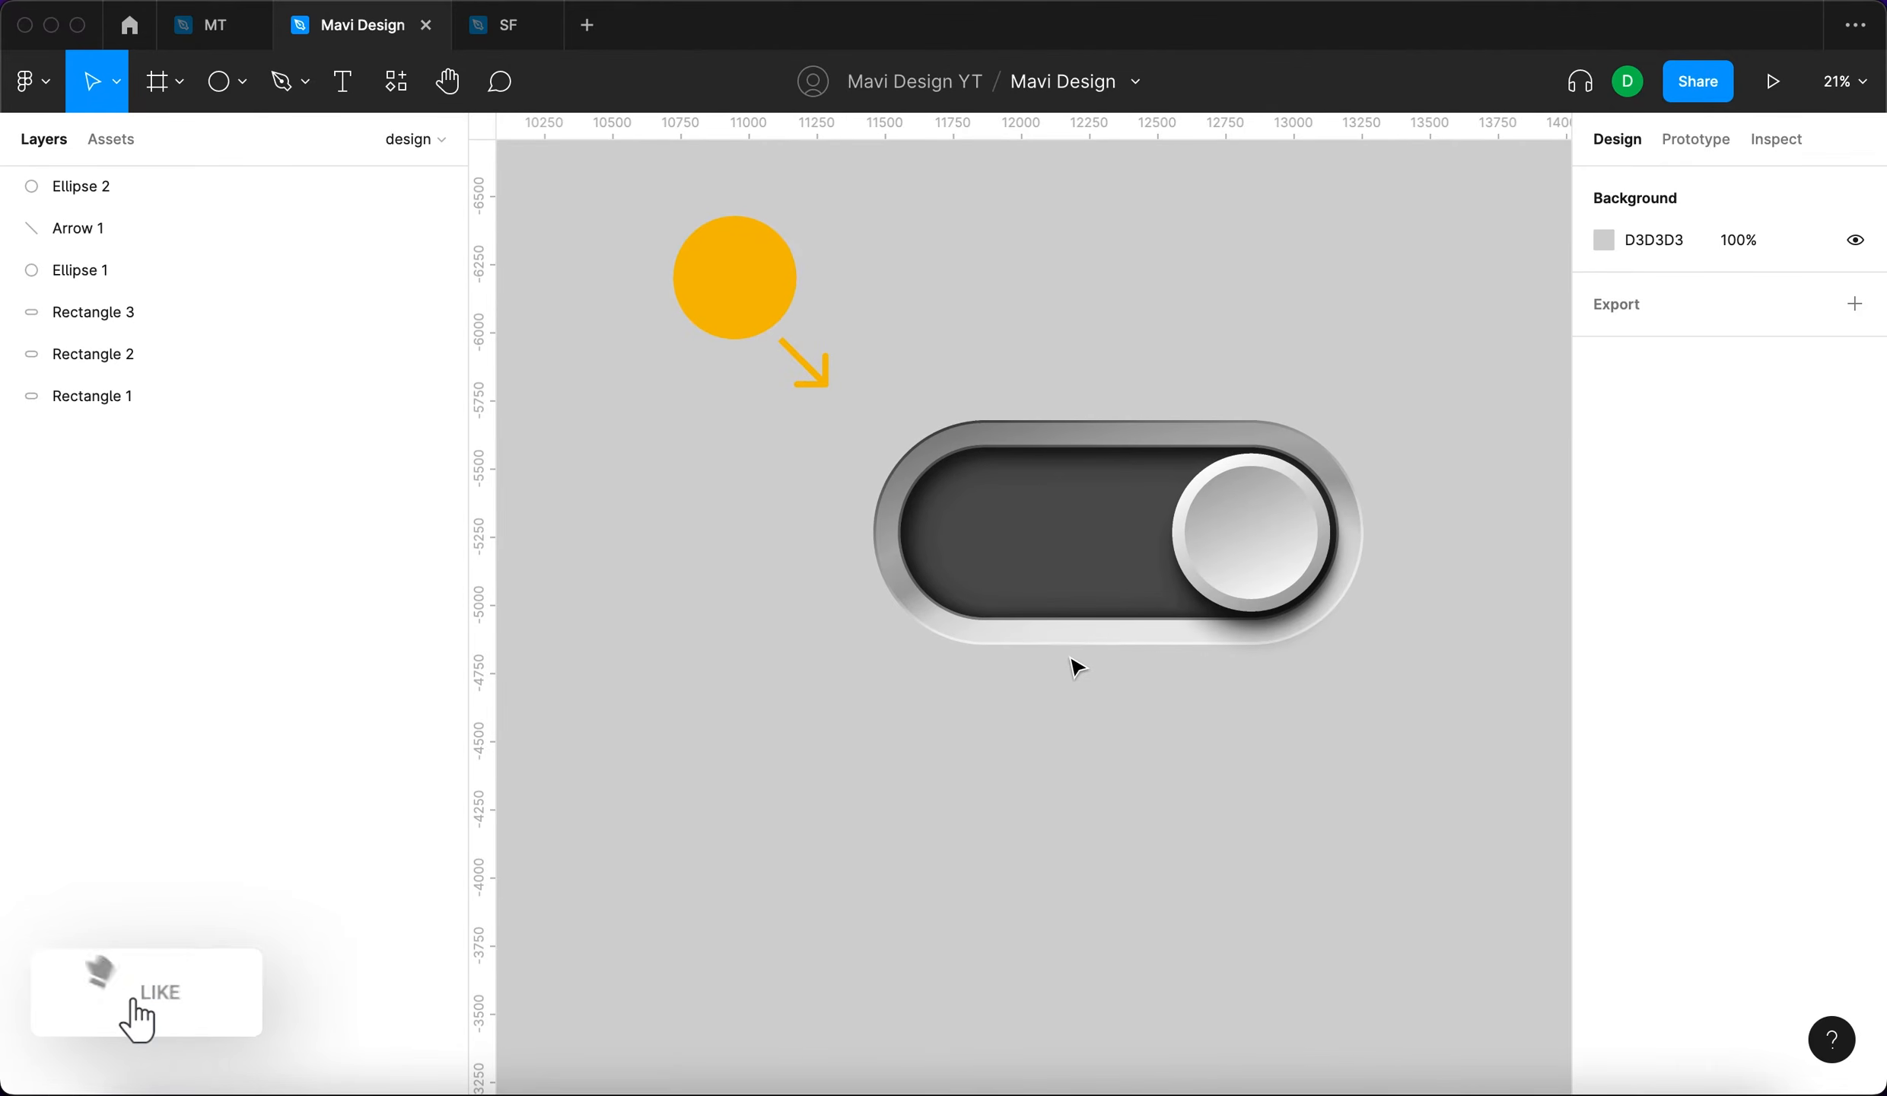
# Add the text OFF inside the dark recess, to the left of the knob.
pyautogui.press('t')
pyautogui.click(1017, 530)
pyautogui.write('of')
pyautogui.press('Escape')
pyautogui.write('f')
pyautogui.press('super+a')
pyautogui.write('OFF')
pyautogui.press('Escape')
# Scale the OFF text to a font size of about 233 within the recess and set its weight to Heavy.
pyautogui.press('k')
pyautogui.scroll(4, 926, 543)
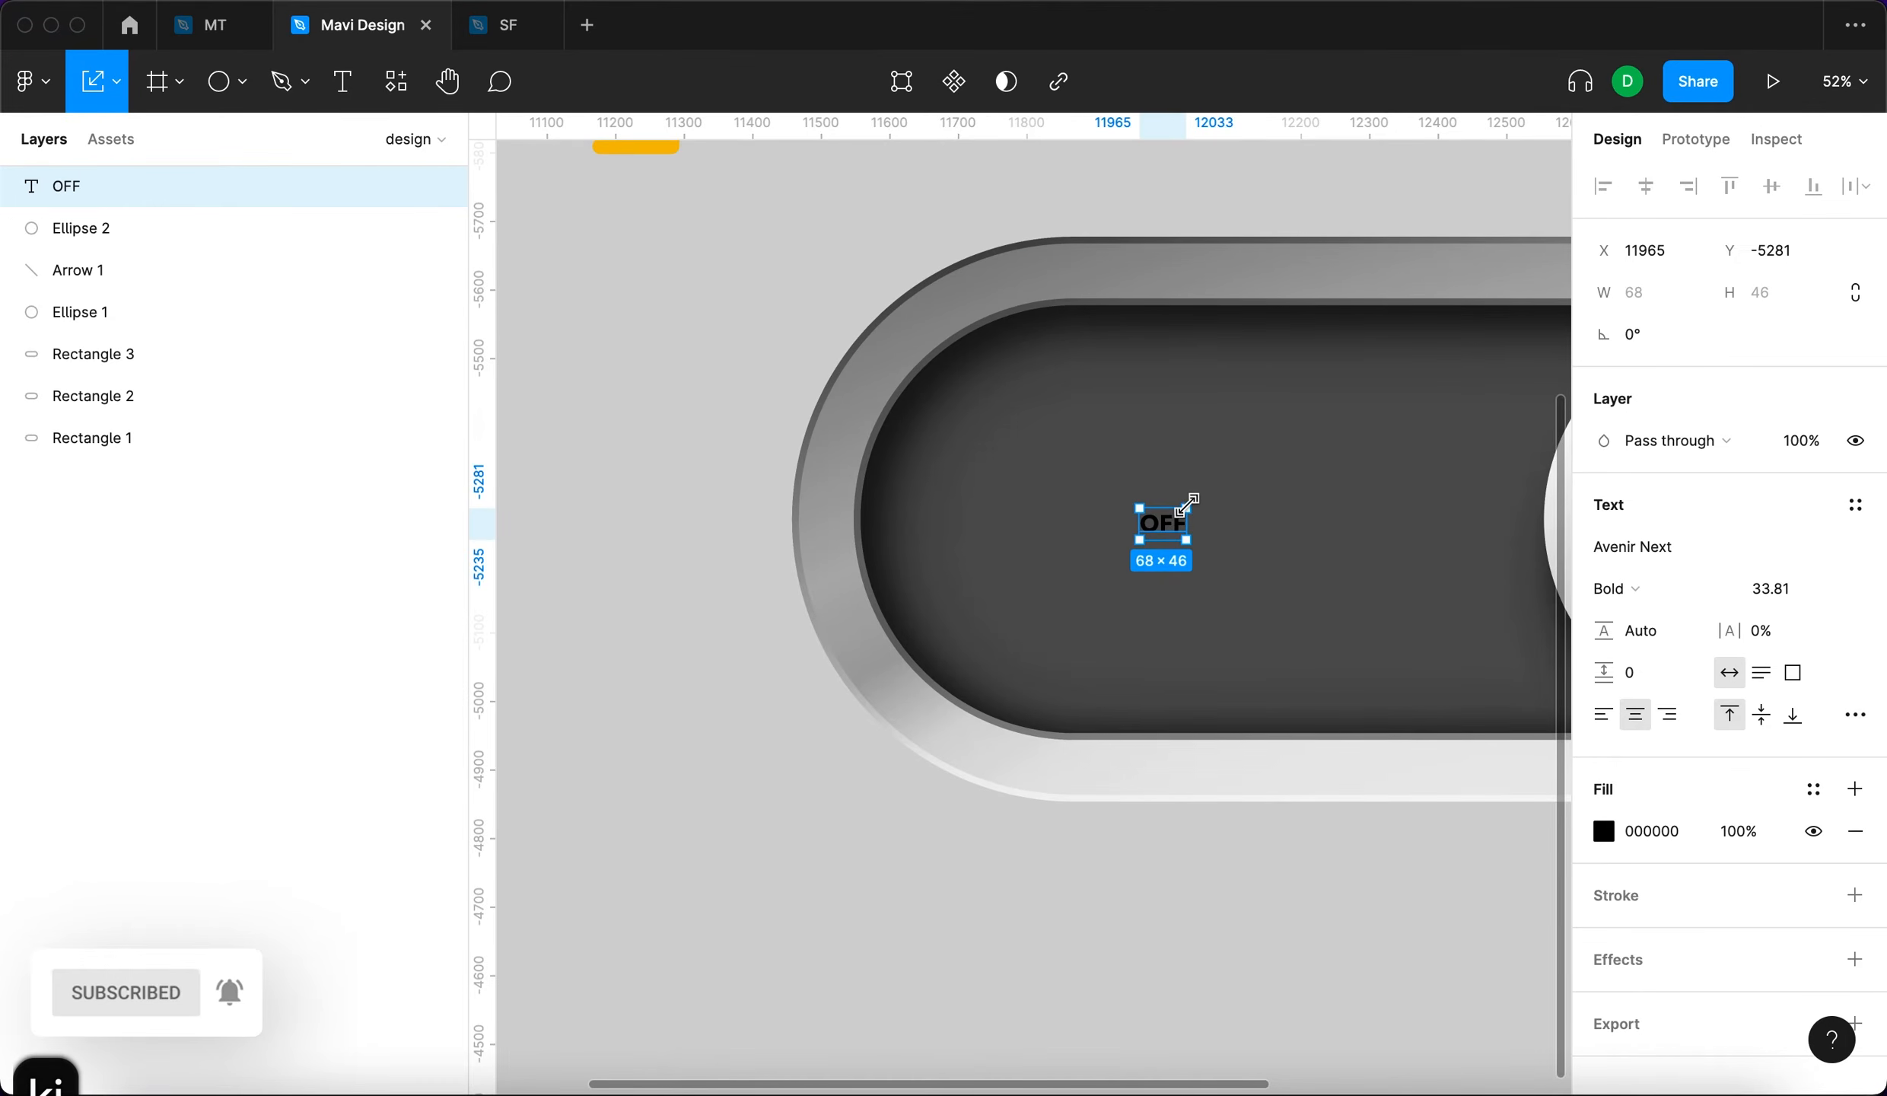
pyautogui.moveTo(1193, 493); pyautogui.dragTo(1377, 375)
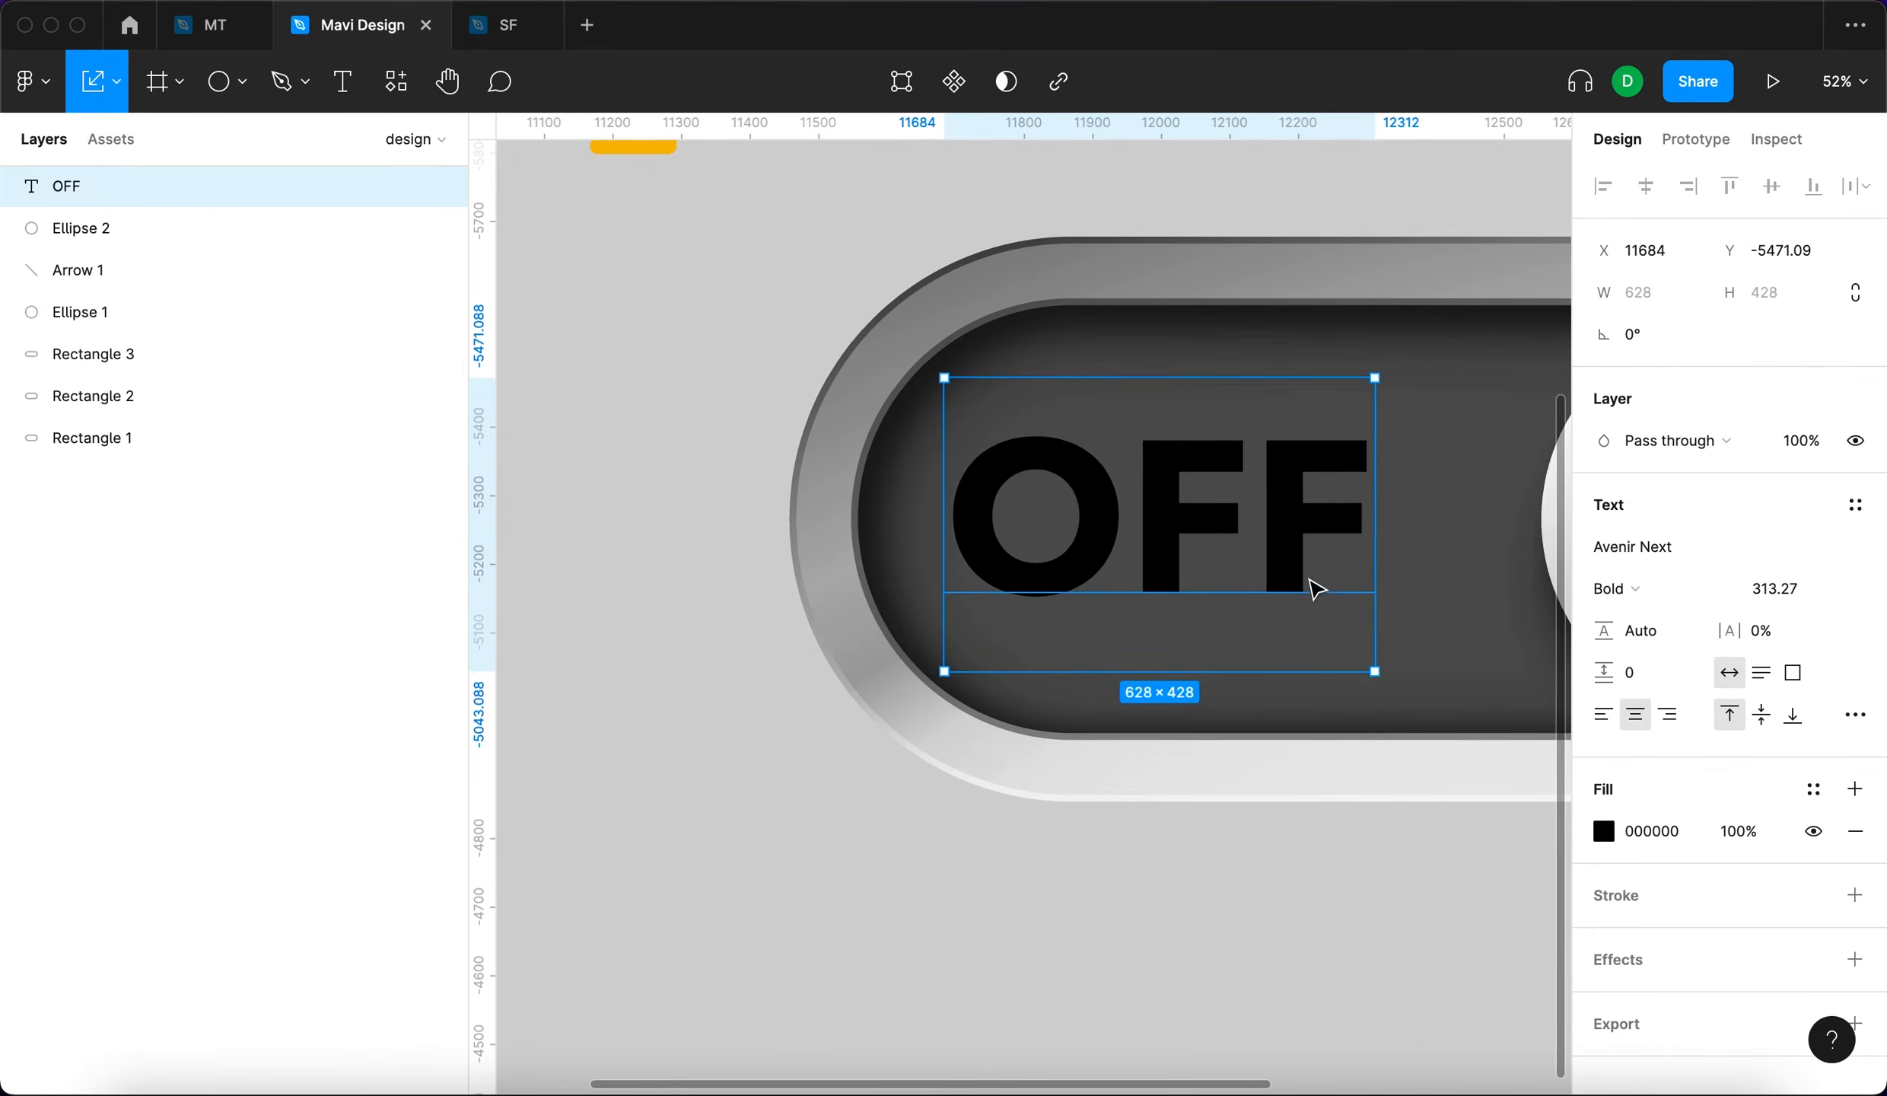
pyautogui.hscroll(4, 1446, 578)
pyautogui.click(1663, 588)
pyautogui.click(1668, 620)
pyautogui.click(901, 541)
pyautogui.moveTo(902, 542); pyautogui.dragTo(931, 557)
# Set the OFF text's letter spacing to 11% and its black fill's opacity to 40%.
pyautogui.click(1762, 630)
pyautogui.press('Up')
pyautogui.hotkey('shift', 'Up')
pyautogui.hotkey('shift', 'Up')
pyautogui.hotkey('shift', 'Down')
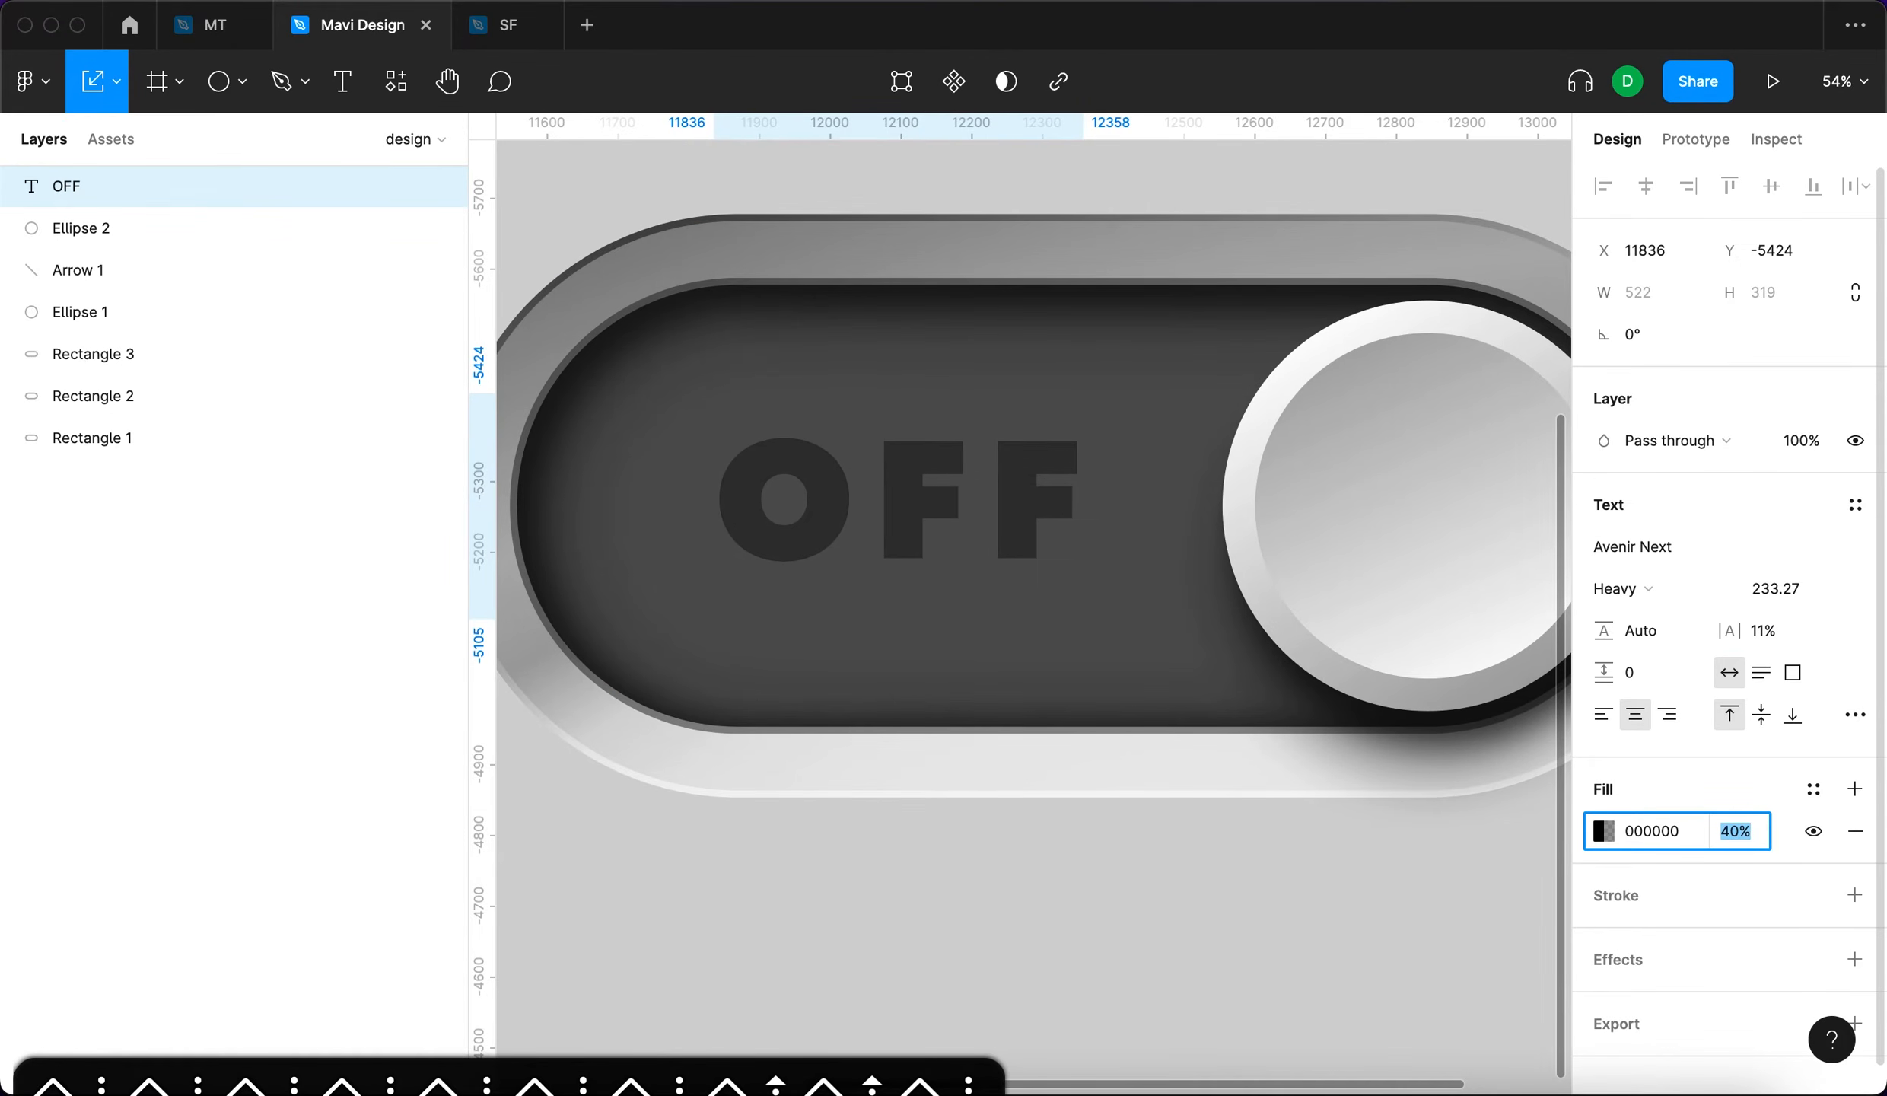
# Add a black inner shadow to the OFF text with an X offset of 10 and 100% opacity.
pyautogui.click(1854, 958)
pyautogui.click(1682, 929)
pyautogui.click(1651, 894)
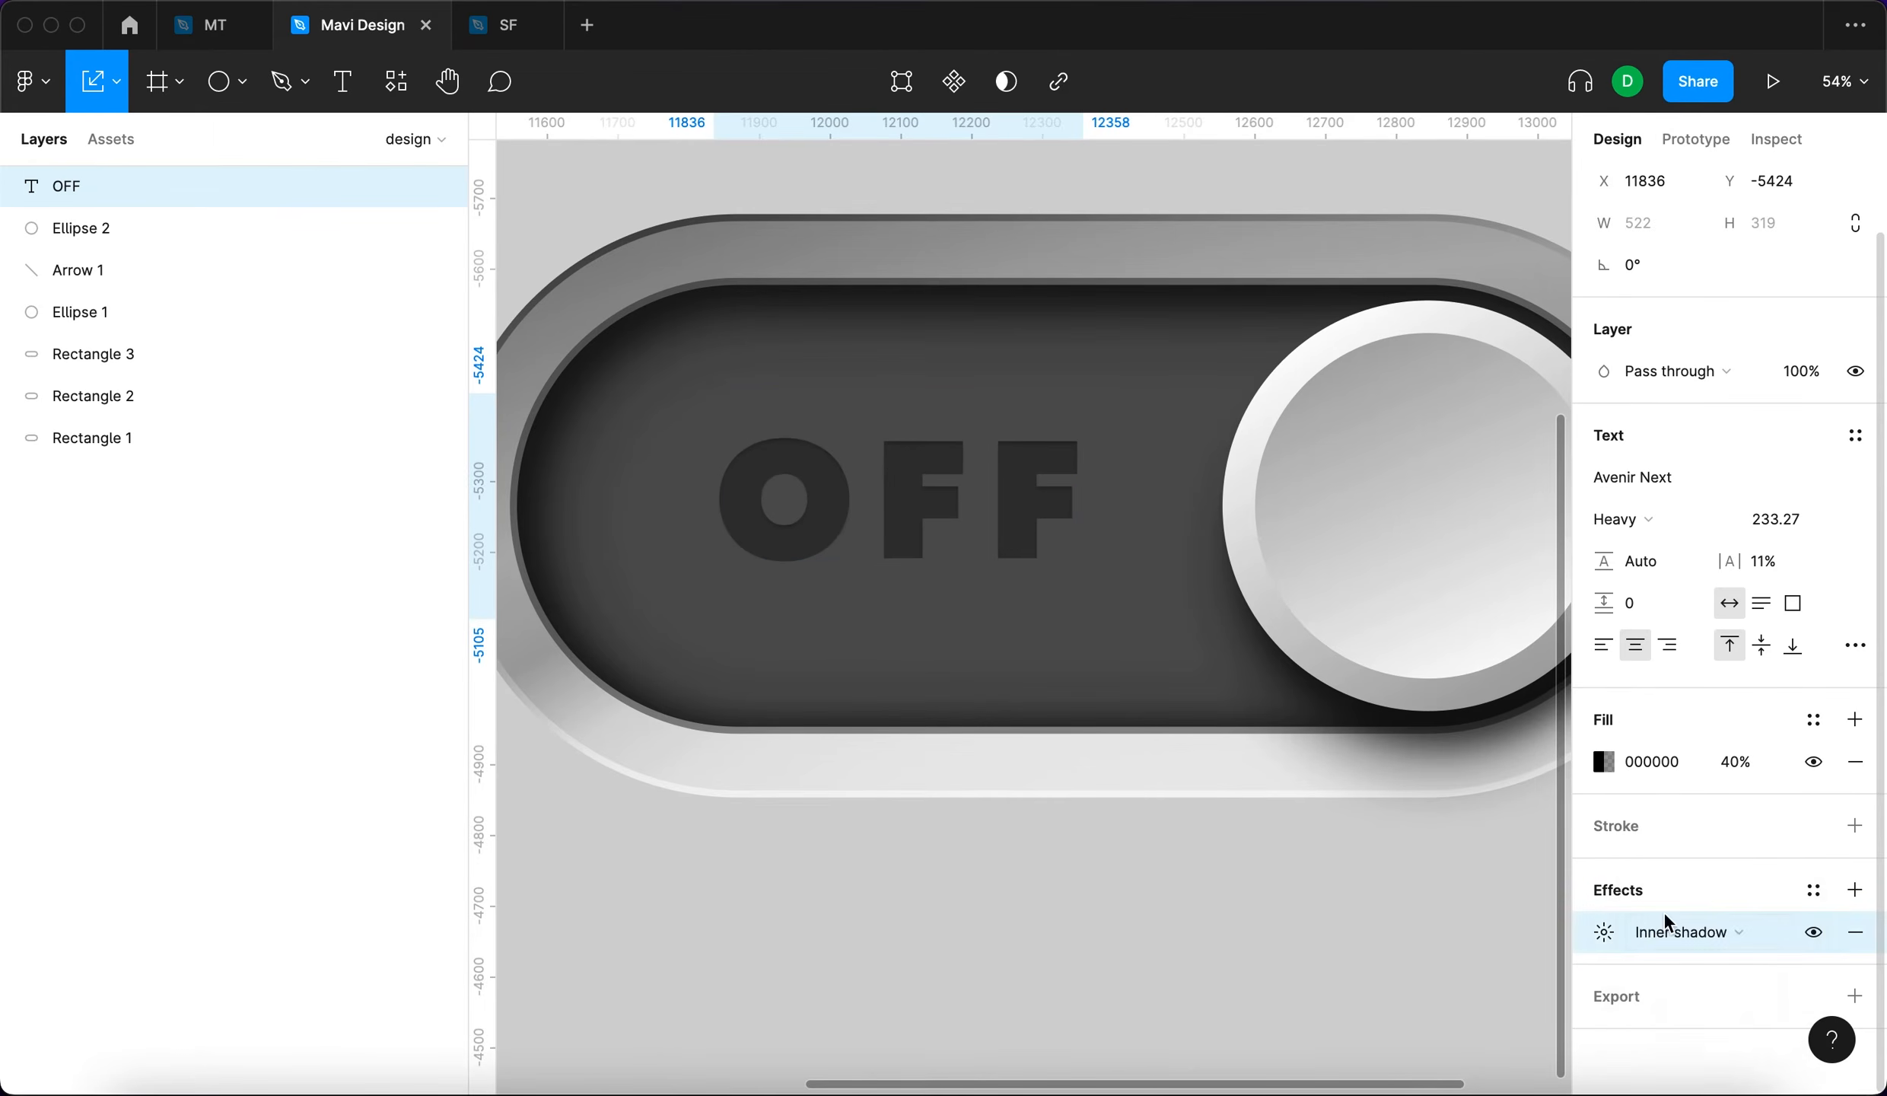
pyautogui.click(1607, 934)
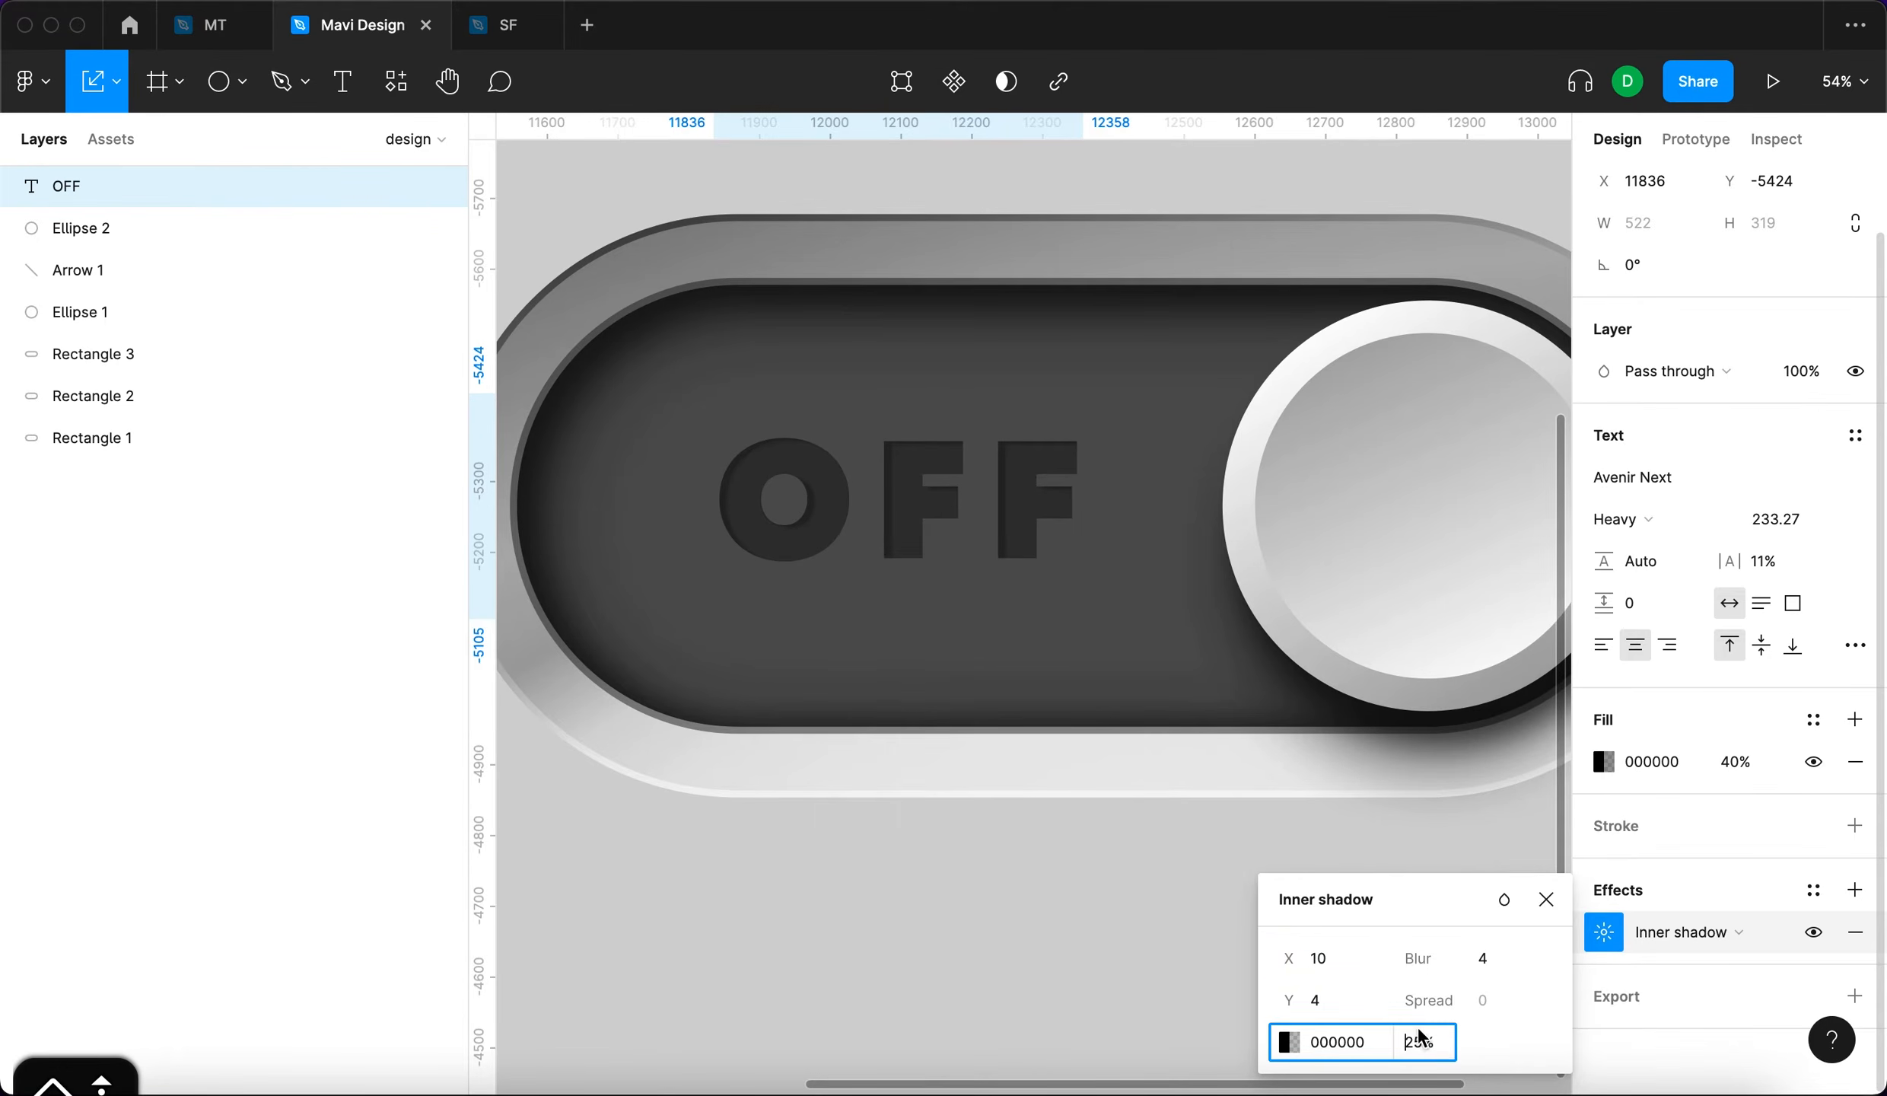
pyautogui.hotkey('shift', 'Up')
pyautogui.hotkey('shift', 'Up')
pyautogui.hotkey('shift', 'Up')
pyautogui.hotkey('shift', 'Up')
pyautogui.hotkey('shift', 'Up')
pyautogui.hotkey('shift', 'Up')
pyautogui.hotkey('shift', 'Up')
pyautogui.hotkey('shift', 'Up')
pyautogui.scroll(5, 971, 570)
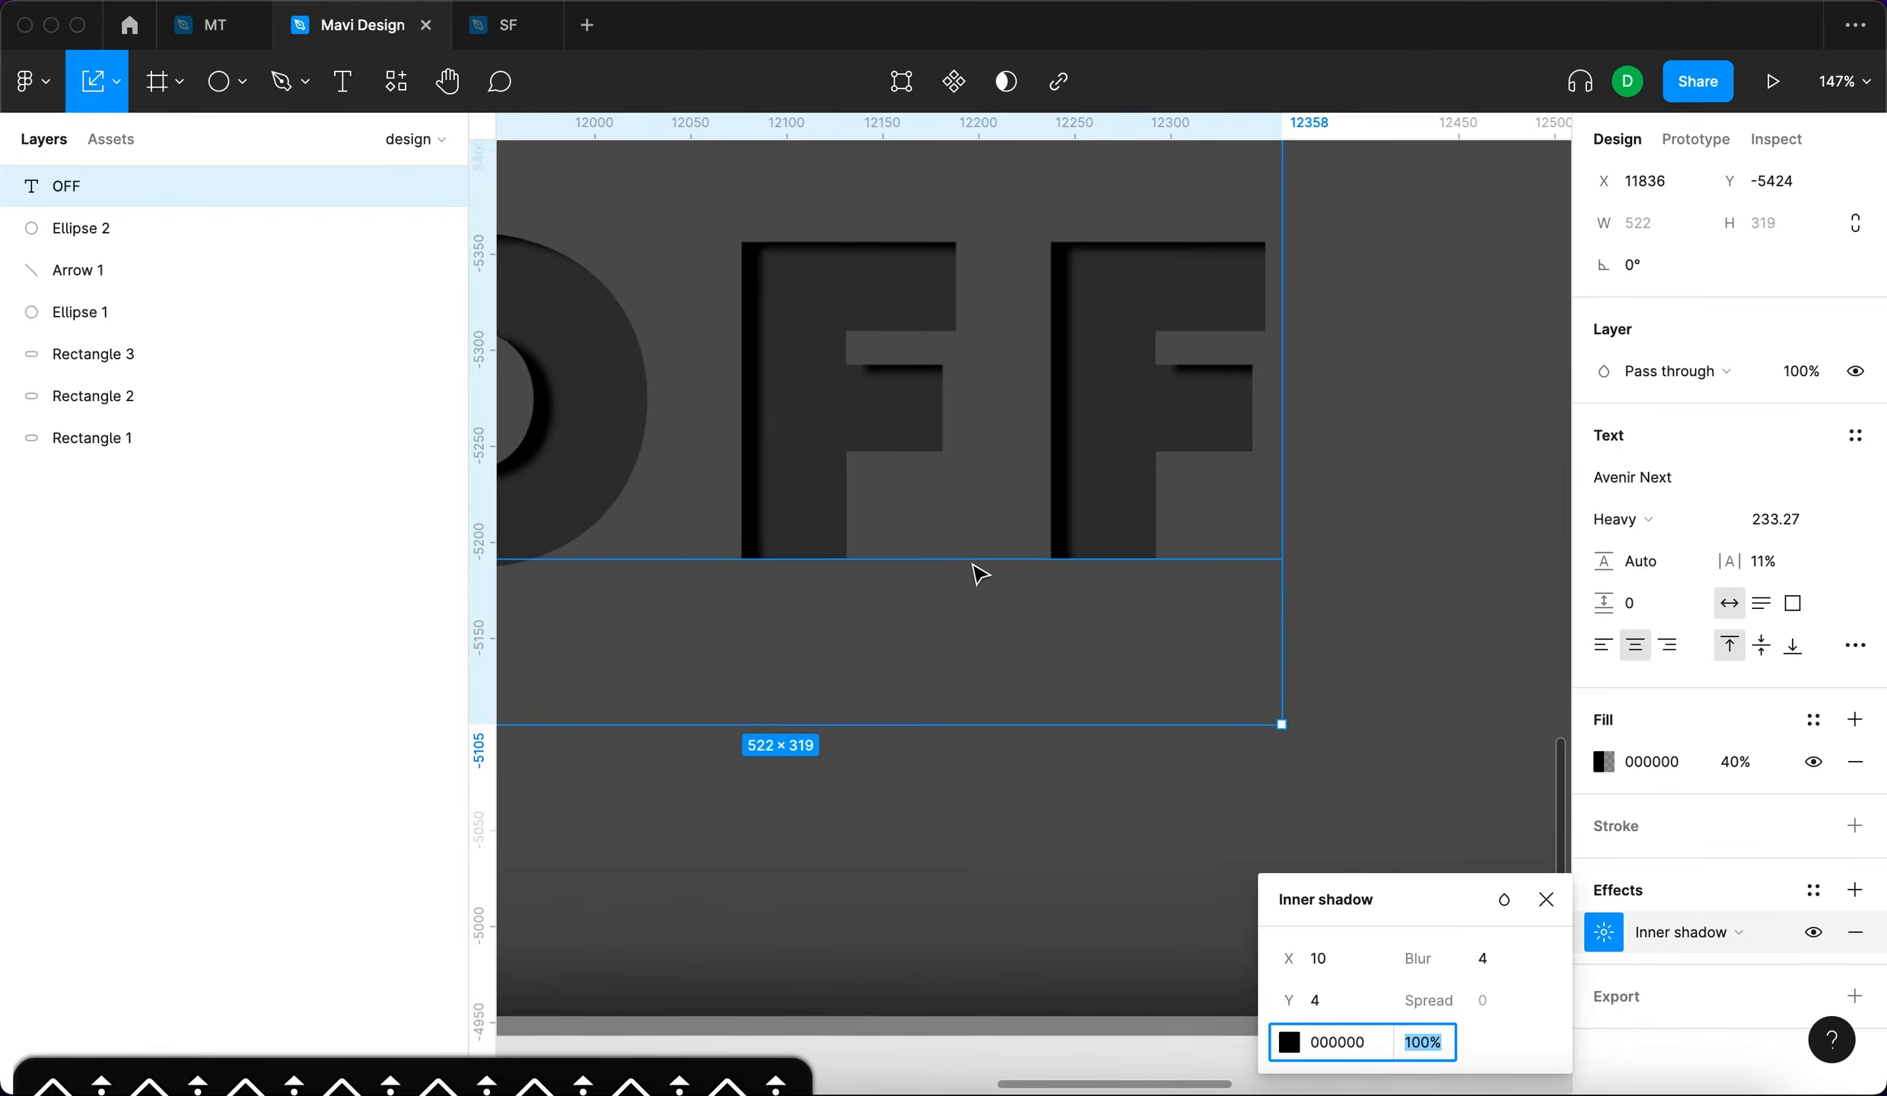
pyautogui.scroll(2, 974, 575)
# Reduce the X offset of the OFF text's inner shadow to 6.
pyautogui.click(1332, 957)
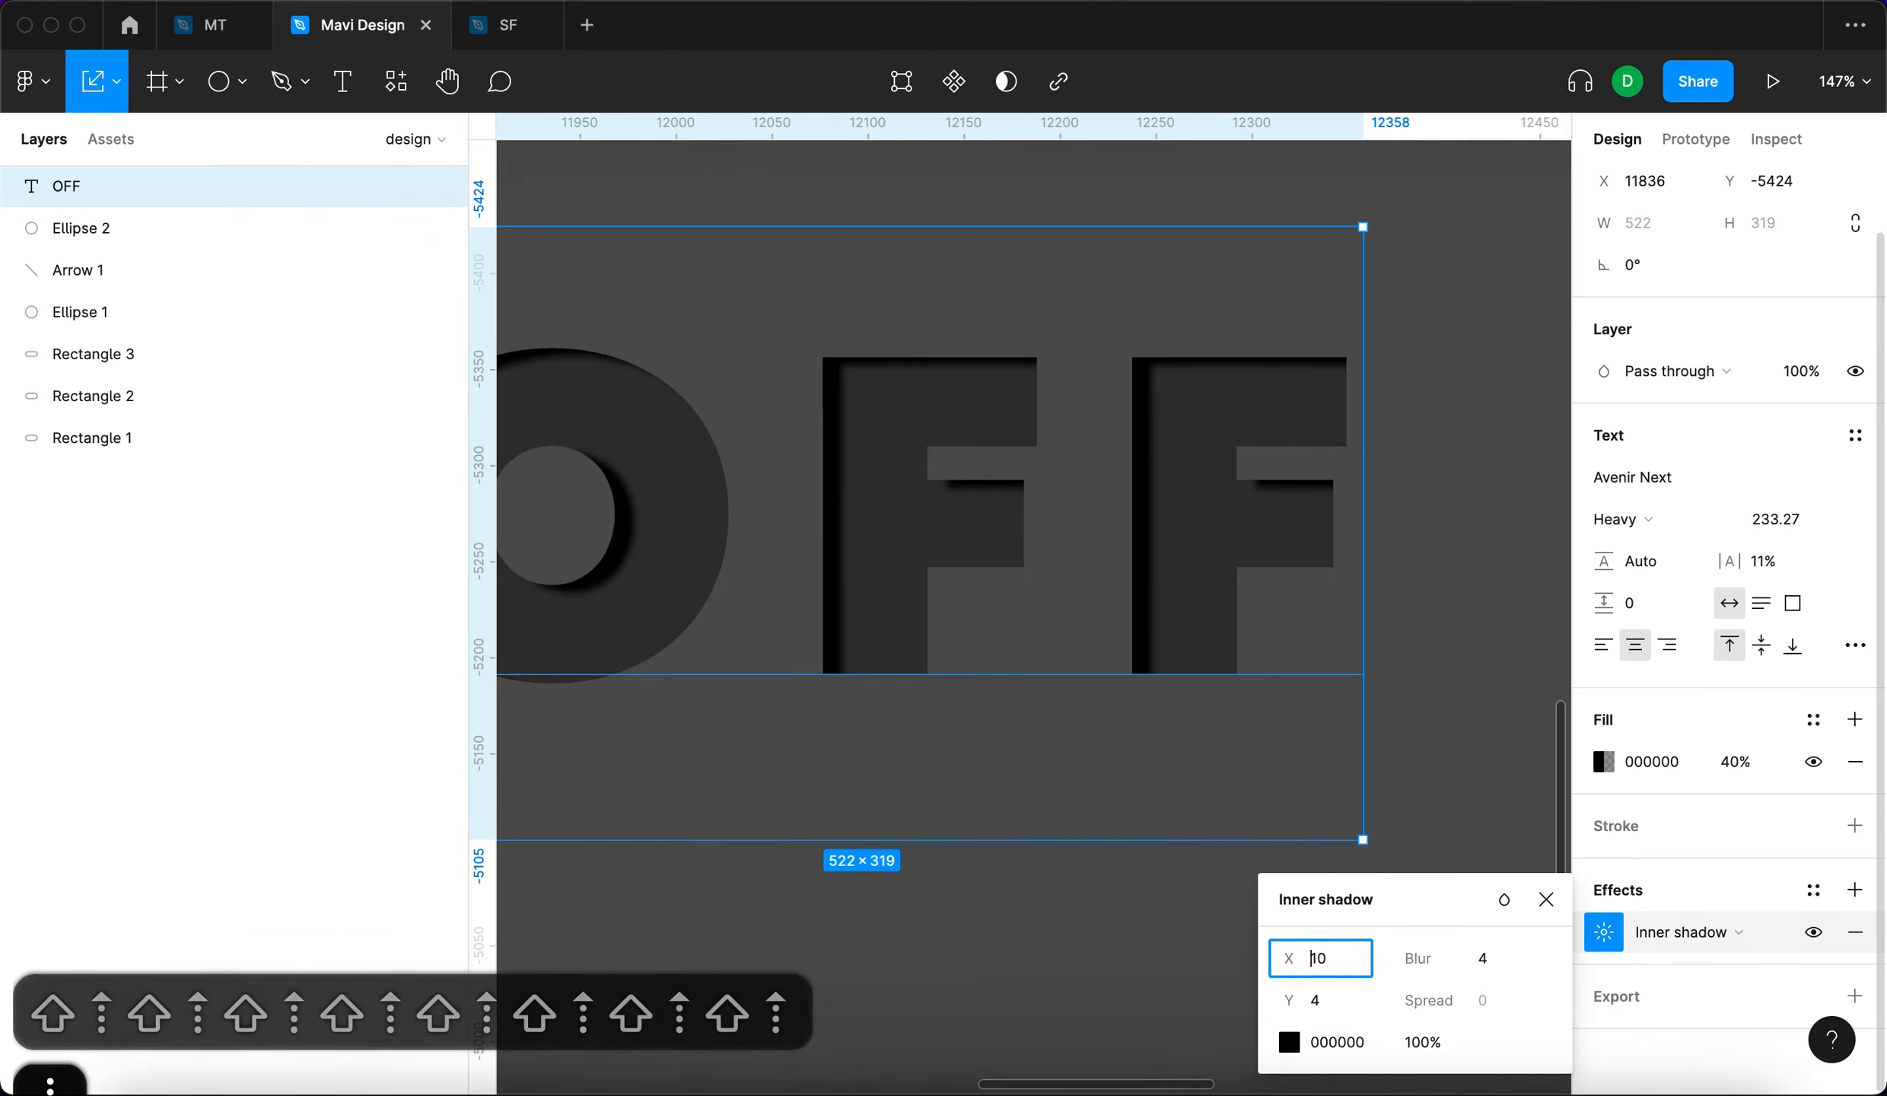
pyautogui.press('Down')
pyautogui.press('Down')
pyautogui.press('Down')
pyautogui.press('Down')
pyautogui.click(1682, 1063)
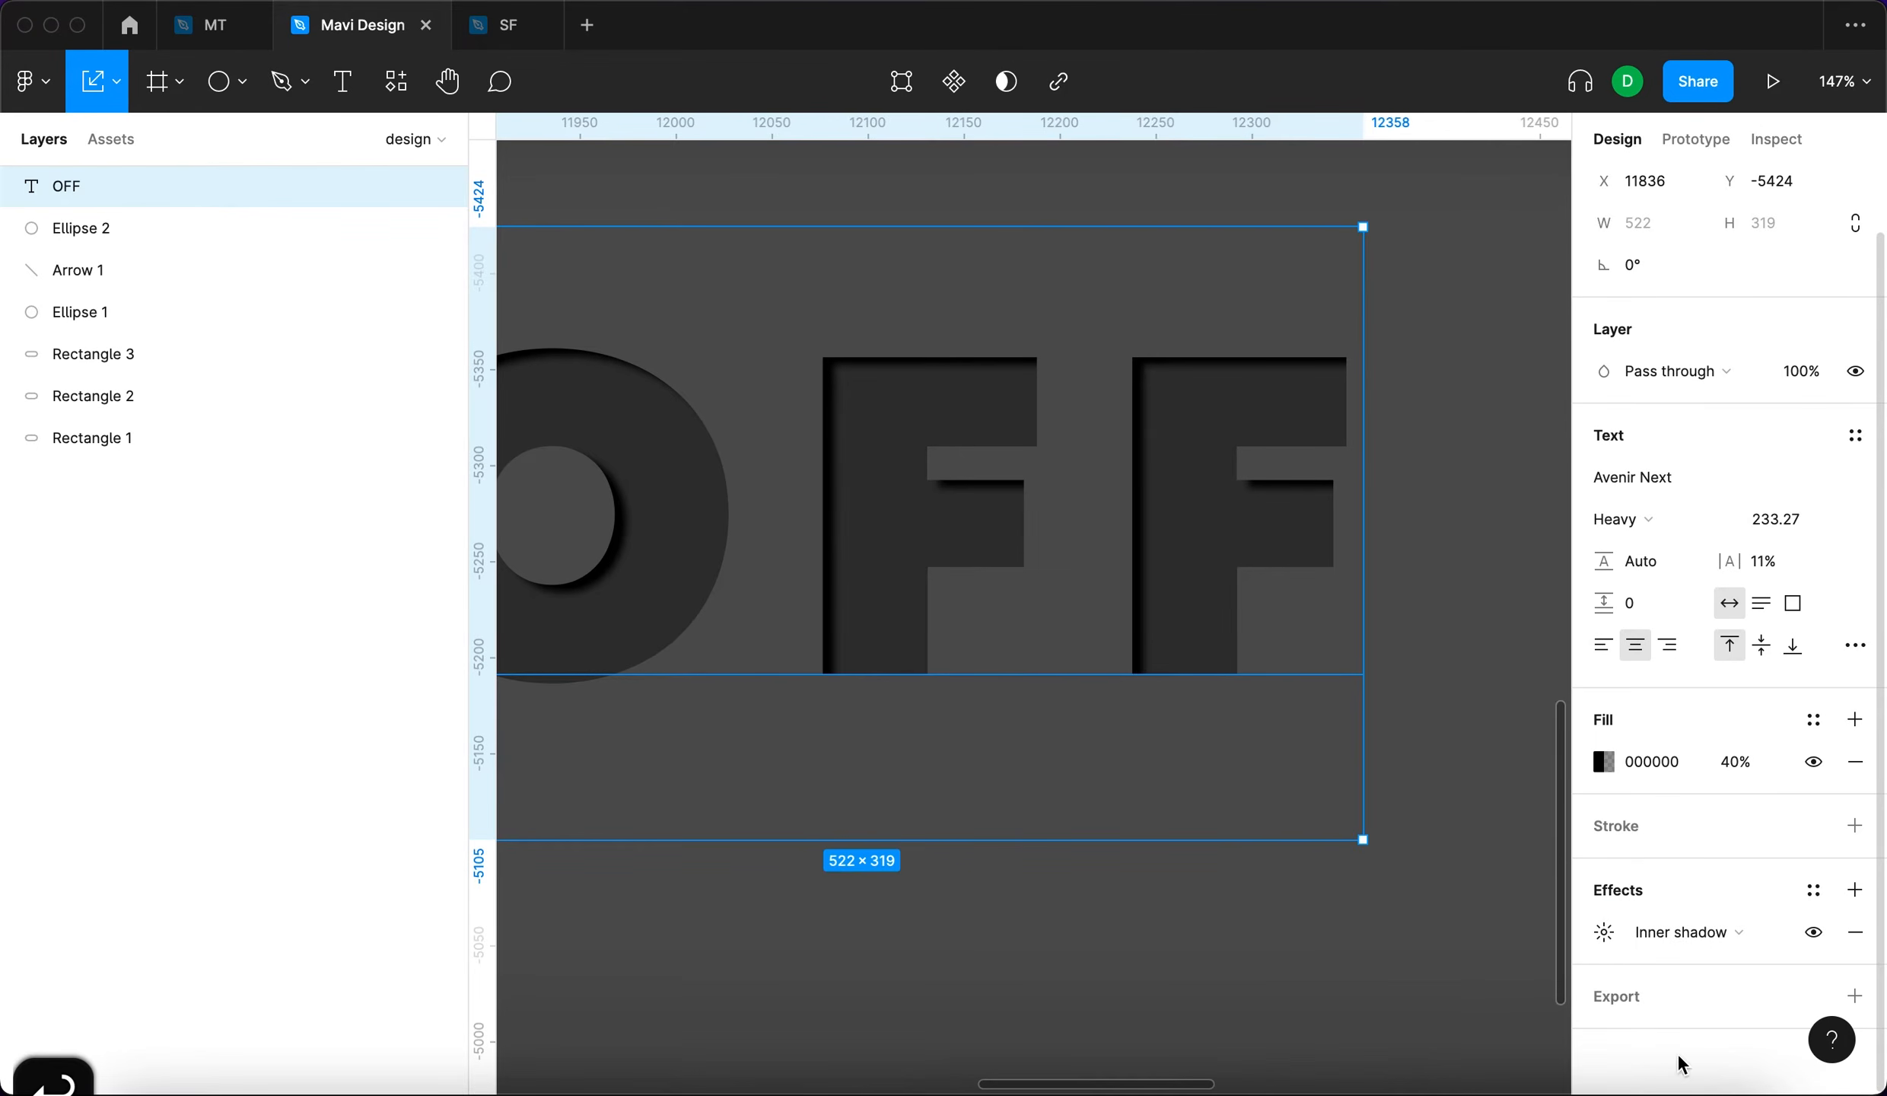
# Duplicate the OFF text's inner shadow and make the copy white FFFFFF with X and Y offsets of -4.
pyautogui.click(1578, 945)
pyautogui.press('super+d')
pyautogui.click(1602, 932)
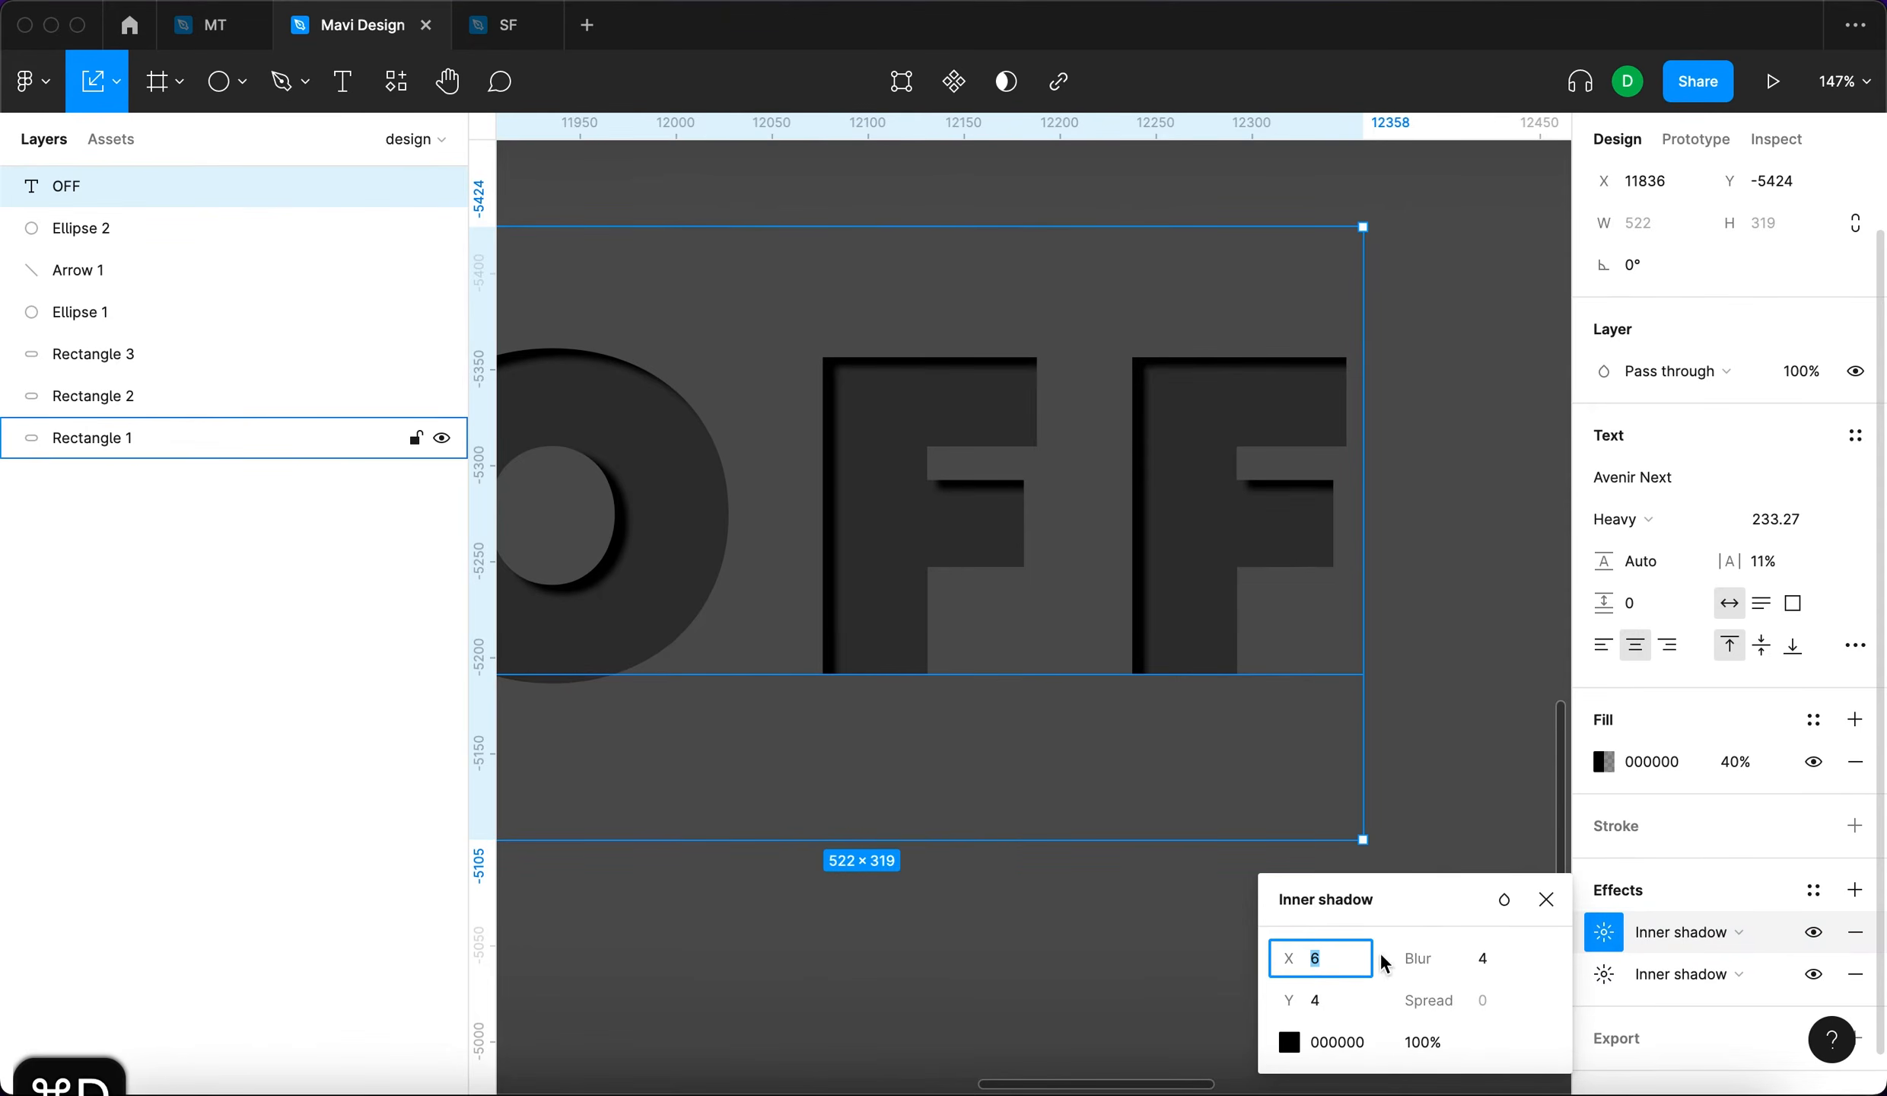
pyautogui.press('Down')
pyautogui.press('Up')
pyautogui.press('Down')
pyautogui.press('Down')
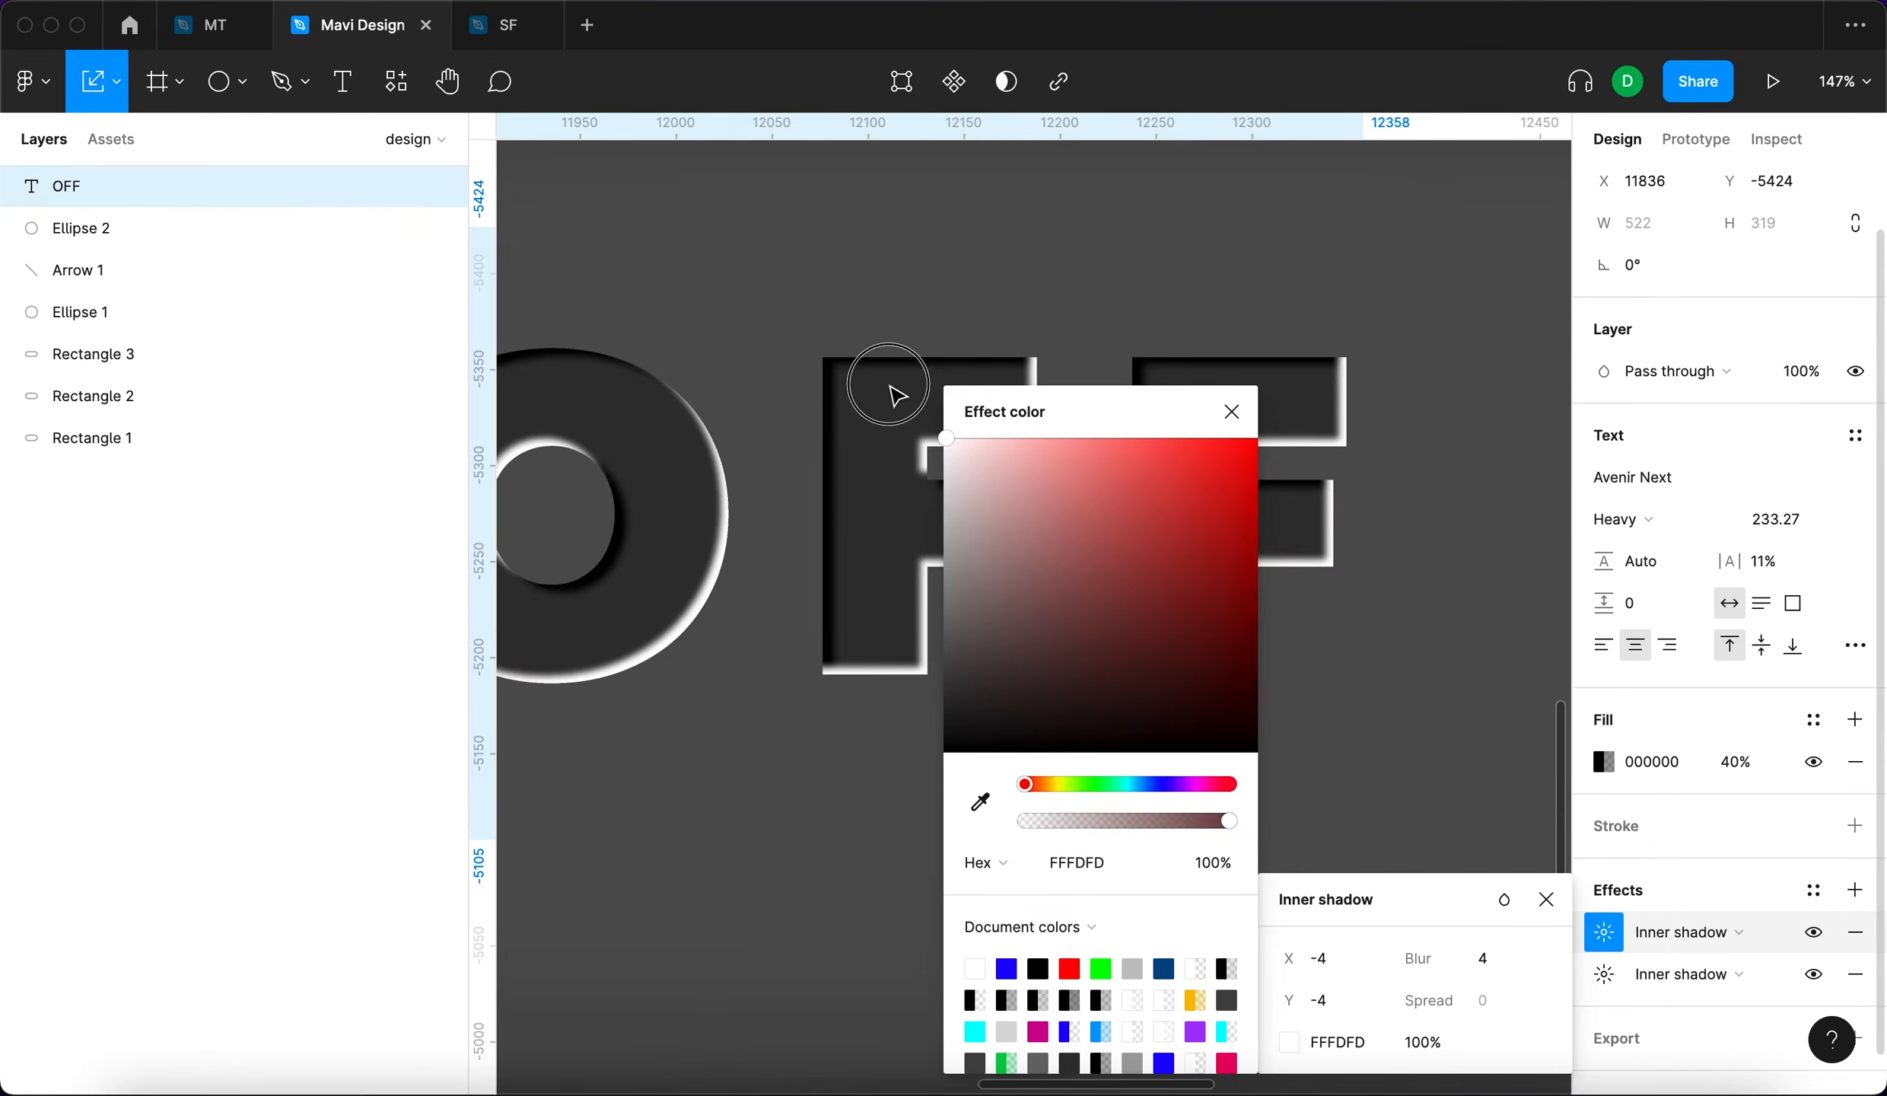
pyautogui.click(1230, 409)
pyautogui.hscroll(-5, 1105, 506)
pyautogui.scroll(1, 1126, 517)
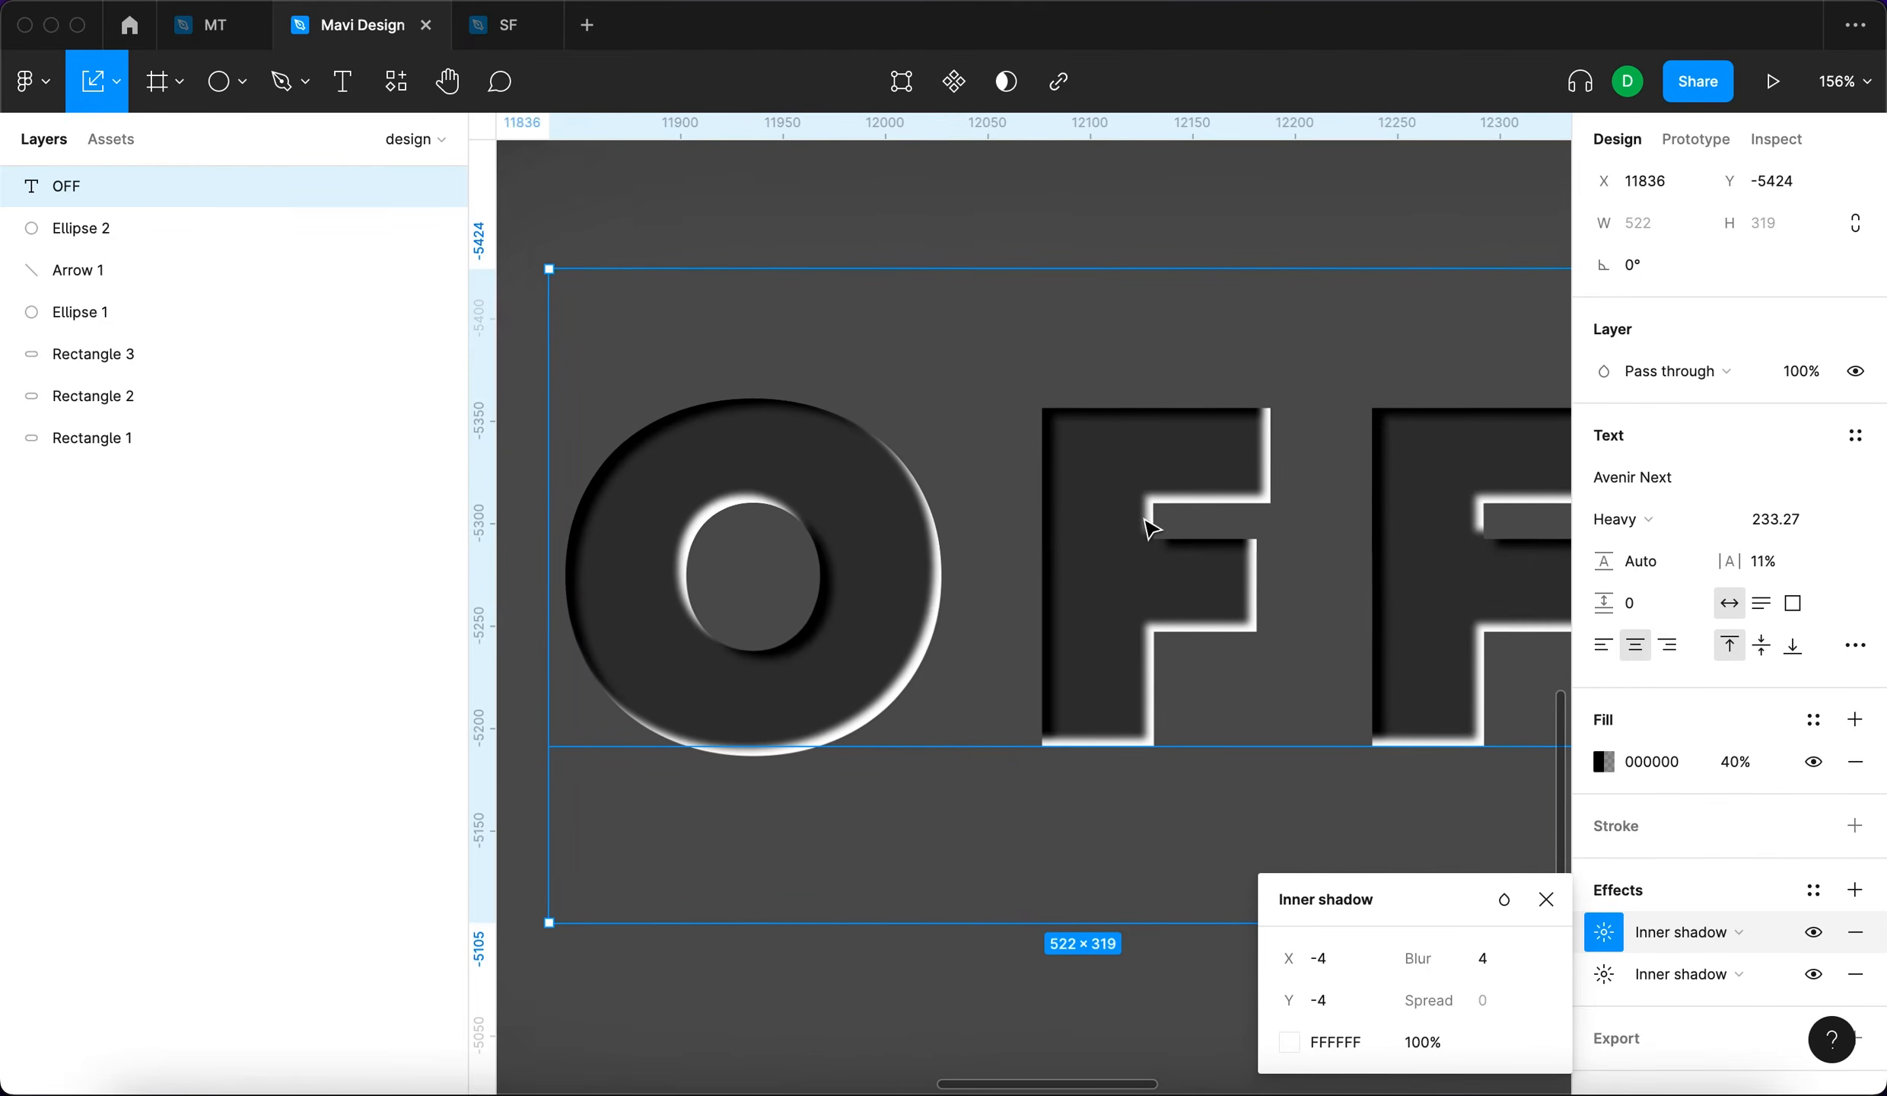
# Set the OFF text's white inner shadow to 50% opacity, remove its blur, and soften the black inner shadow with more blur.
pyautogui.click(1435, 1052)
pyautogui.write('50')
pyautogui.press('Return')
pyautogui.click(1487, 962)
pyautogui.press('Down')
pyautogui.press('Down')
pyautogui.press('Down')
pyautogui.press('Down')
pyautogui.press('Down')
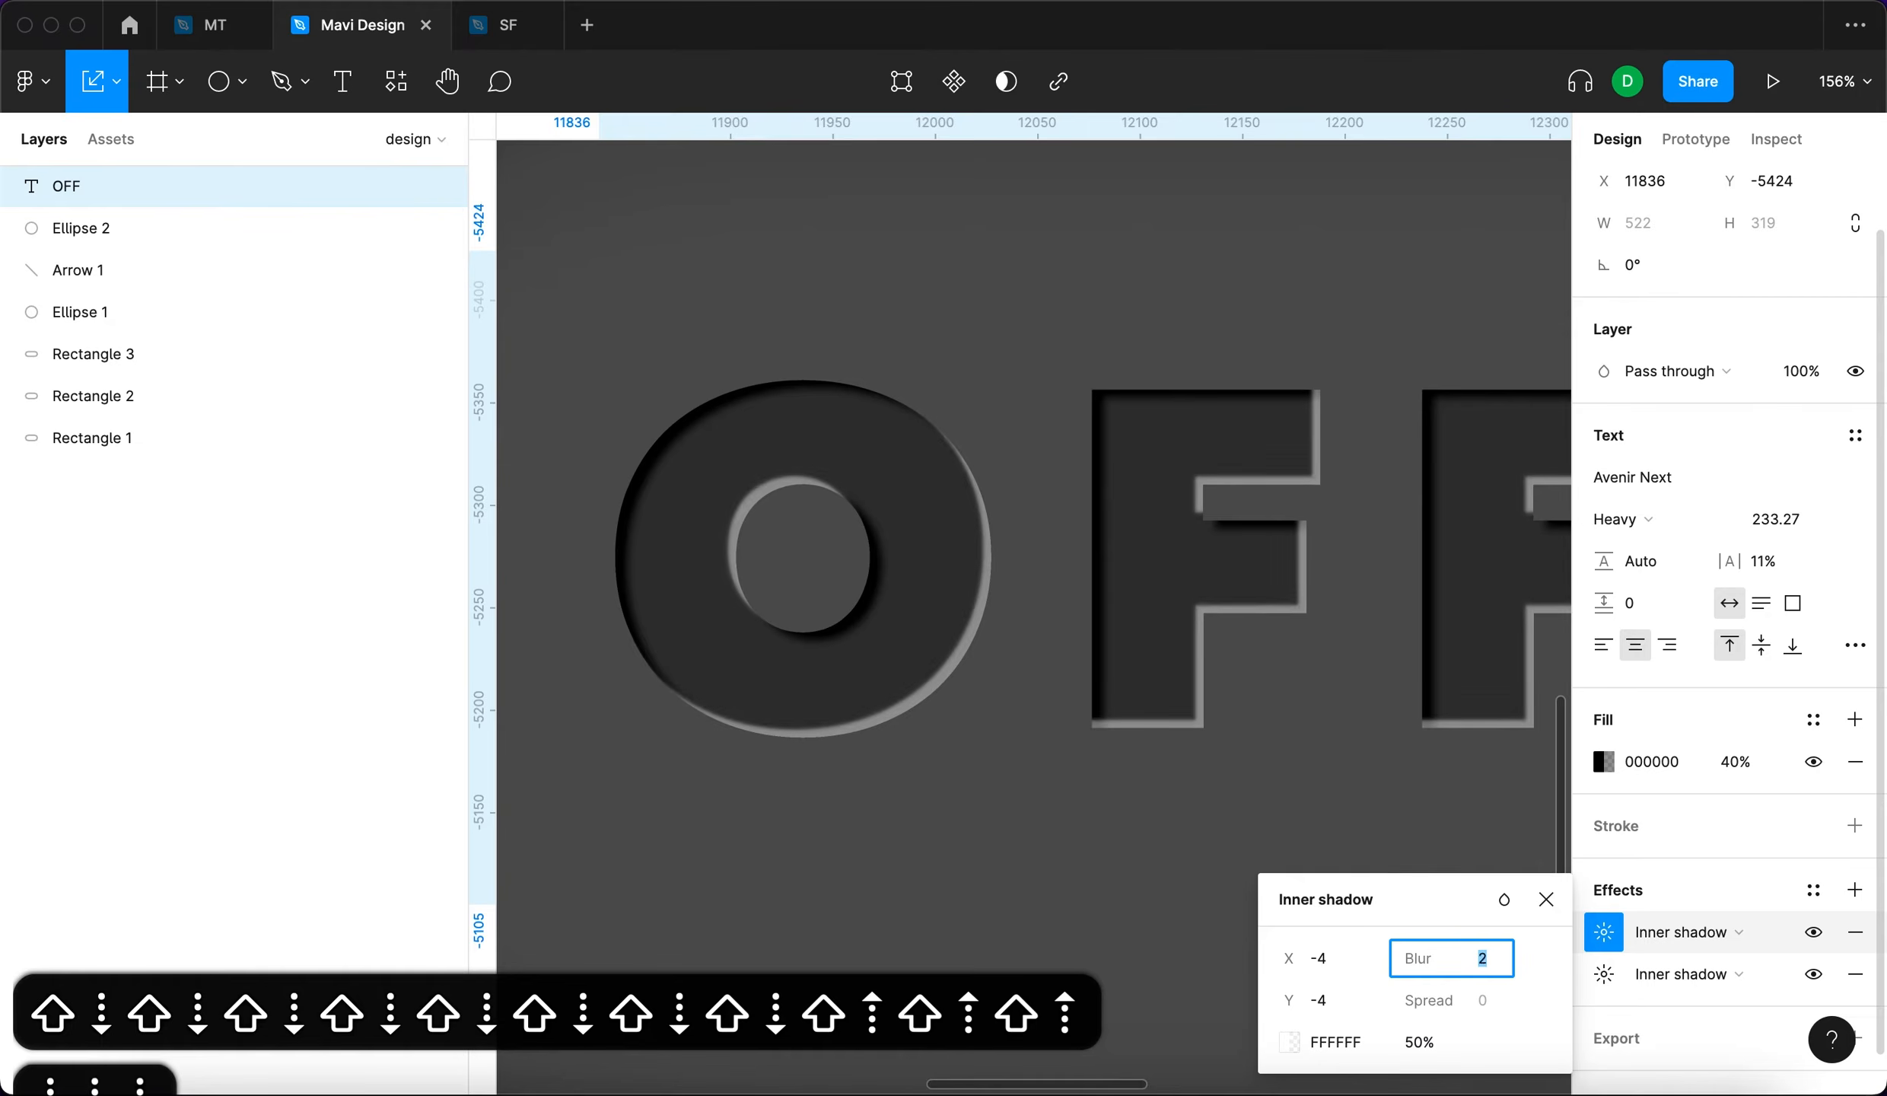
pyautogui.press('Up')
pyautogui.press('Up')
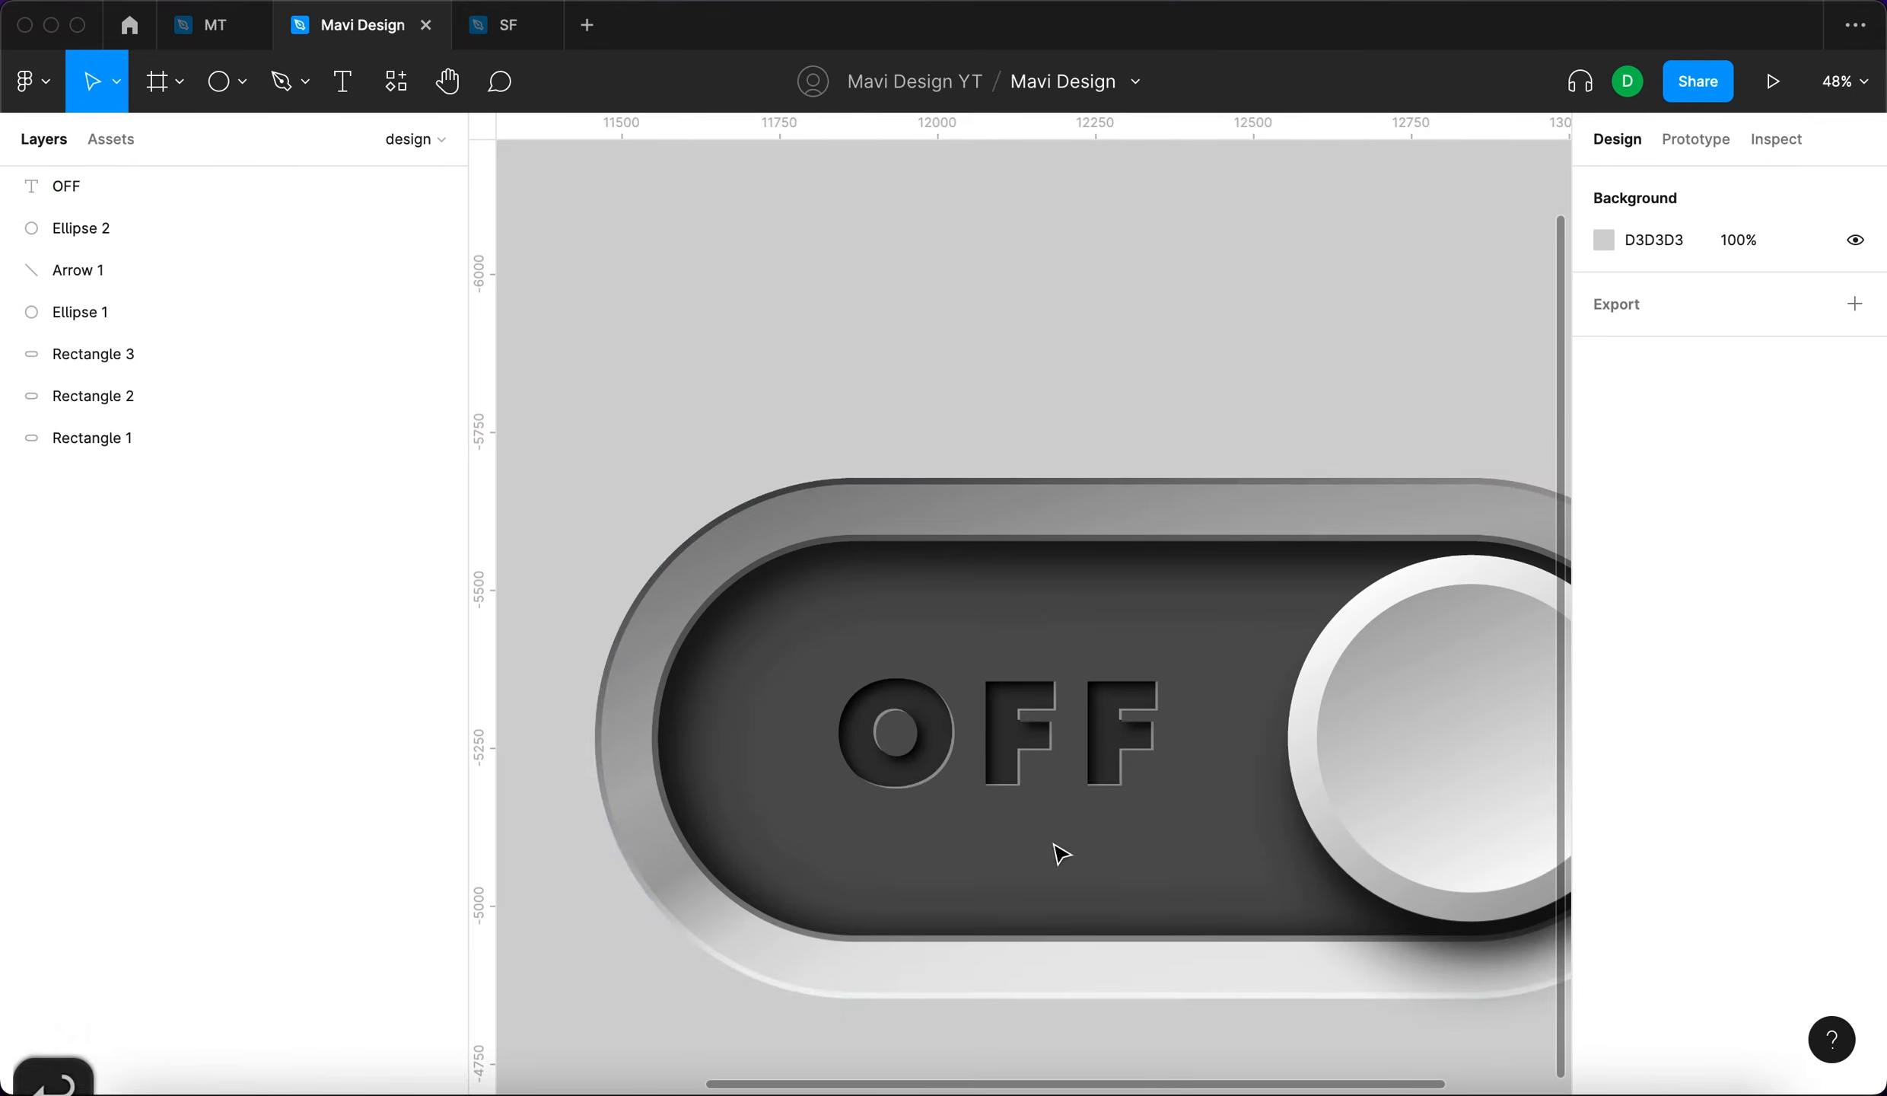
# Examine the engraved edges of the OFF letters at different zoom levels, toggling one inner shadow off and back on.
pyautogui.click(1031, 758)
pyautogui.scroll(5, 1105, 567)
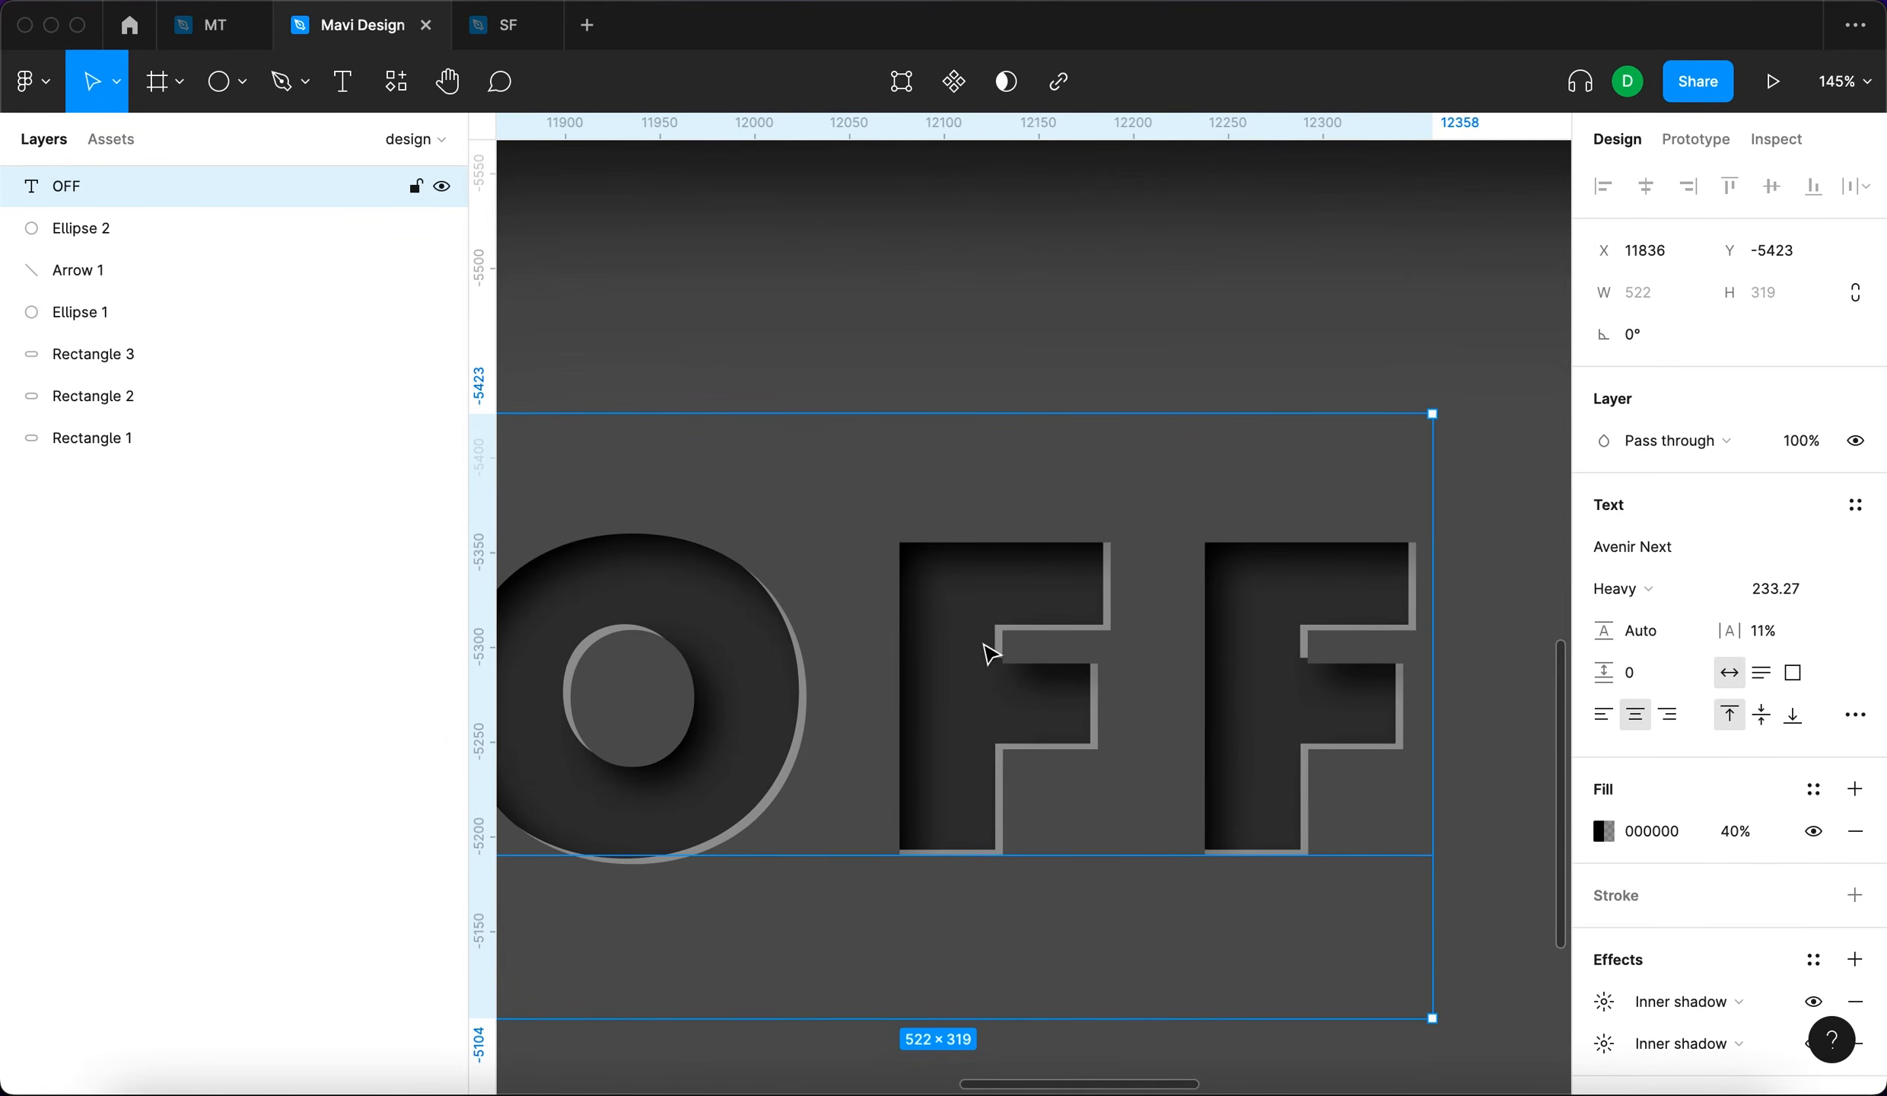
pyautogui.scroll(5, 986, 652)
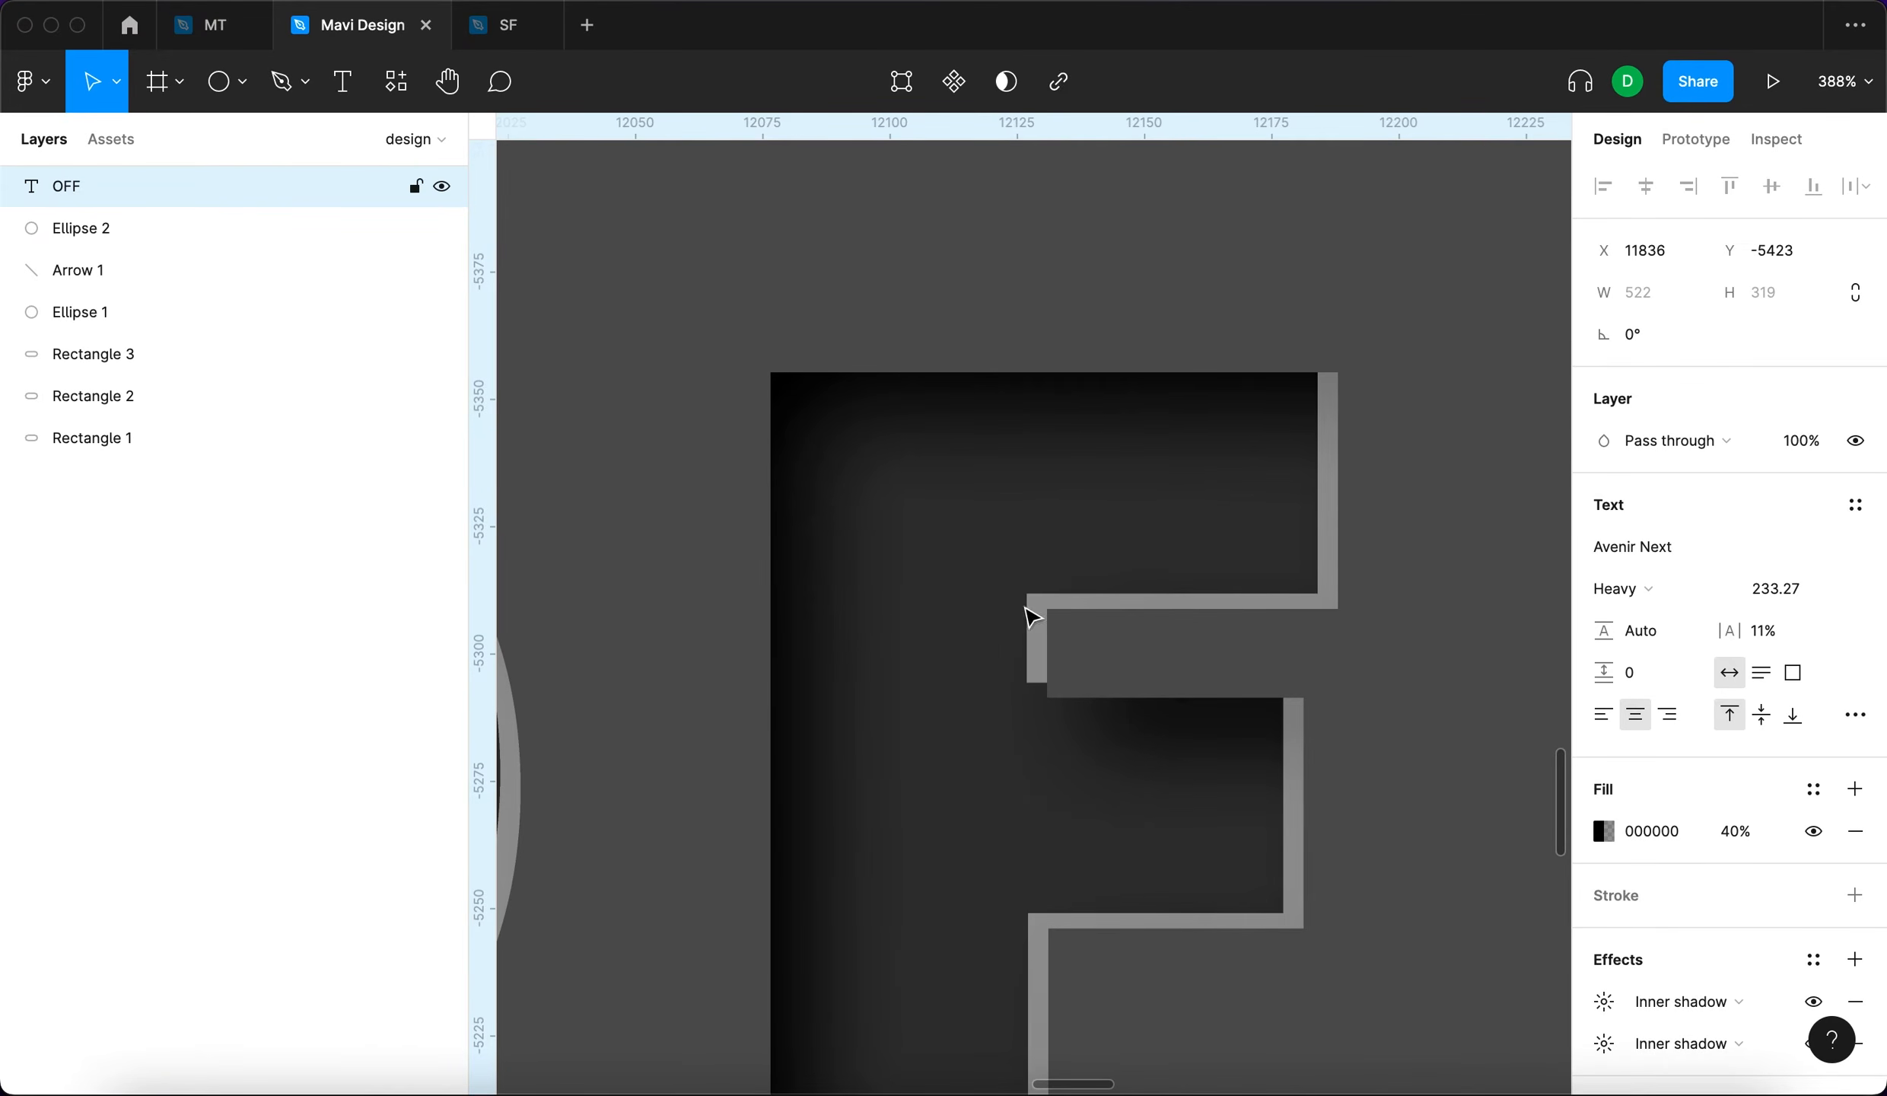
pyautogui.scroll(-10, 1234, 615)
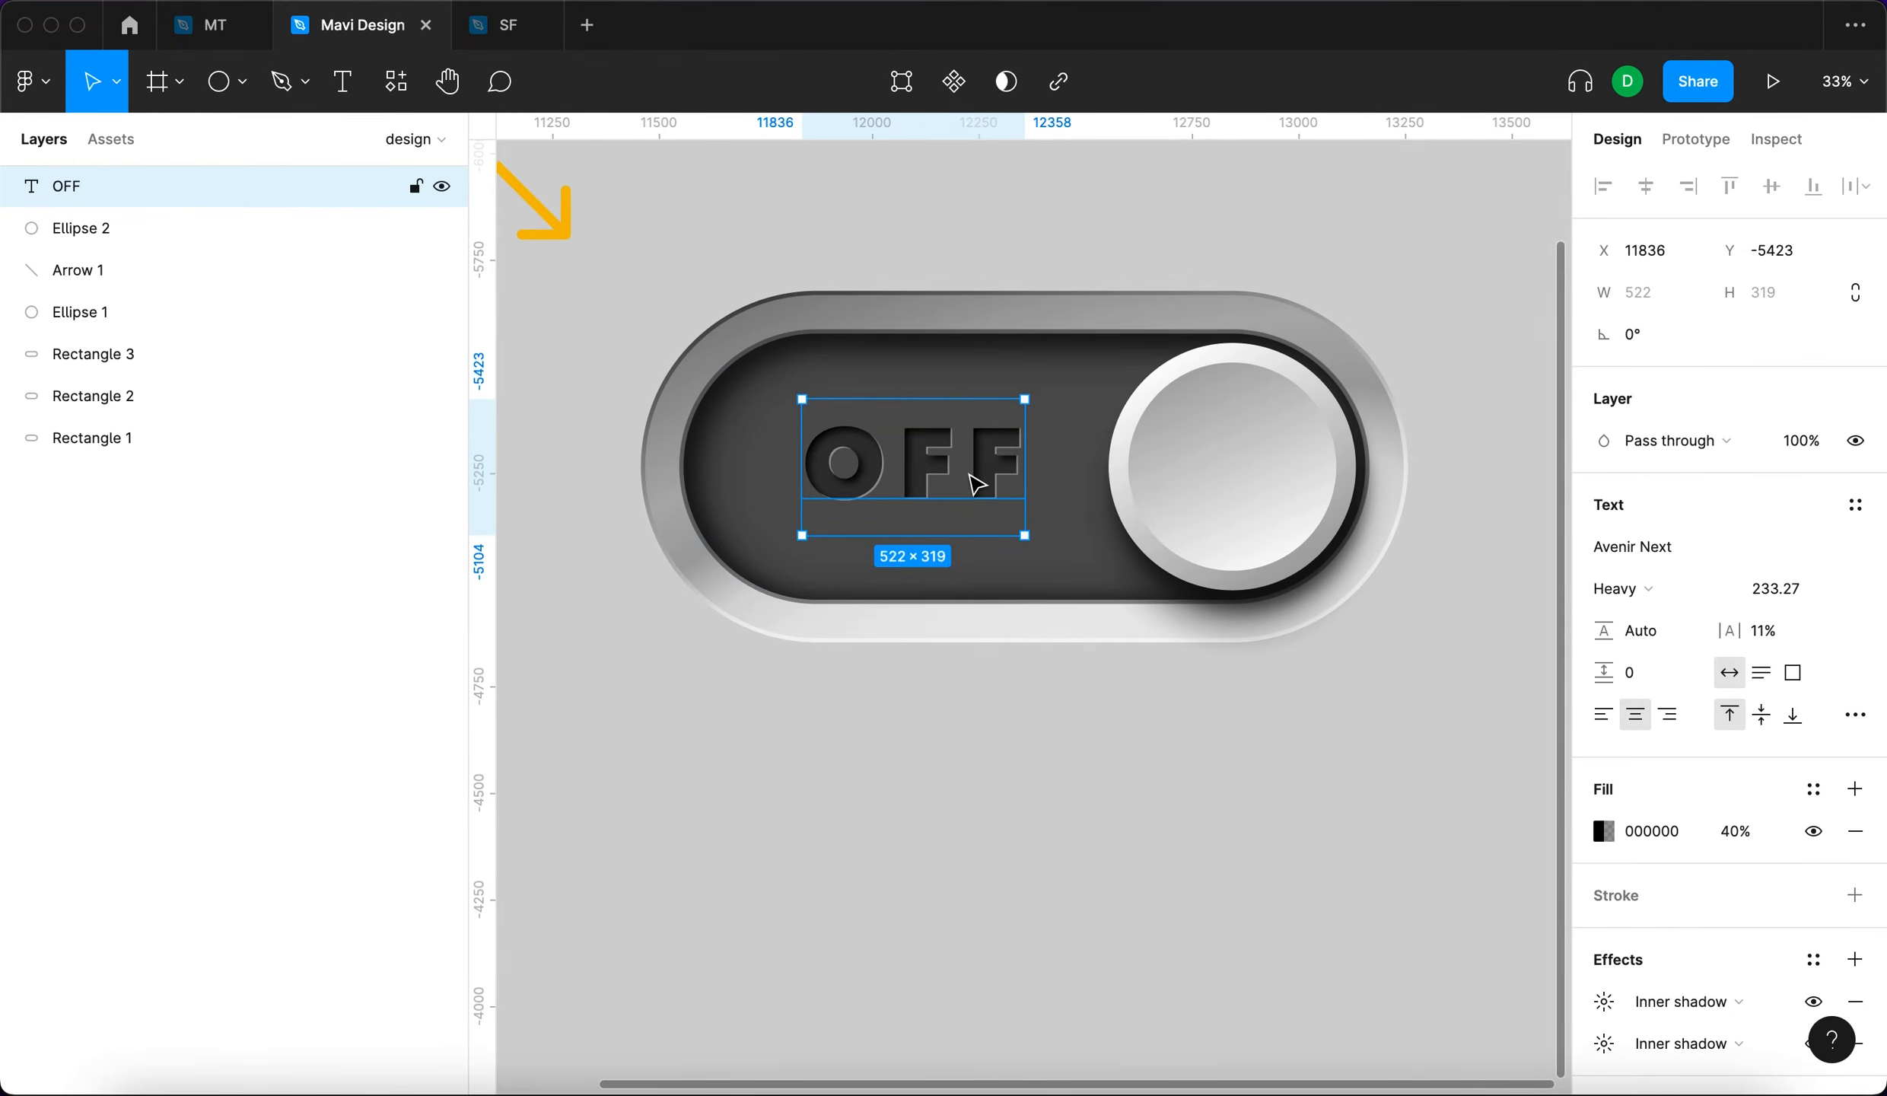
pyautogui.scroll(5, 977, 484)
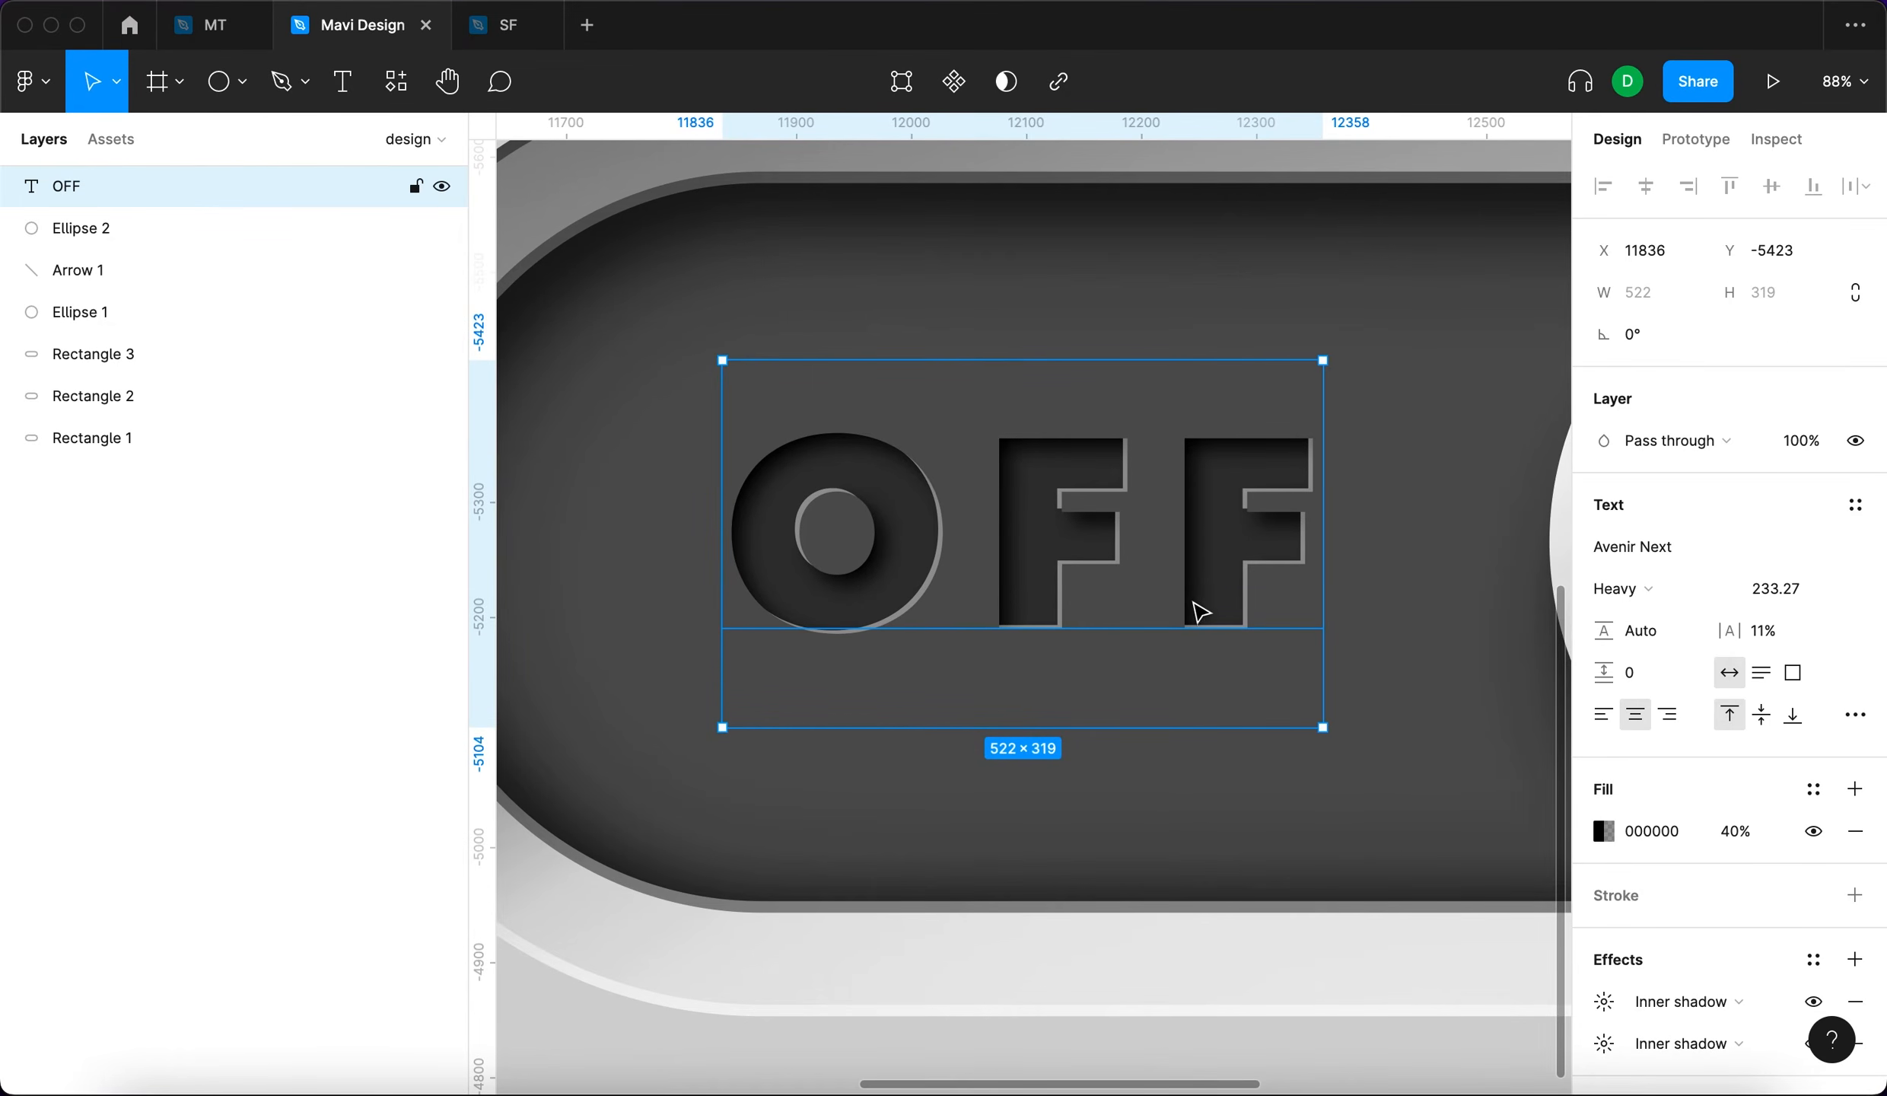
pyautogui.scroll(-3, 1811, 936)
pyautogui.click(1814, 932)
pyautogui.click(1814, 934)
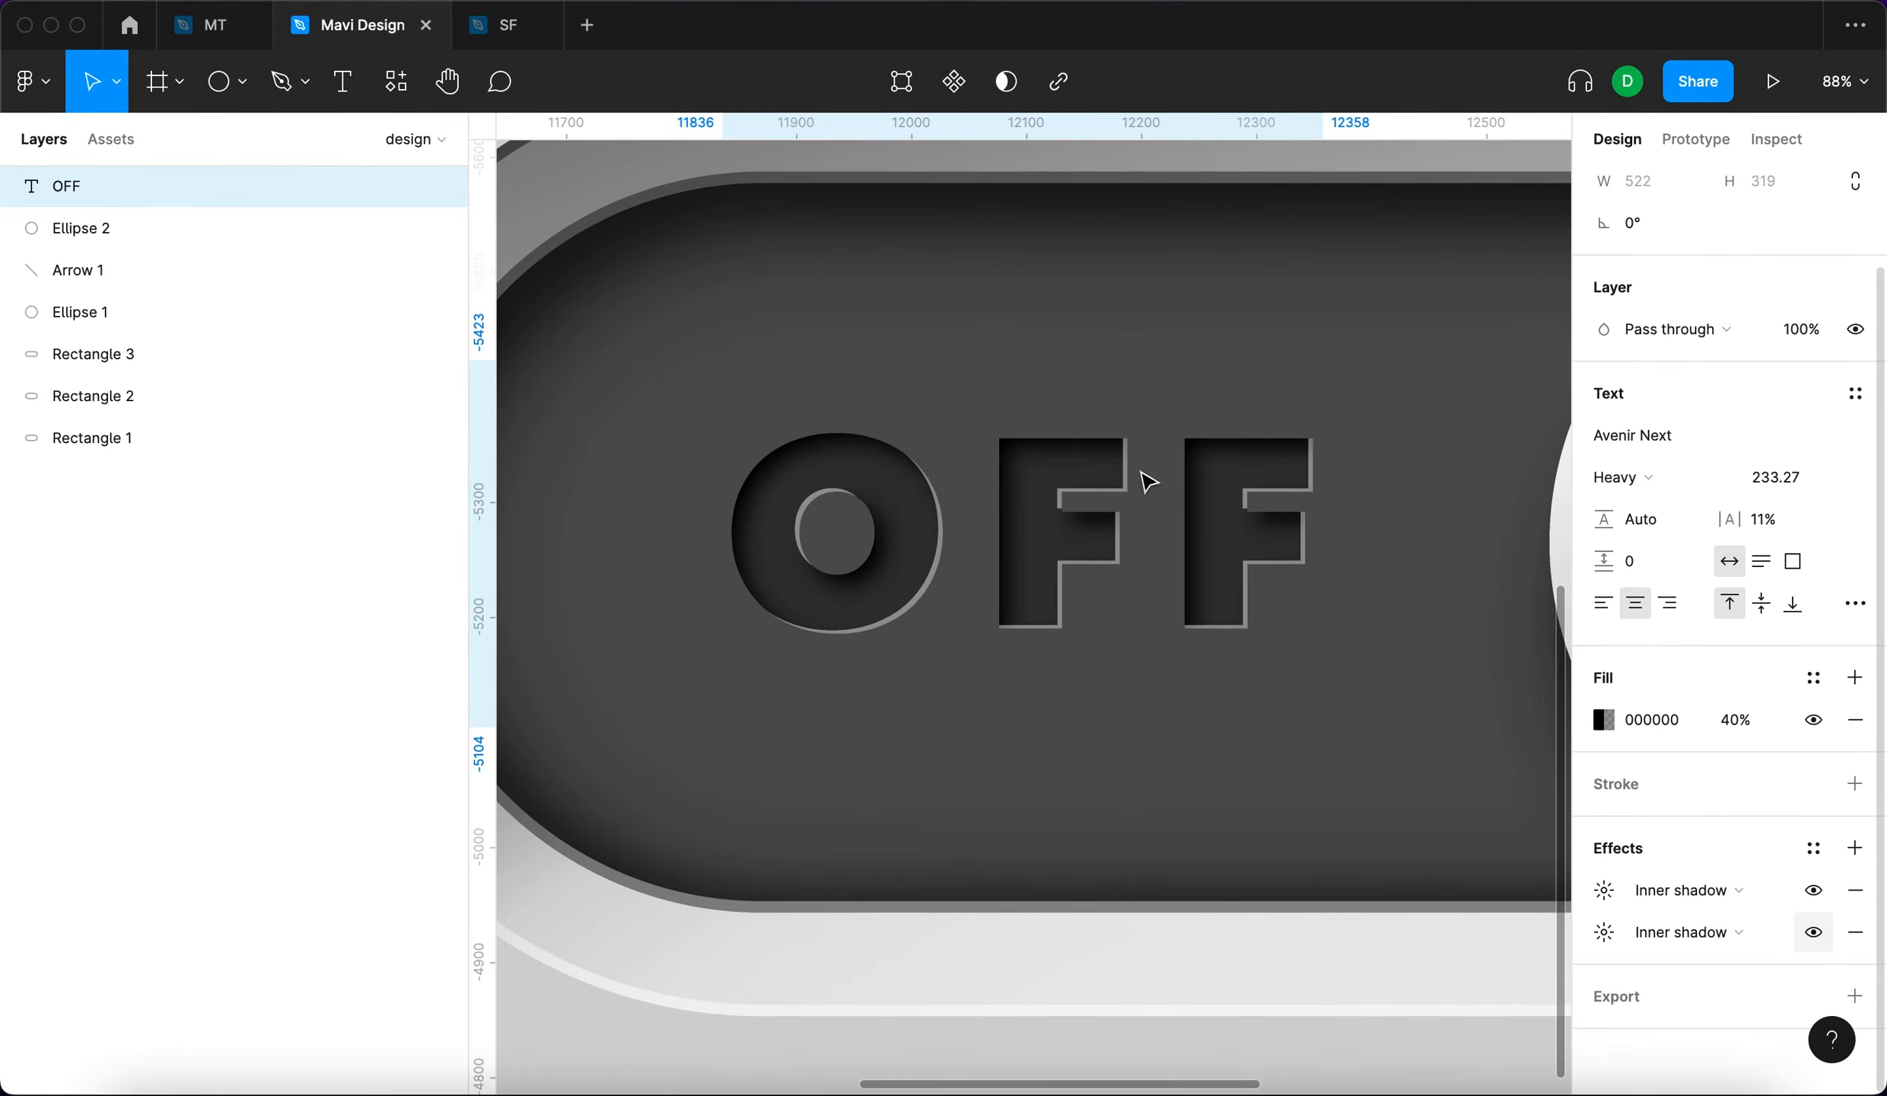
# Scale the OFF text up to about 615 by 293 and set its letter spacing to 4%.
pyautogui.scroll(-5, 1450, 627)
pyautogui.scroll(5, 1278, 605)
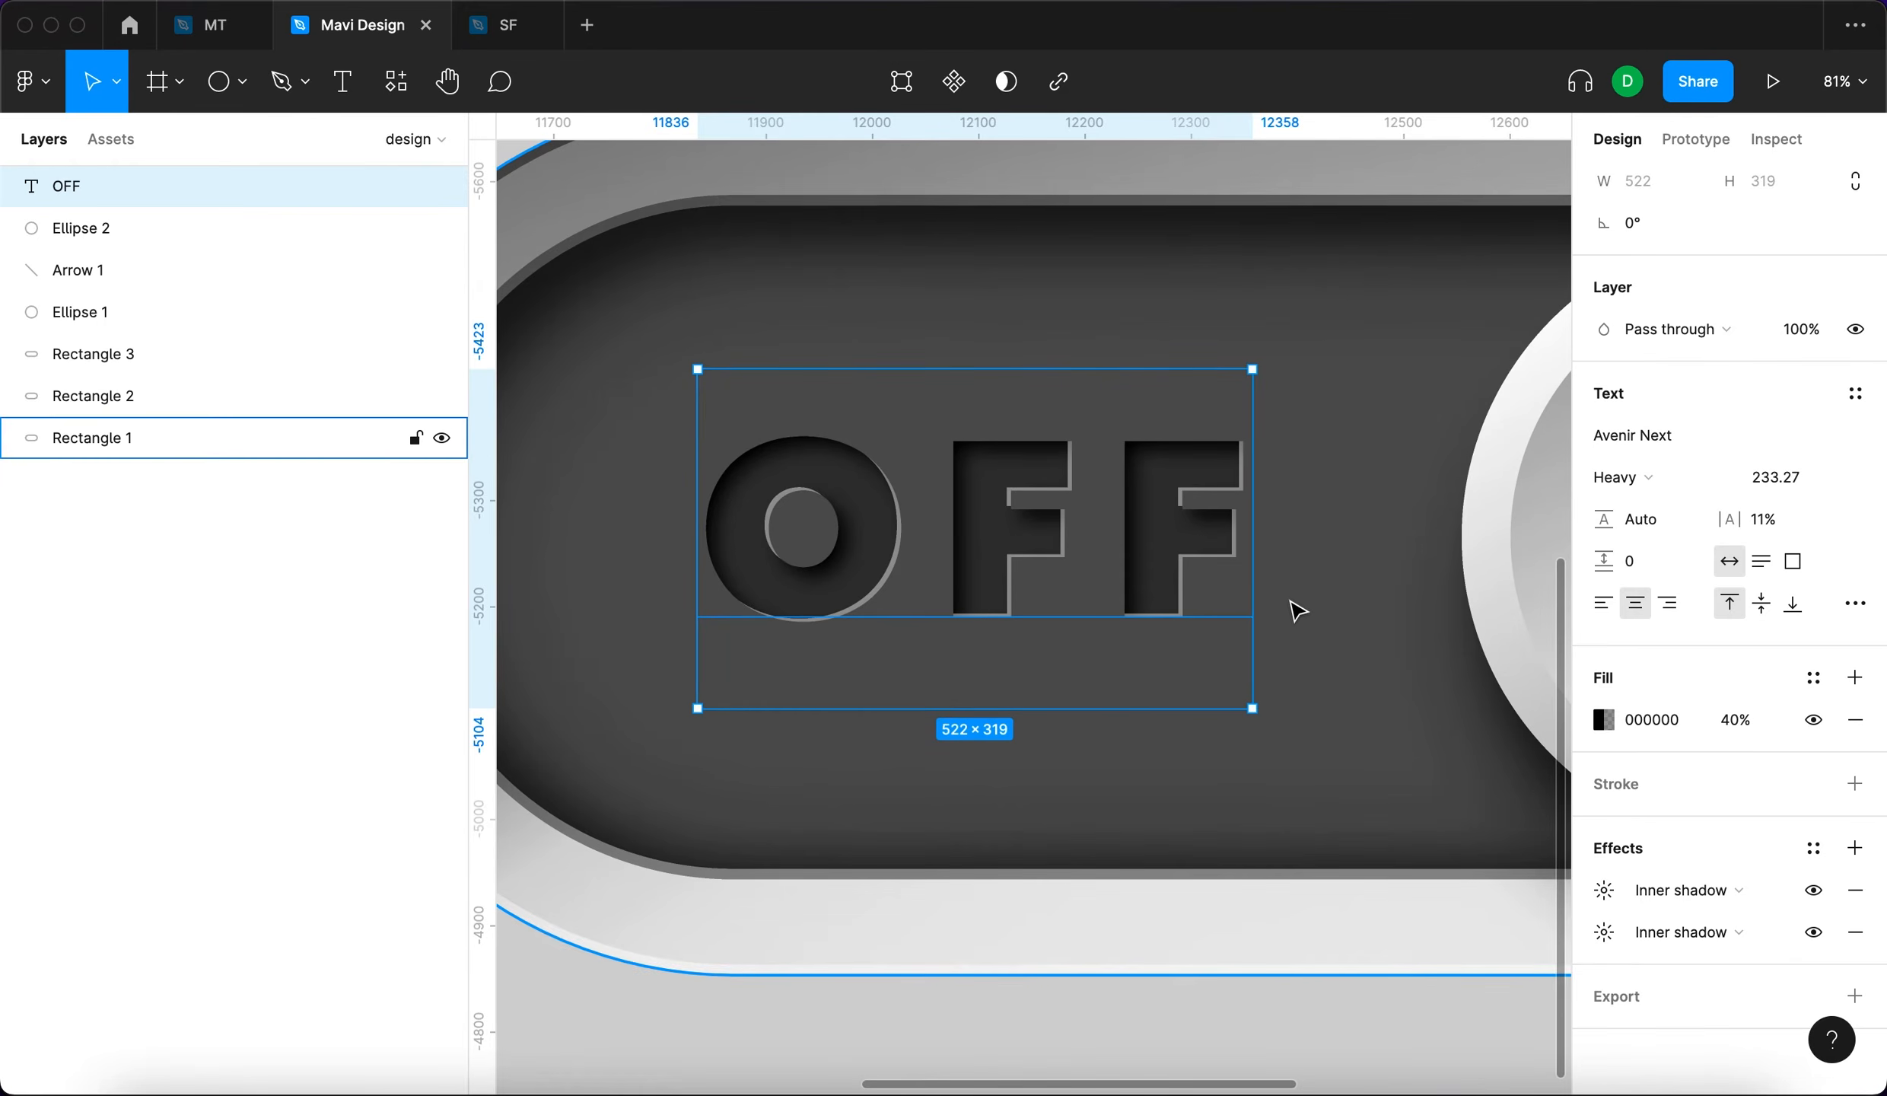
pyautogui.press('k')
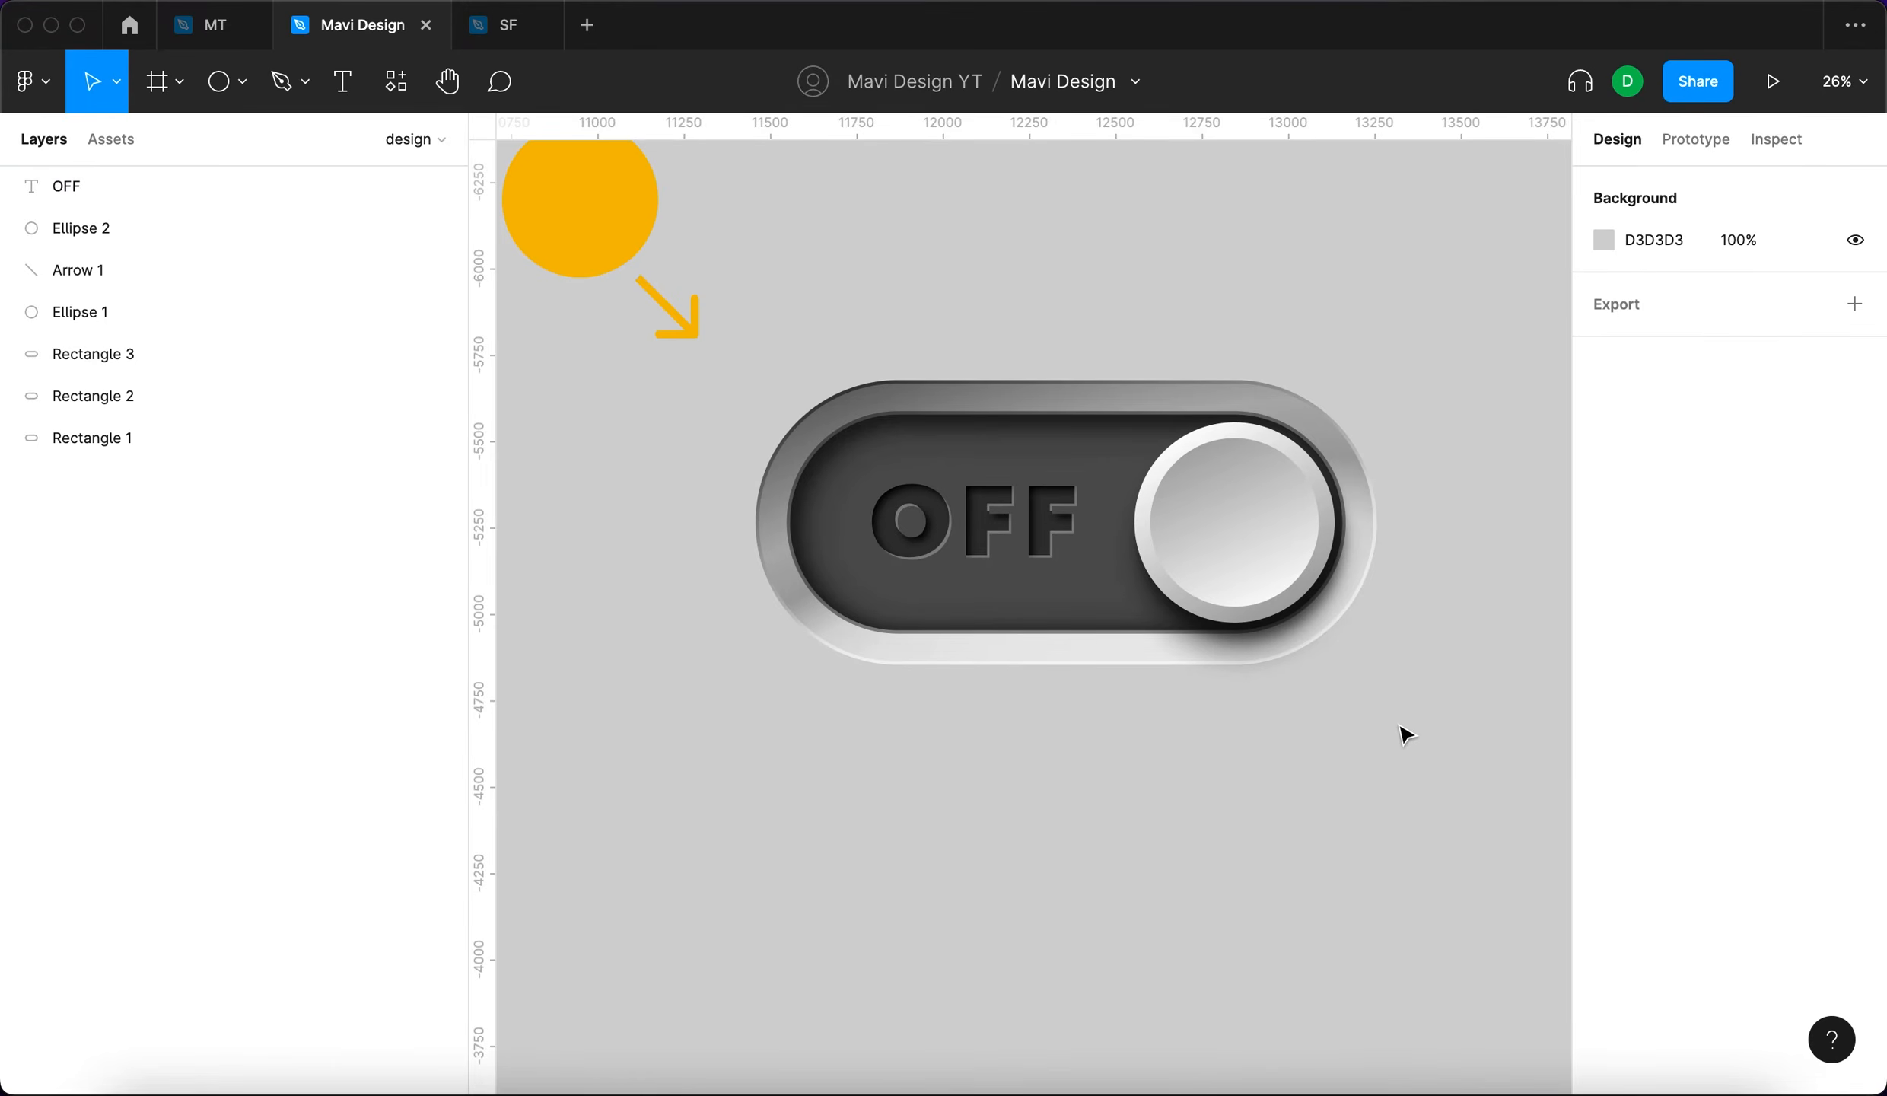
# Turn the complete switch, without the arrow and orange circle, into a component named skeumorphic toggle button.
pyautogui.moveTo(1417, 719); pyautogui.dragTo(729, 350)
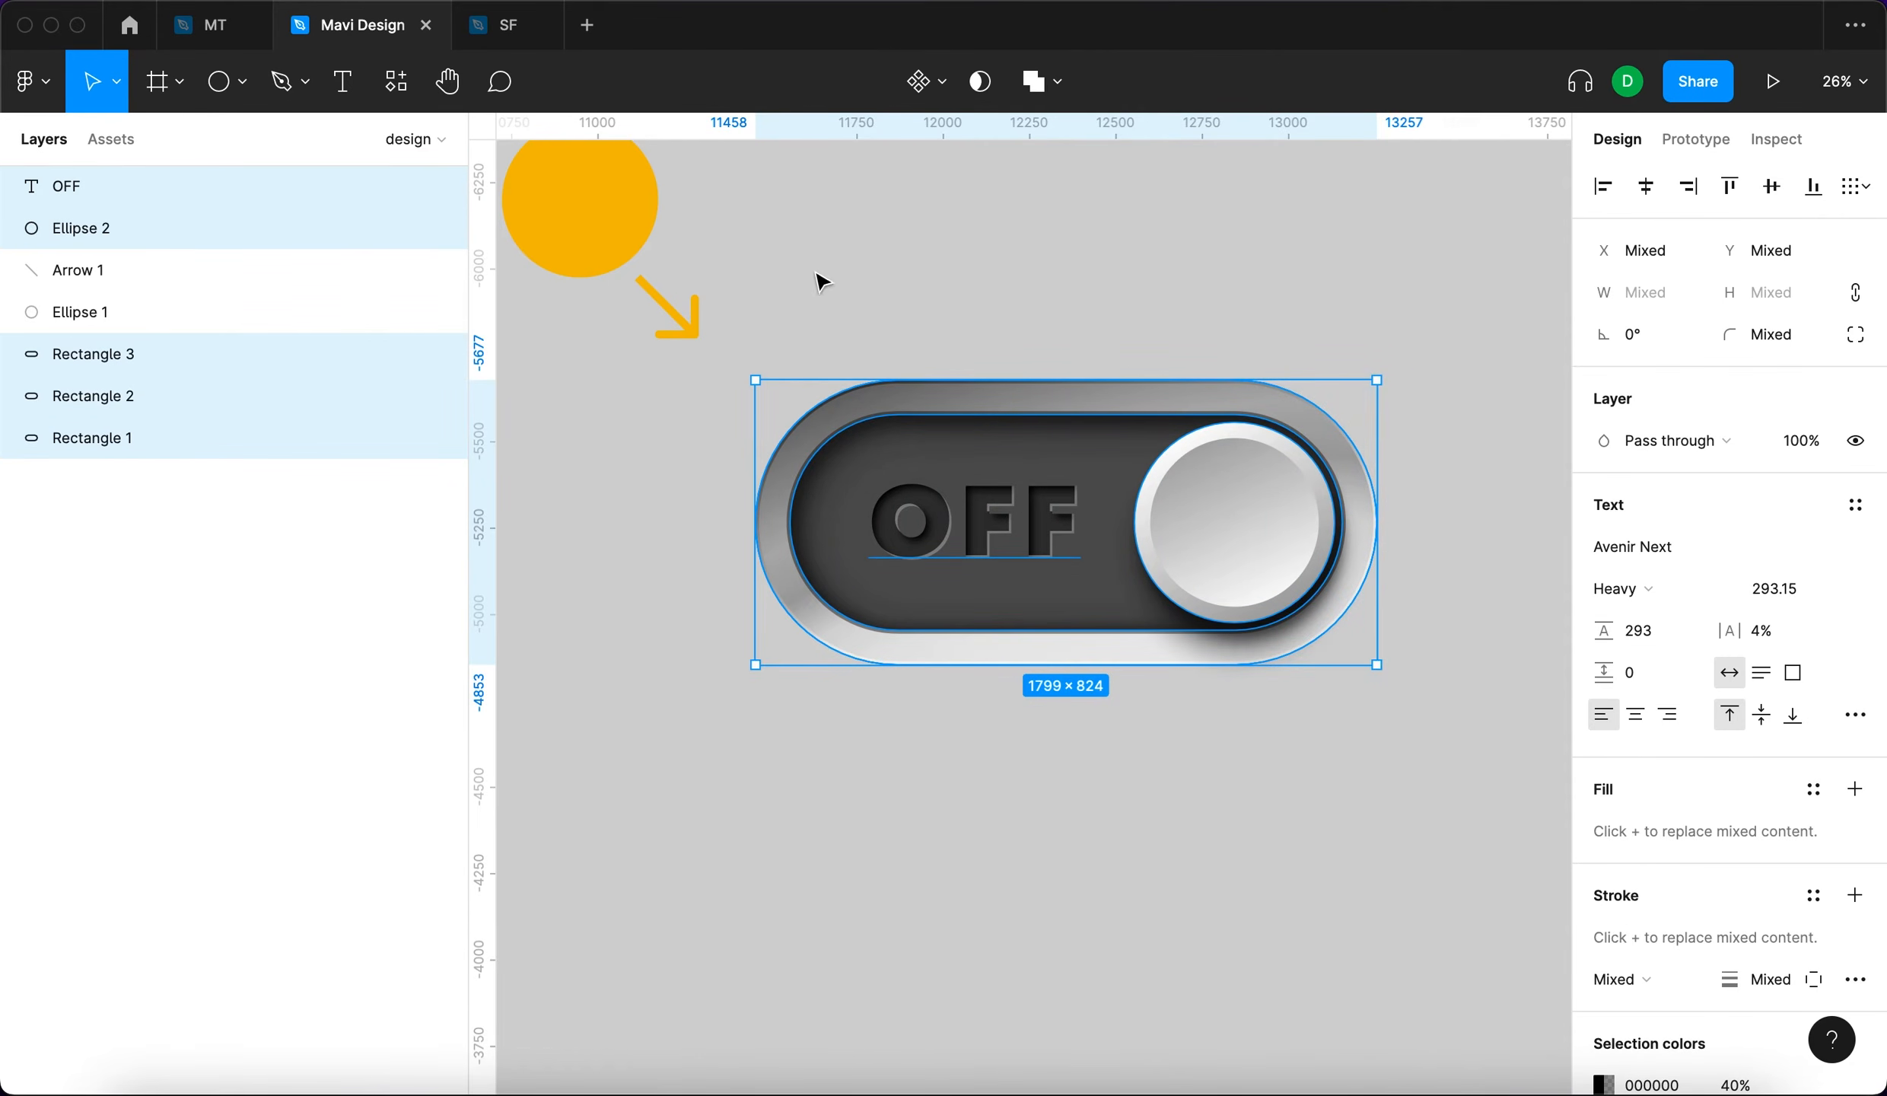
pyautogui.click(928, 89)
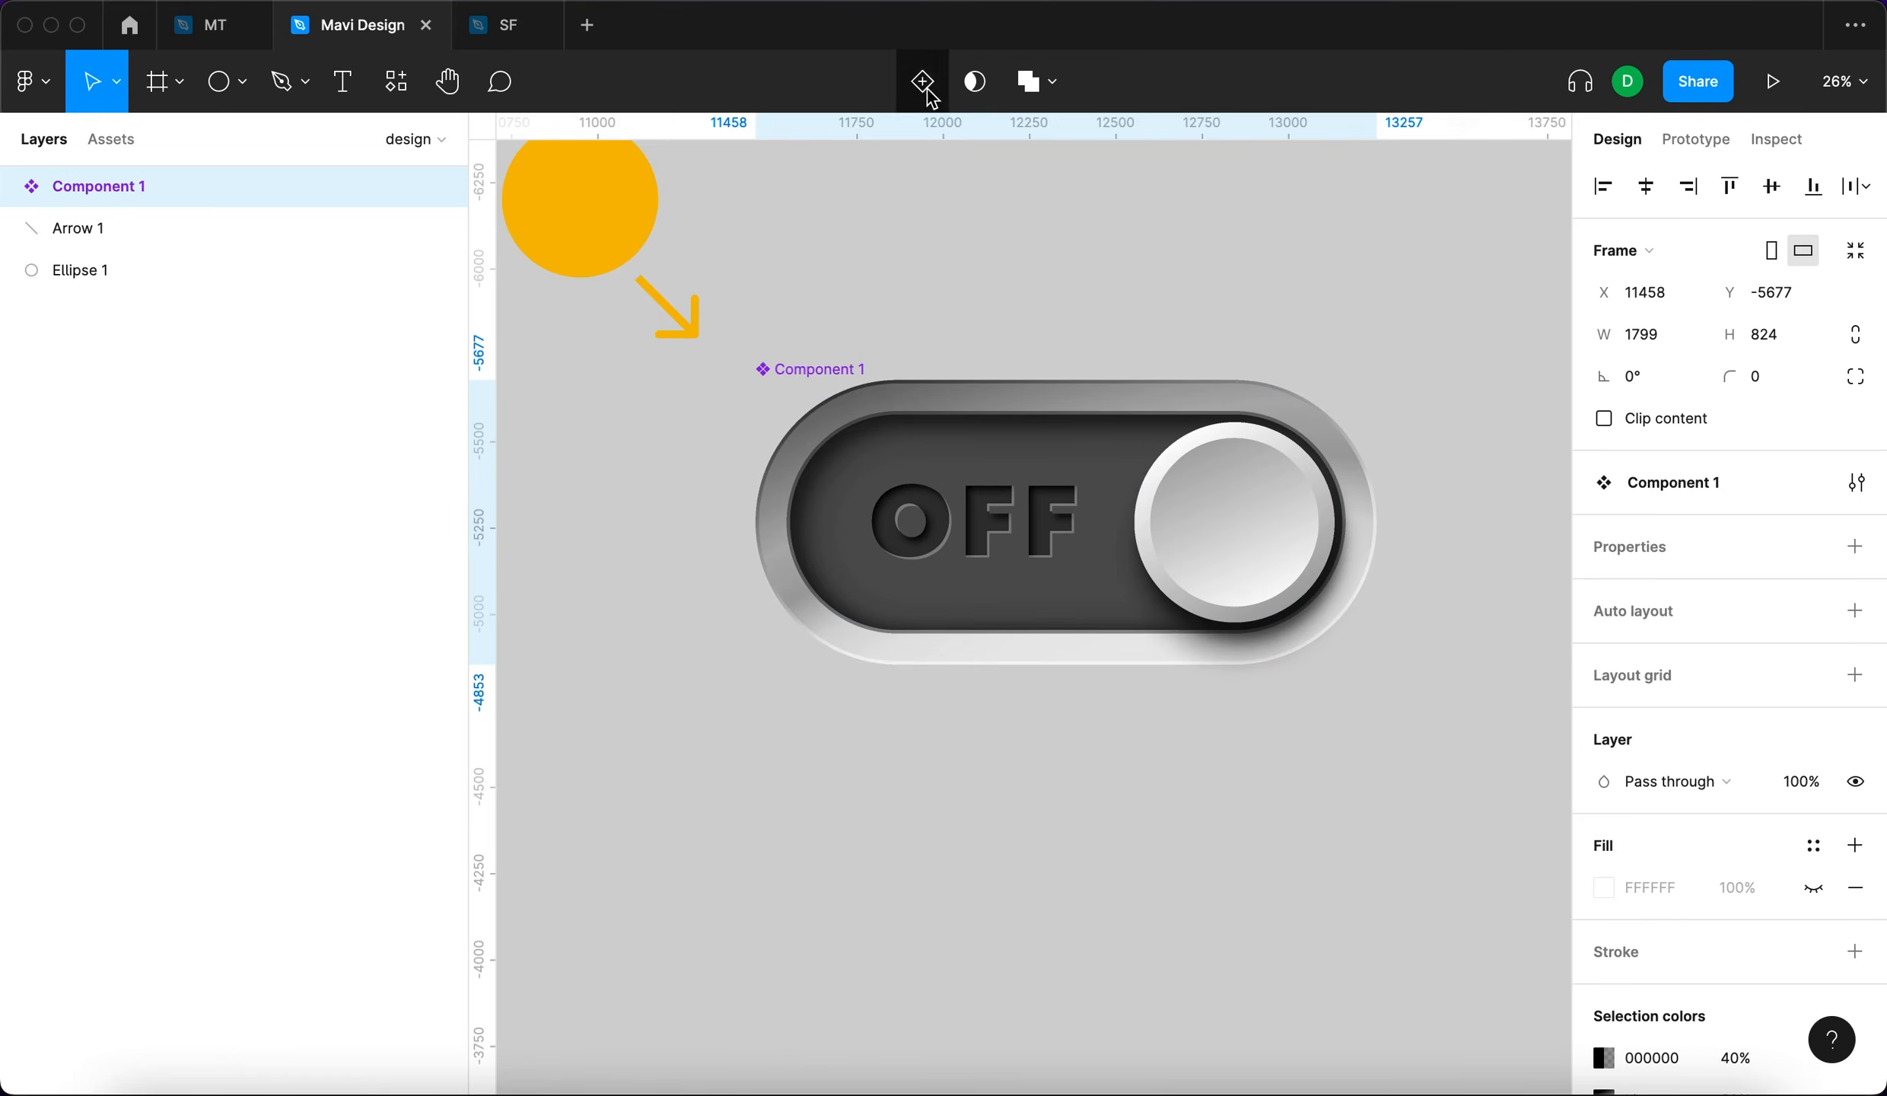
pyautogui.click(783, 343)
pyautogui.moveTo(783, 366); pyautogui.dragTo(817, 363)
pyautogui.doubleClick(824, 362)
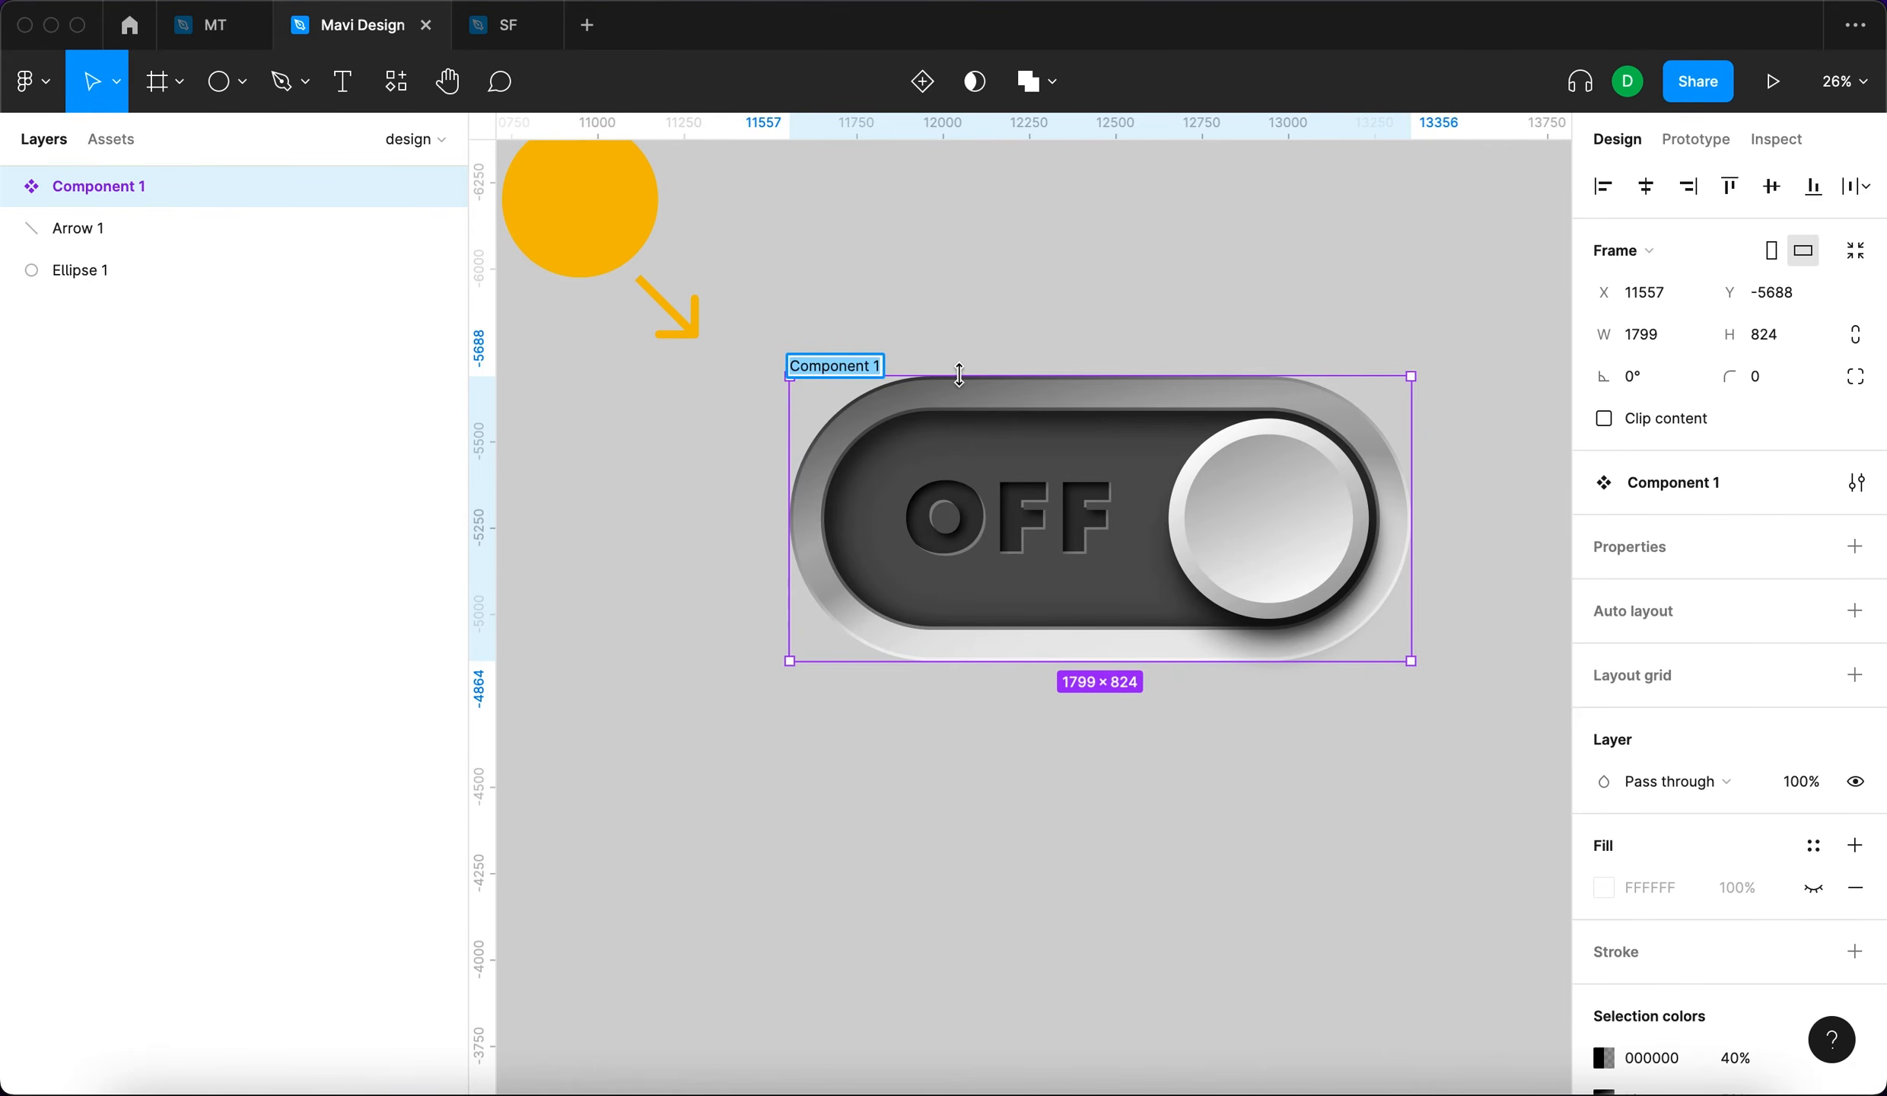
pyautogui.press('super+a')
pyautogui.write('skeumorphic toggle button')
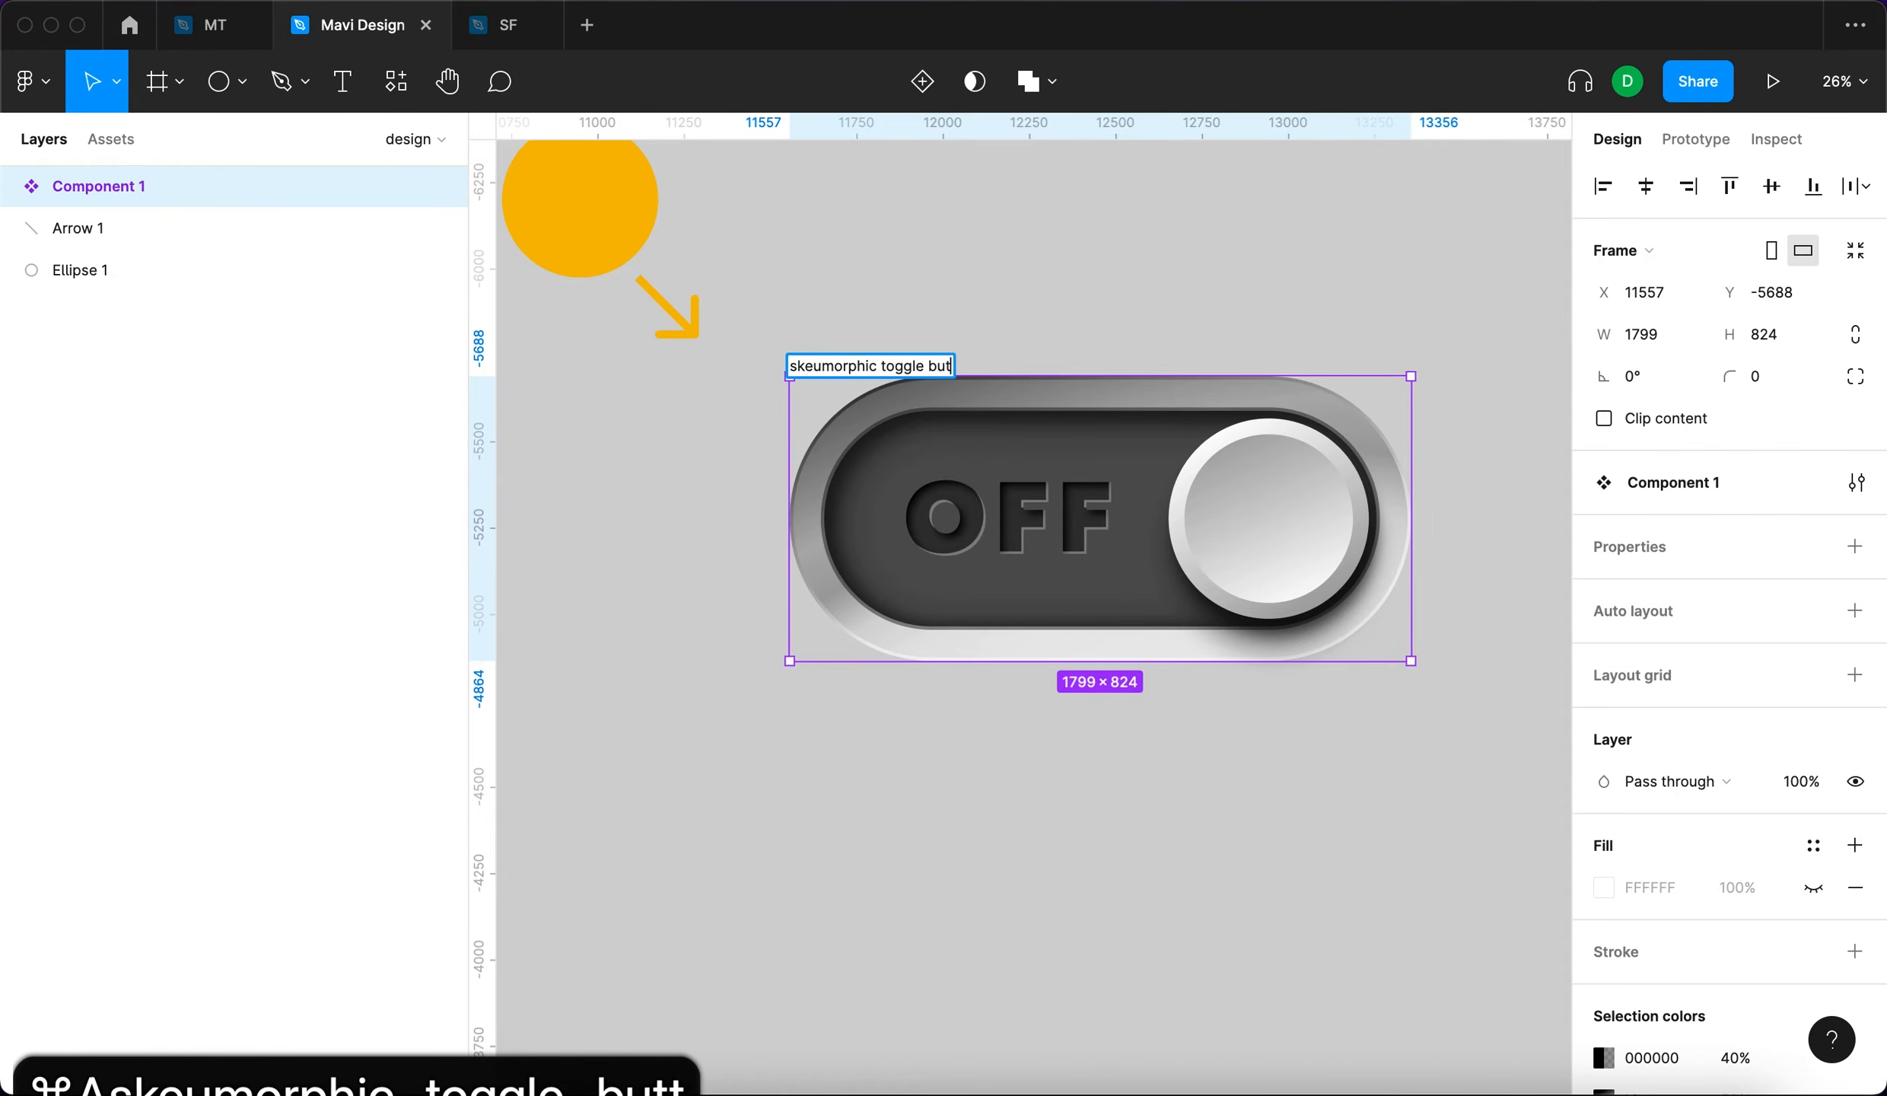
pyautogui.press('Return')
# Swap the positions of the knob and the OFF text inside the component so the knob comes first.
pyautogui.doubleClick(1026, 532)
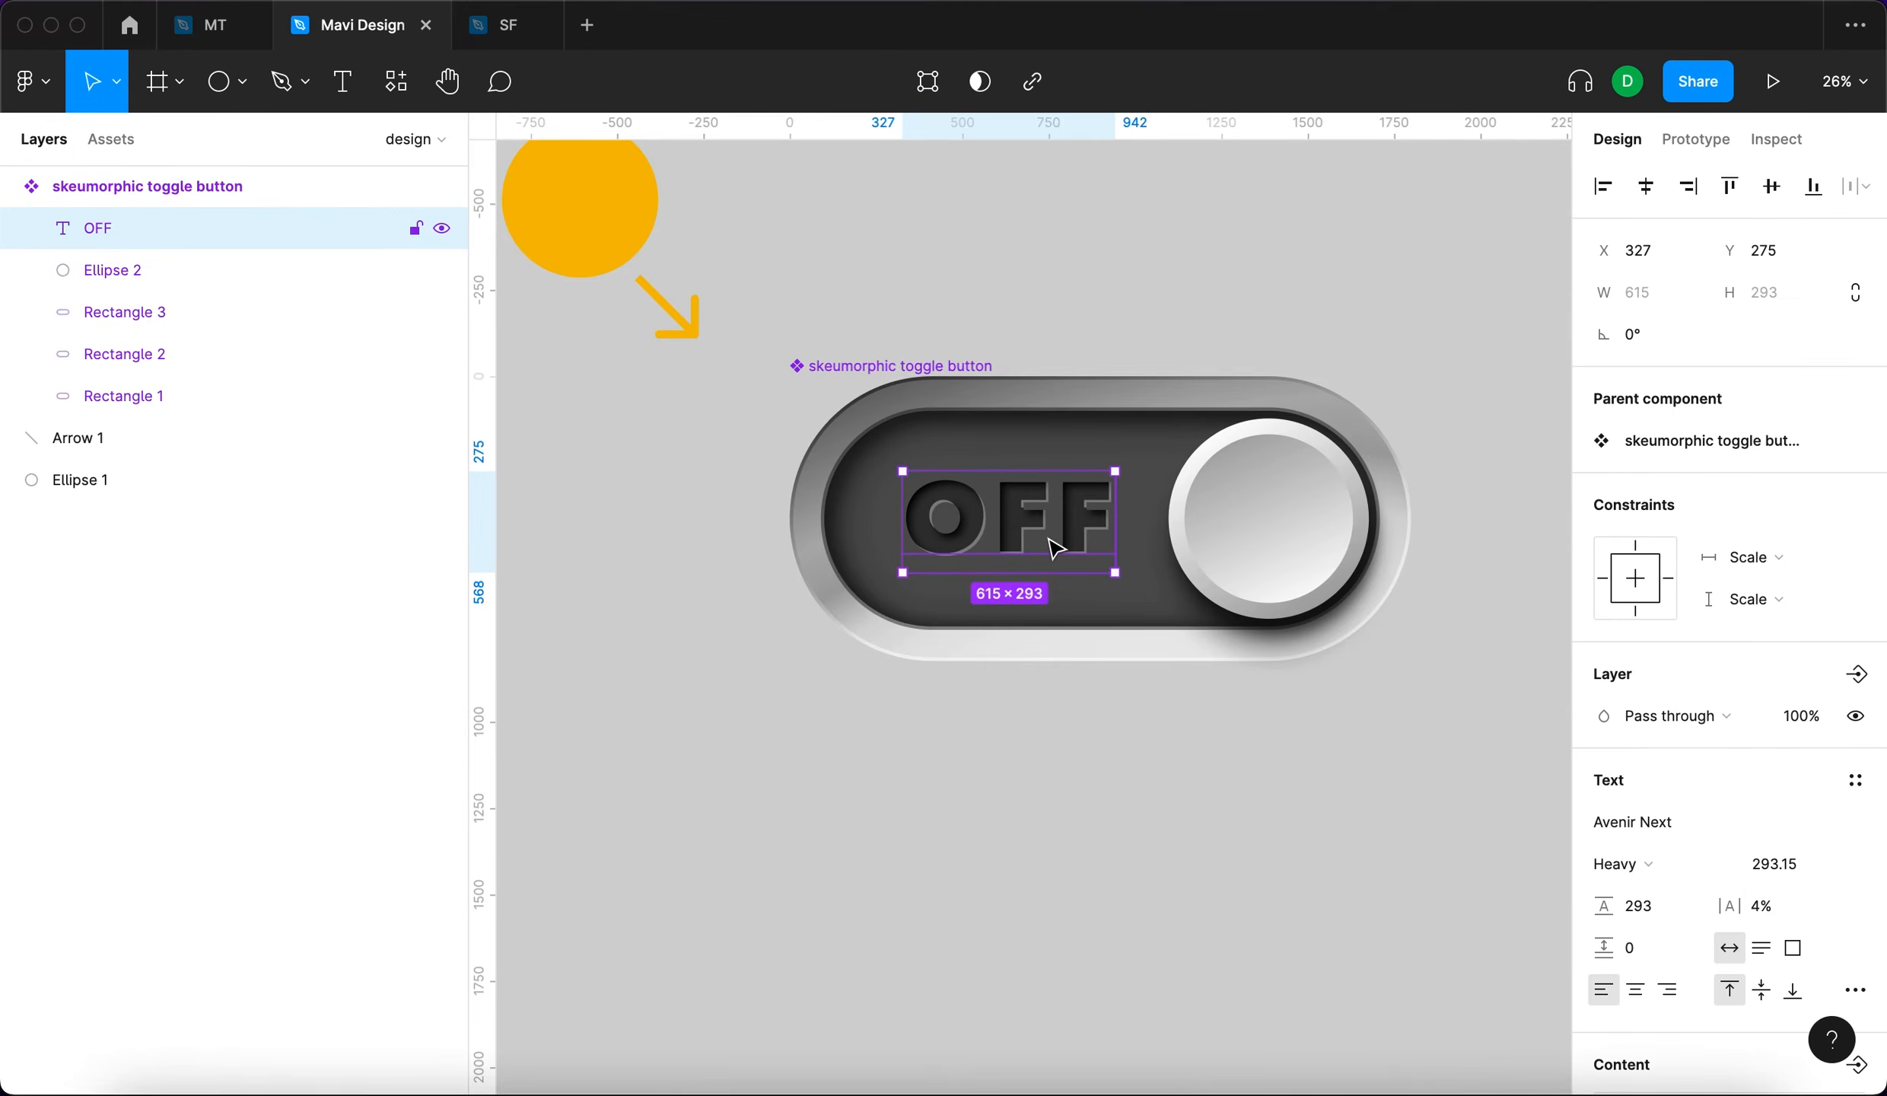
pyautogui.keyDown('shift'); pyautogui.click(1328, 536); pyautogui.keyUp('shift')
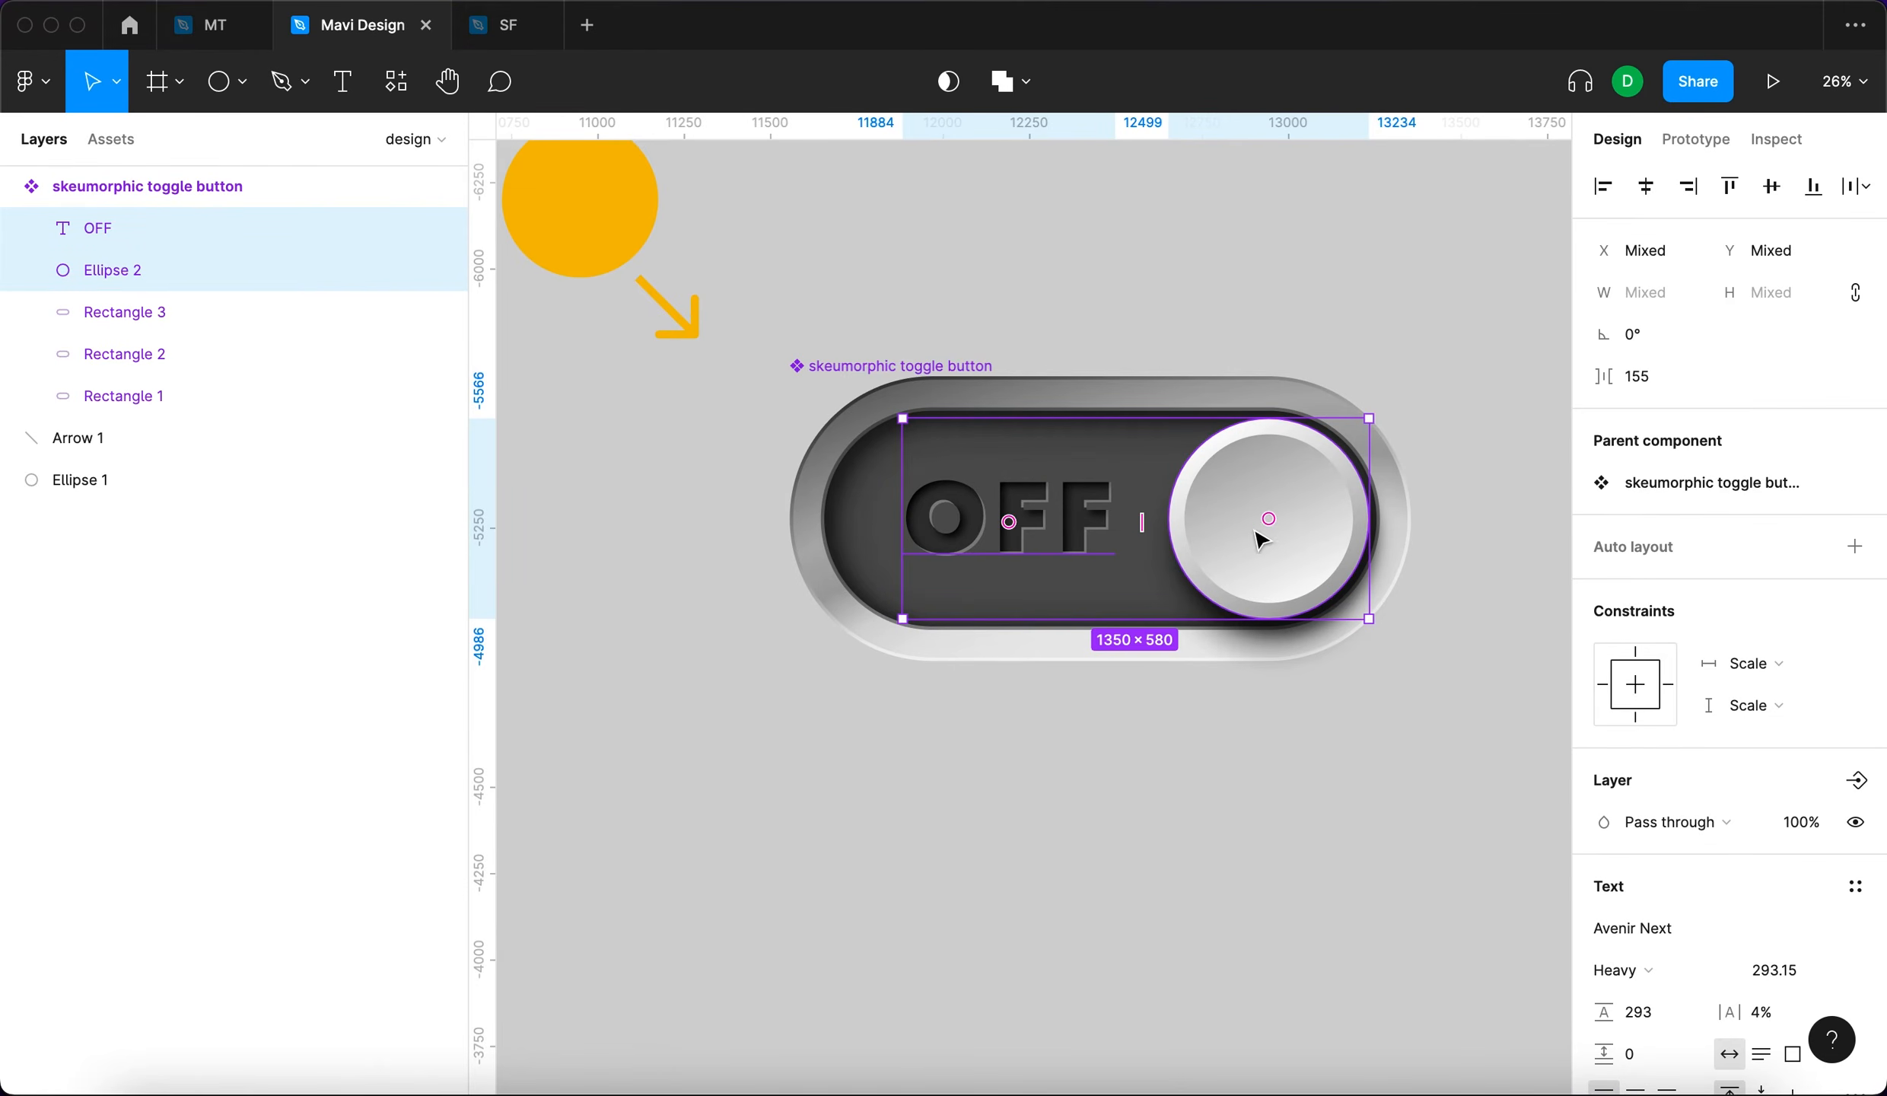
pyautogui.moveTo(1261, 522); pyautogui.dragTo(1065, 522)
pyautogui.click(1256, 363)
# Shift the knob and OFF text together until the knob sits evenly in the recess's left end.
pyautogui.doubleClick(1021, 505)
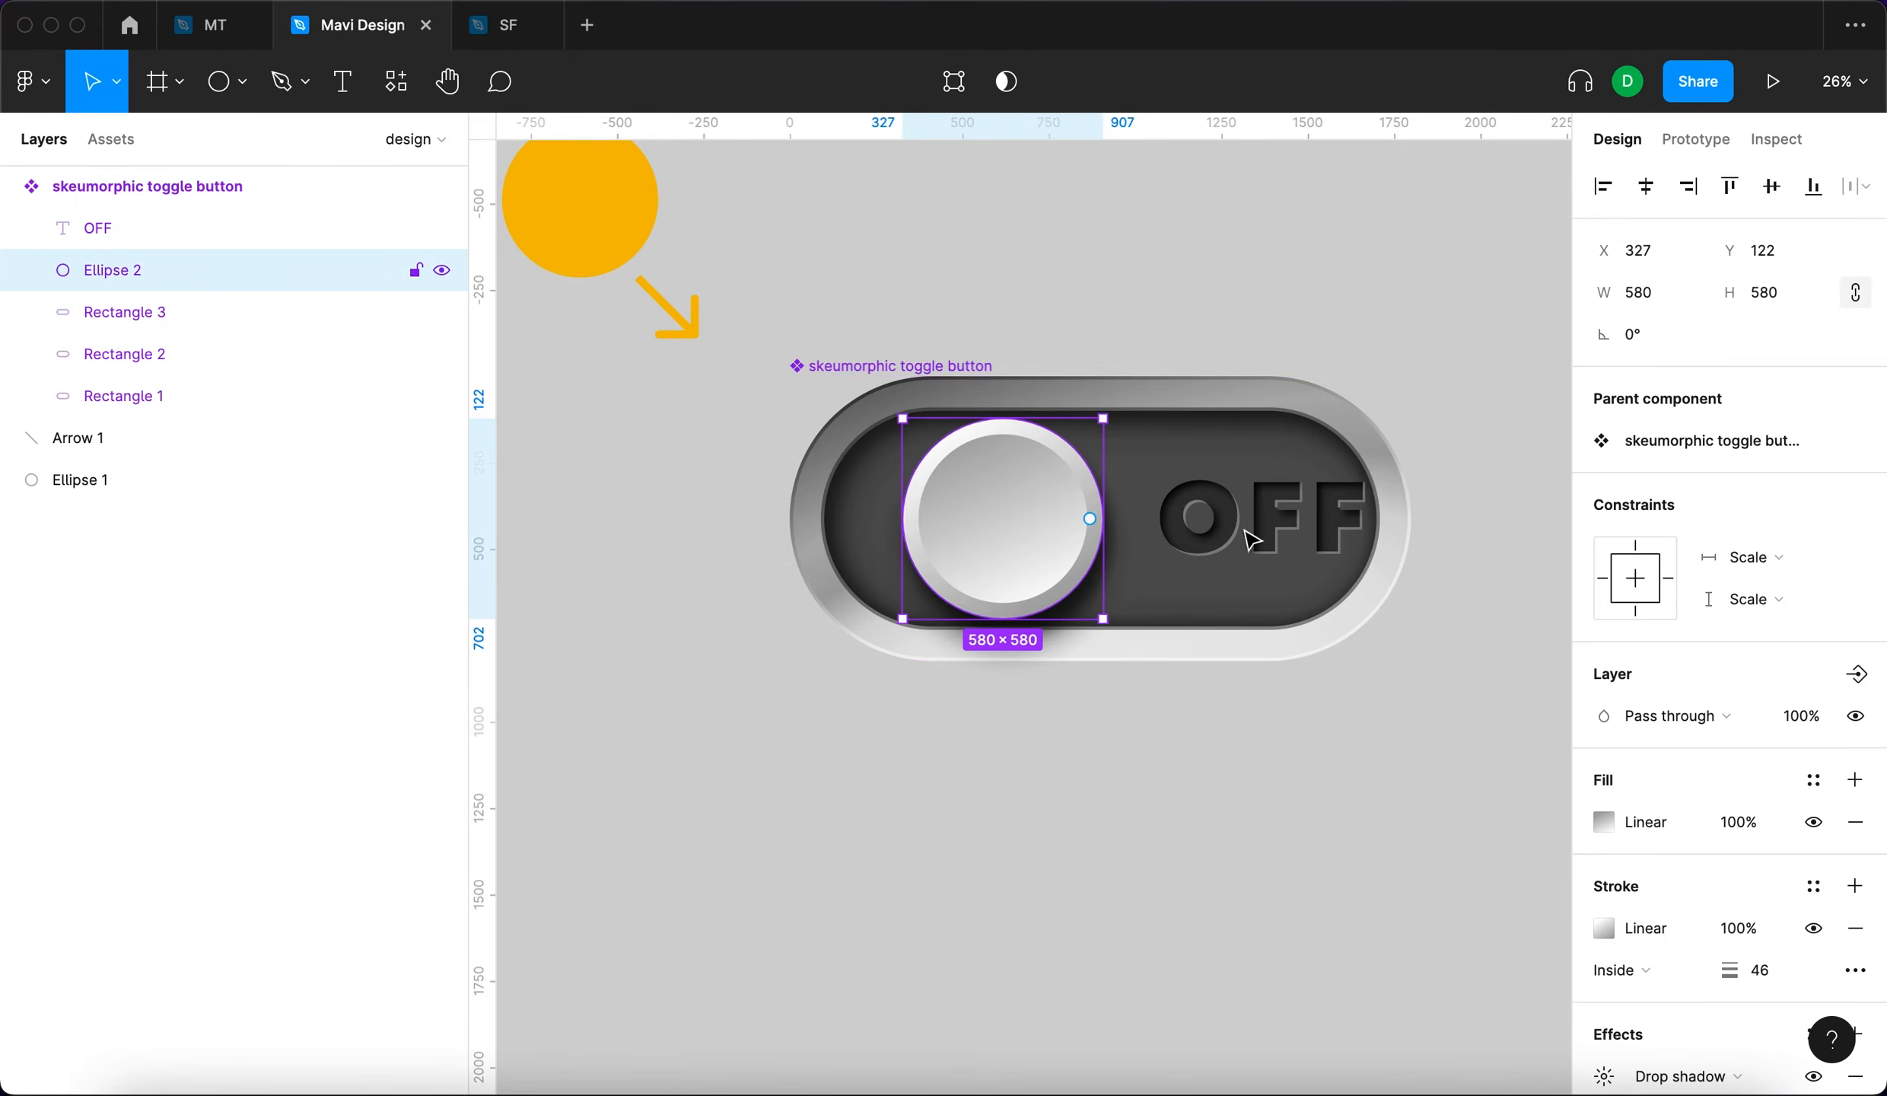
pyautogui.keyDown('shift'); pyautogui.click(1206, 513); pyautogui.keyUp('shift')
pyautogui.scroll(10, 1045, 530)
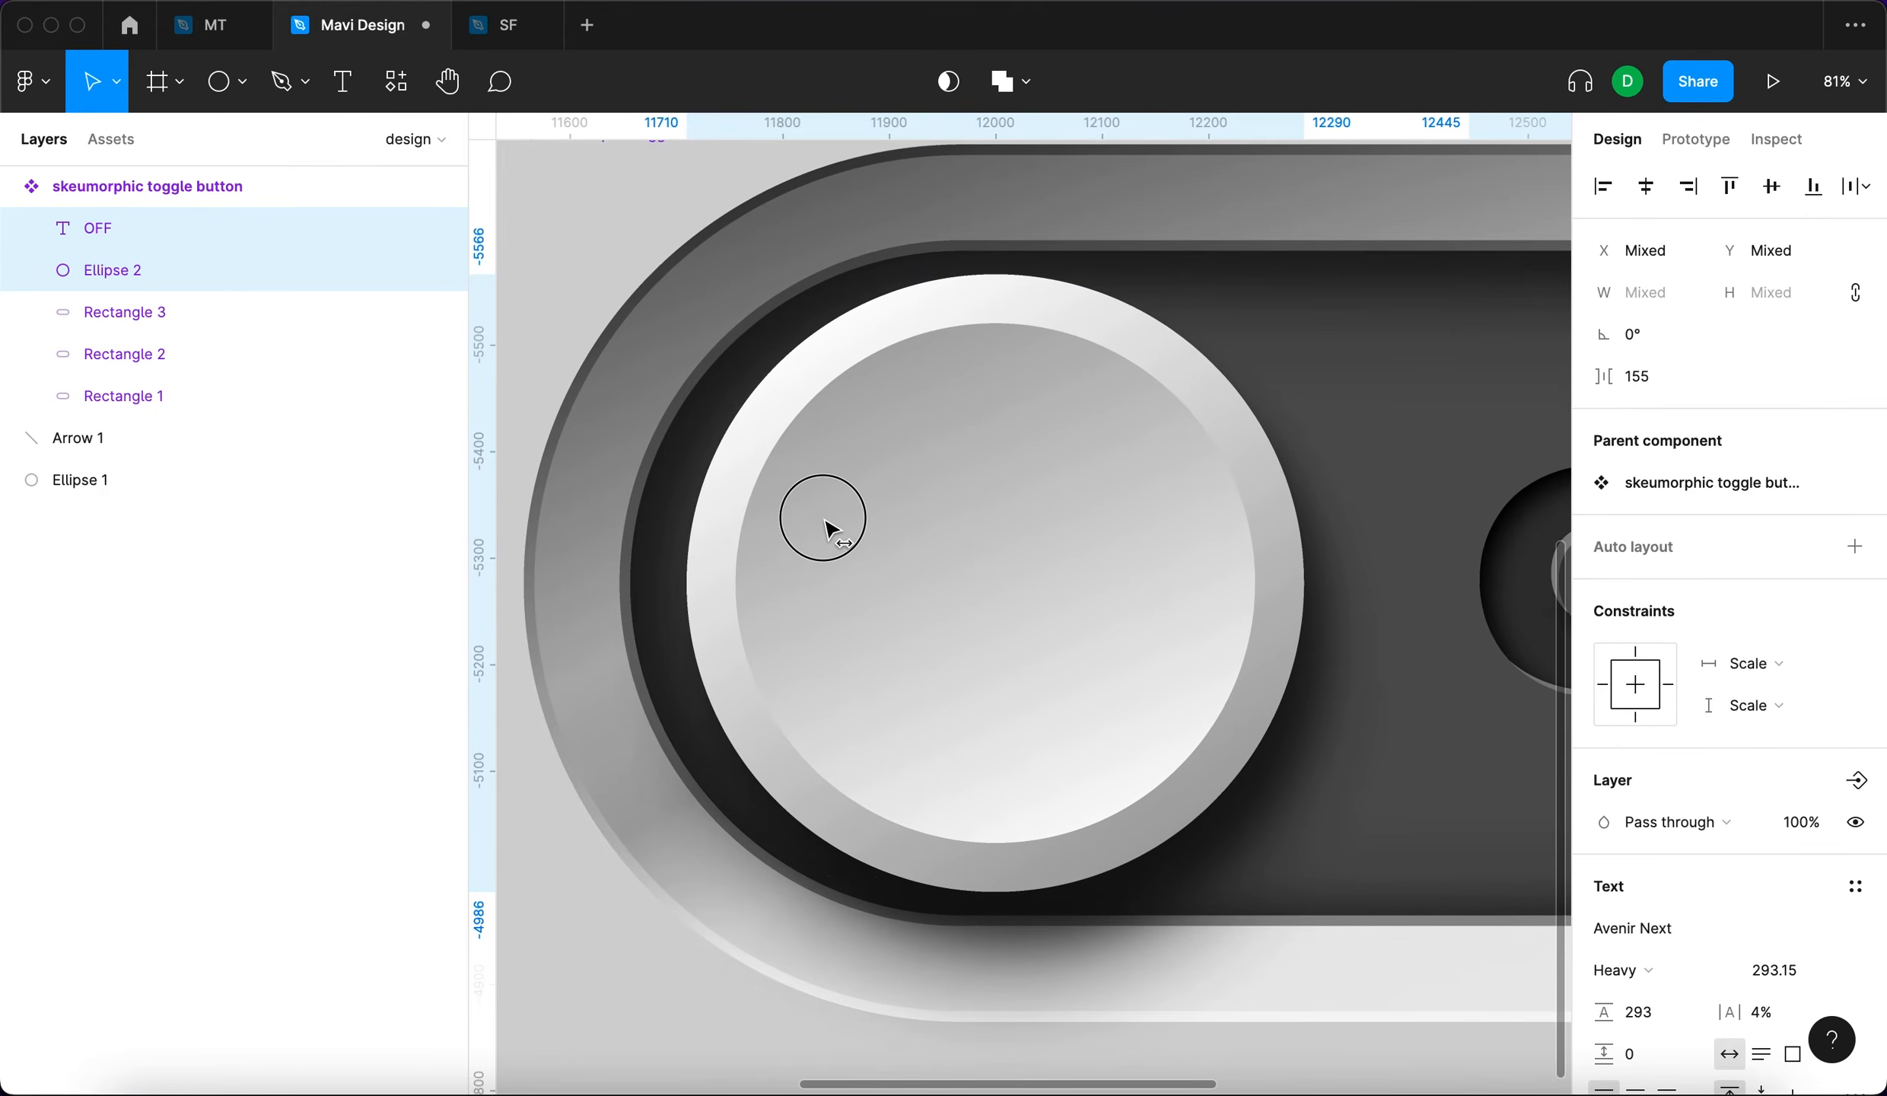
pyautogui.press('Right')
pyautogui.press('Right')
pyautogui.press('Right')
pyautogui.press('Right')
pyautogui.press('Right')
pyautogui.press('Right')
pyautogui.press('alt')
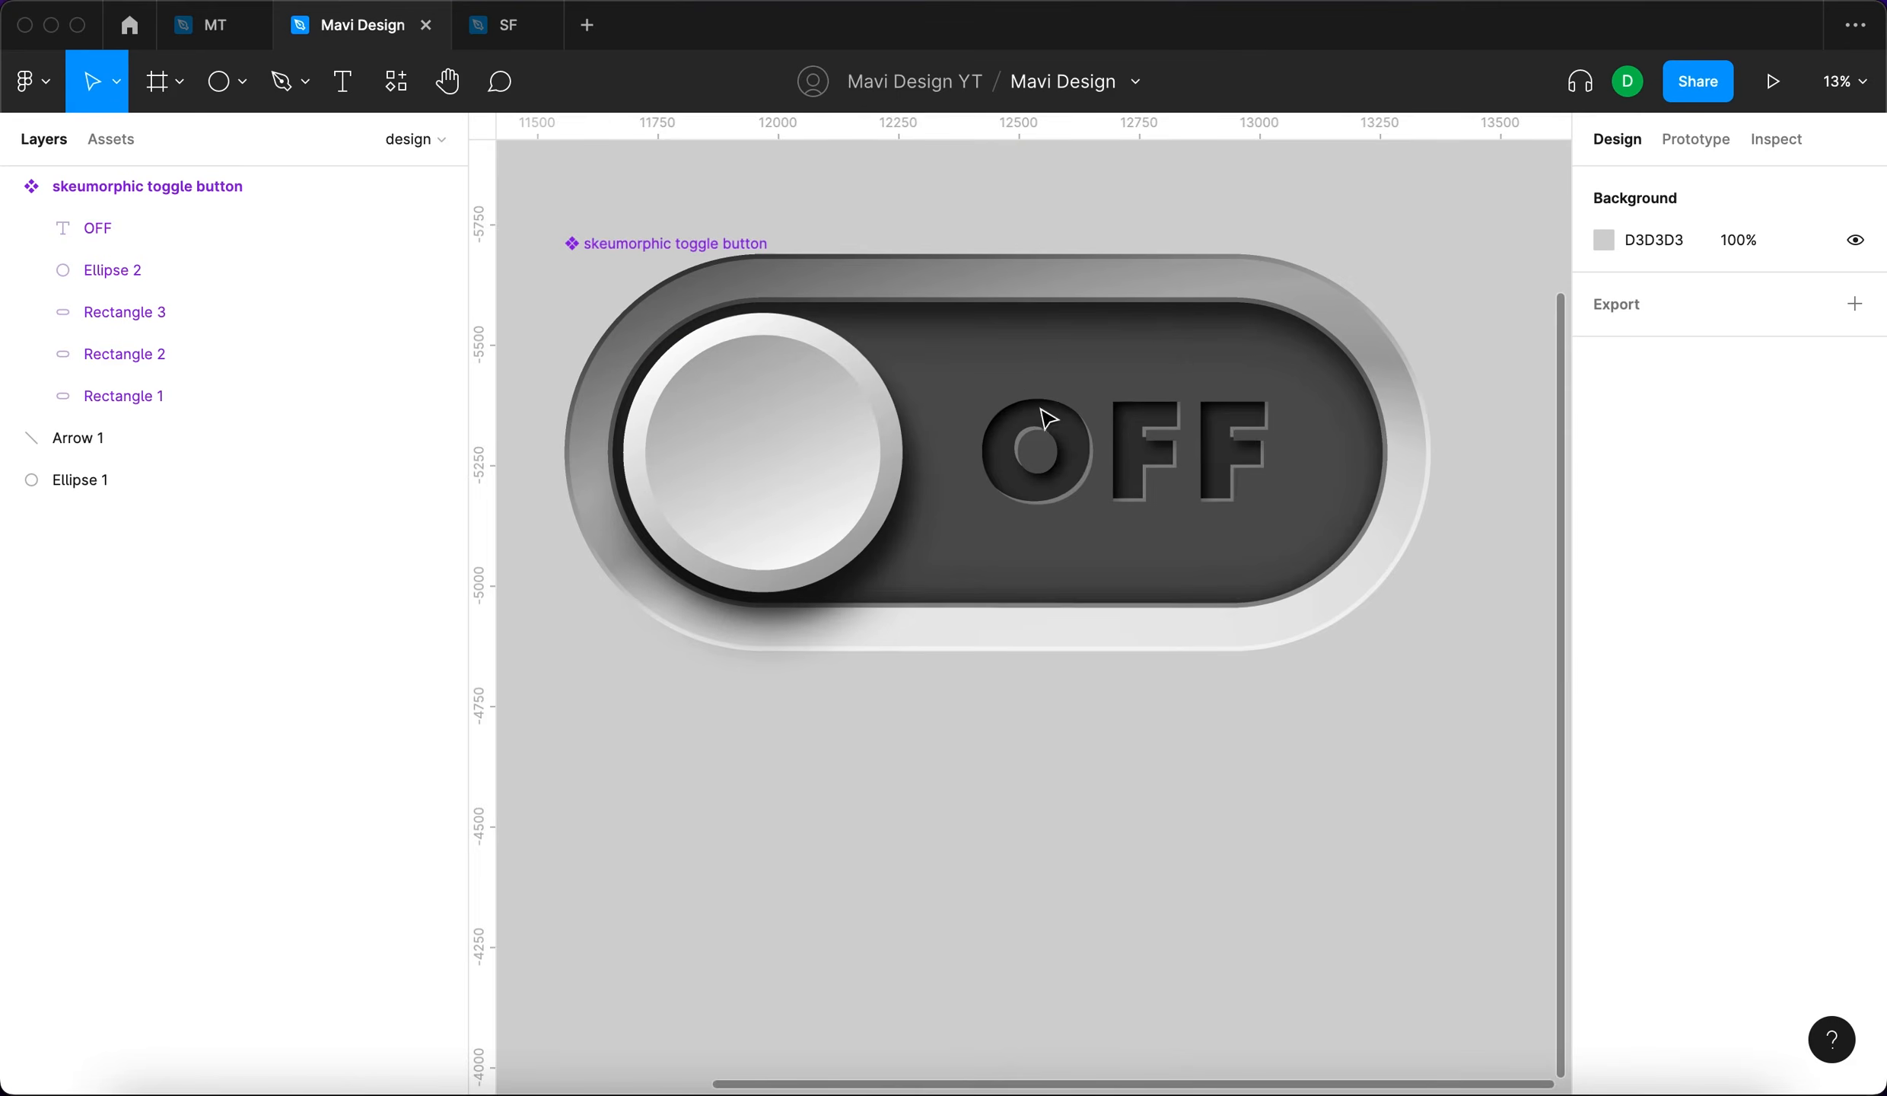
# Add a second variant to the toggle component, naming the new variant on and the original one off.
pyautogui.click(791, 283)
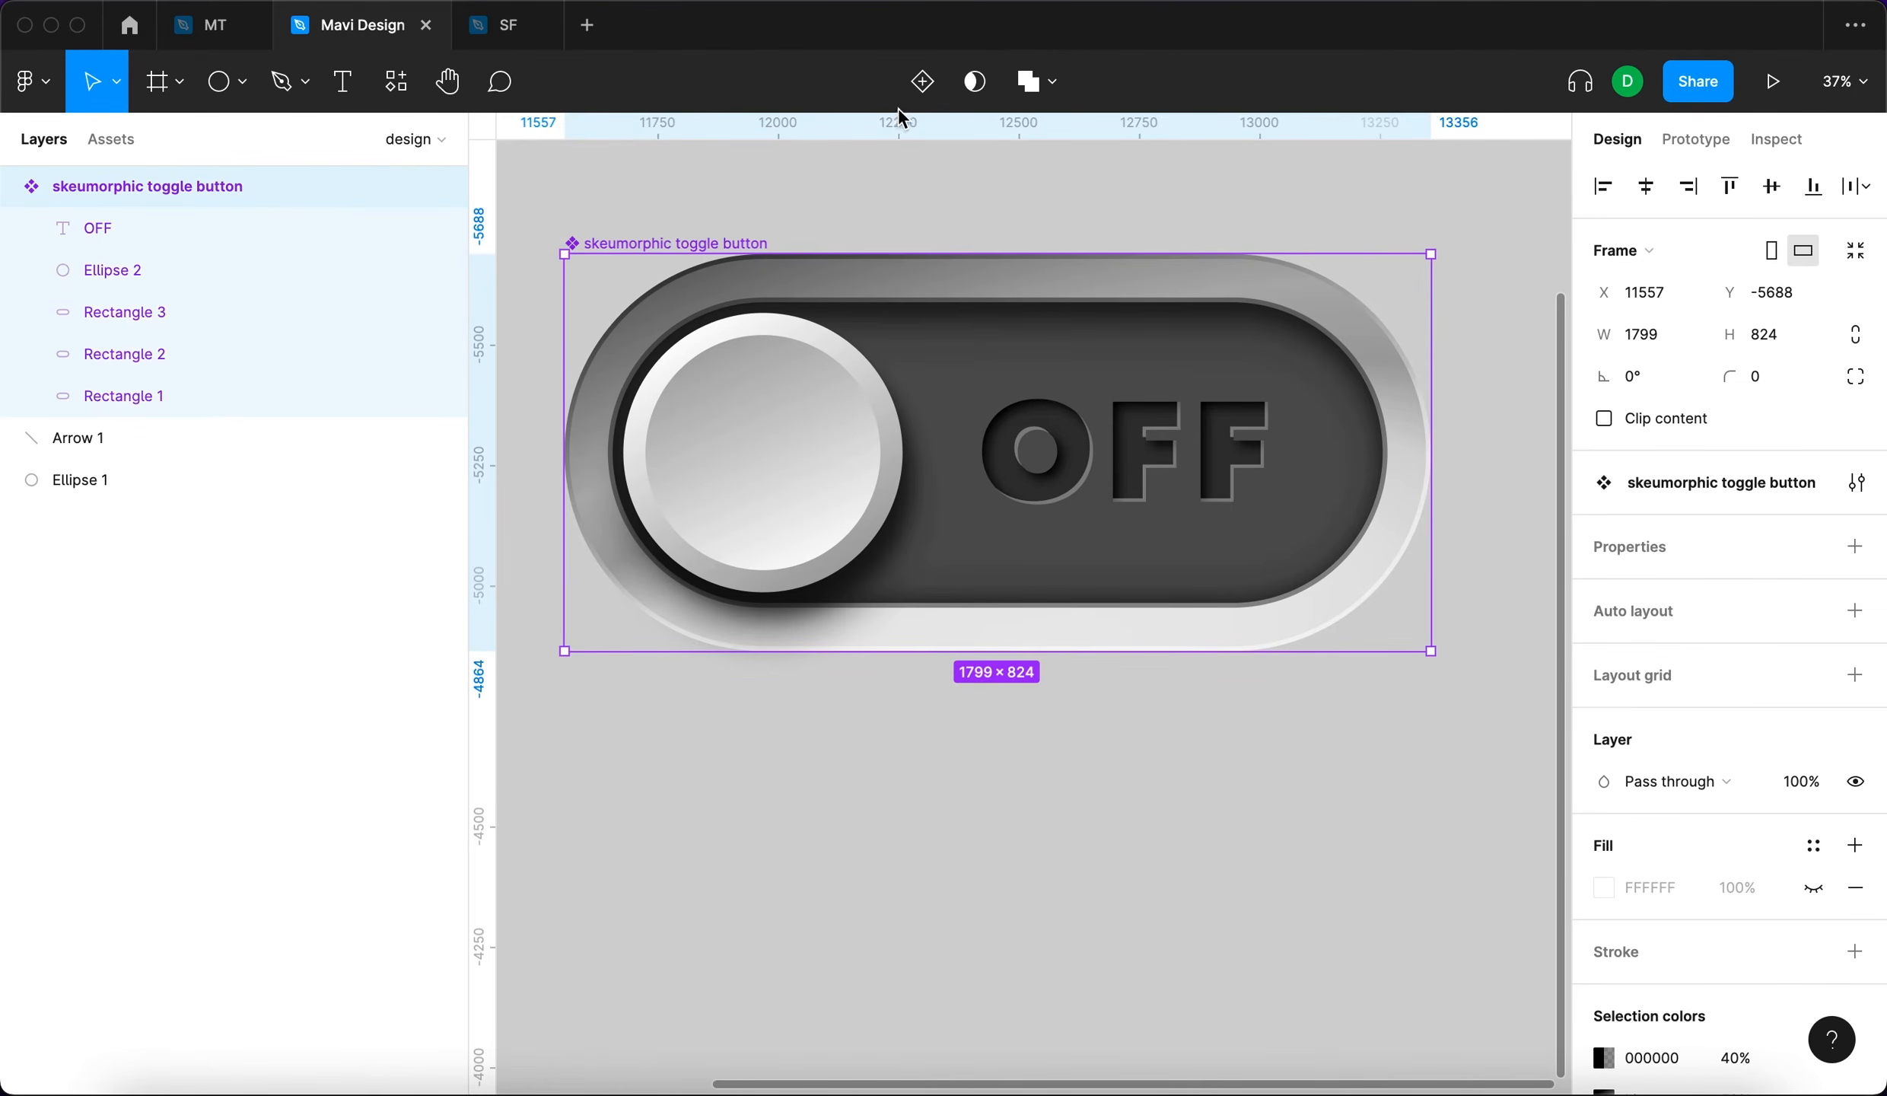
pyautogui.scroll(-3, 1220, 616)
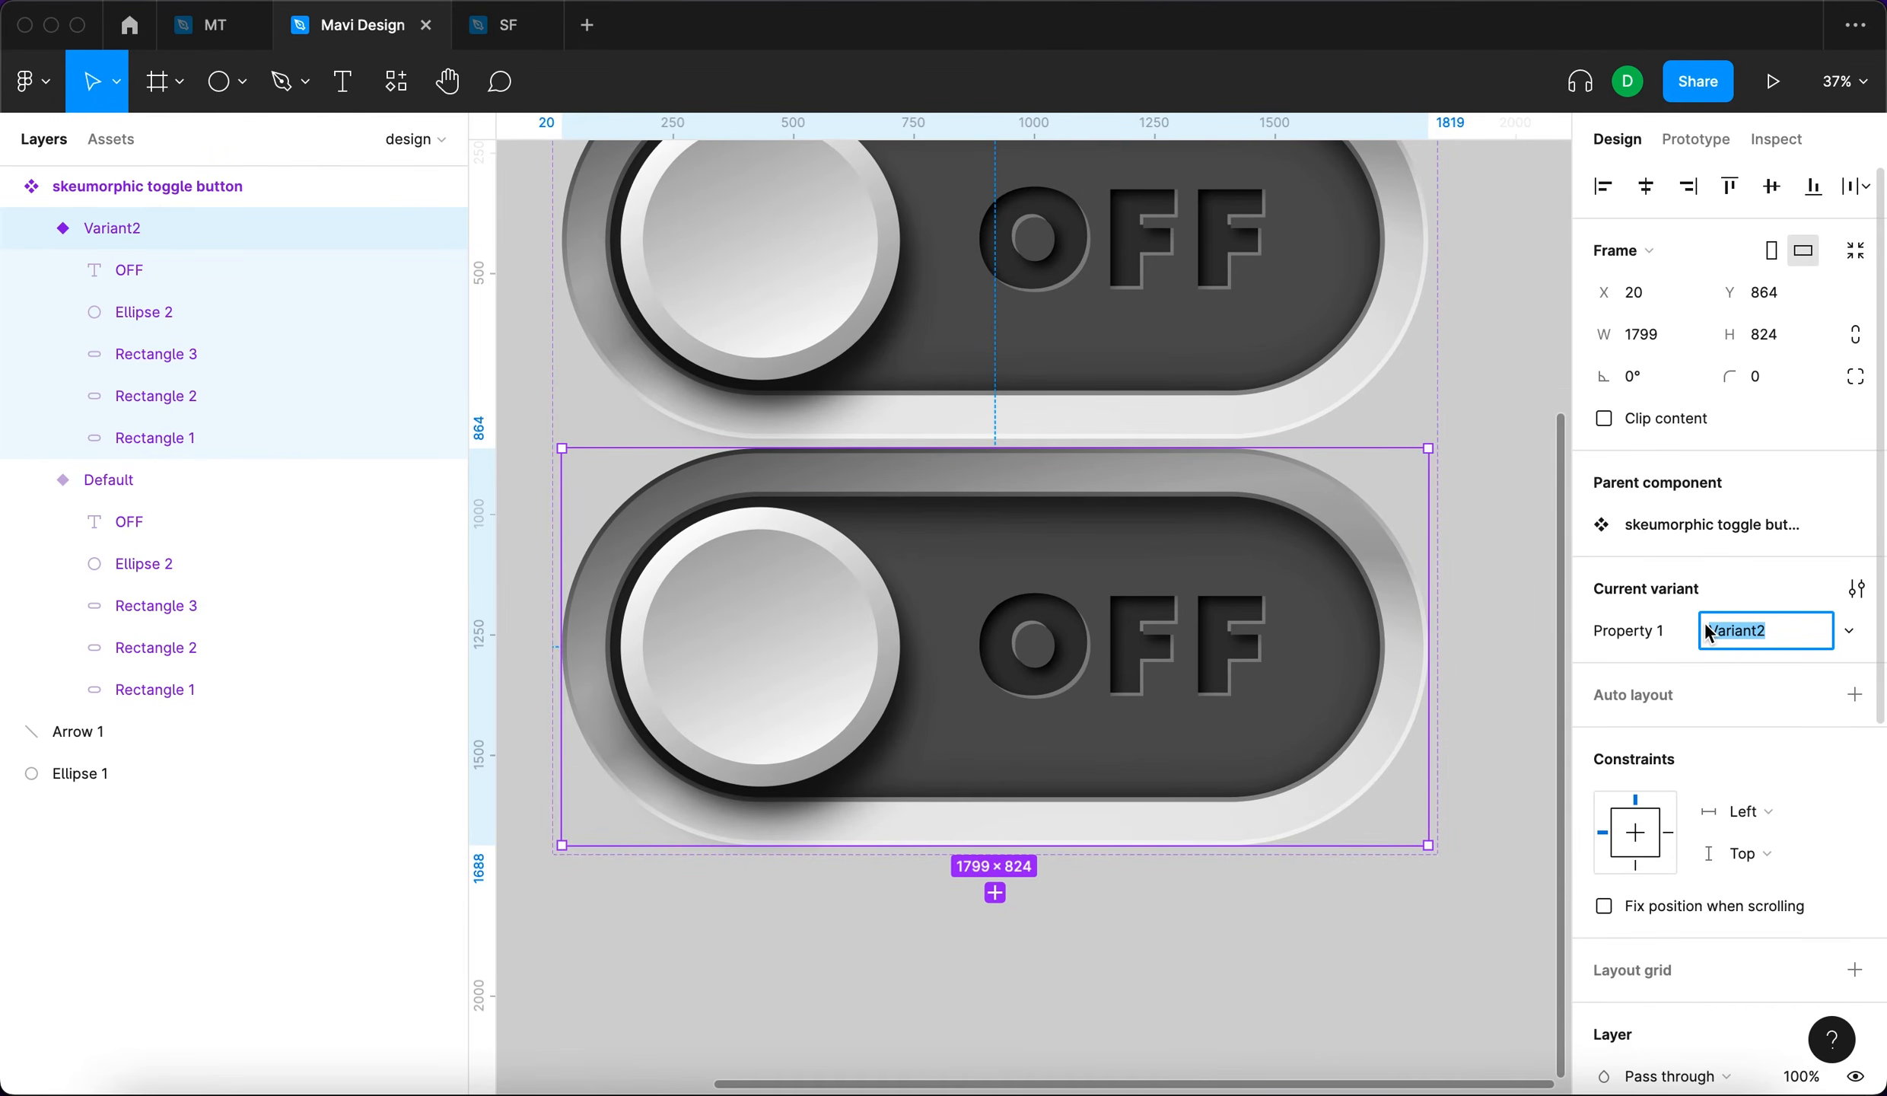
pyautogui.press('Return')
pyautogui.click(1234, 341)
pyautogui.click(1747, 627)
pyautogui.write('off')
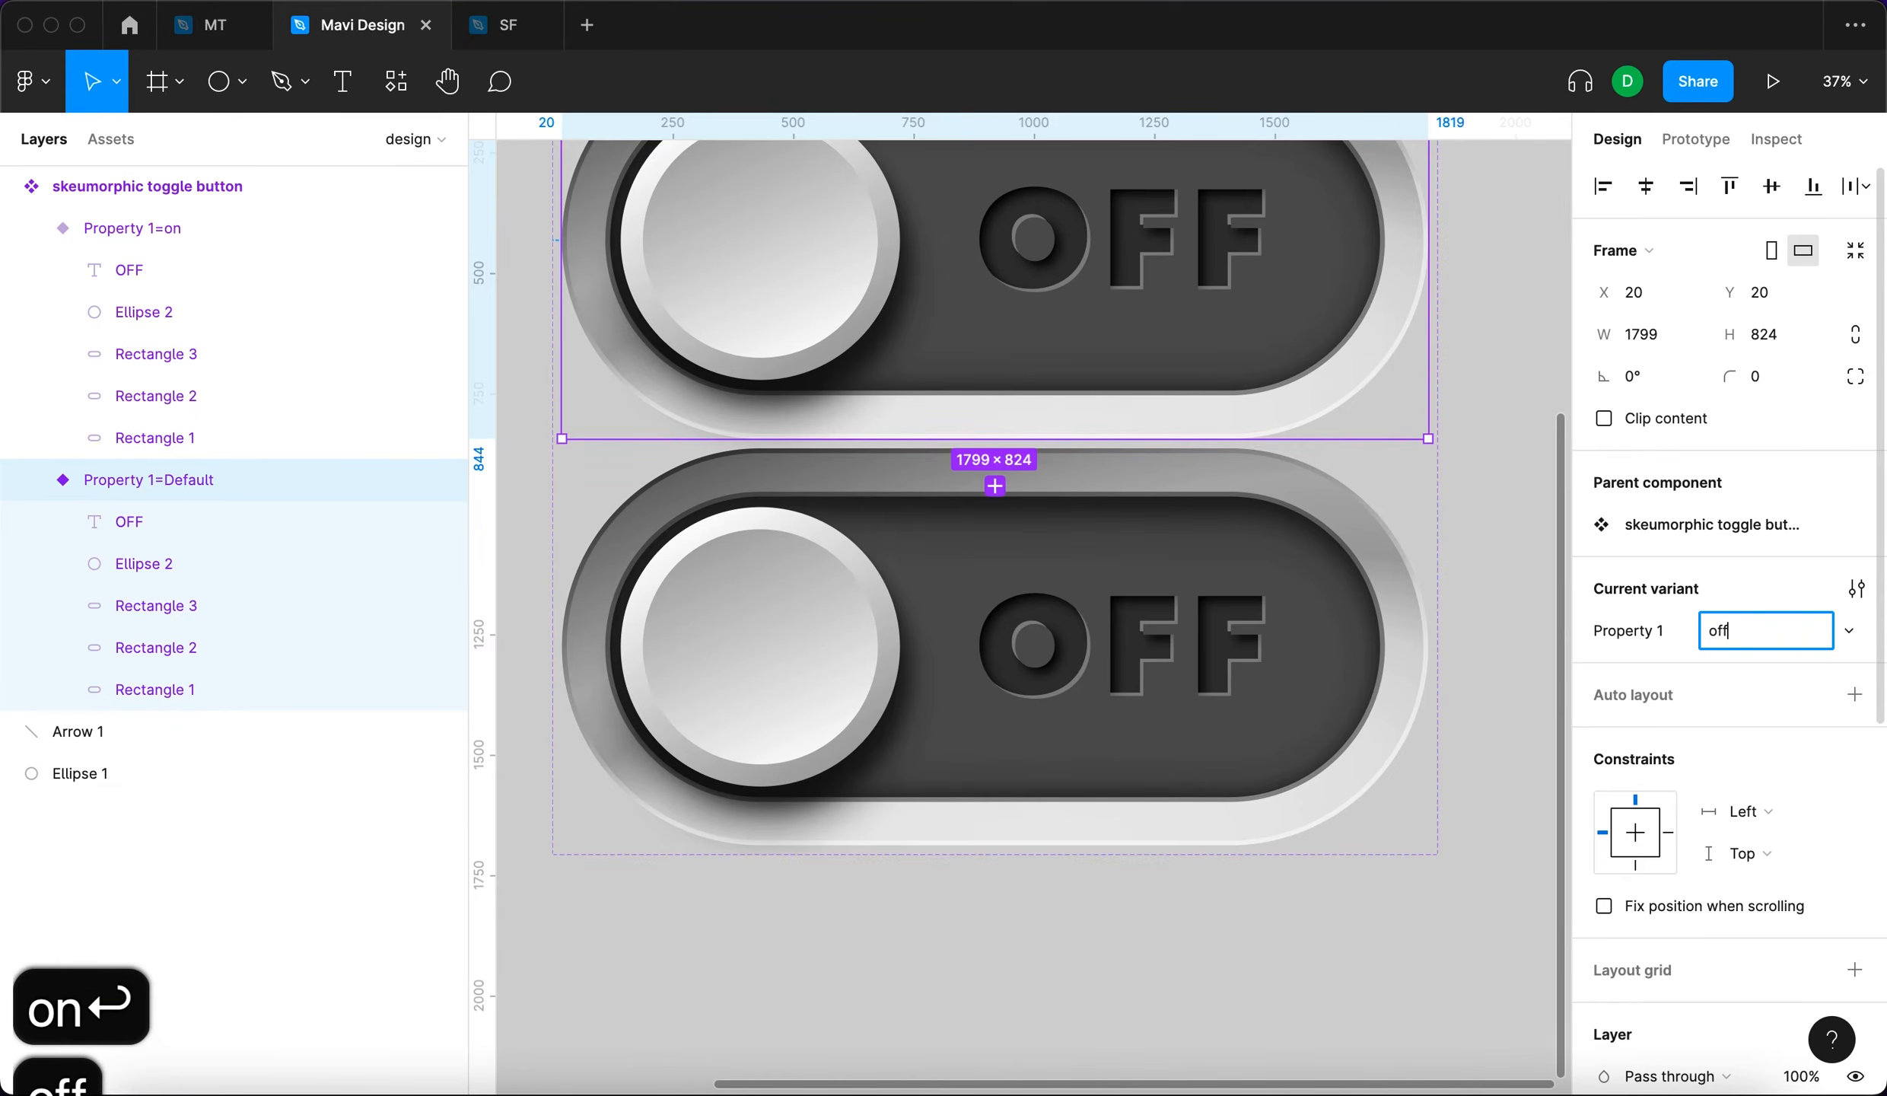
pyautogui.press('Return')
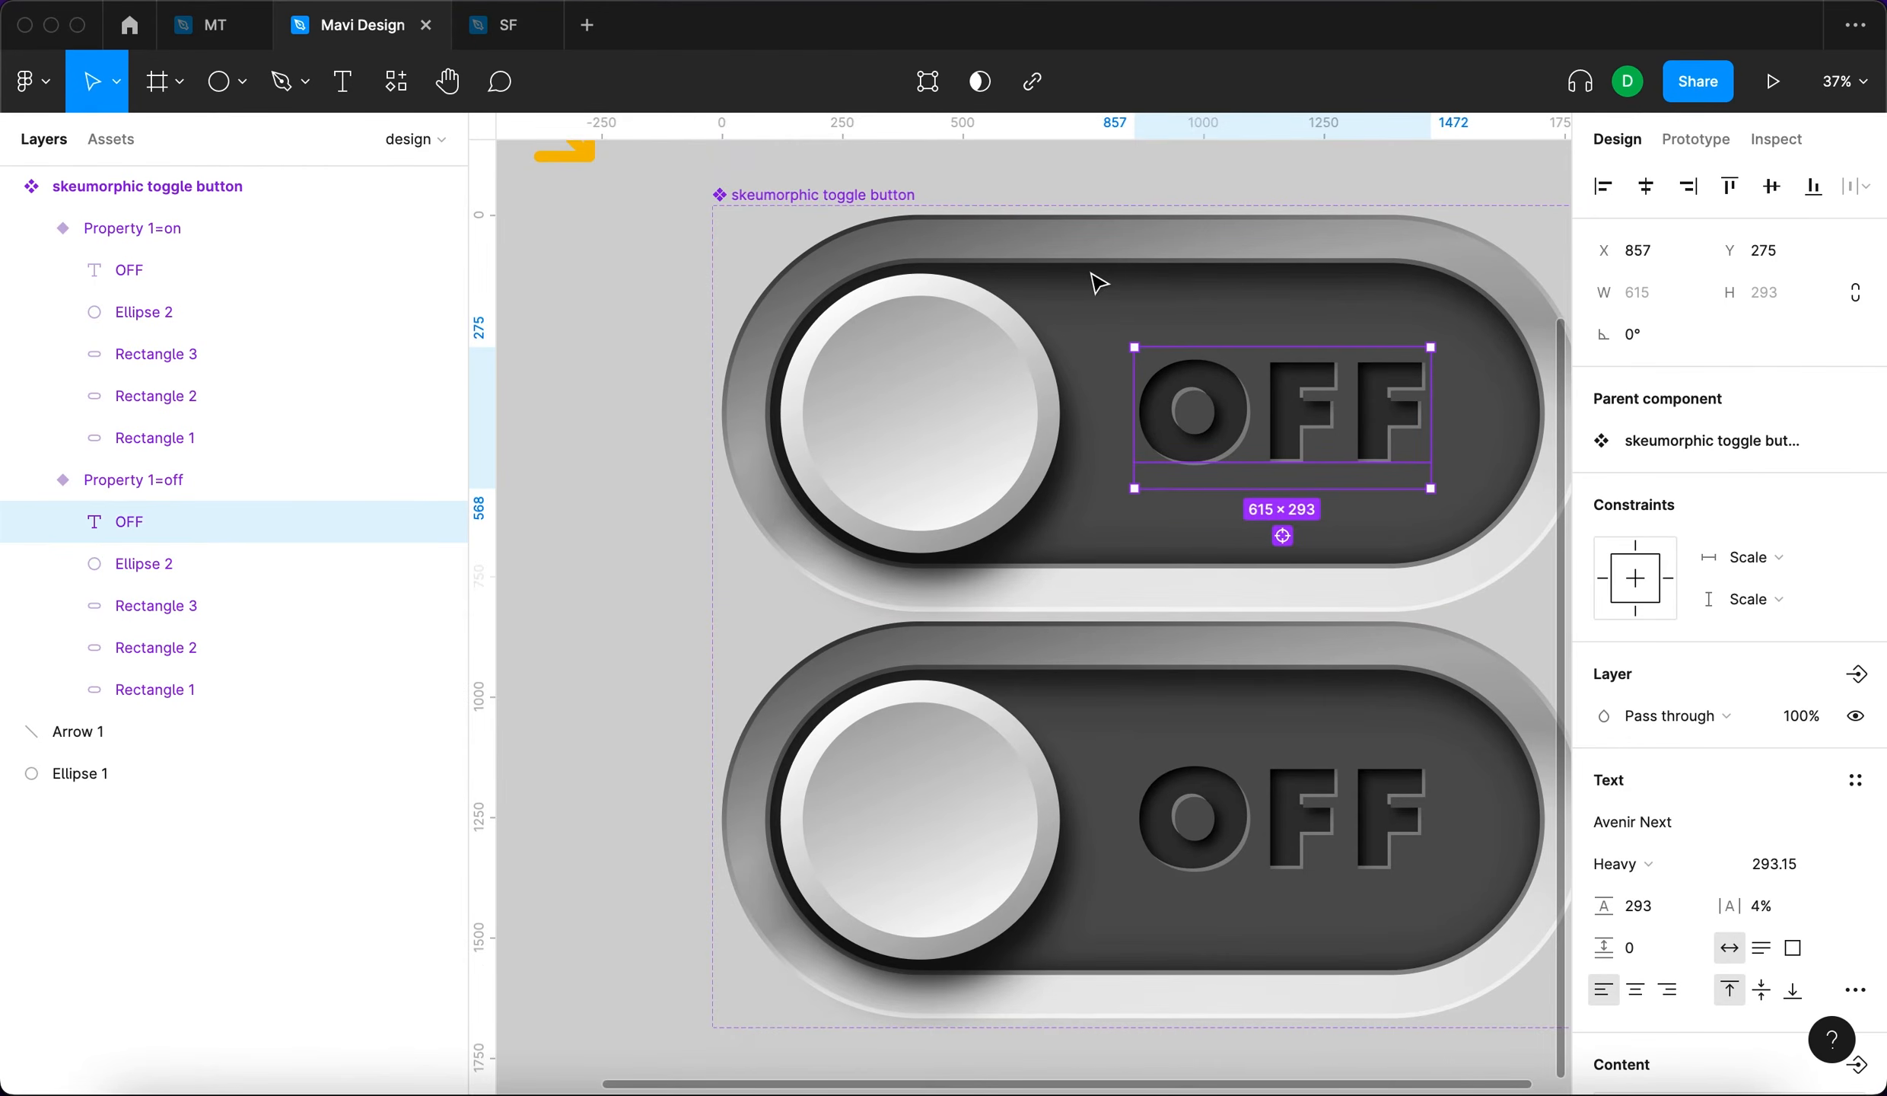
# Duplicate the OFF text in the off variant and change the copy's wording to ON.
pyautogui.press('super+d')
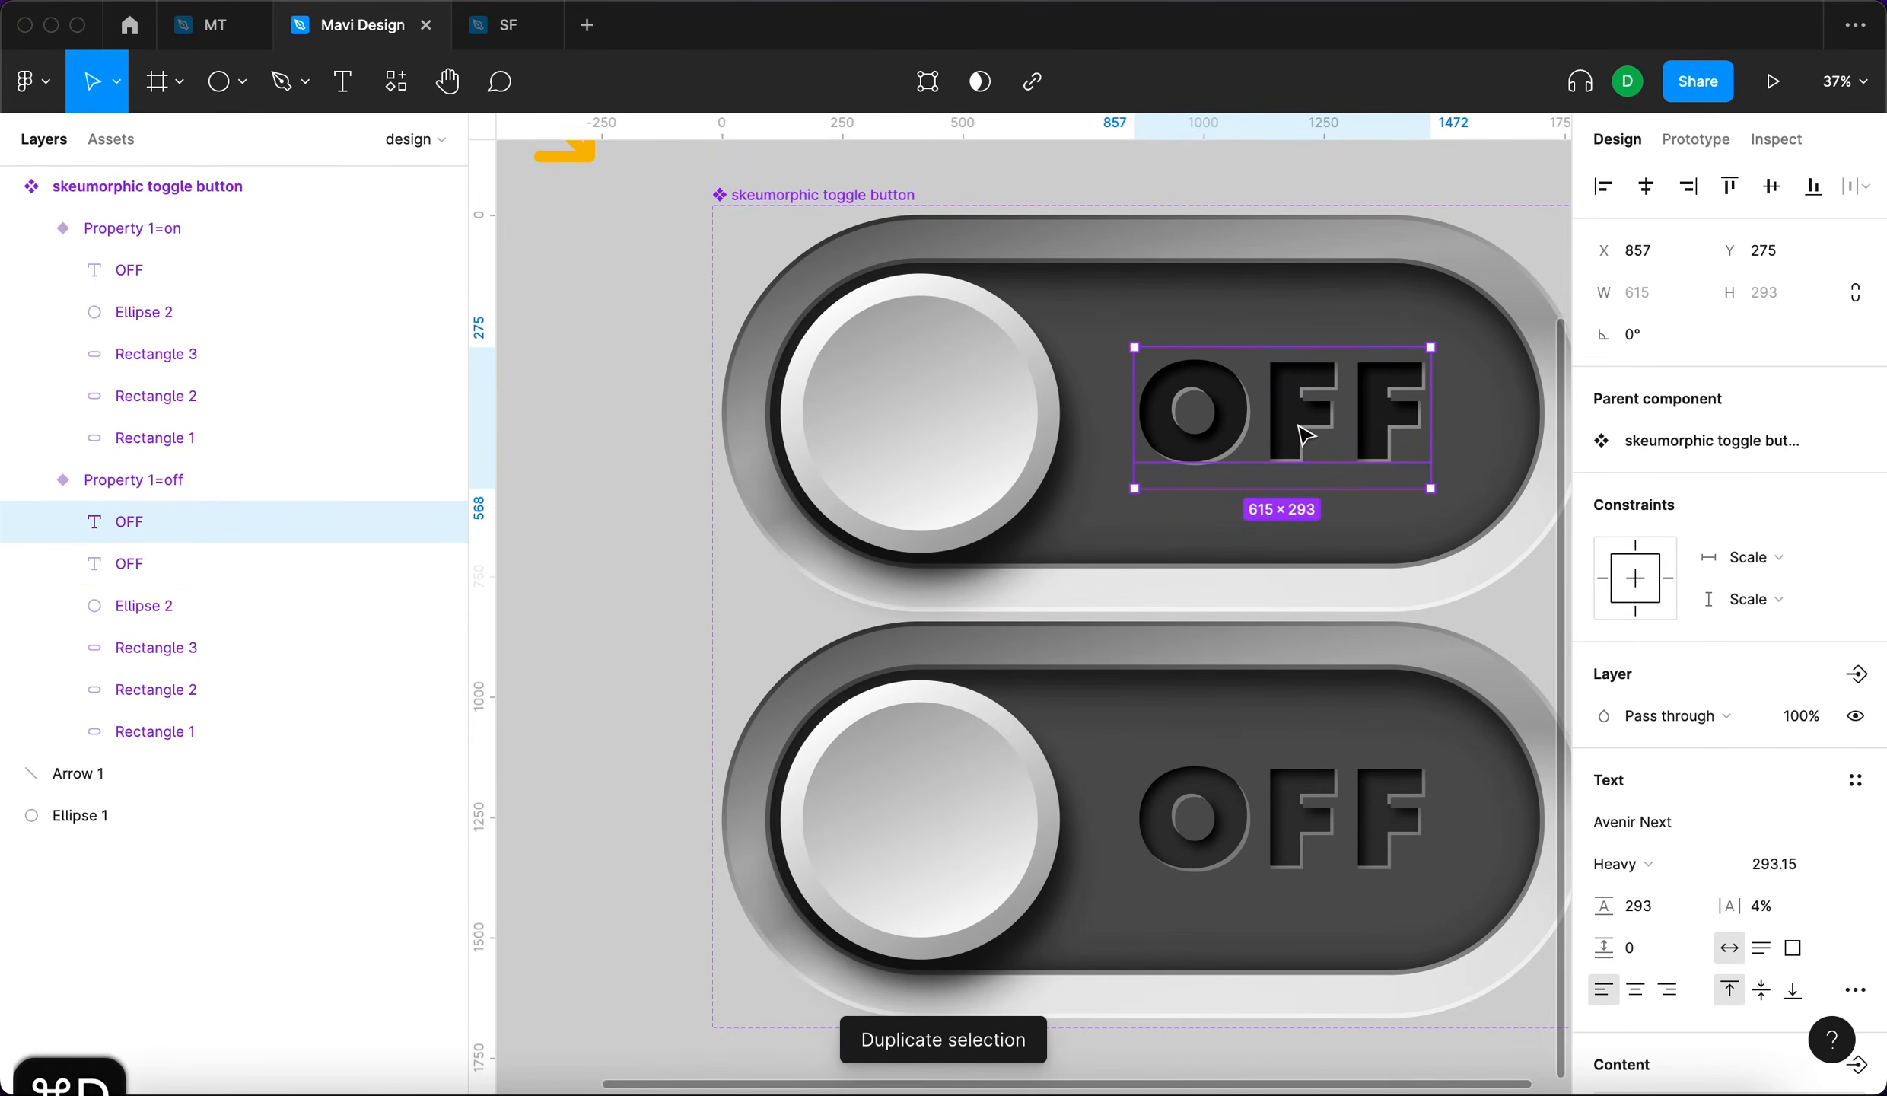
pyautogui.doubleClick(1297, 423)
pyautogui.write('ON')
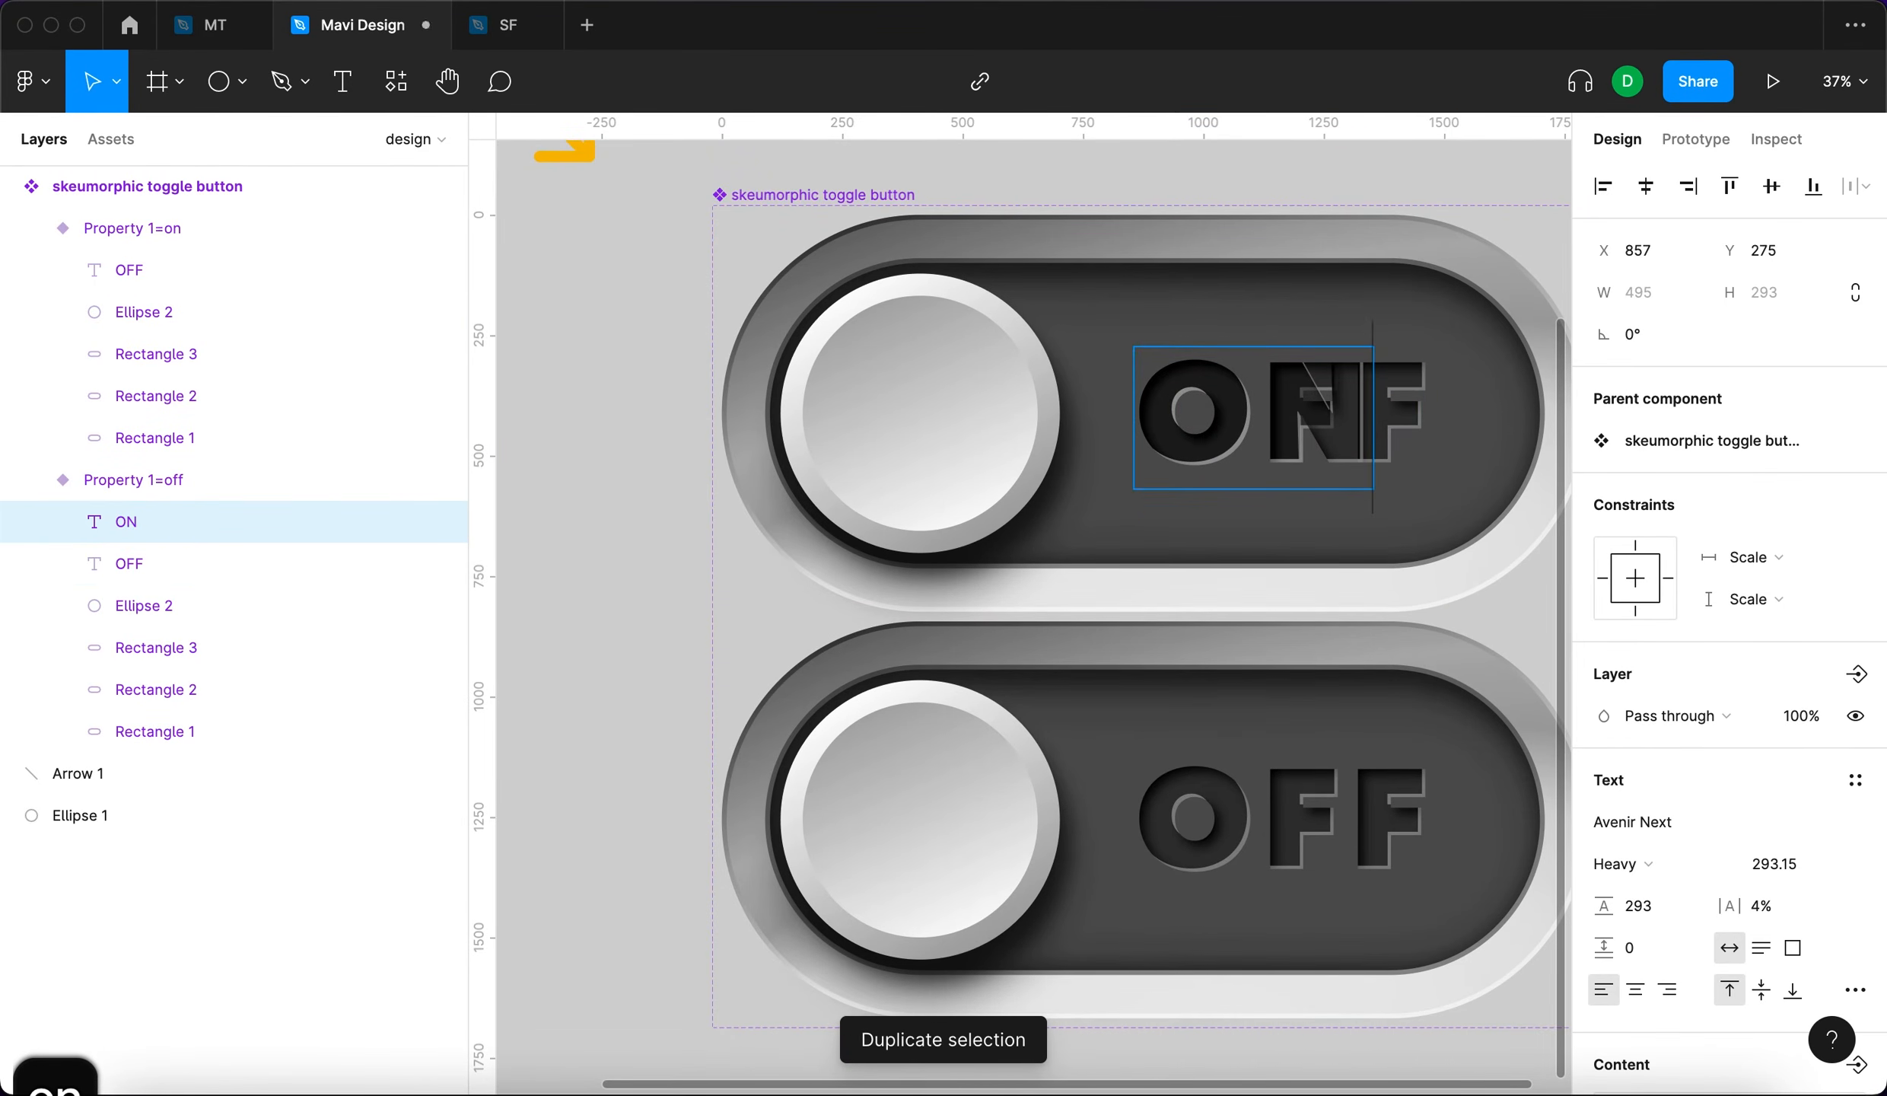
pyautogui.press('Escape')
# Move the ON text left until it lies completely outside the switch.
pyautogui.hotkey('shift', 'Left')
pyautogui.hotkey('shift', 'Left')
pyautogui.hotkey('shift', 'Left')
pyautogui.hotkey('shift', 'Left')
pyautogui.hotkey('shift', 'Left')
pyautogui.moveTo(1603, 250); pyautogui.dragTo(945, 283)
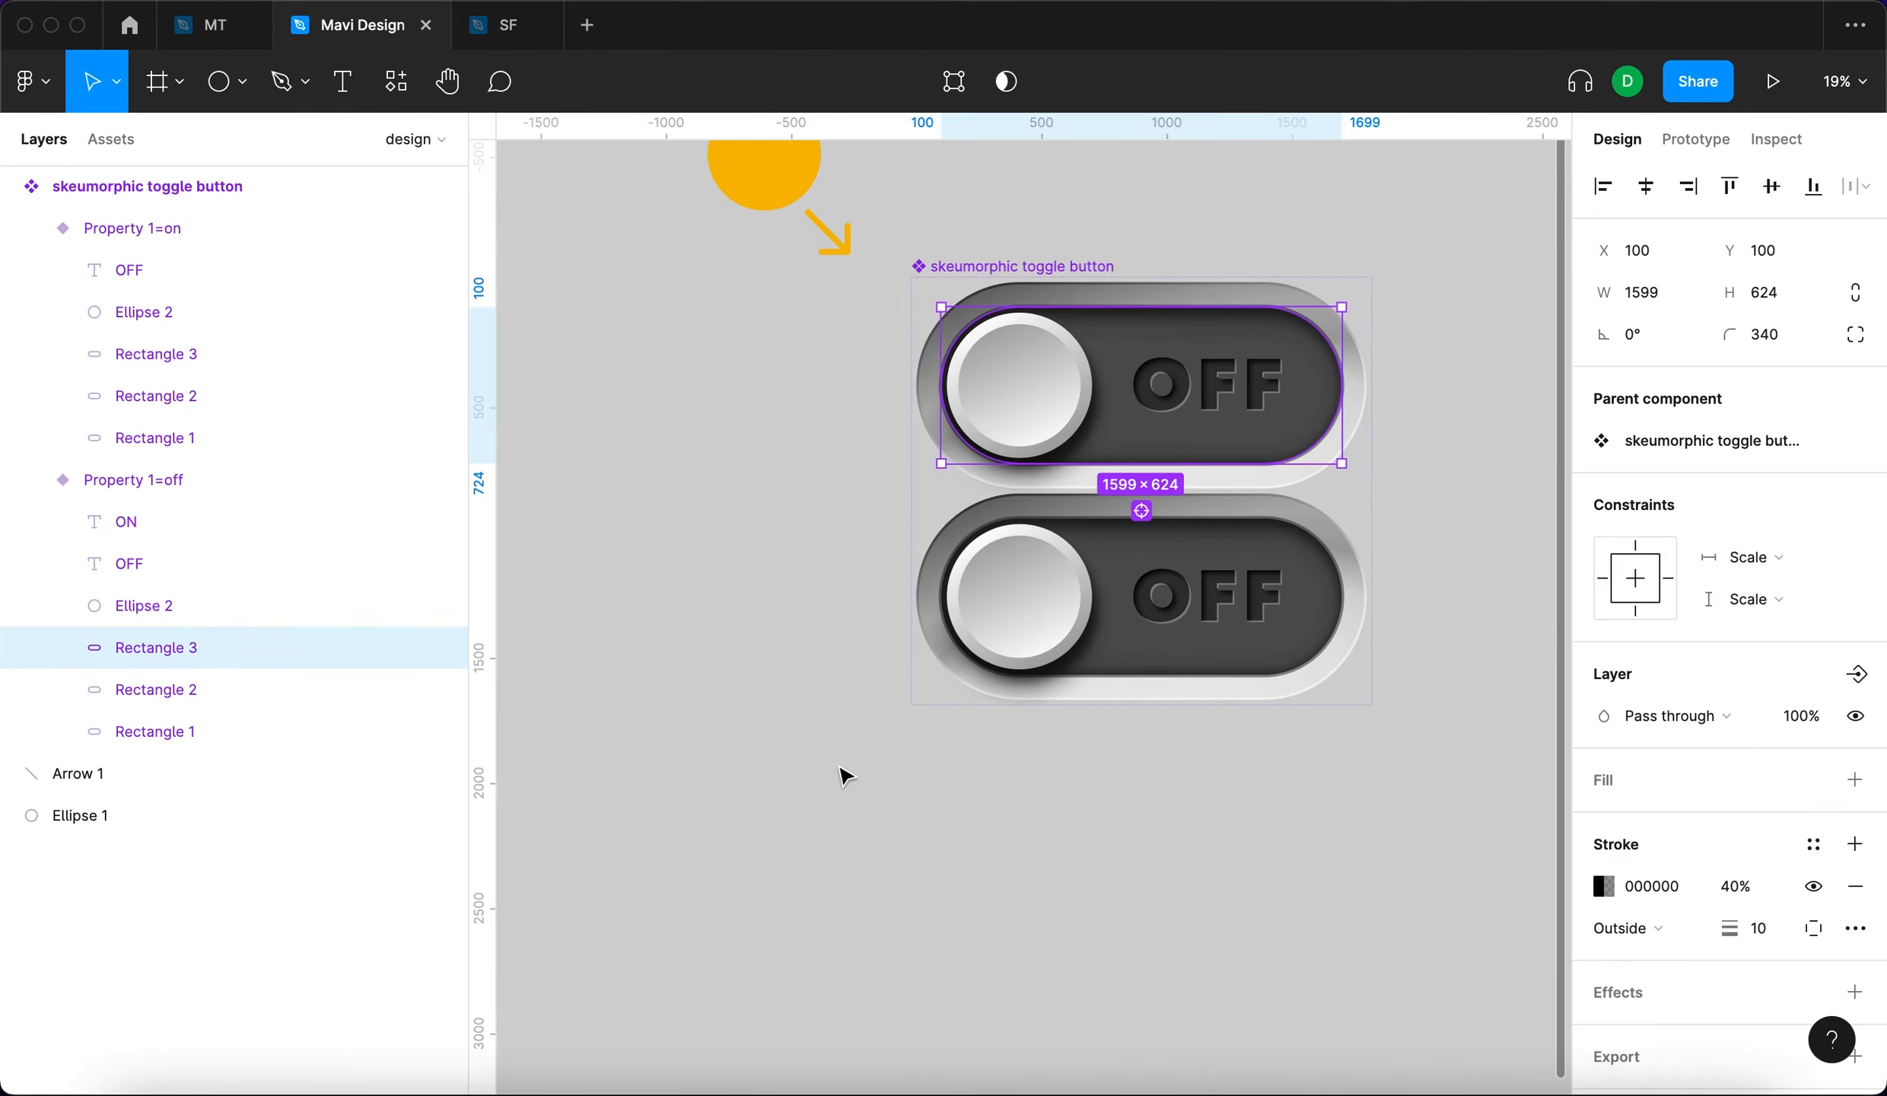
pyautogui.click(844, 775)
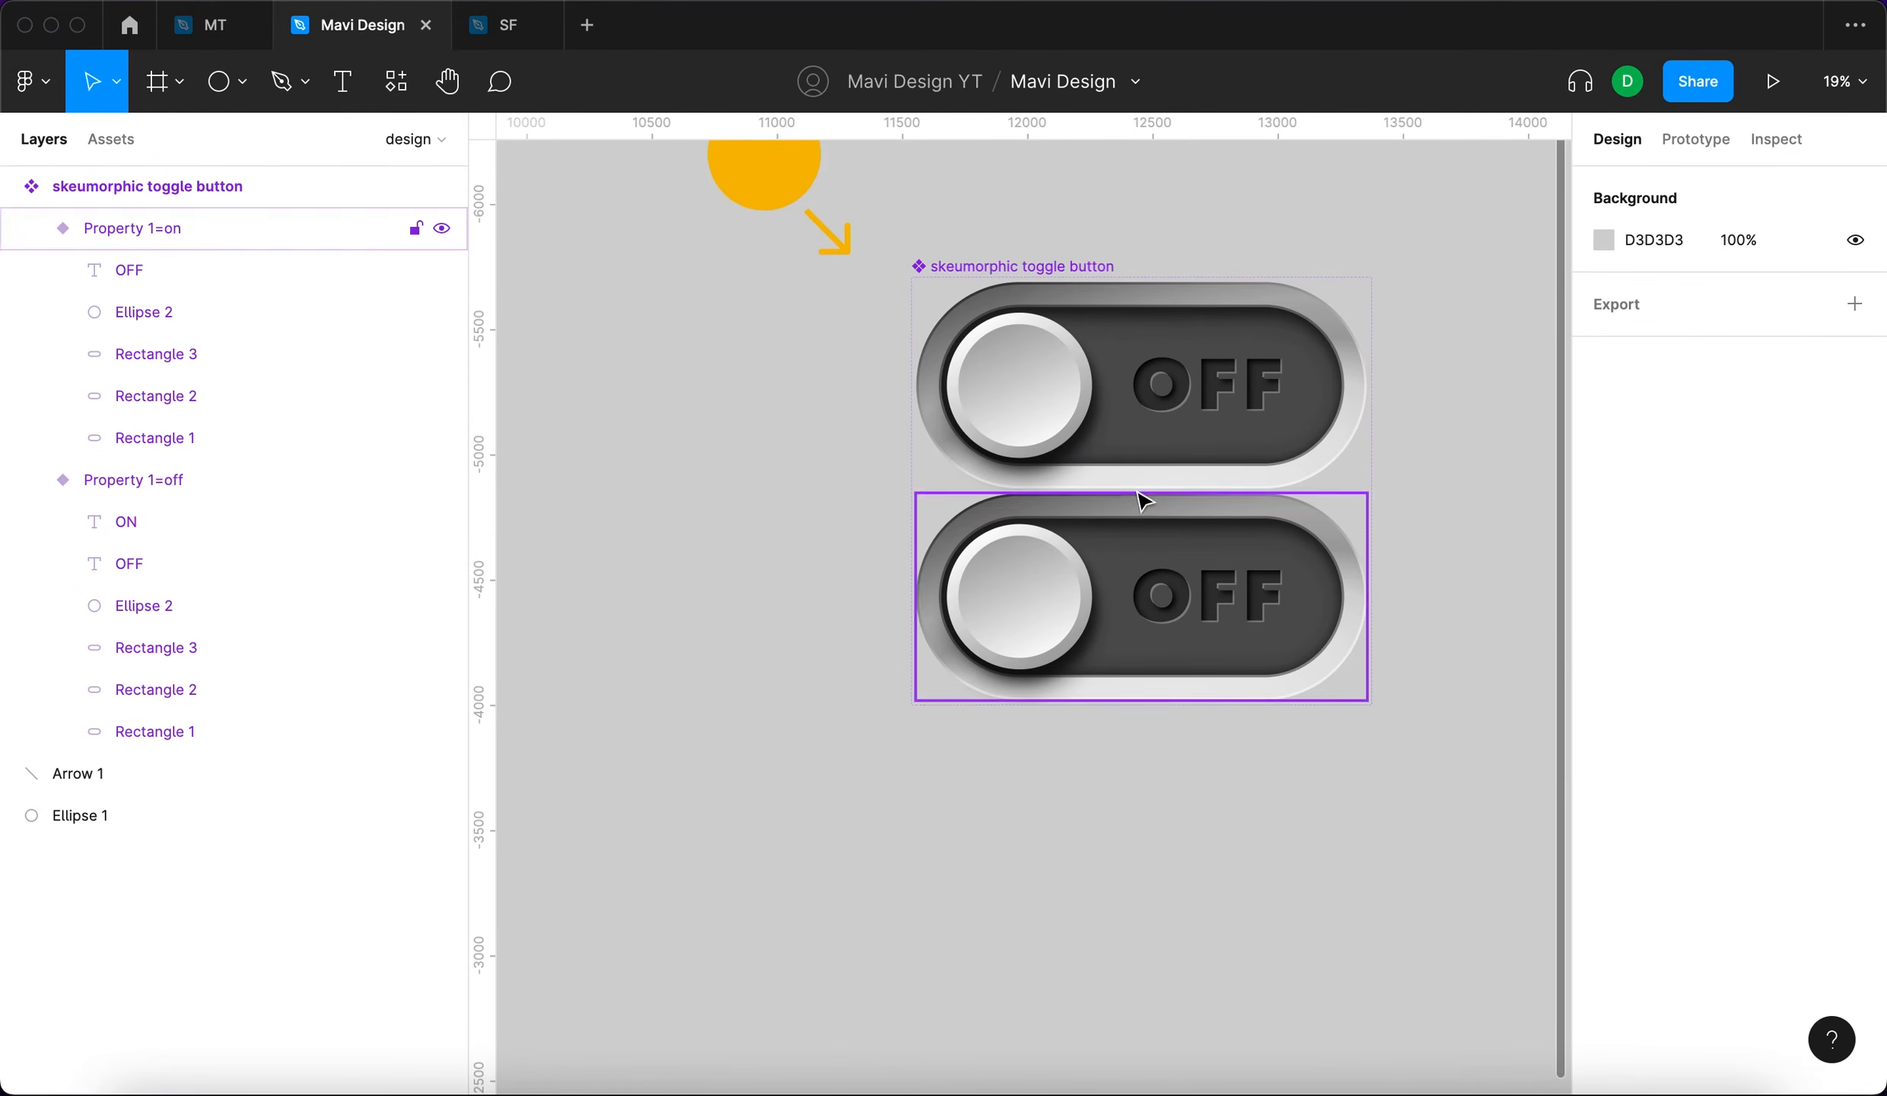
pyautogui.click(1314, 392)
pyautogui.click(1314, 384)
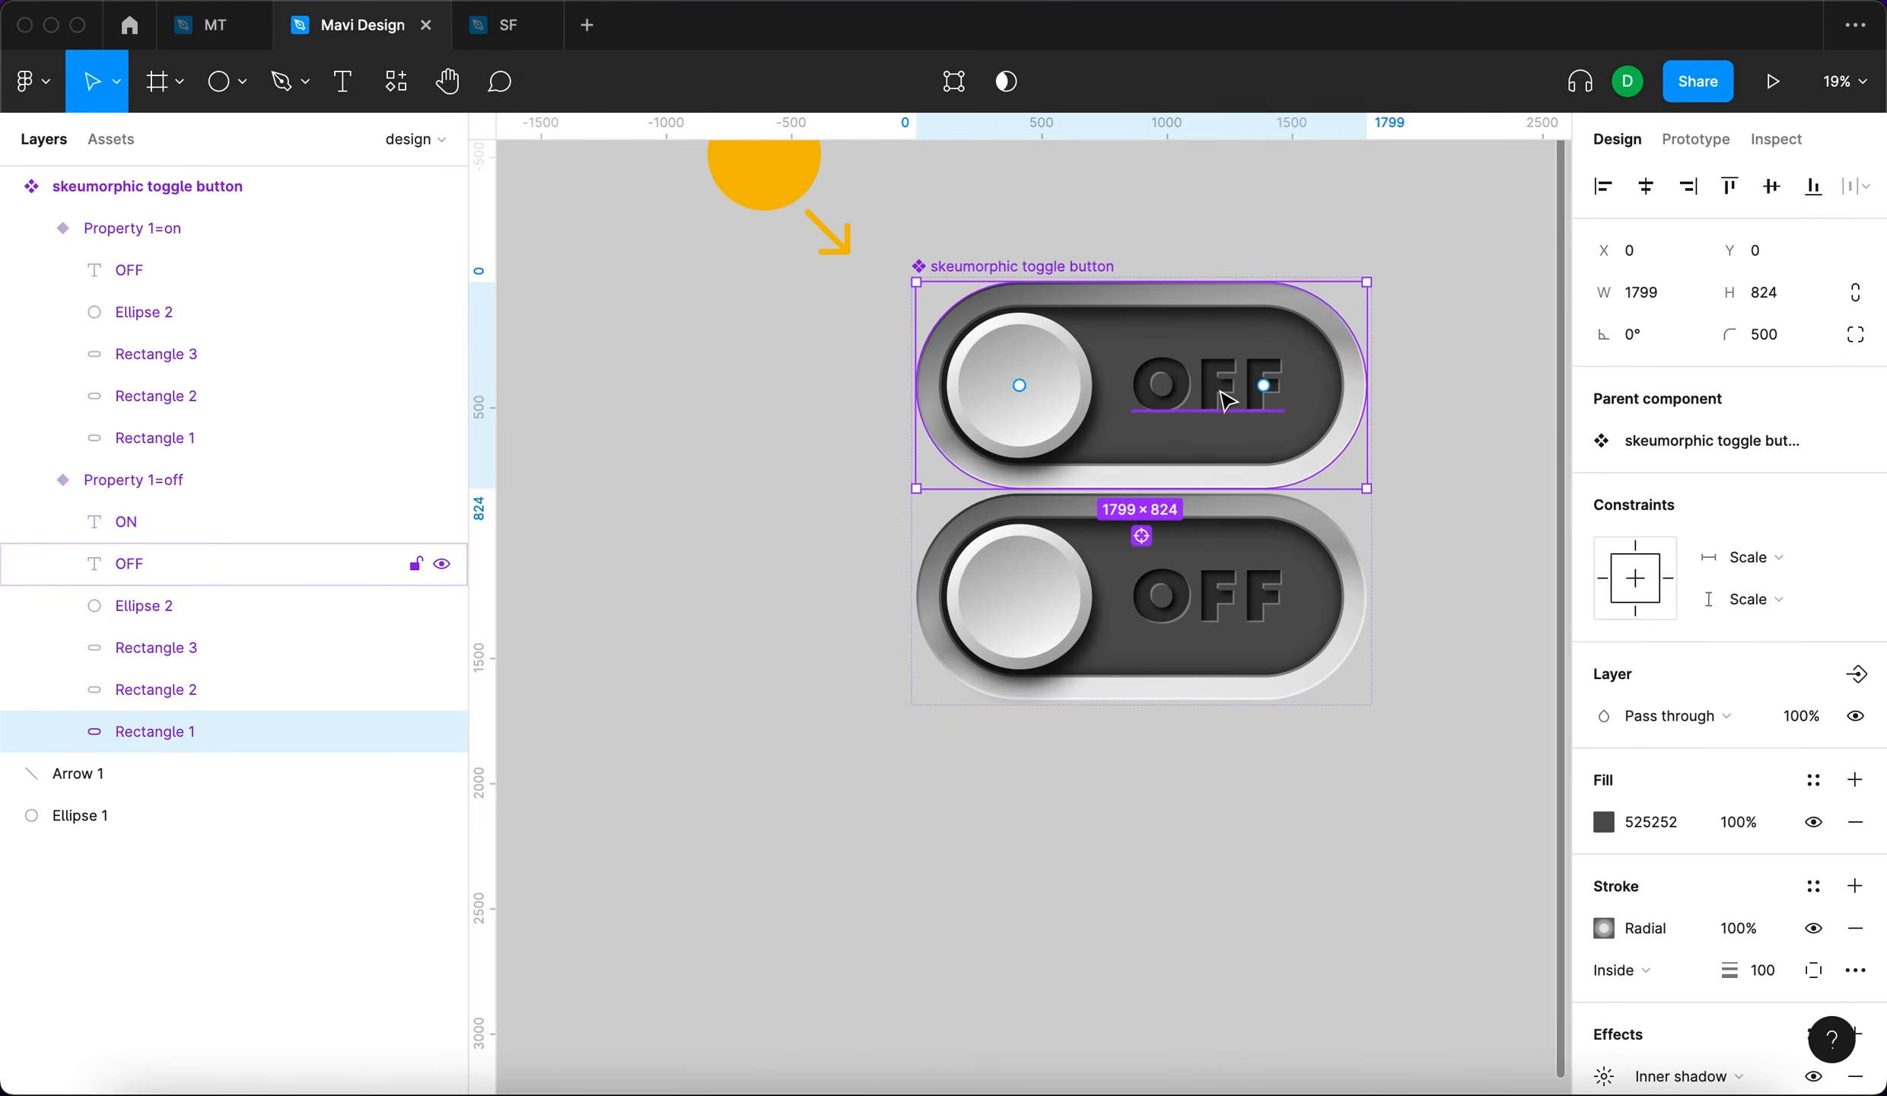
pyautogui.press('Escape')
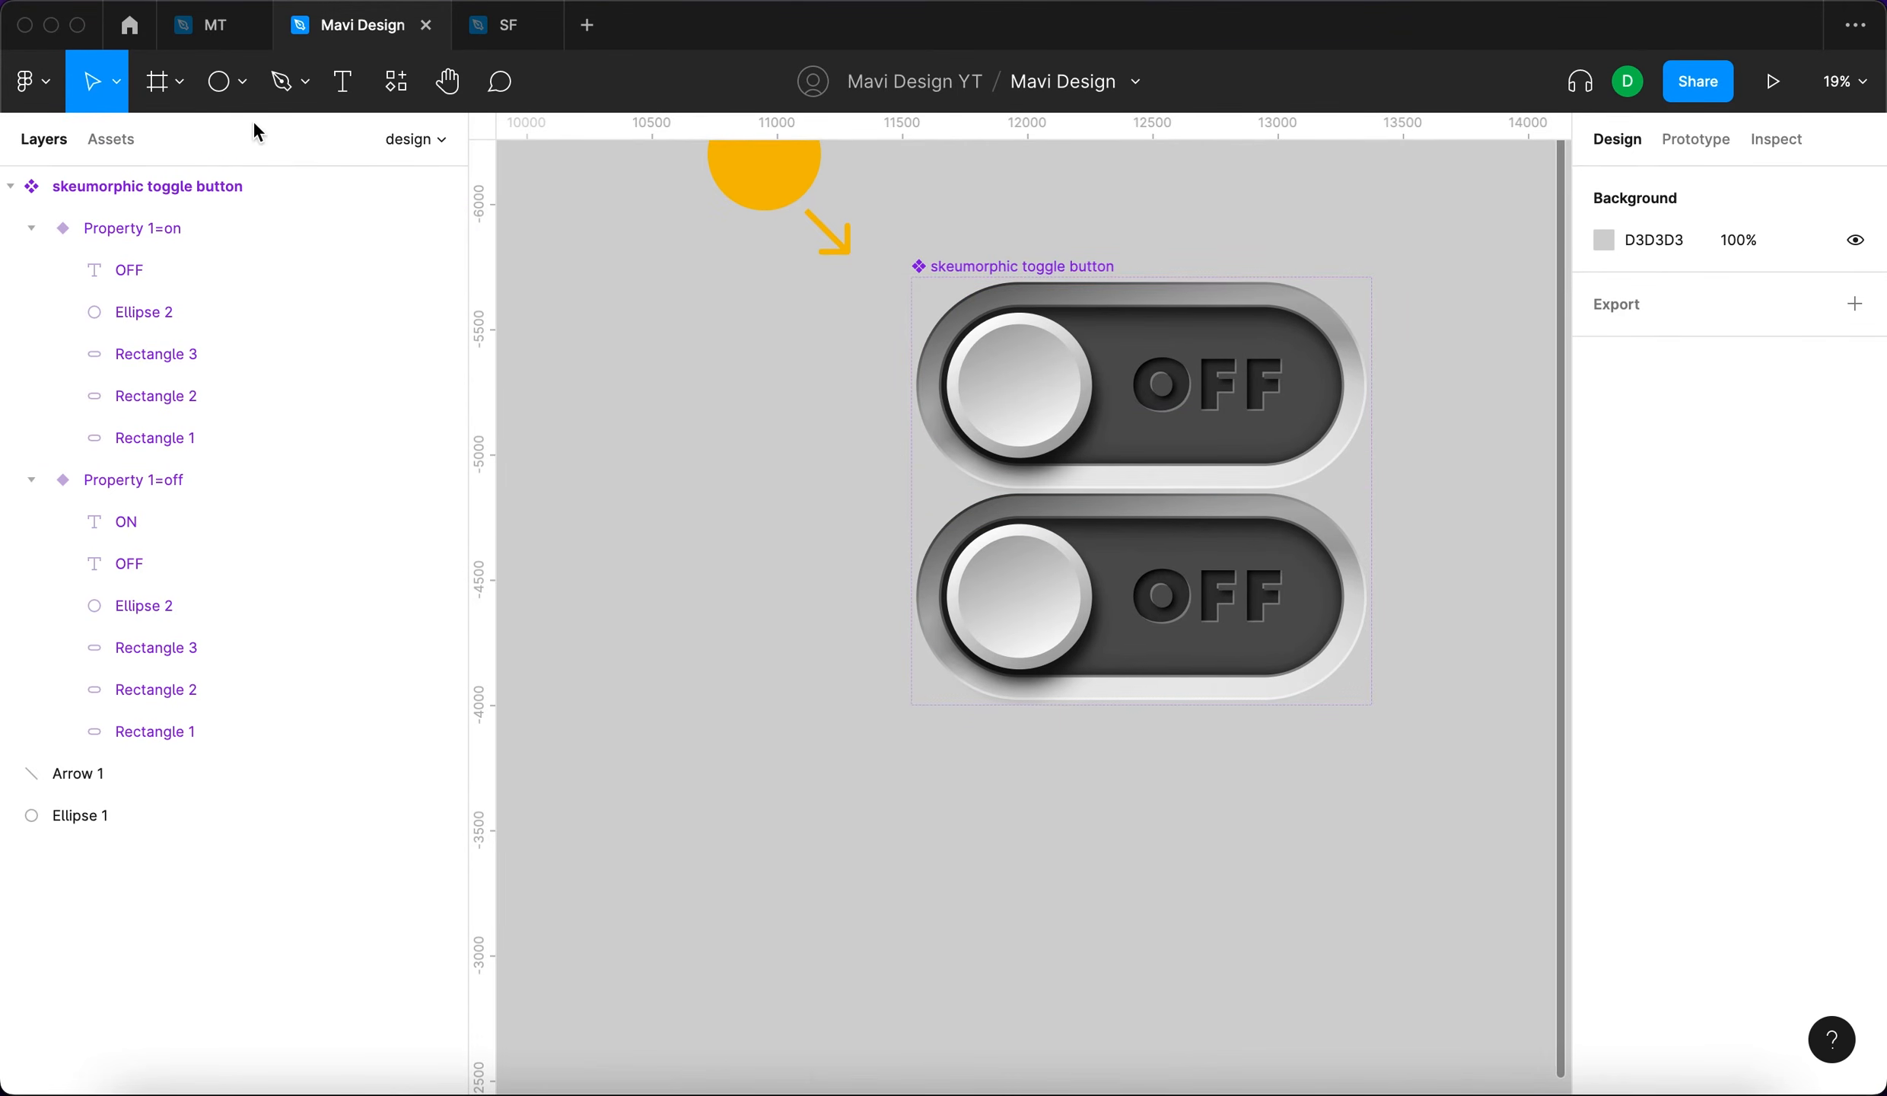
# Draw a frame below the two variants and size it 1599 by 624 to match Rectangle 3.
pyautogui.click(156, 81)
pyautogui.moveTo(1010, 826); pyautogui.dragTo(1228, 916)
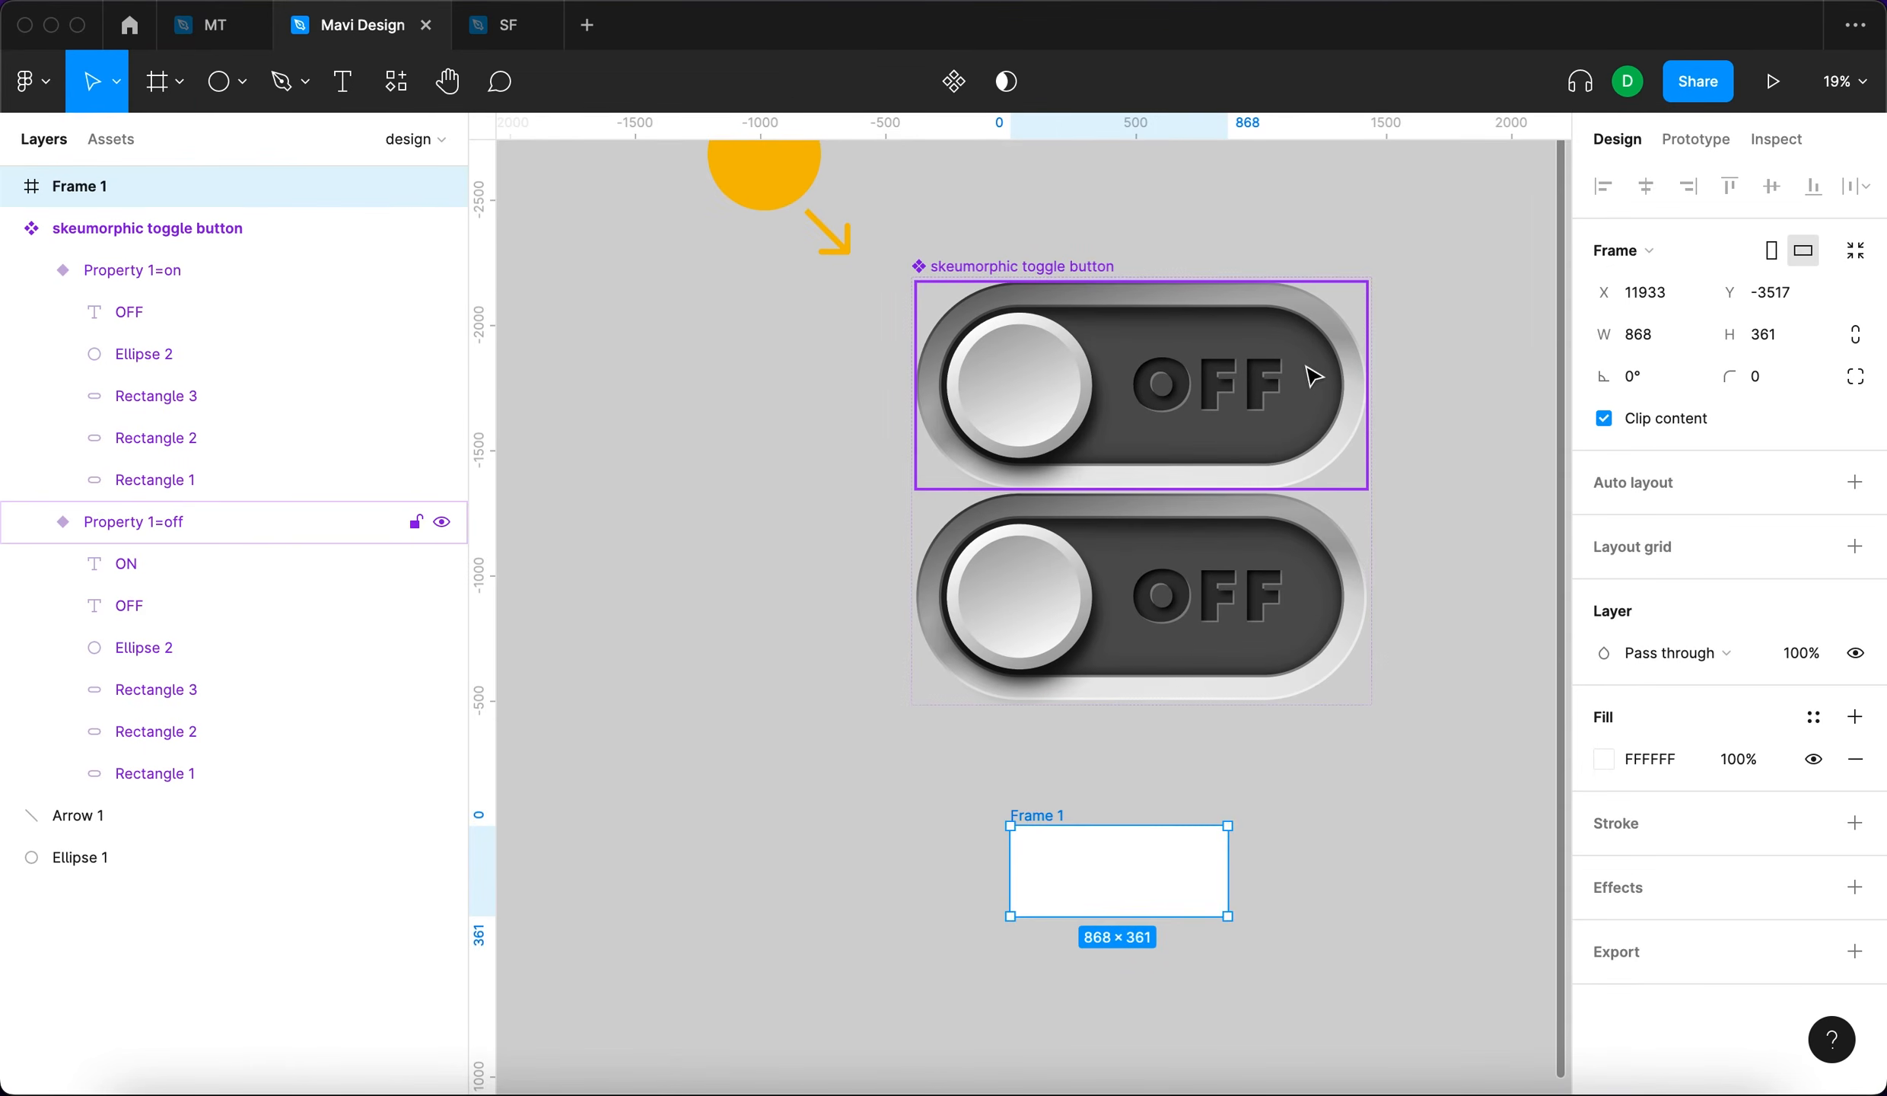
pyautogui.click(168, 772)
pyautogui.click(239, 681)
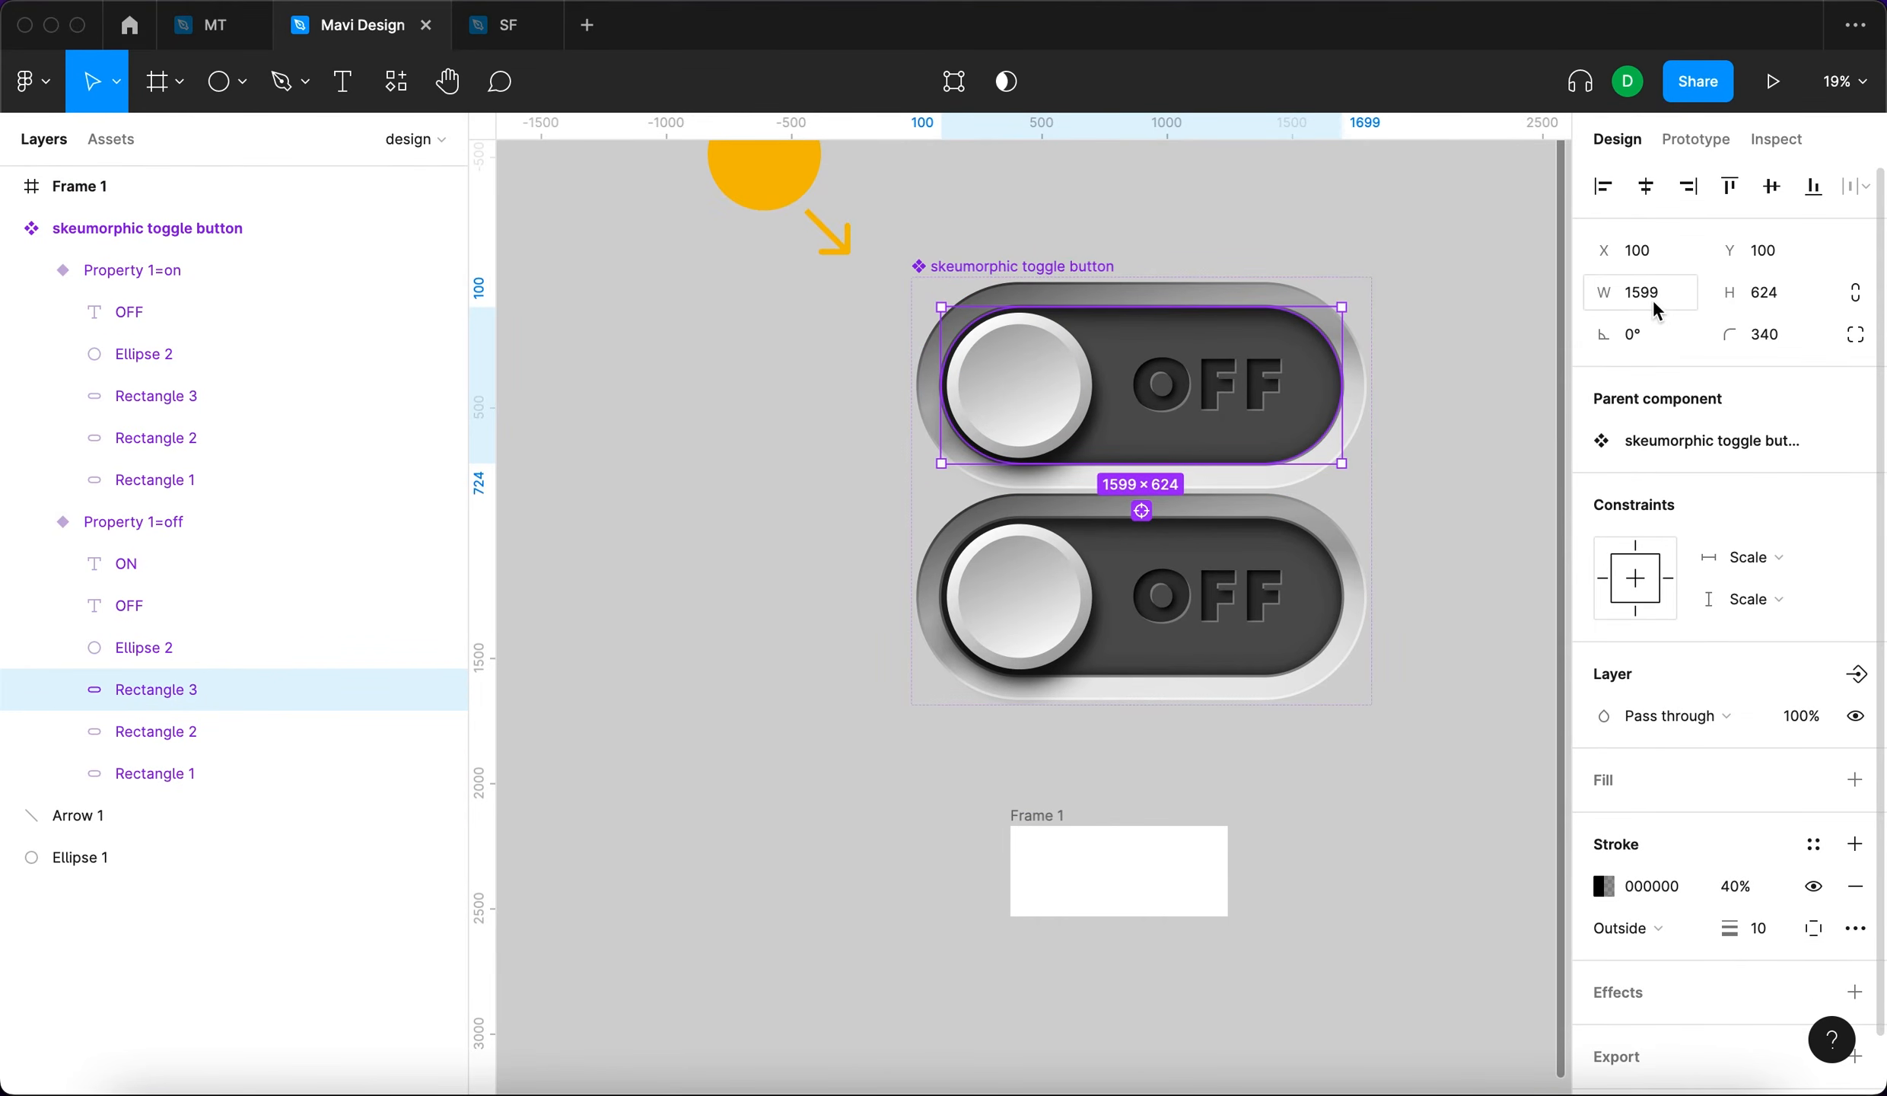
pyautogui.click(1141, 867)
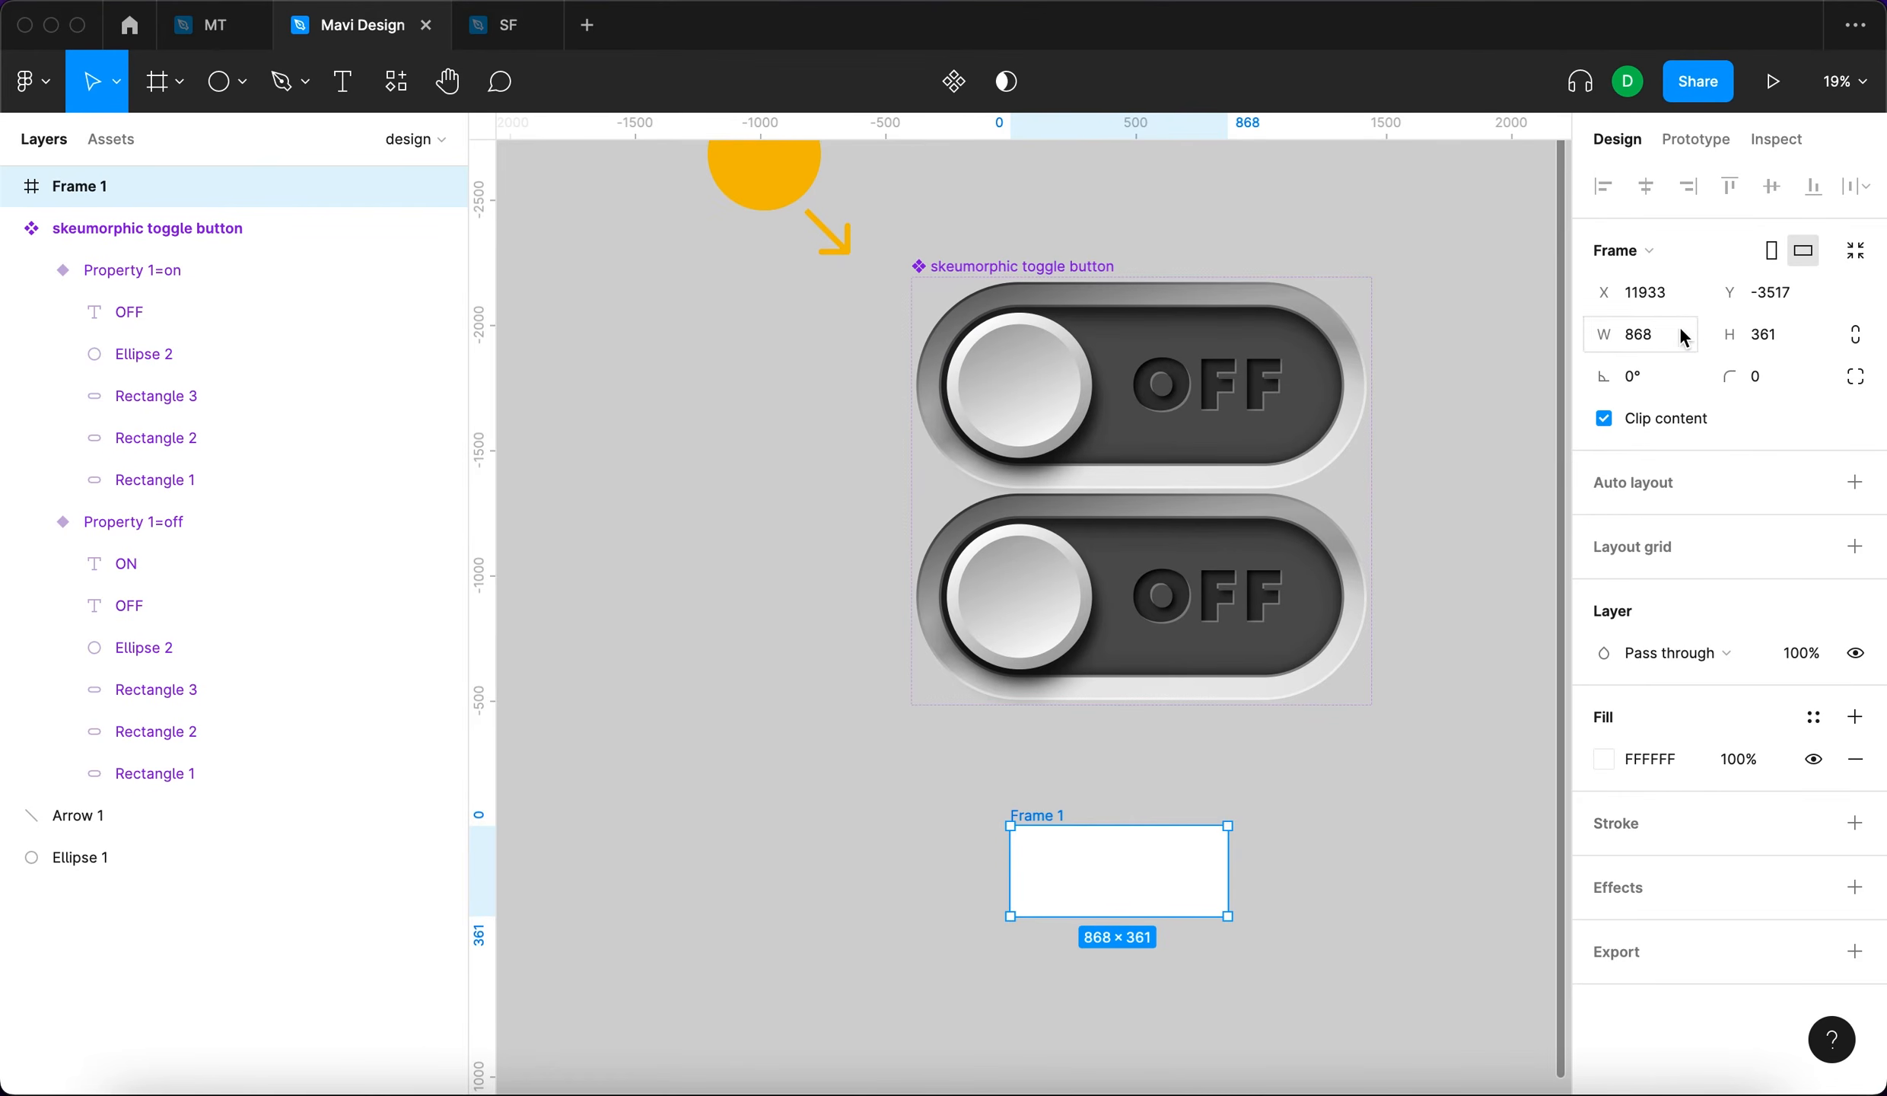
pyautogui.write('1599')
pyautogui.press('Tab')
pyautogui.write('624')
pyautogui.press('Return')
# Set the new frame's corner radius to 350 and remove its white fill.
pyautogui.click(1765, 376)
pyautogui.write('35')
pyautogui.press('Return')
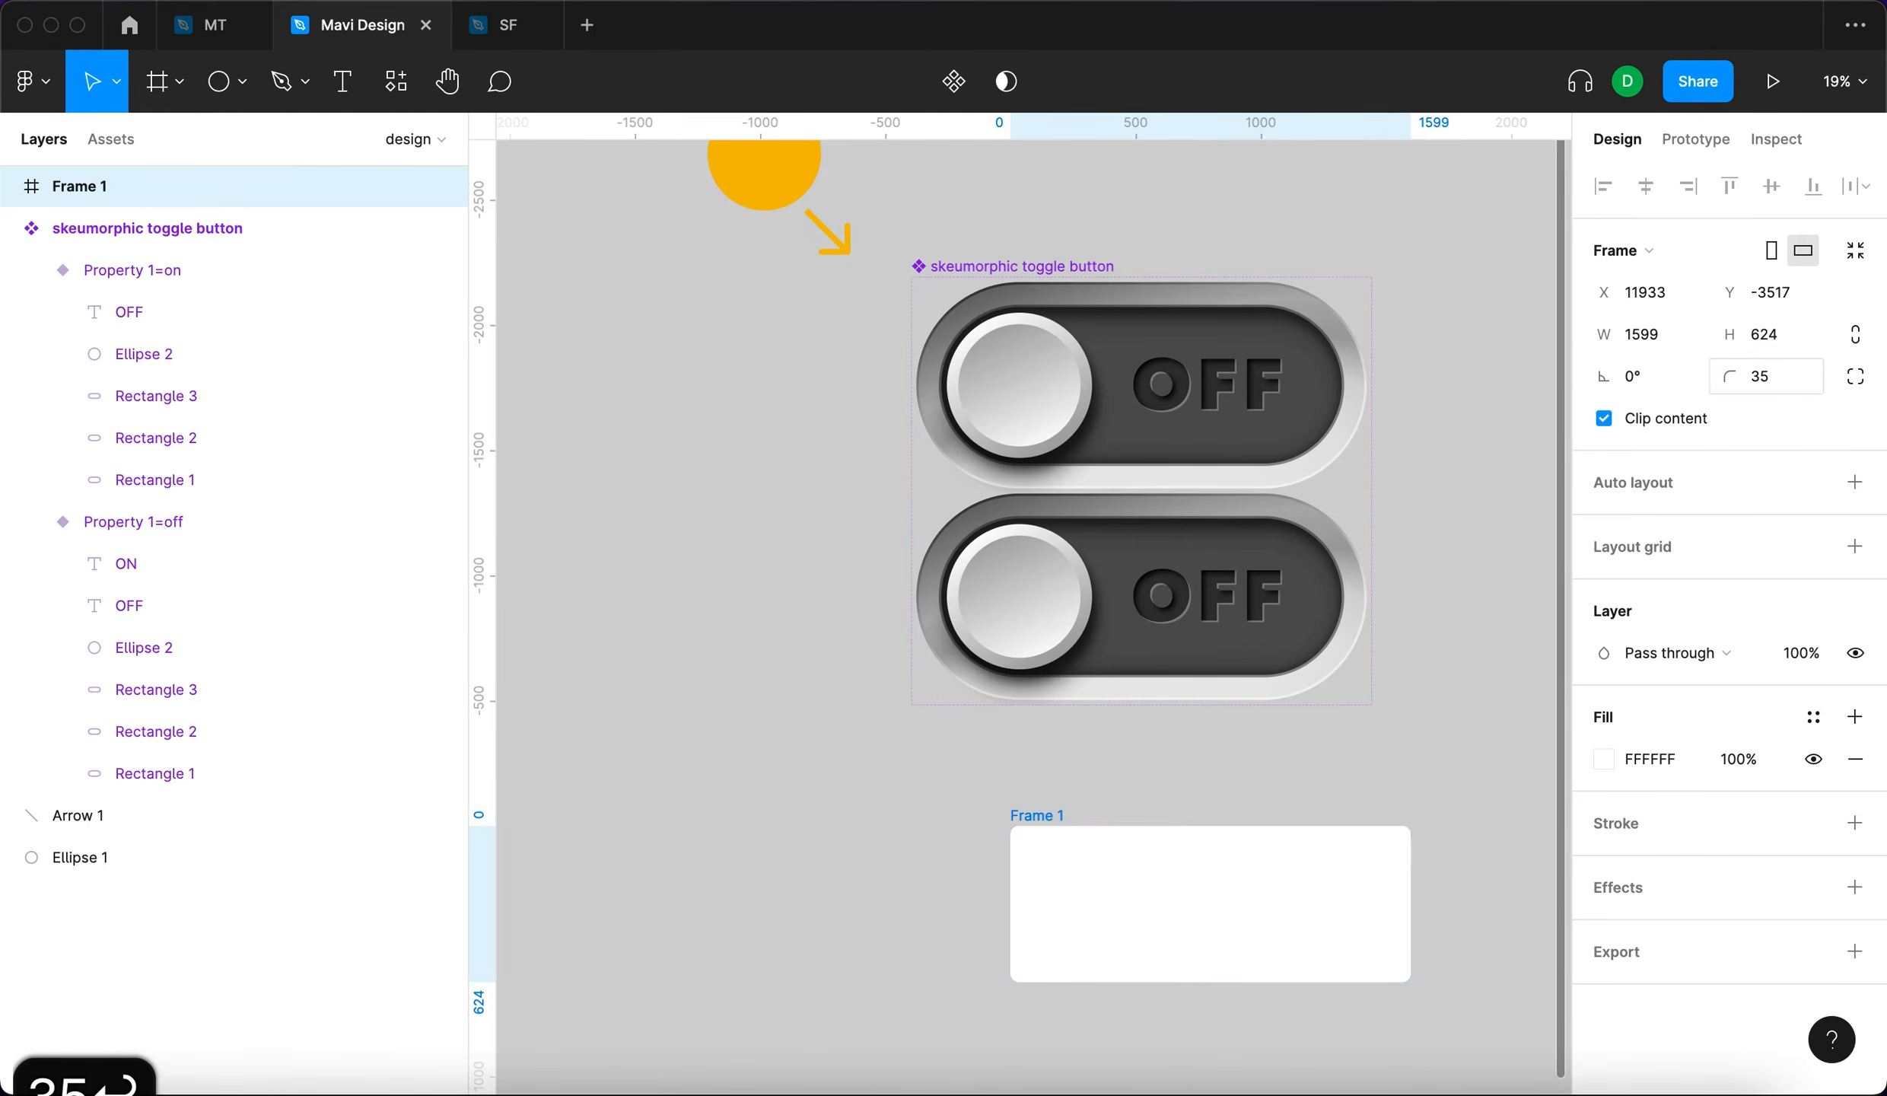
pyautogui.write('0')
pyautogui.press('Return')
pyautogui.click(1604, 417)
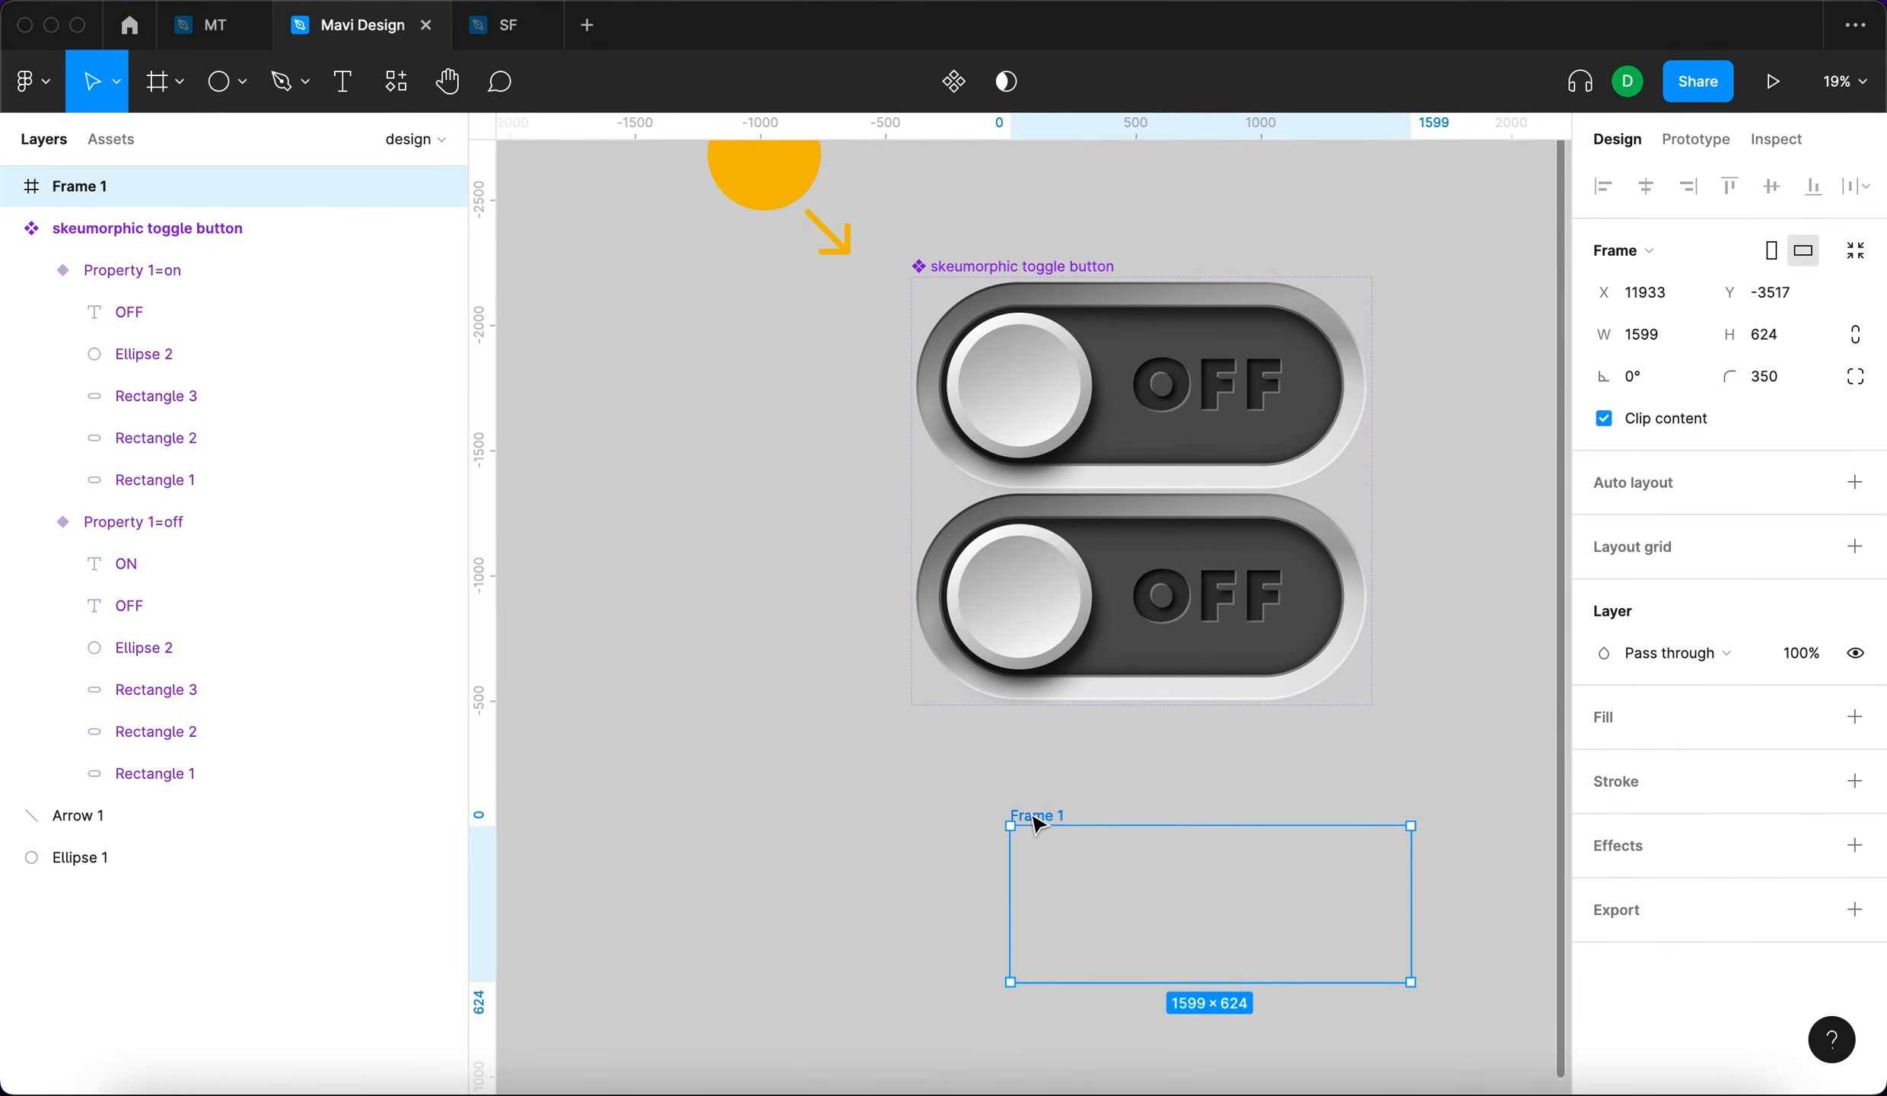
# Move the new 1599 by 624 frame into the off variant, directly above Rectangle 3.
pyautogui.moveTo(1058, 810); pyautogui.dragTo(1024, 753)
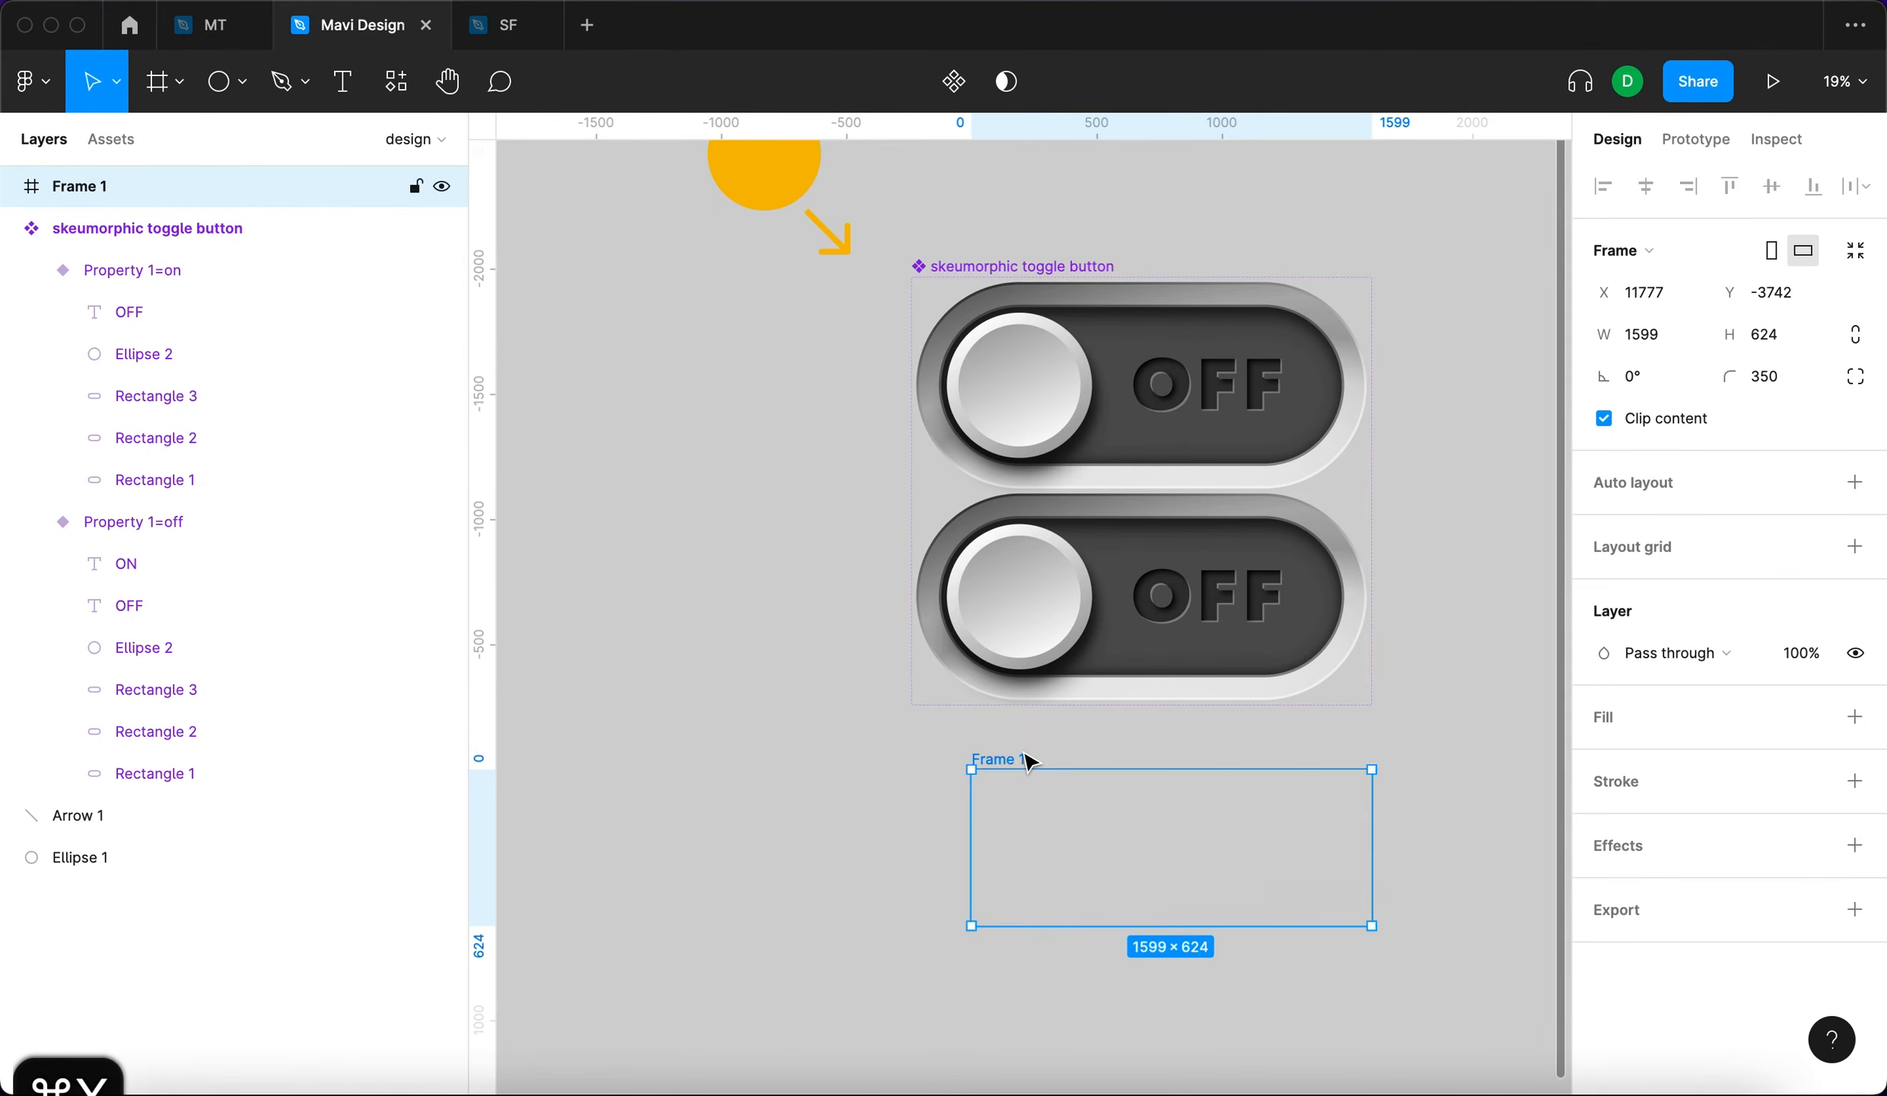
pyautogui.press('super+x')
pyautogui.click(1136, 448)
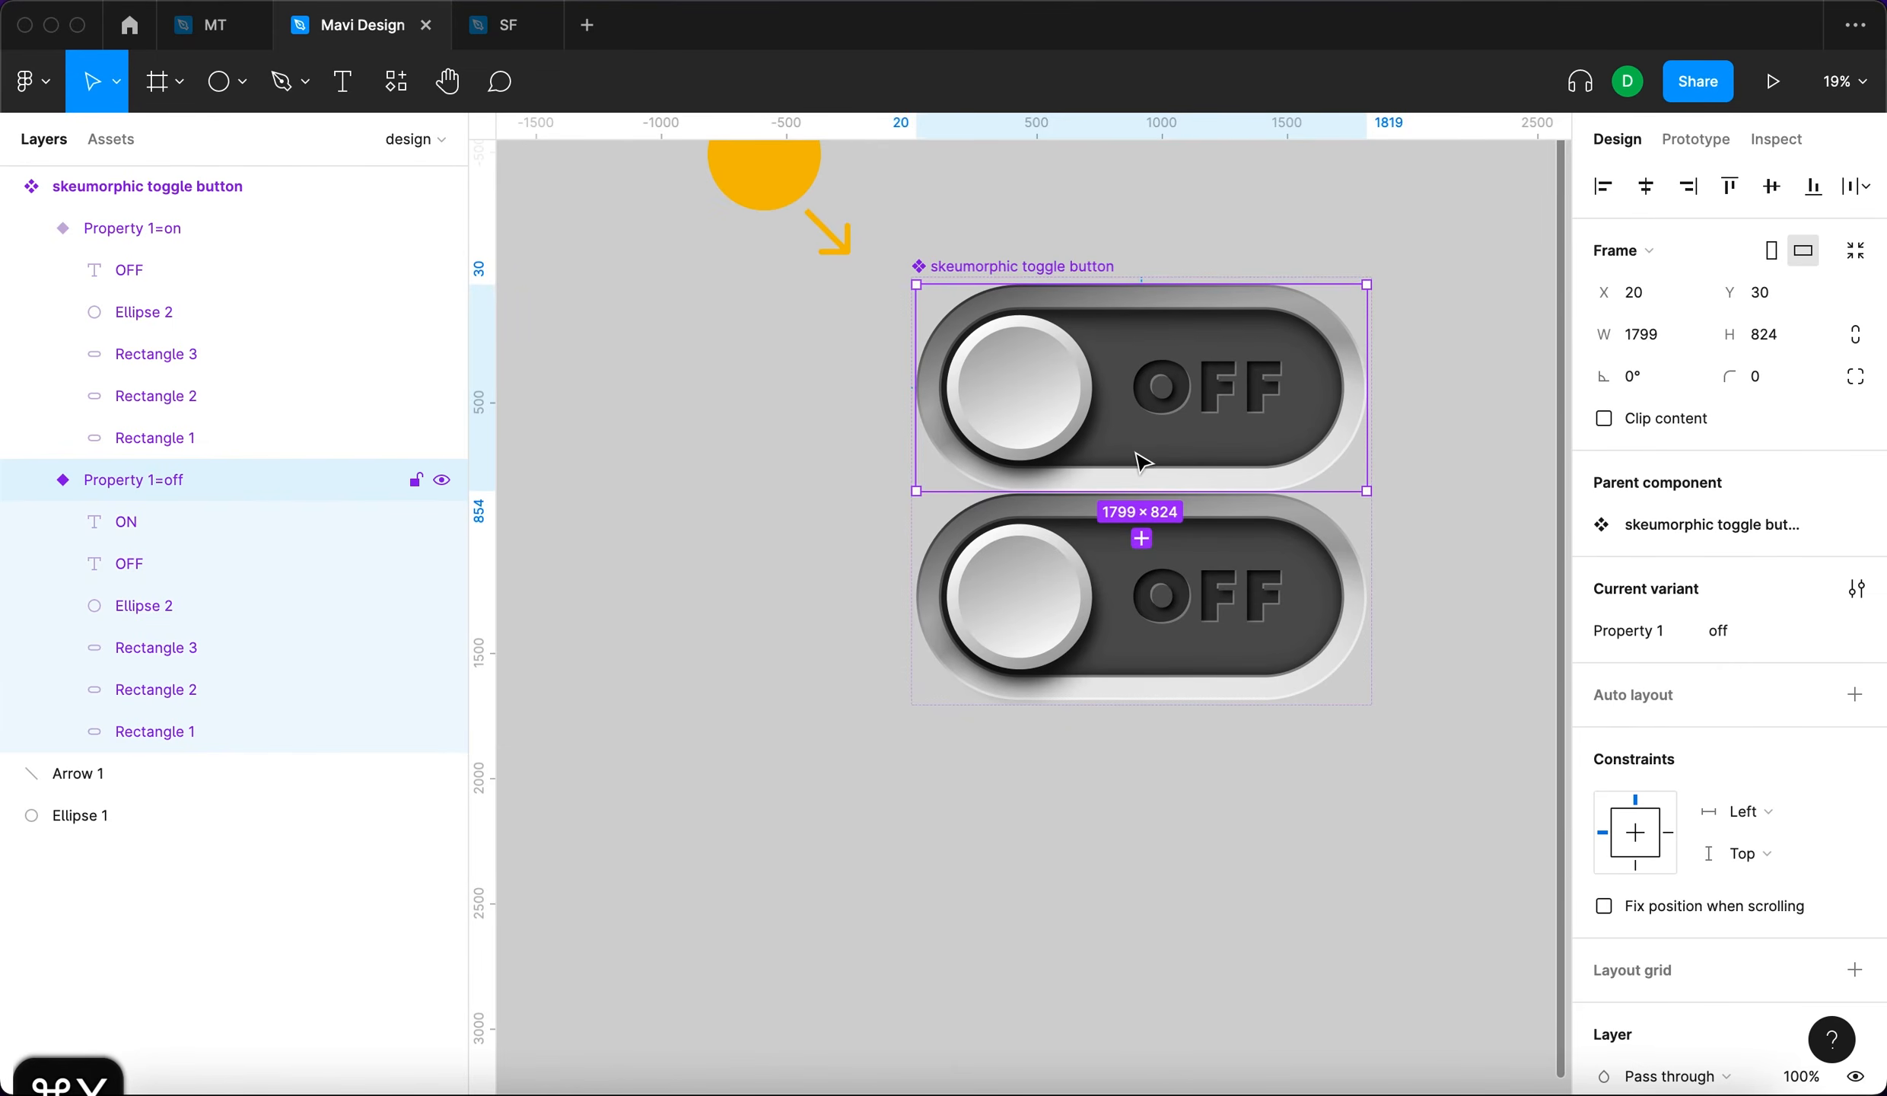
pyautogui.click(211, 556)
pyautogui.click(119, 662)
pyautogui.press('super+v')
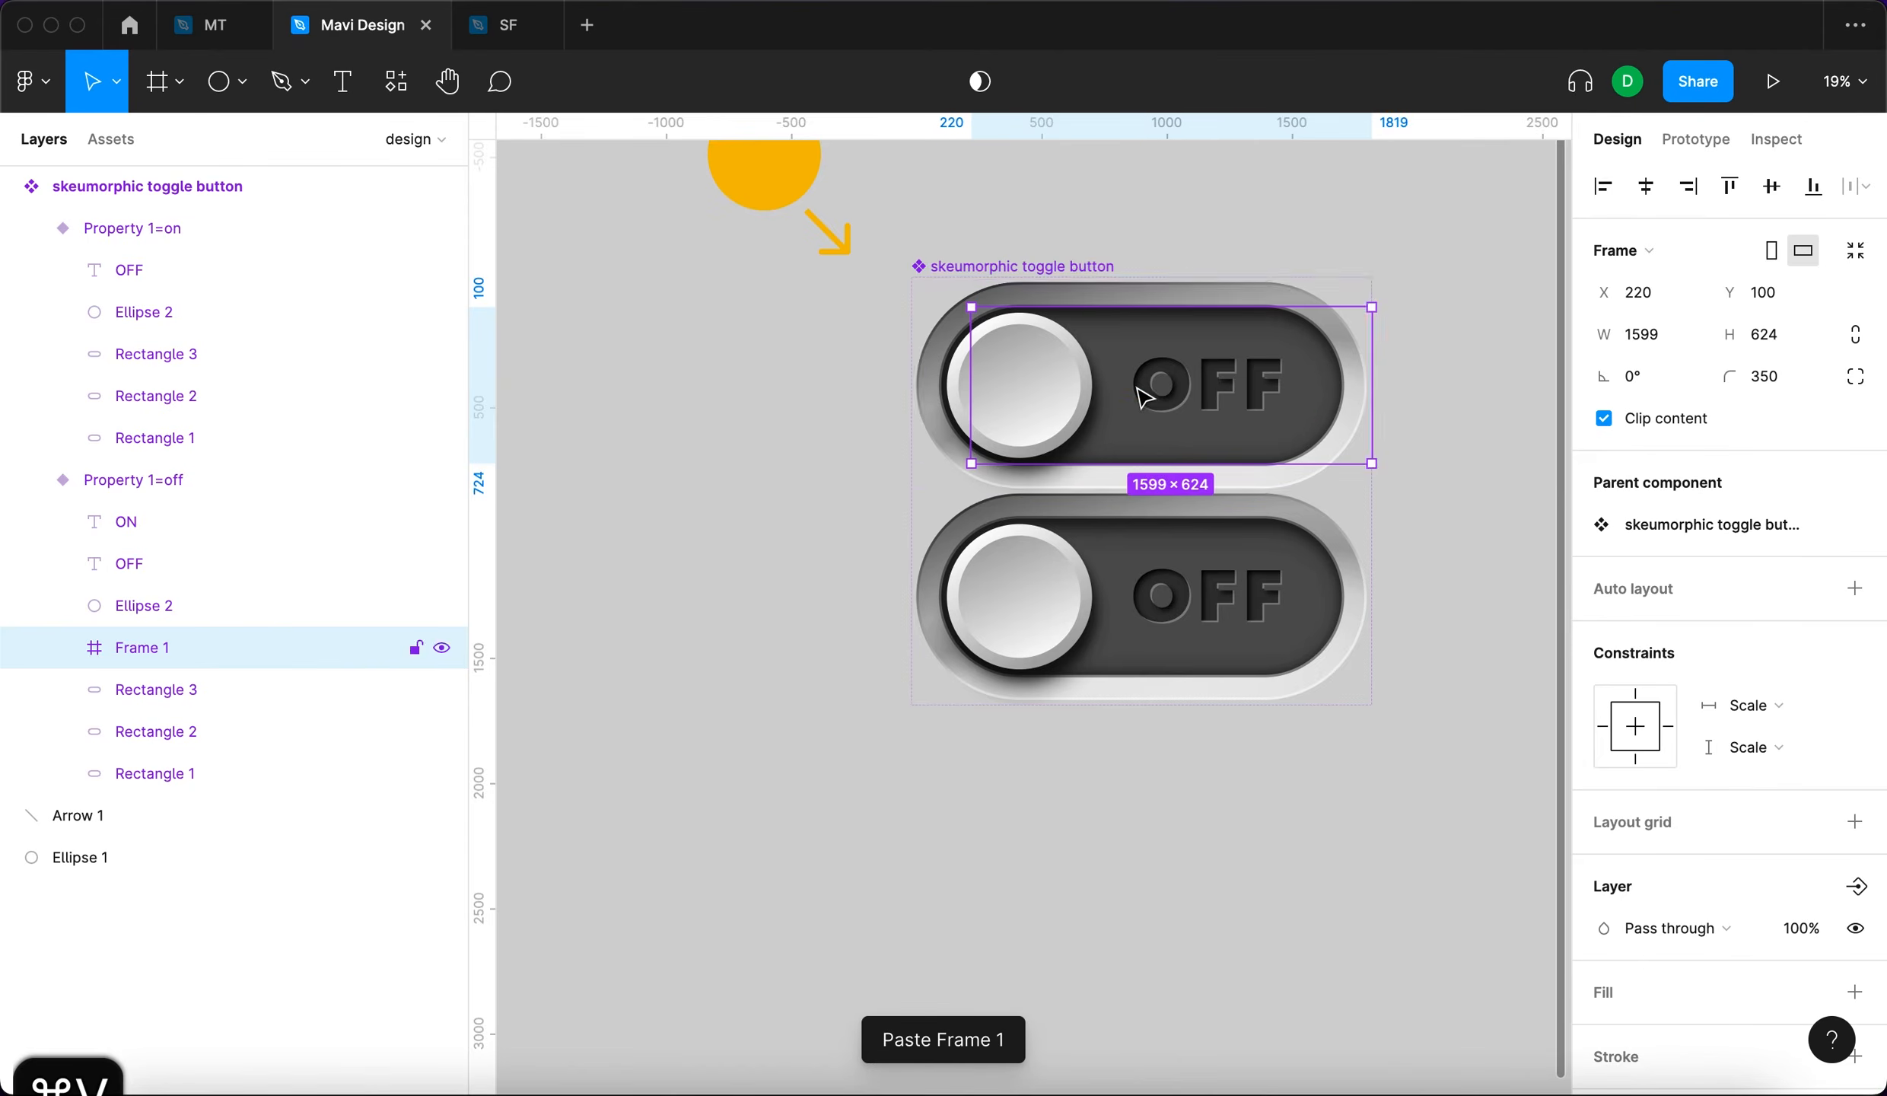
# Center the frame horizontally in the off variant, then delete the on variant.
pyautogui.scroll(5, 1139, 388)
pyautogui.click(1645, 187)
pyautogui.scroll(-5, 1026, 691)
pyautogui.press('Delete')
# Move the OFF text into Frame 1 inside the off variant.
pyautogui.click(1003, 421)
pyautogui.click(1005, 411)
pyautogui.click(231, 395)
pyautogui.click(204, 314)
pyautogui.press('super+x')
pyautogui.click(181, 356)
pyautogui.press('super+v')
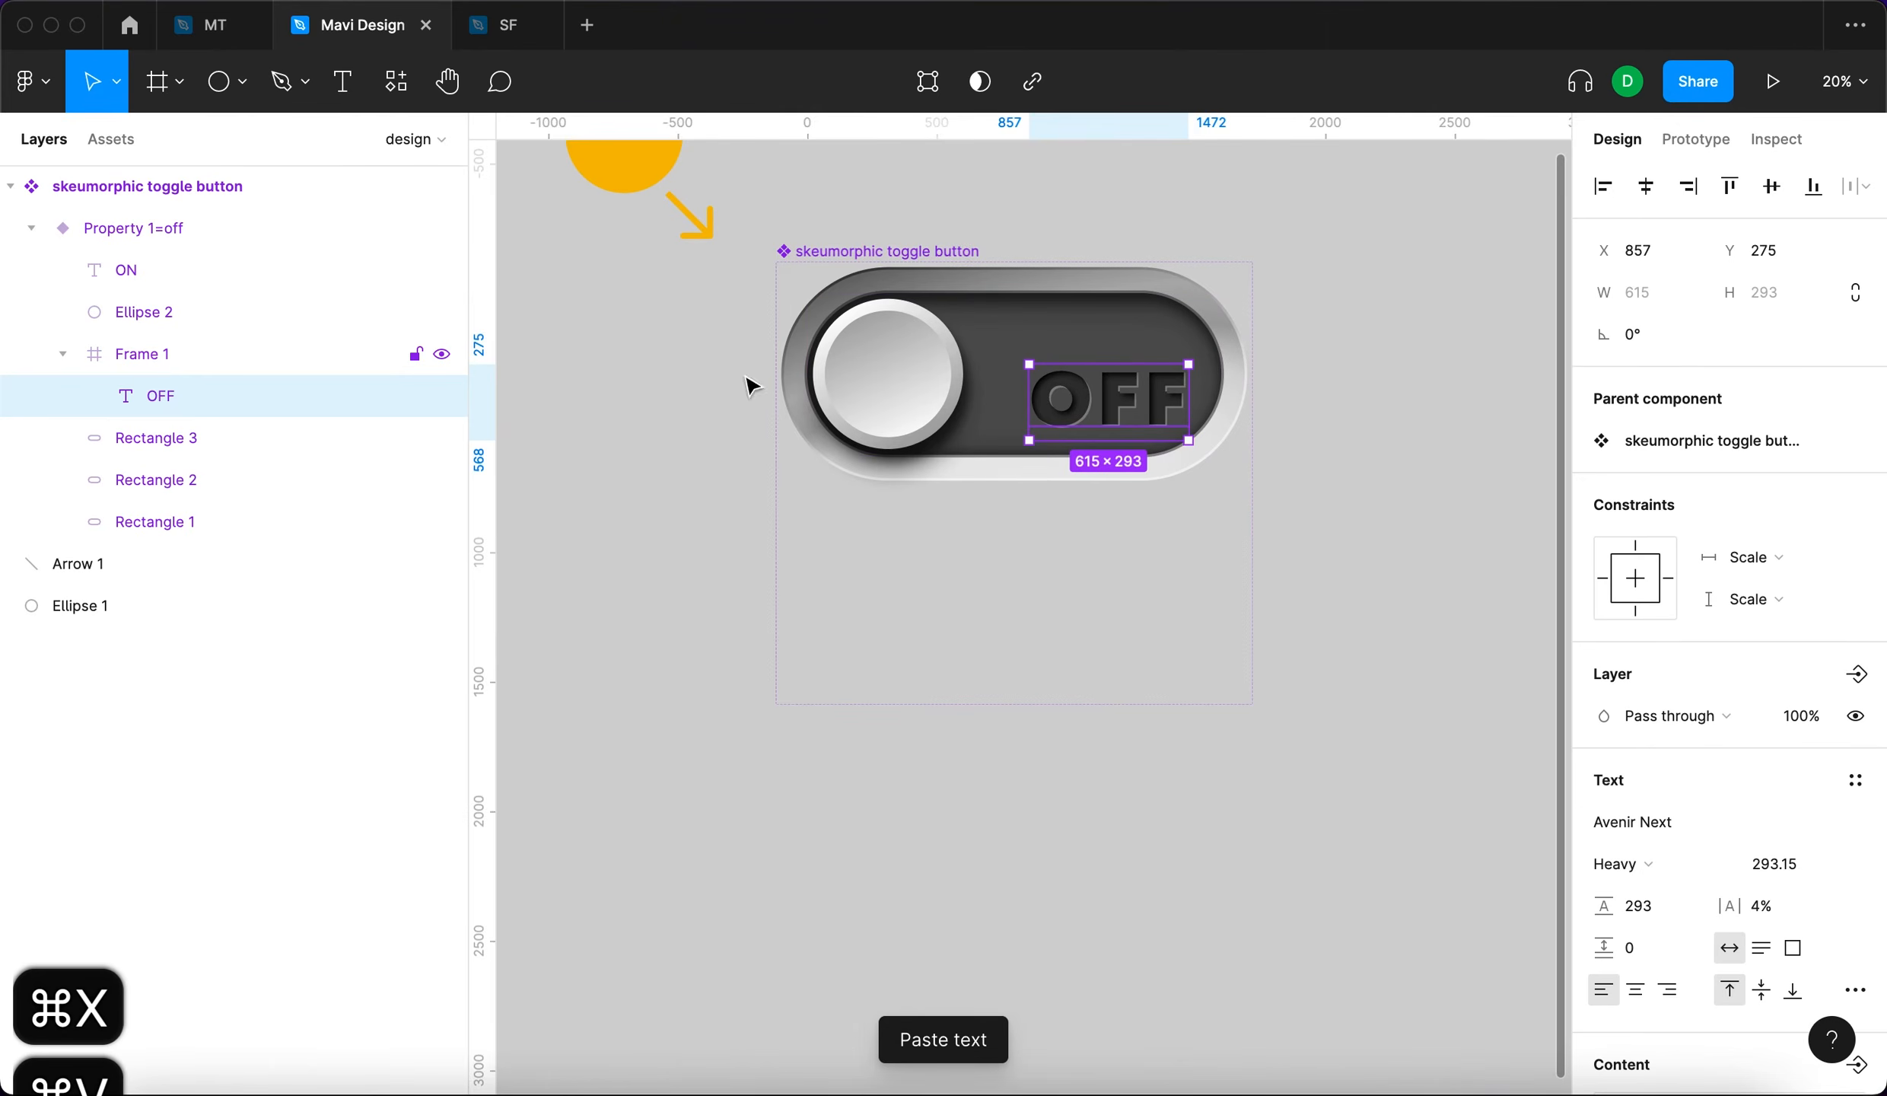
# Rename the frame that holds the ON and OFF texts to TEXT FRAME.
pyautogui.doubleClick(142, 353)
pyautogui.write('TEXT FRAME')
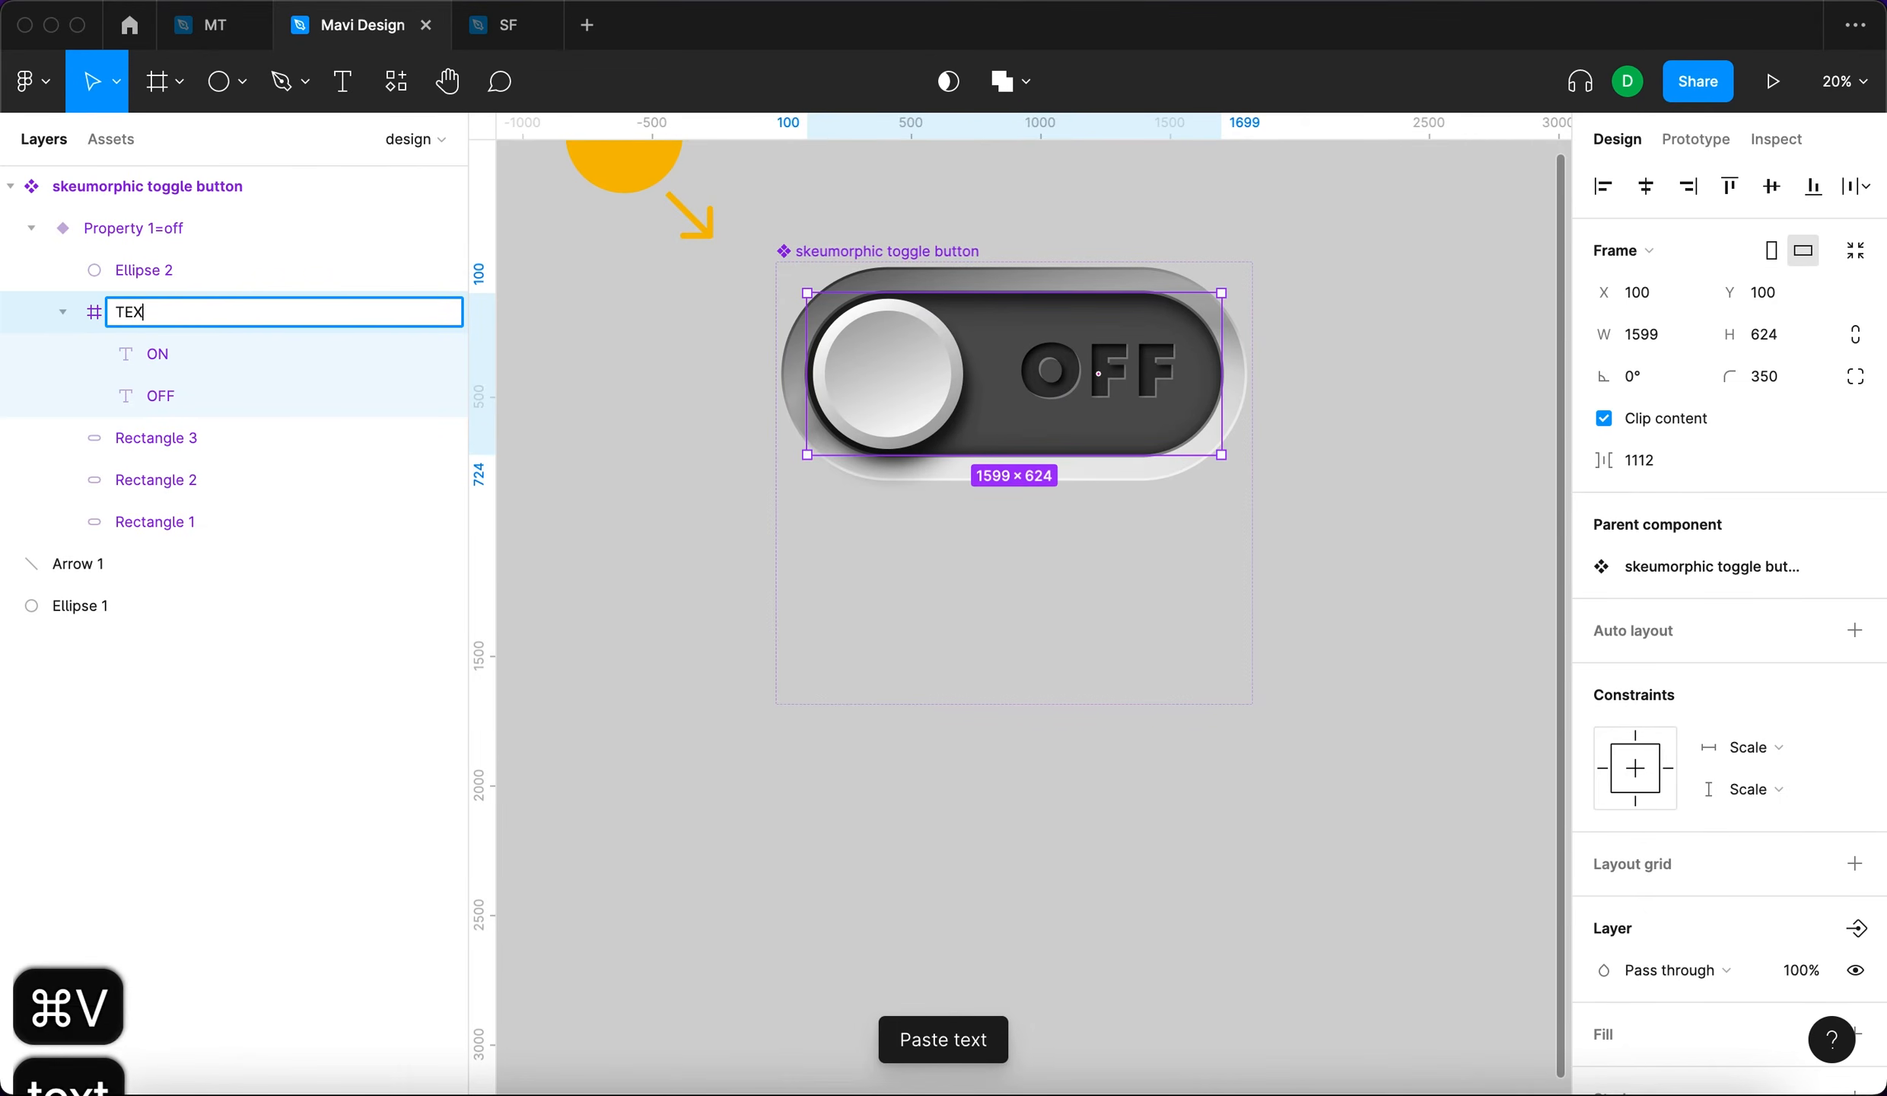
pyautogui.press('Return')
# Try shifting the OFF text right to X 1190, past the edge of TEXT FRAME.
pyautogui.click(157, 353)
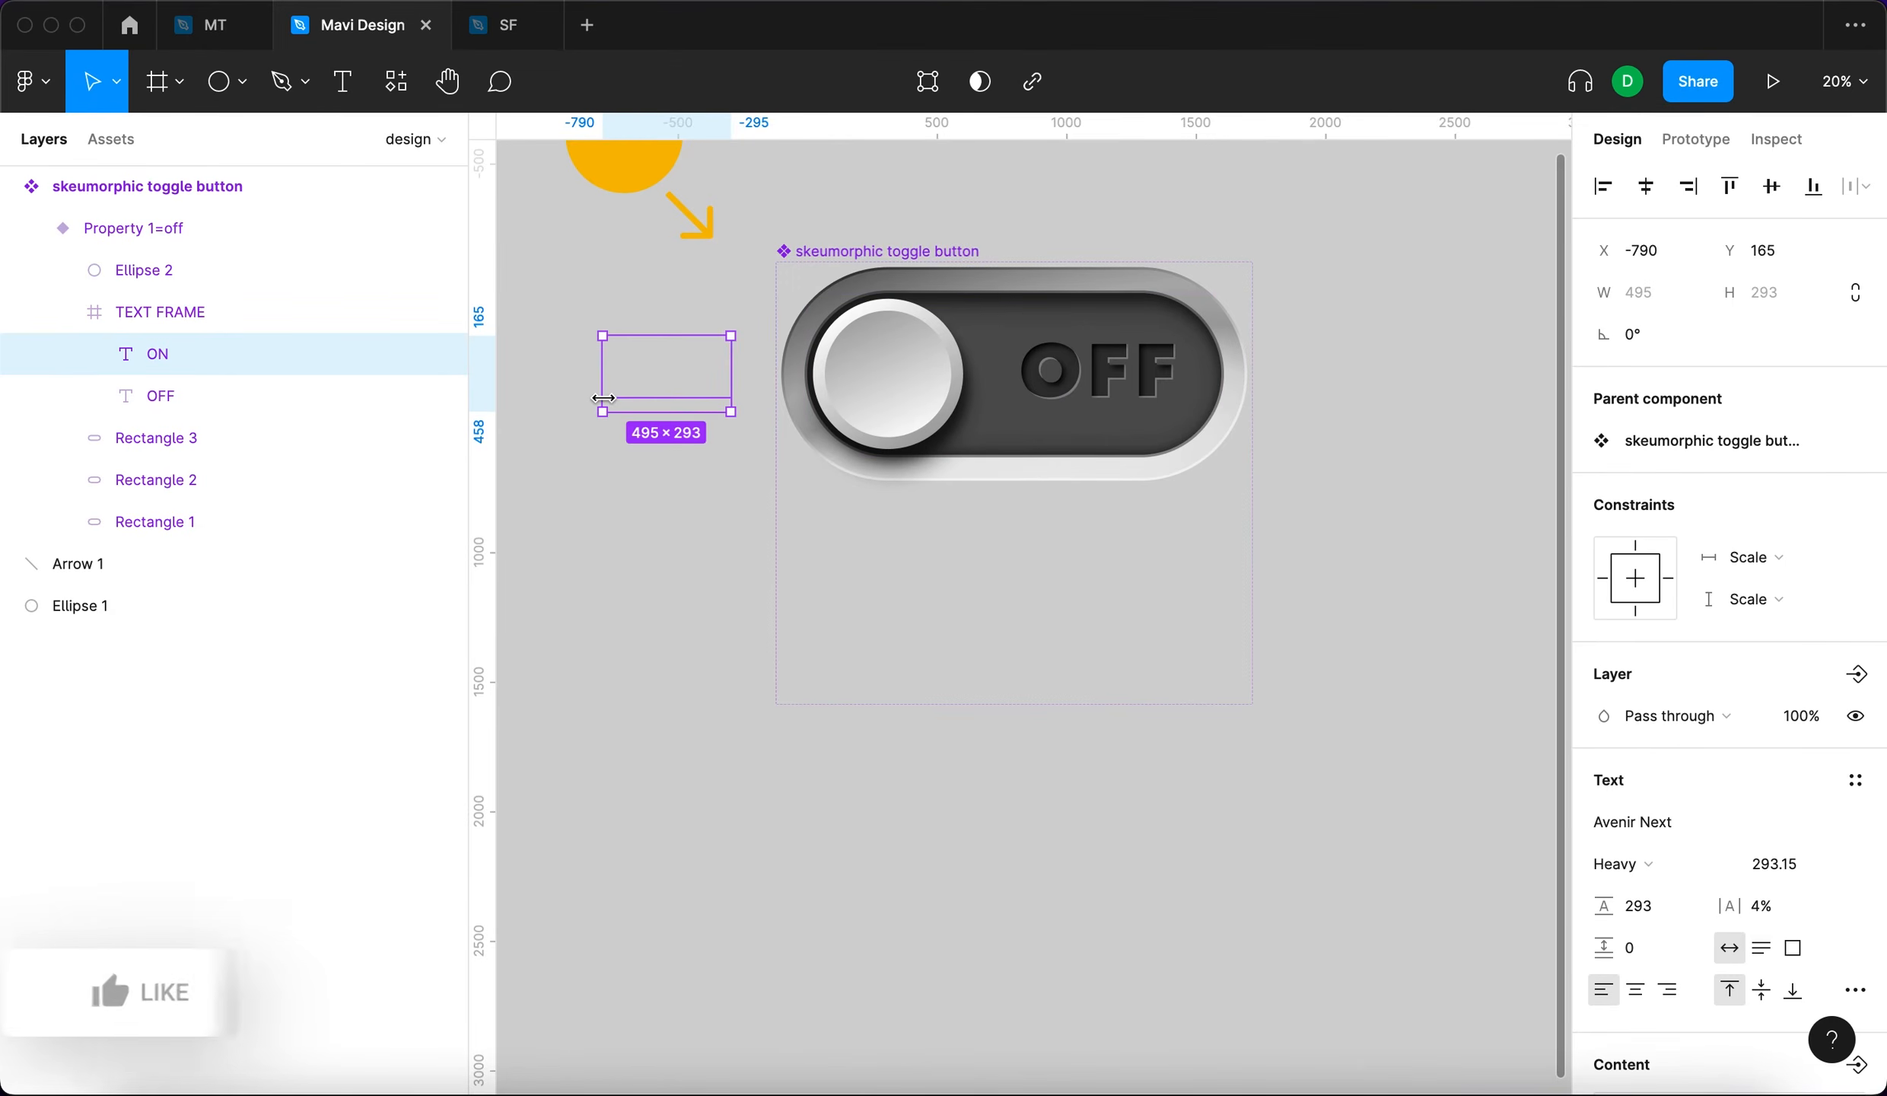
pyautogui.click(235, 395)
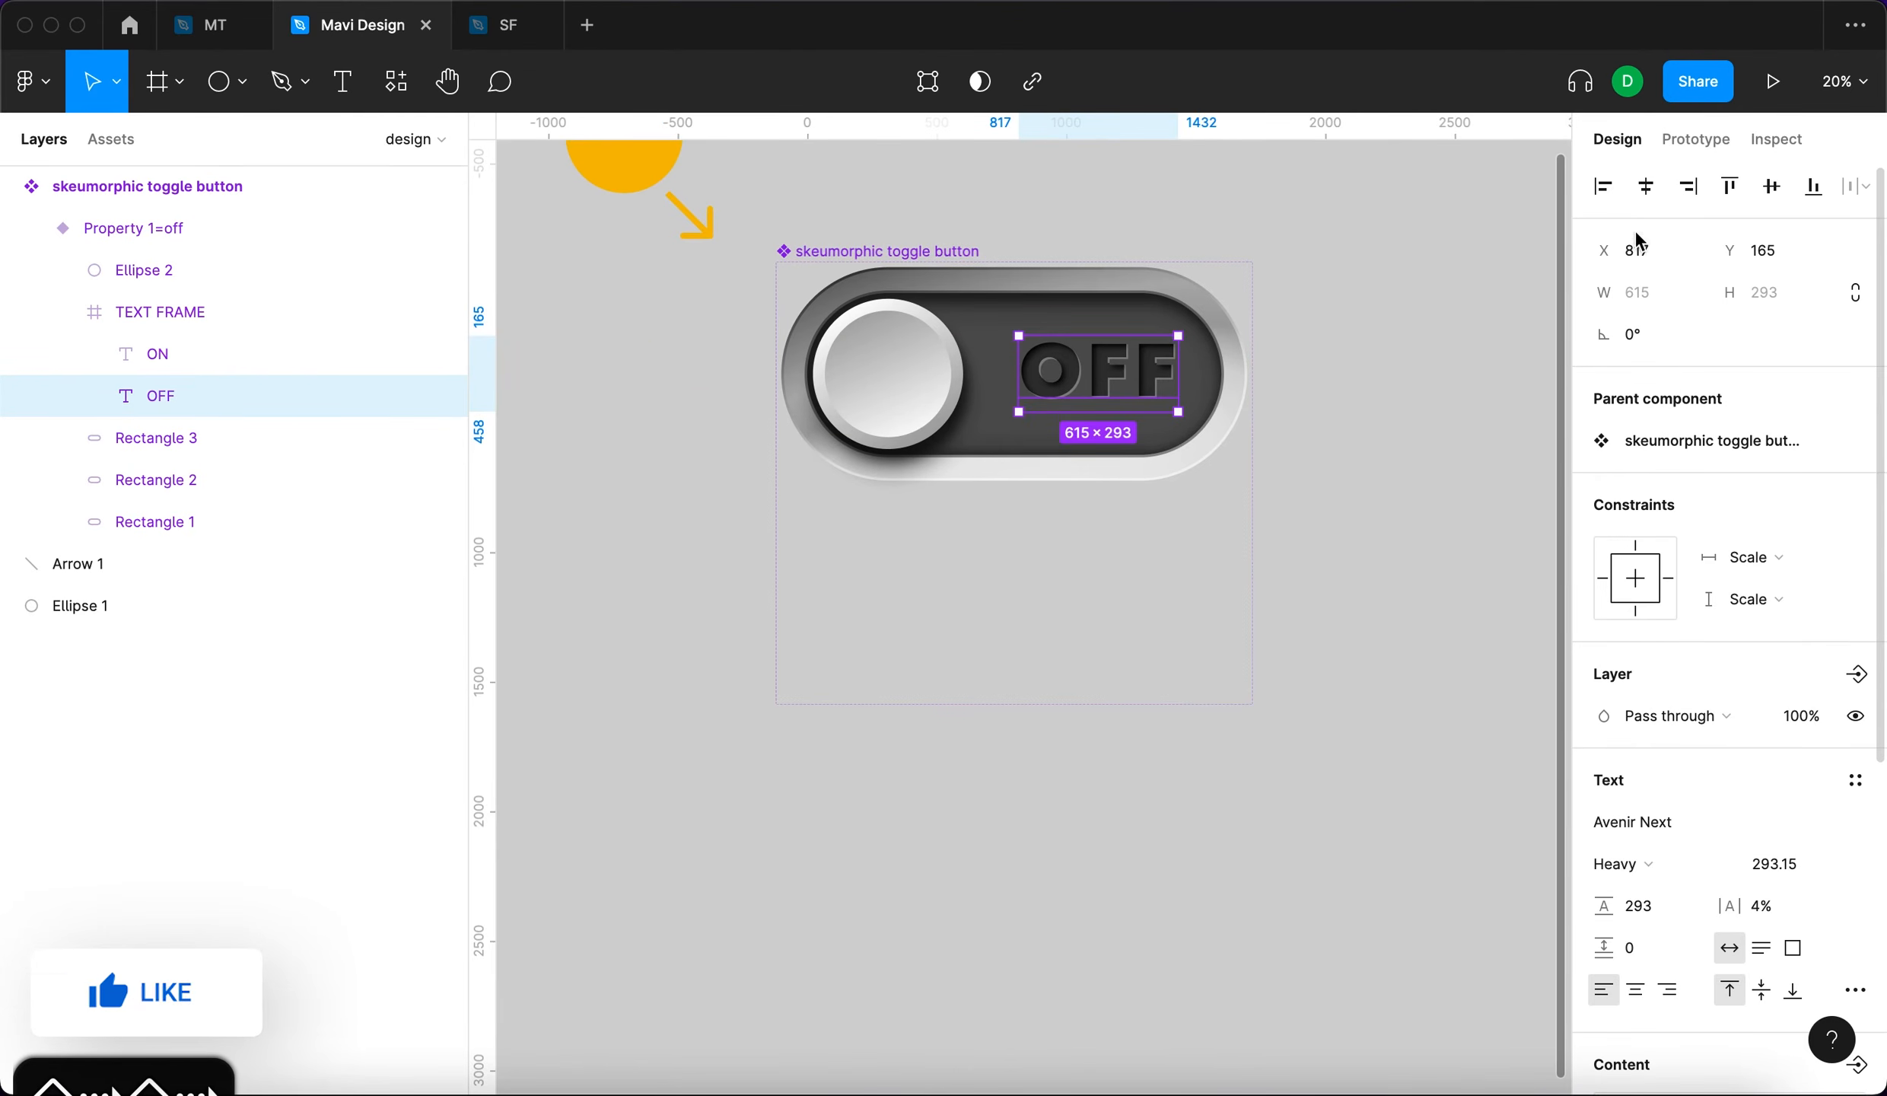
pyautogui.moveTo(1678, 254); pyautogui.dragTo(1830, 258)
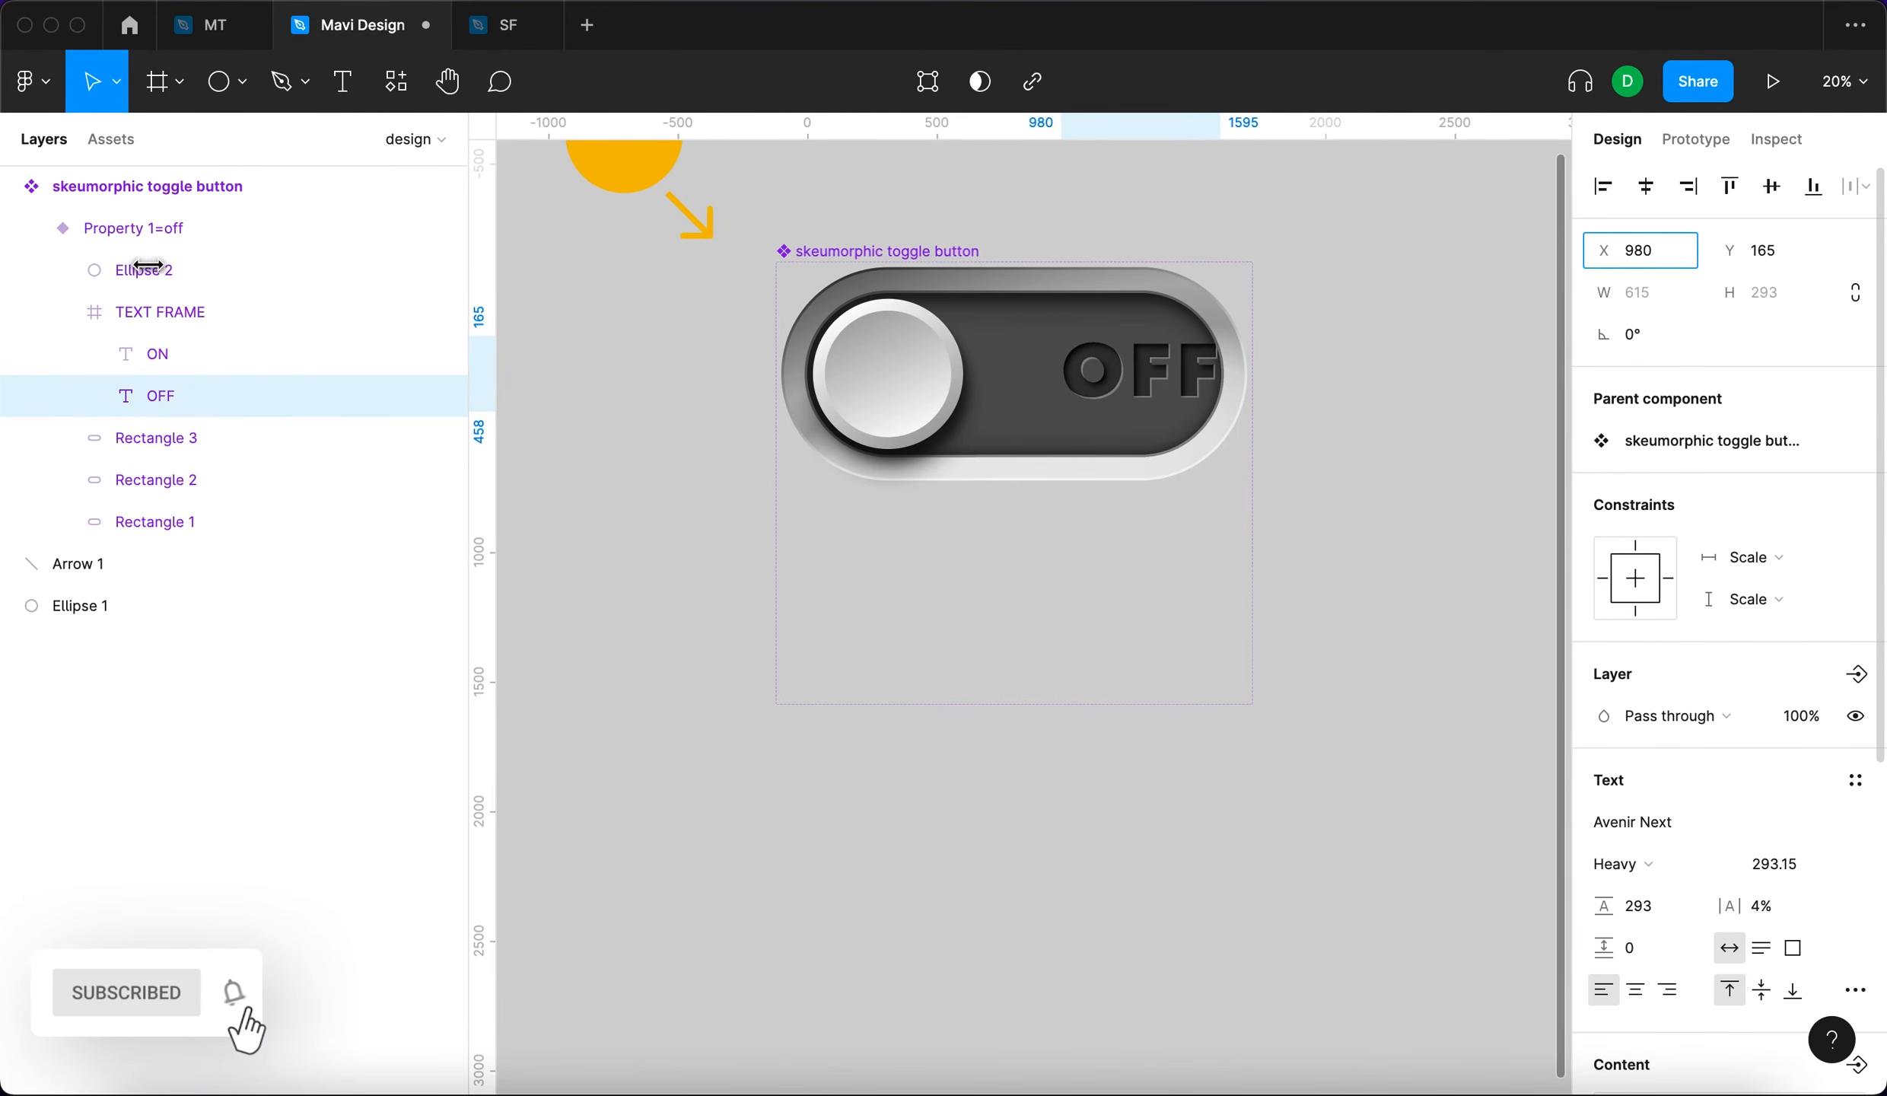
pyautogui.scroll(5, 1374, 371)
pyautogui.moveTo(1628, 251); pyautogui.dragTo(1712, 260)
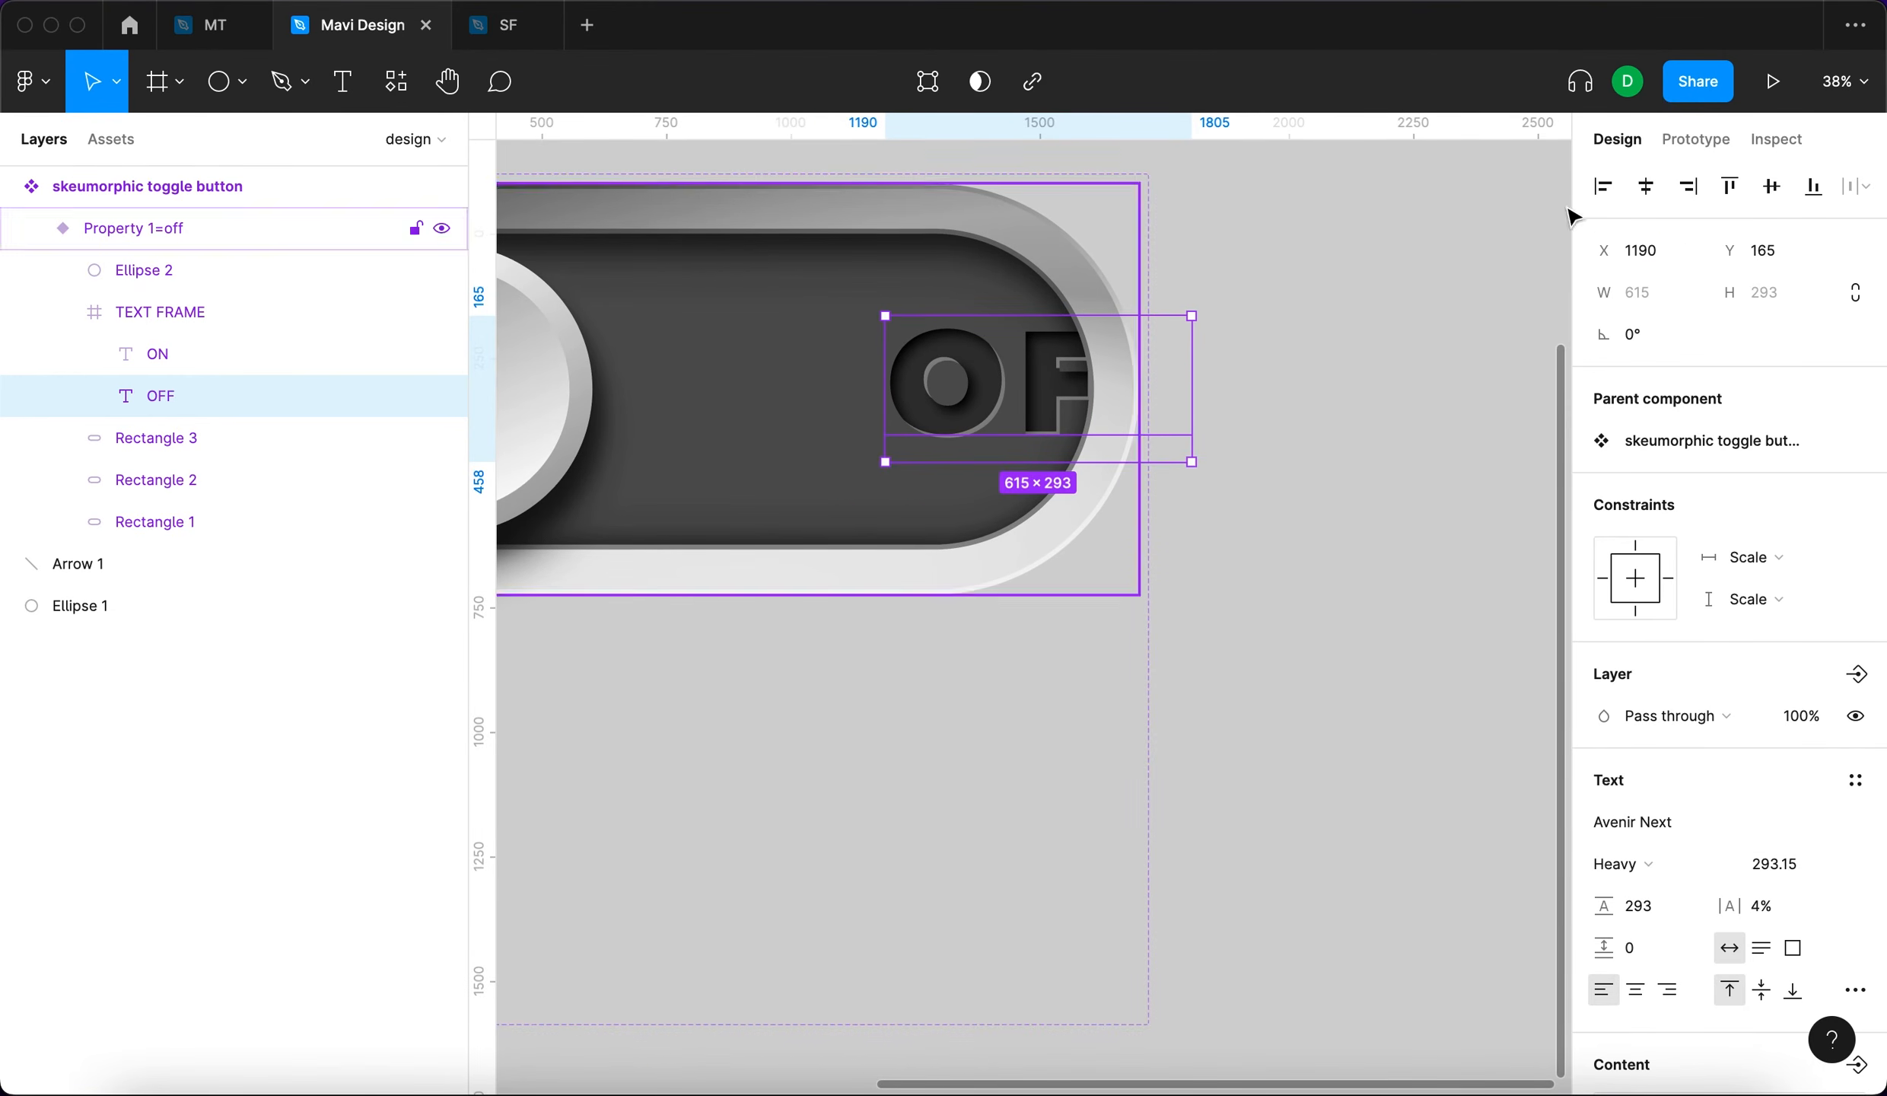
pyautogui.press('super+z')
pyautogui.press('super+z')
pyautogui.press('super+z')
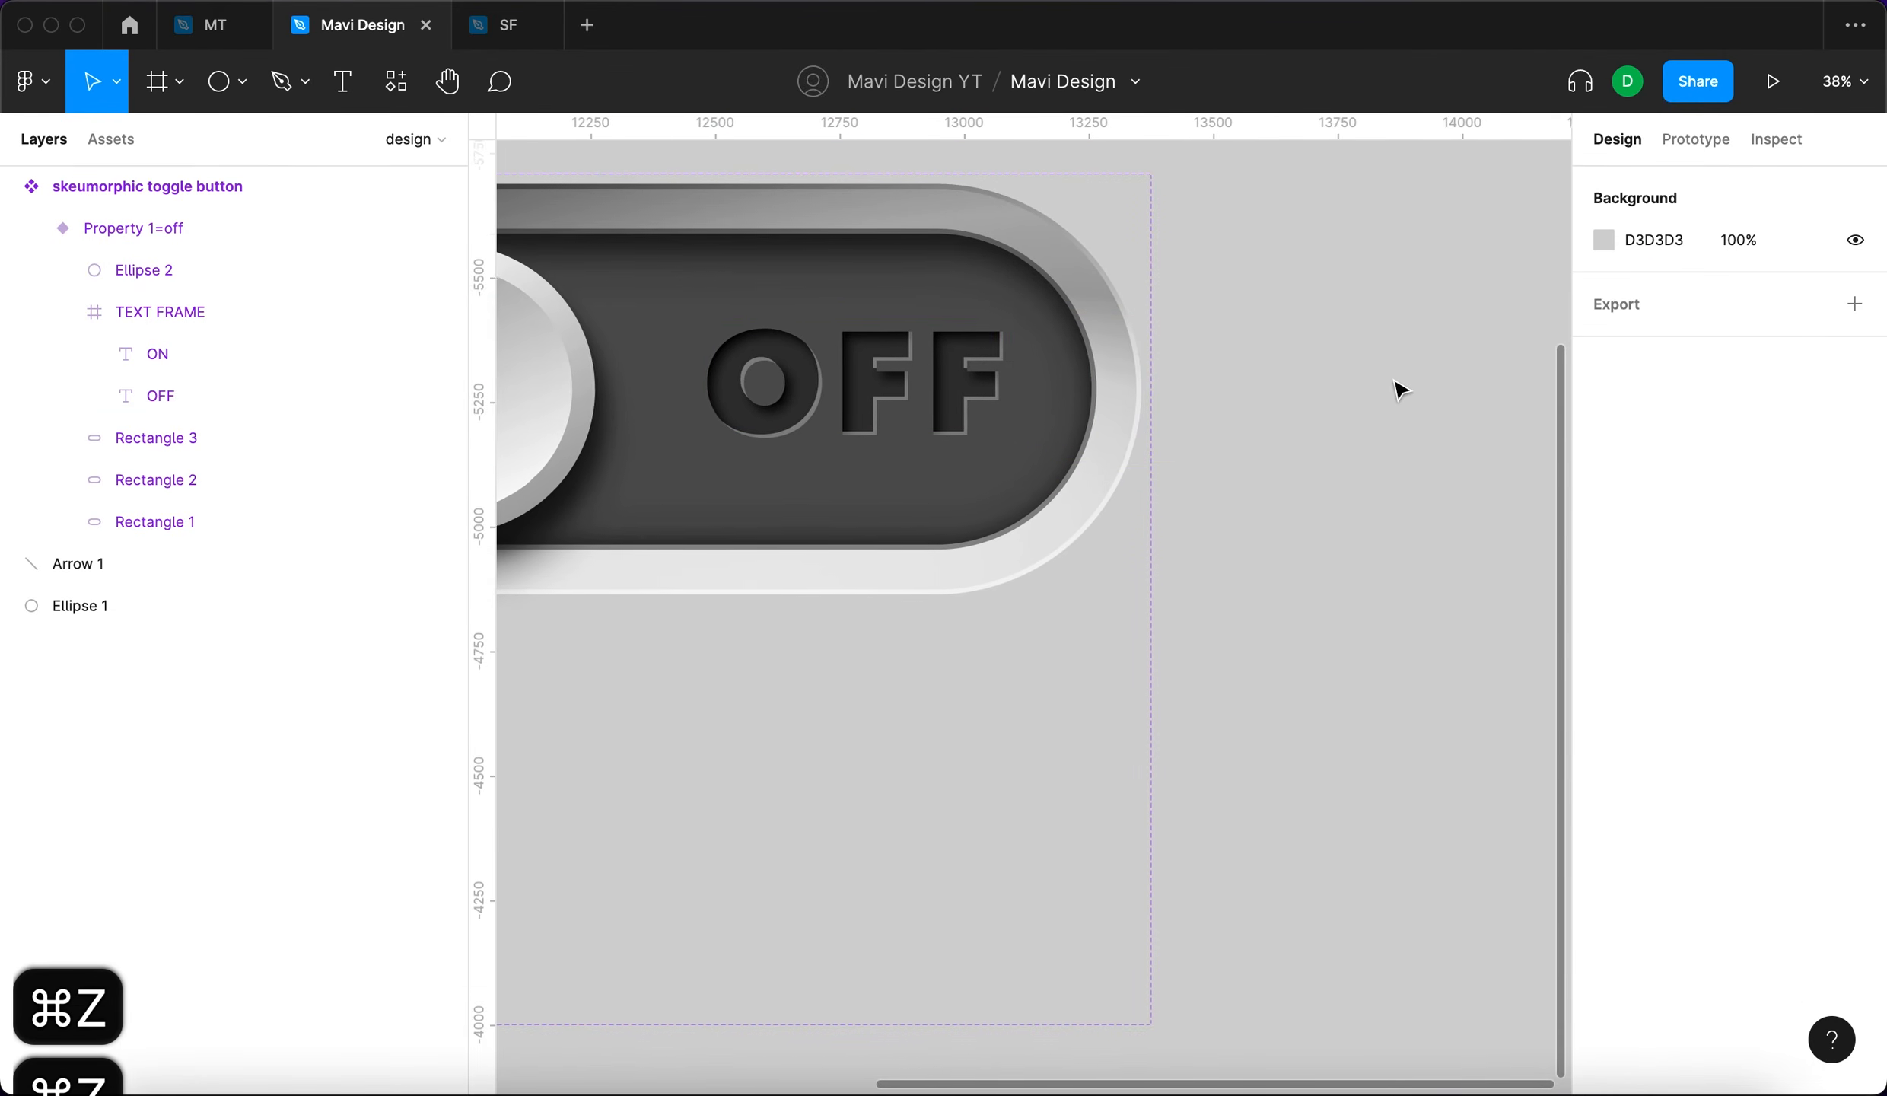
# Nudge the hidden ON text right, closer to the switch.
pyautogui.hscroll(-5, 1396, 385)
pyautogui.scroll(-3, 1390, 379)
pyautogui.click(318, 369)
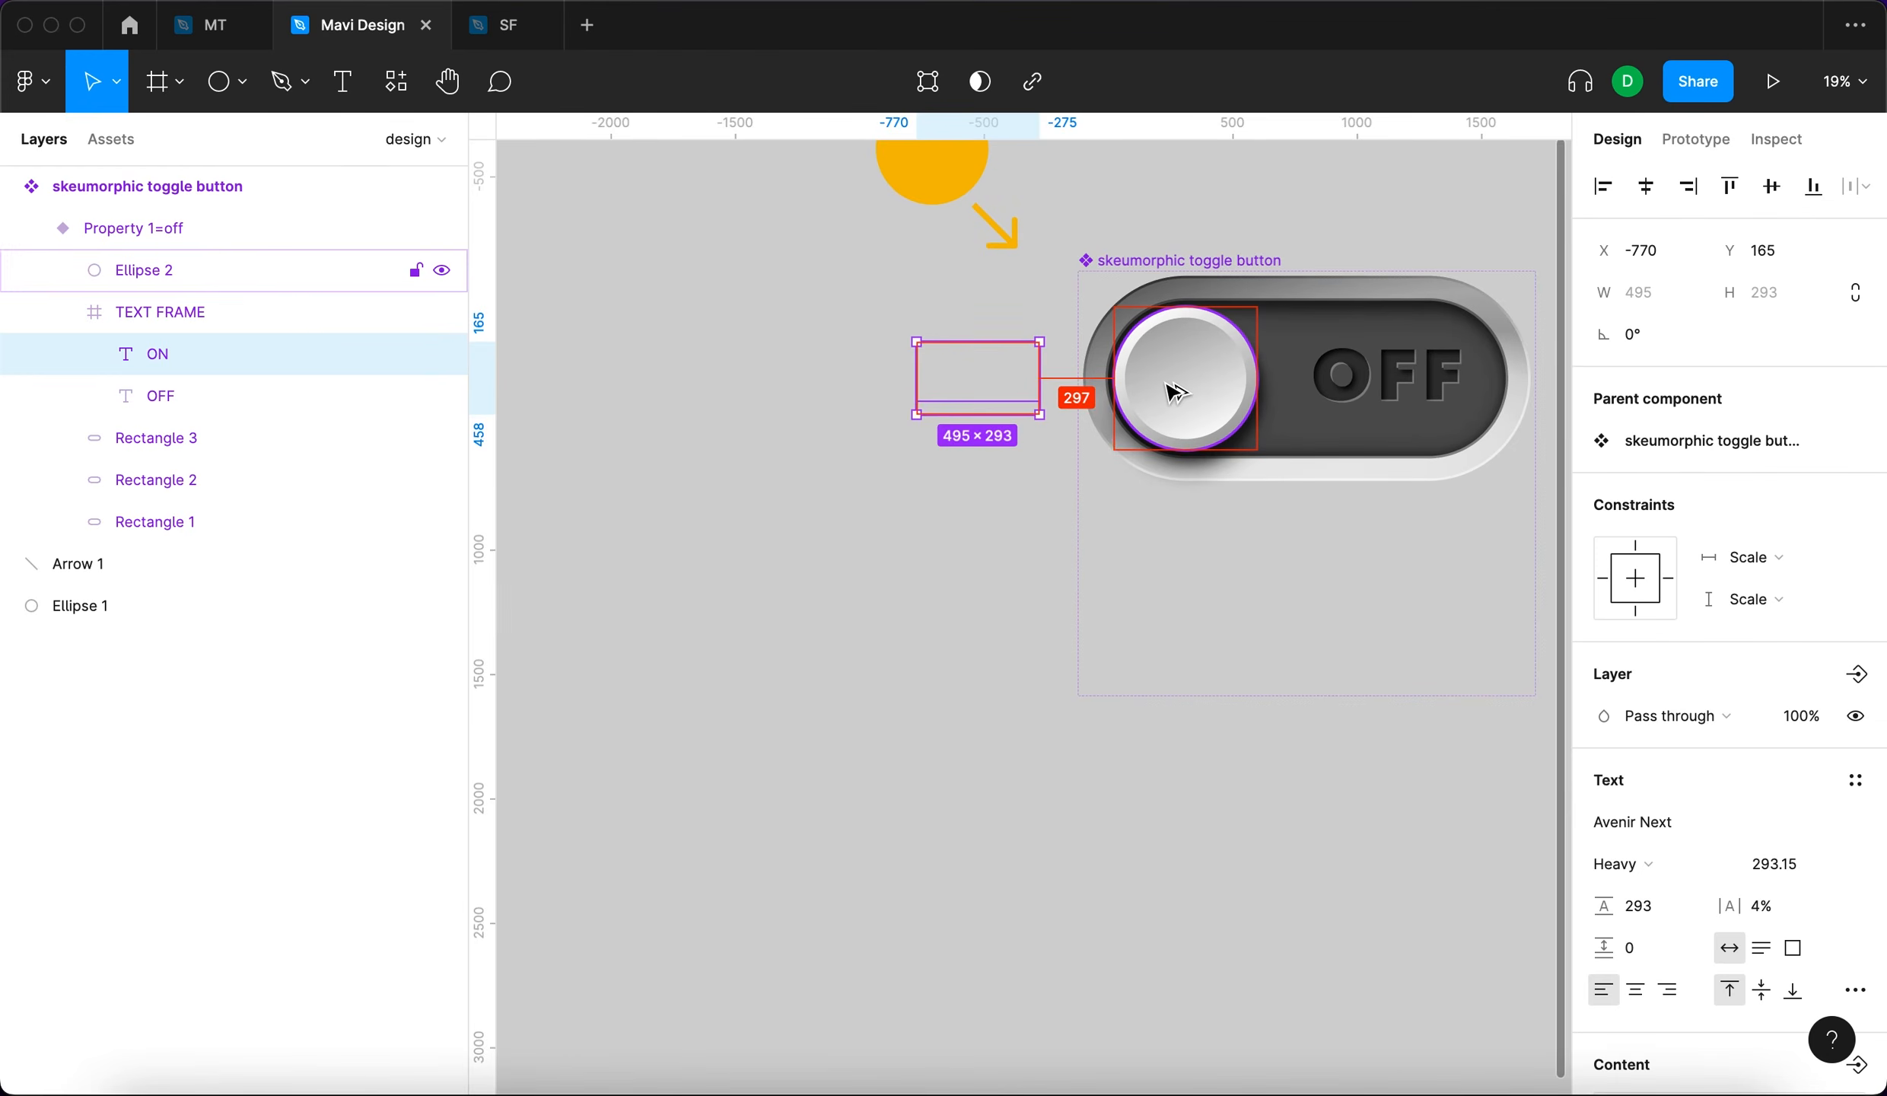
pyautogui.hotkey('shift', 'Right')
pyautogui.hotkey('shift', 'Right')
pyautogui.hotkey('shift', 'Right')
pyautogui.hotkey('shift', 'Right')
pyautogui.hotkey('shift', 'Right')
pyautogui.hotkey('shift', 'Right')
pyautogui.hotkey('shift', 'Right')
pyautogui.hotkey('shift', 'Right')
# Nudge the OFF text slightly left toward the knob and bring the ON text to X -668.
pyautogui.click(1358, 404)
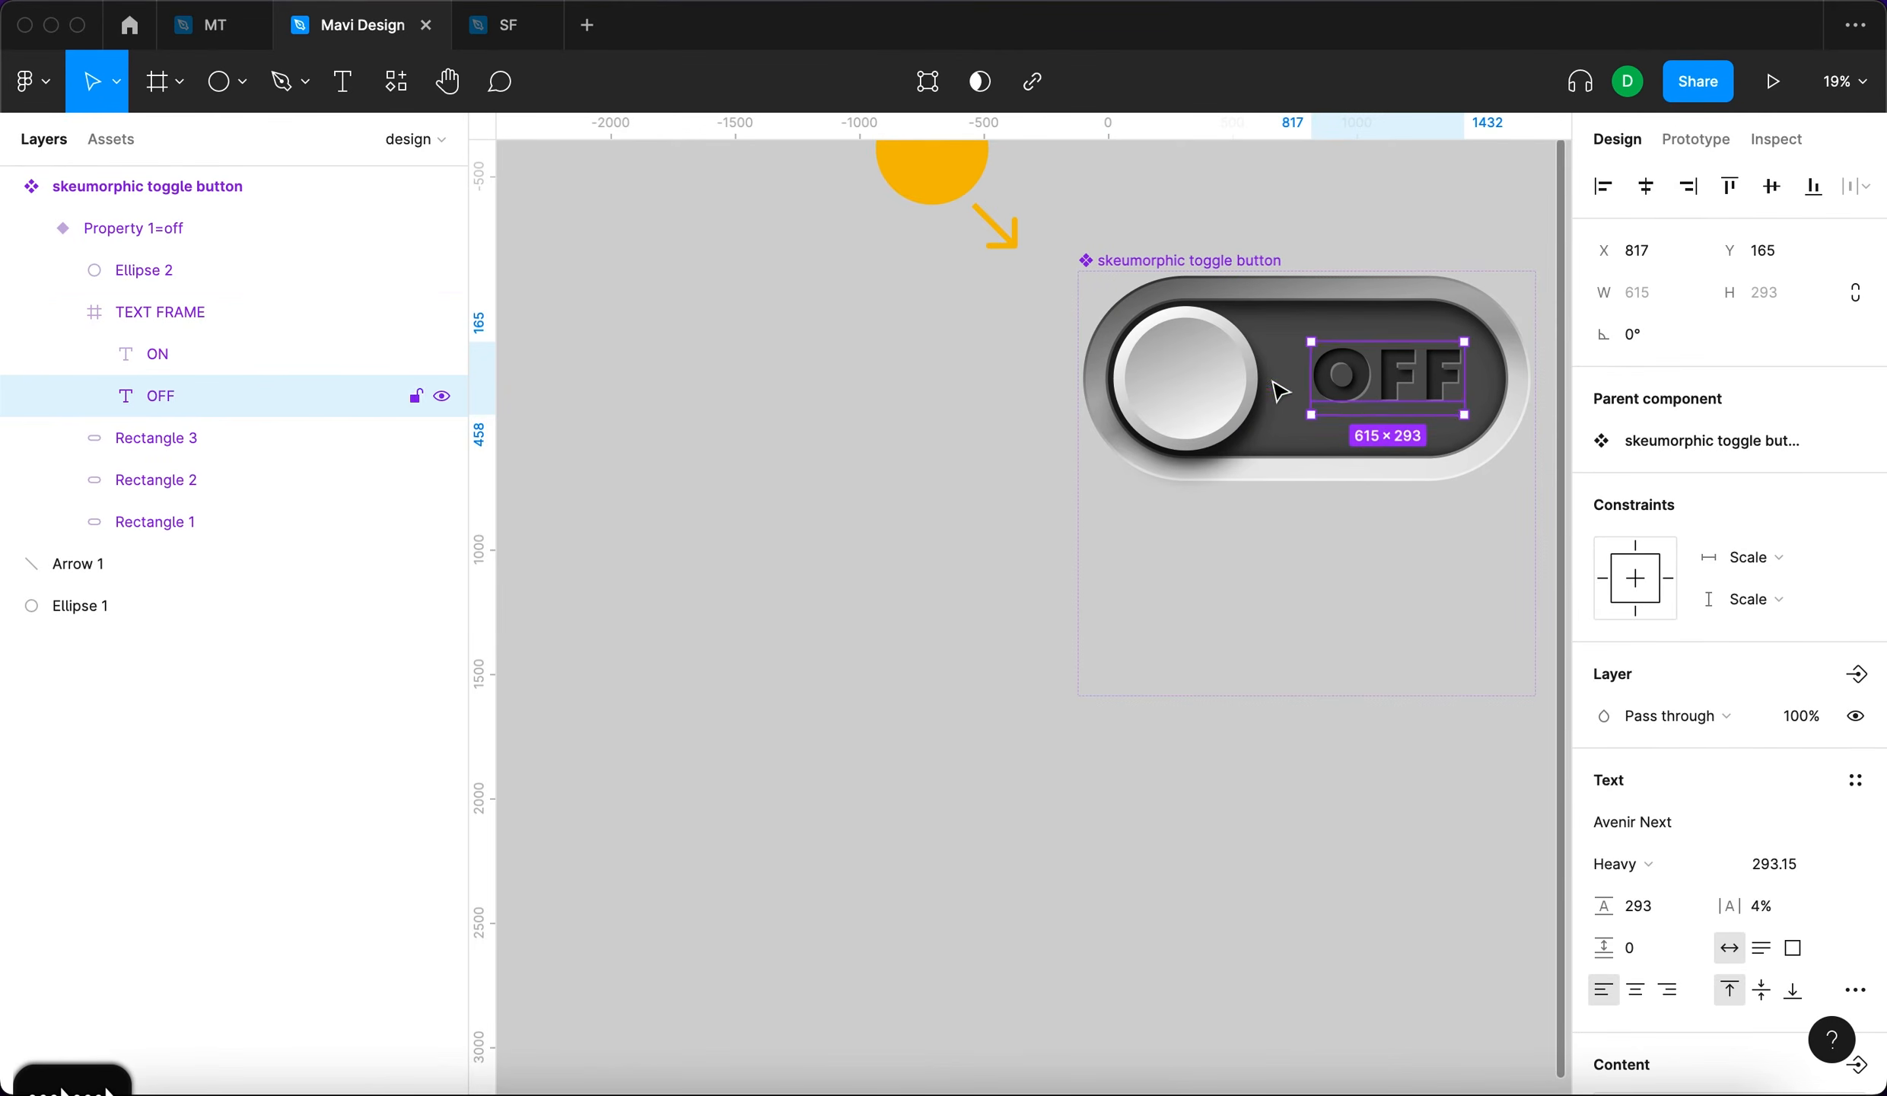
pyautogui.hotkey('shift', 'Left')
pyautogui.hotkey('shift', 'Left')
pyautogui.hotkey('shift', 'Left')
pyautogui.hotkey('shift', 'Left')
pyautogui.hotkey('shift', 'Left')
pyautogui.press('Tab')
pyautogui.hotkey('shift', 'Right')
pyautogui.hotkey('shift', 'Right')
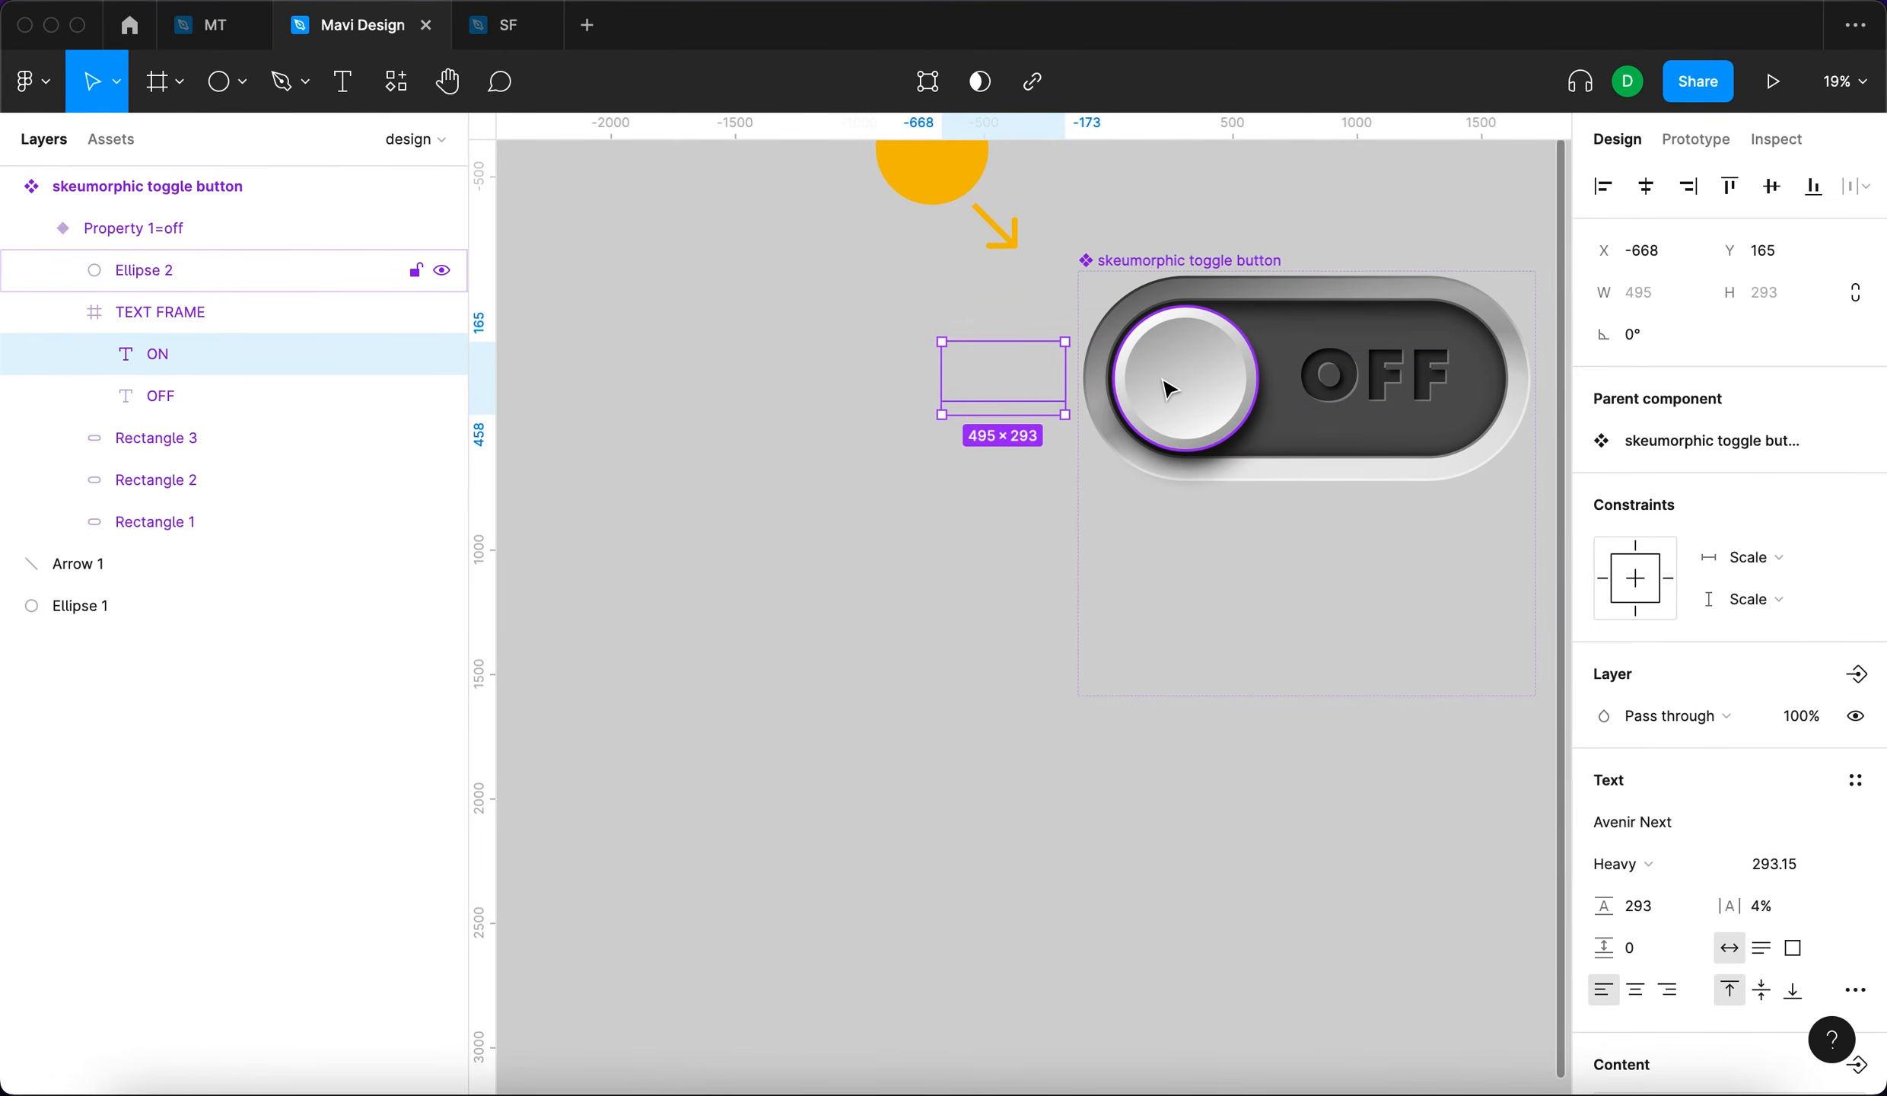
# Add a second variant and slide its knob, ON text and OFF text right together until the knob reaches the switch's right end.
pyautogui.scroll(2, 1063, 547)
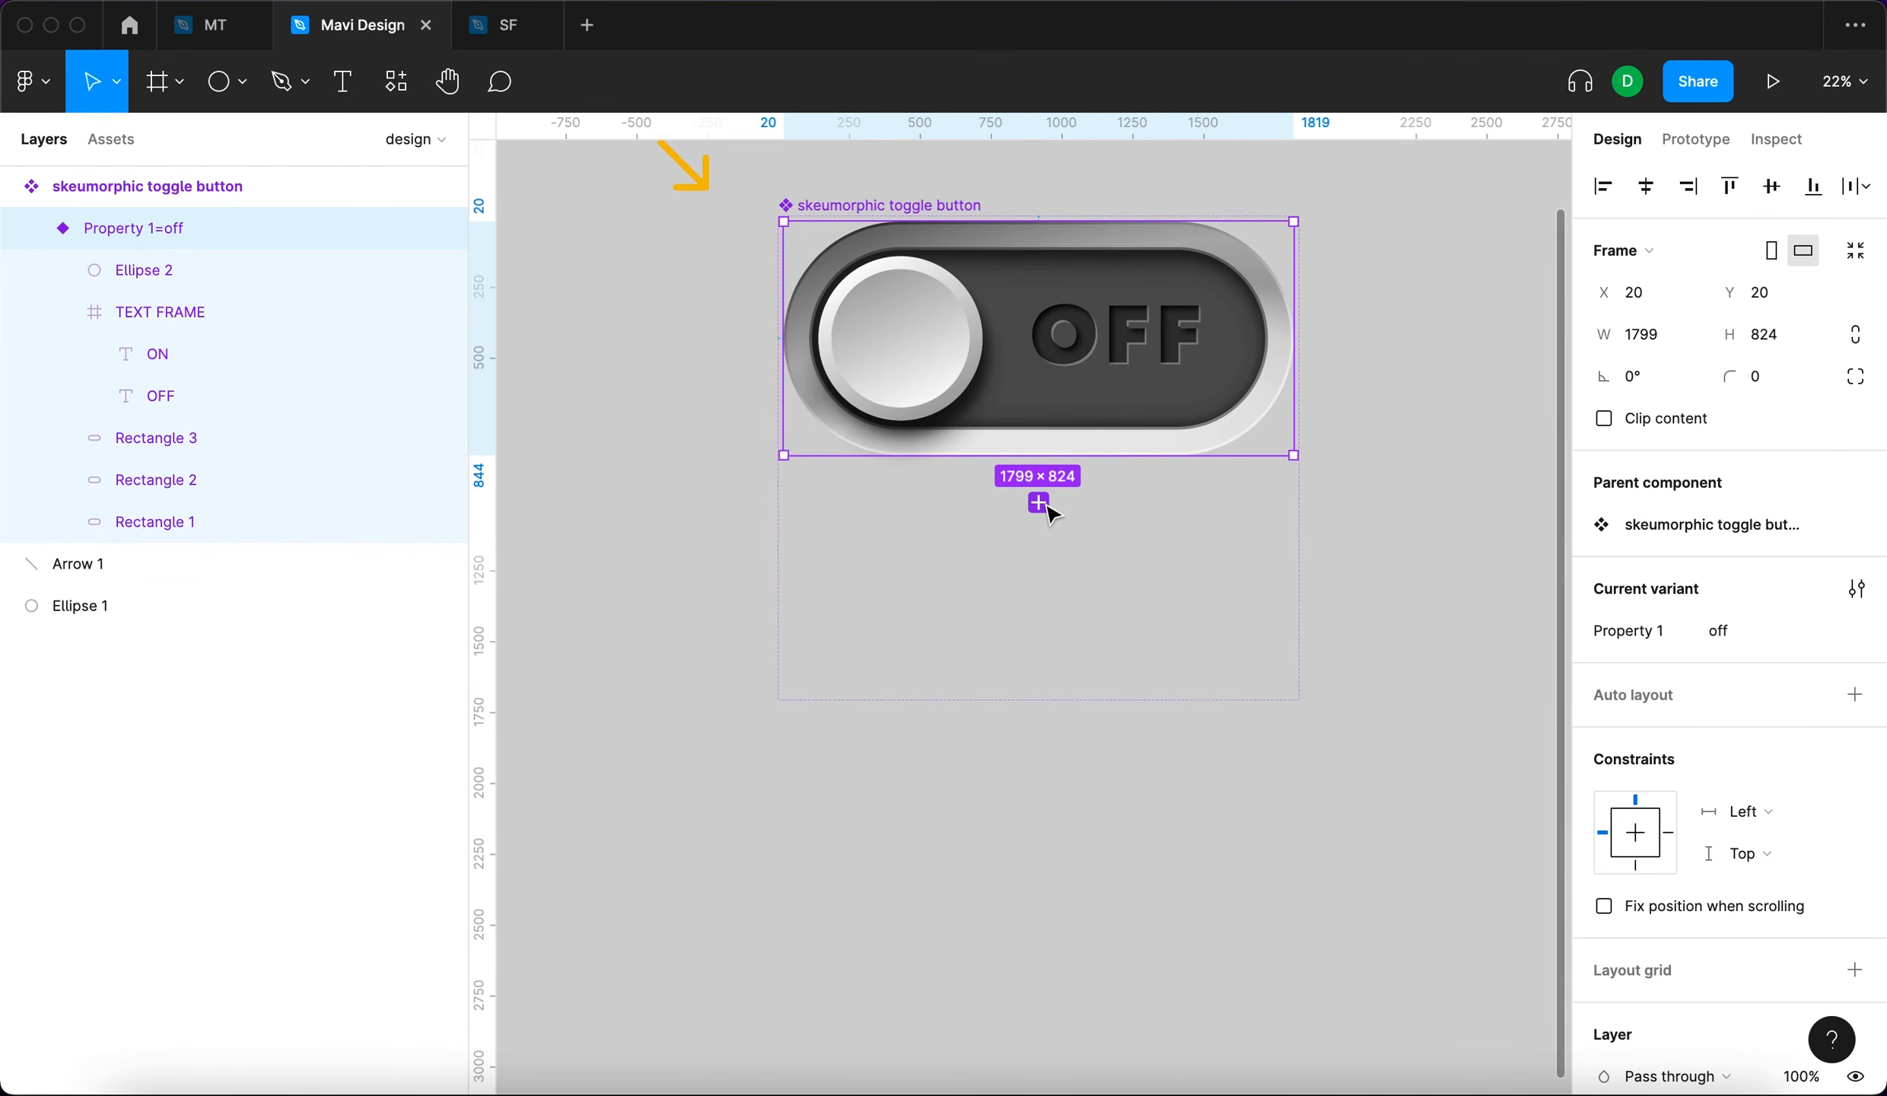
pyautogui.click(1040, 503)
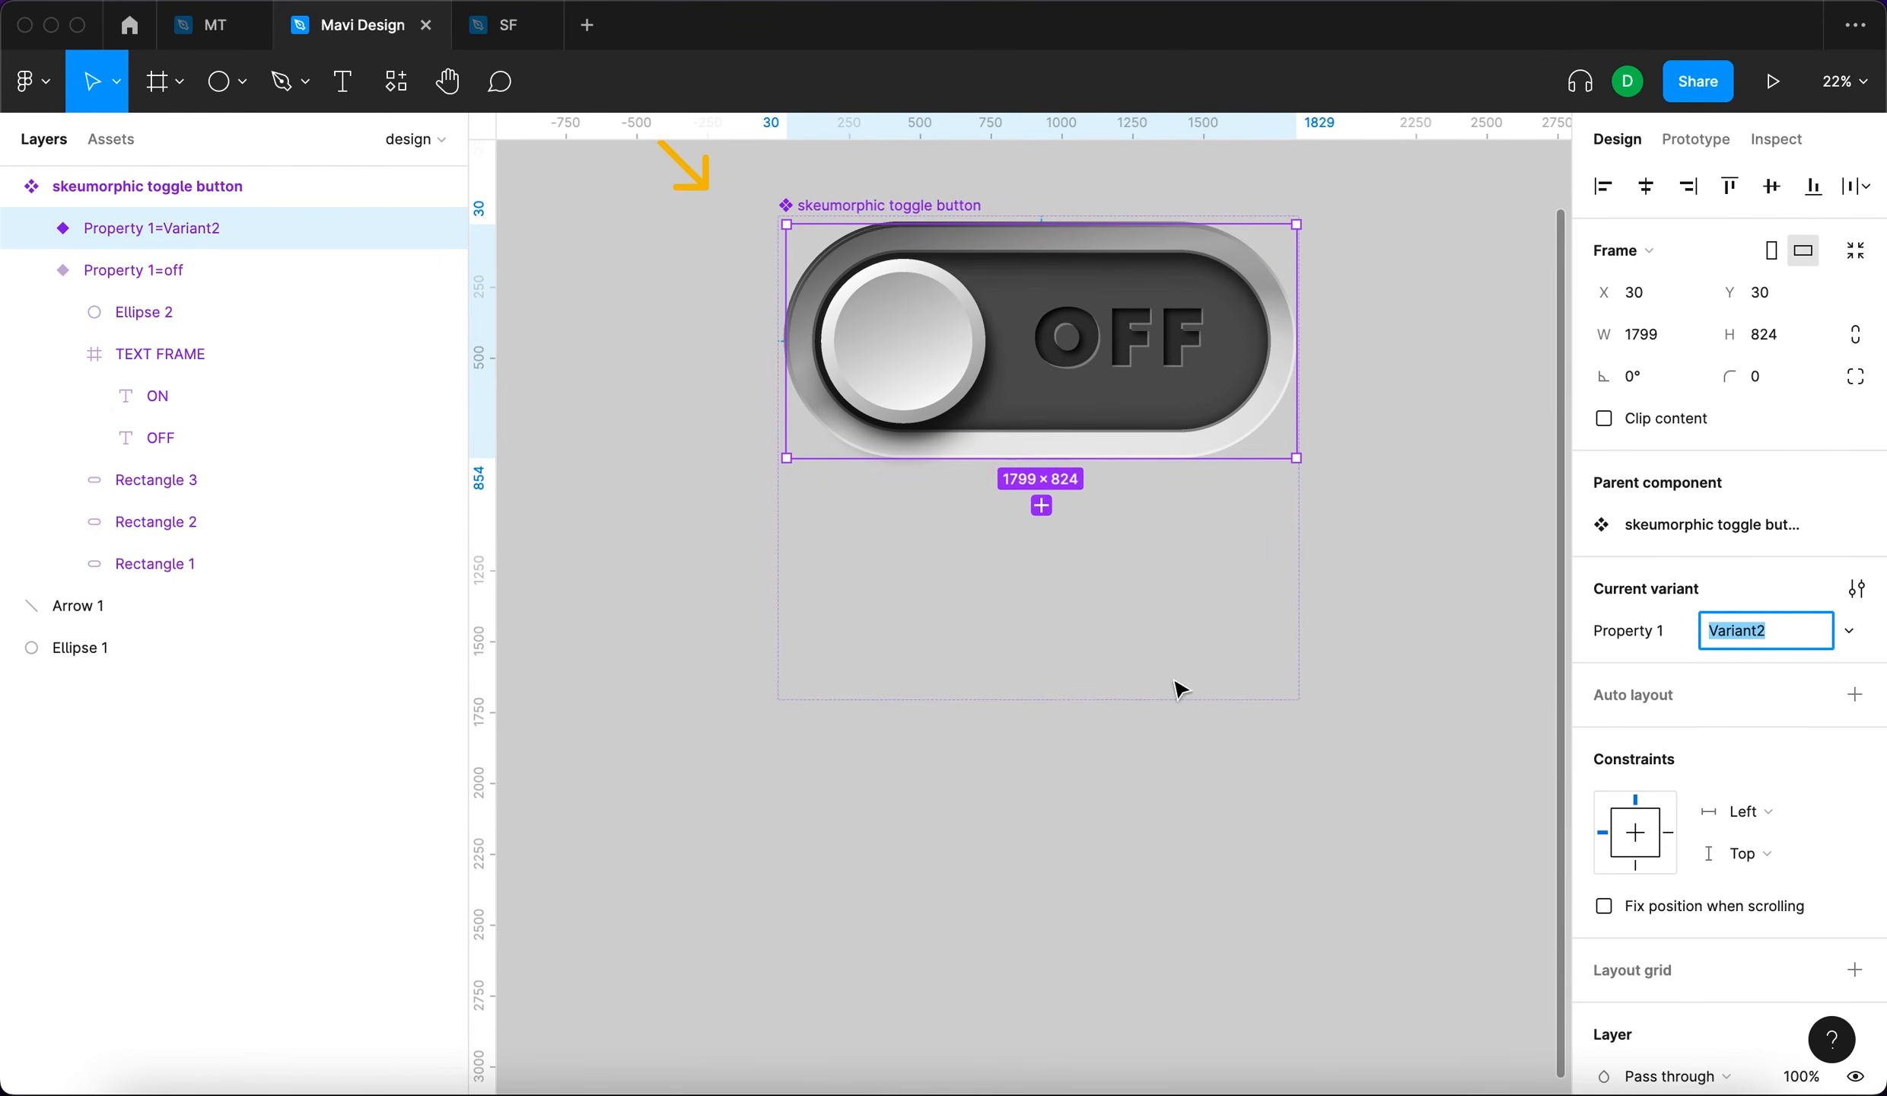
pyautogui.doubleClick(961, 602)
pyautogui.keyDown('shift'); pyautogui.click(203, 354); pyautogui.keyUp('shift')
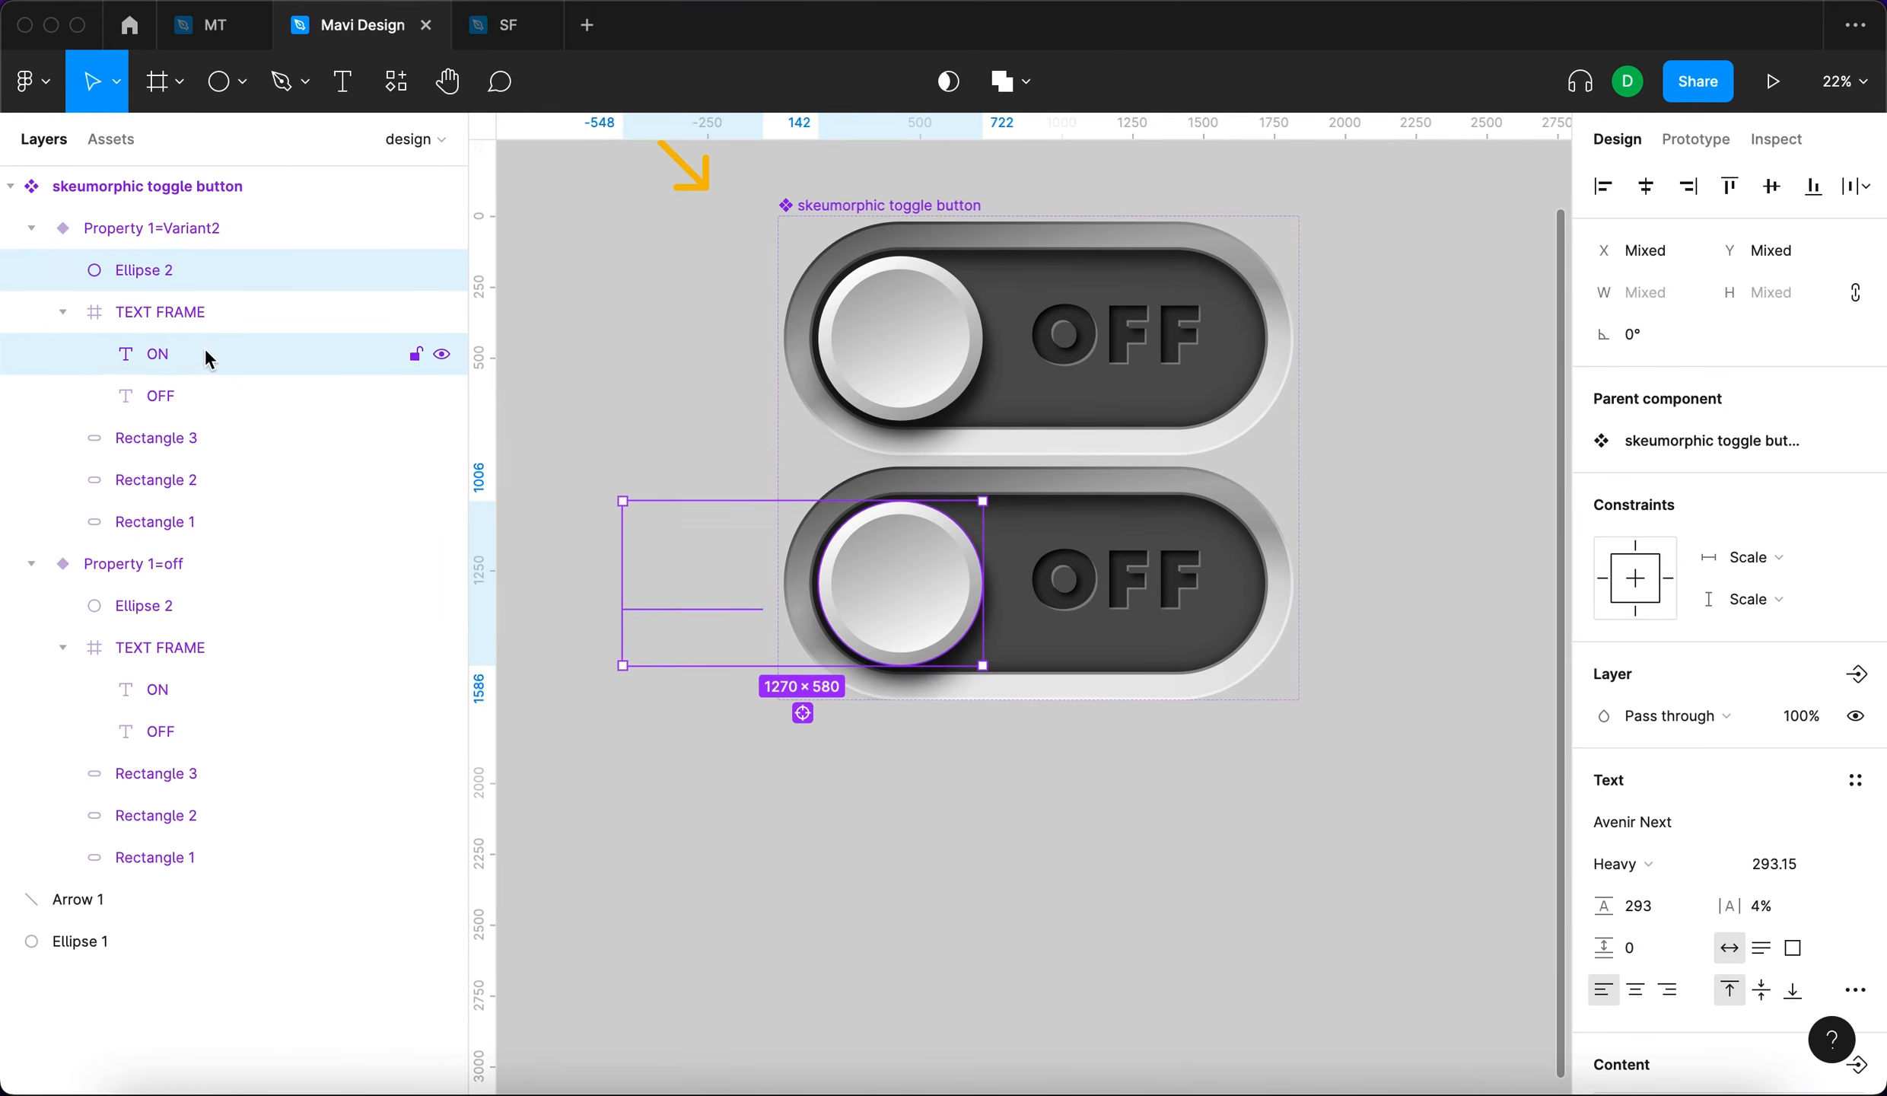
pyautogui.keyDown('shift'); pyautogui.click(205, 396); pyautogui.keyUp('shift')
pyautogui.hotkey('shift', 'Right')
pyautogui.hotkey('shift', 'Right')
pyautogui.hotkey('shift', 'Right')
pyautogui.hotkey('shift', 'Right')
pyautogui.hotkey('shift', 'Right')
pyautogui.hotkey('shift', 'Right')
pyautogui.hotkey('shift', 'Right')
pyautogui.hotkey('shift', 'Right')
pyautogui.hotkey('shift', 'Right')
pyautogui.hotkey('shift', 'Right')
pyautogui.hotkey('shift', 'Right')
pyautogui.hotkey('shift', 'Right')
pyautogui.hotkey('shift', 'Right')
pyautogui.hotkey('shift', 'Right')
pyautogui.hotkey('shift', 'Right')
pyautogui.hotkey('shift', 'Right')
pyautogui.hotkey('shift', 'Right')
pyautogui.hotkey('shift', 'Right')
pyautogui.hotkey('shift', 'Right')
pyautogui.hotkey('shift', 'Right')
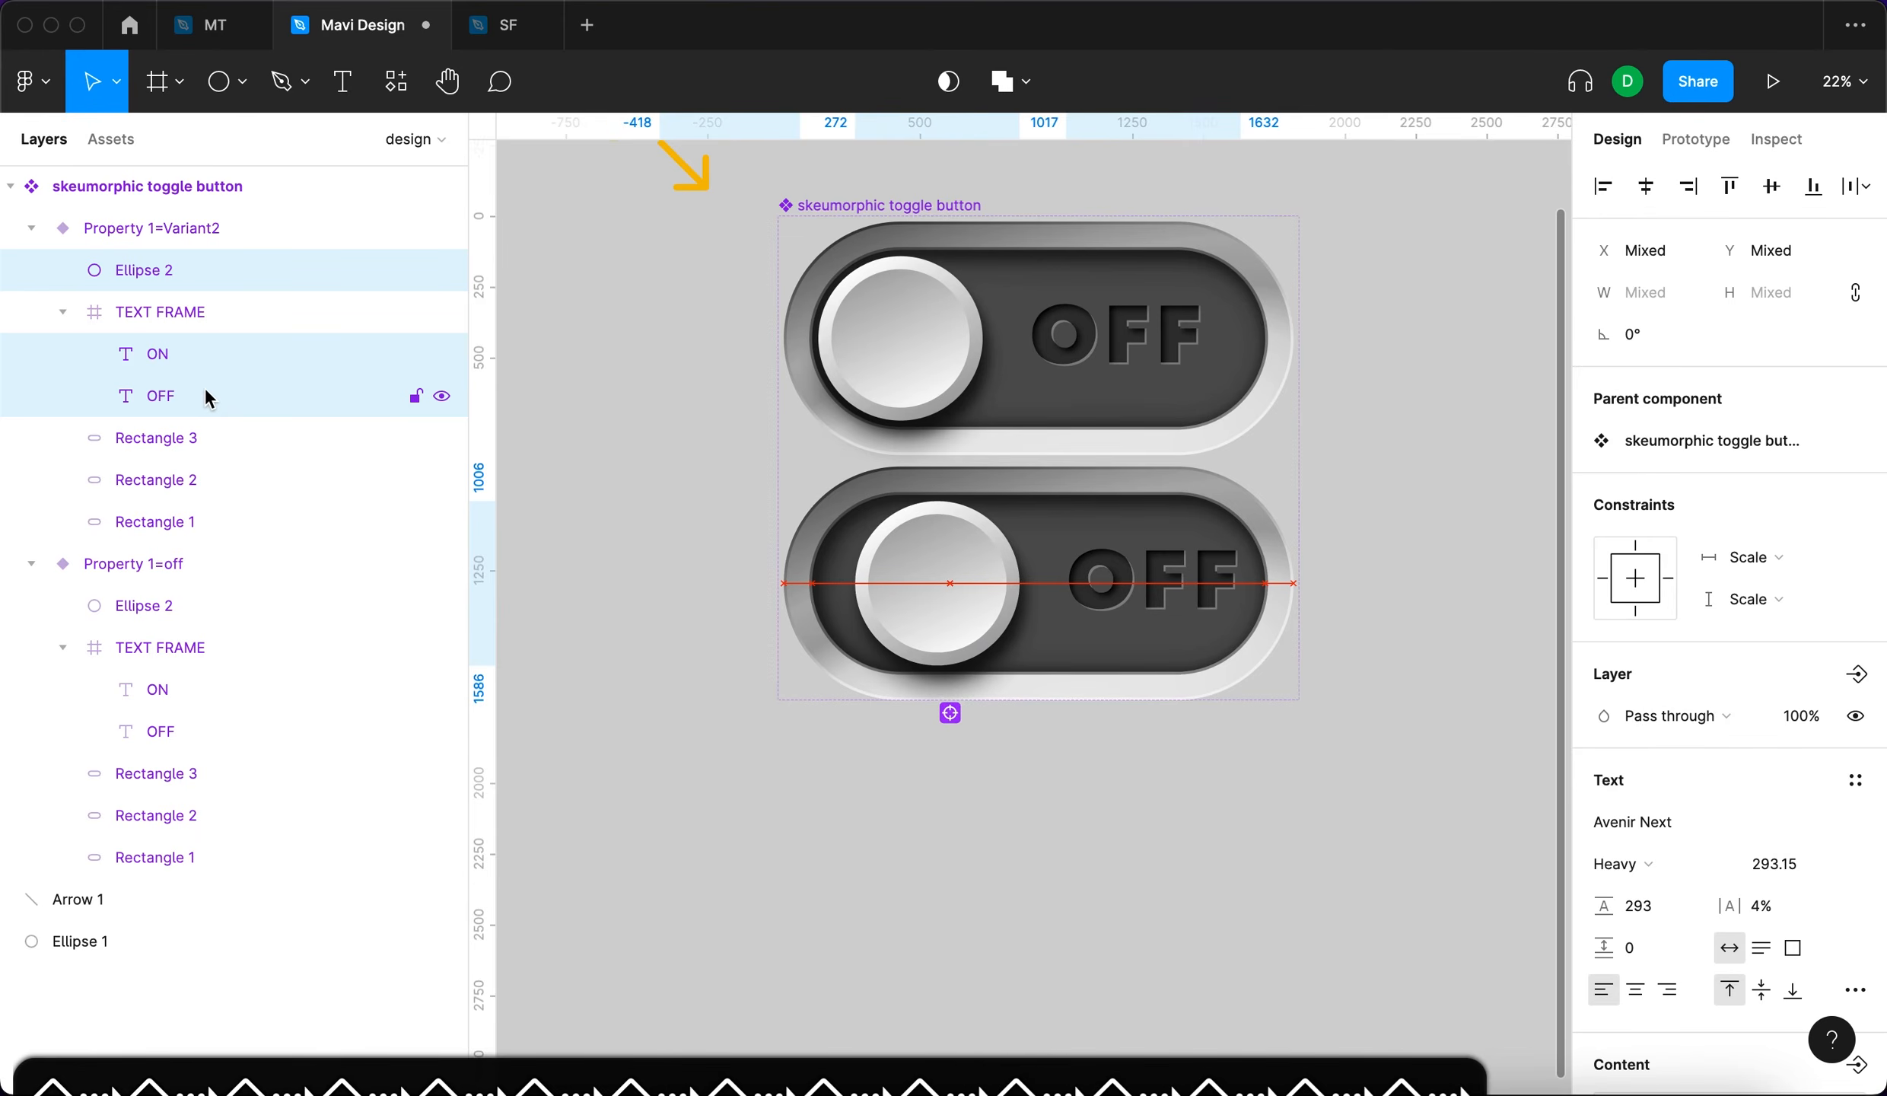
pyautogui.hotkey('shift', 'Right')
pyautogui.hotkey('shift', 'Right')
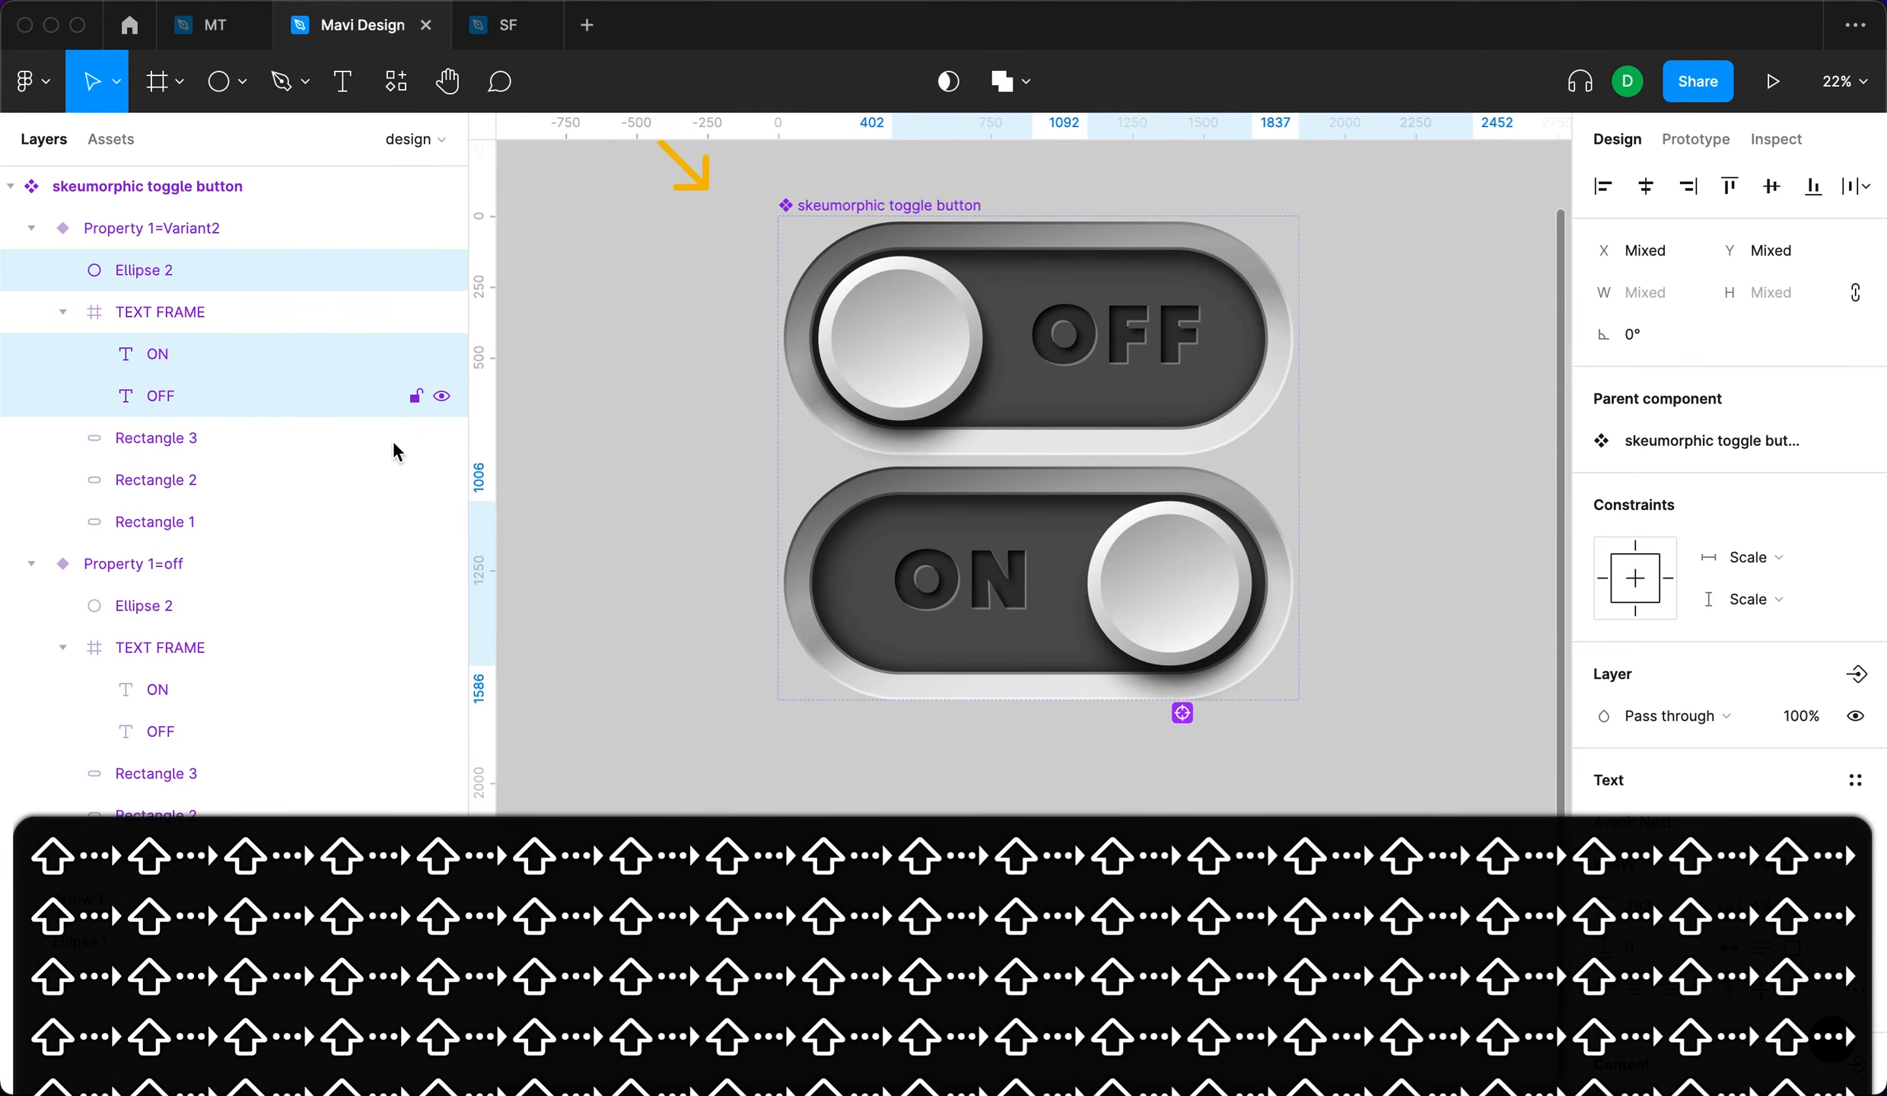
# Change the ON text's fill in the new variant to bright green 00FFB2 at 100% opacity.
pyautogui.hotkey('shift', '2')
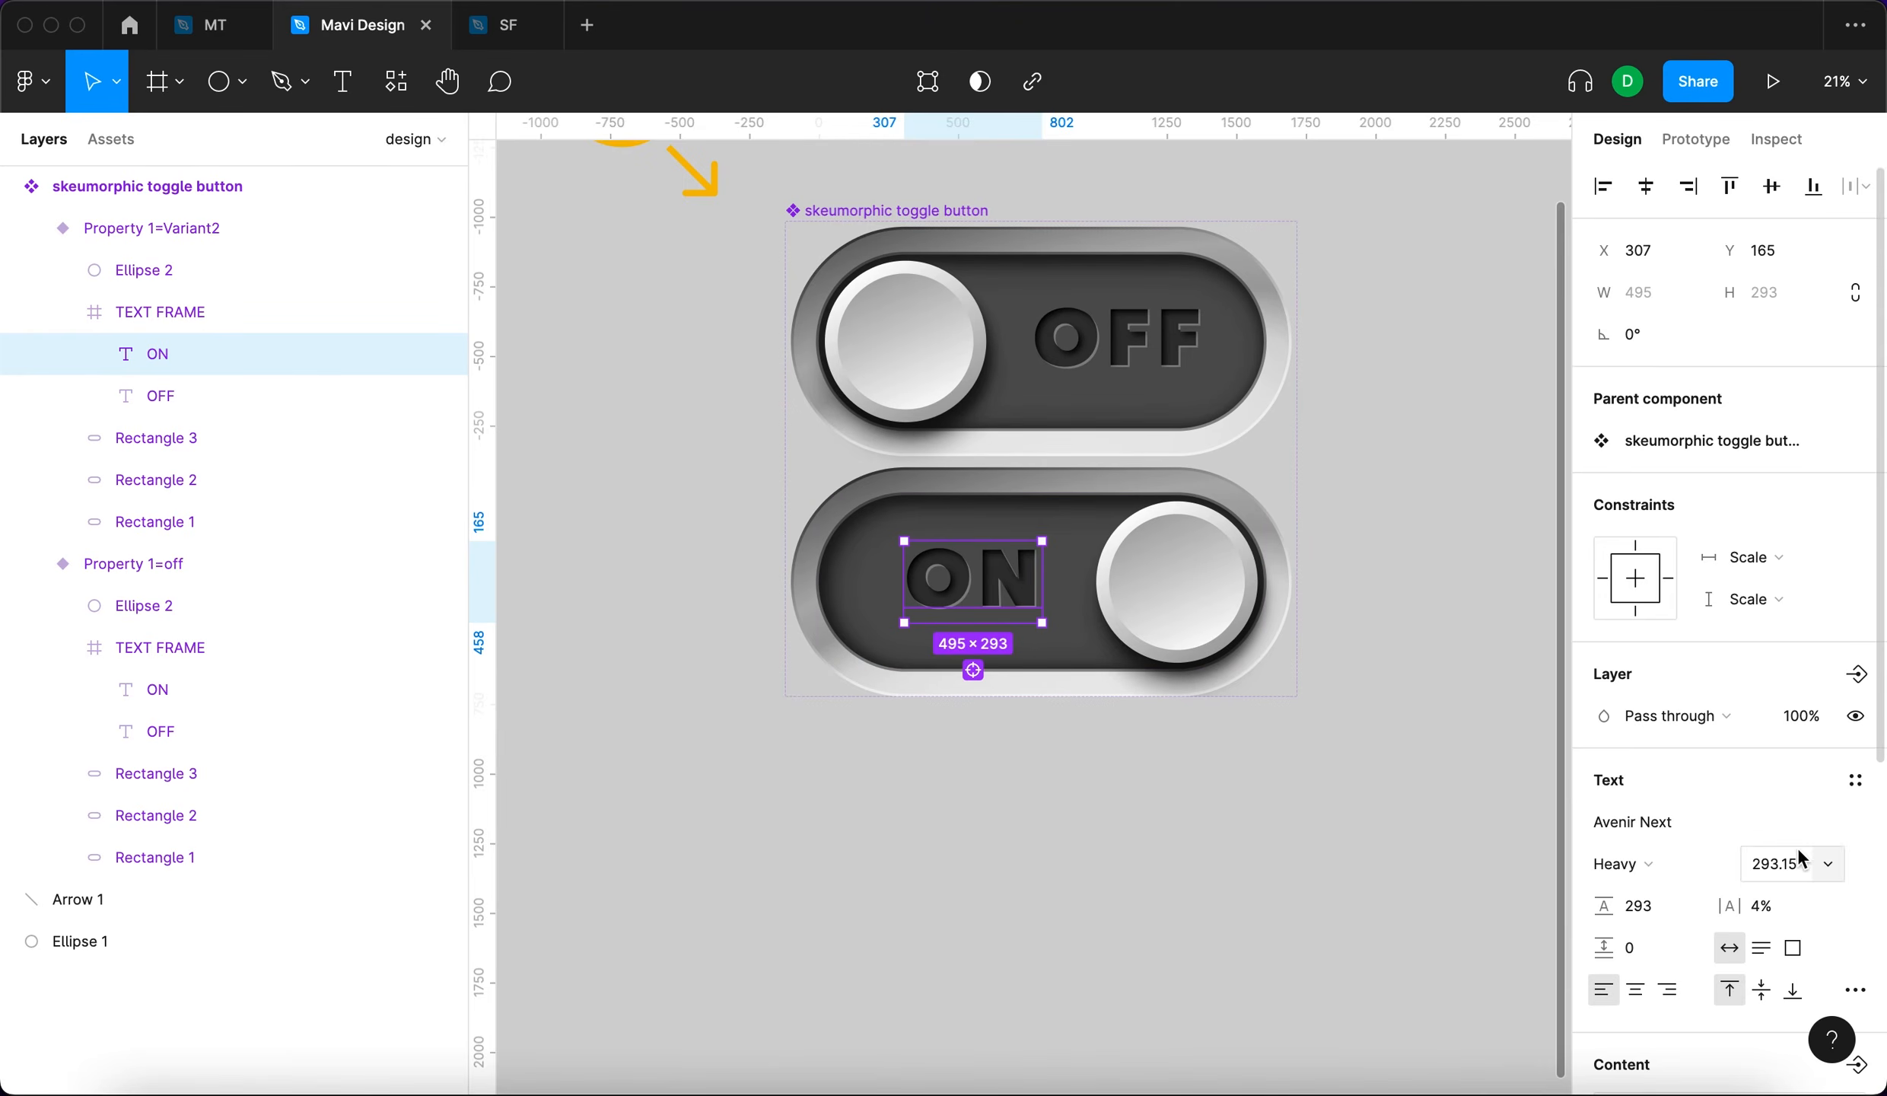
pyautogui.scroll(-6, 1799, 858)
pyautogui.click(1604, 719)
pyautogui.moveTo(1382, 784); pyautogui.dragTo(1430, 784)
pyautogui.moveTo(1424, 700); pyautogui.dragTo(1583, 404)
pyautogui.moveTo(1420, 820); pyautogui.dragTo(1536, 822)
pyautogui.scroll(3, 962, 609)
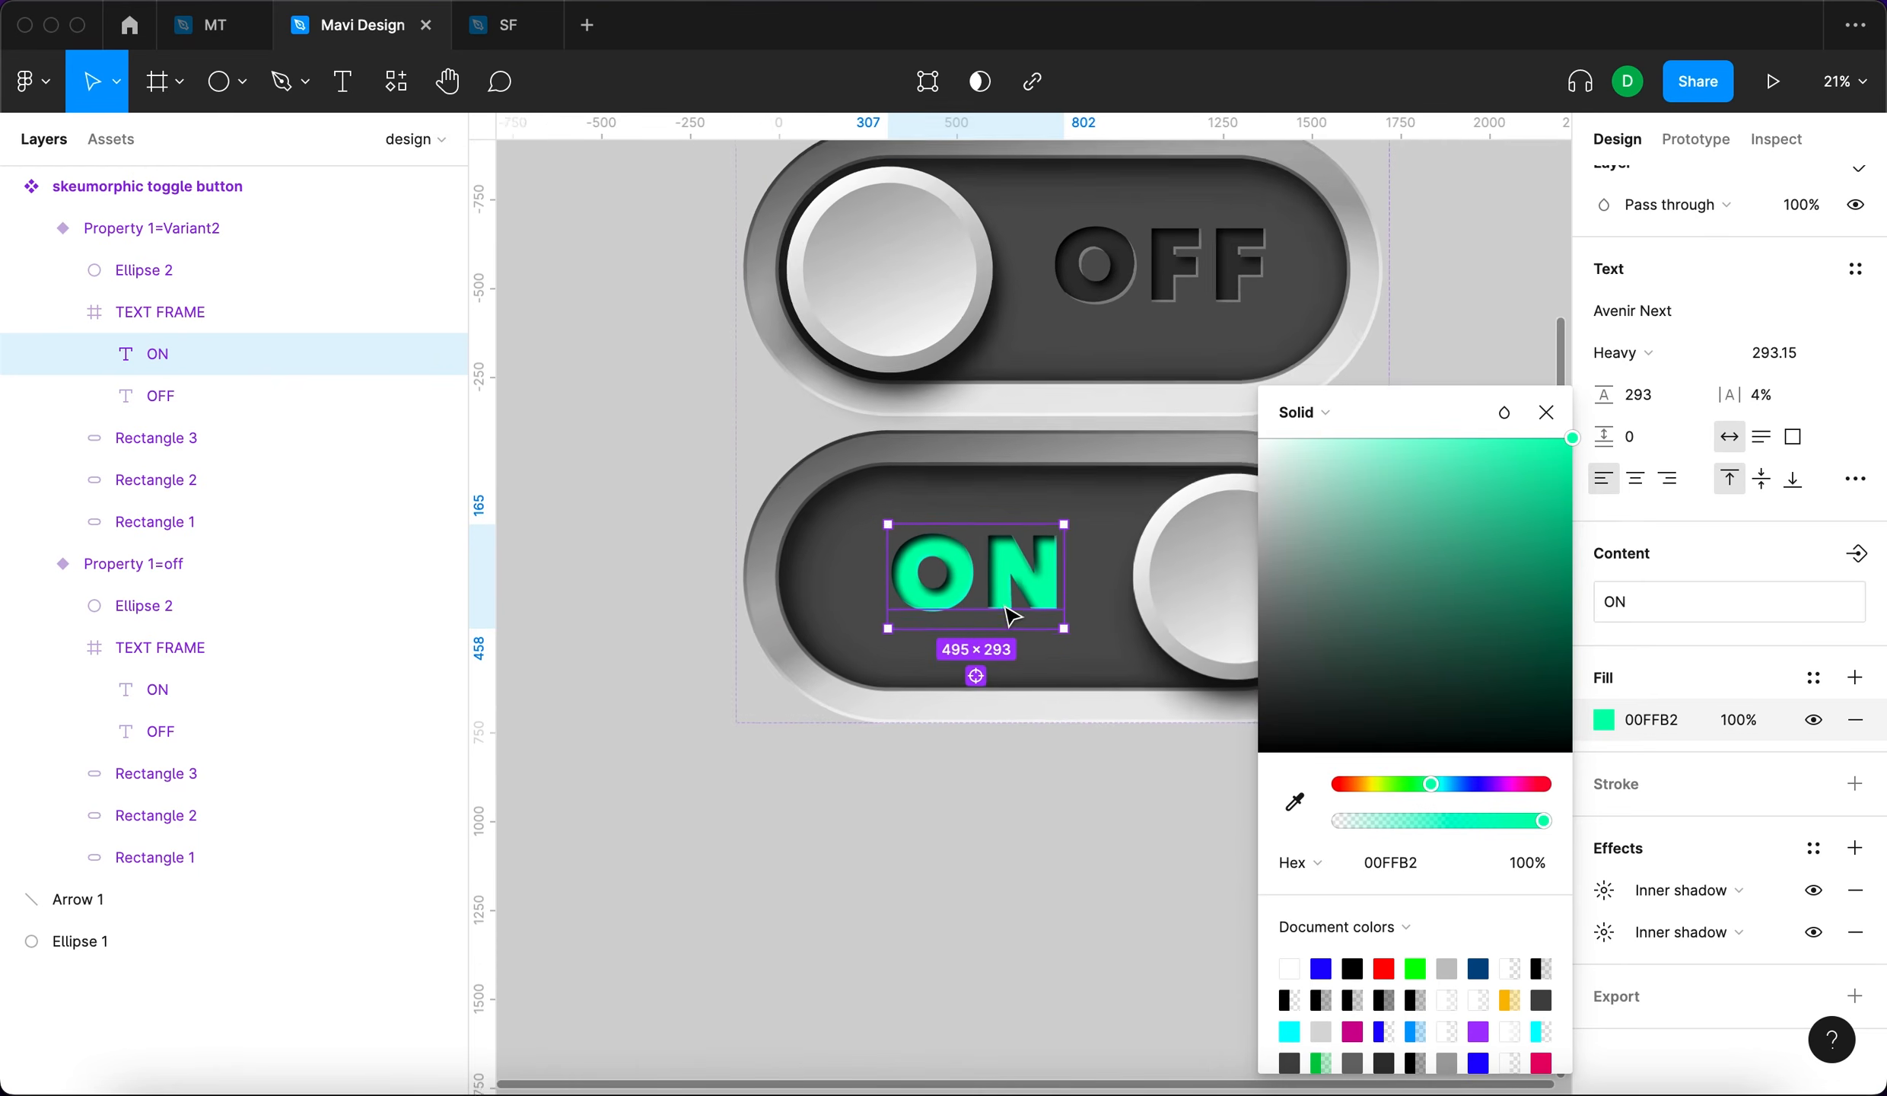
# Set the opacity of the ON text's black inner shadow to 30%.
pyautogui.click(1813, 932)
pyautogui.click(1813, 932)
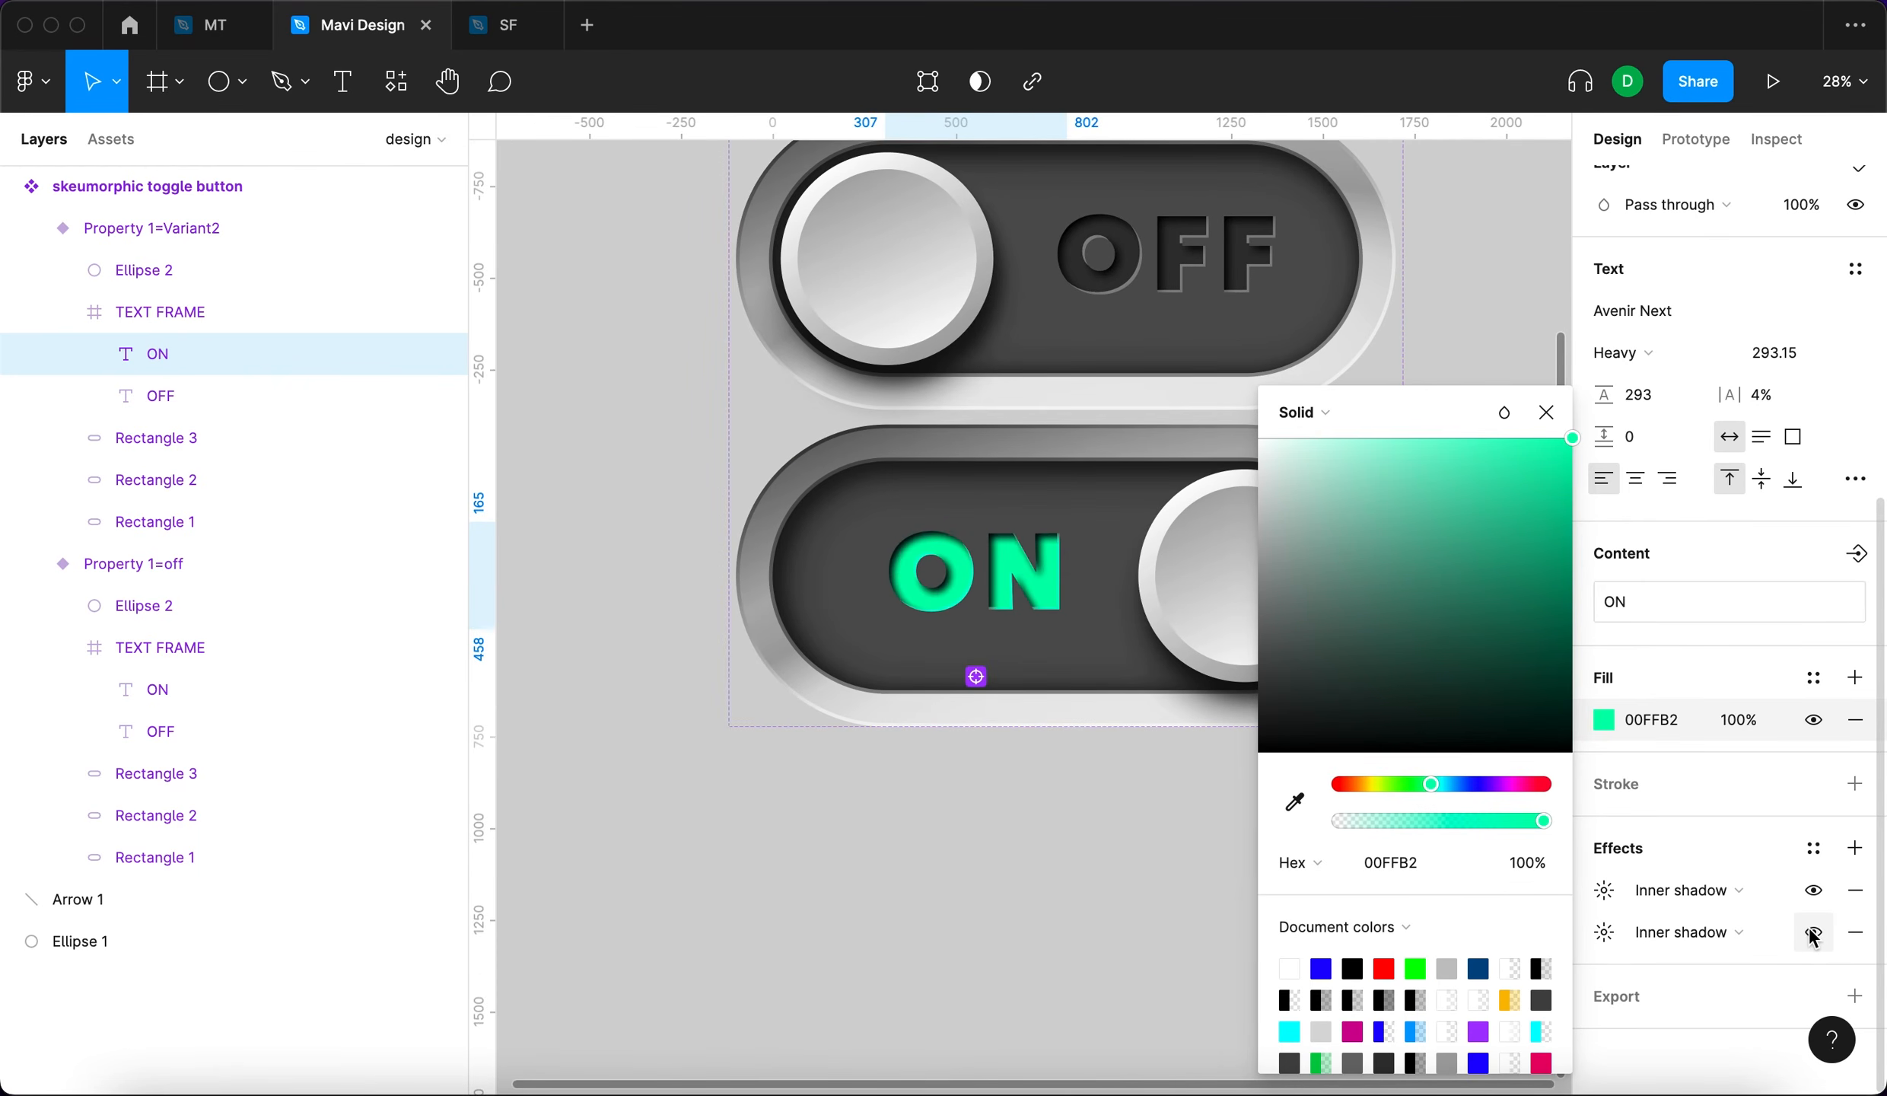
pyautogui.click(1605, 932)
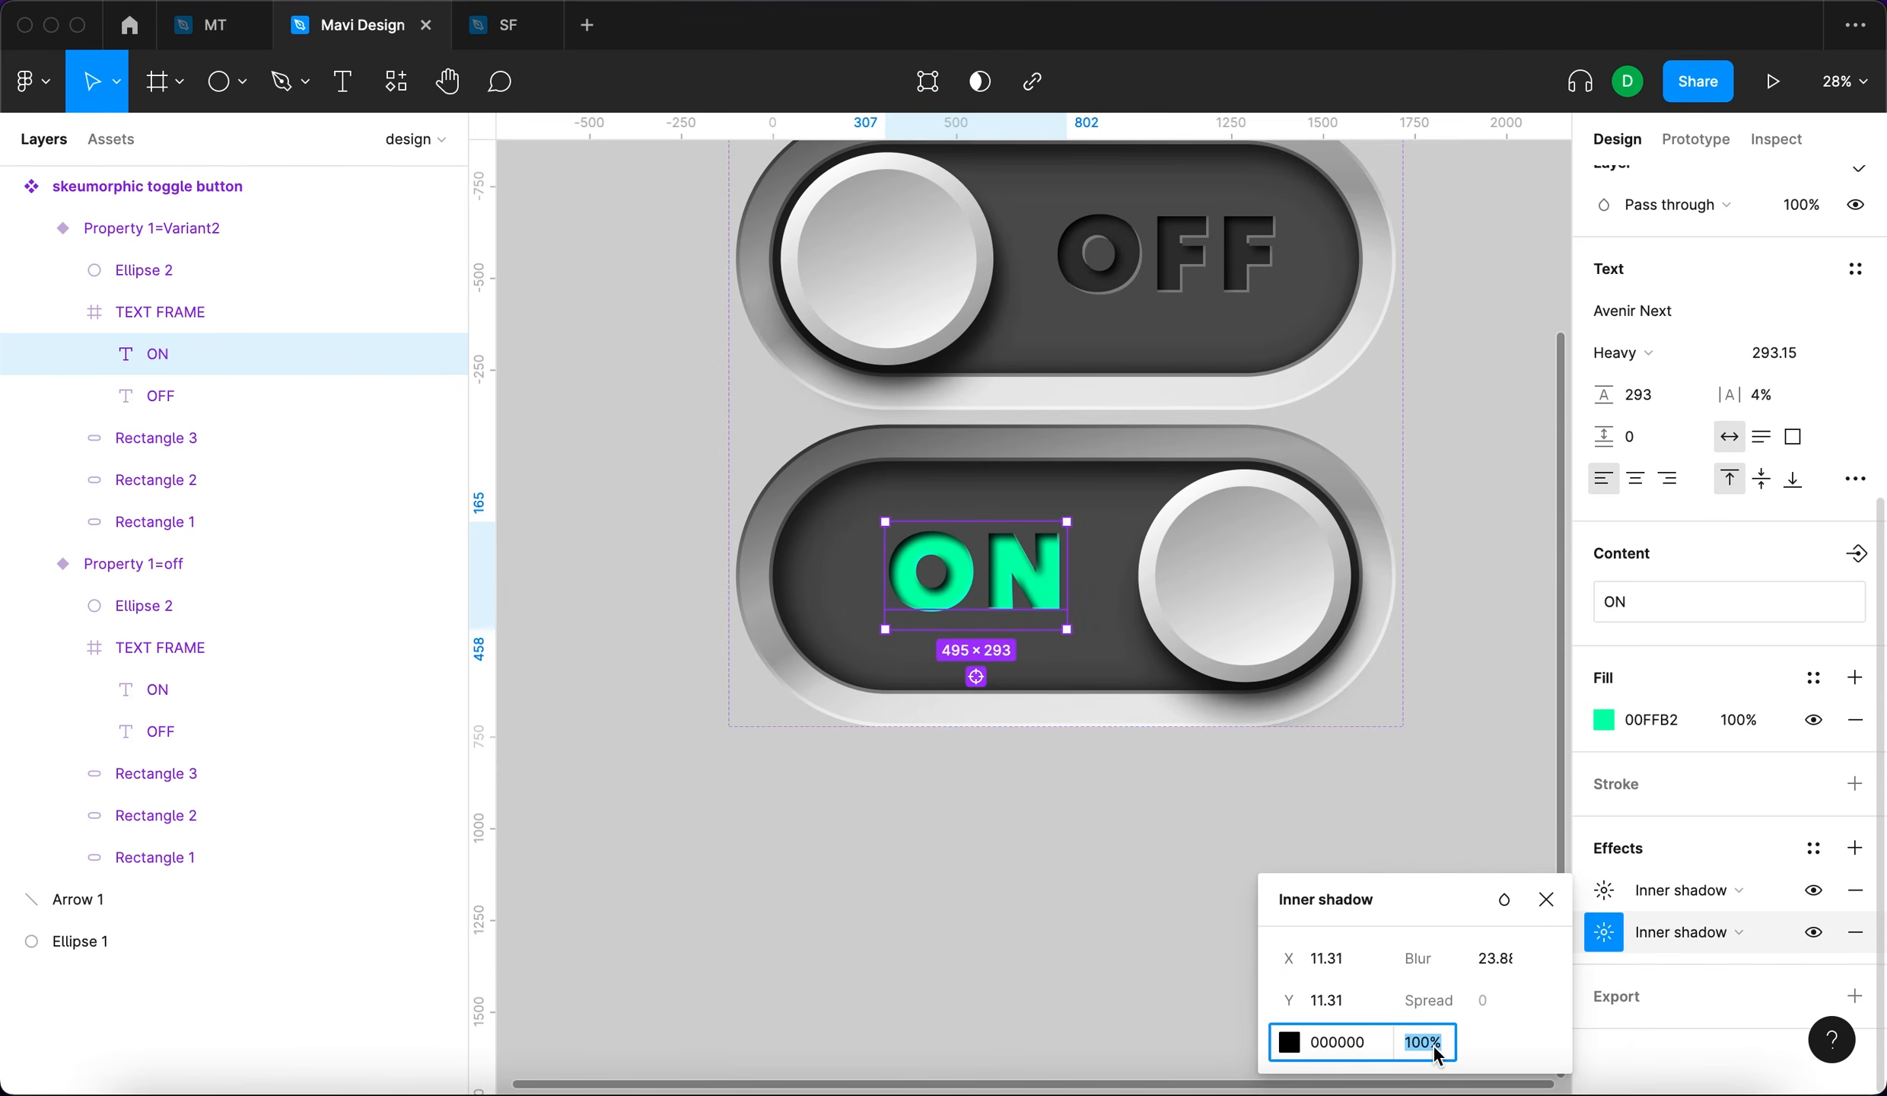
pyautogui.write('30')
pyautogui.press('Return')
# Add a drop shadow to the ON text and give it the lettering's green, 00FFB2.
pyautogui.click(1855, 849)
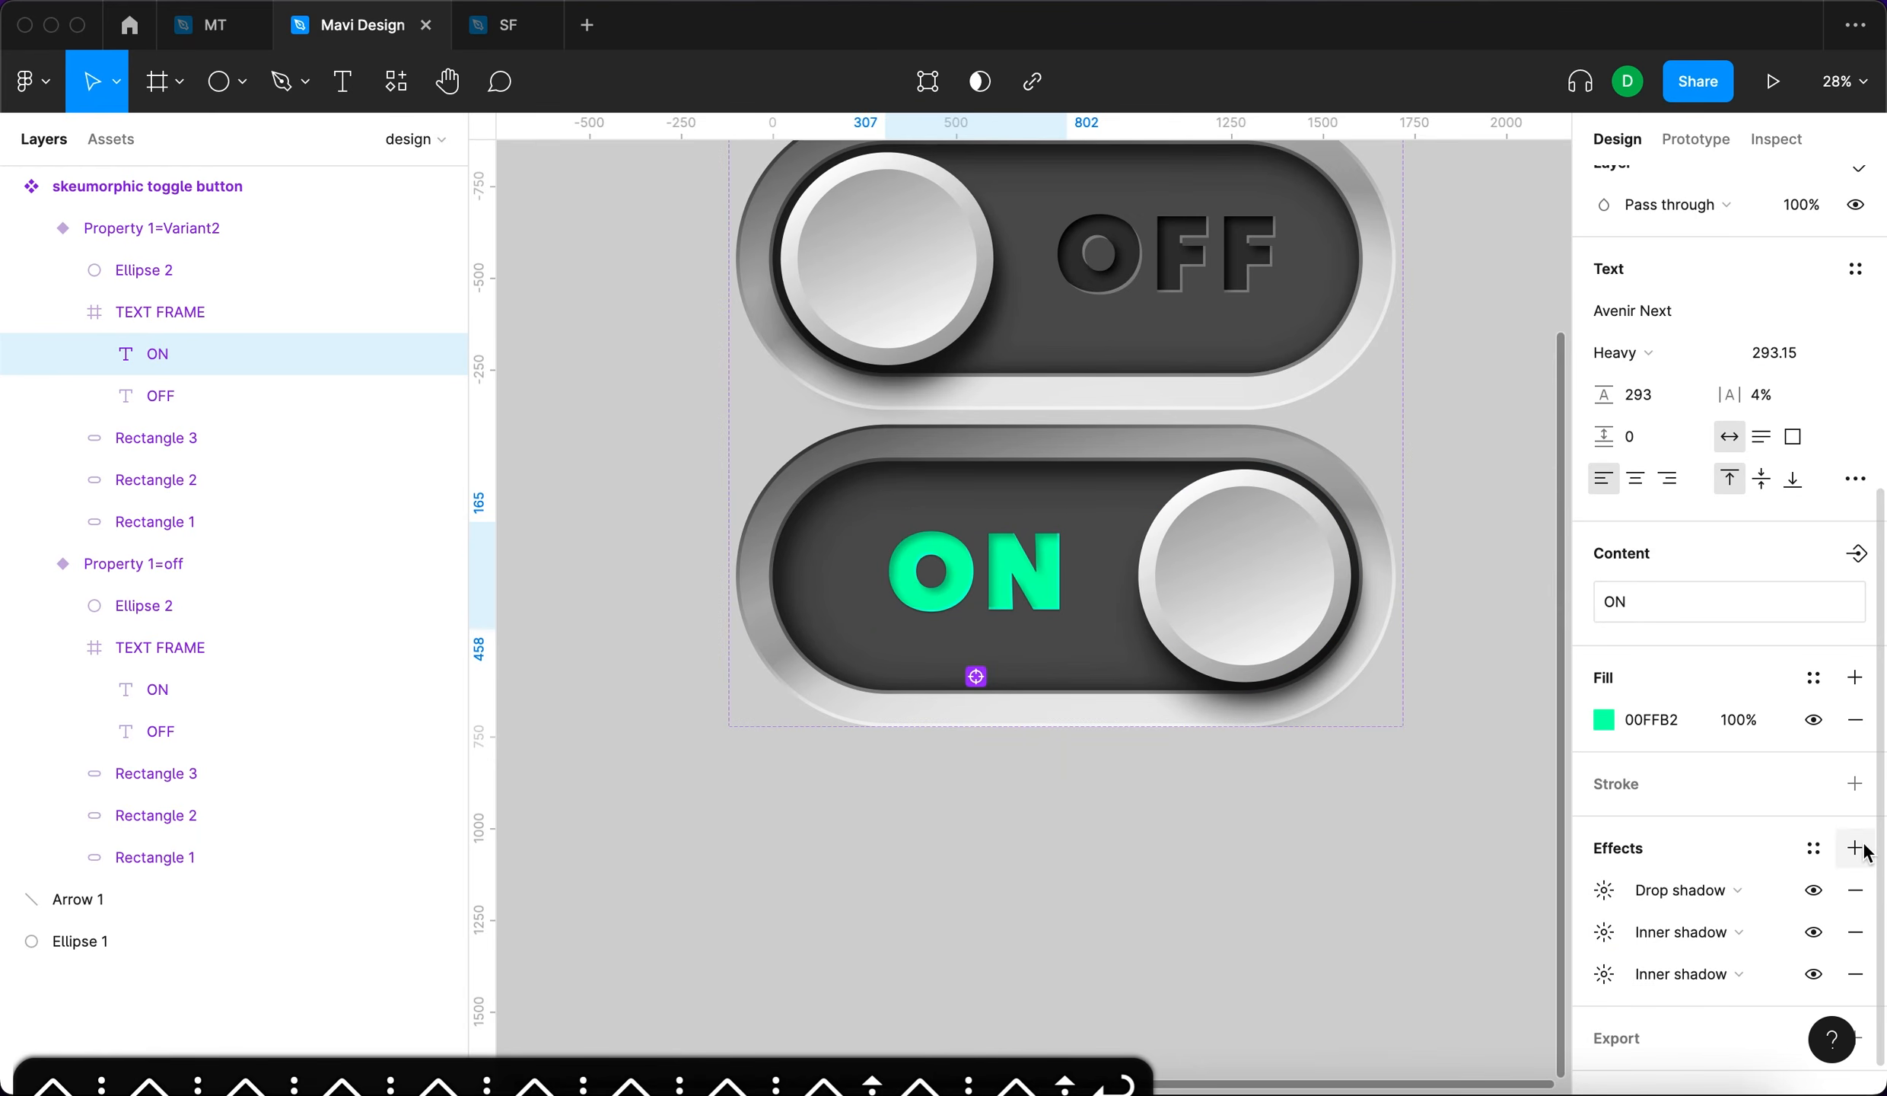
pyautogui.click(1604, 891)
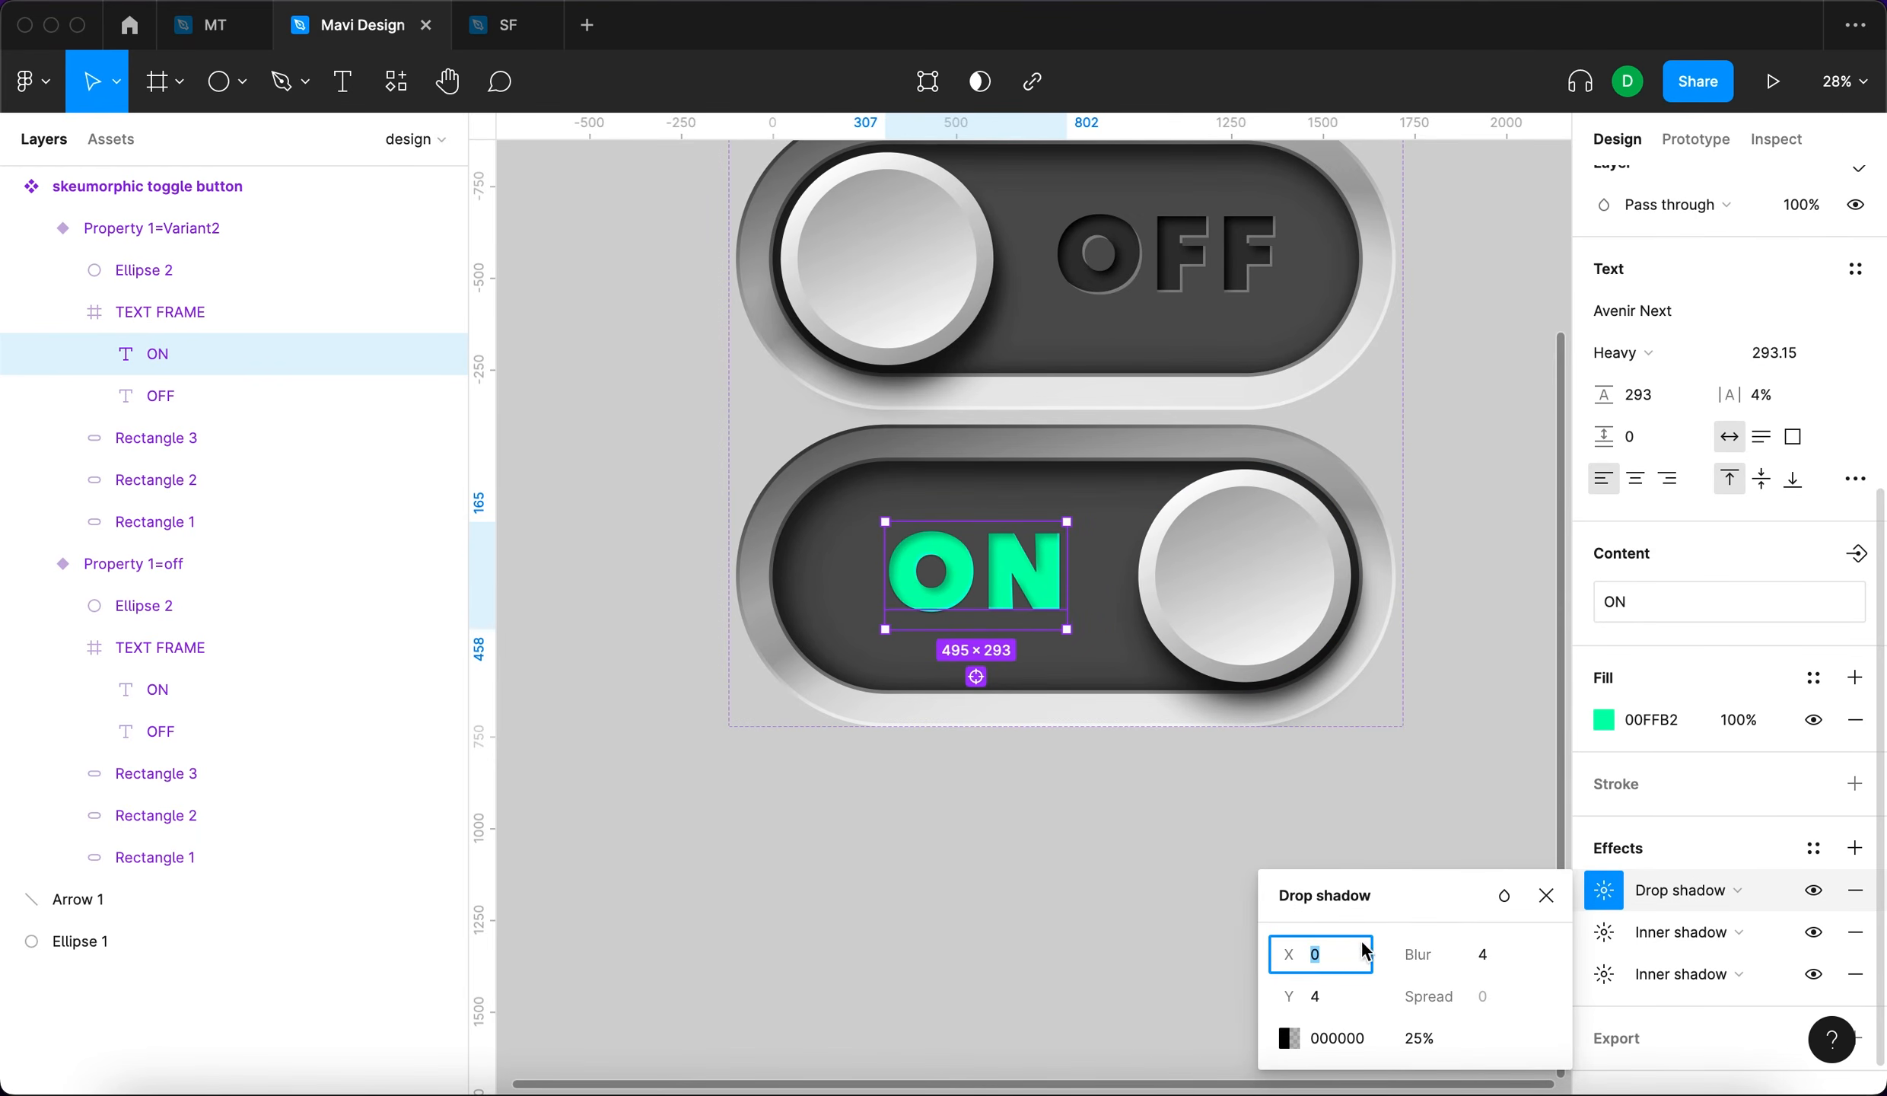
pyautogui.click(1294, 1034)
pyautogui.click(980, 801)
pyautogui.click(910, 588)
# Raise the ON text's drop shadow blur above 104 and lower the shadow's opacity.
pyautogui.click(1450, 954)
pyautogui.hotkey('shift', 'Up')
pyautogui.hotkey('shift', 'Up')
pyautogui.hotkey('shift', 'Up')
pyautogui.hotkey('shift', 'Up')
pyautogui.hotkey('shift', 'Up')
pyautogui.hotkey('shift', 'Up')
pyautogui.hotkey('shift', 'Up')
pyautogui.hotkey('shift', 'Up')
pyautogui.hotkey('shift', 'Up')
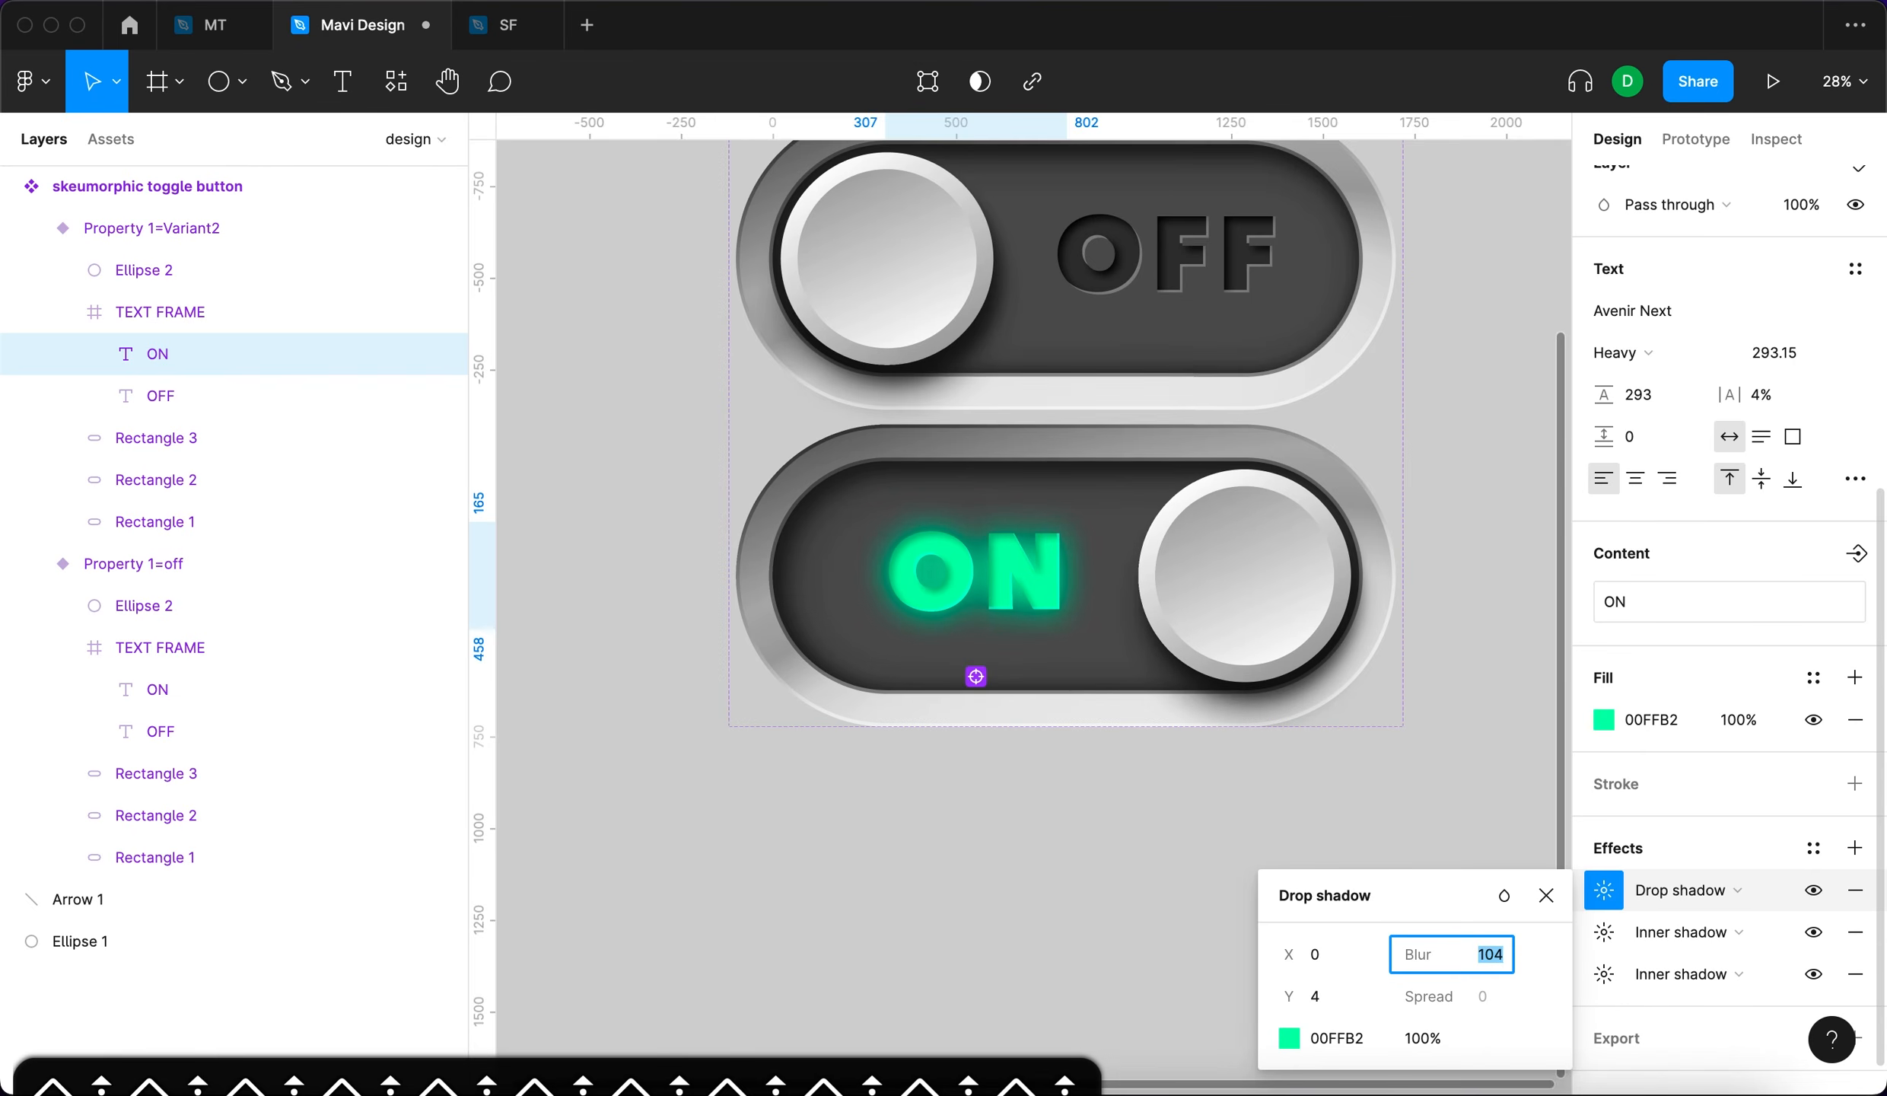
pyautogui.hotkey('shift', 'Up')
pyautogui.hotkey('shift', 'Up')
pyautogui.hotkey('shift', 'Up')
pyautogui.click(1421, 1038)
pyautogui.hotkey('shift', 'Down')
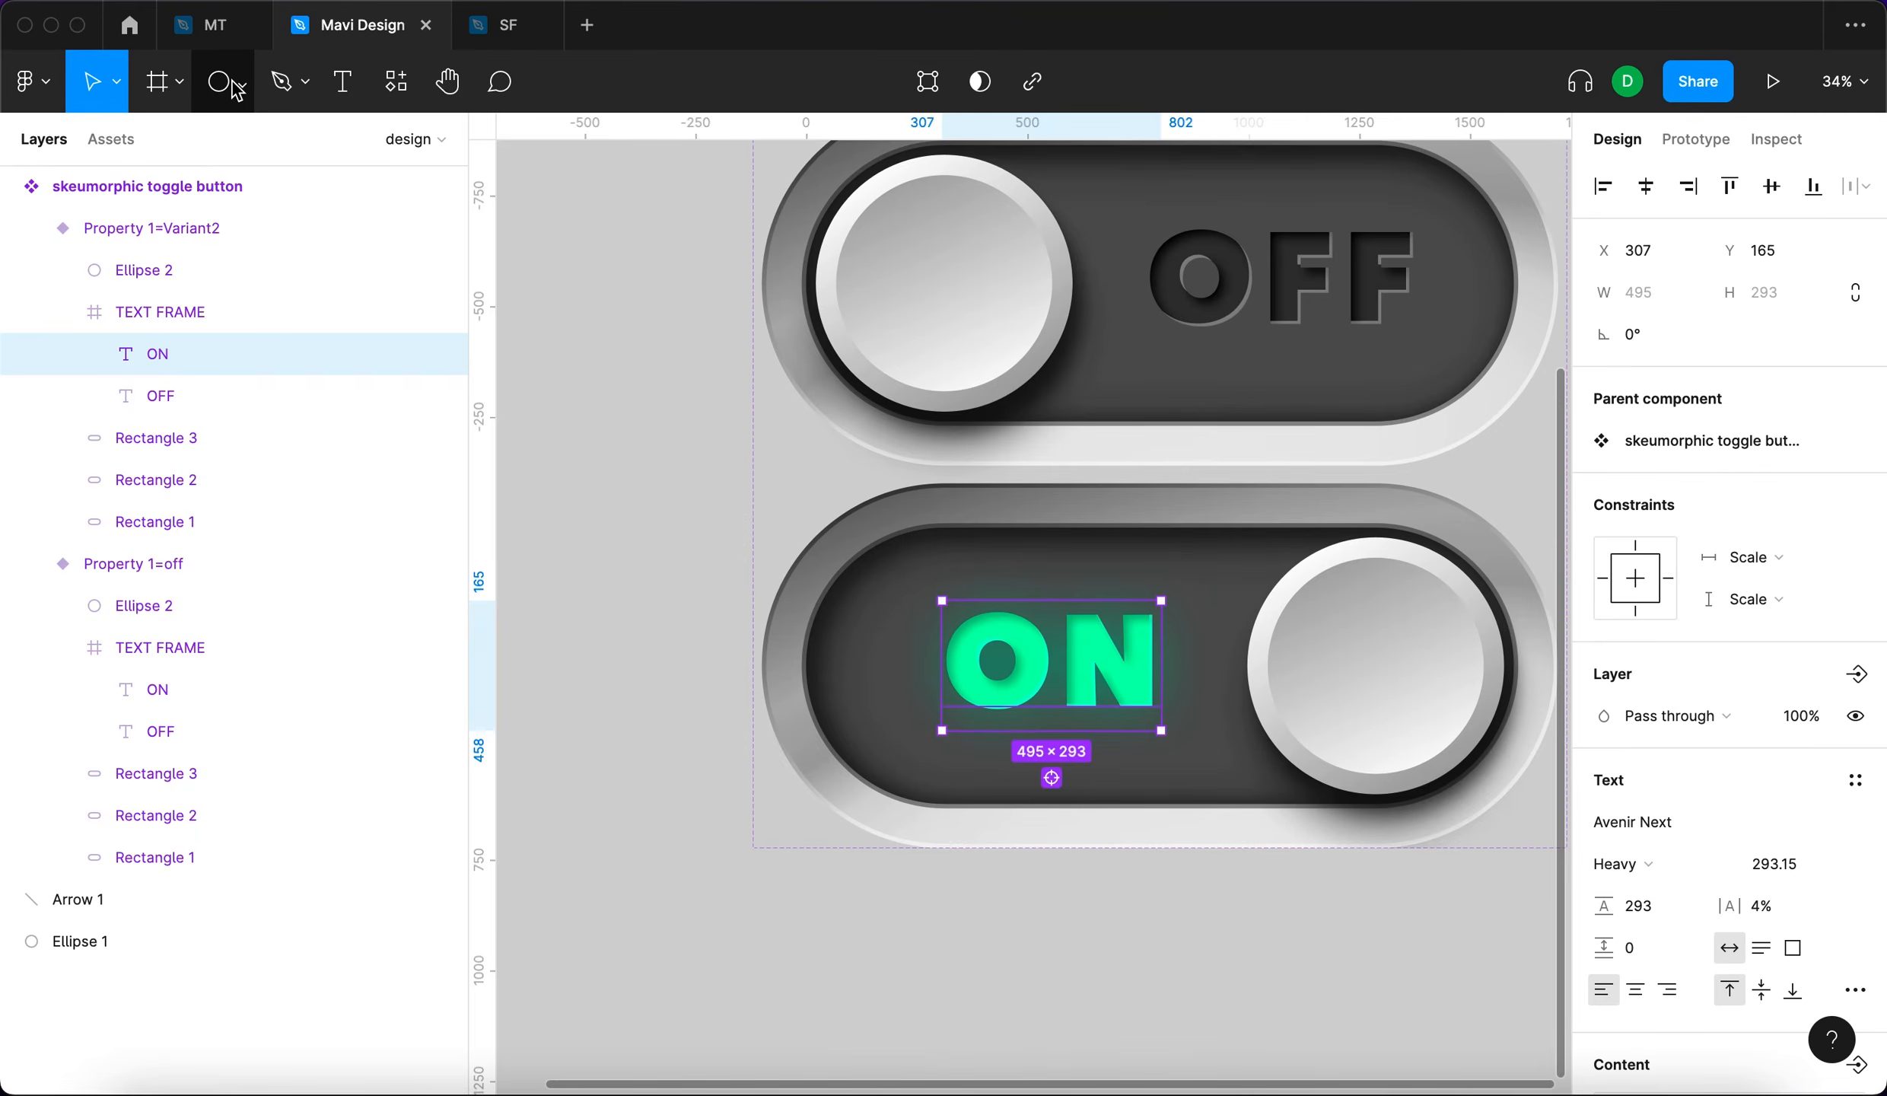
# Draw a circle about 663 px across over the ON text.
pyautogui.click(236, 90)
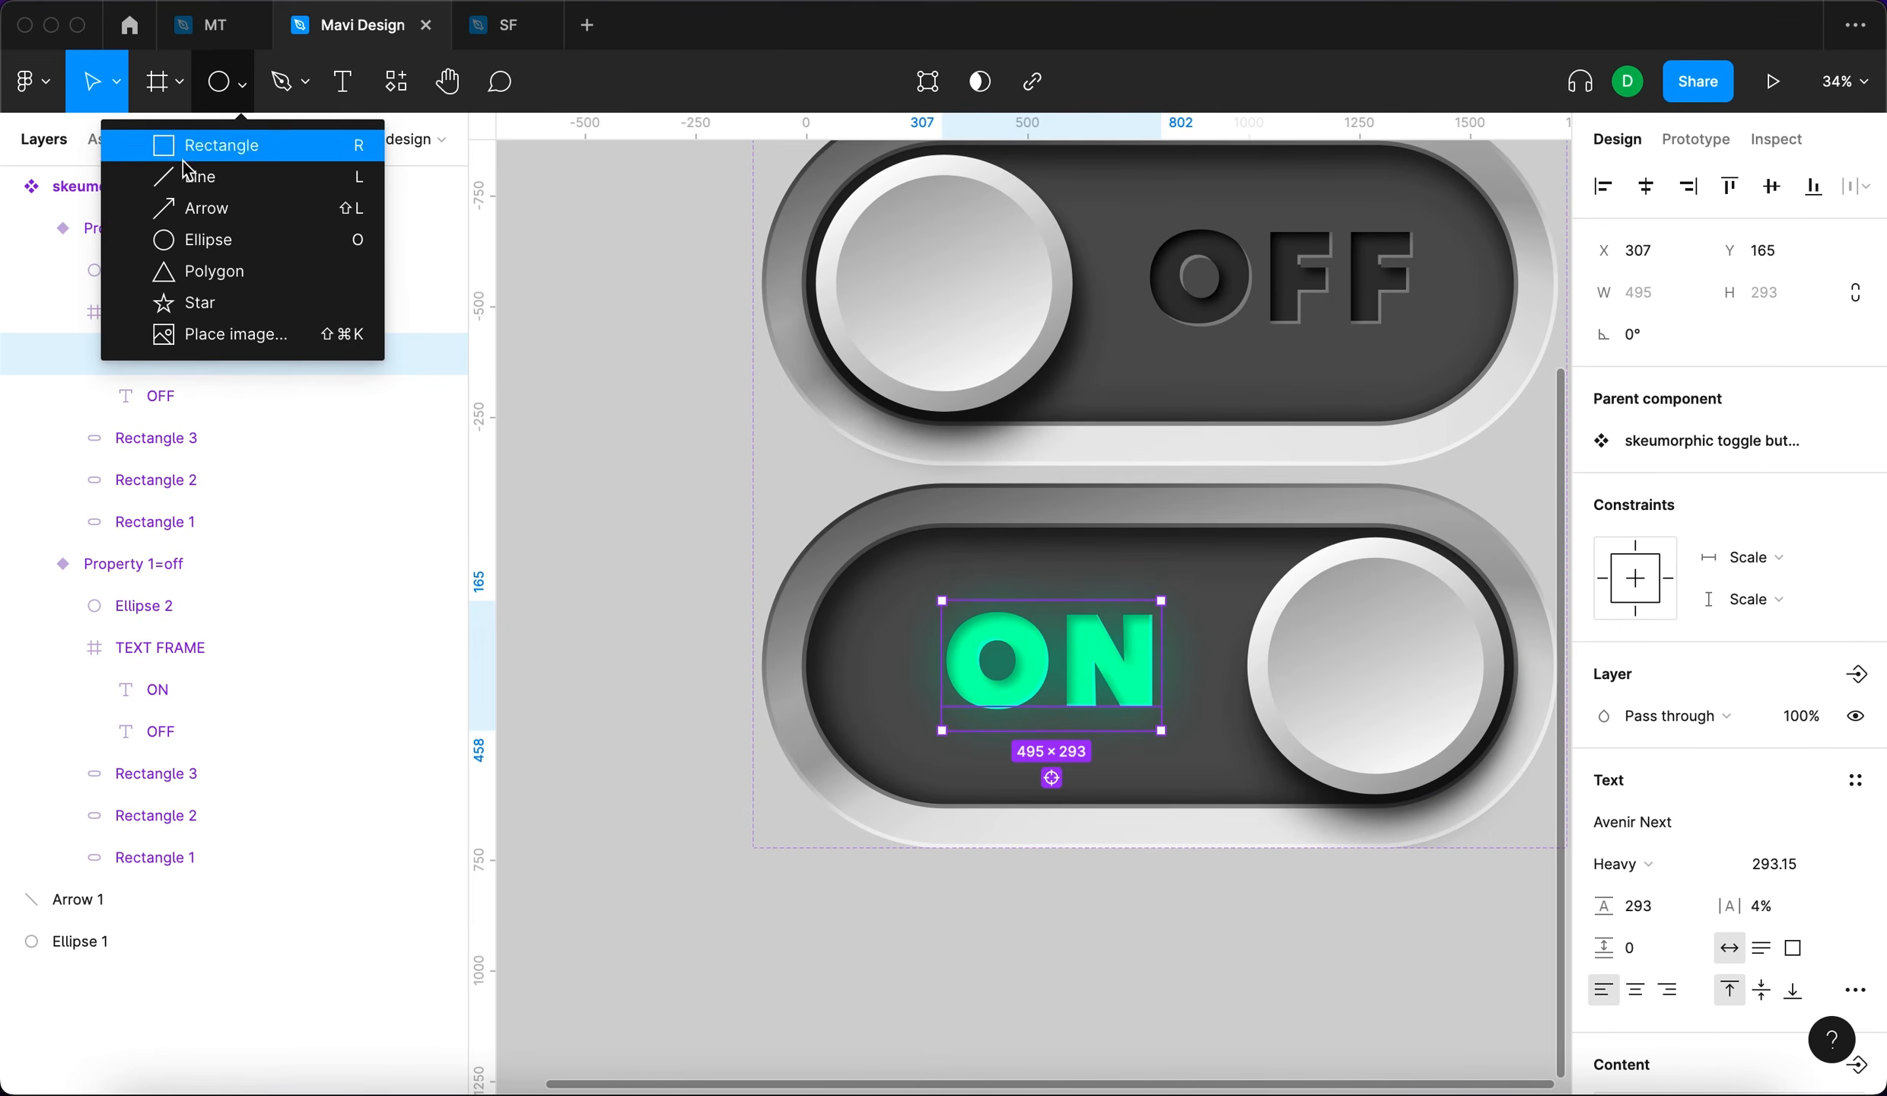
pyautogui.click(283, 245)
pyautogui.moveTo(892, 538)
pyautogui.mouseDown()
pyautogui.moveTo(1179, 716)
pyautogui.moveTo(1187, 745)
pyautogui.mouseUp()
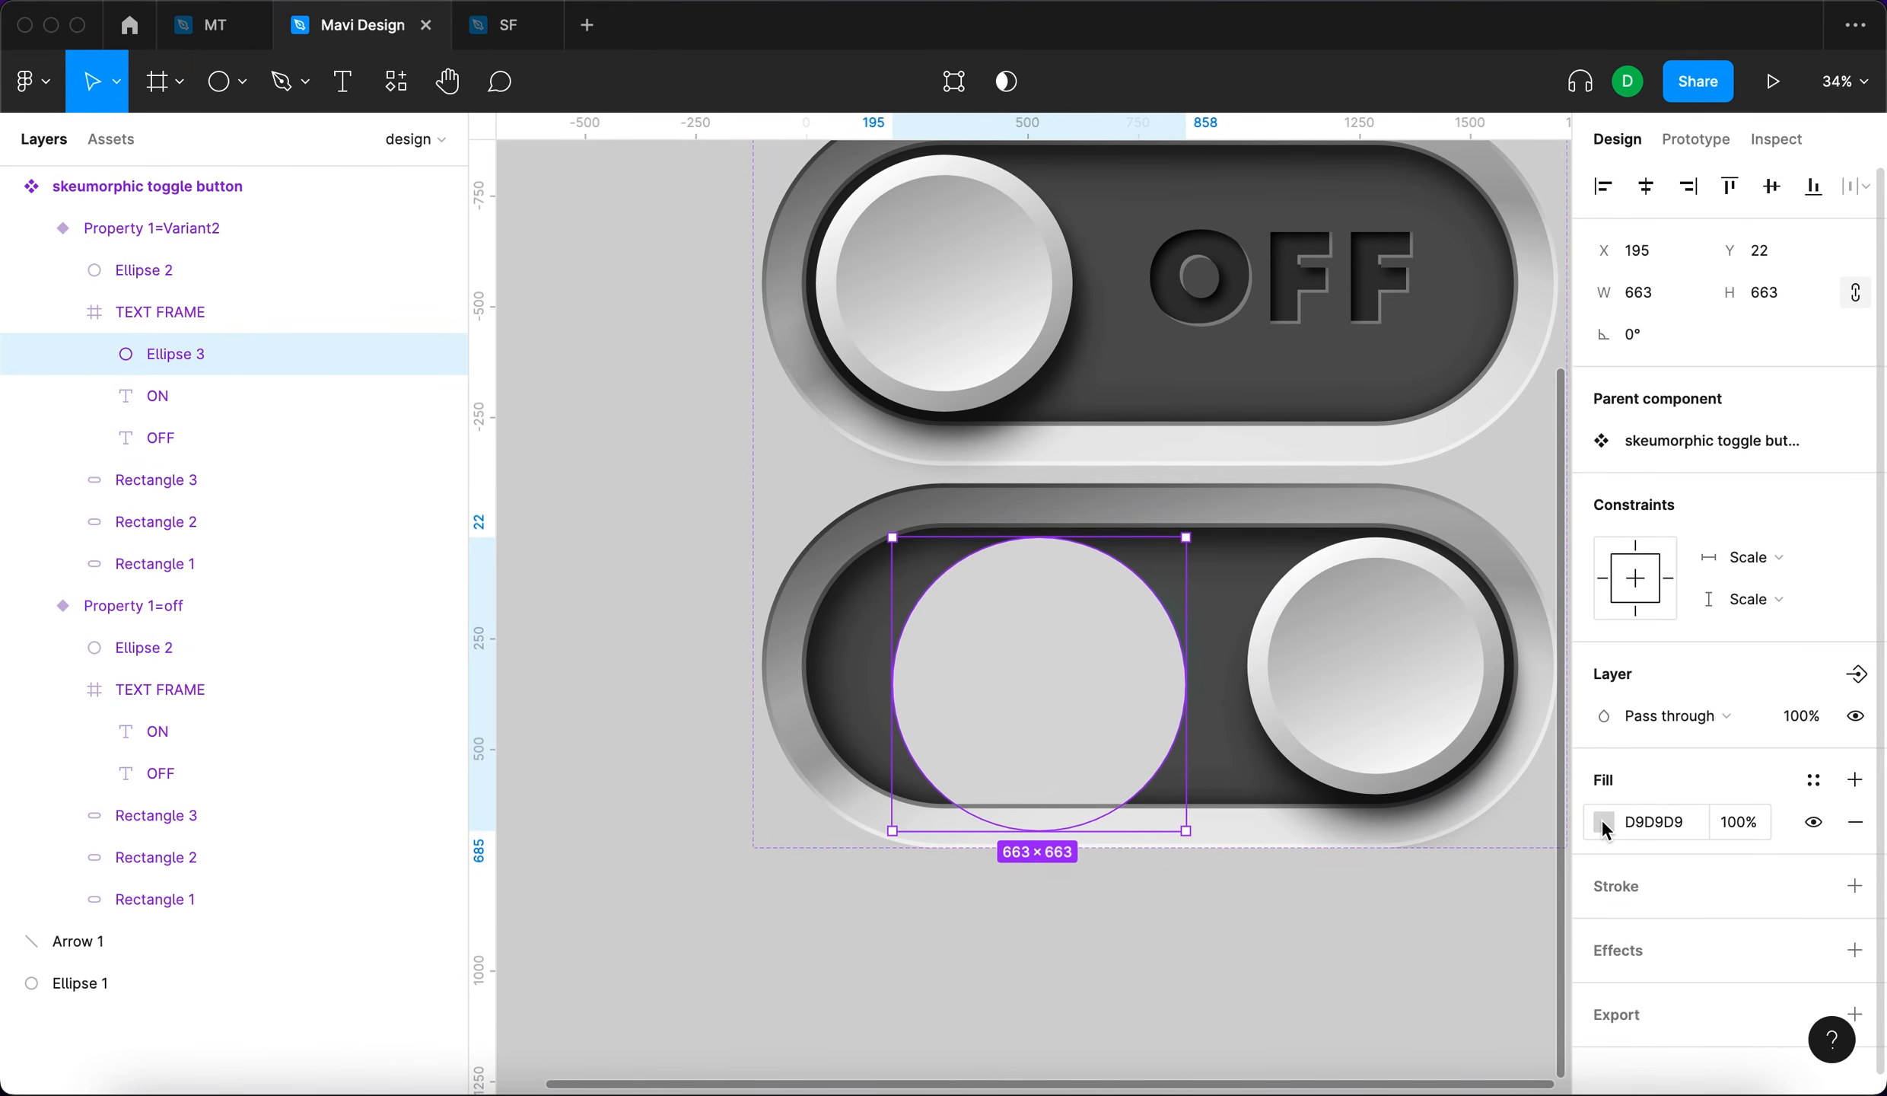
# Shift the circle right to uncover the lettering and fill it with the green 00FFB2 sampled from the ON text.
pyautogui.click(1603, 822)
pyautogui.moveTo(1086, 683); pyautogui.dragTo(1220, 695)
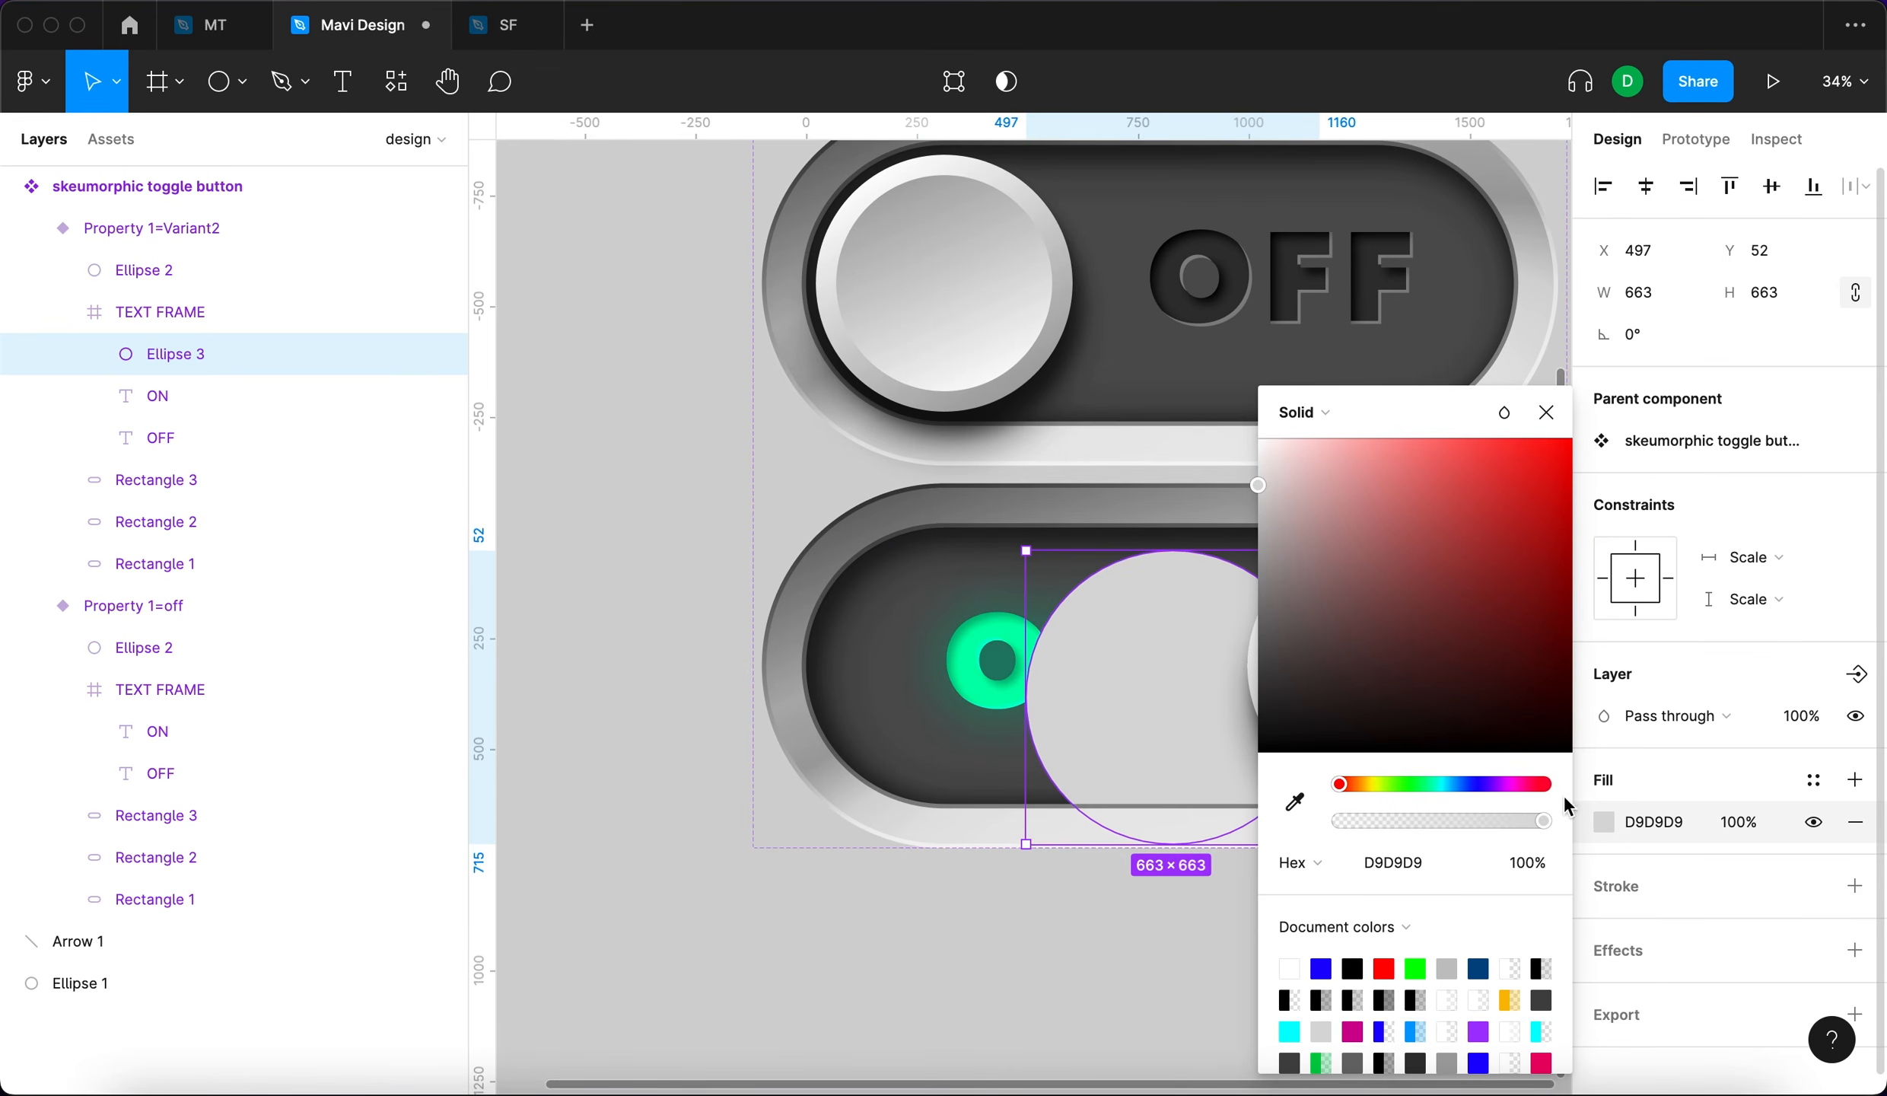
pyautogui.click(1294, 805)
pyautogui.click(983, 662)
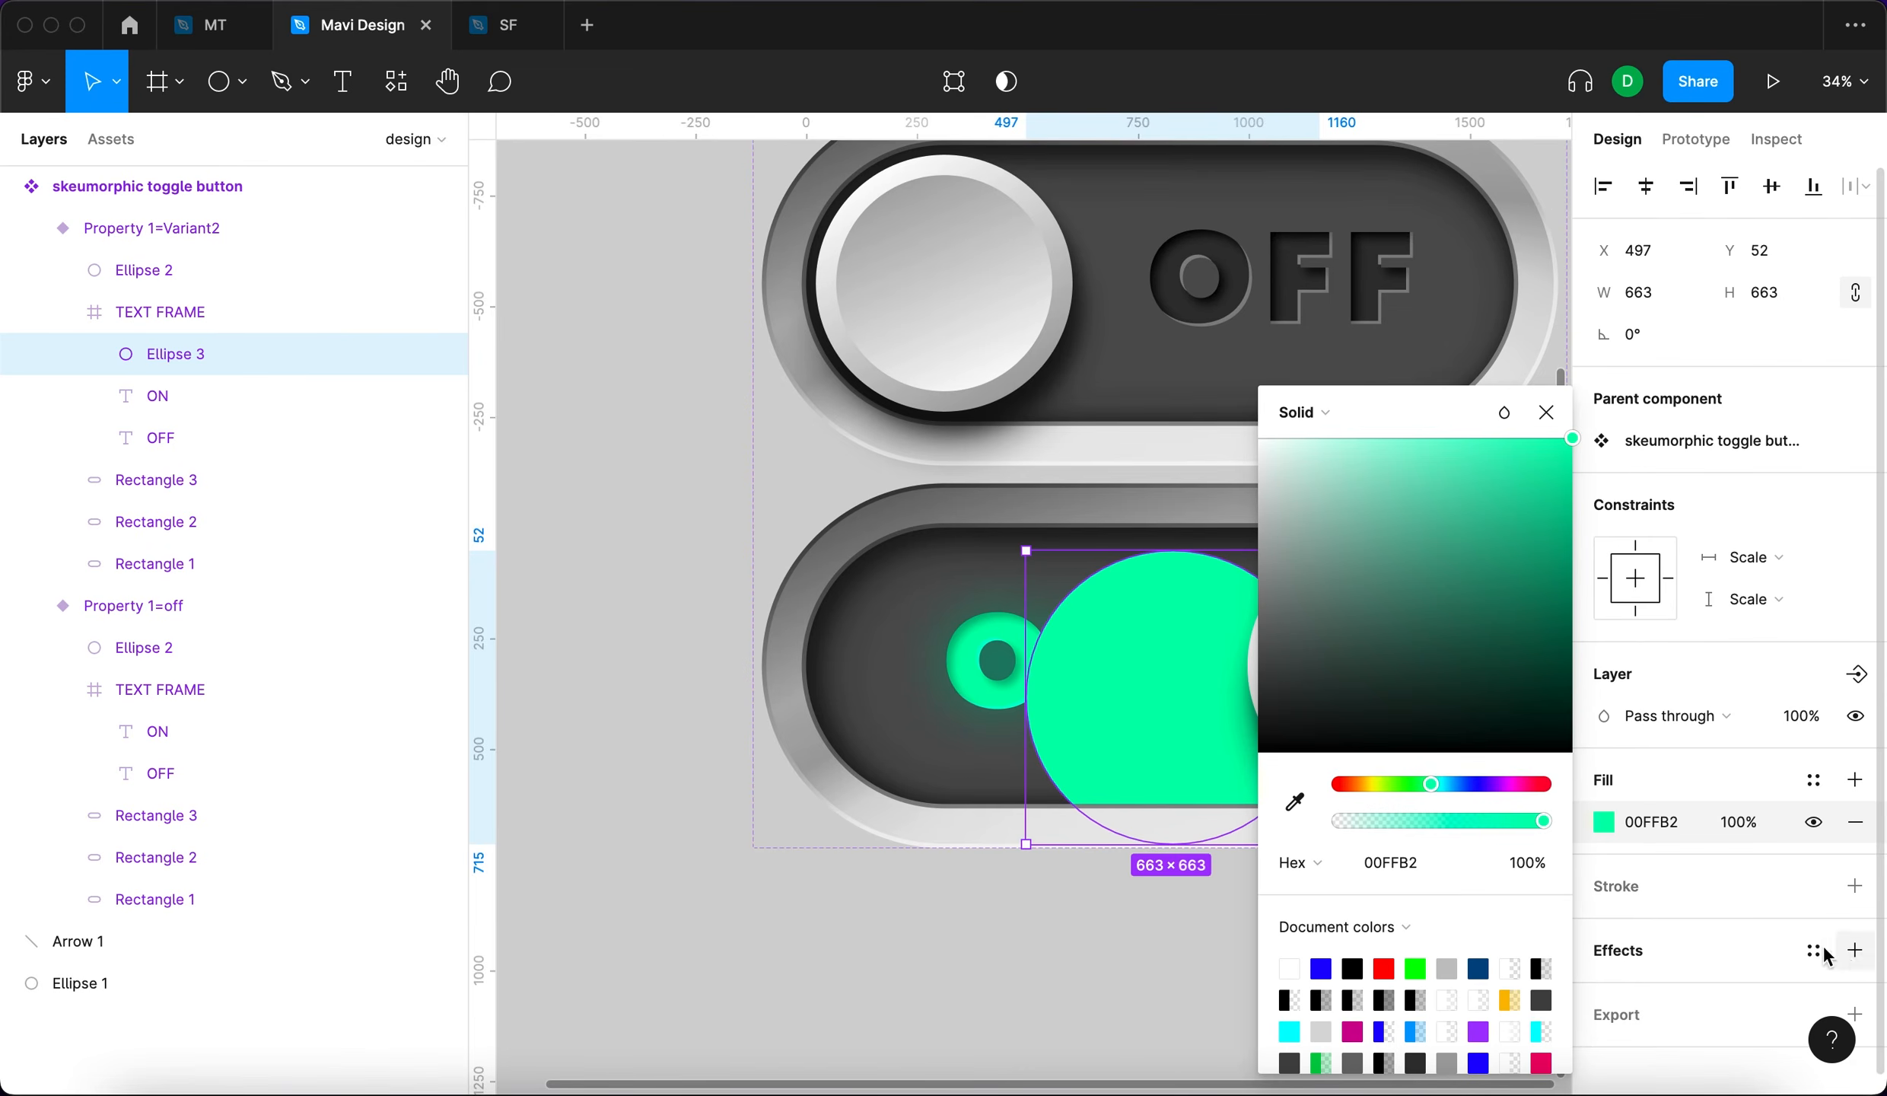
# Apply a layer blur to the green circle and move it out of TEXT FRAME to the top of the variant's layers.
pyautogui.click(1854, 950)
pyautogui.click(1670, 992)
pyautogui.click(1674, 1031)
pyautogui.click(1603, 987)
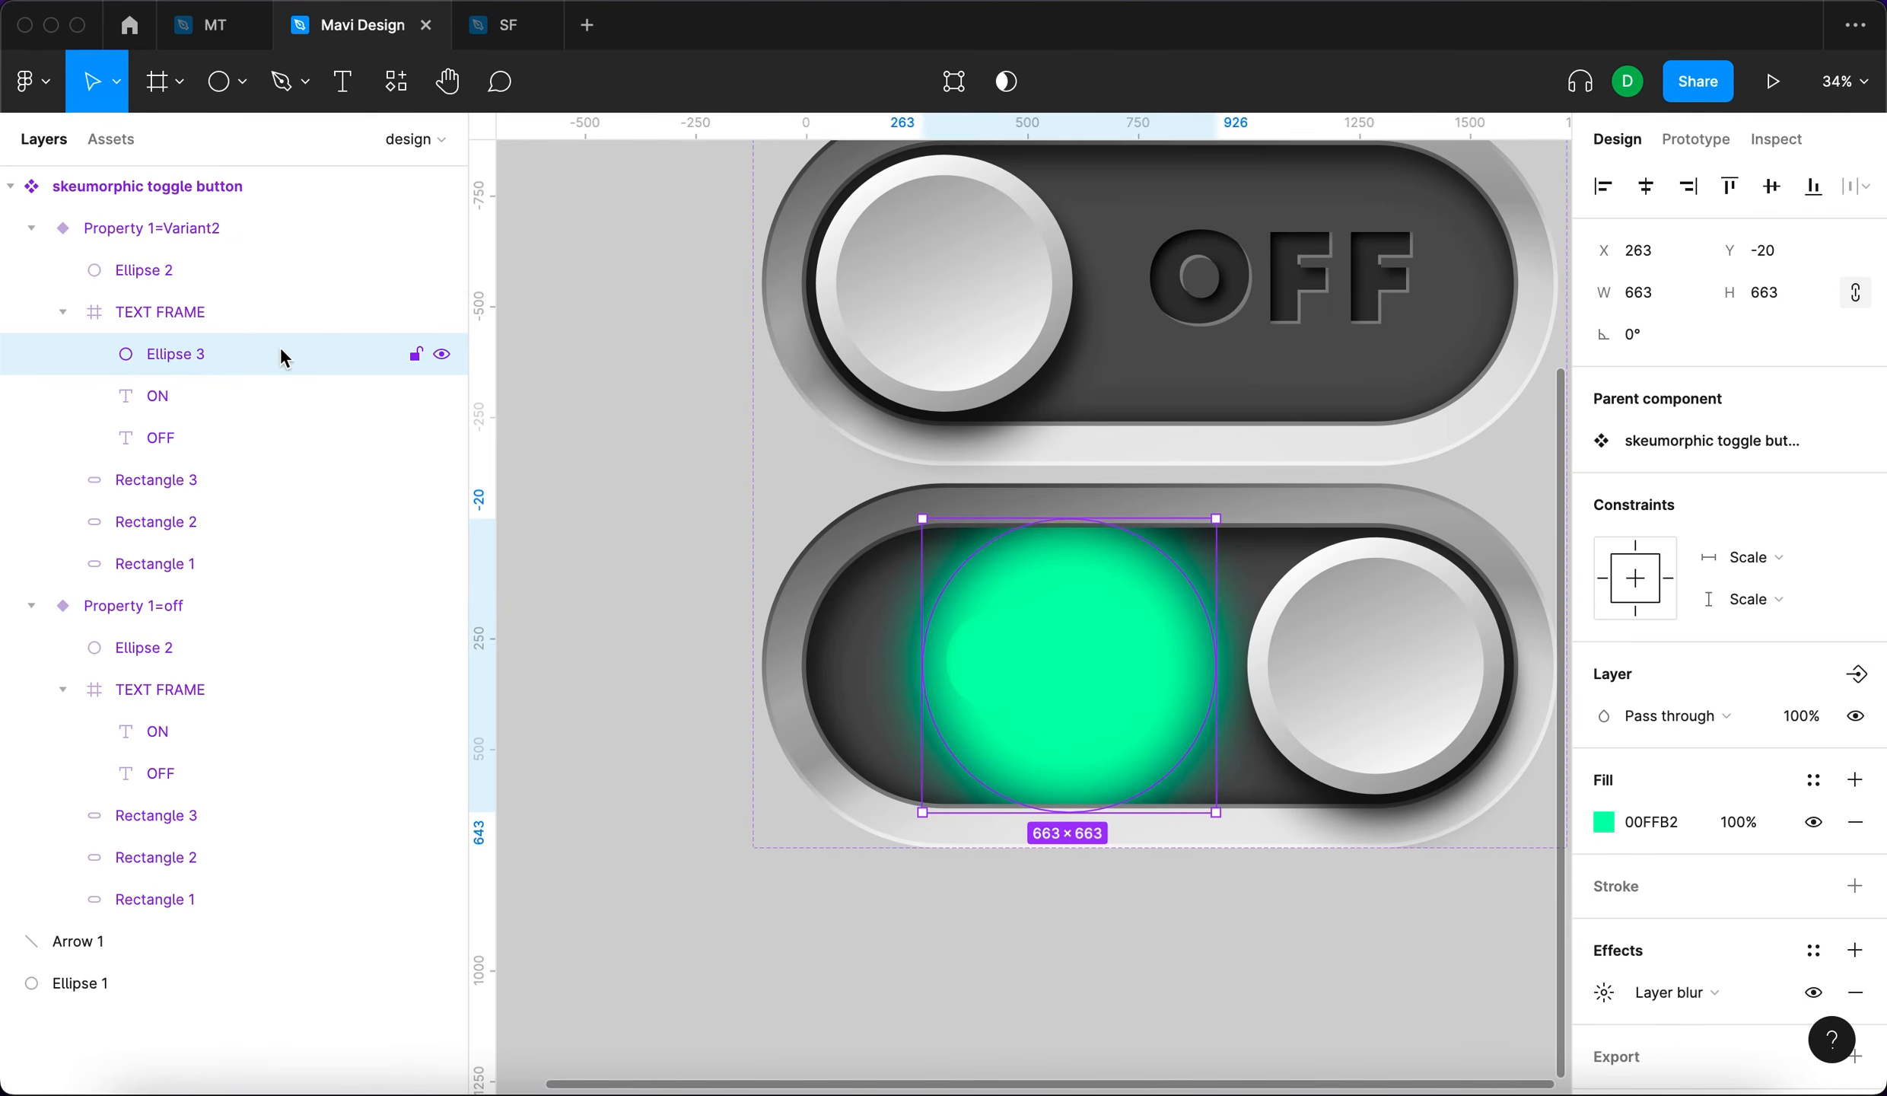
pyautogui.moveTo(282, 353); pyautogui.dragTo(277, 292)
pyautogui.press('alt+super+]')
# Set the blurred green ellipse to 50% opacity and stretch it to about 1129 by 791 around the ON text.
pyautogui.moveTo(1209, 669); pyautogui.dragTo(1256, 674)
pyautogui.press('5')
pyautogui.moveTo(1067, 504); pyautogui.dragTo(1069, 491)
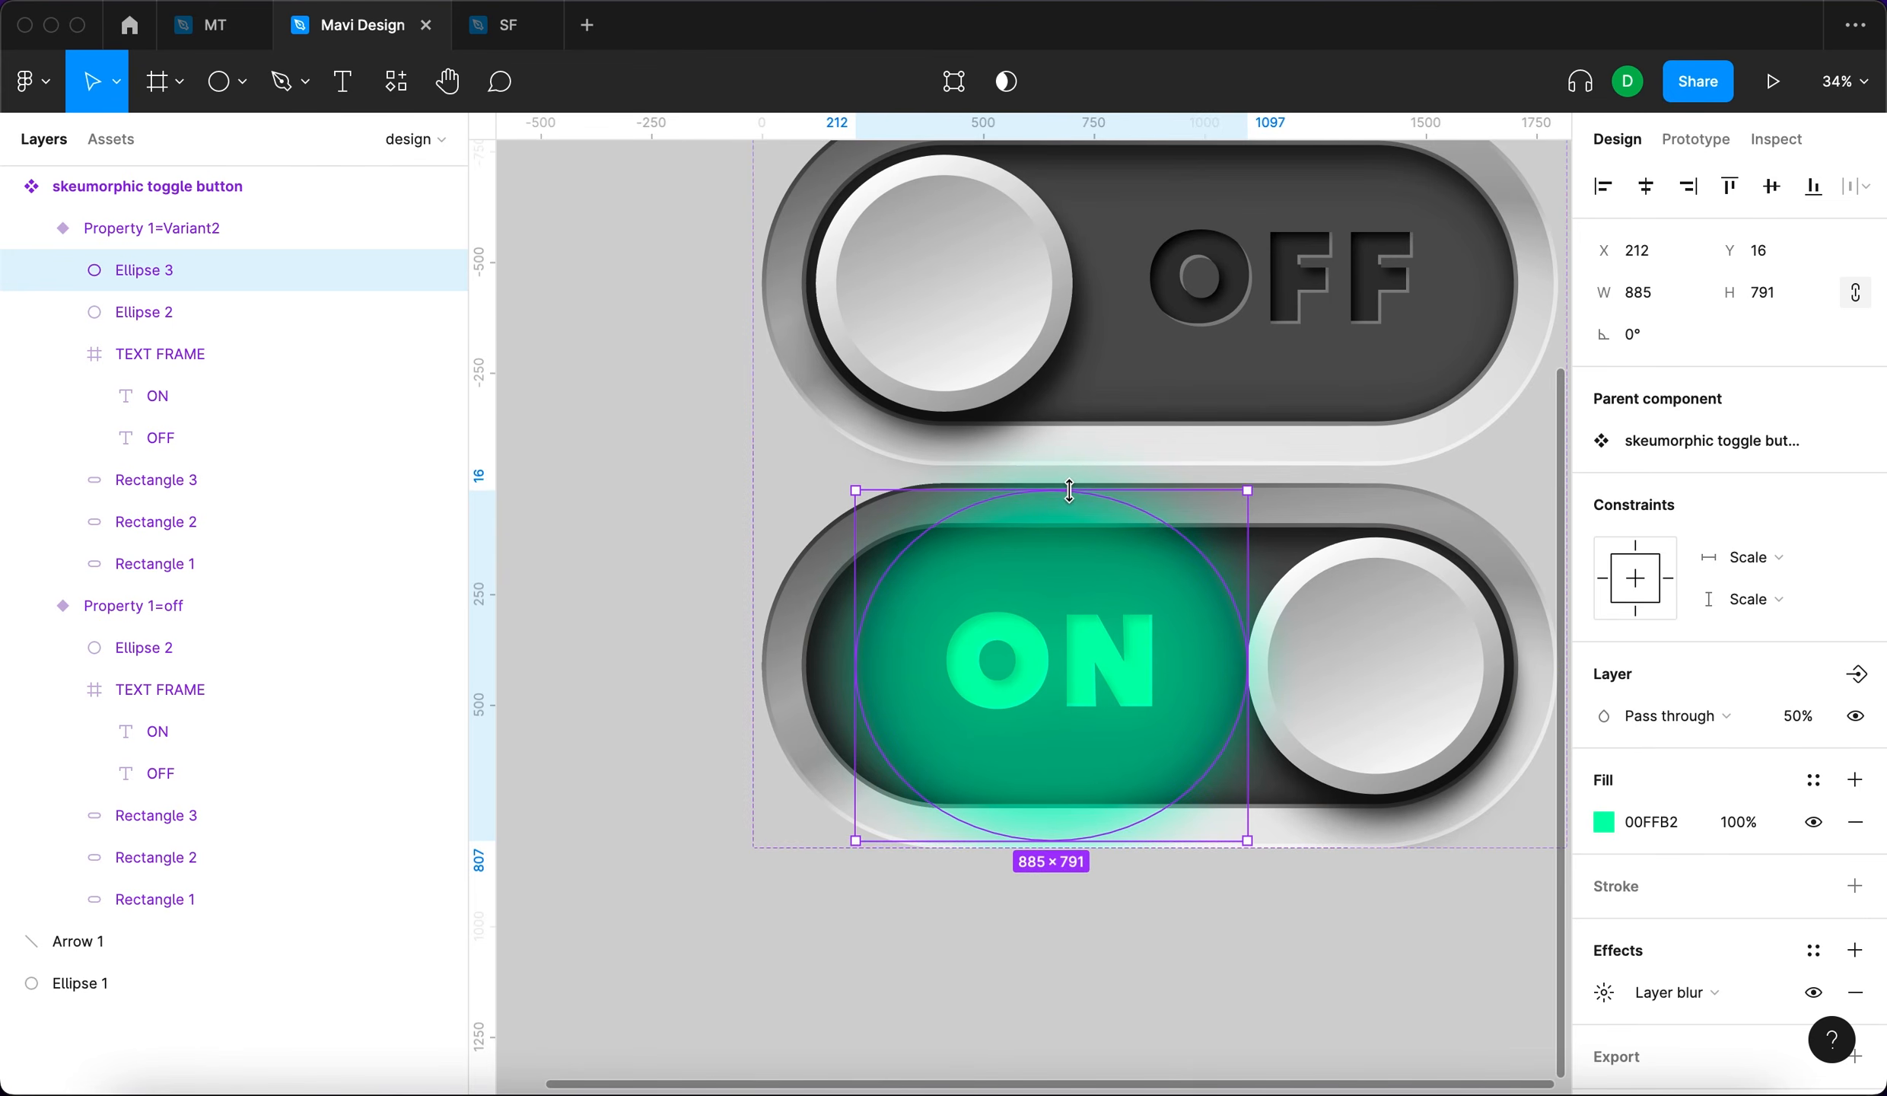
pyautogui.moveTo(1247, 651); pyautogui.dragTo(1301, 653)
pyautogui.click(1295, 928)
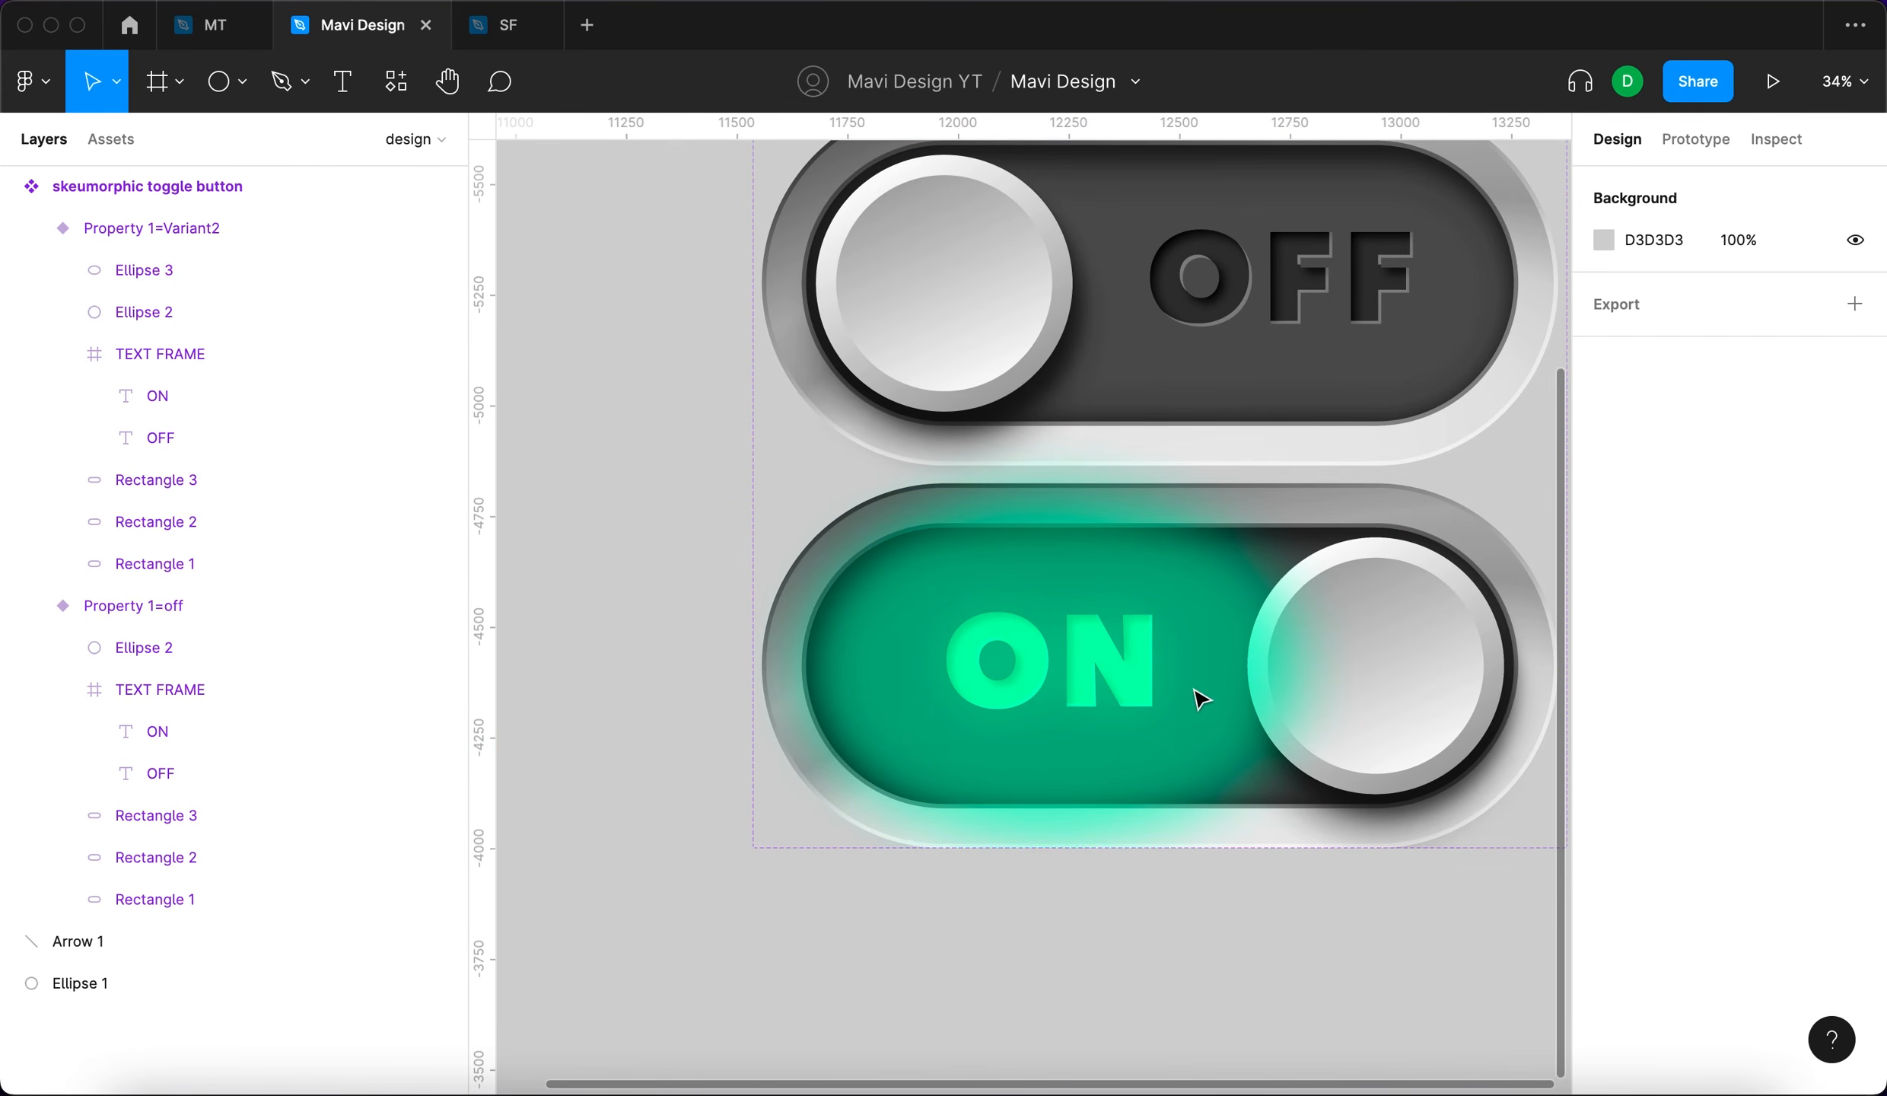
# Duplicate Rectangle 3 in the new variant and place the copy directly above TEXT FRAME.
pyautogui.keyDown('super'); pyautogui.click(1171, 566); pyautogui.keyUp('super')
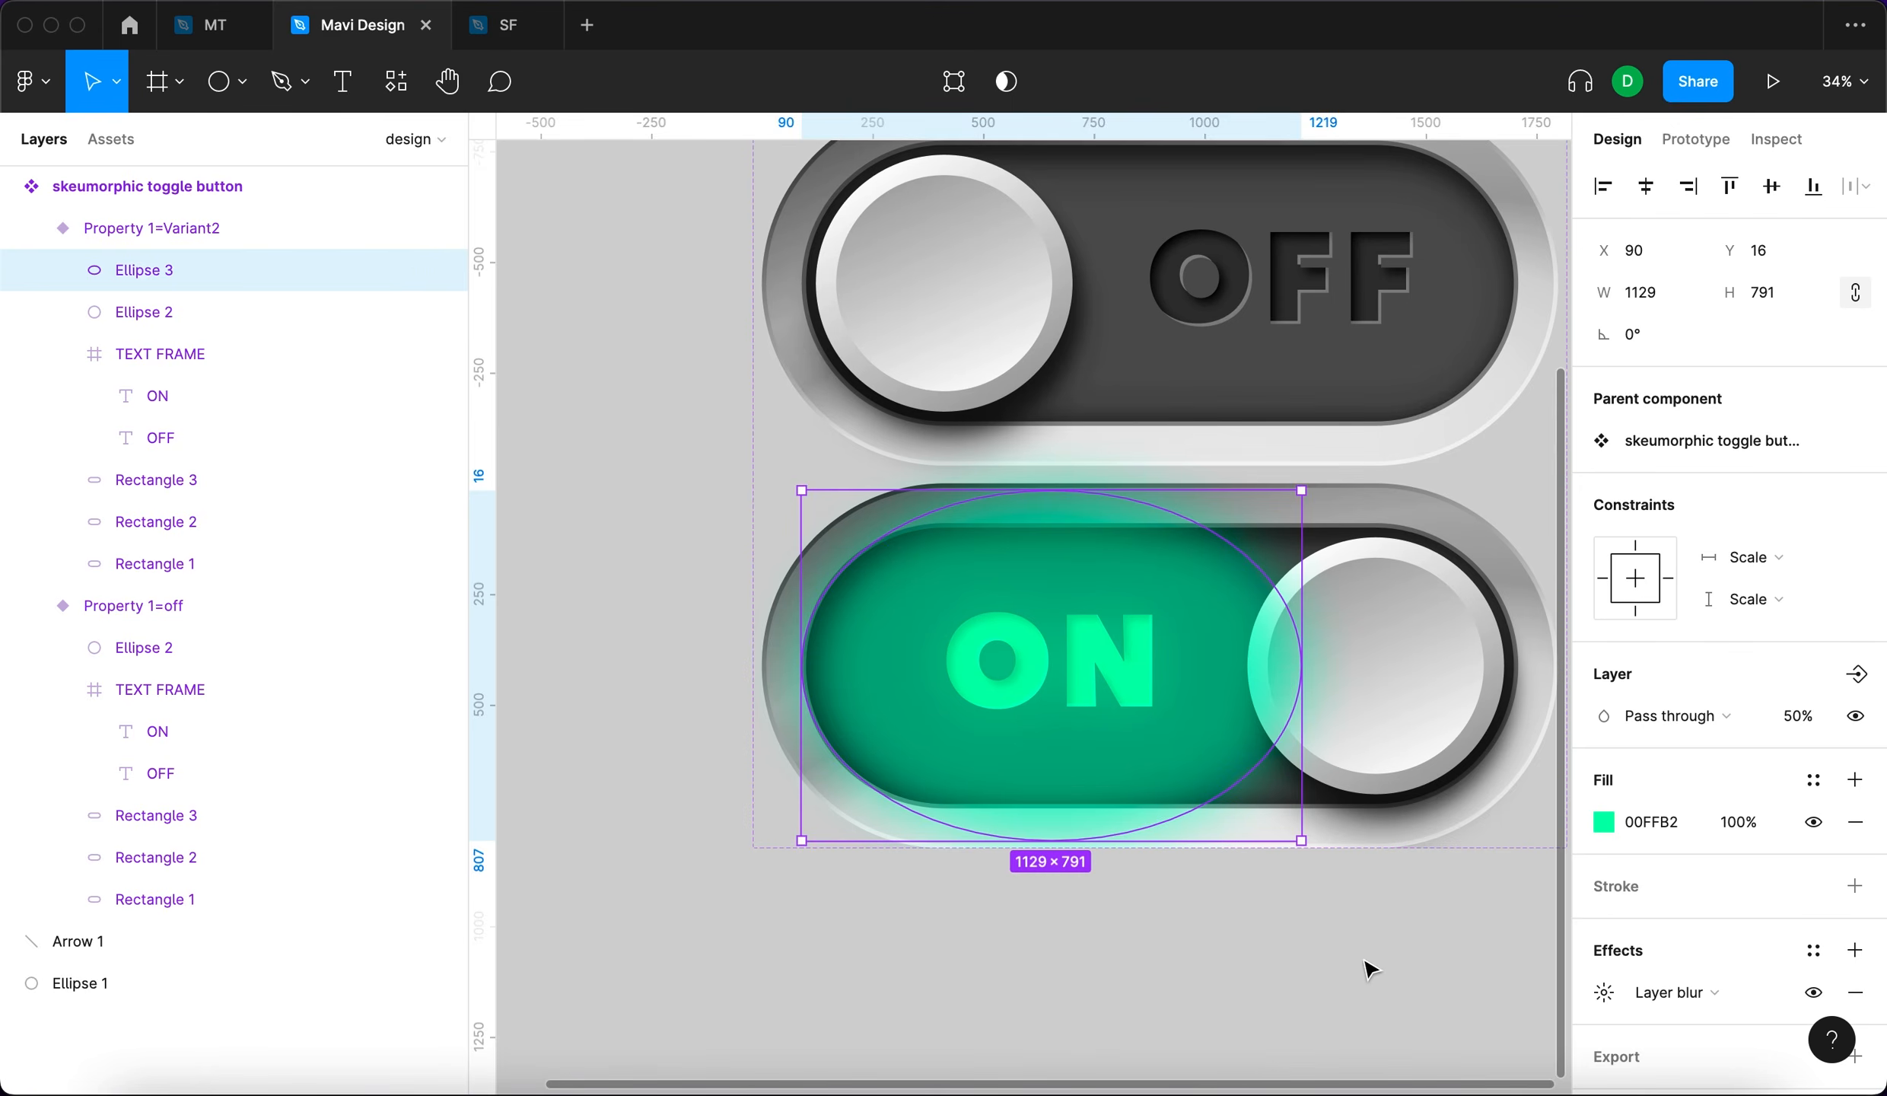
pyautogui.click(274, 504)
pyautogui.moveTo(266, 484); pyautogui.dragTo(253, 329)
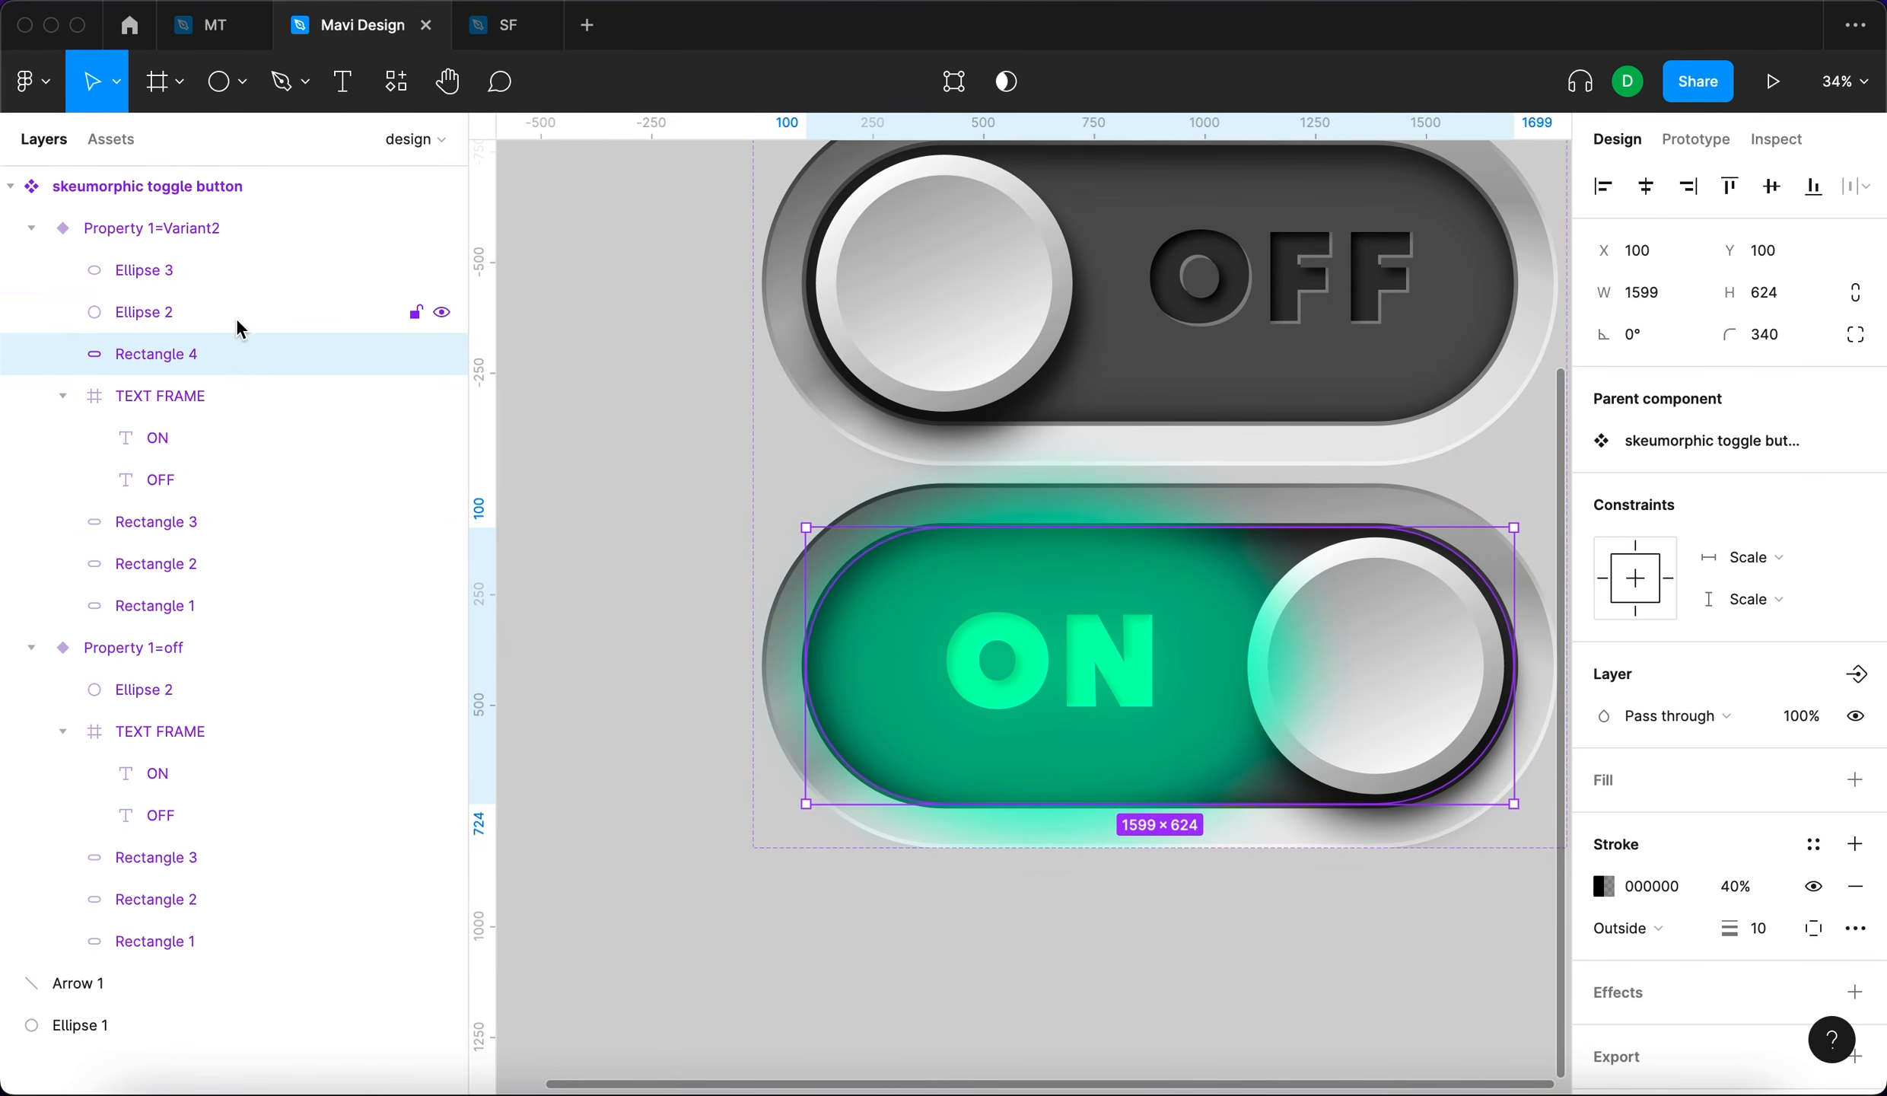
pyautogui.keyDown('shift'); pyautogui.click(242, 314); pyautogui.keyUp('shift')
pyautogui.click(949, 82)
pyautogui.press('super+z')
pyautogui.press('super+z')
pyautogui.moveTo(228, 353); pyautogui.dragTo(179, 283)
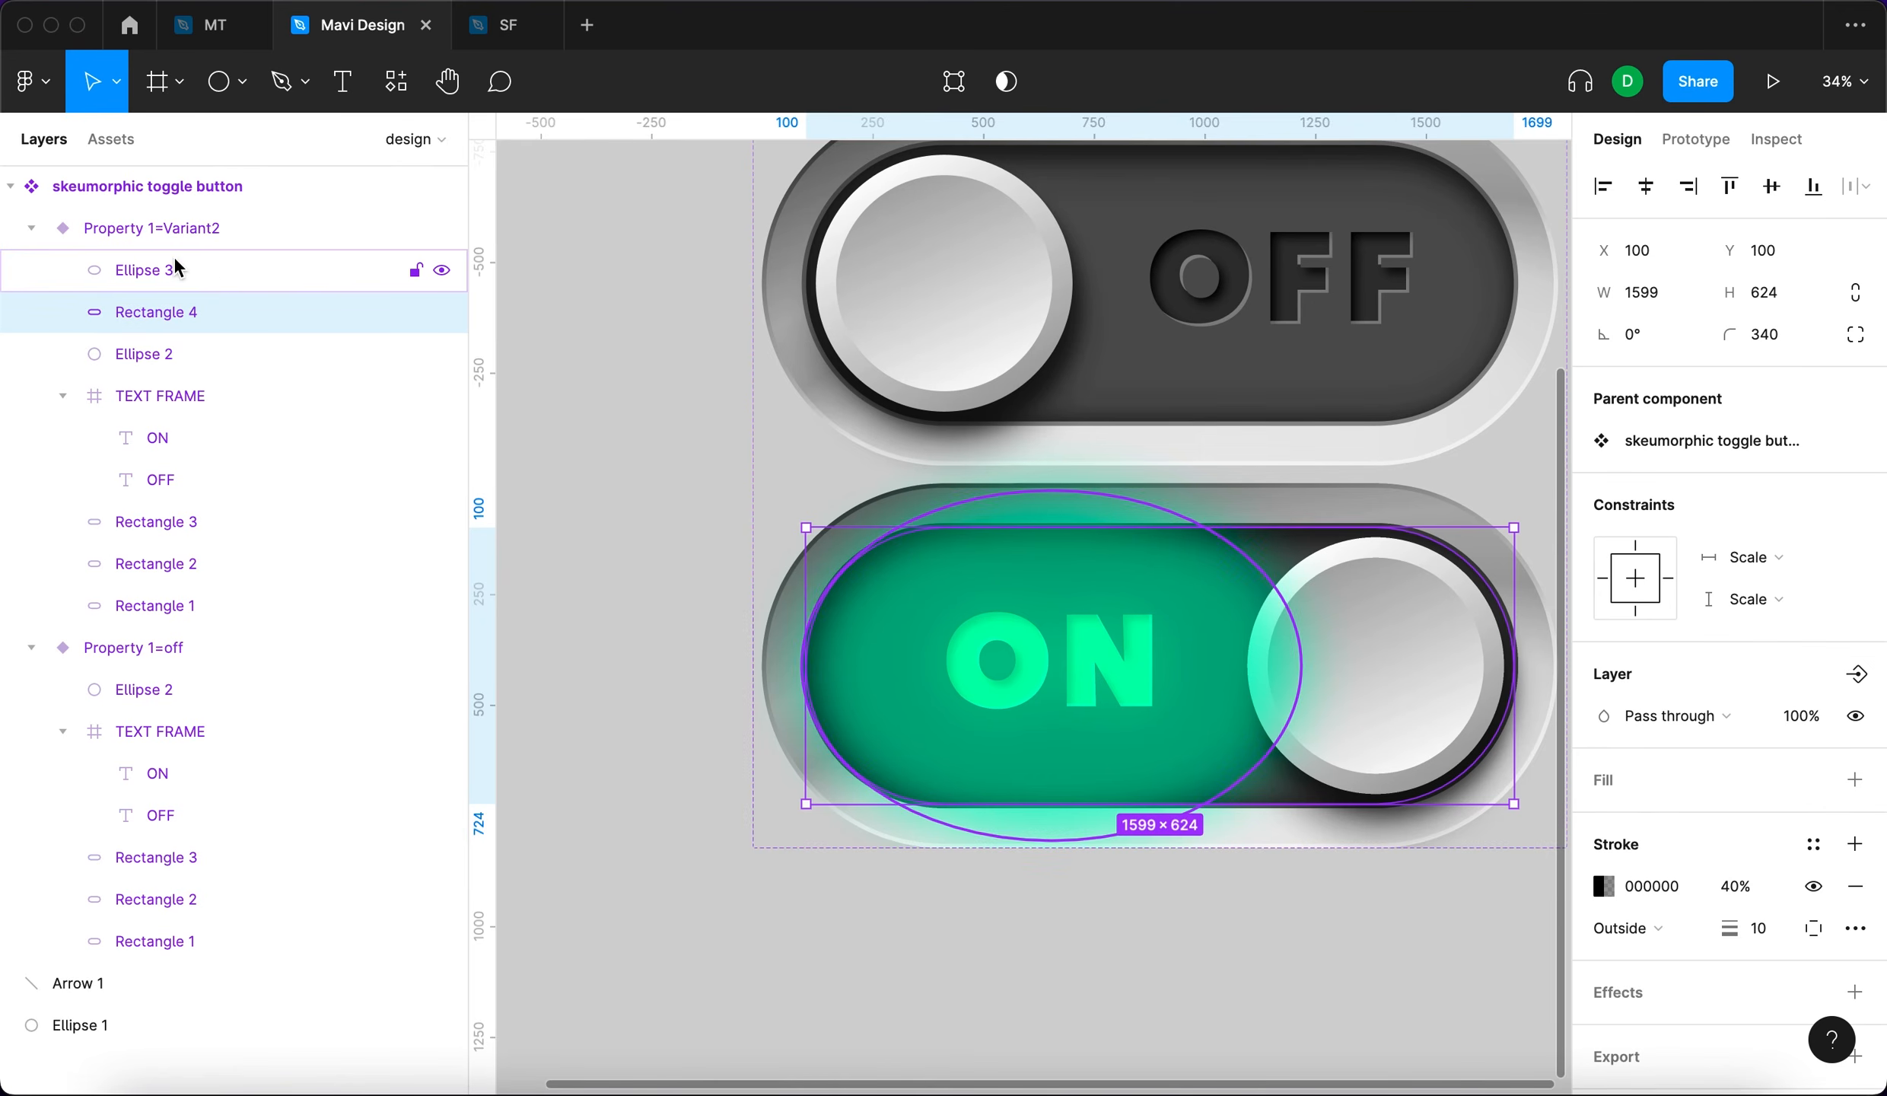
pyautogui.keyDown('shift'); pyautogui.click(174, 263); pyautogui.keyUp('shift')
pyautogui.press('super+z')
pyautogui.press('super+z')
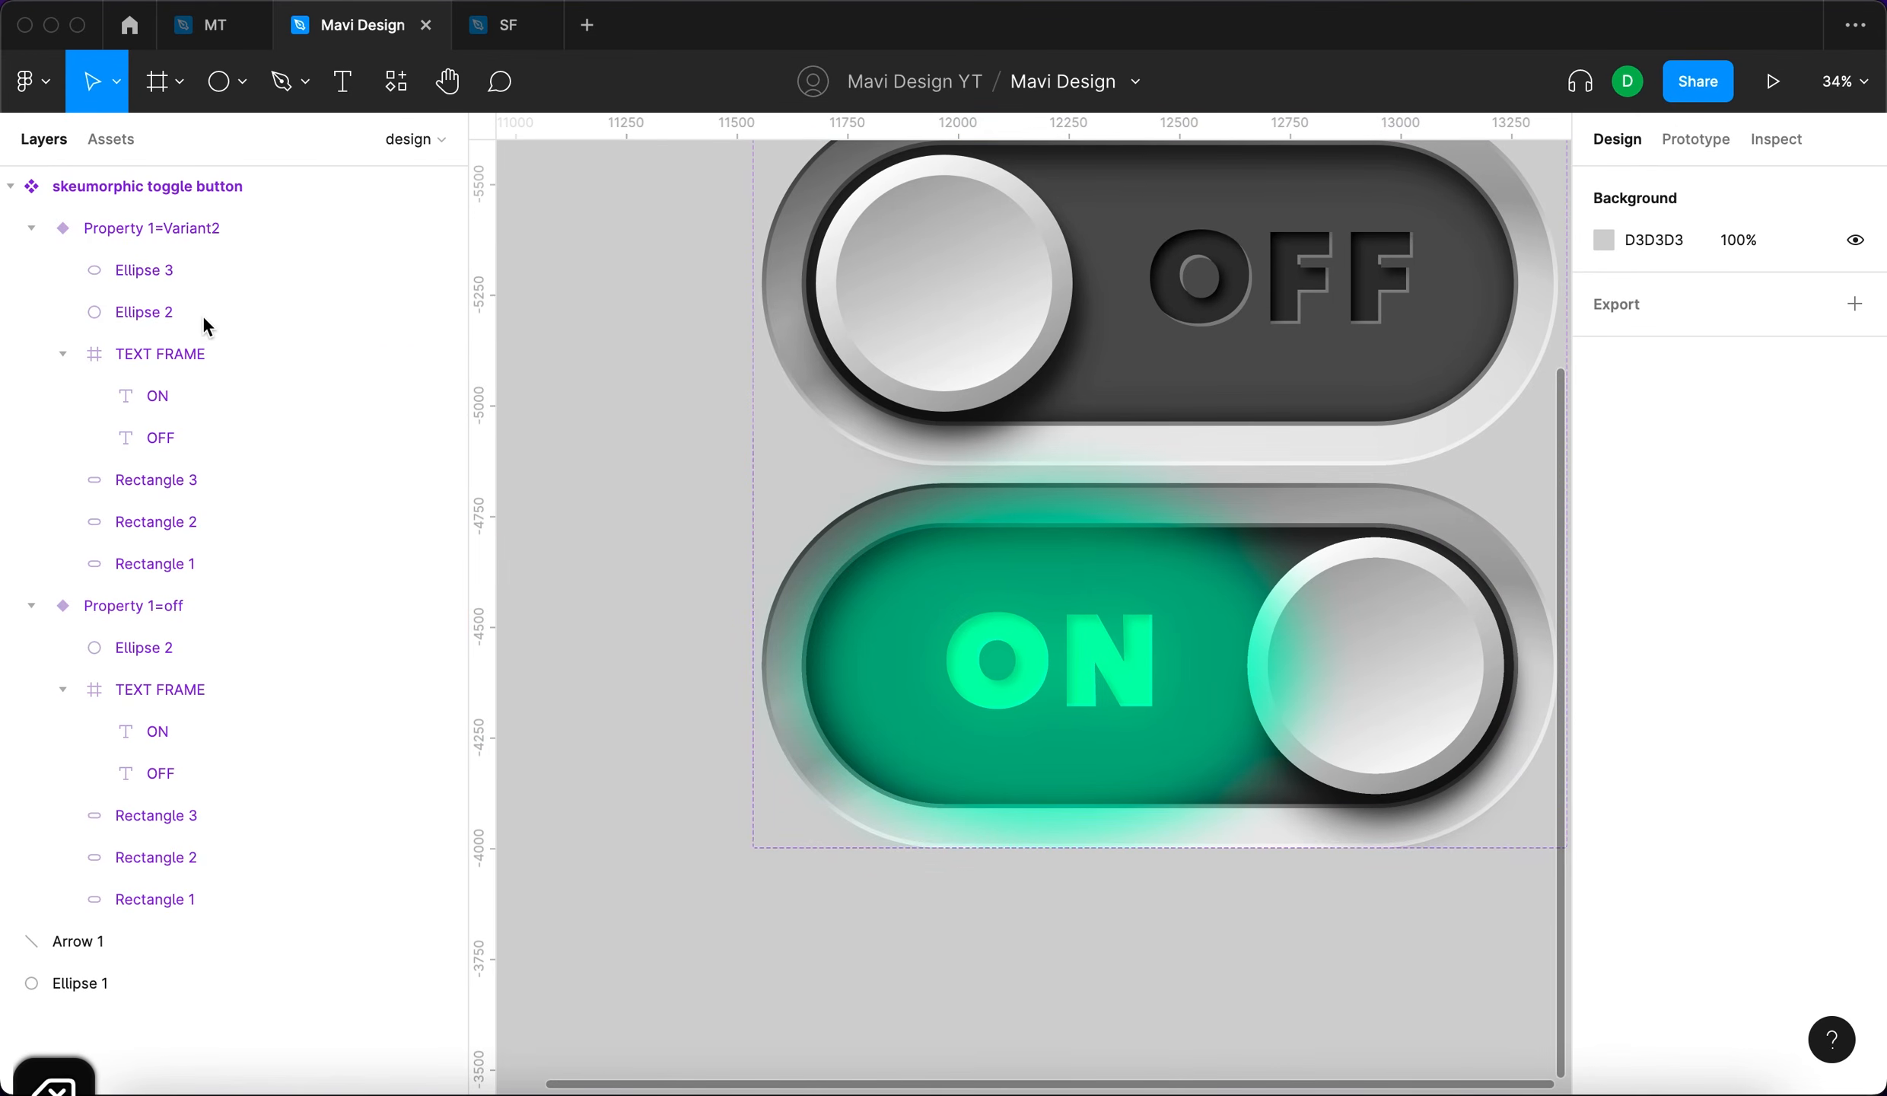
# Duplicate Rectangle 1 in the new variant, place the copy directly below the green Ellipse 3 and mask the ellipse with it.
pyautogui.click(161, 525)
pyautogui.click(236, 561)
pyautogui.moveTo(236, 569); pyautogui.dragTo(255, 298)
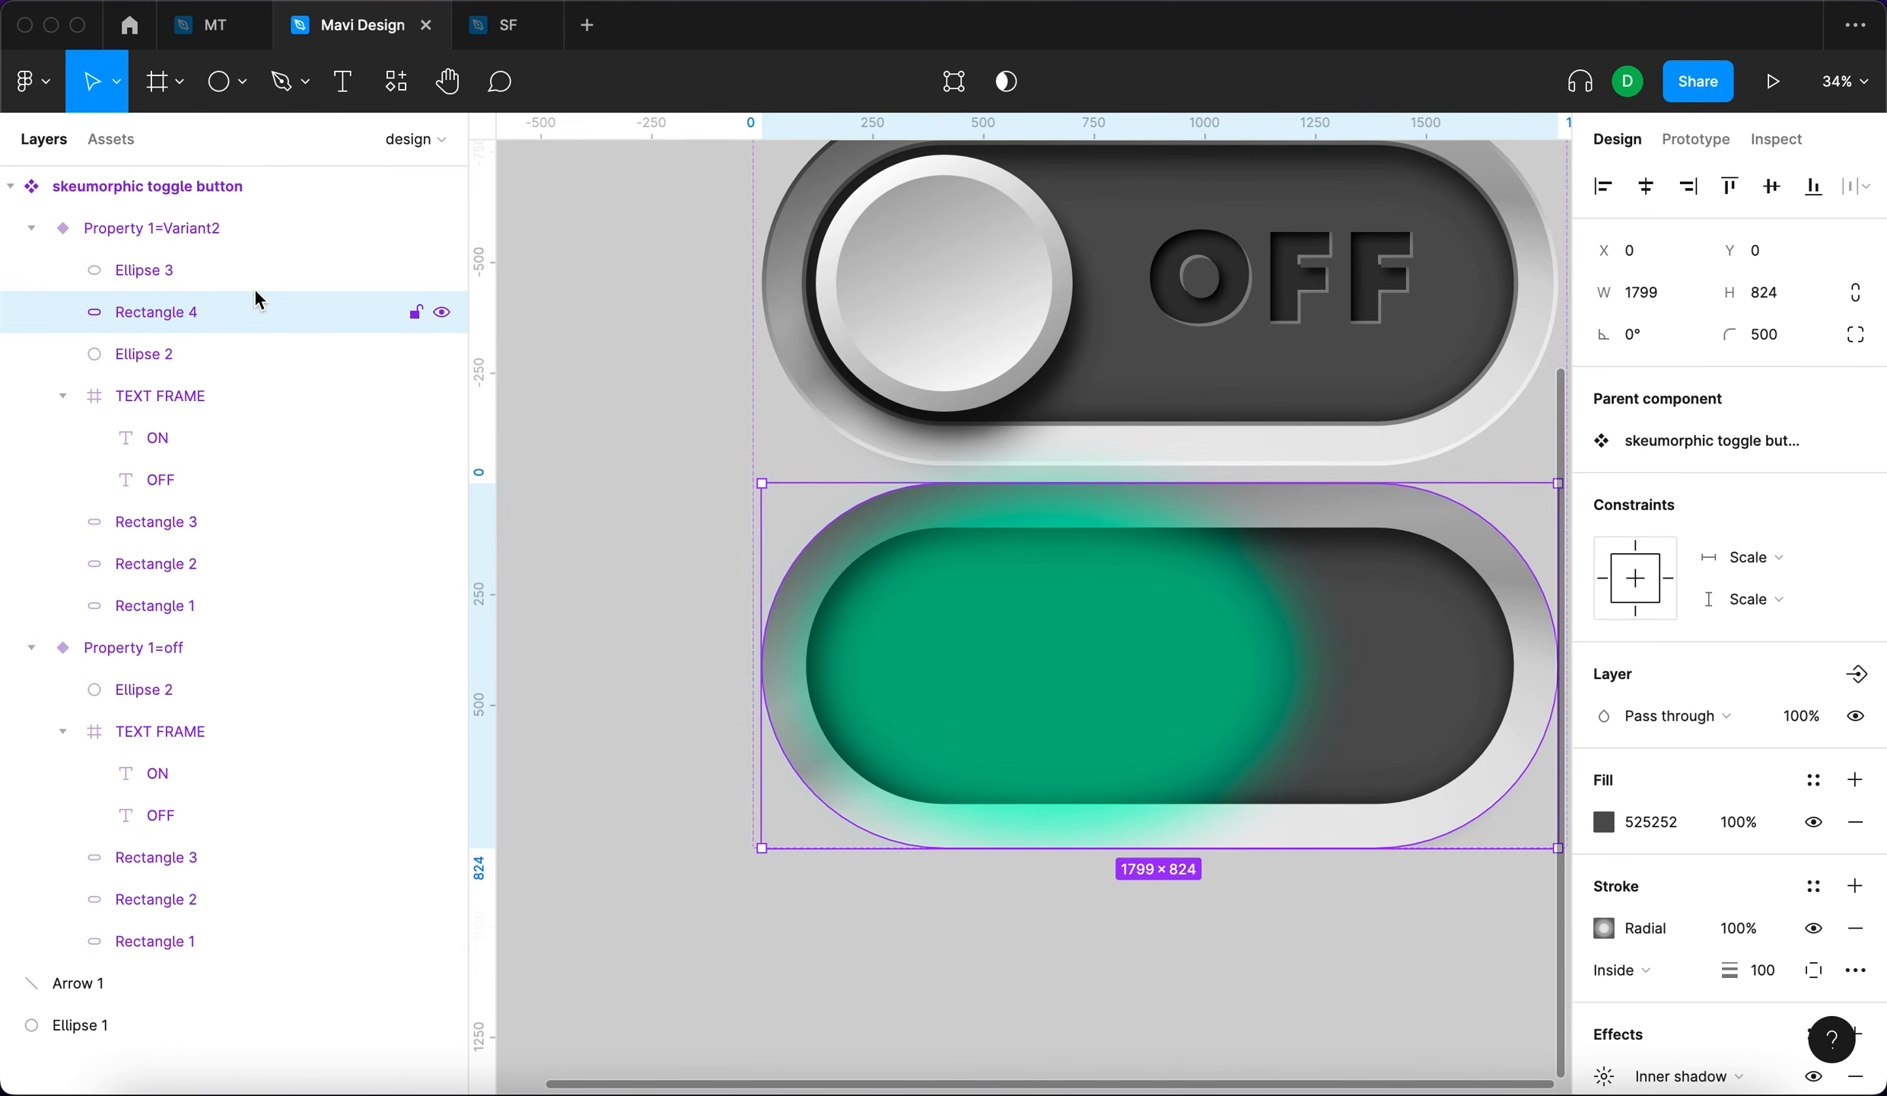
pyautogui.keyDown('shift'); pyautogui.click(254, 268); pyautogui.keyUp('shift')
pyautogui.click(943, 81)
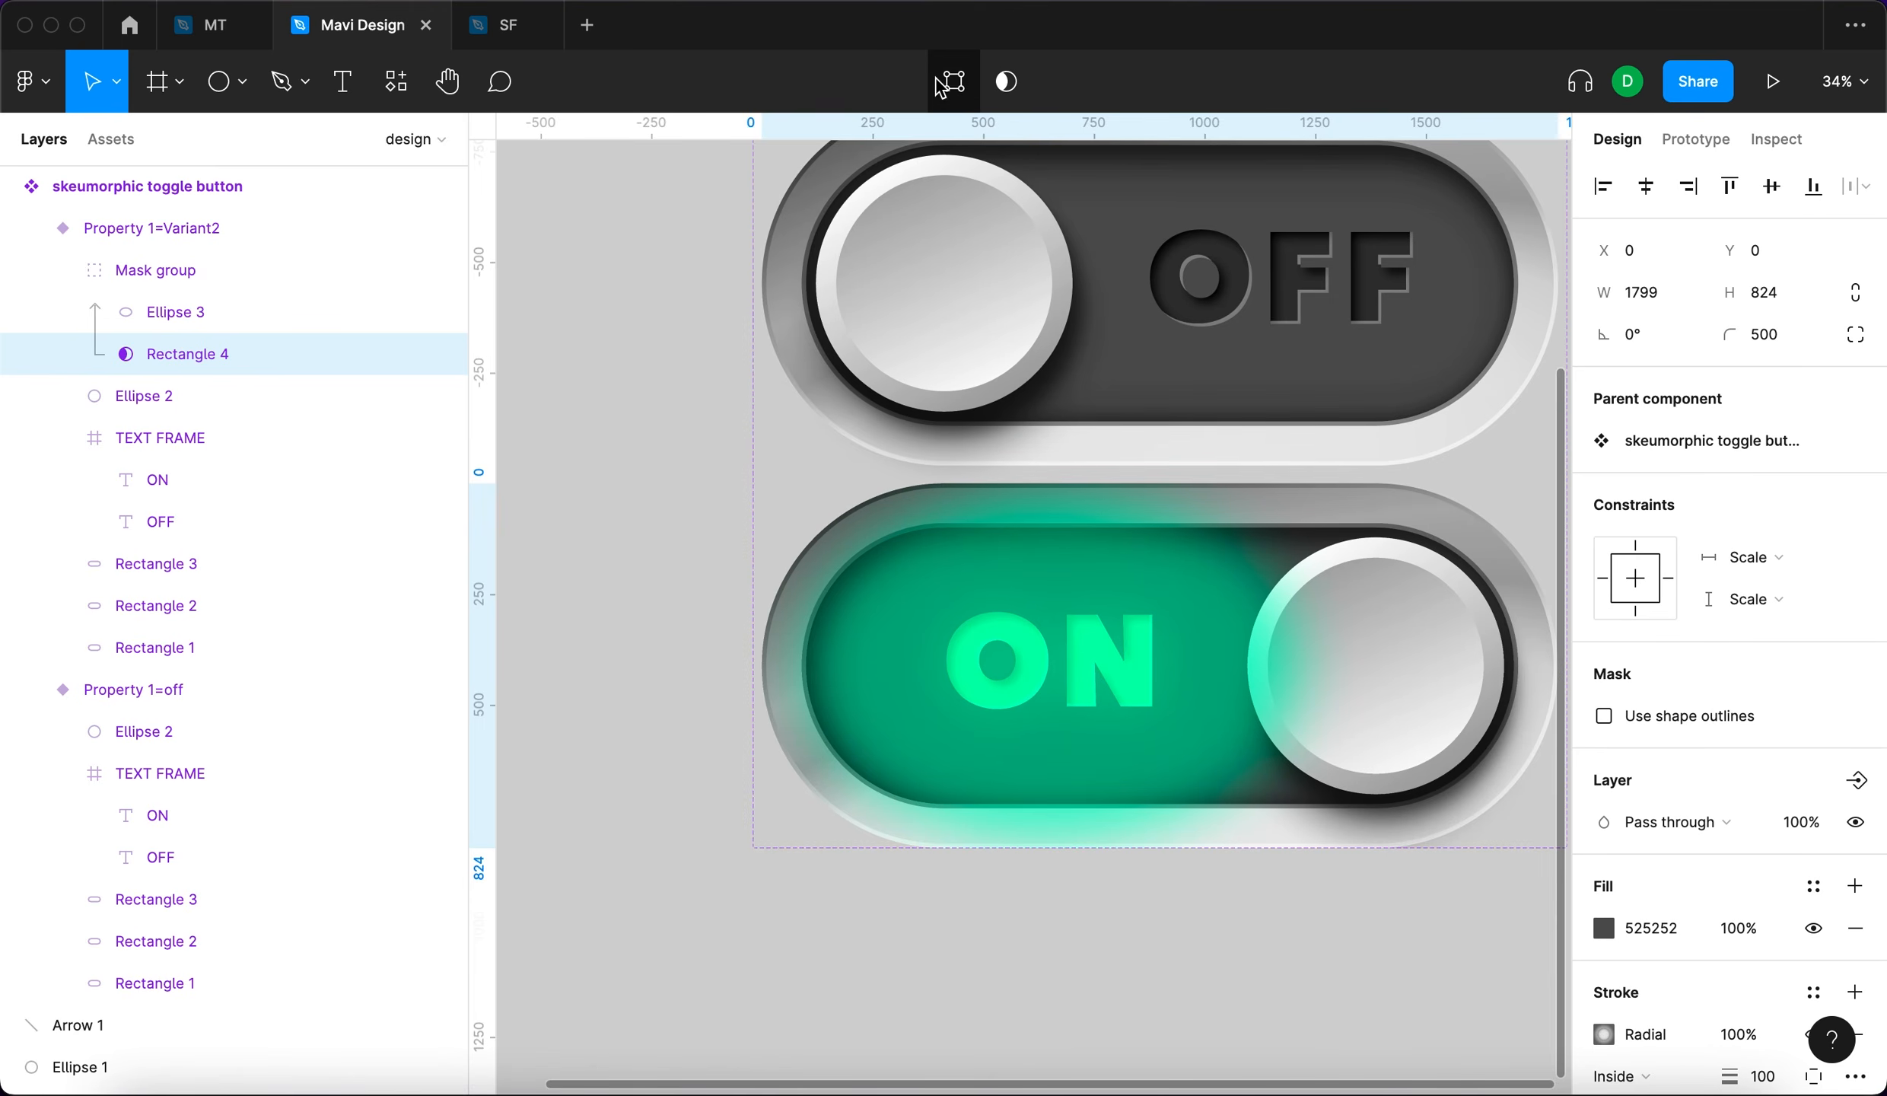
# Remove the 525252 fill from the mask shape Rectangle 4 so only its outer rim reveals the green glow.
pyautogui.click(285, 312)
pyautogui.click(277, 352)
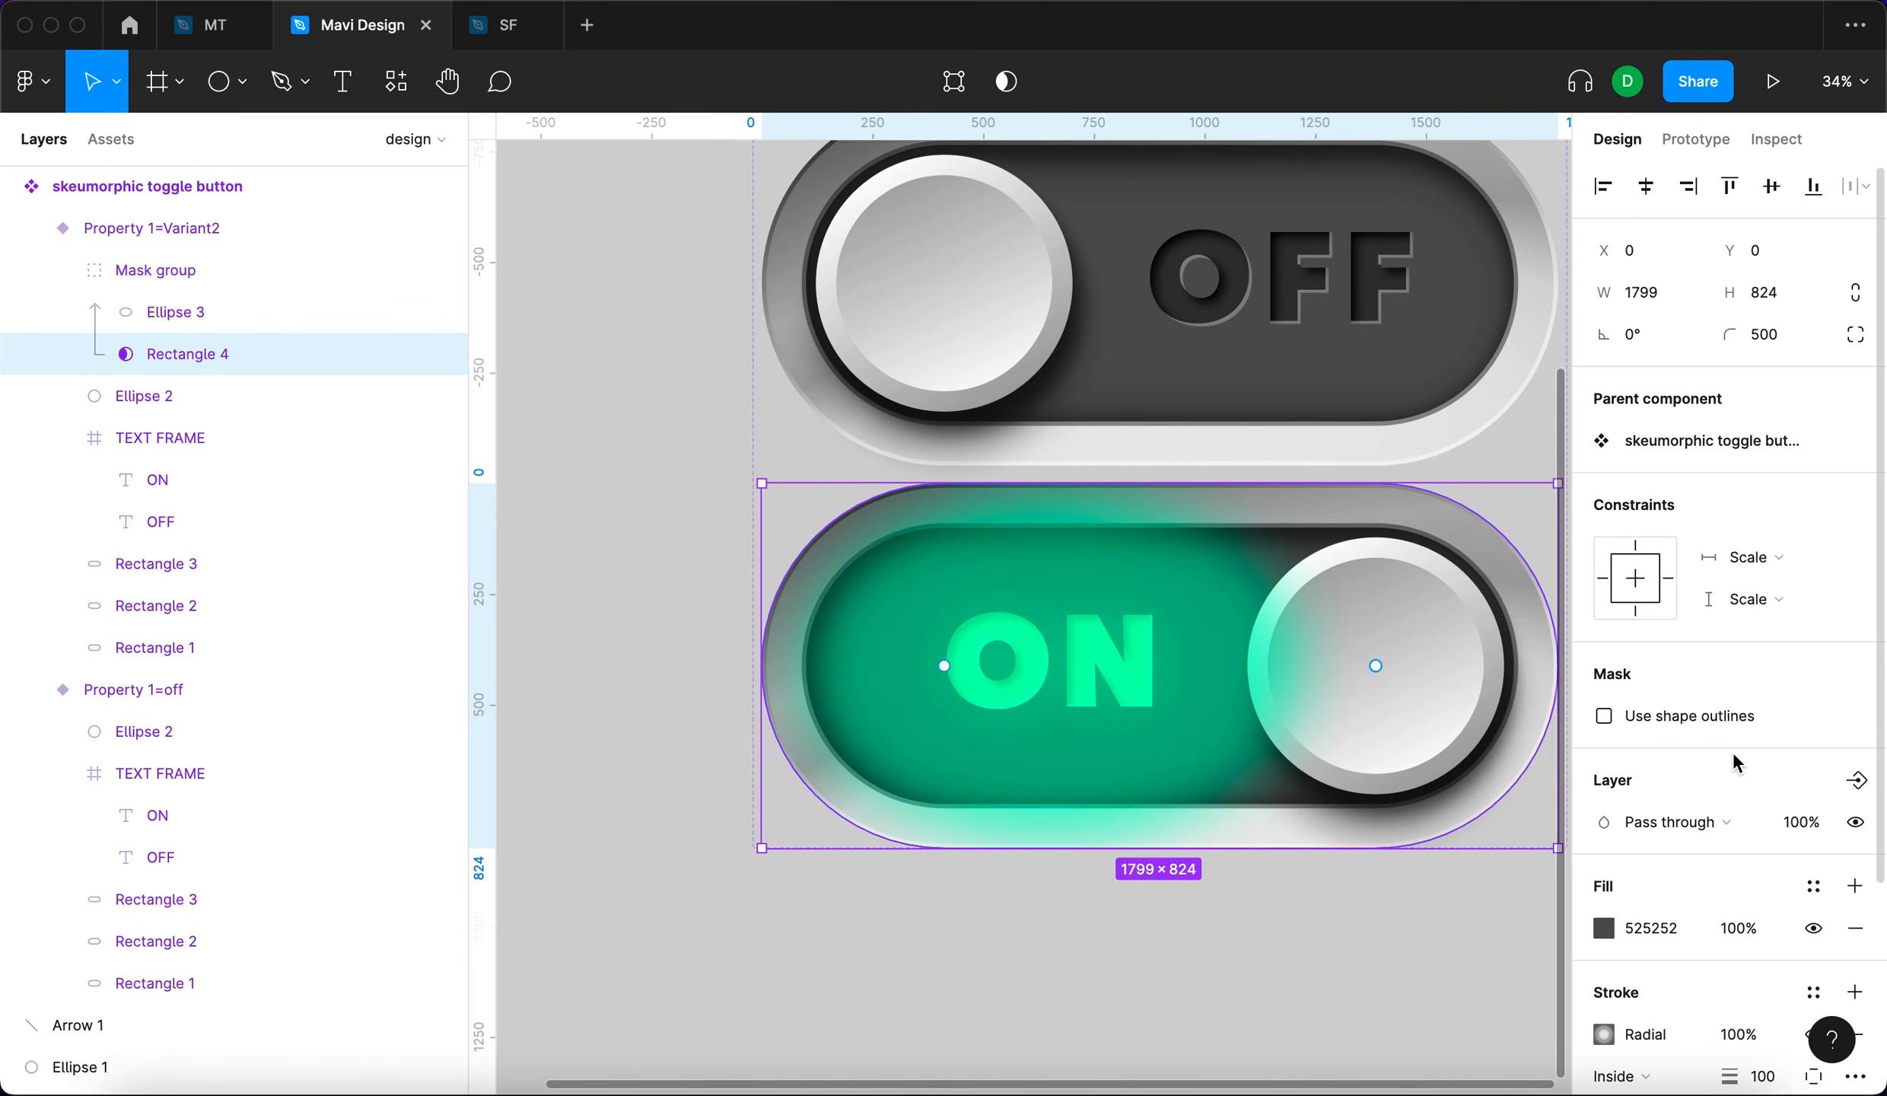
pyautogui.click(1857, 929)
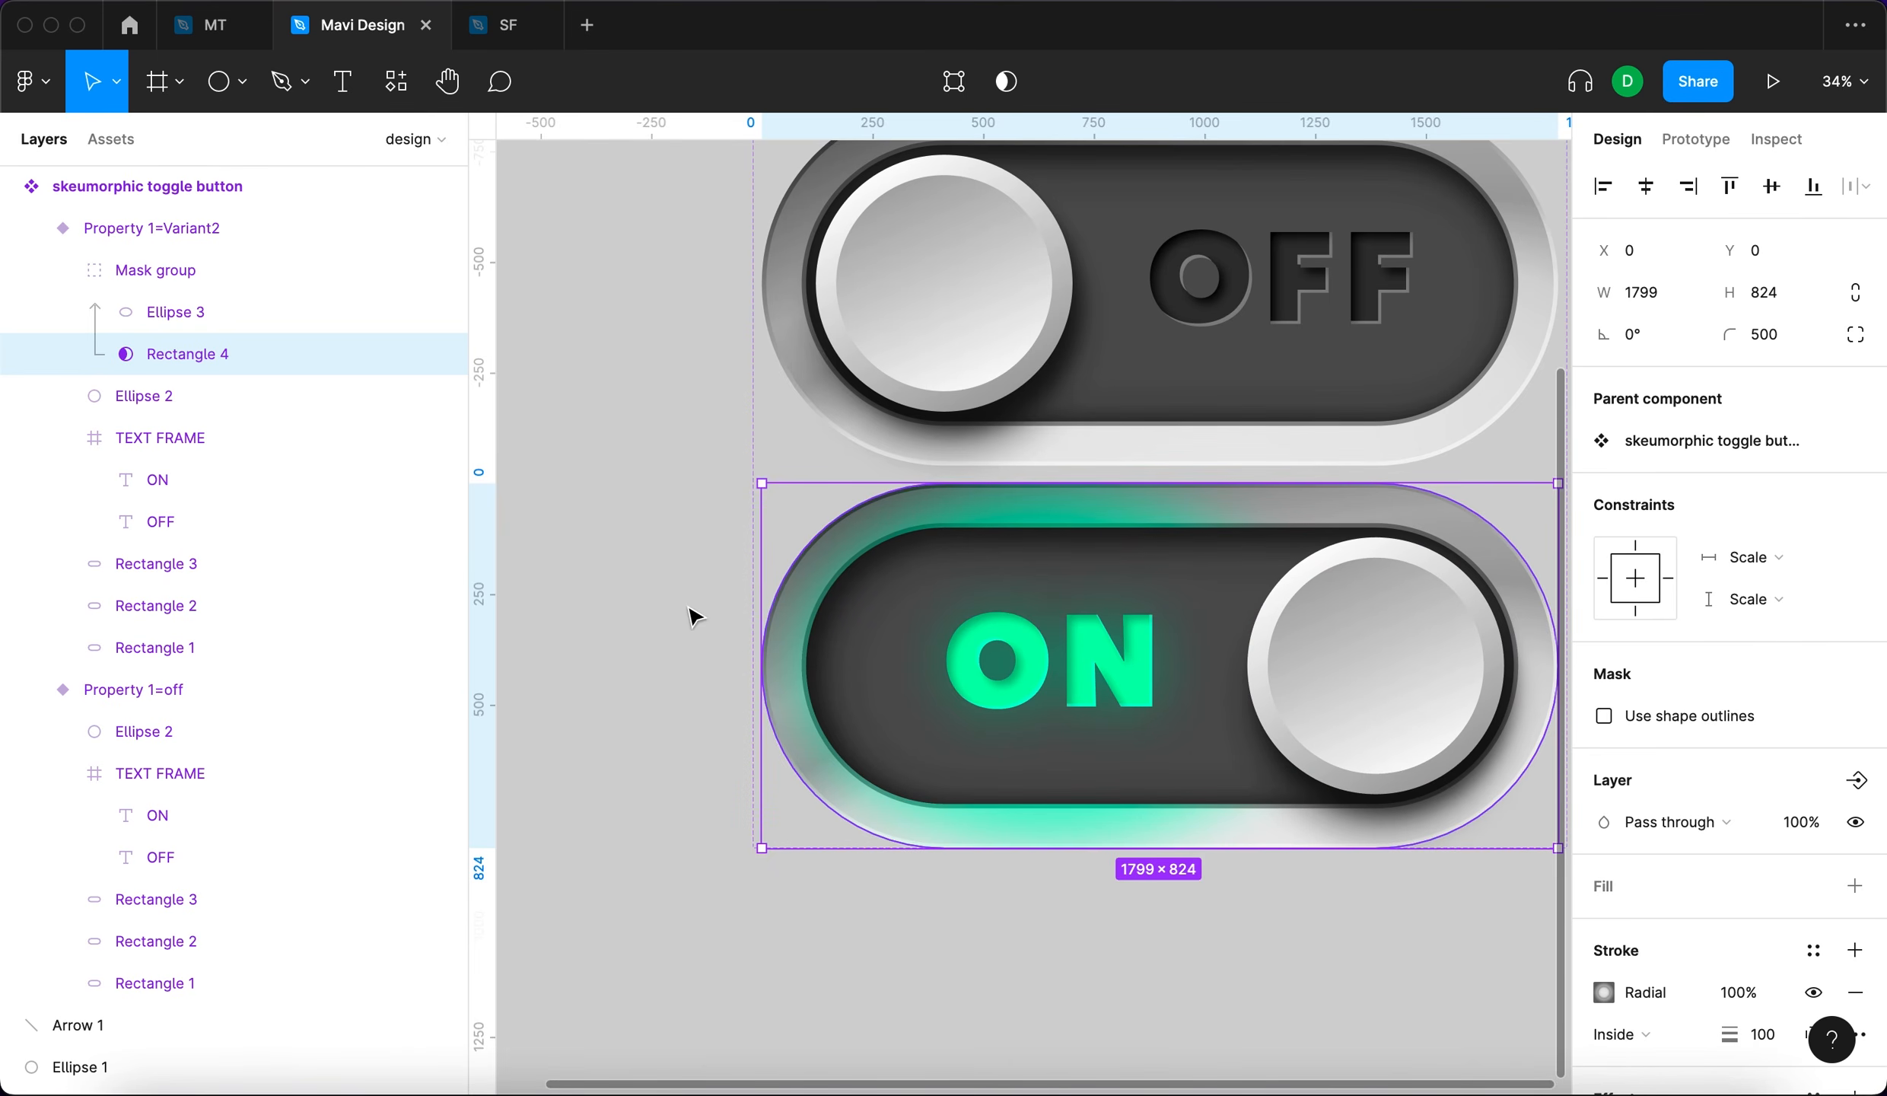
pyautogui.click(151, 312)
pyautogui.scroll(-3, 749, 631)
pyautogui.click(750, 846)
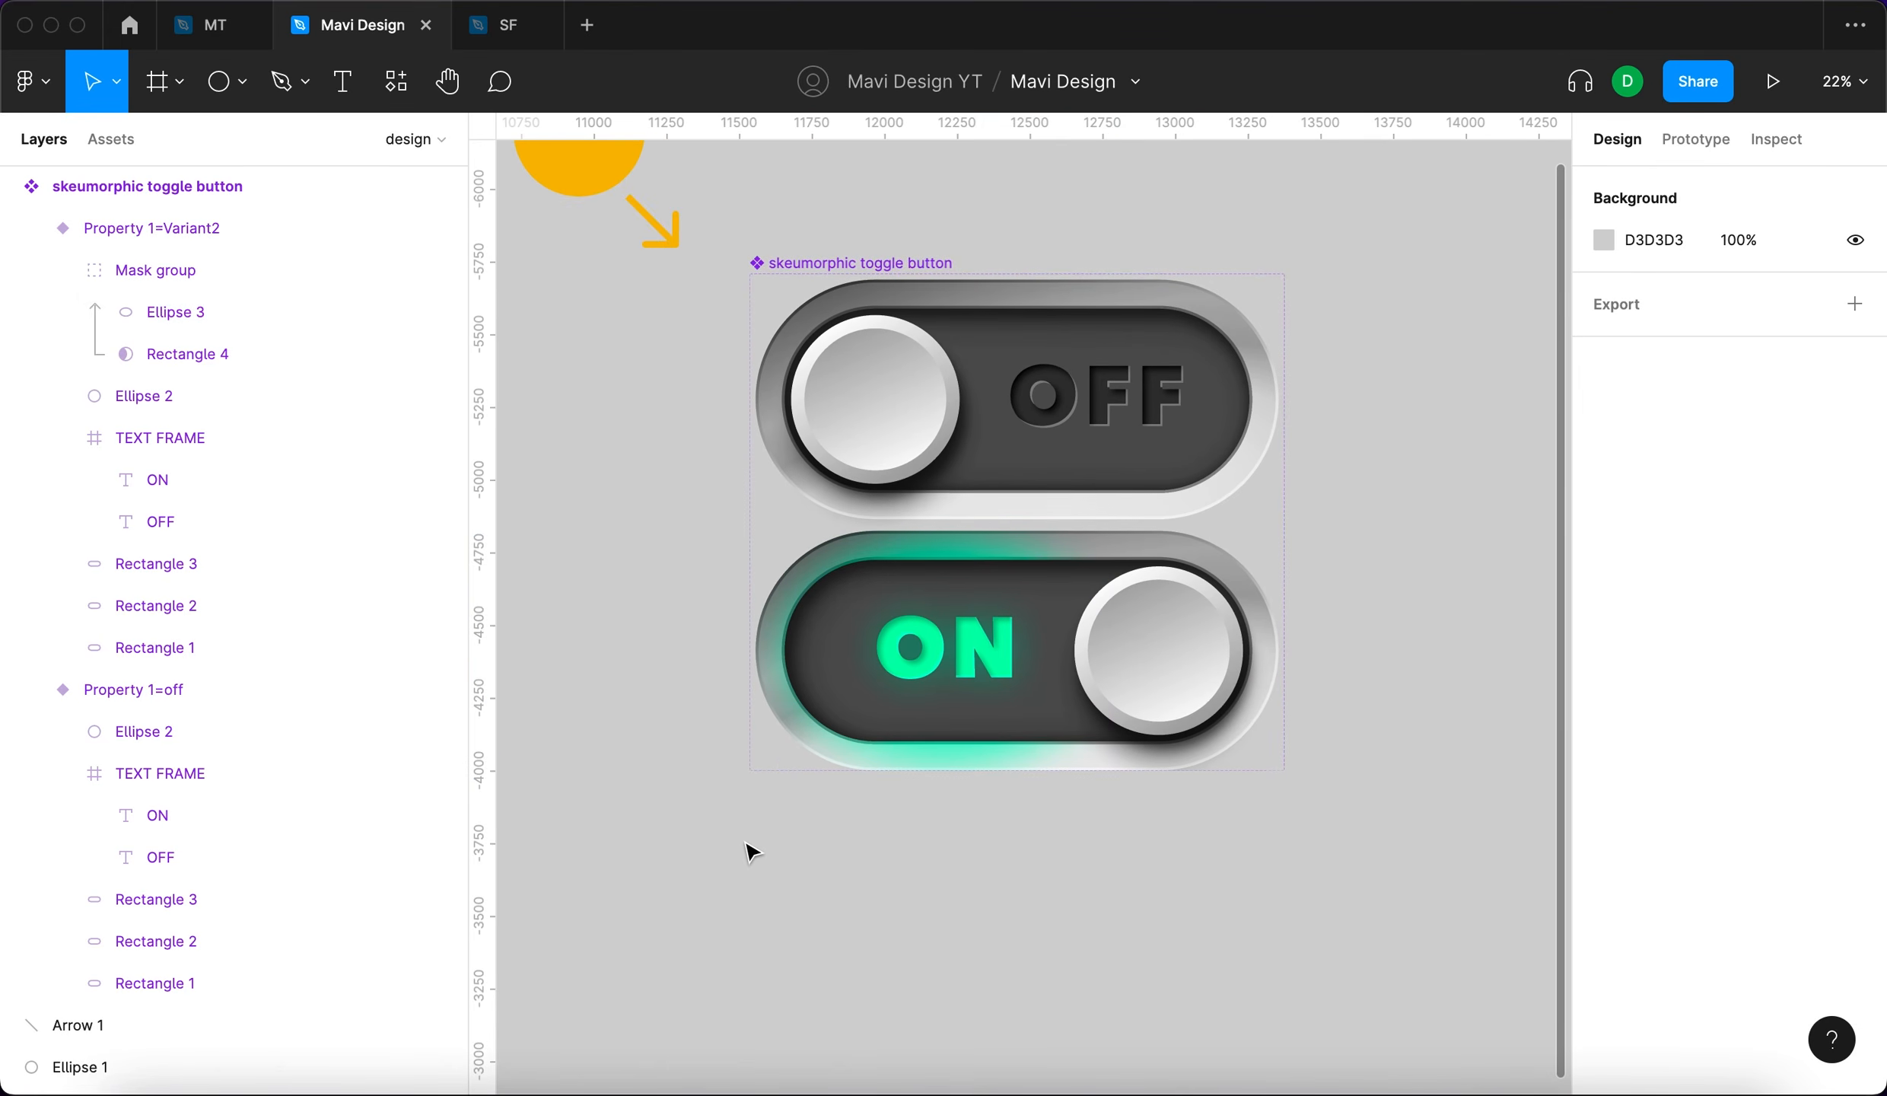
pyautogui.click(187, 312)
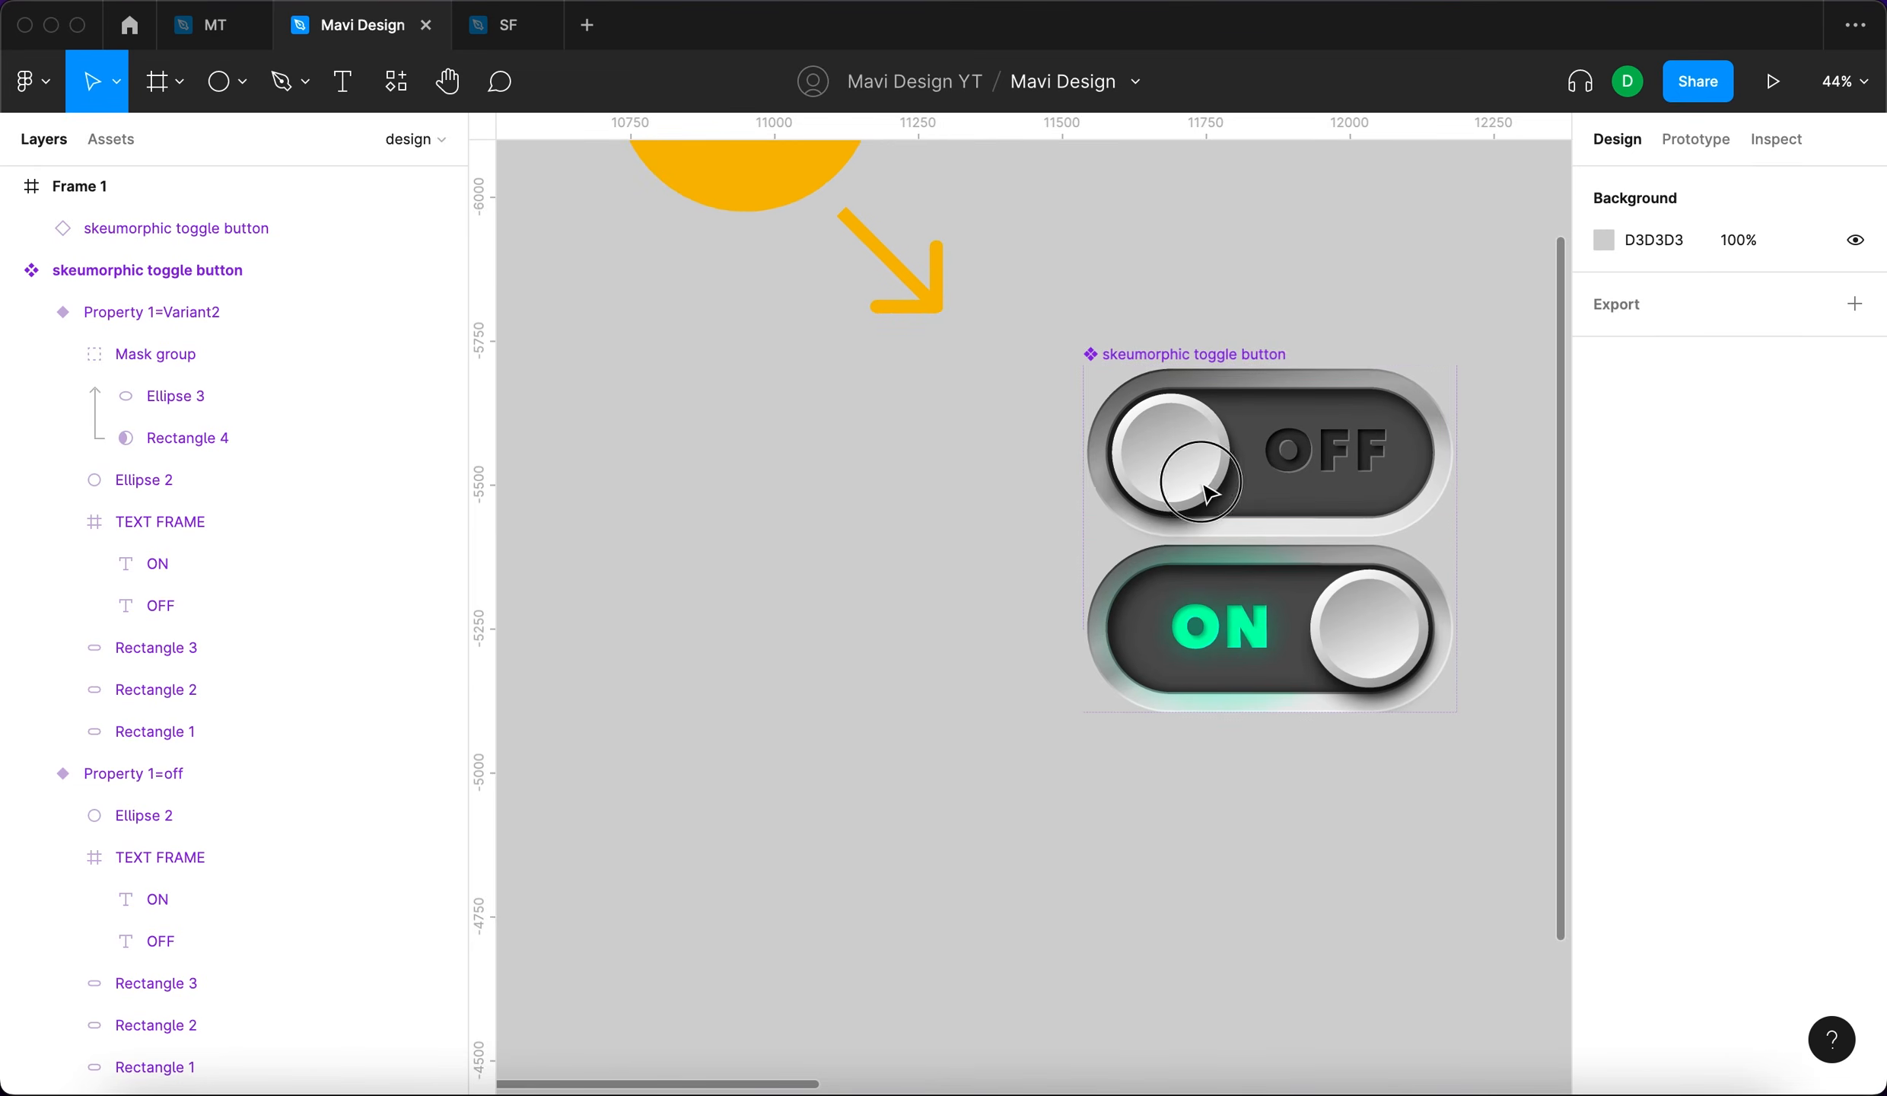
# Link the off variant to Variant2 with an On click Change to interaction using Smart animate, Ease out and 300ms.
pyautogui.click(1210, 493)
pyautogui.hscroll(3, 1231, 491)
pyautogui.click(1698, 140)
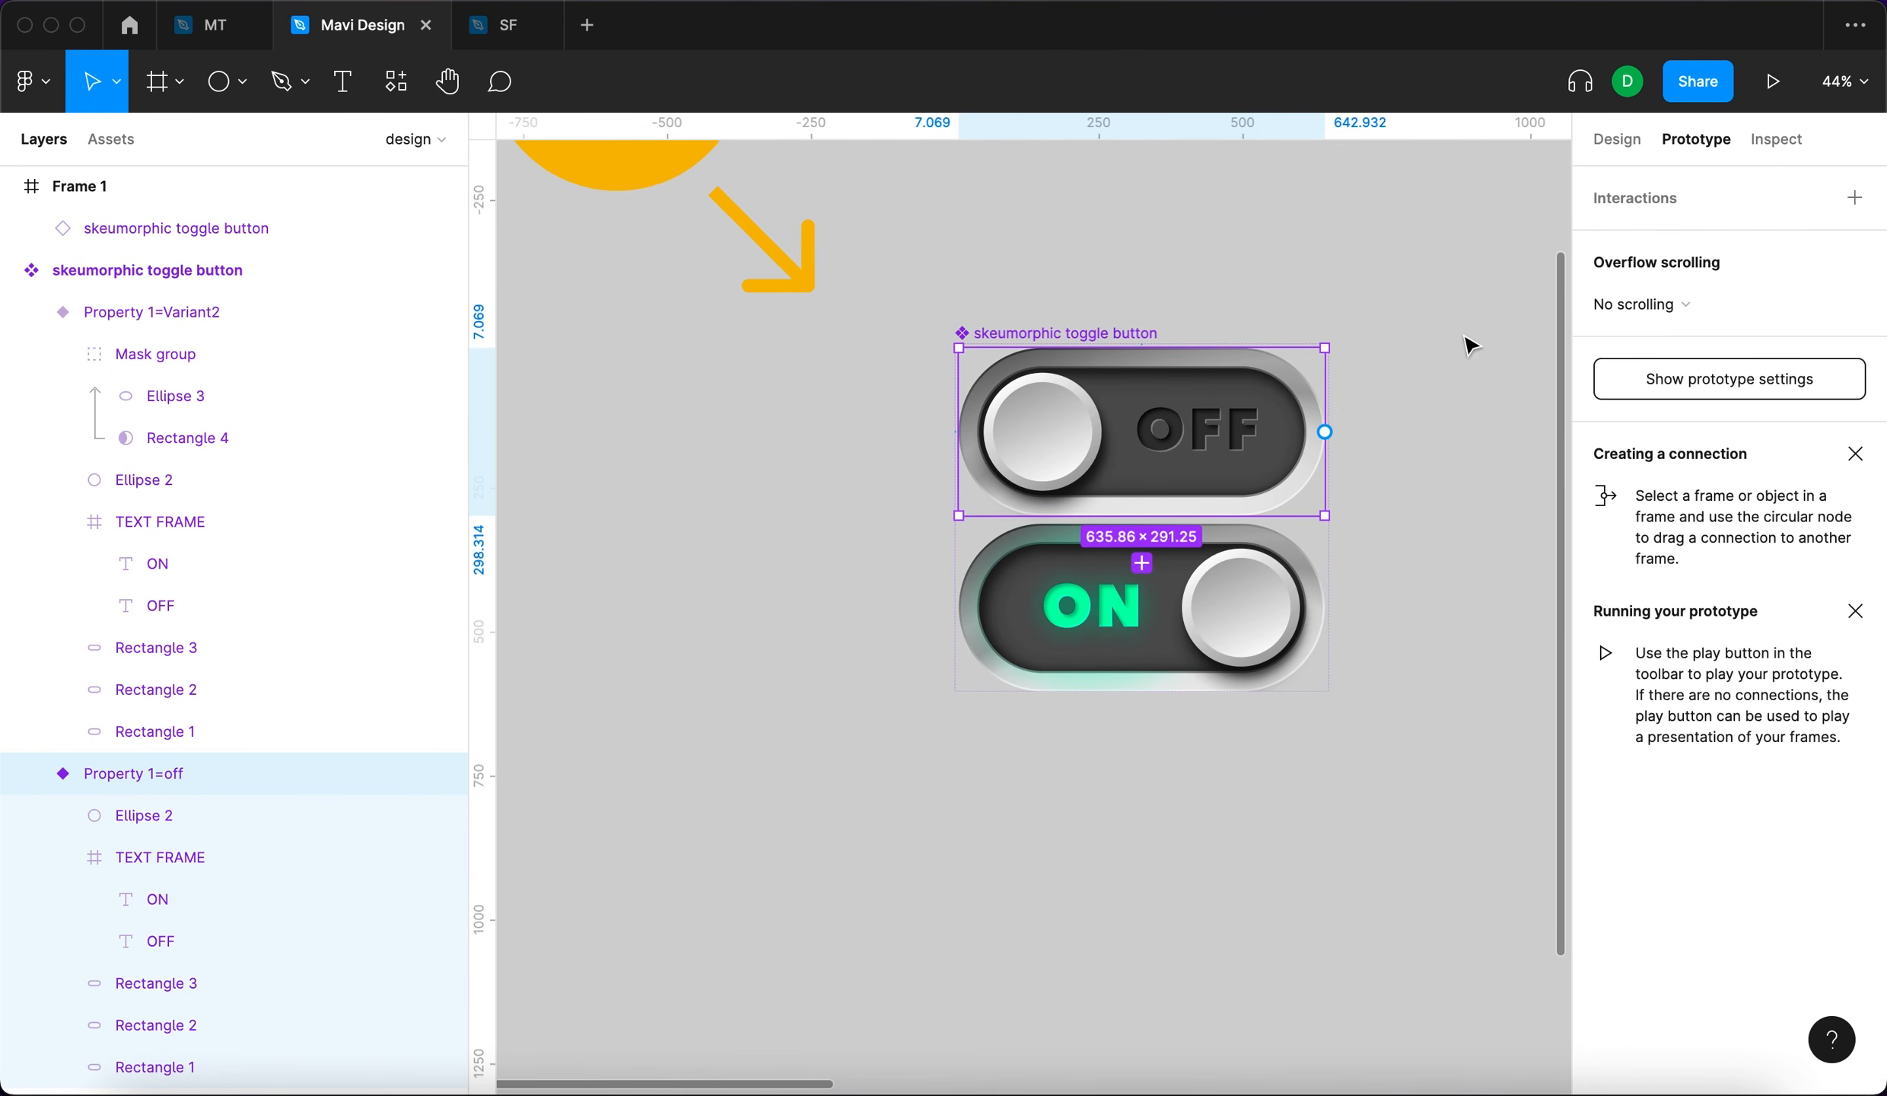
pyautogui.moveTo(1325, 432); pyautogui.dragTo(1127, 601)
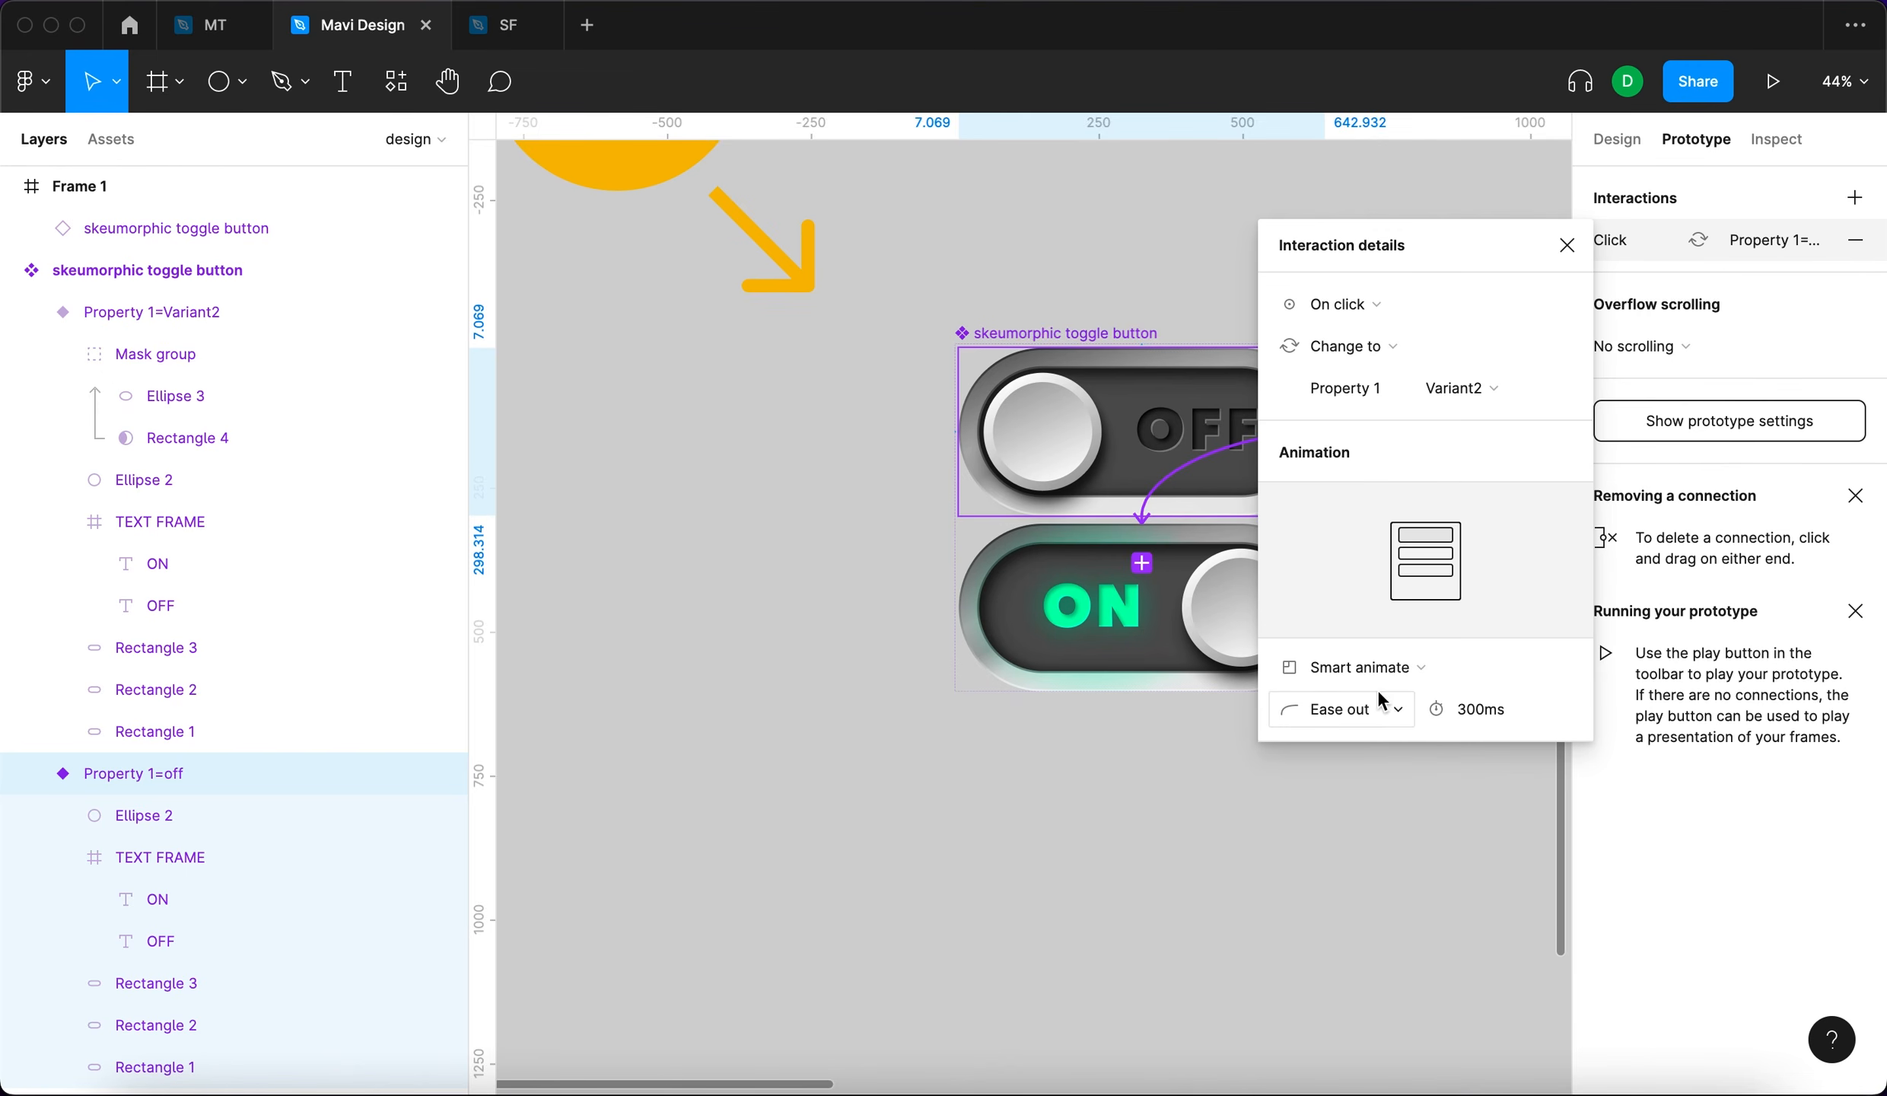
pyautogui.click(1557, 248)
# Link Variant2 back to the off variant with a prototype connection.
pyautogui.click(1314, 631)
pyautogui.moveTo(1314, 632); pyautogui.dragTo(1263, 746)
pyautogui.click(1562, 247)
pyautogui.click(1327, 227)
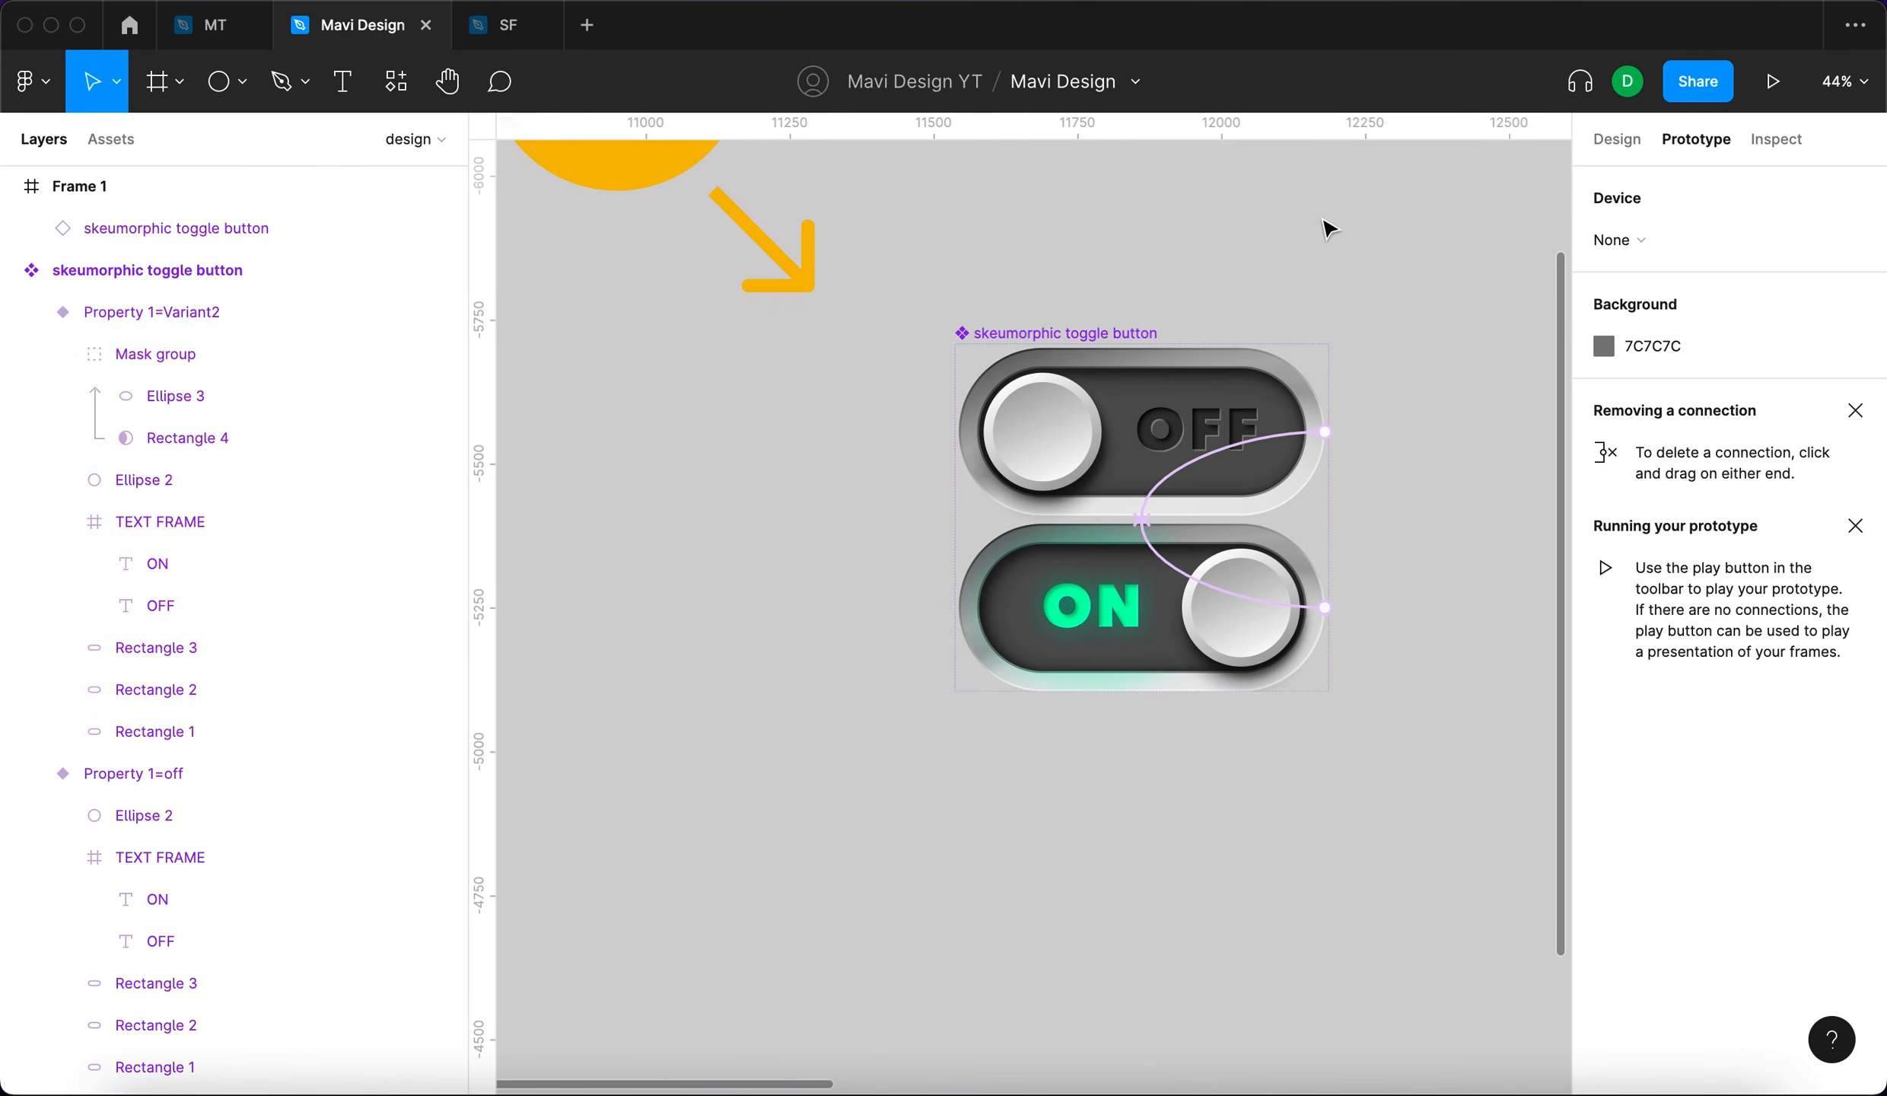
# Present Frame 1 containing the toggle instance as a running prototype.
pyautogui.hscroll(10, 1327, 232)
pyautogui.scroll(-5, 1060, 233)
pyautogui.click(828, 214)
pyautogui.click(1773, 82)
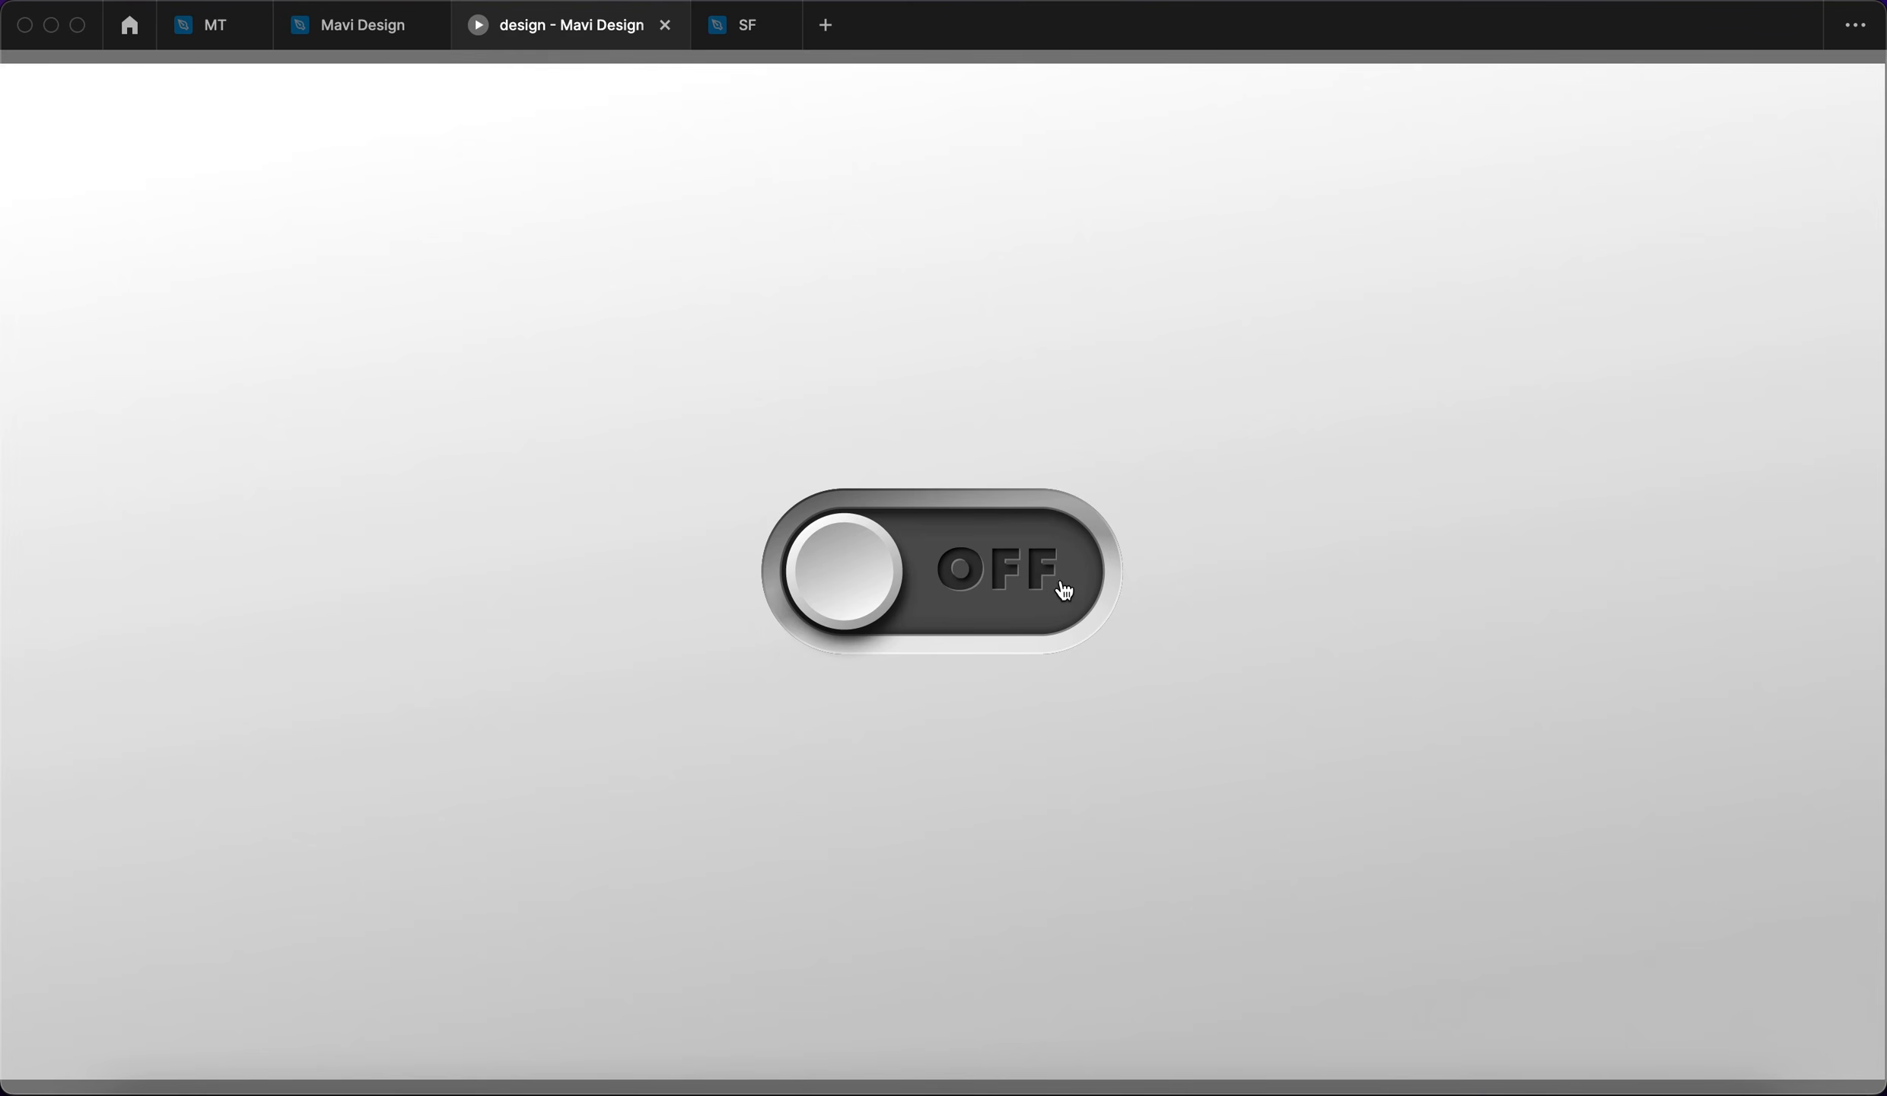
# Test the toggle in the prototype preview by switching it on and off repeatedly and check the knob, lettering and glow animation.
pyautogui.click(1057, 578)
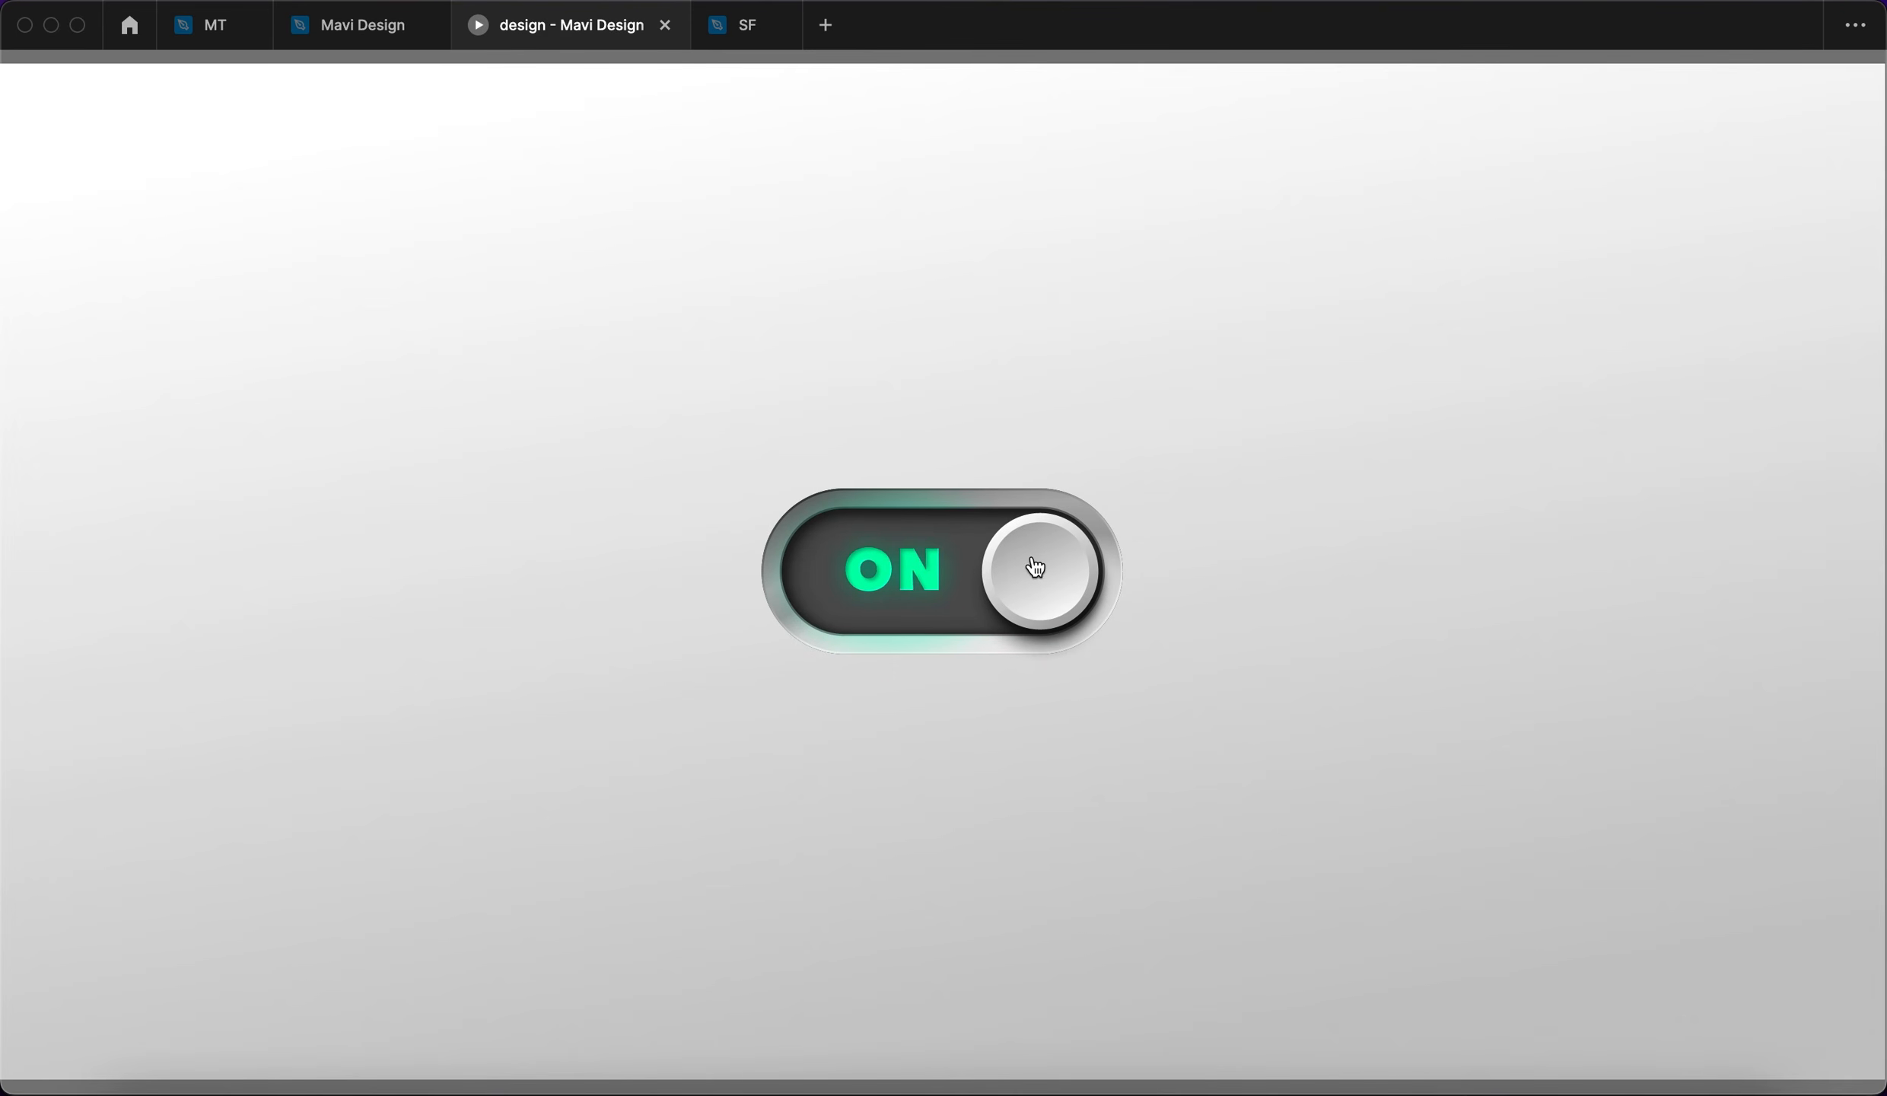
pyautogui.click(1113, 601)
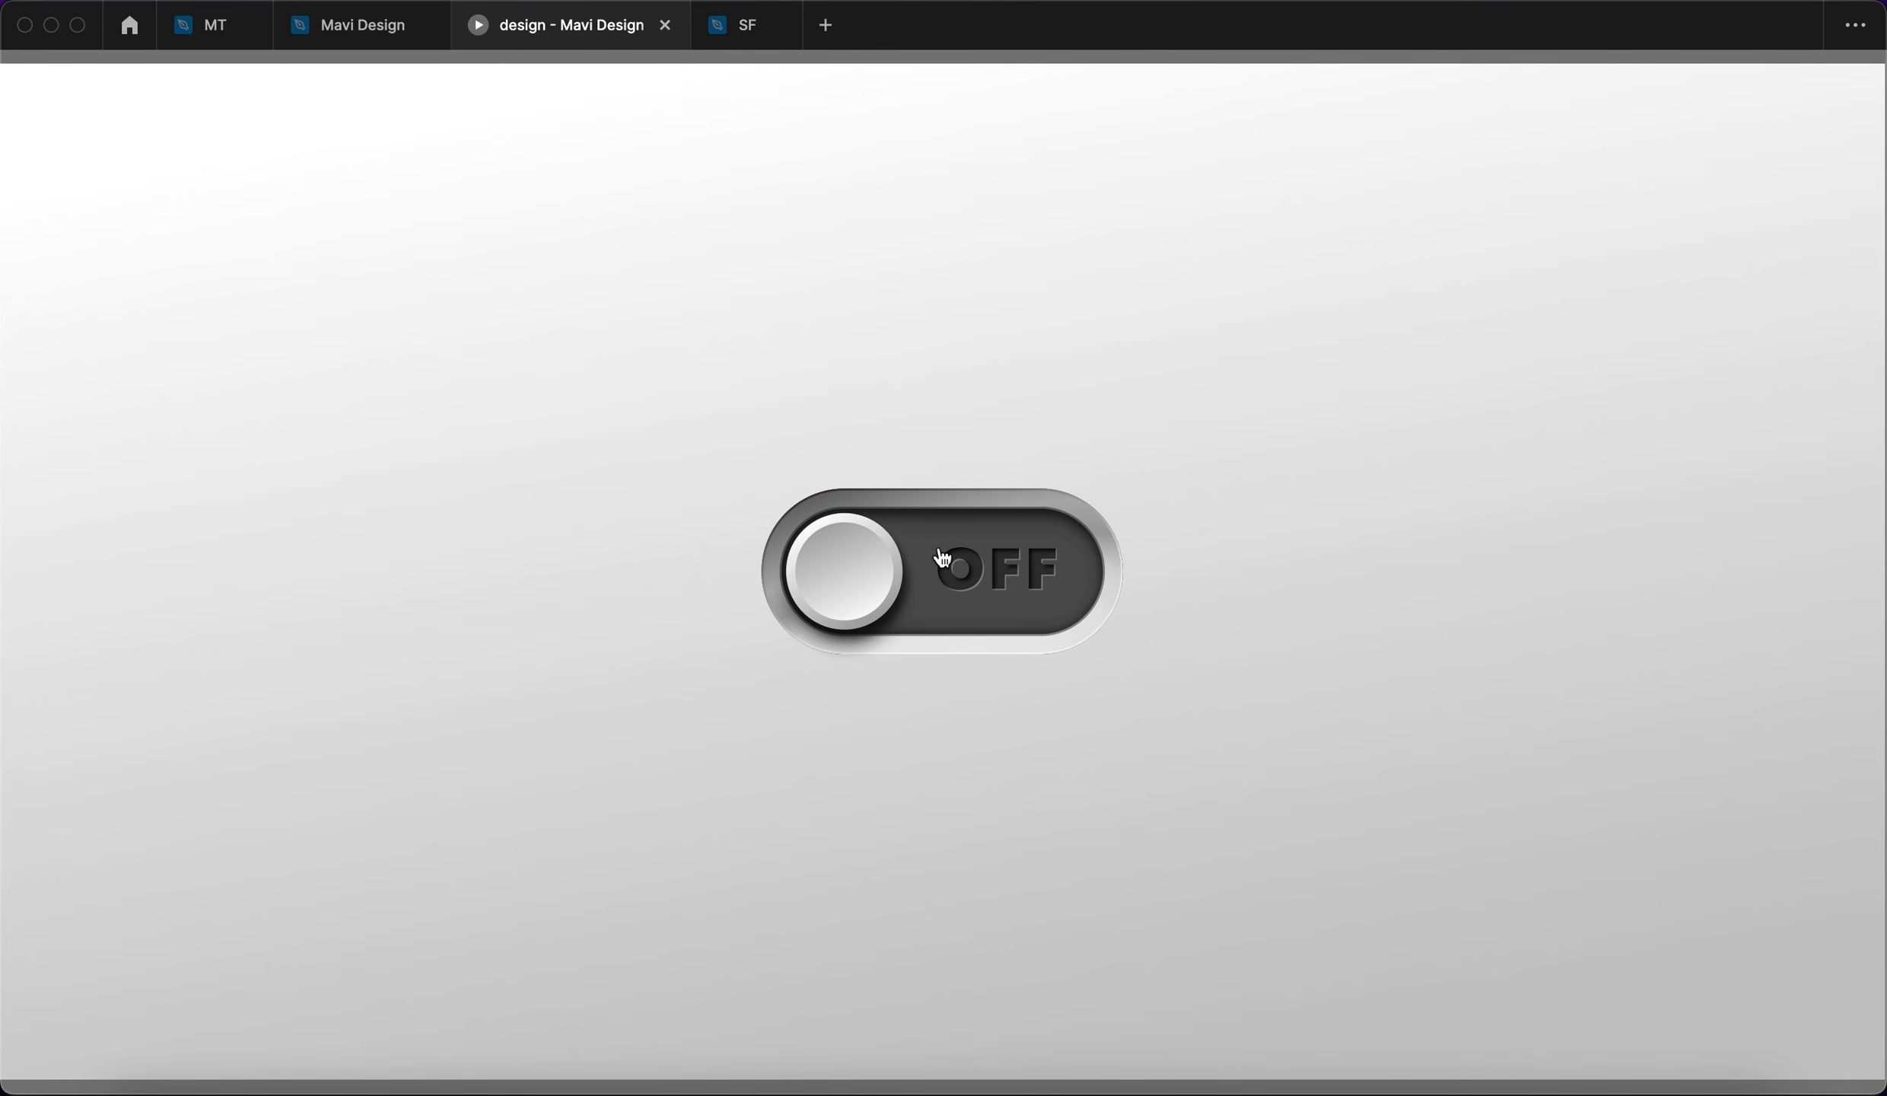
pyautogui.click(1103, 596)
pyautogui.click(1106, 538)
pyautogui.click(986, 592)
pyautogui.click(984, 592)
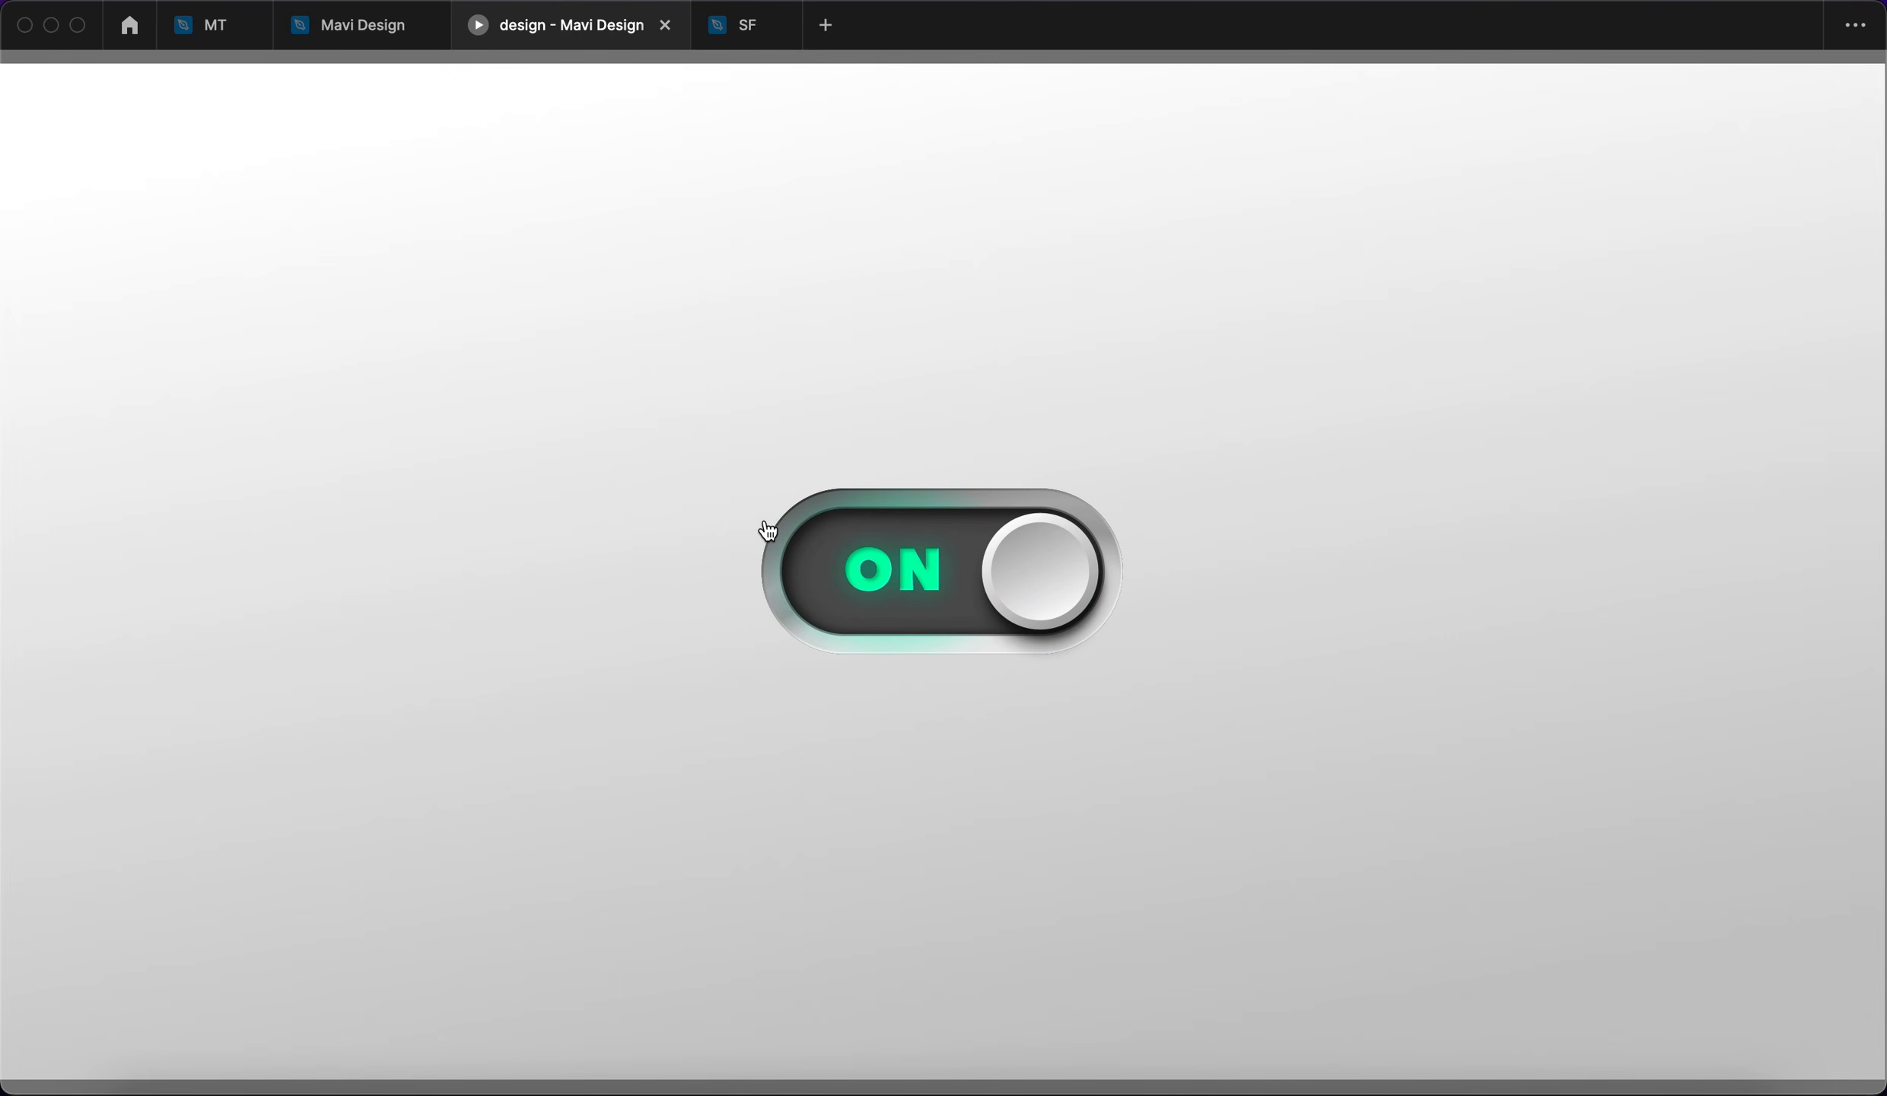
pyautogui.click(1010, 593)
pyautogui.click(1009, 598)
pyautogui.click(986, 582)
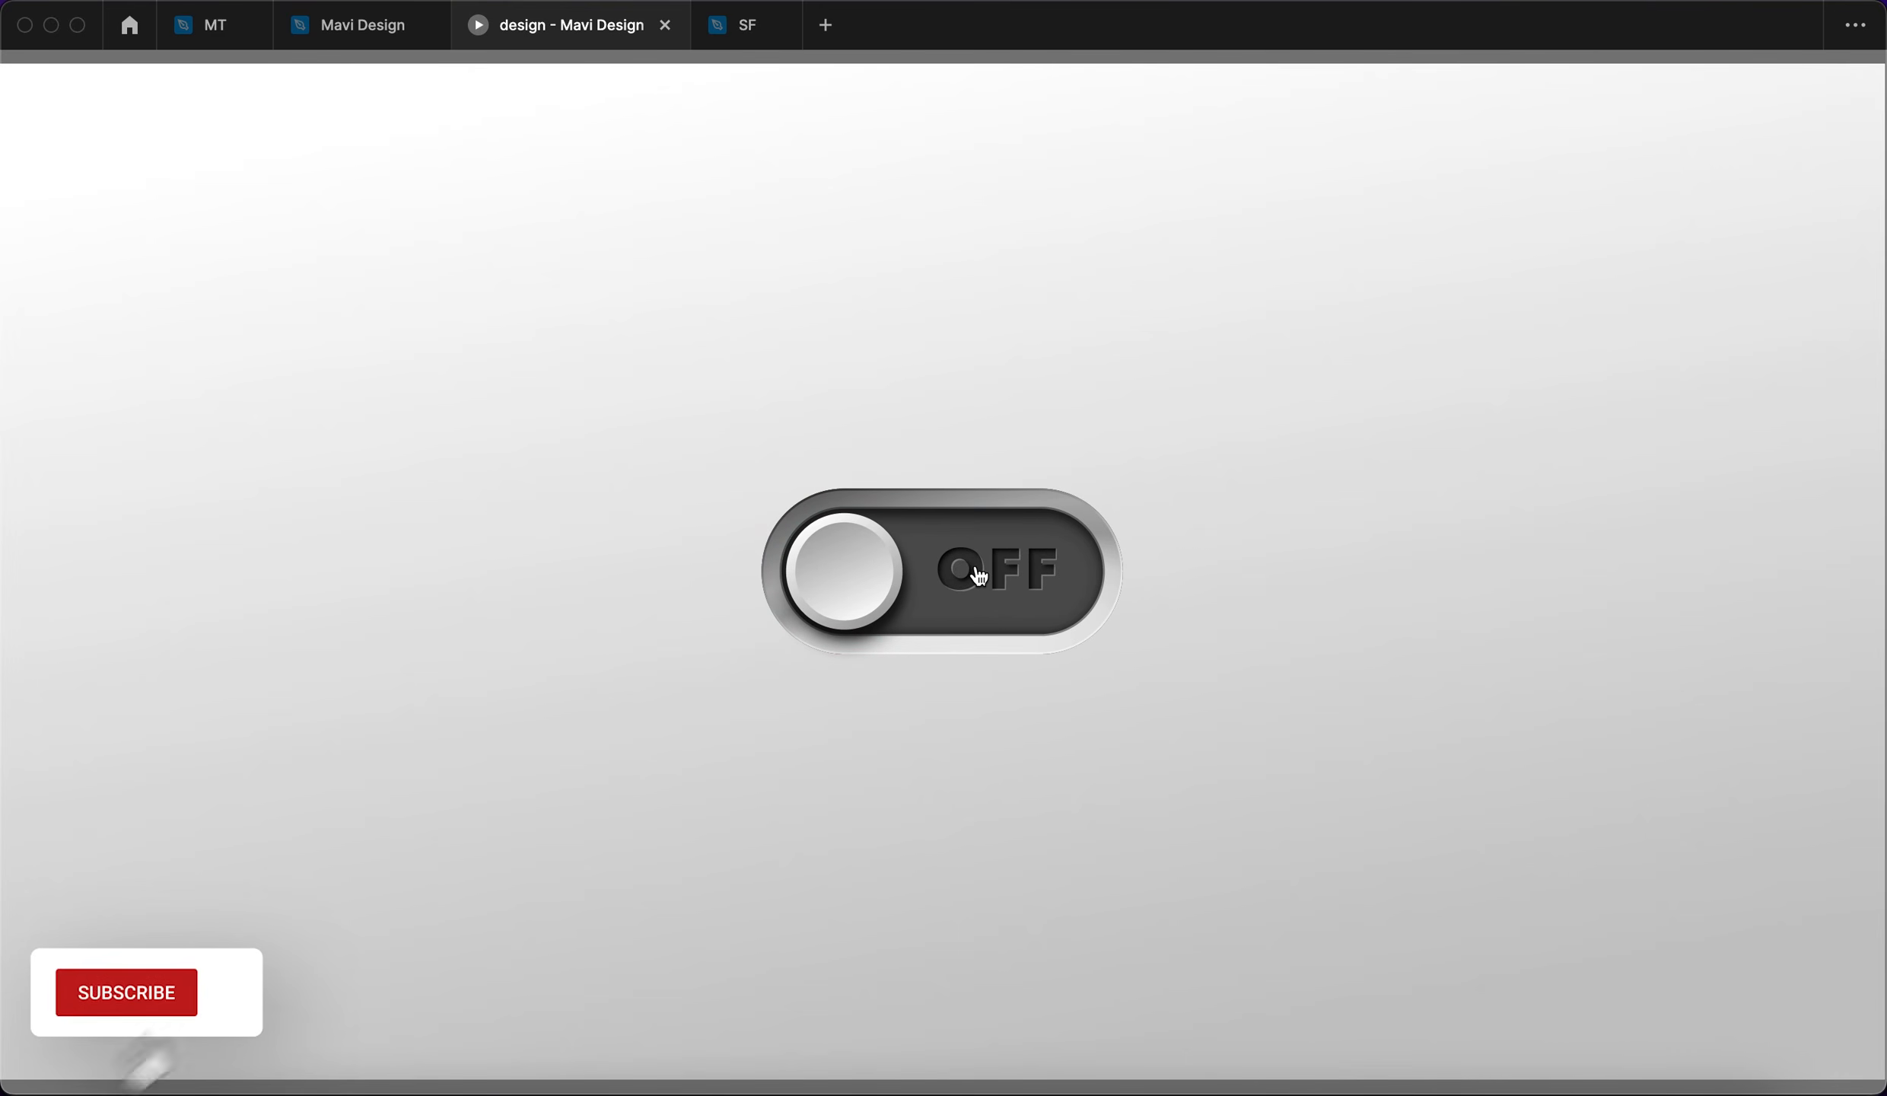
pyautogui.click(978, 576)
pyautogui.click(979, 576)
pyautogui.click(980, 576)
pyautogui.click(979, 576)
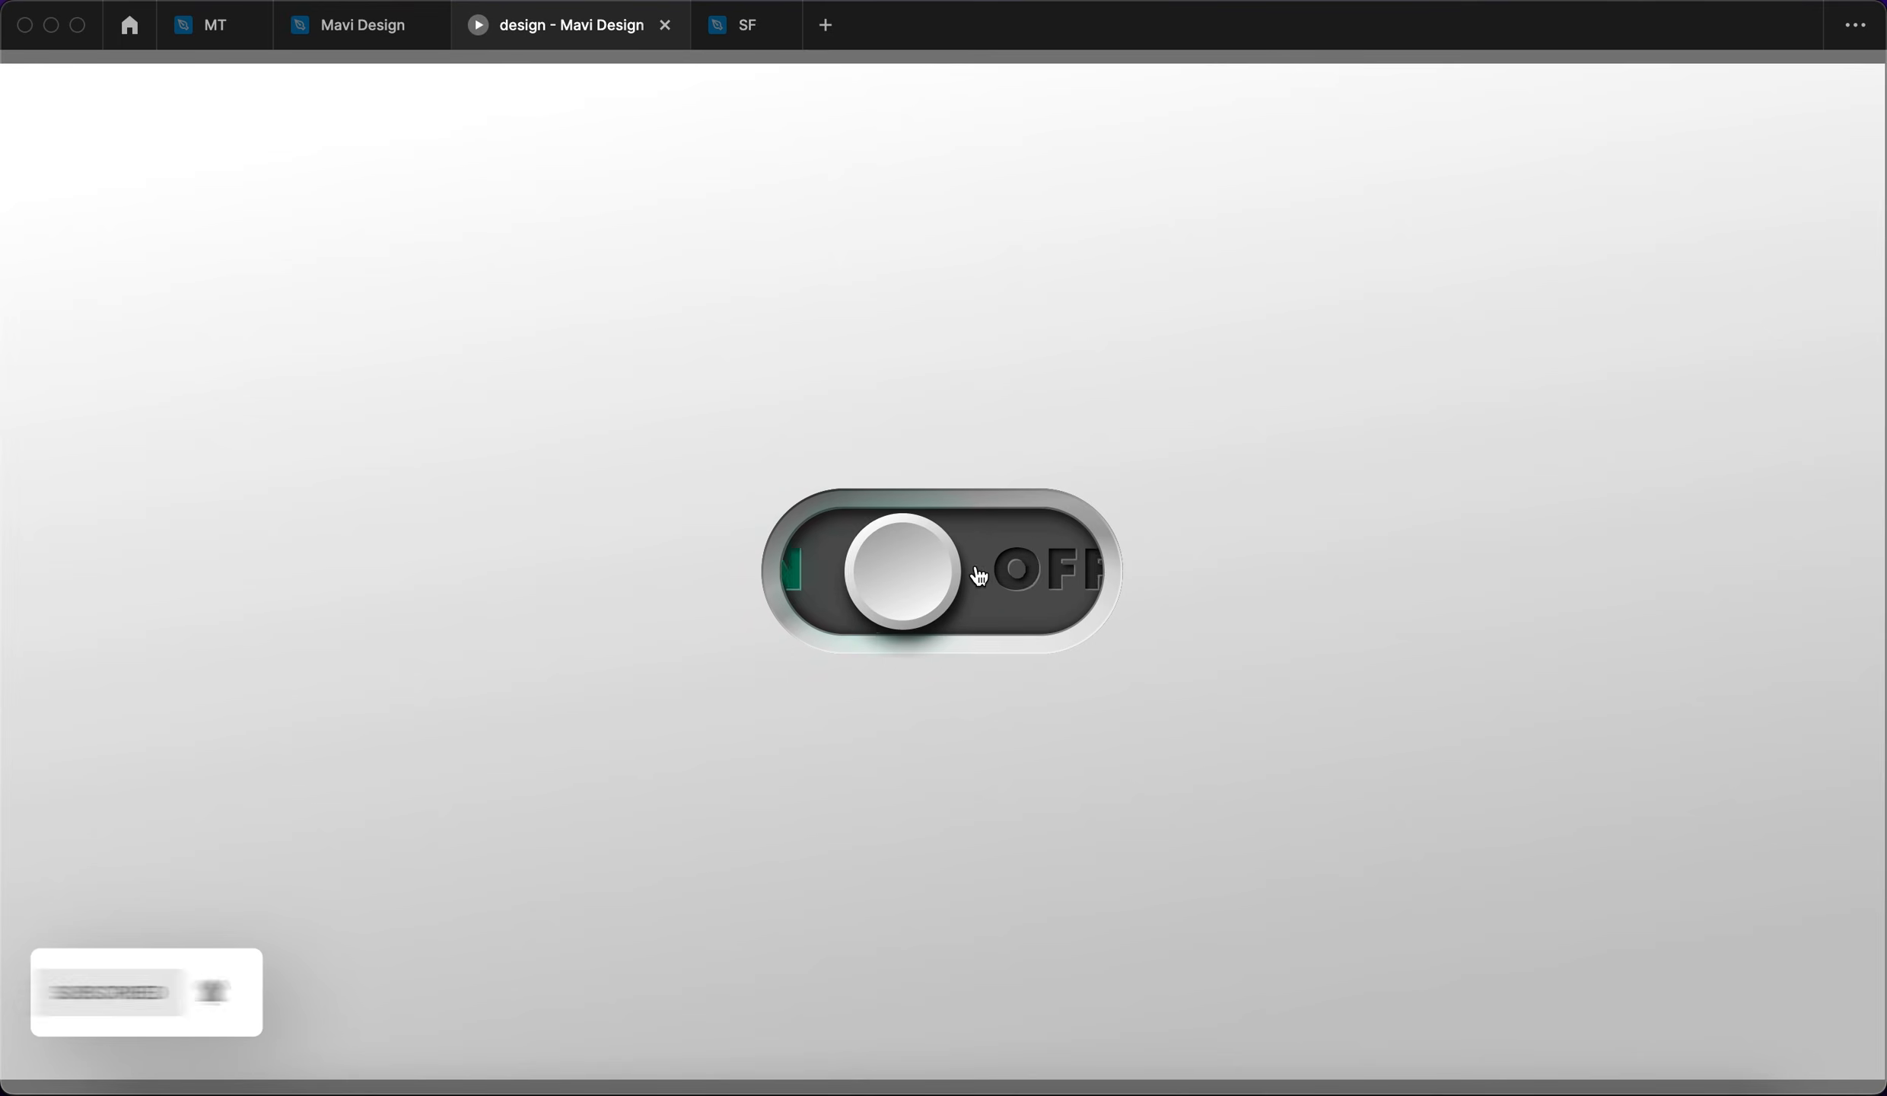
pyautogui.click(979, 576)
pyautogui.click(1201, 771)
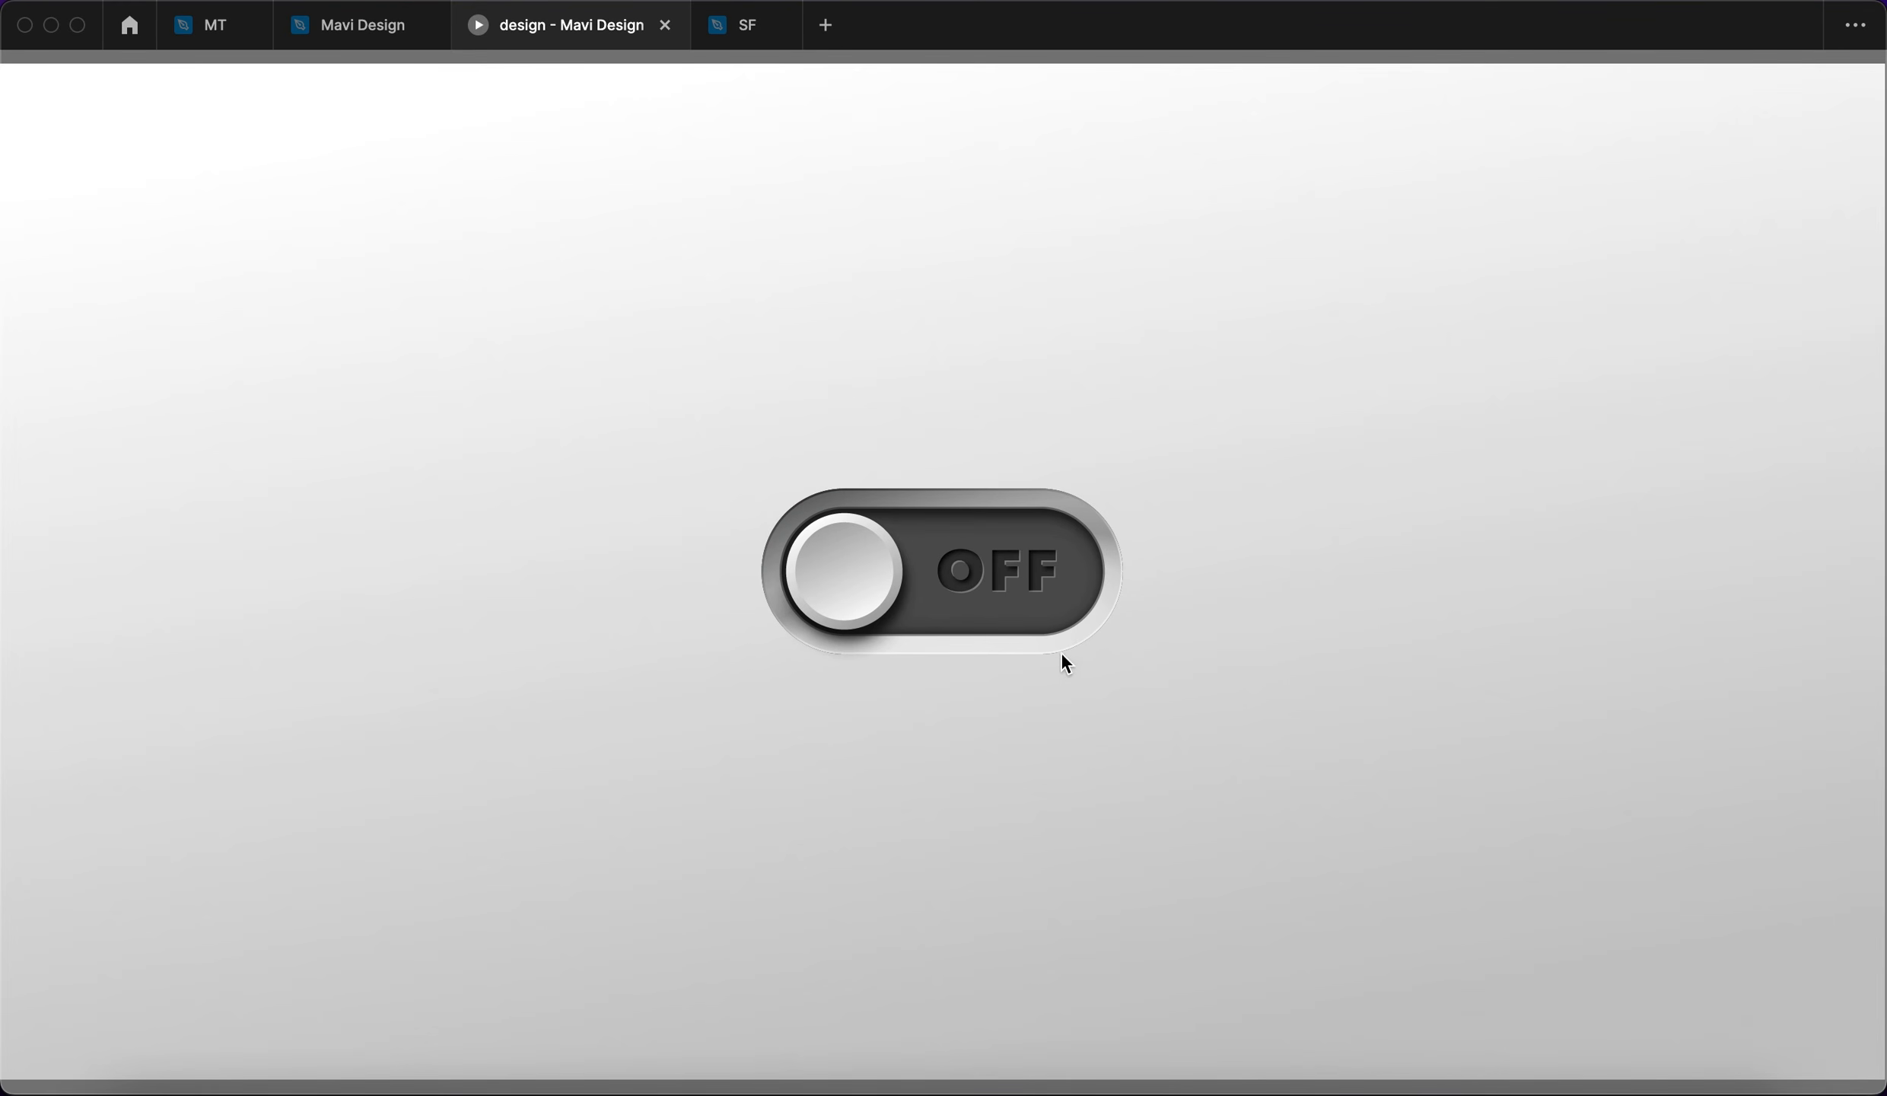
pyautogui.click(1046, 634)
pyautogui.click(1032, 578)
pyautogui.click(1065, 585)
pyautogui.click(1065, 585)
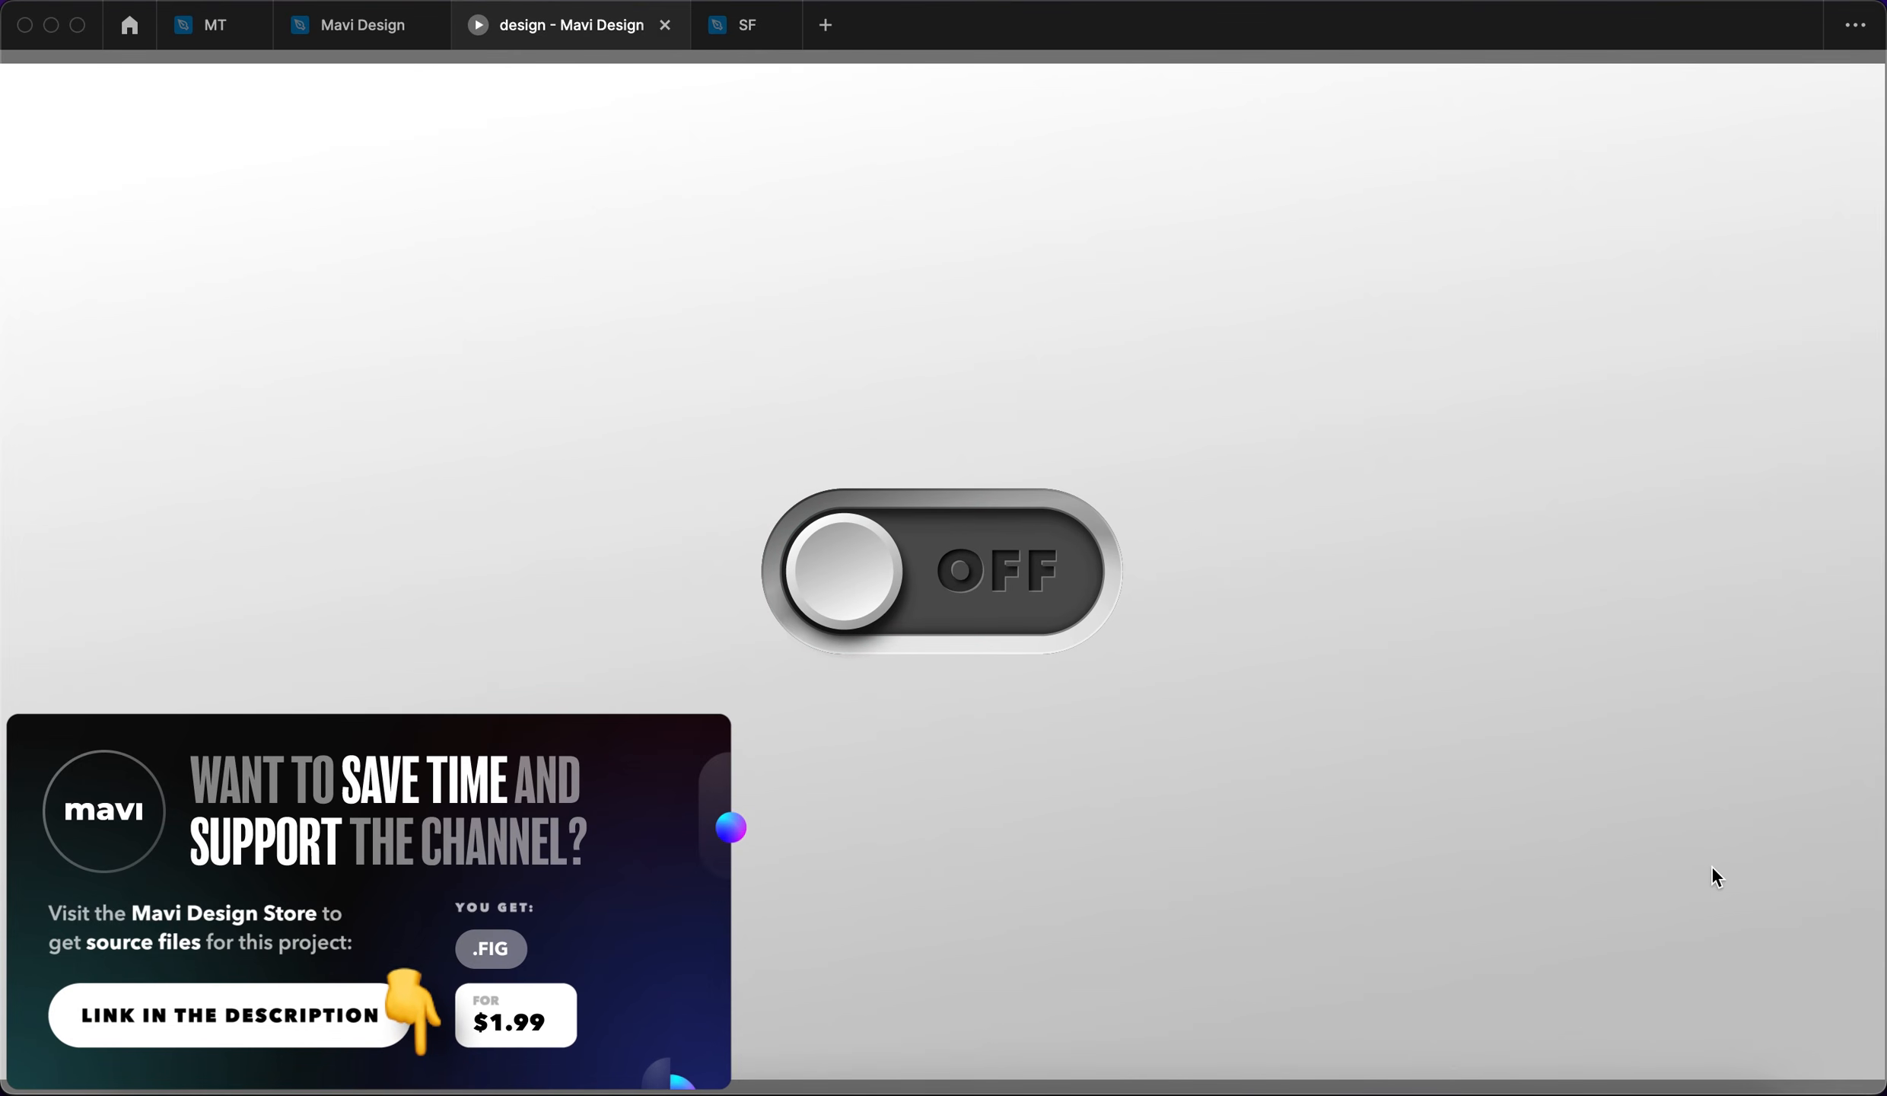
pyautogui.click(1011, 573)
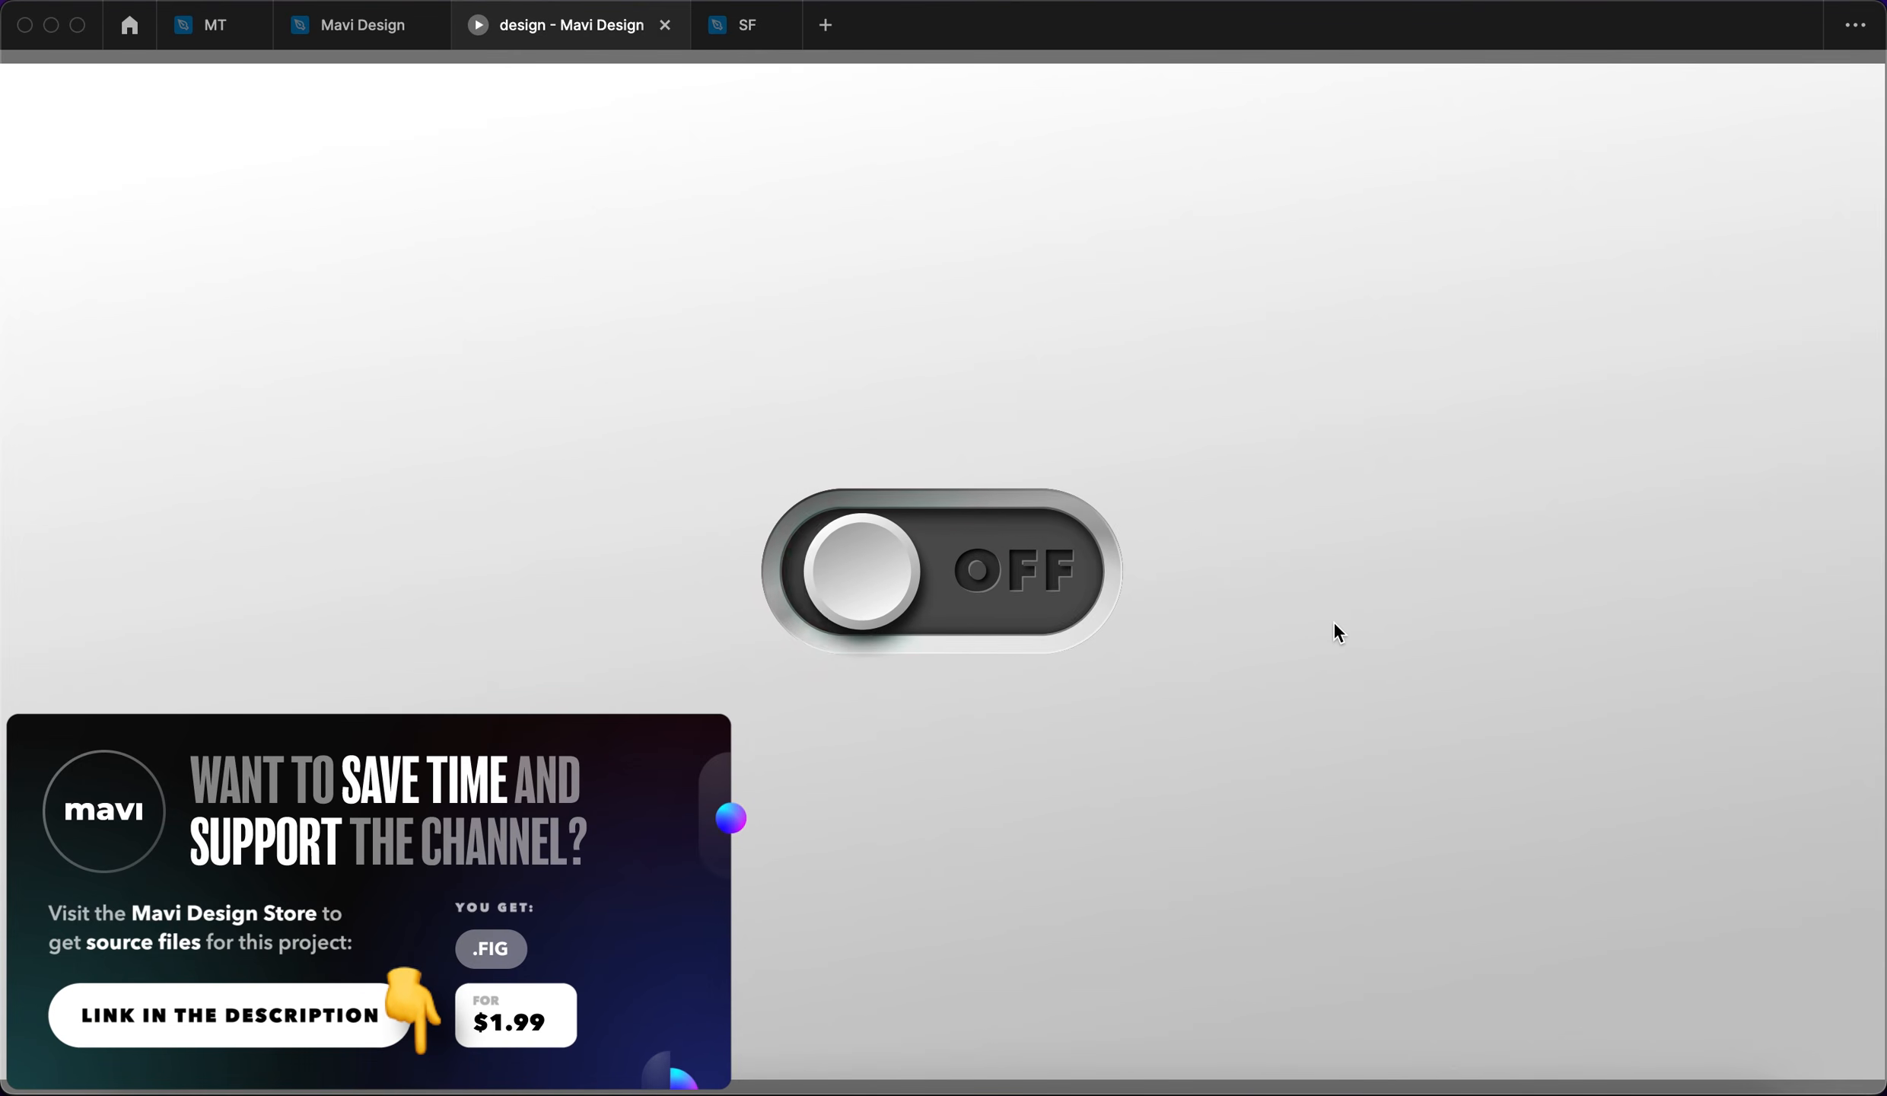
pyautogui.click(997, 598)
pyautogui.click(966, 594)
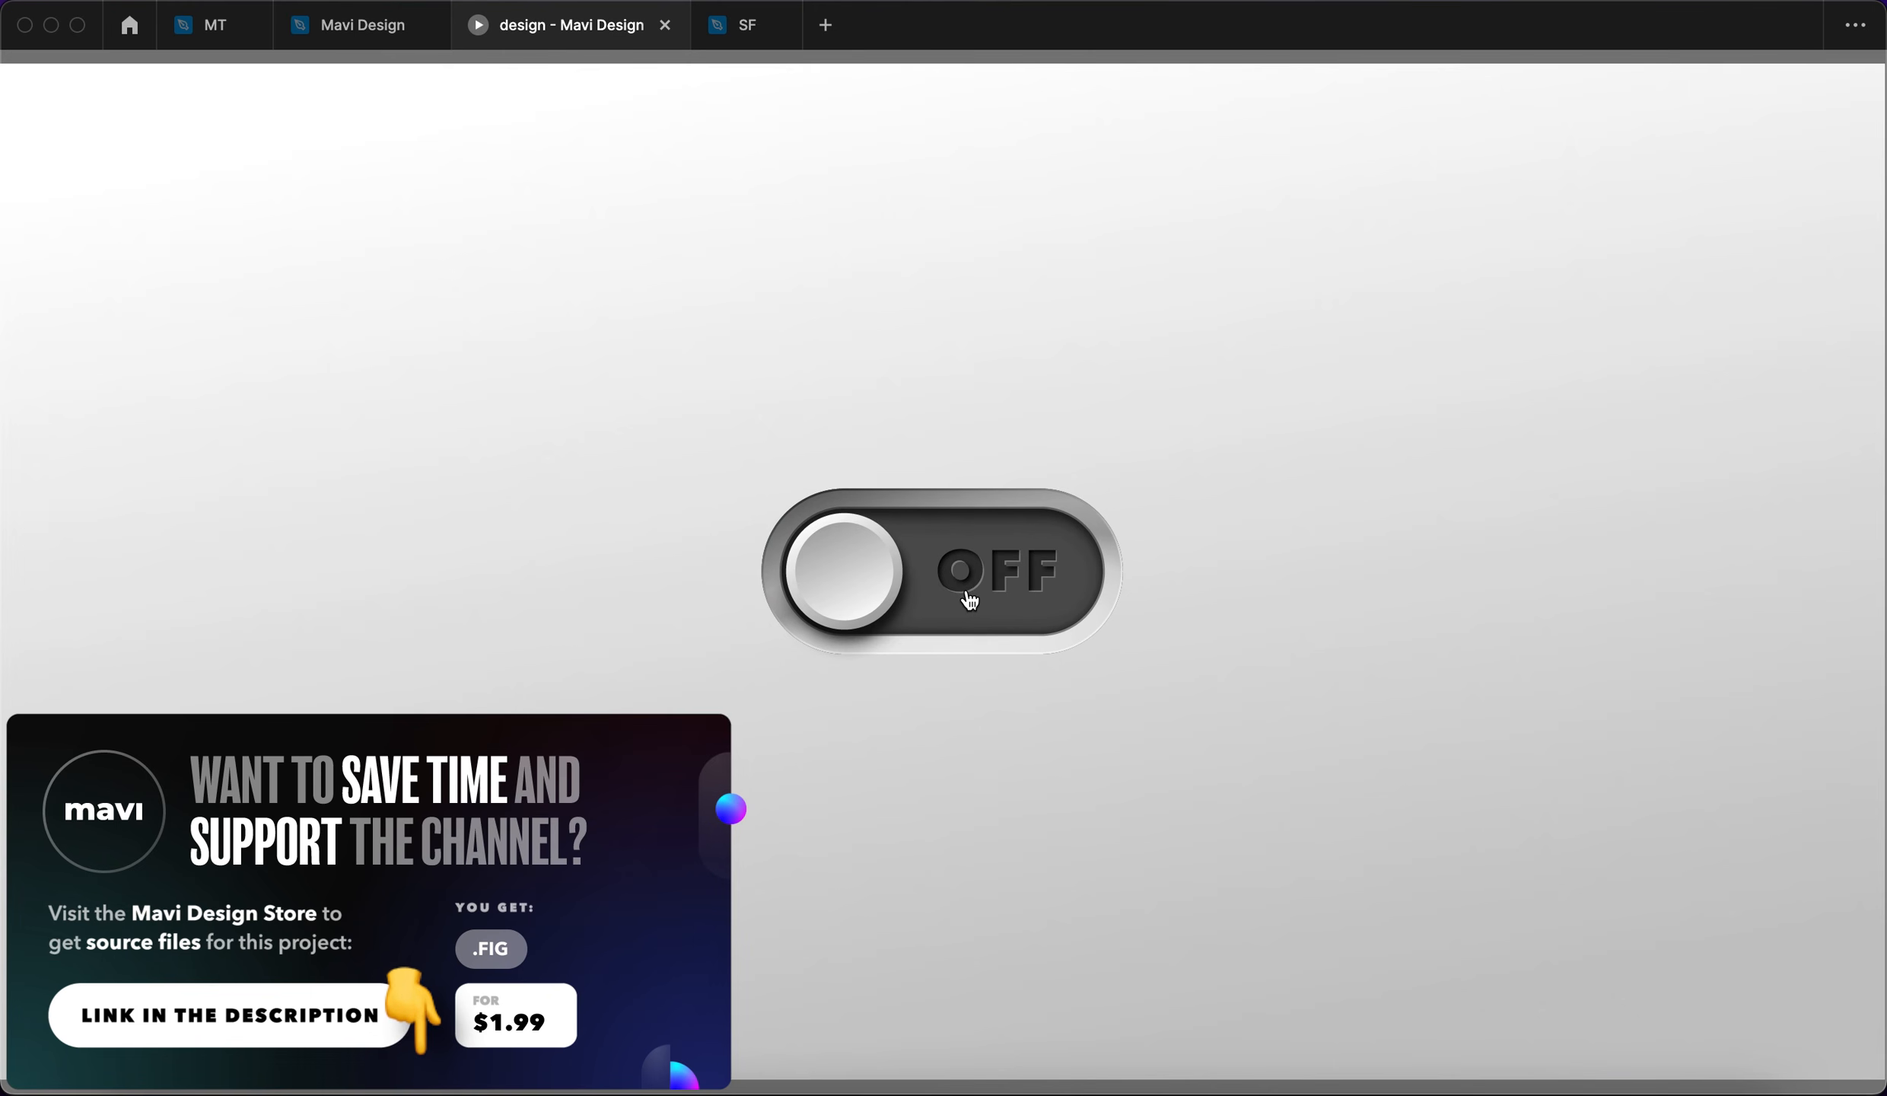
pyautogui.click(1017, 623)
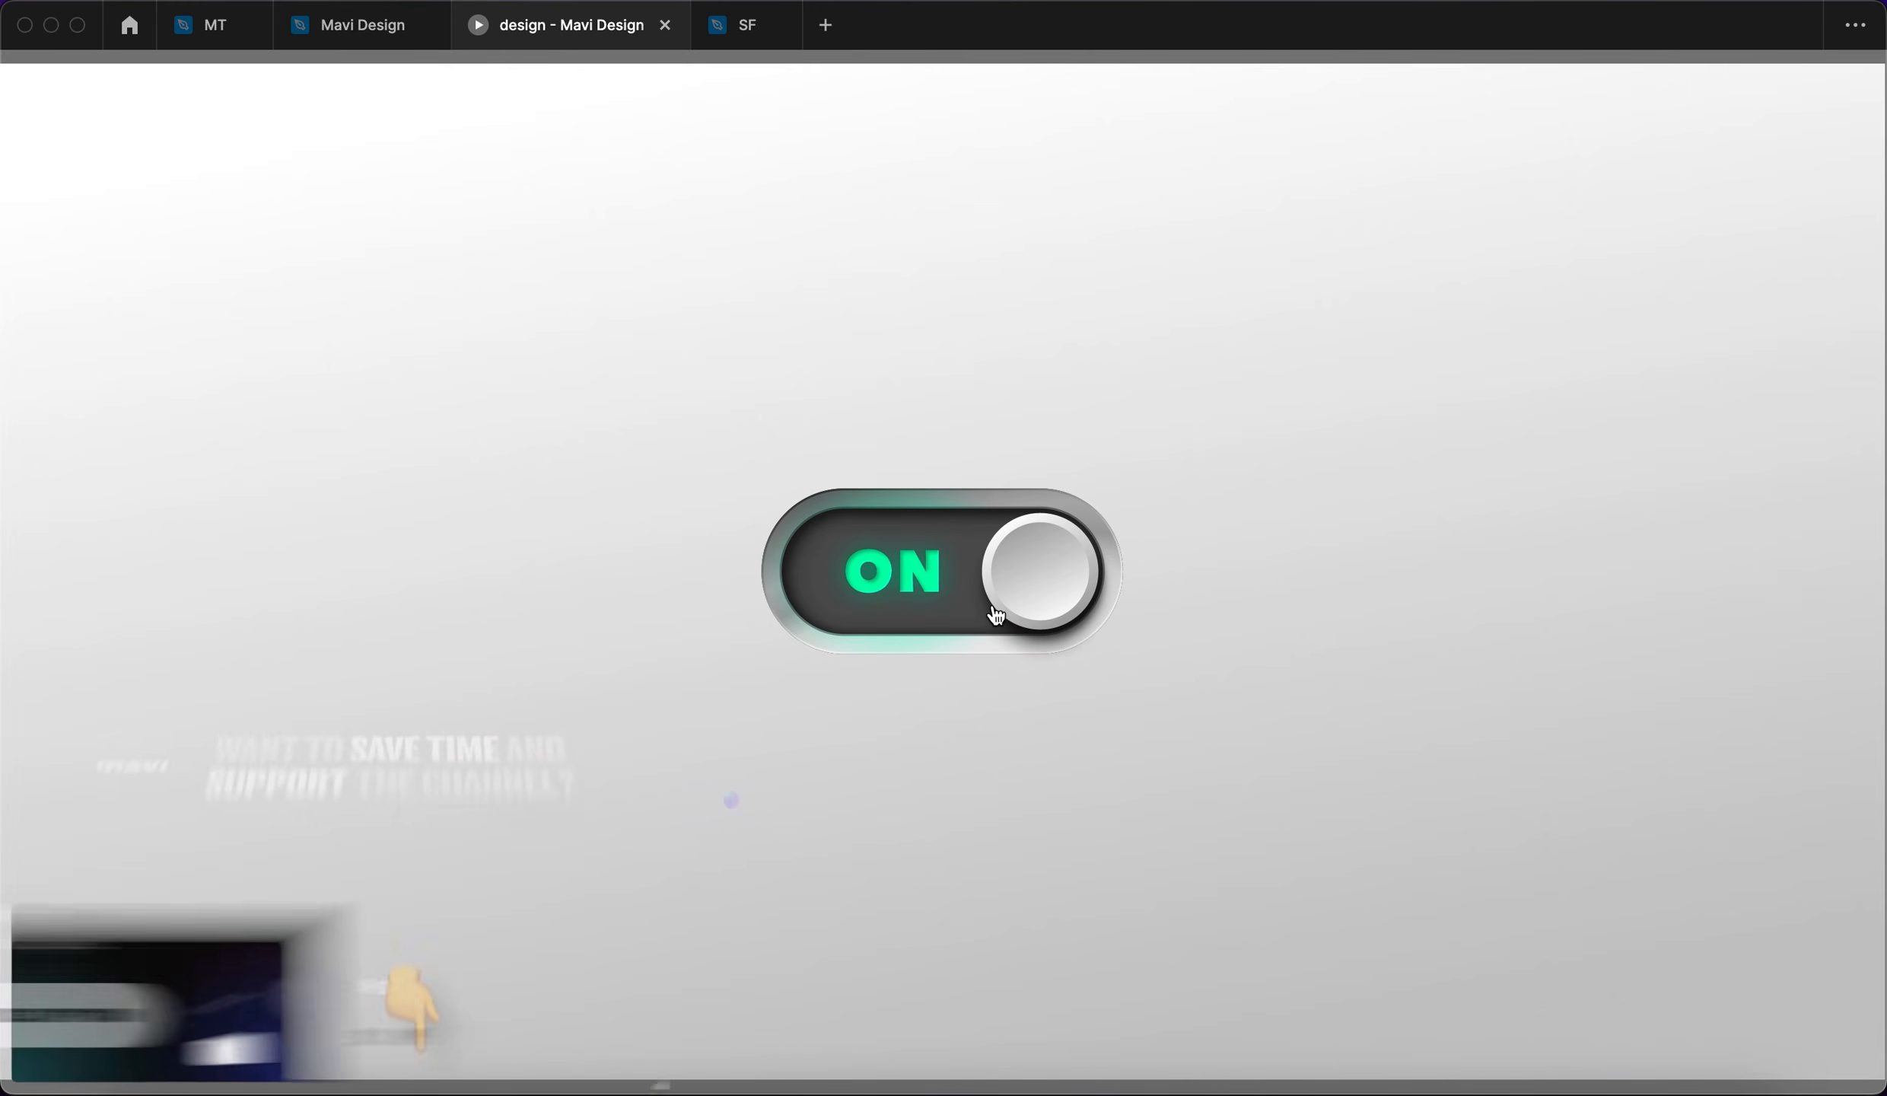